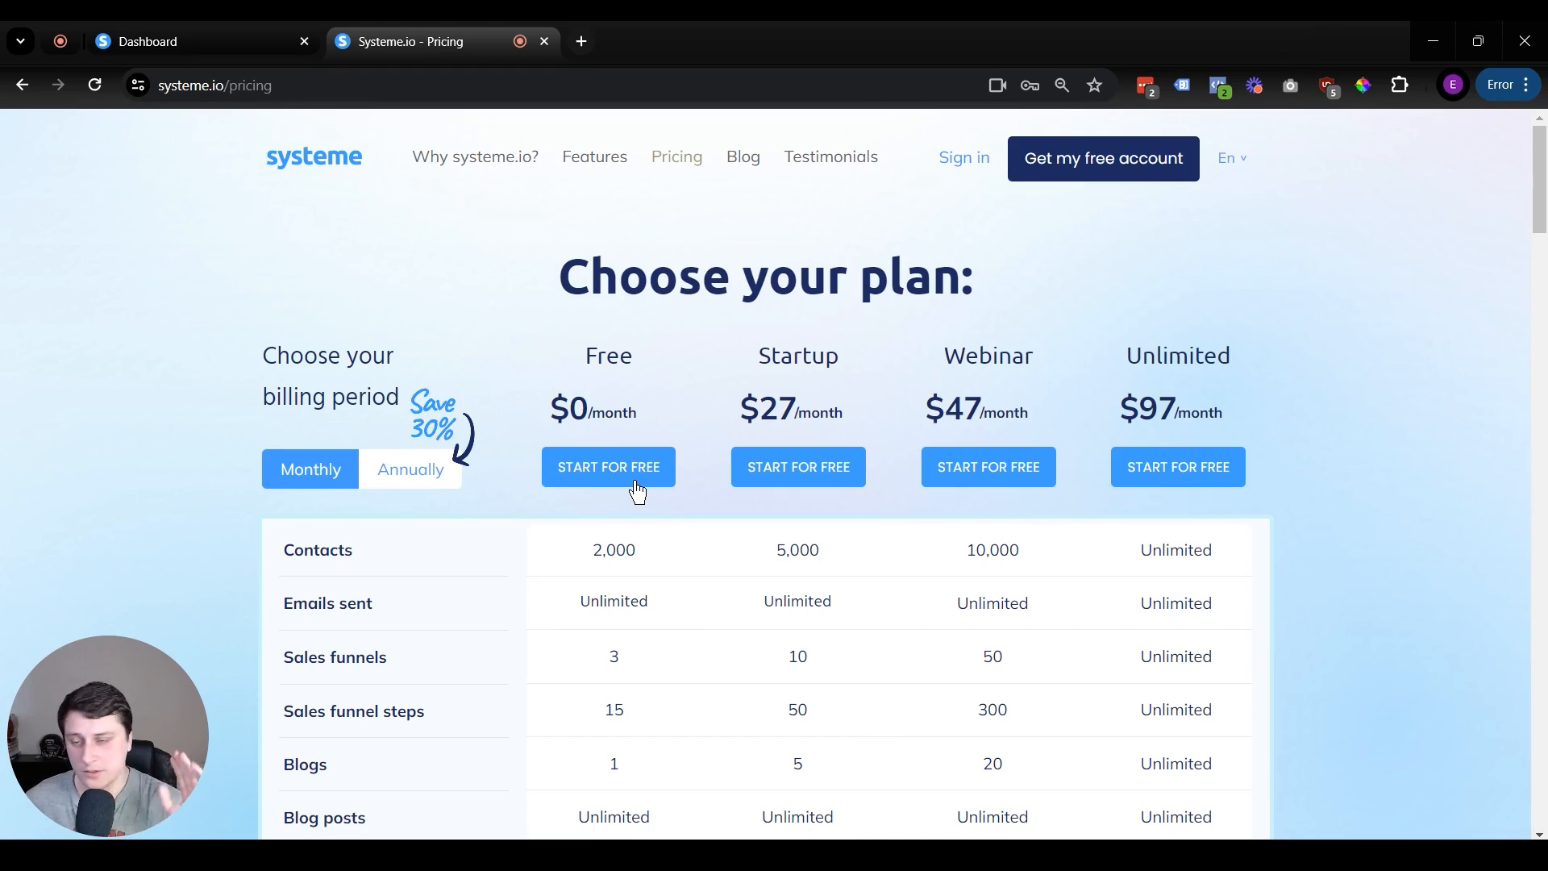
Step: Review the Free plan's limits for contacts, funnels, courses, automations and other features in the pricing table
scroll(613, 483, down, 1)
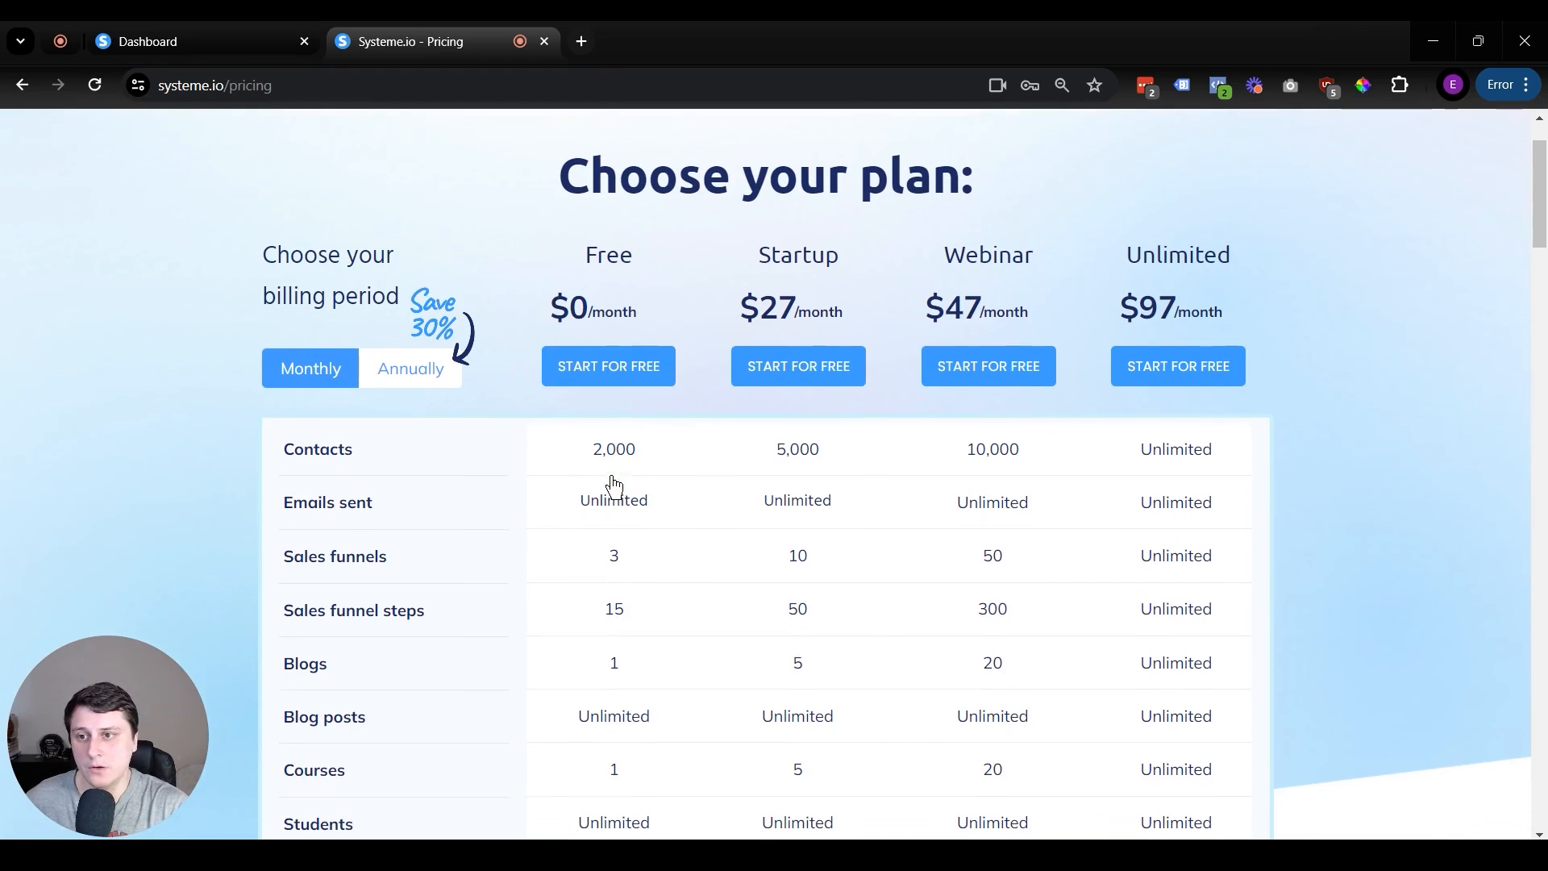
scroll(627, 493, down, 1)
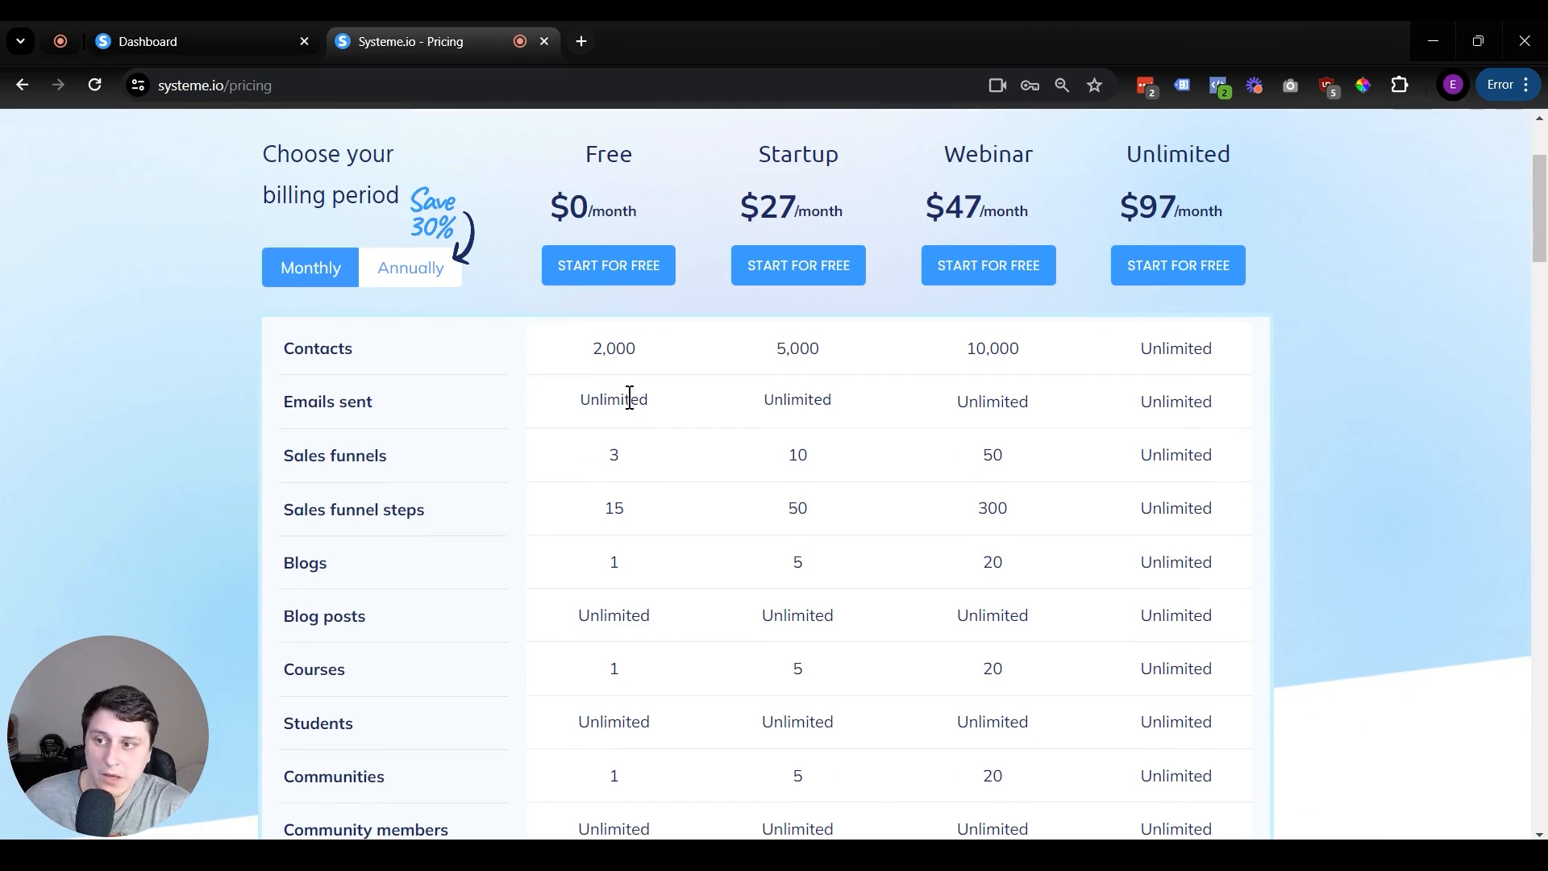
scroll(659, 471, down, 1)
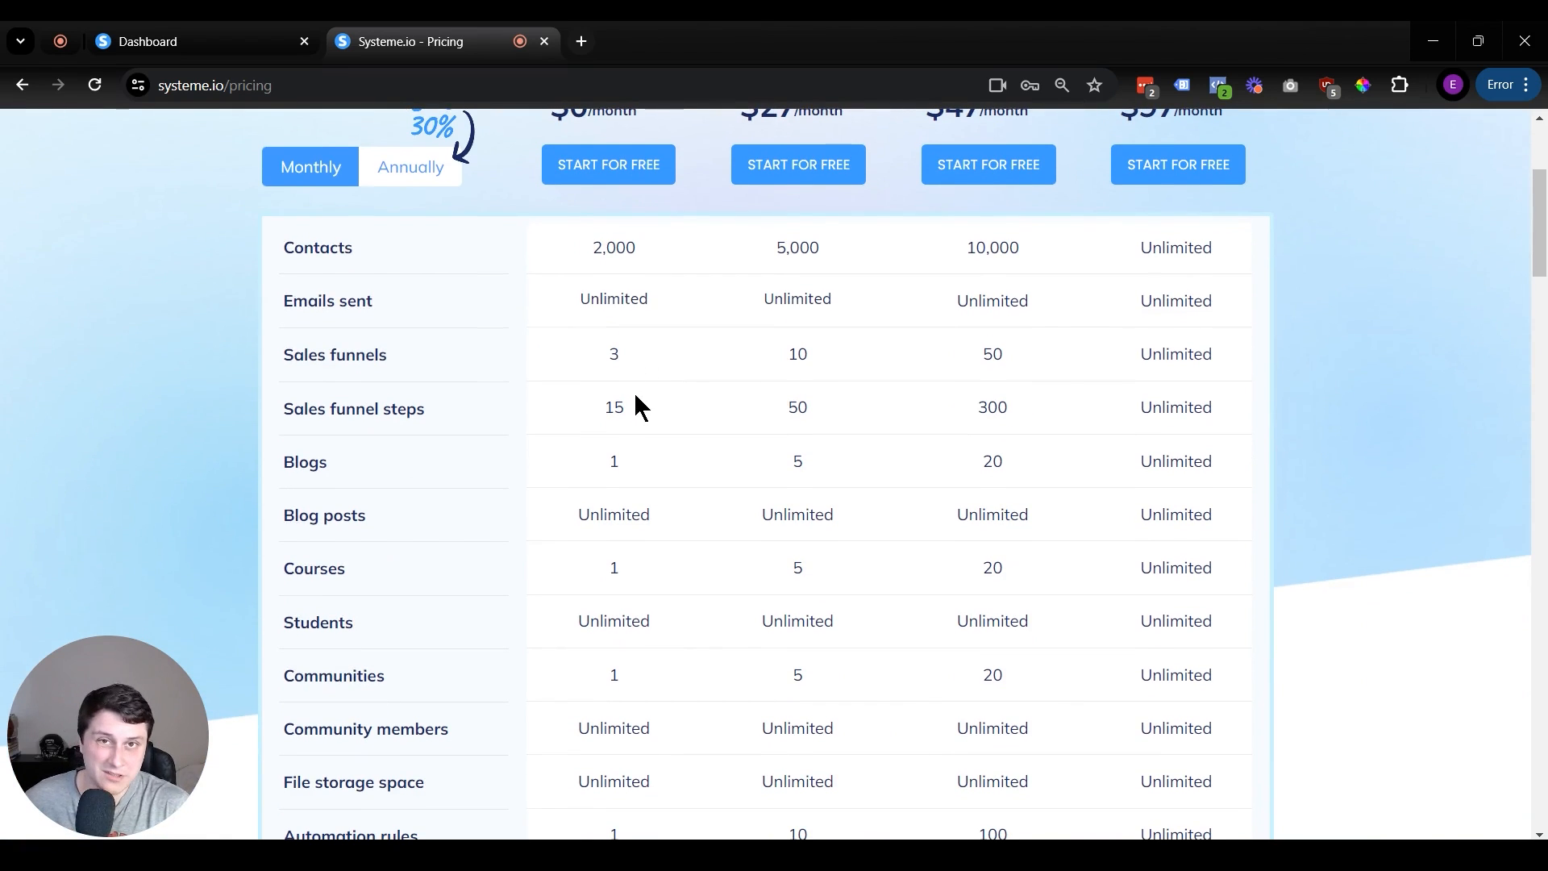
scroll(633, 391, down, 1)
drag(604, 482, 640, 471)
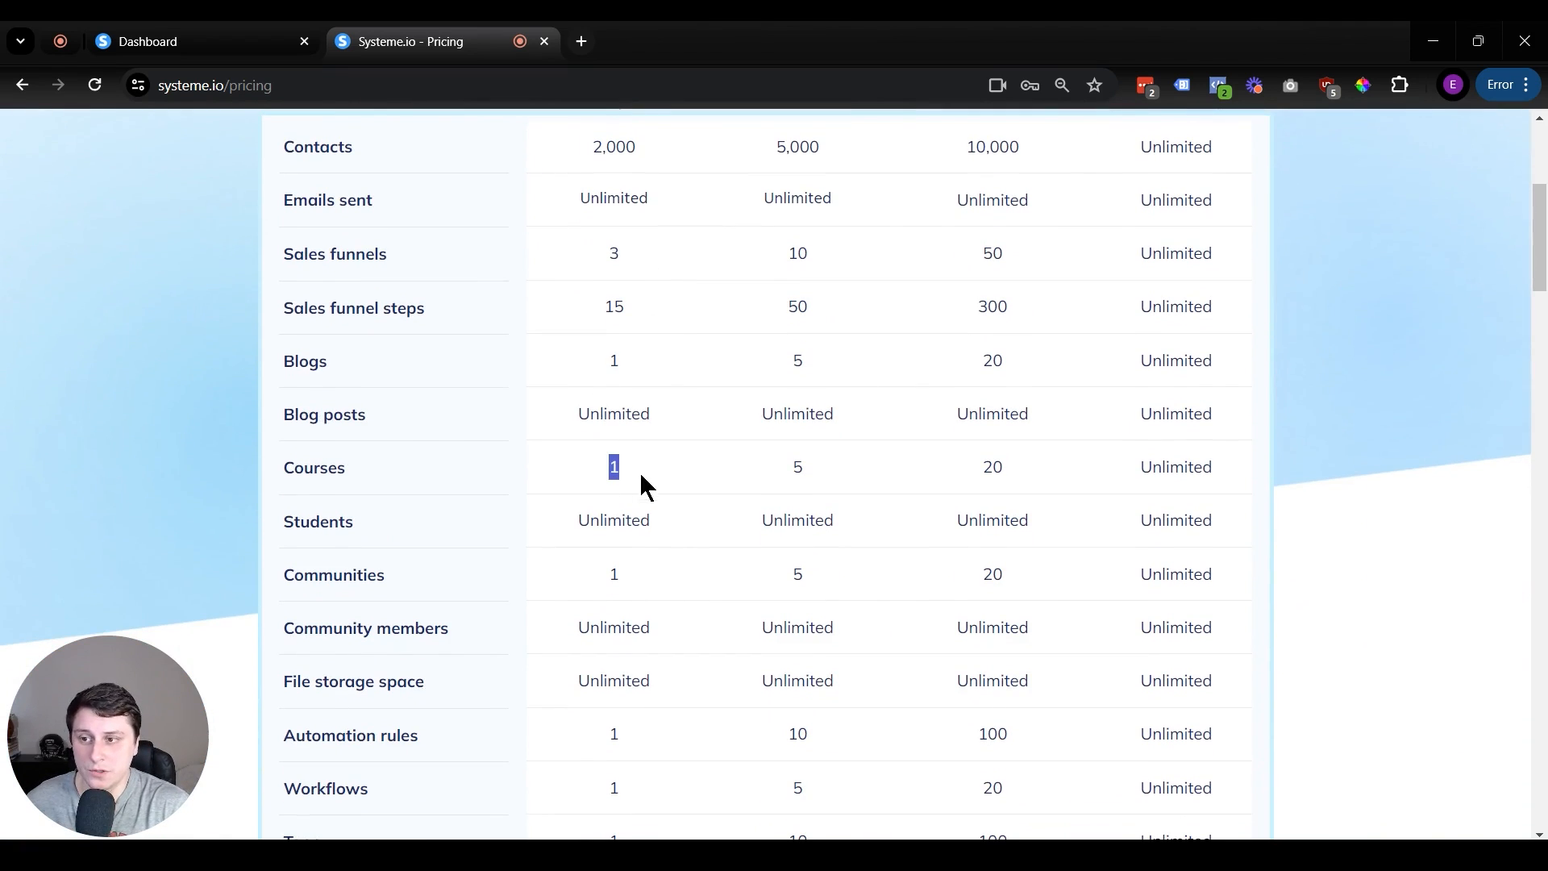
click(640, 472)
scroll(640, 472, down, 3)
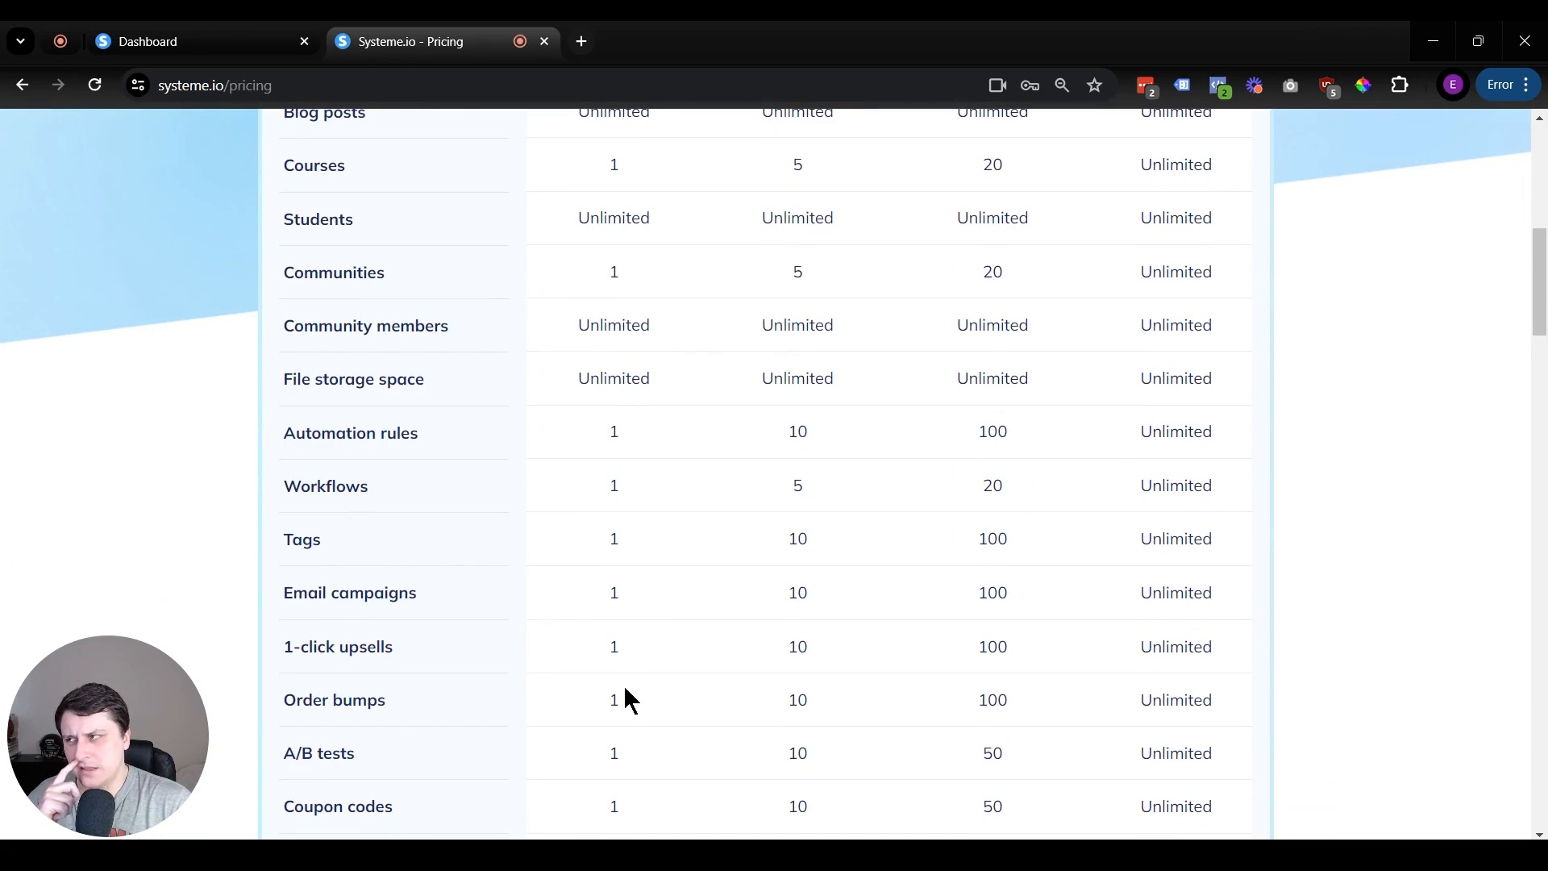
scroll(645, 693, up, 7)
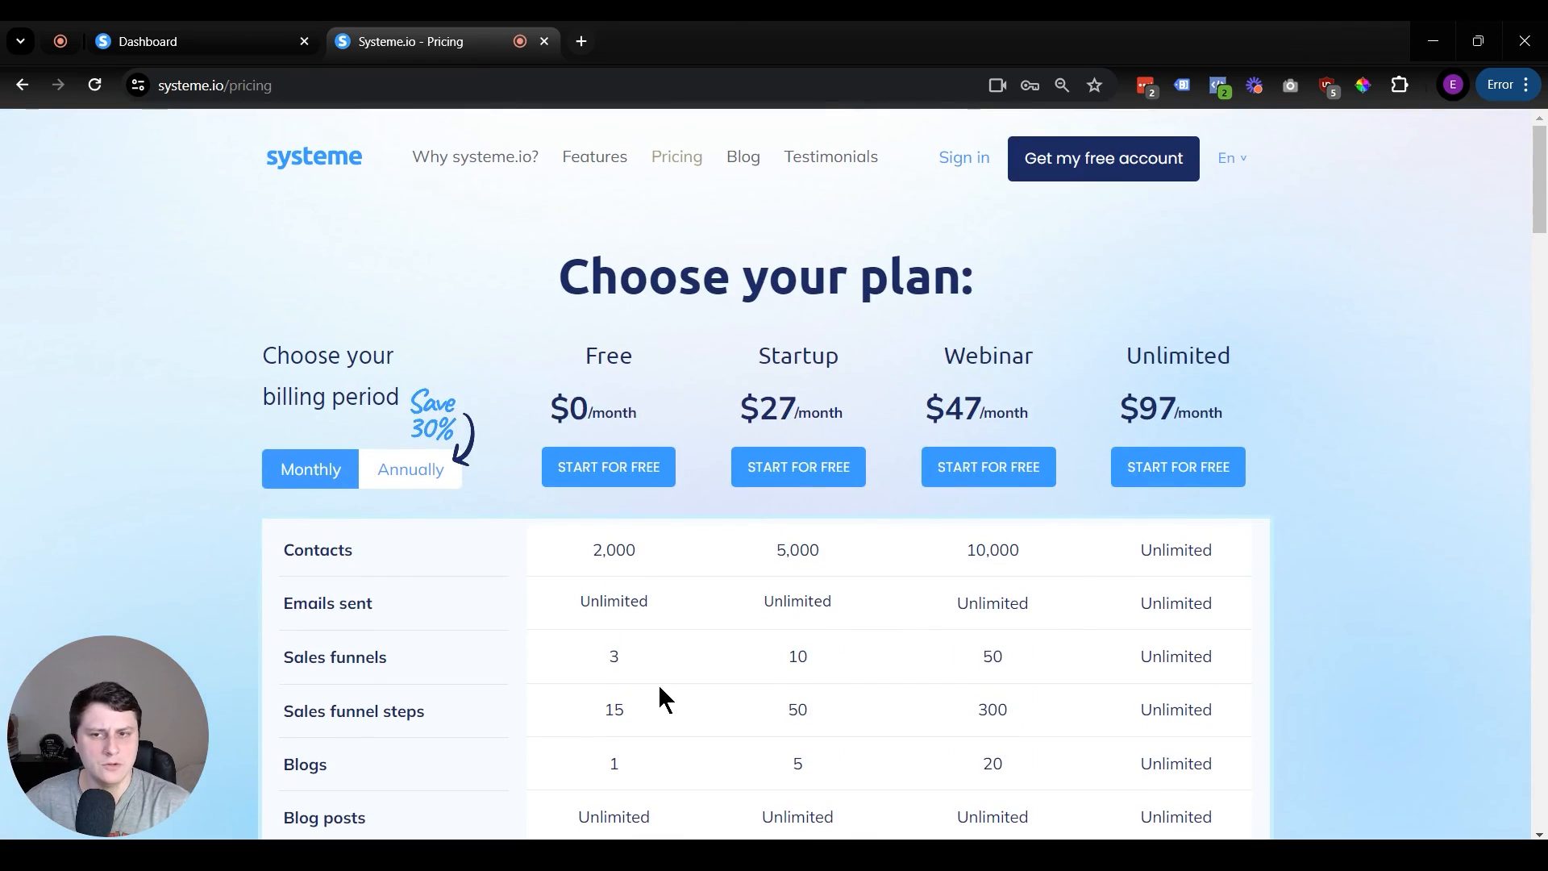
Step: Compare the paid plans with the Free plan through the last feature rows of the pricing table
drag(960, 364, 1257, 403)
click(1257, 404)
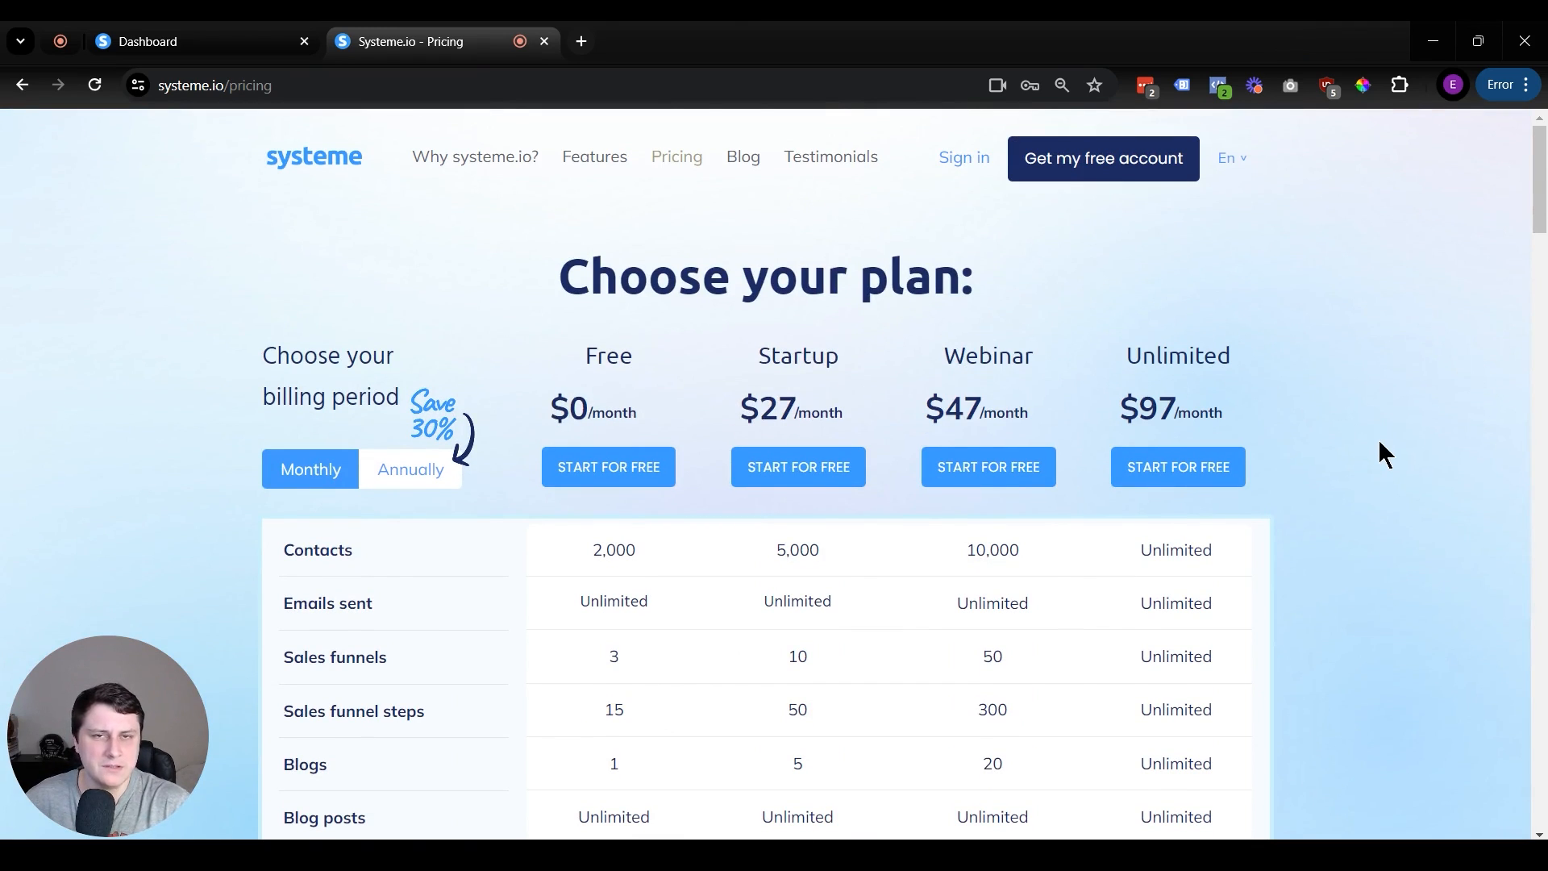
scroll(1328, 412, down, 12)
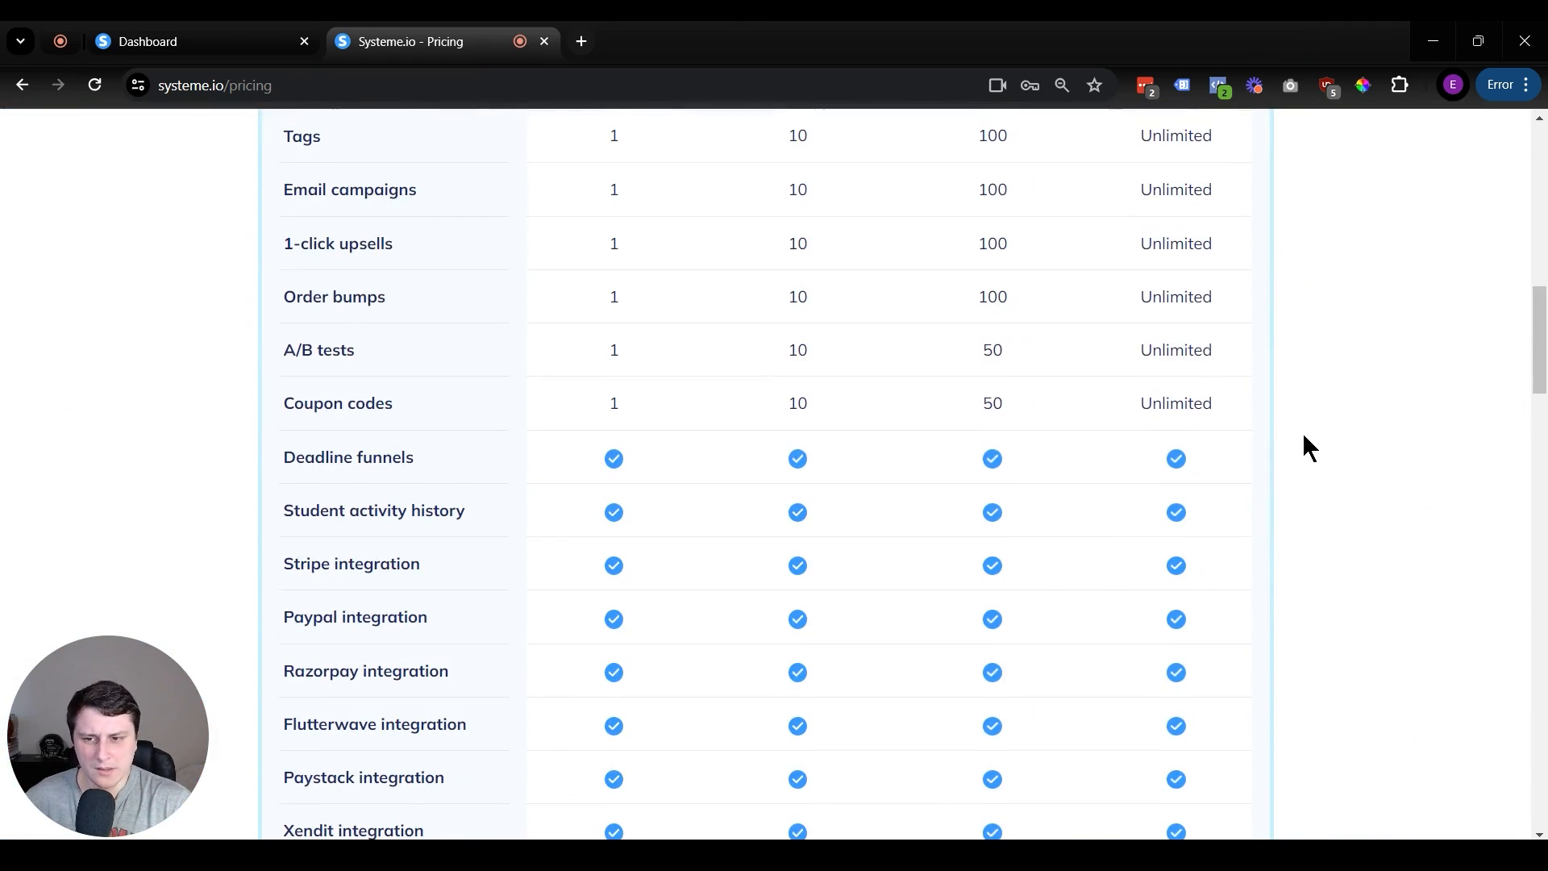
scroll(1304, 437, down, 7)
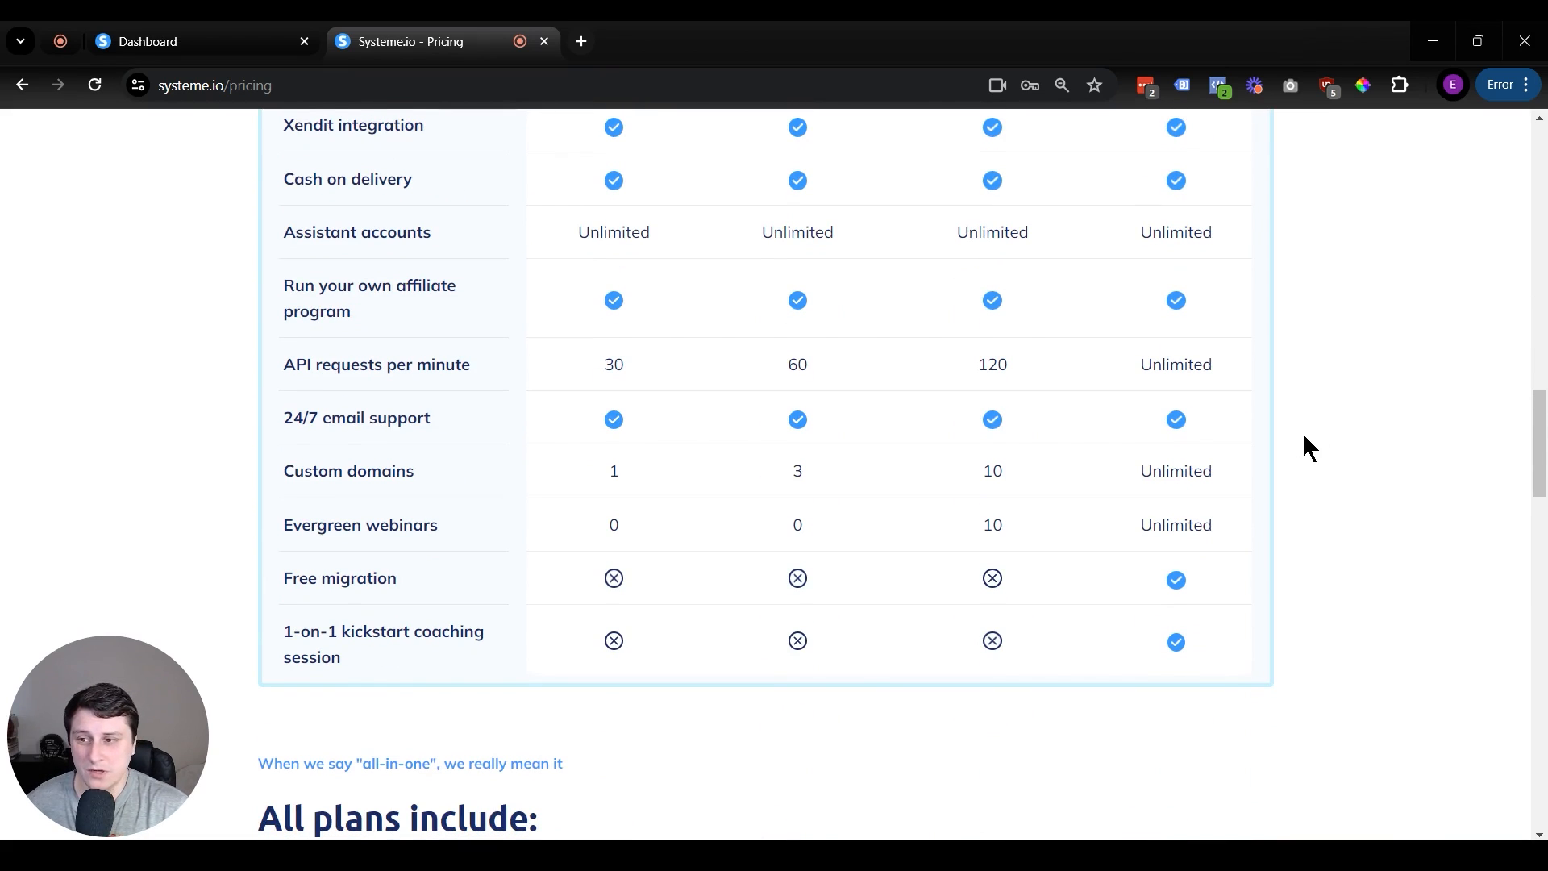
scroll(1304, 436, up, 7)
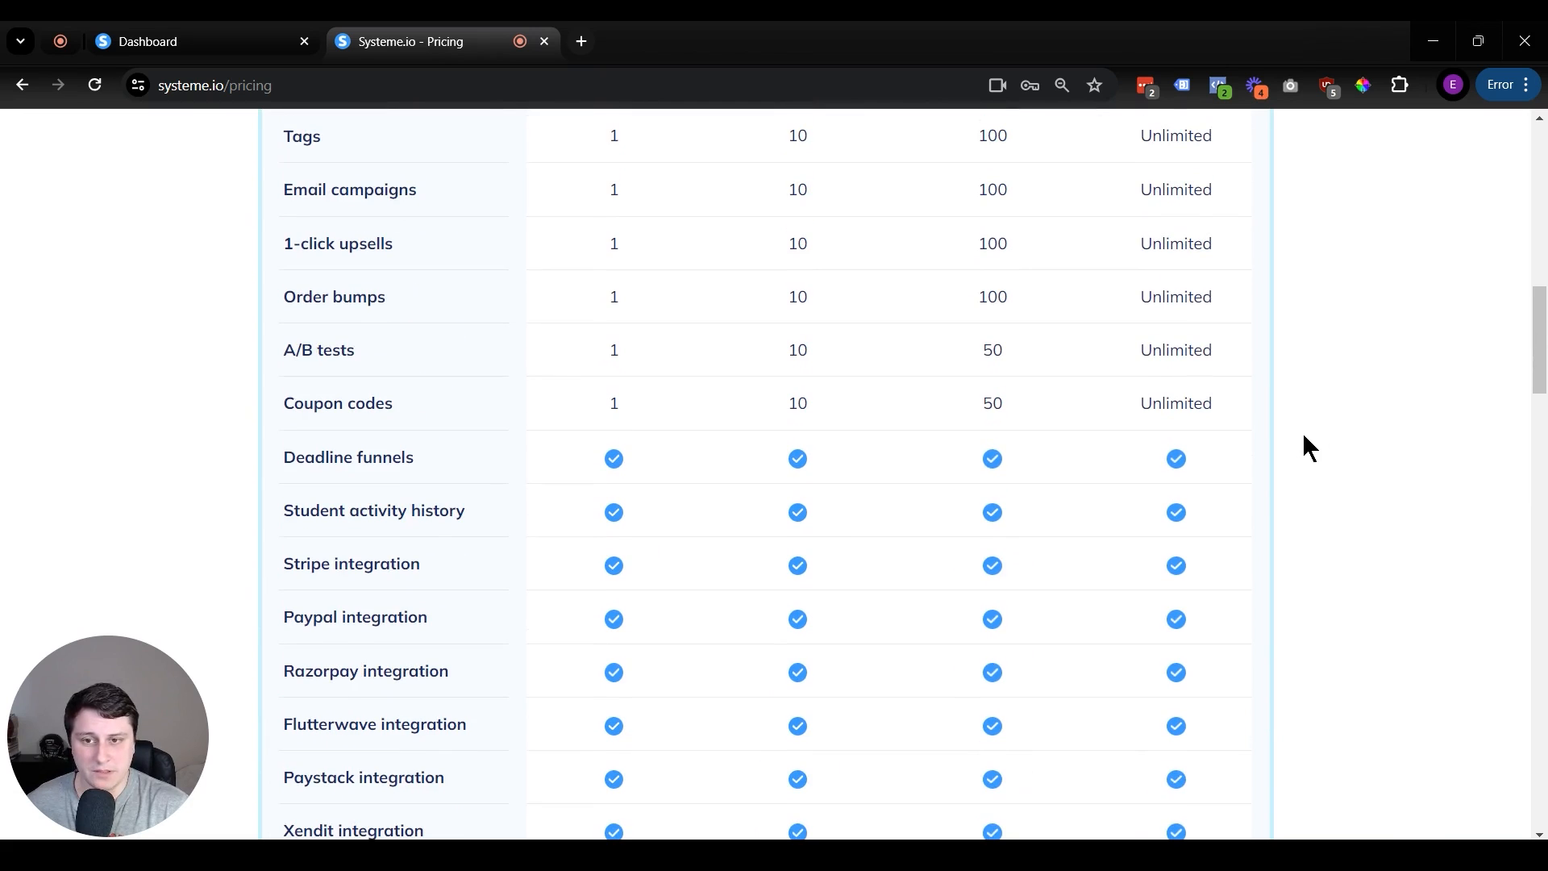
scroll(1289, 436, up, 8)
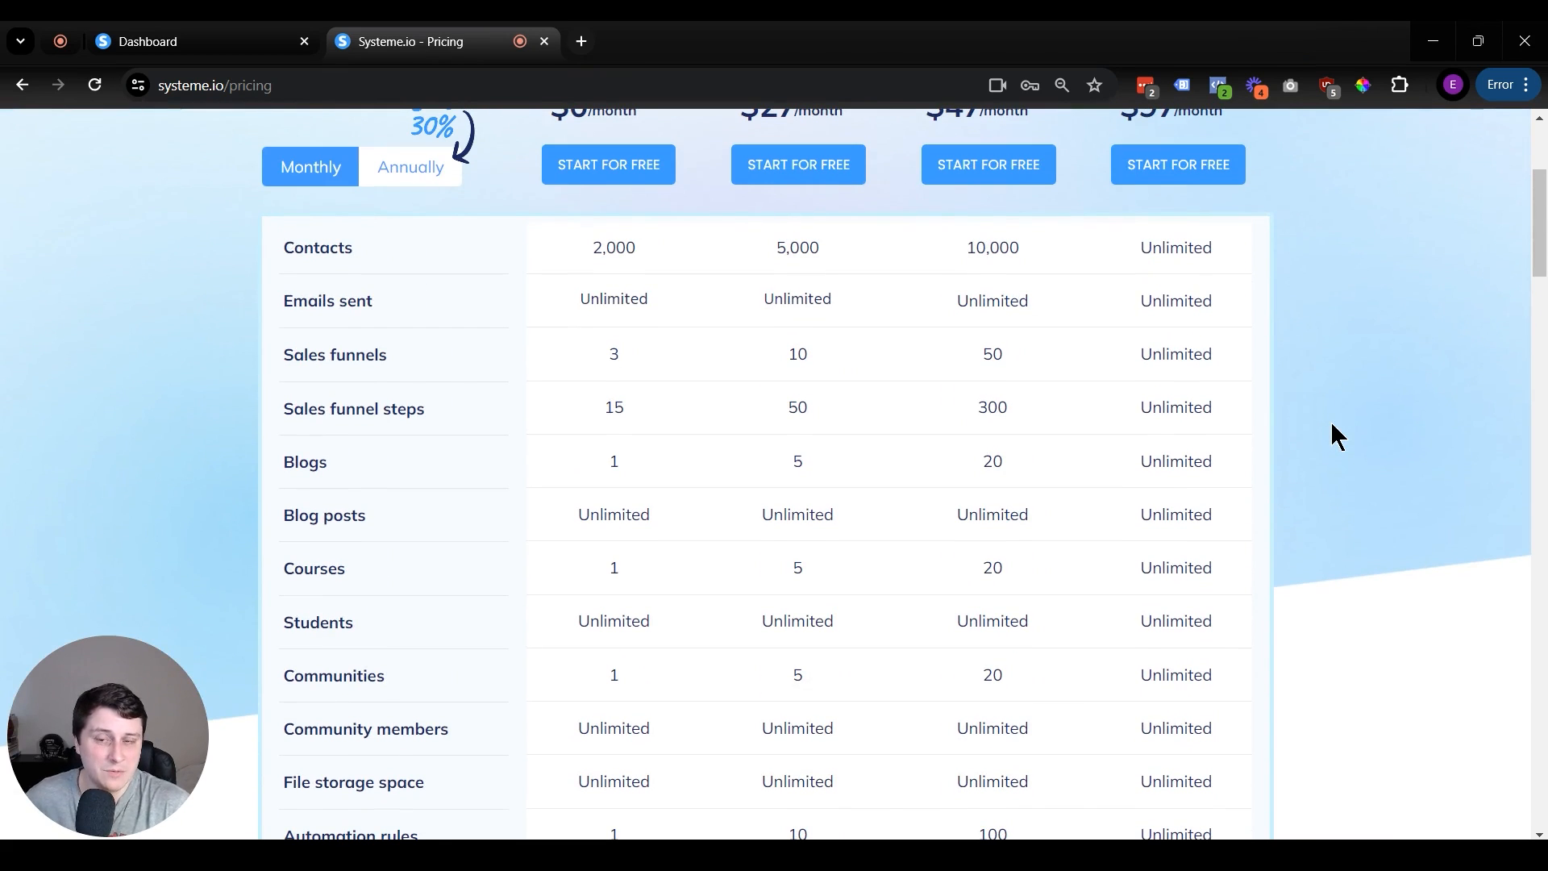
scroll(1332, 425, up, 3)
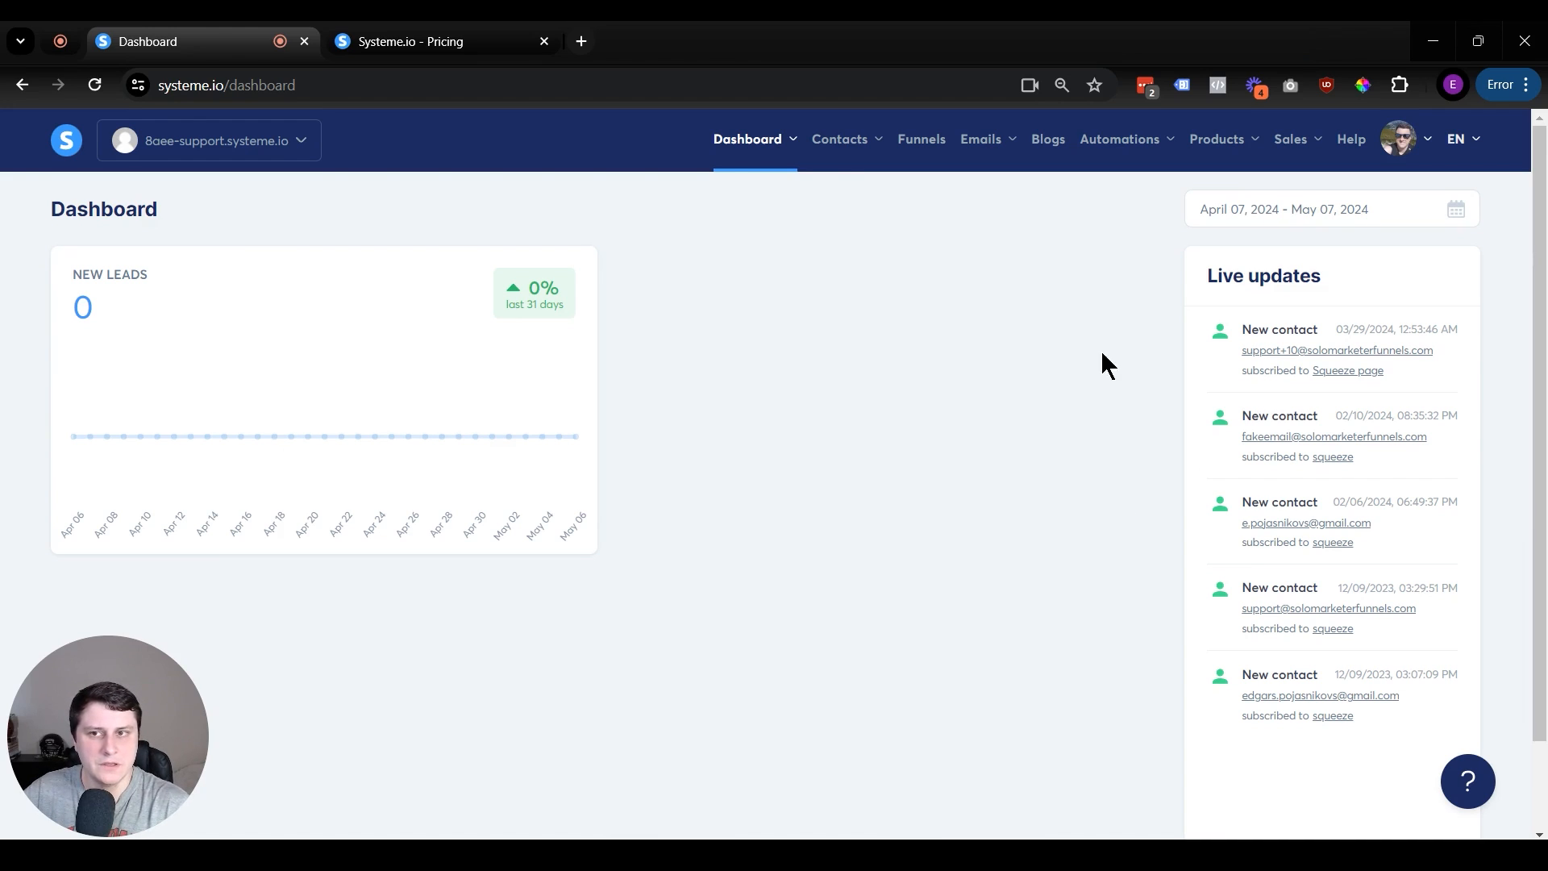
mouse_move(1260, 162)
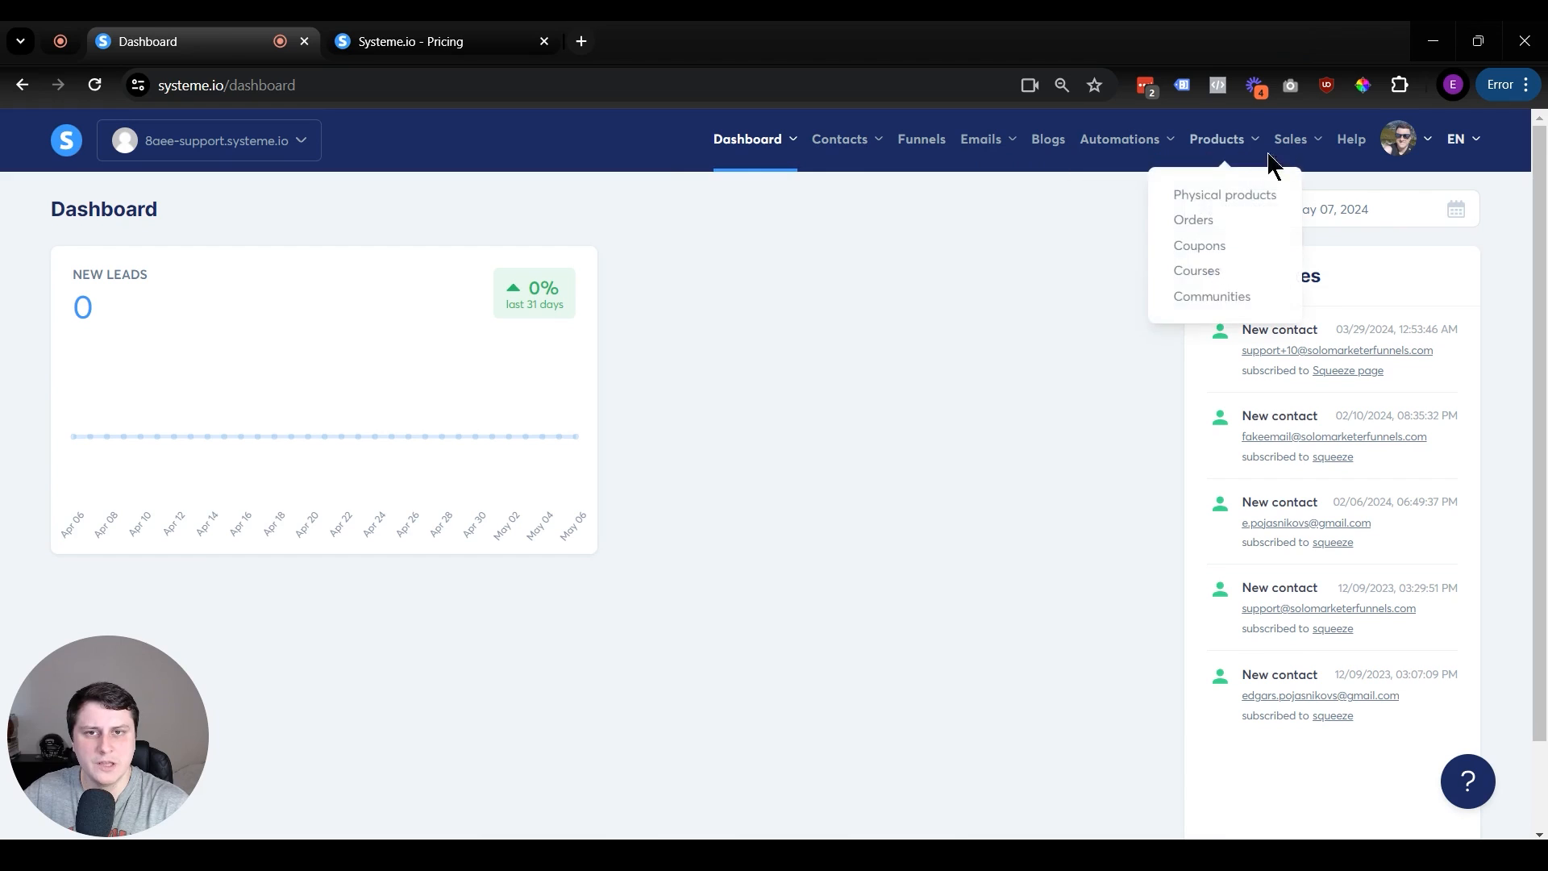
mouse_move(1157, 153)
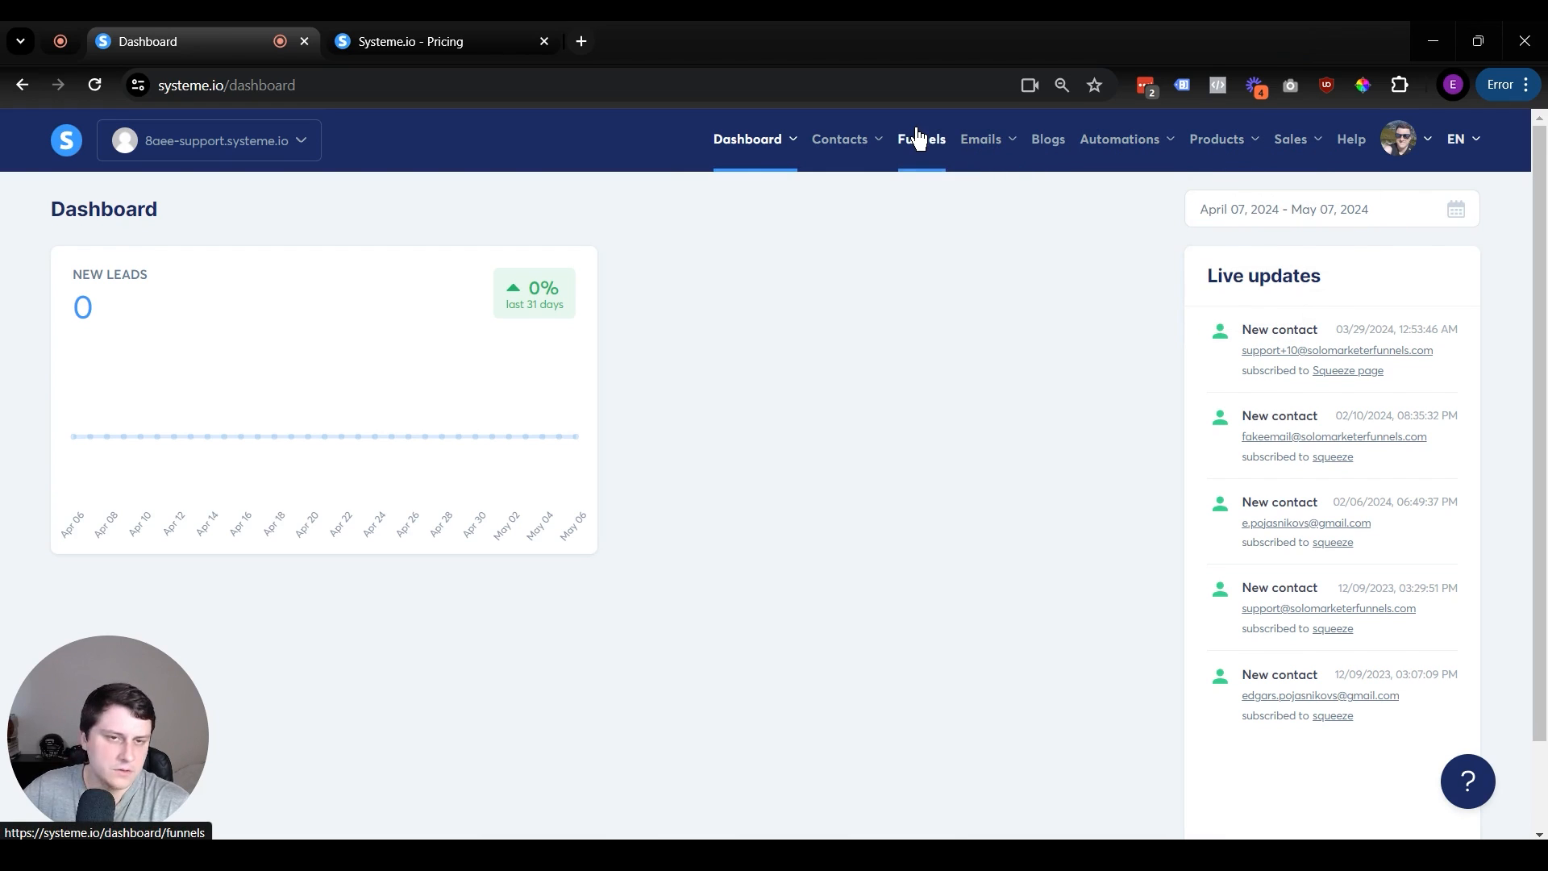
mouse_move(996, 161)
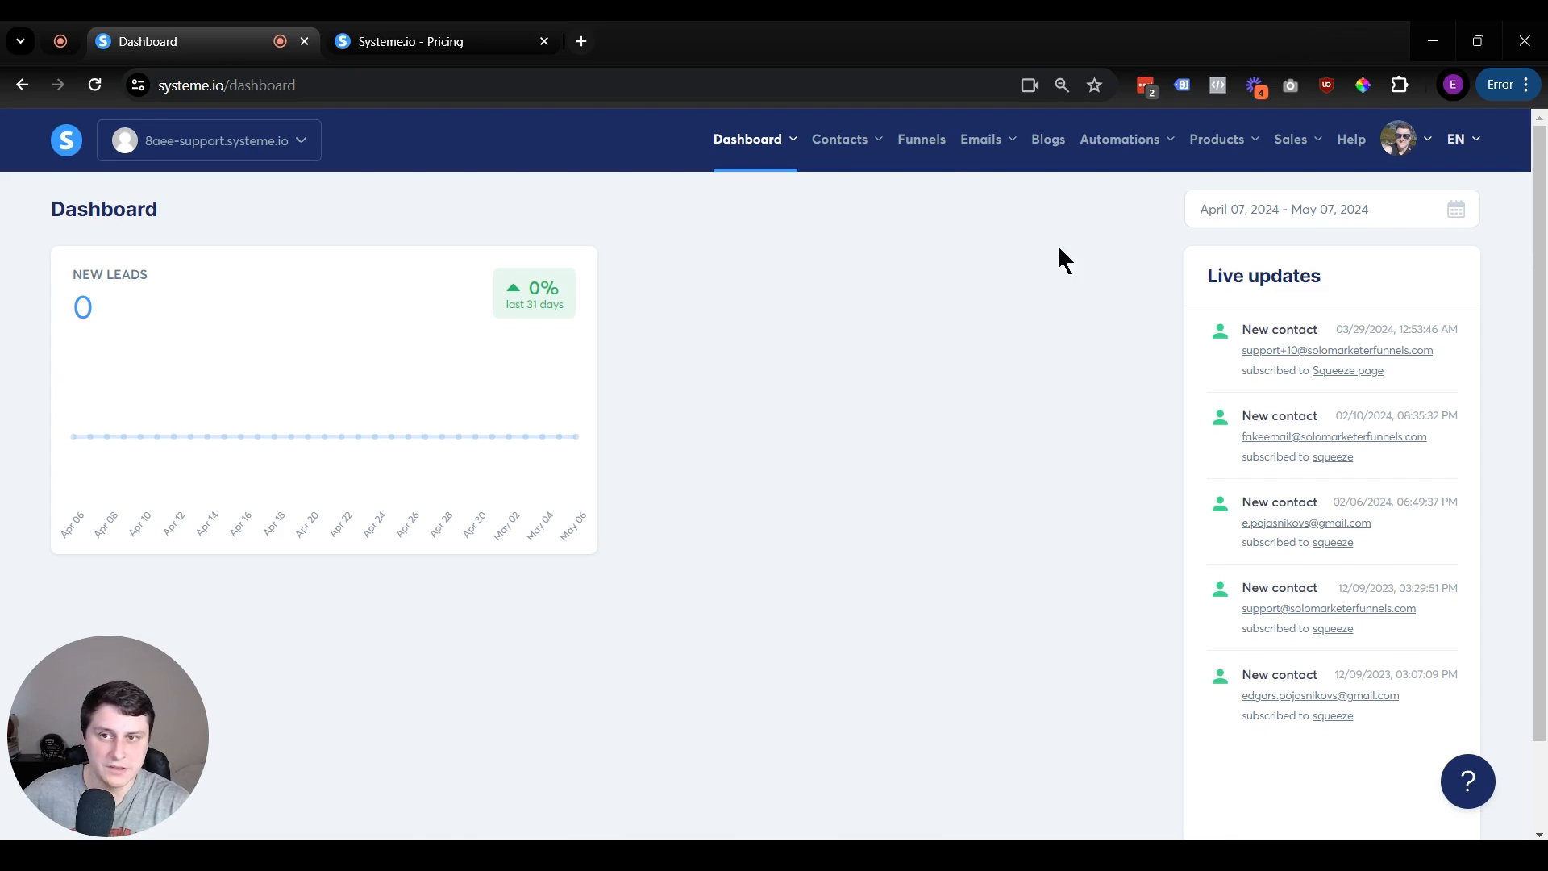
Step: Open the list of funnels and delete the funnel "Your Awesome Sales Funnel"
click(925, 155)
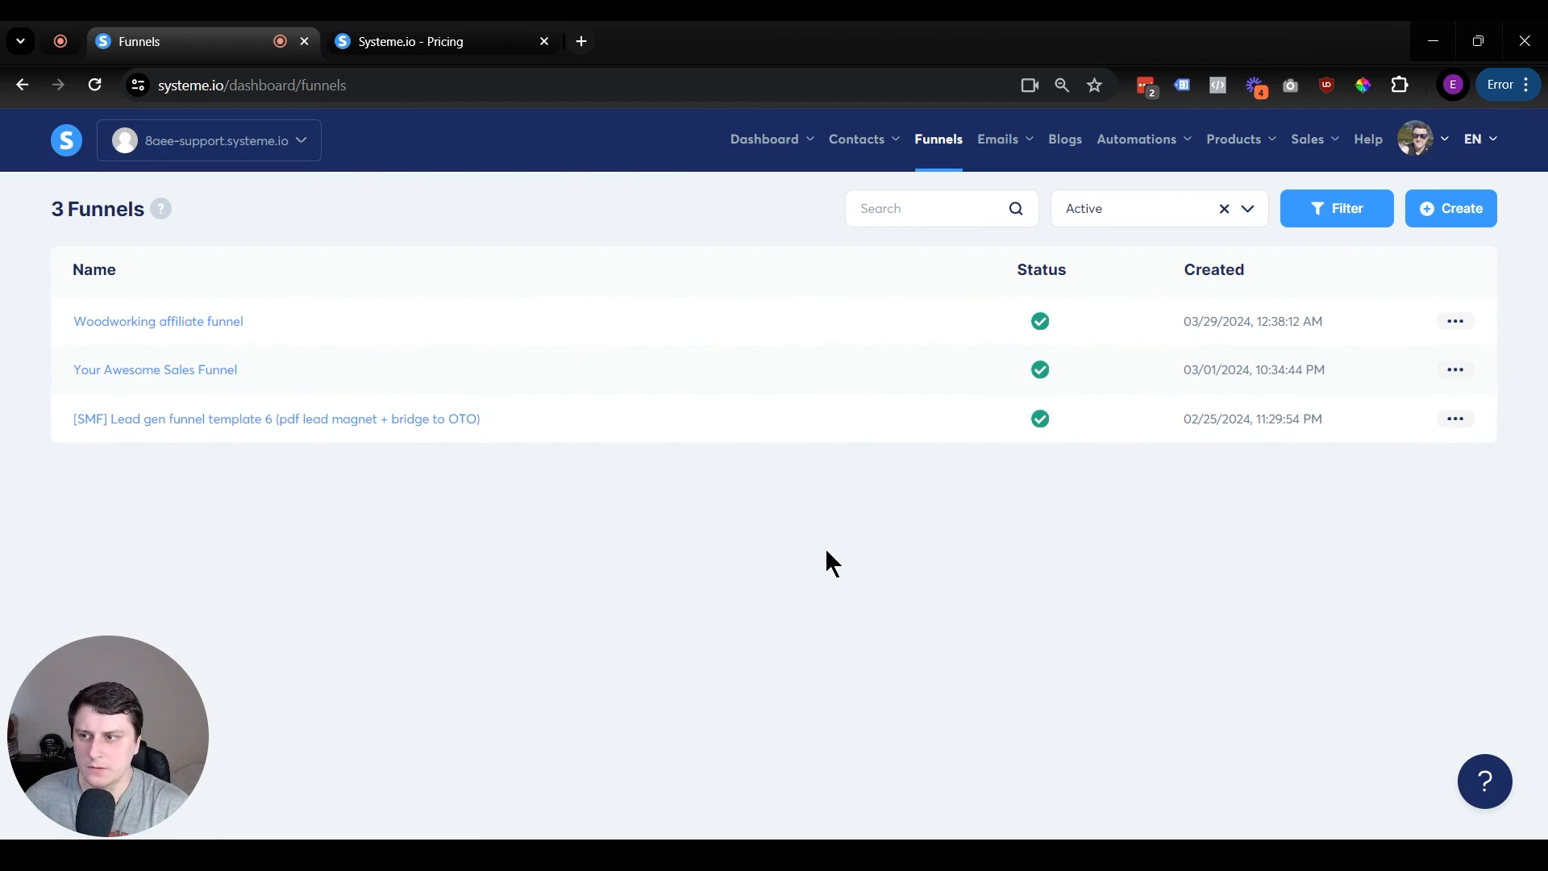
click(1444, 372)
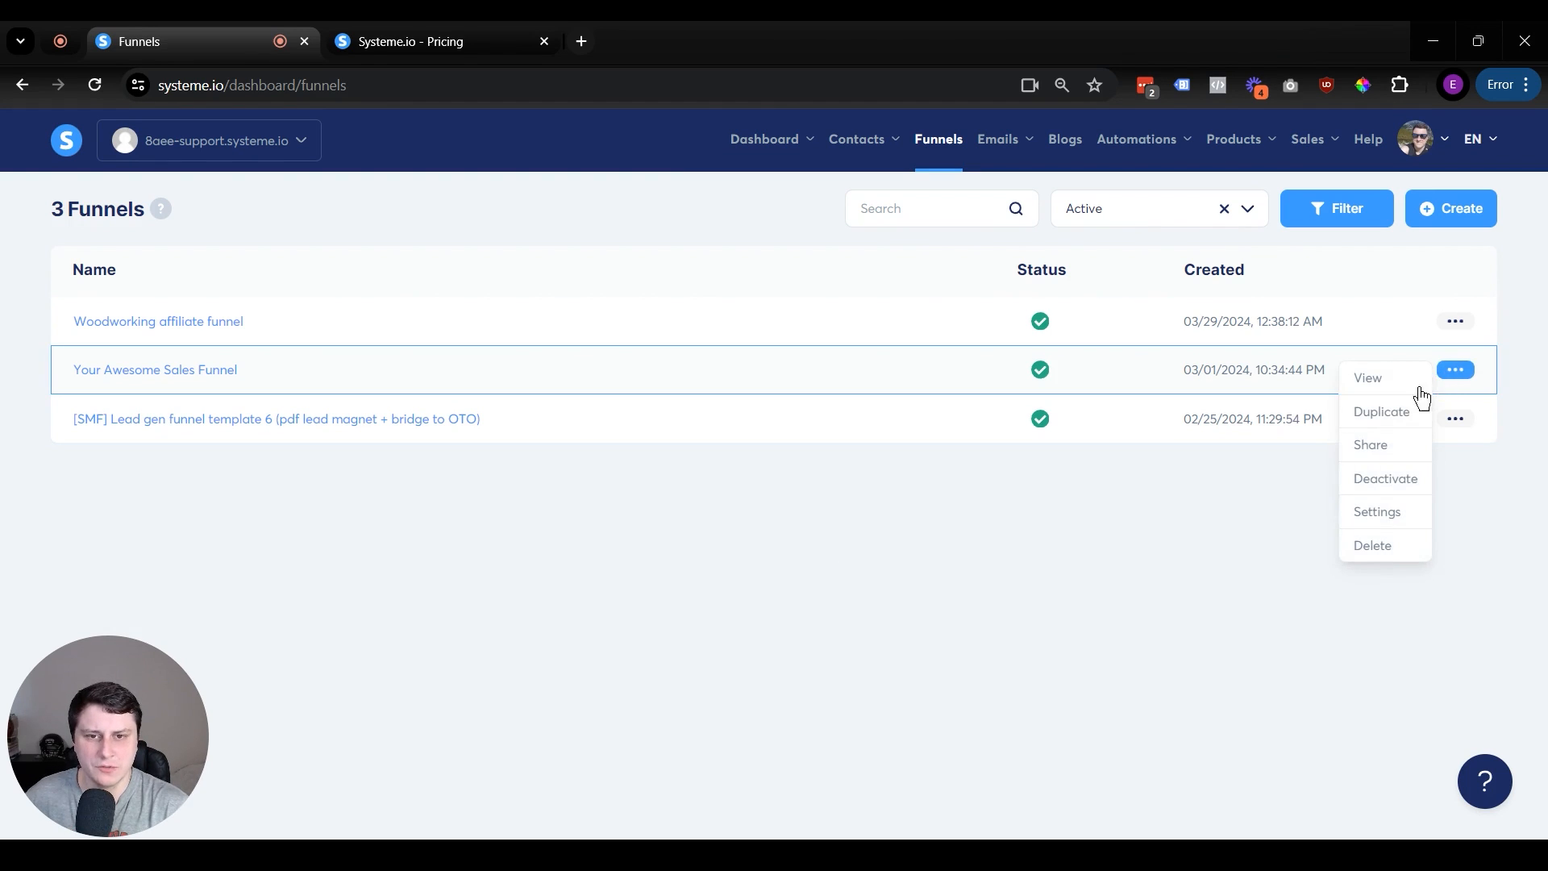
click(1451, 372)
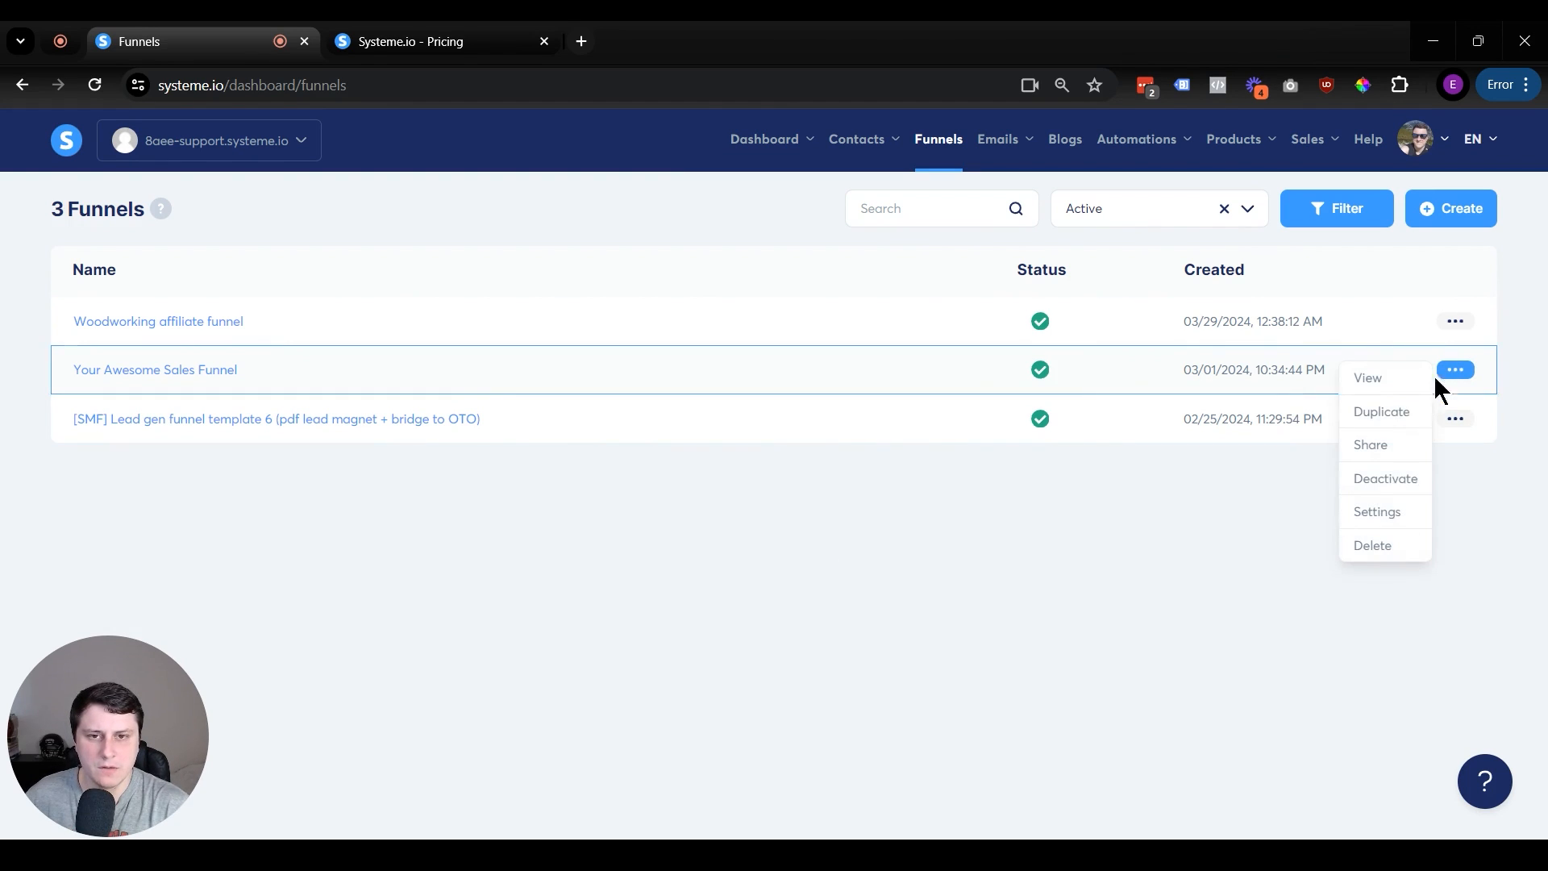
click(1398, 544)
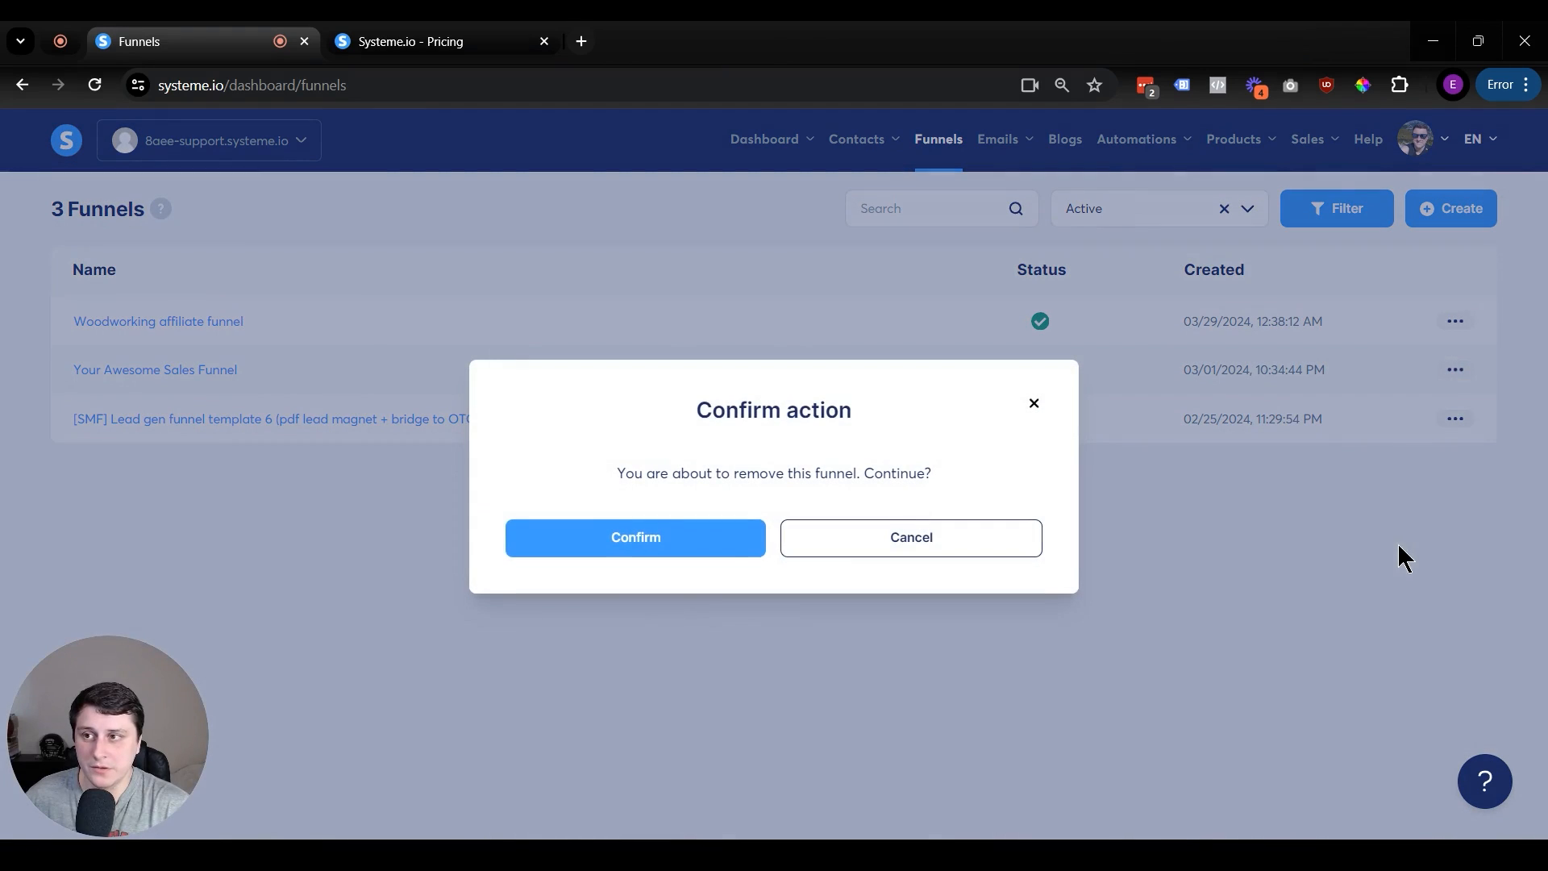
click(601, 537)
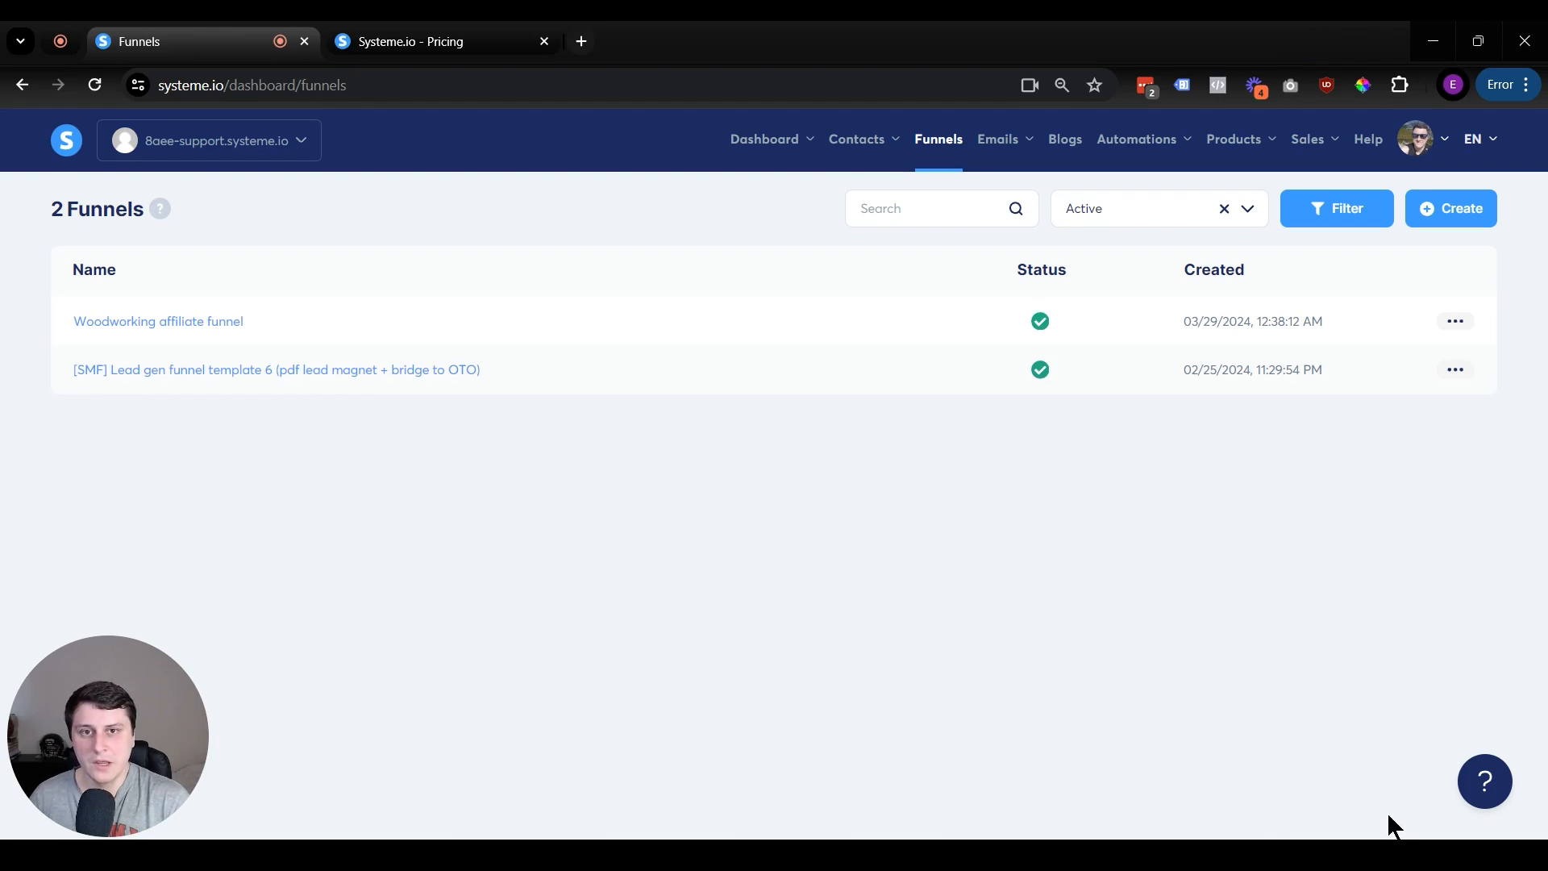
Step: Create a funnel named "Lead generation" with the goal Build an audience and U.S. Dollar as its currency
click(1463, 212)
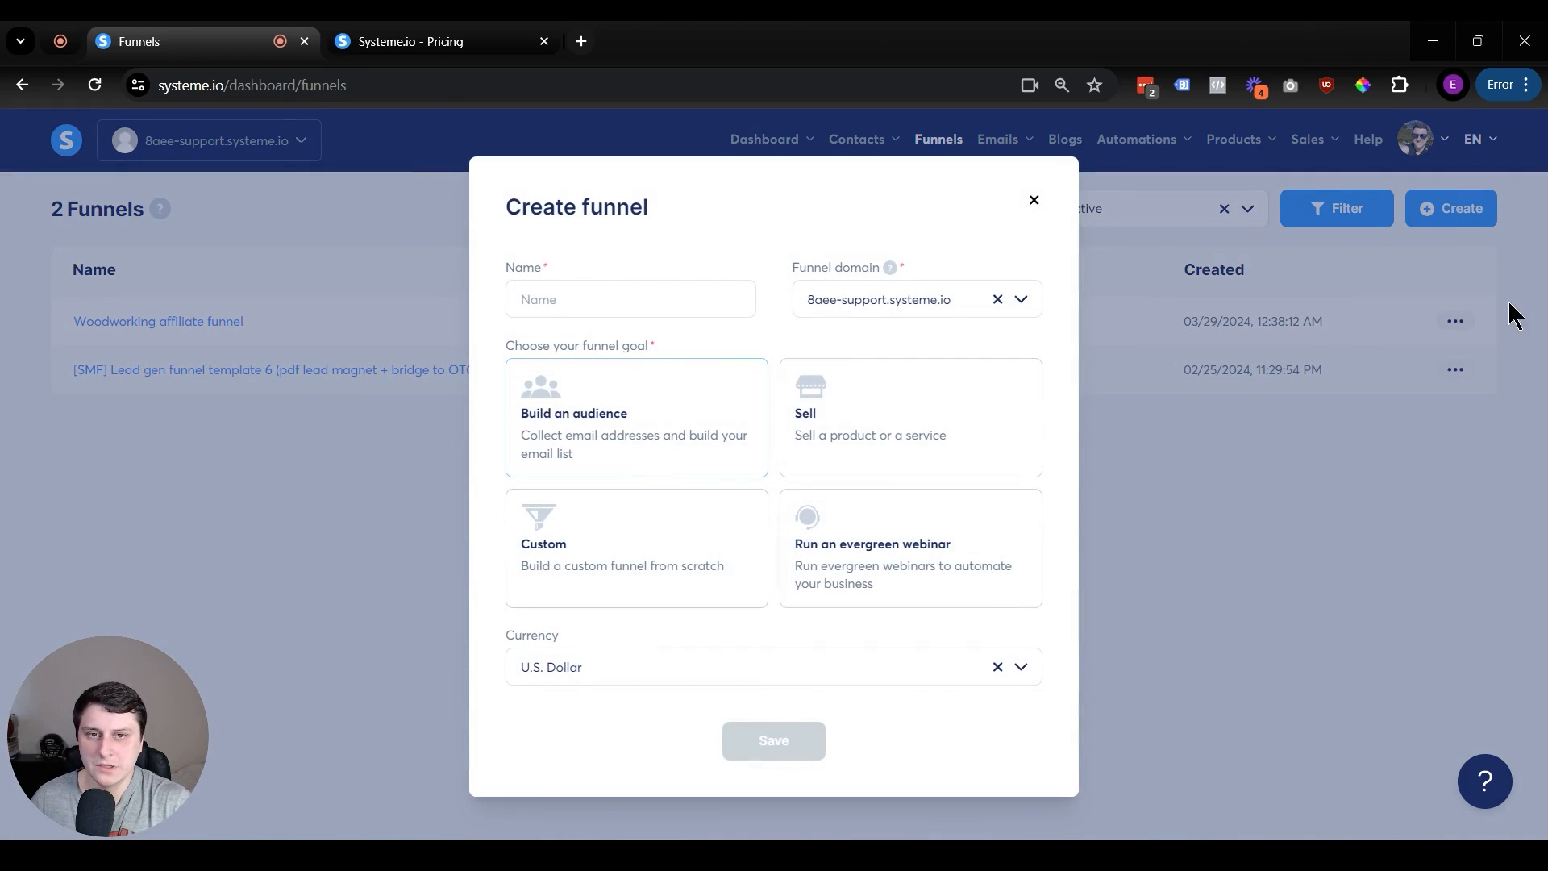
click(603, 401)
click(594, 309)
text(L)
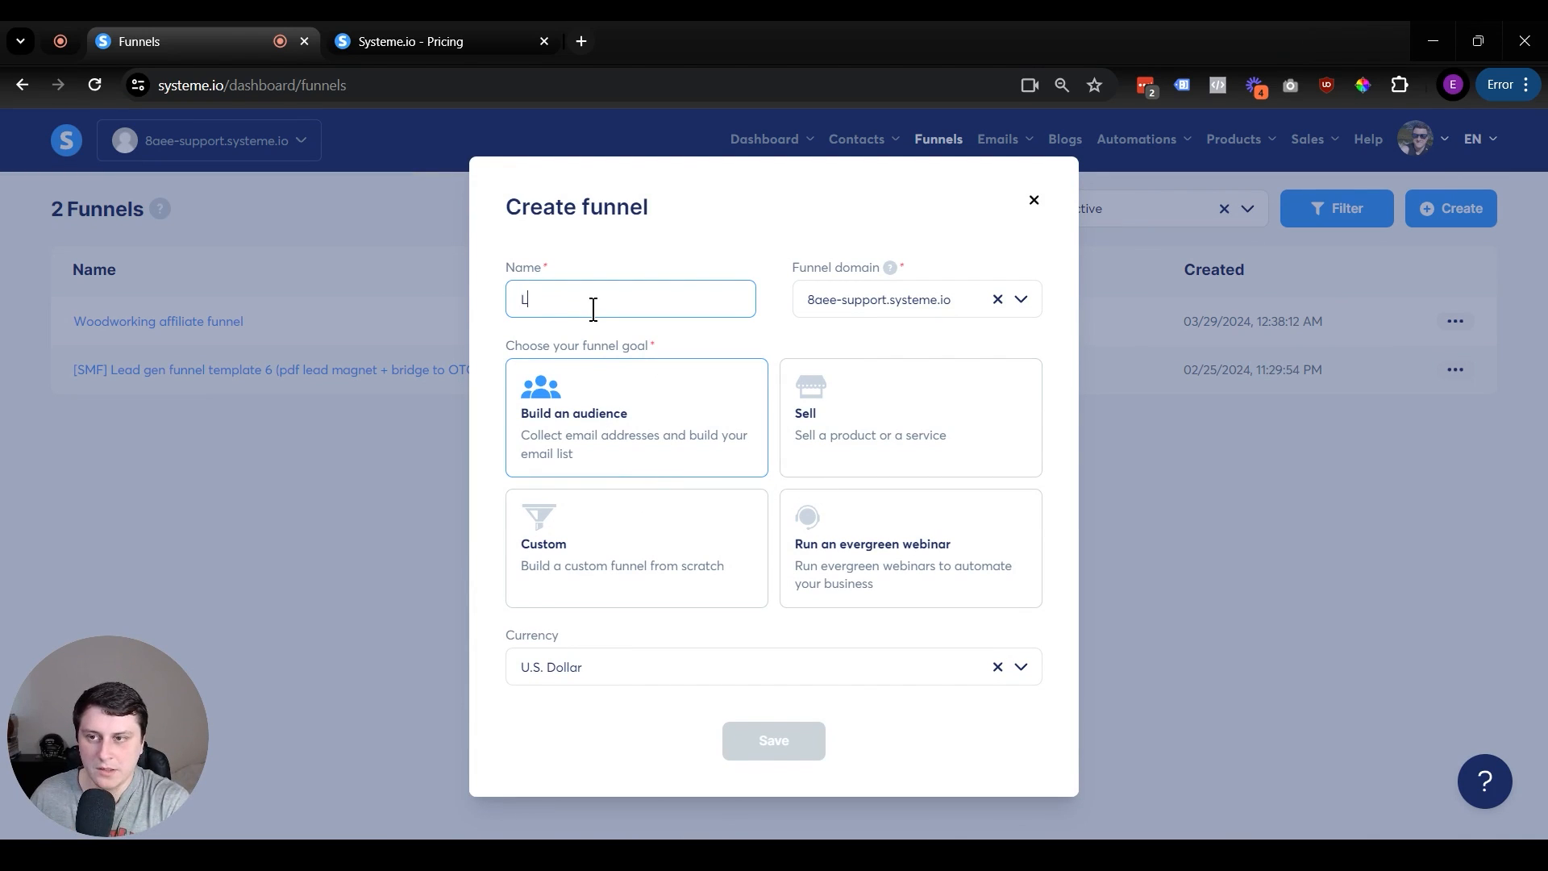
text(ead generation)
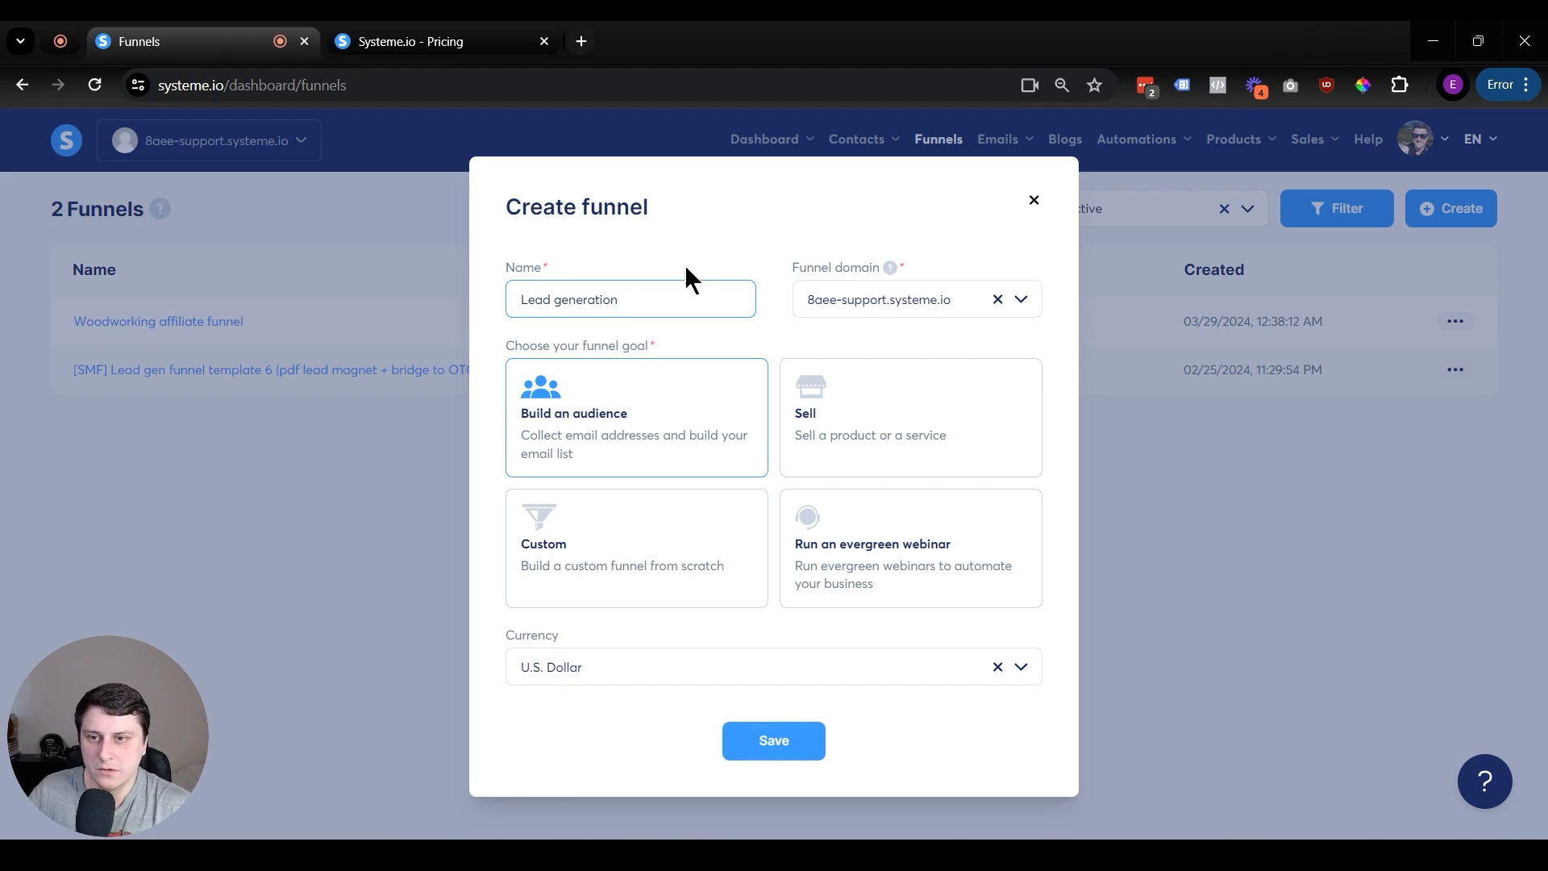
click(895, 311)
click(891, 308)
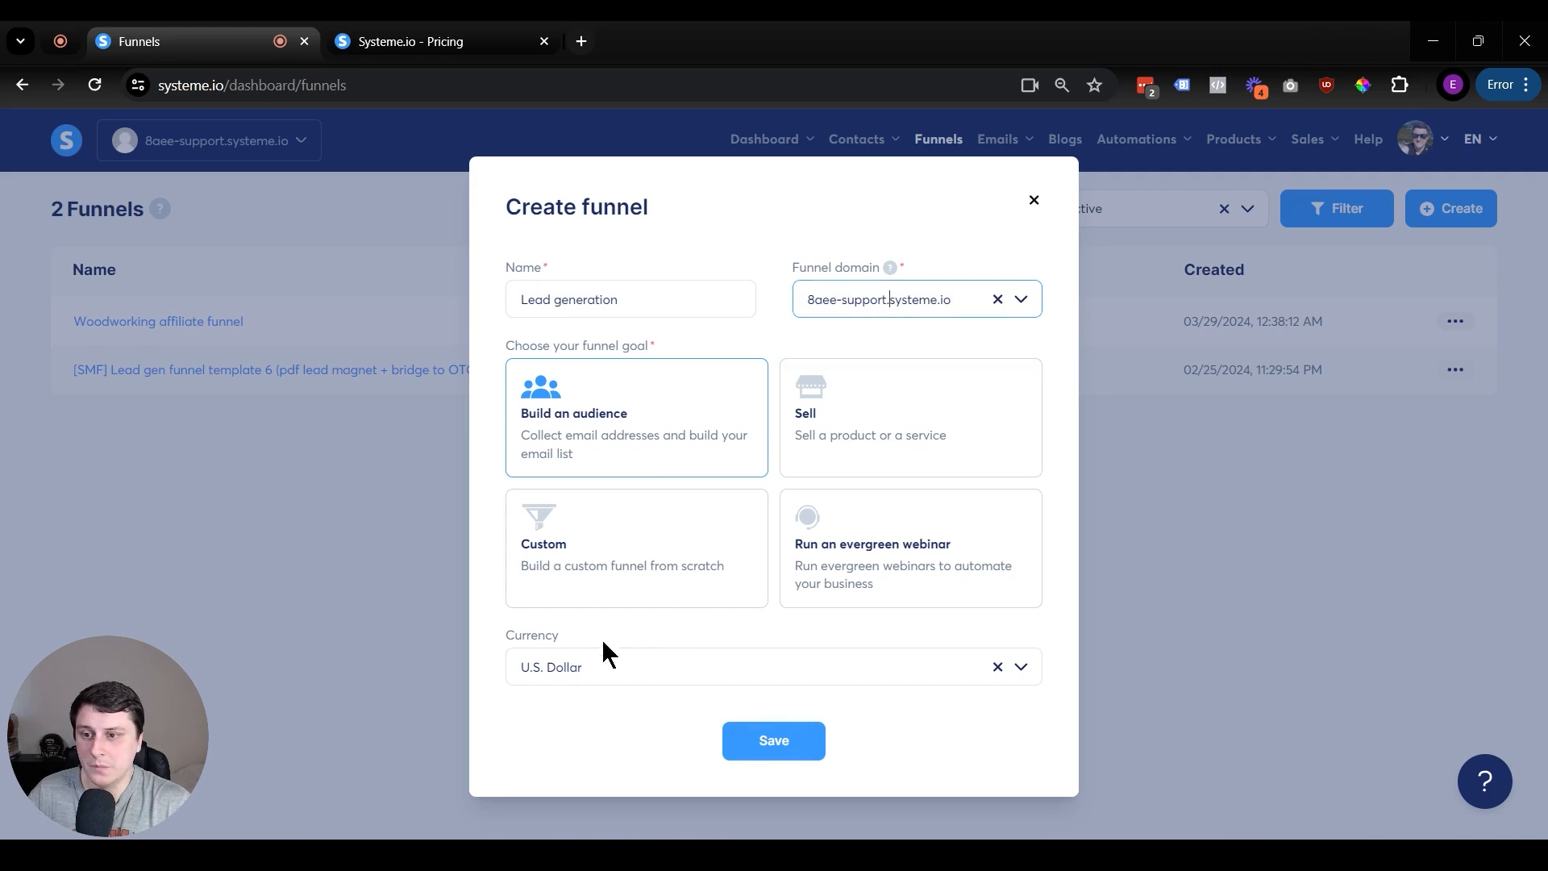
click(642, 669)
click(642, 669)
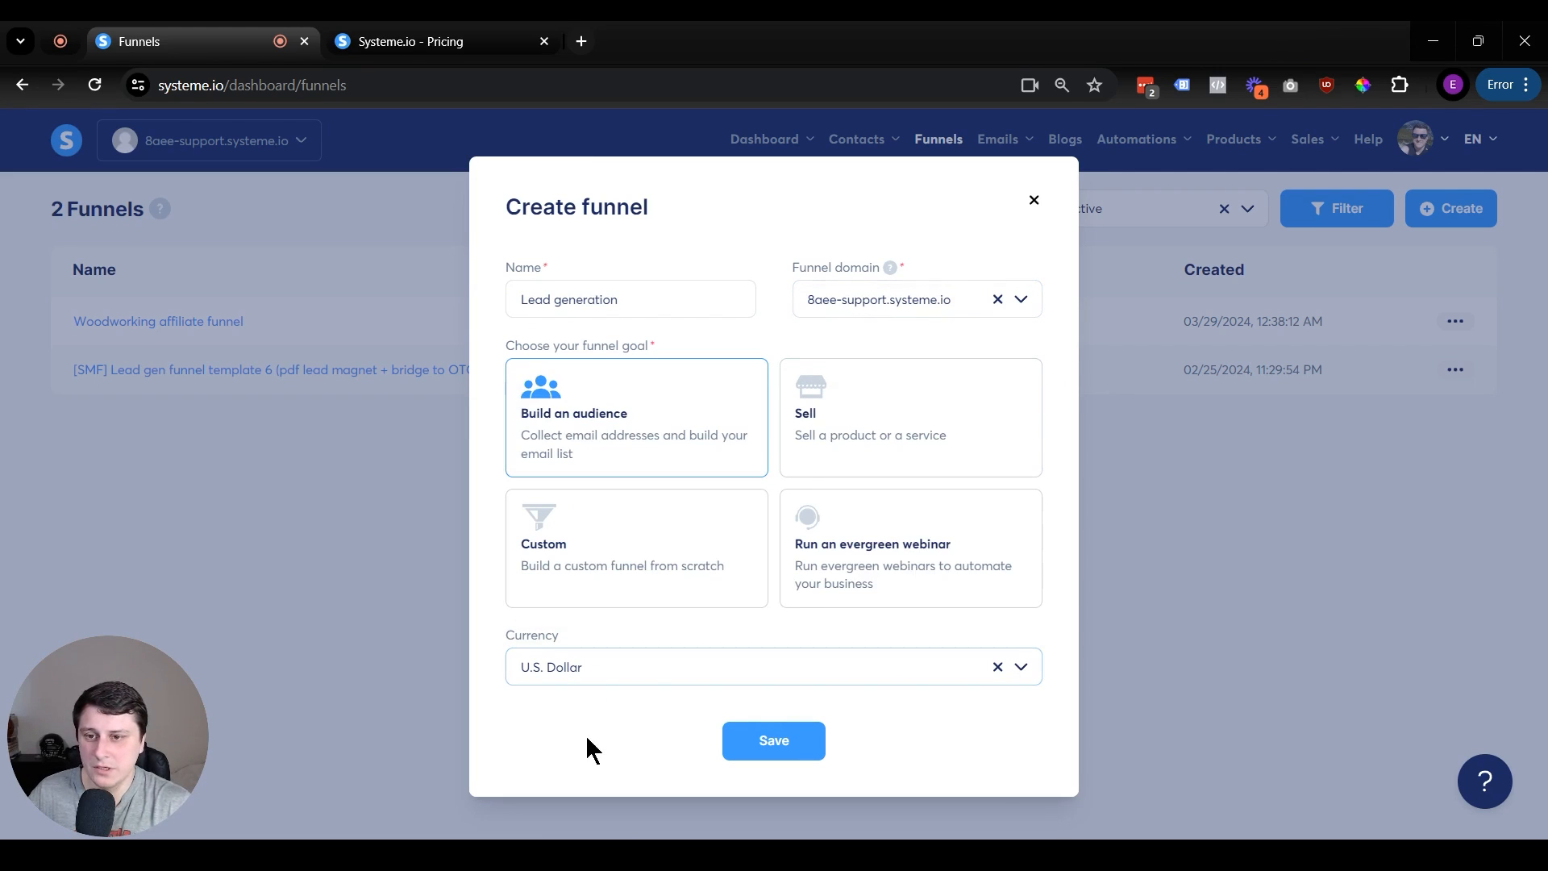
click(802, 764)
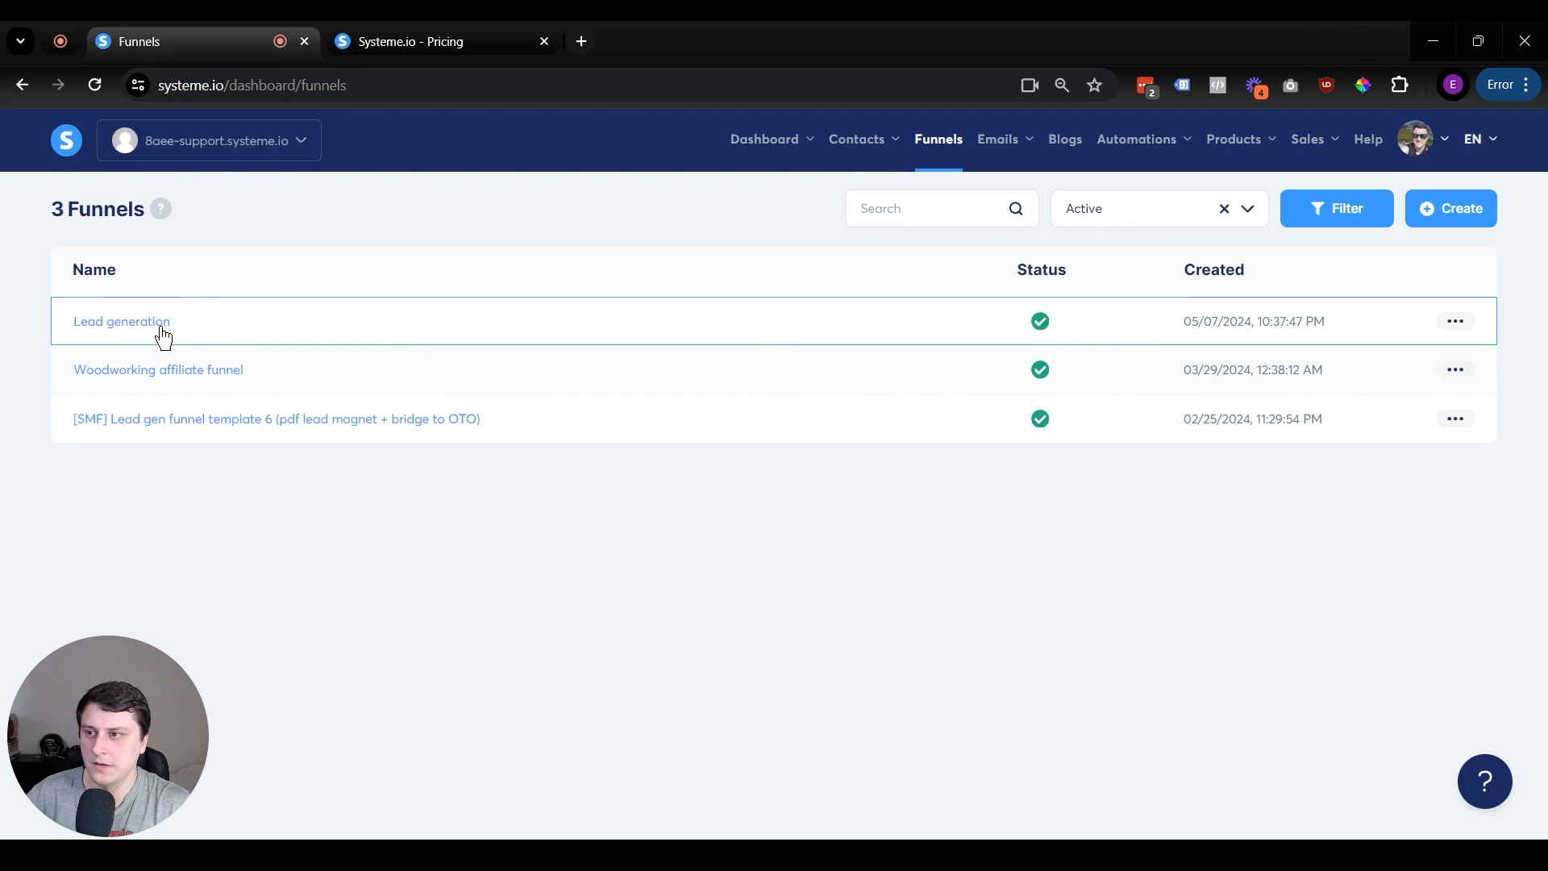
Step: Open the Lead generation funnel and show 30 templates per page for its squeeze page
click(152, 331)
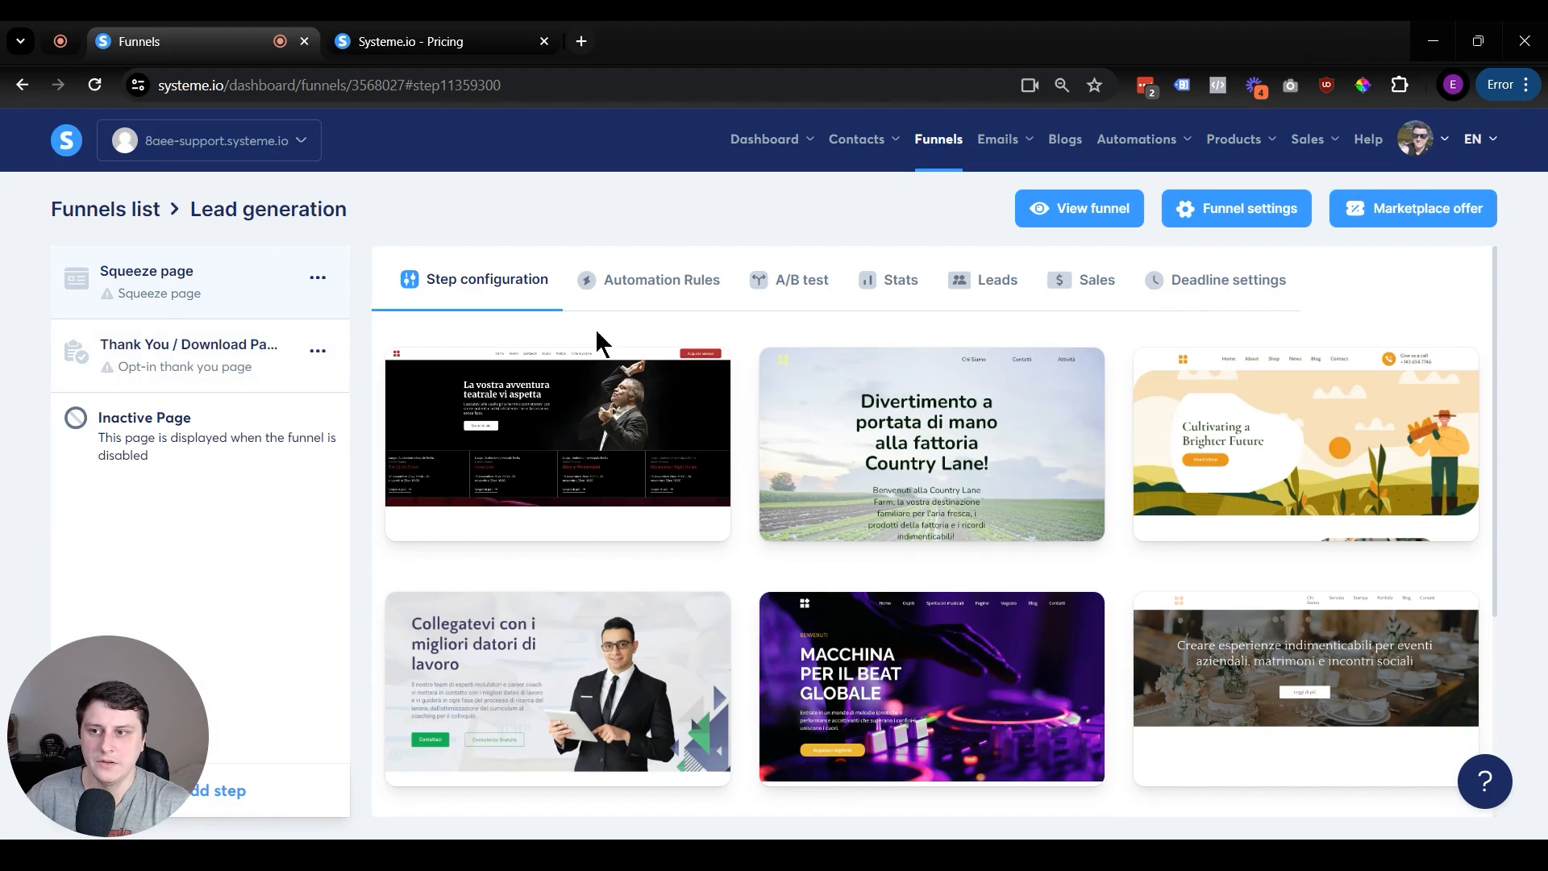
scroll(1124, 455, down, 3)
scroll(1126, 460, down, 2)
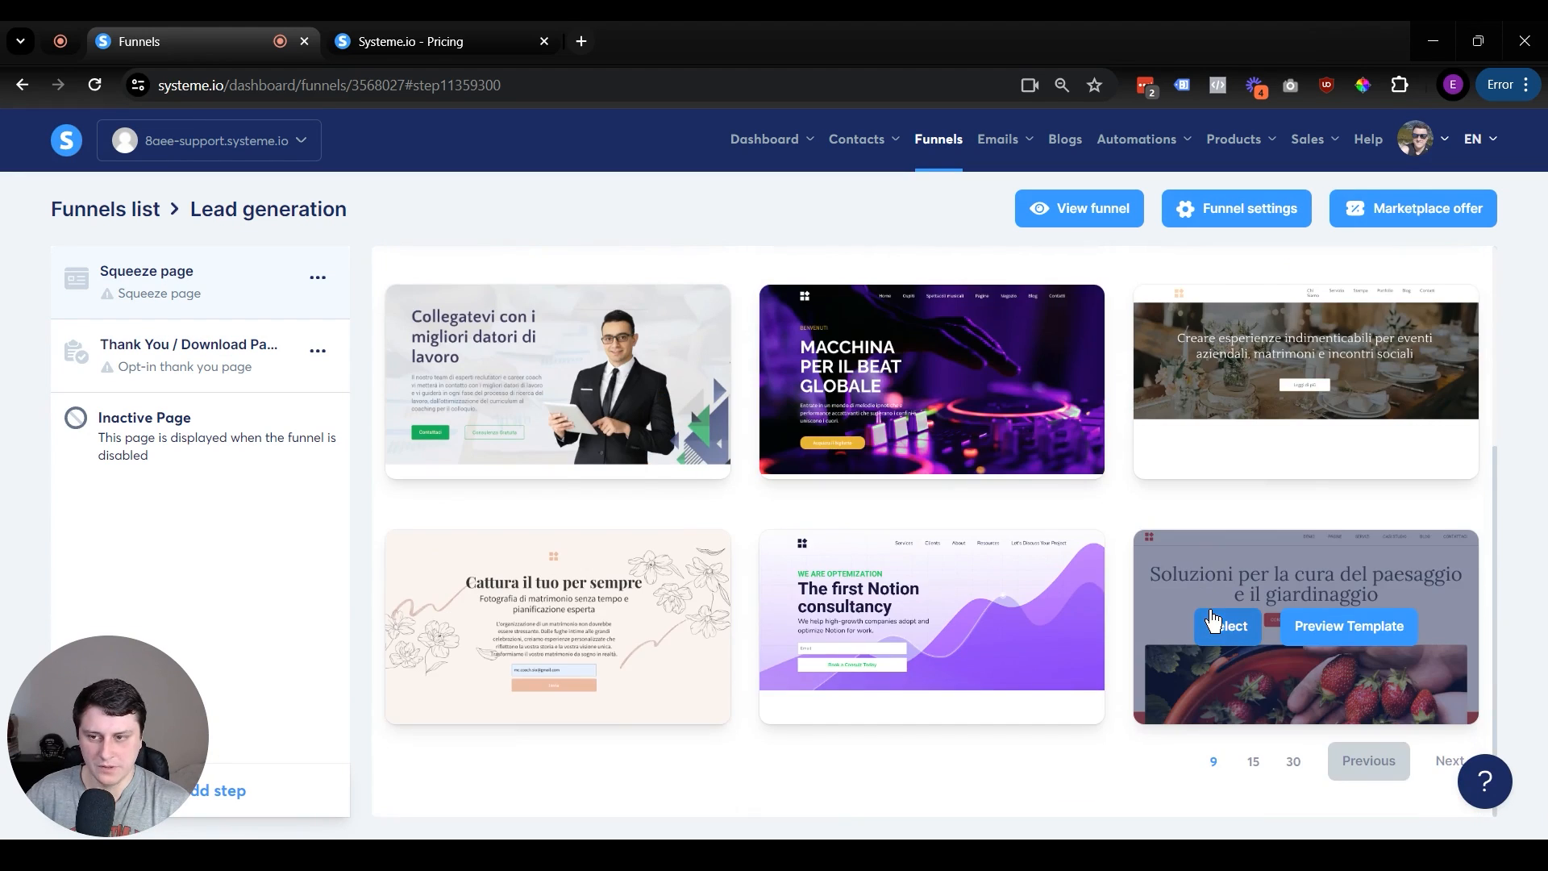
scroll(1211, 616, up, 1)
scroll(1217, 622, down, 1)
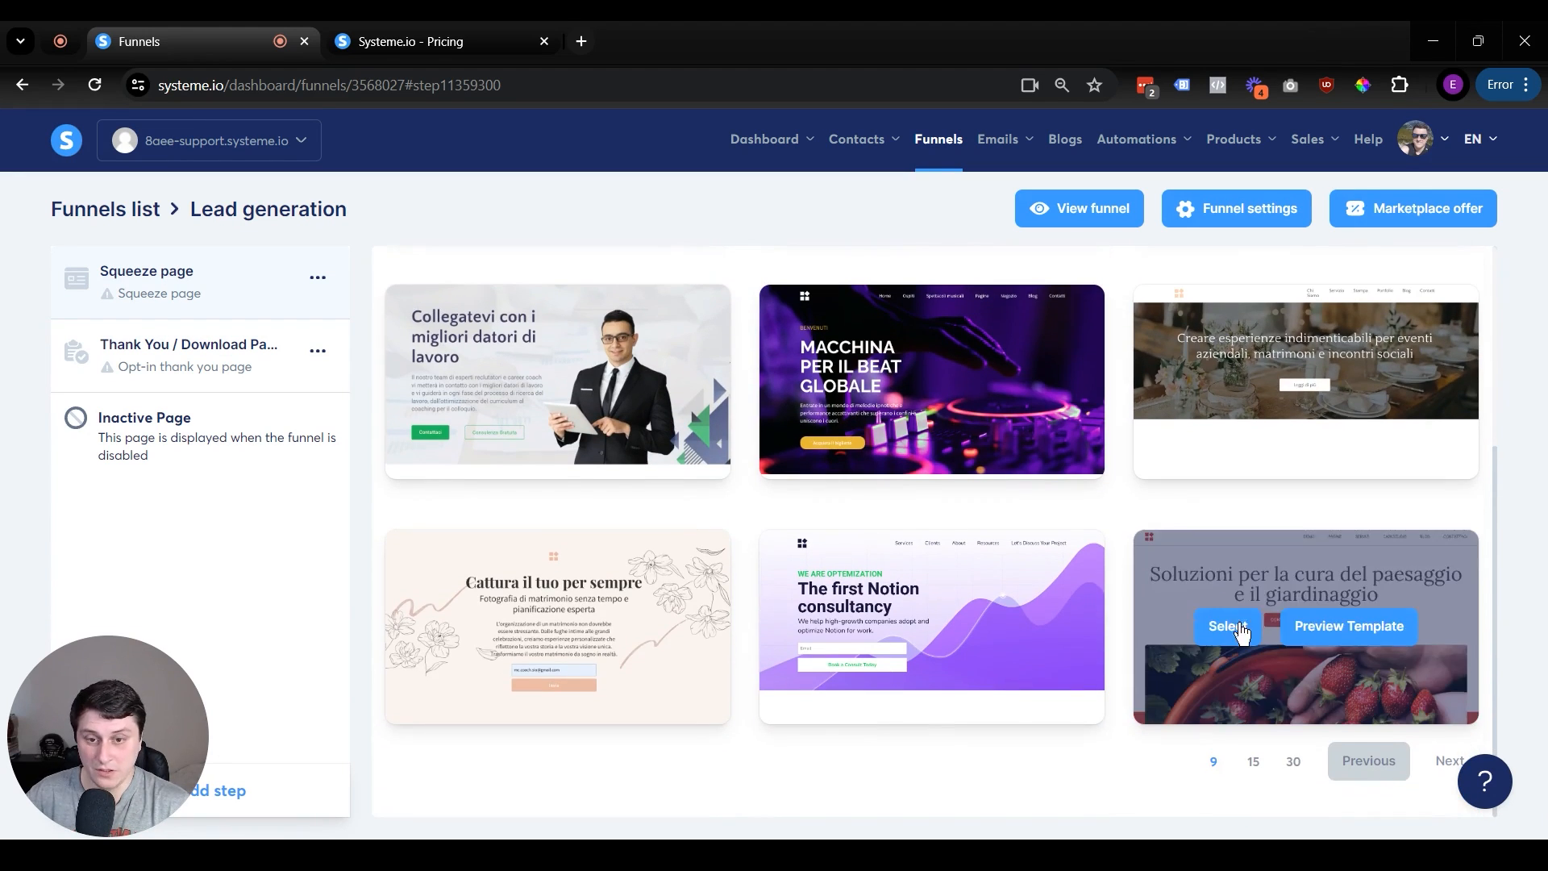
click(1290, 764)
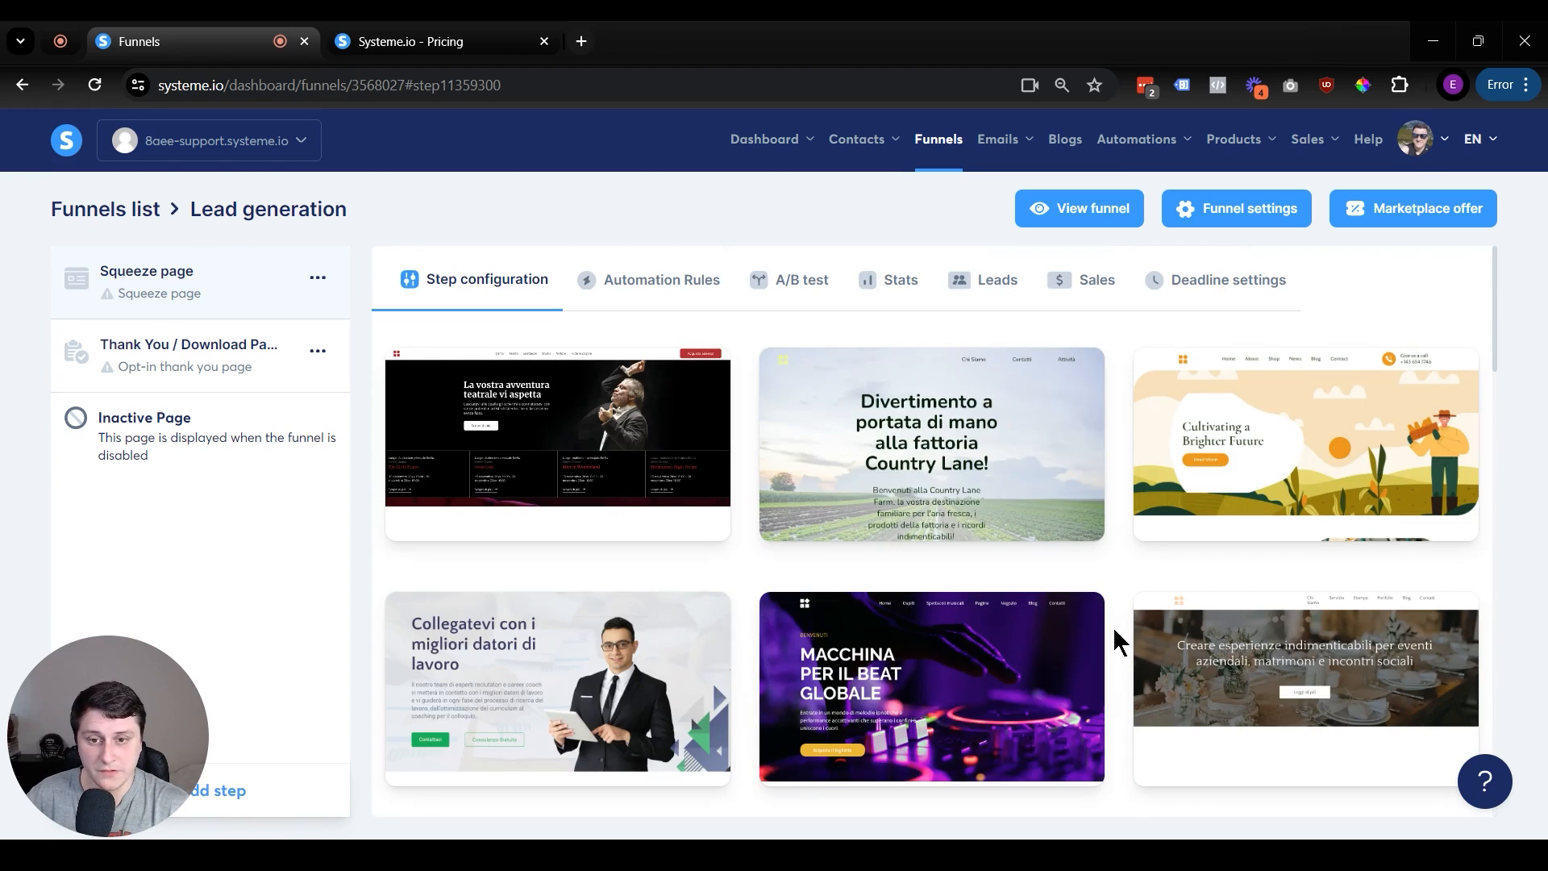
Step: Browse the squeeze page templates and preview the Country Lane farm template's page content
scroll(1120, 613, down, 3)
scroll(1123, 615, up, 3)
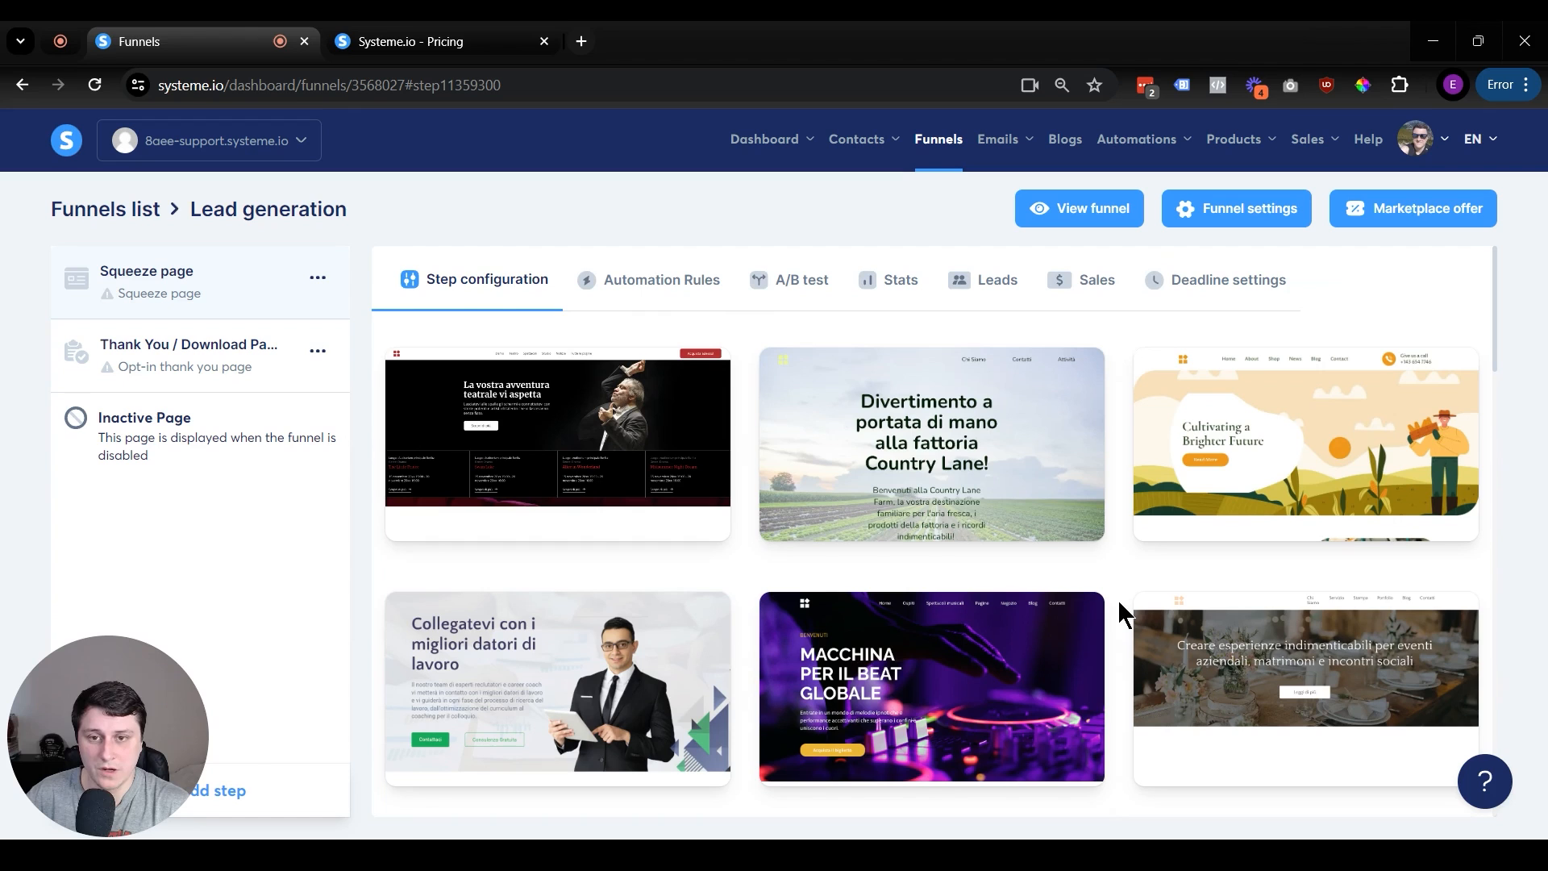
scroll(1128, 612, down, 6)
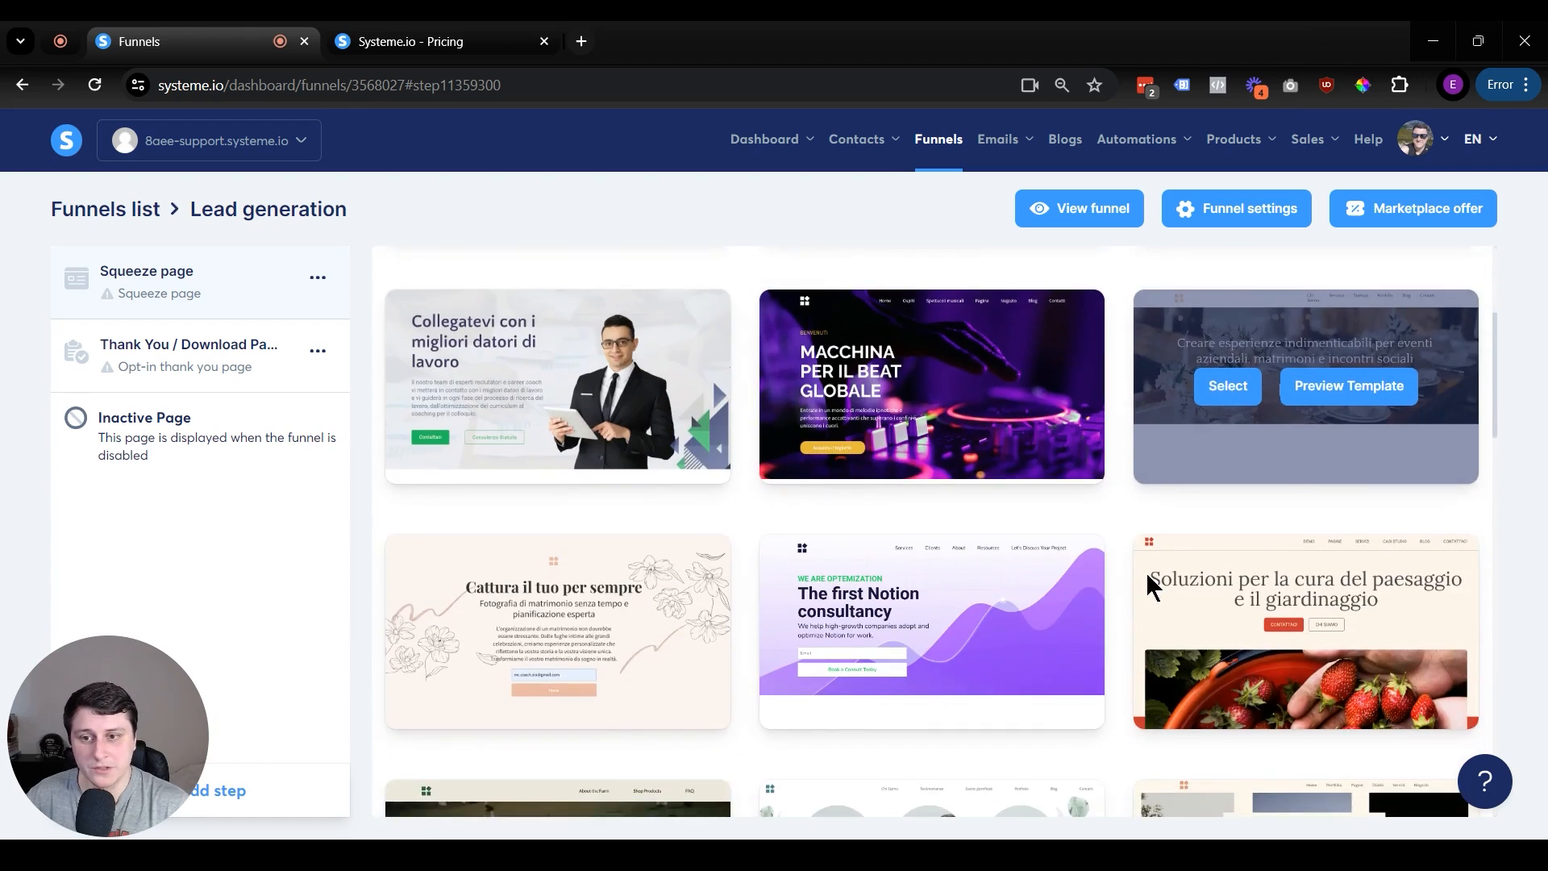
scroll(1149, 585, up, 5)
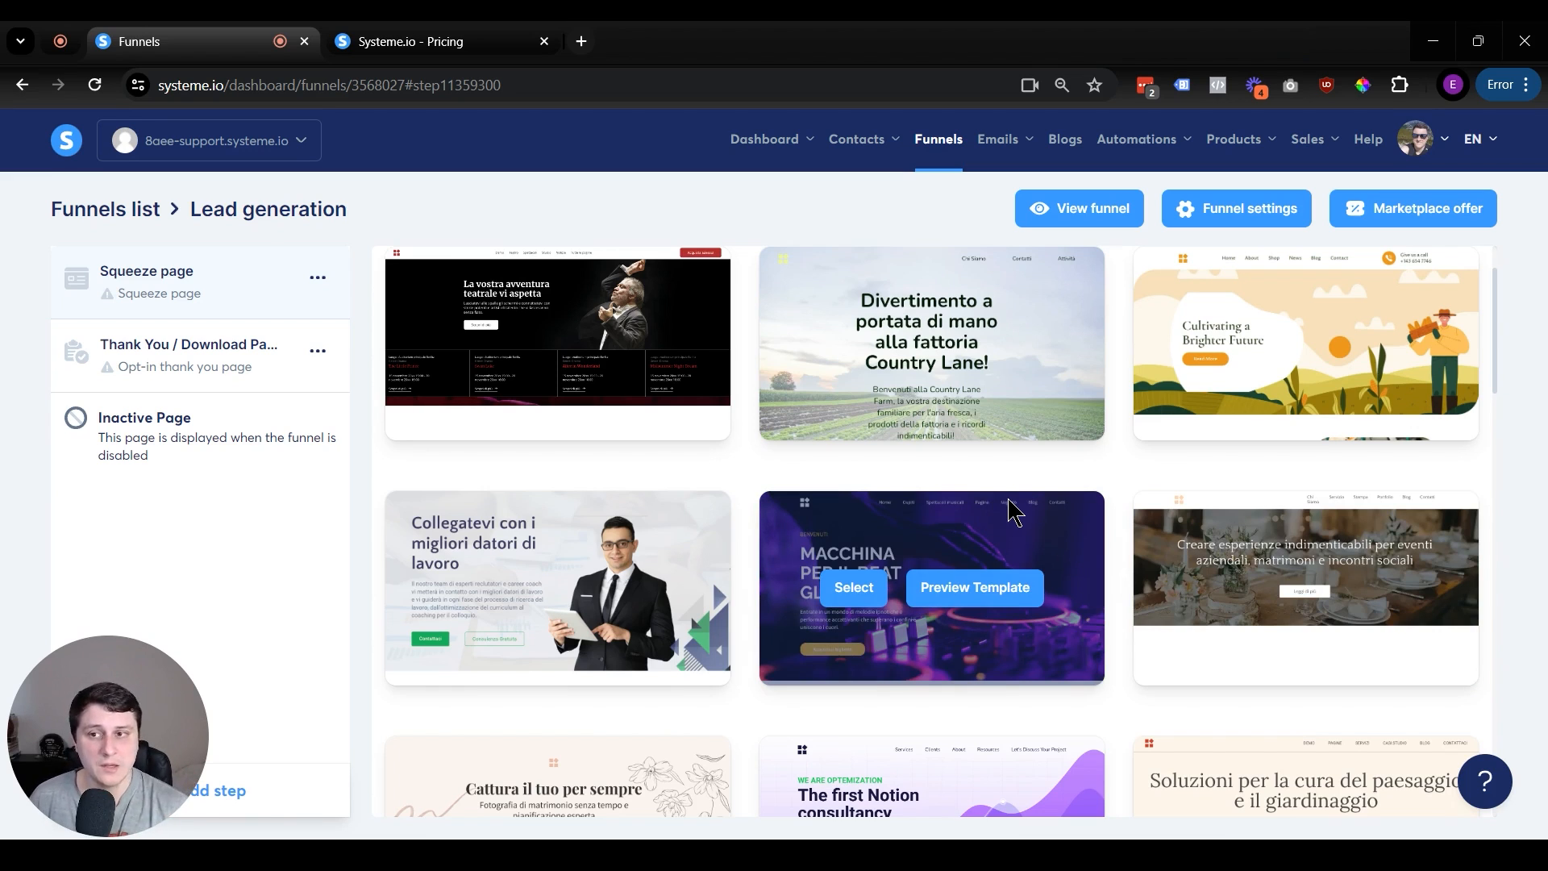
click(998, 348)
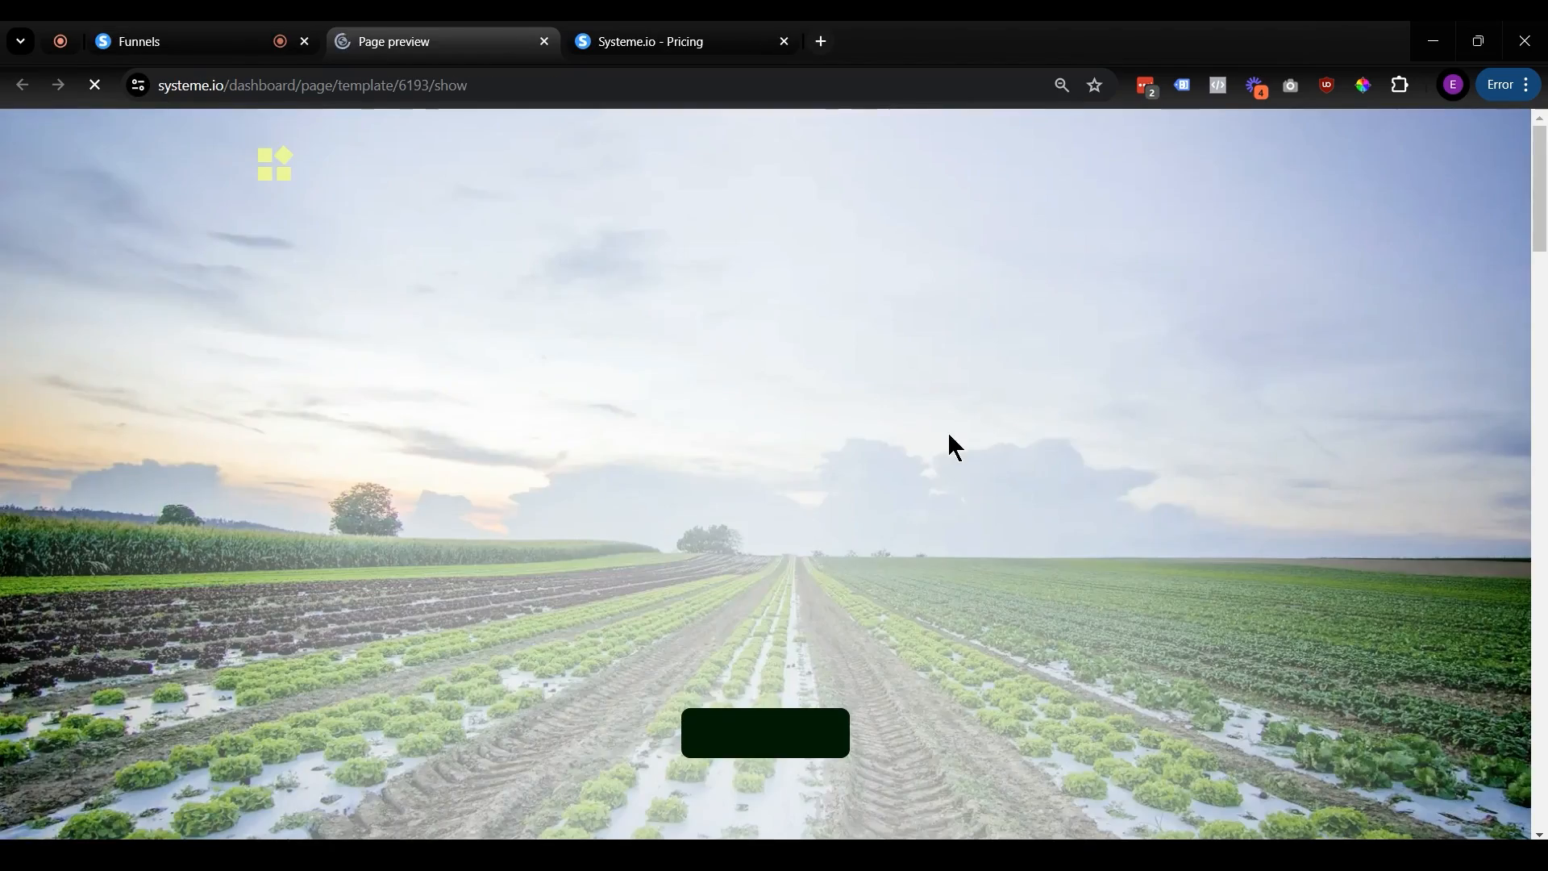
scroll(888, 433, down, 20)
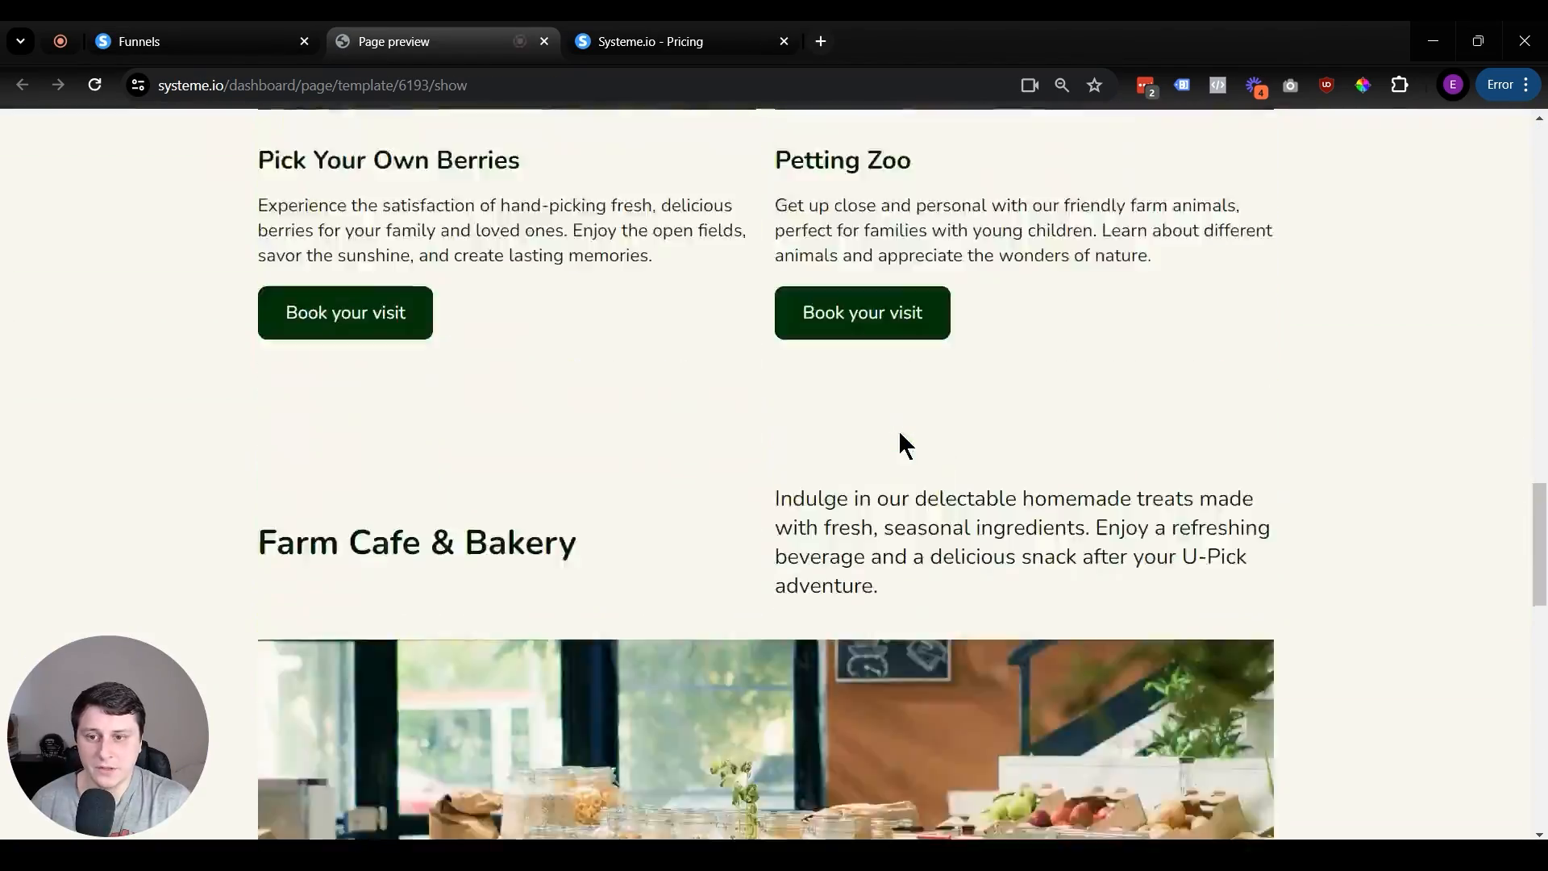
Step: Review the rest of the Country Lane Farm template preview and return to the start of the page
scroll(902, 433, down, 10)
scroll(898, 433, up, 20)
scroll(898, 433, up, 10)
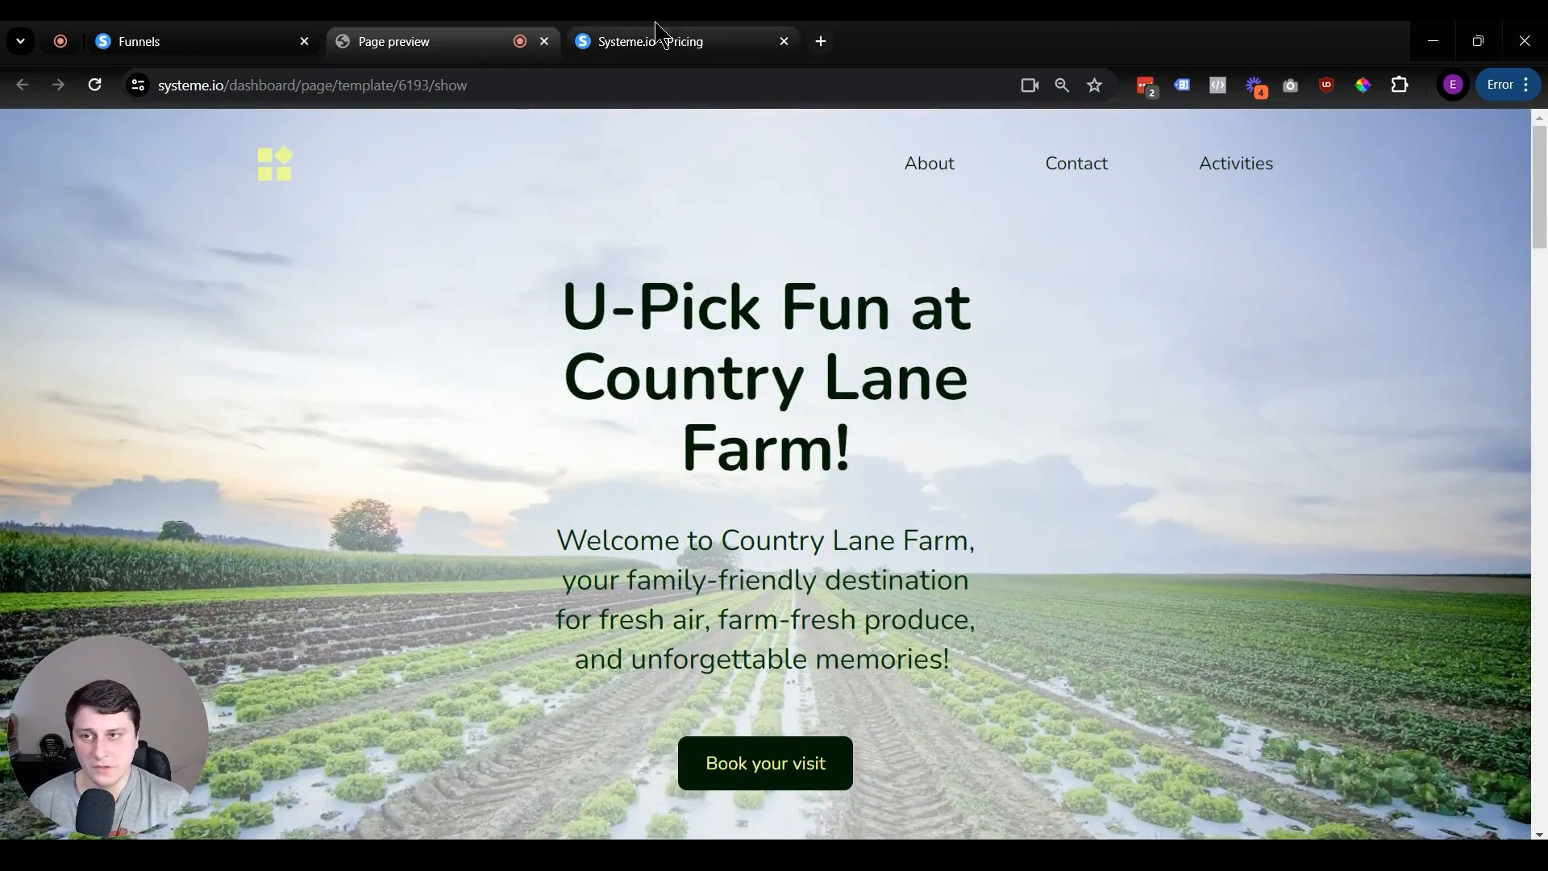
scroll(1040, 515, down, 6)
scroll(1064, 518, up, 6)
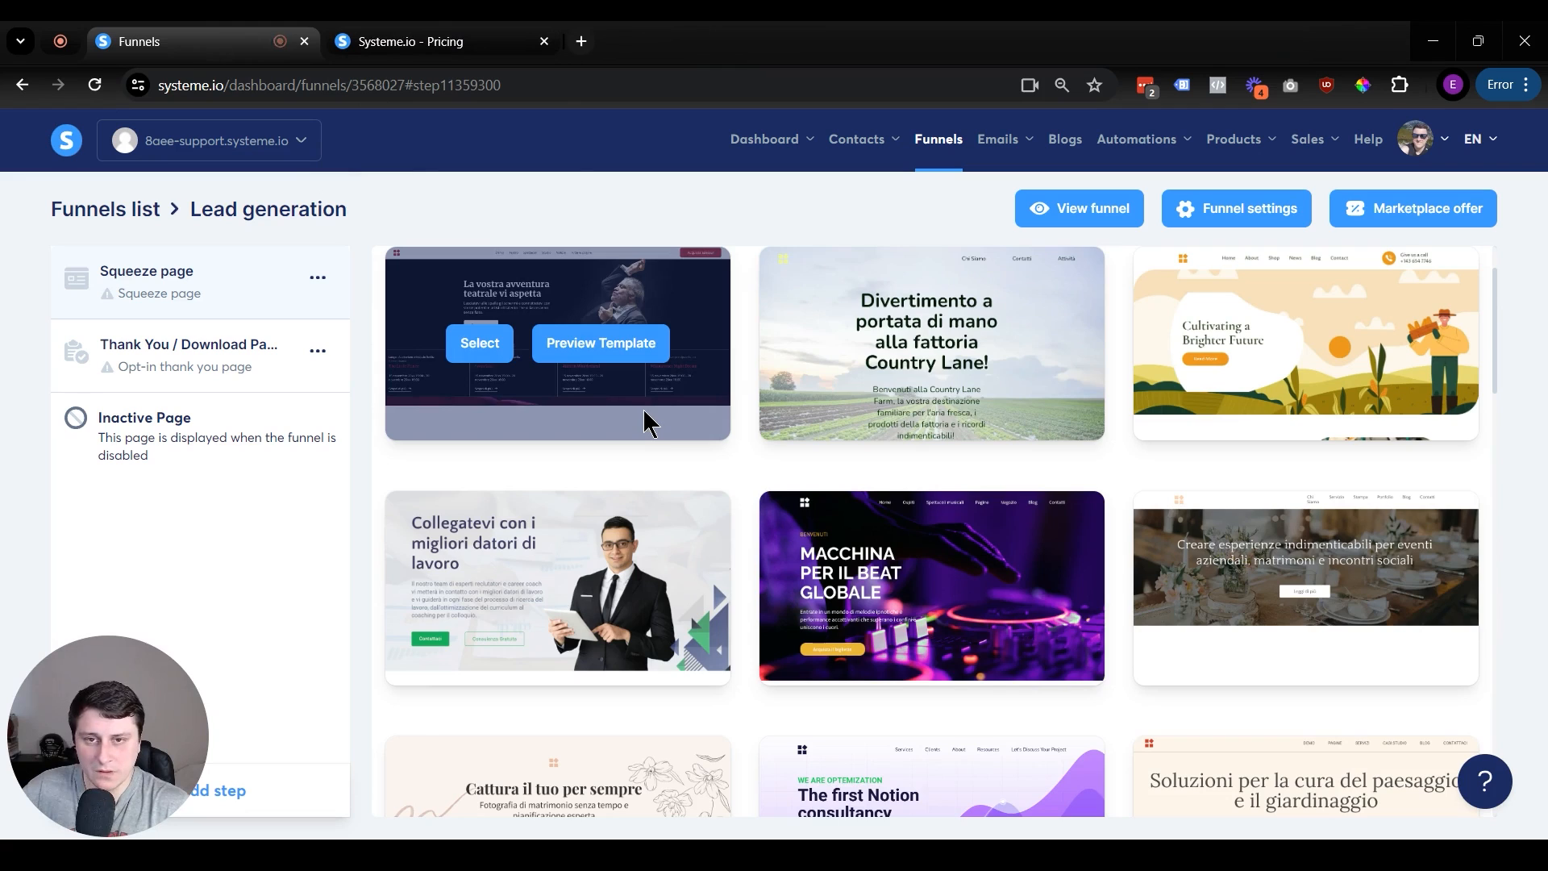
Step: Select the "Meet Your All-in-One Creator Store" template for the squeeze page and open the page for editing
scroll(641, 408, down, 8)
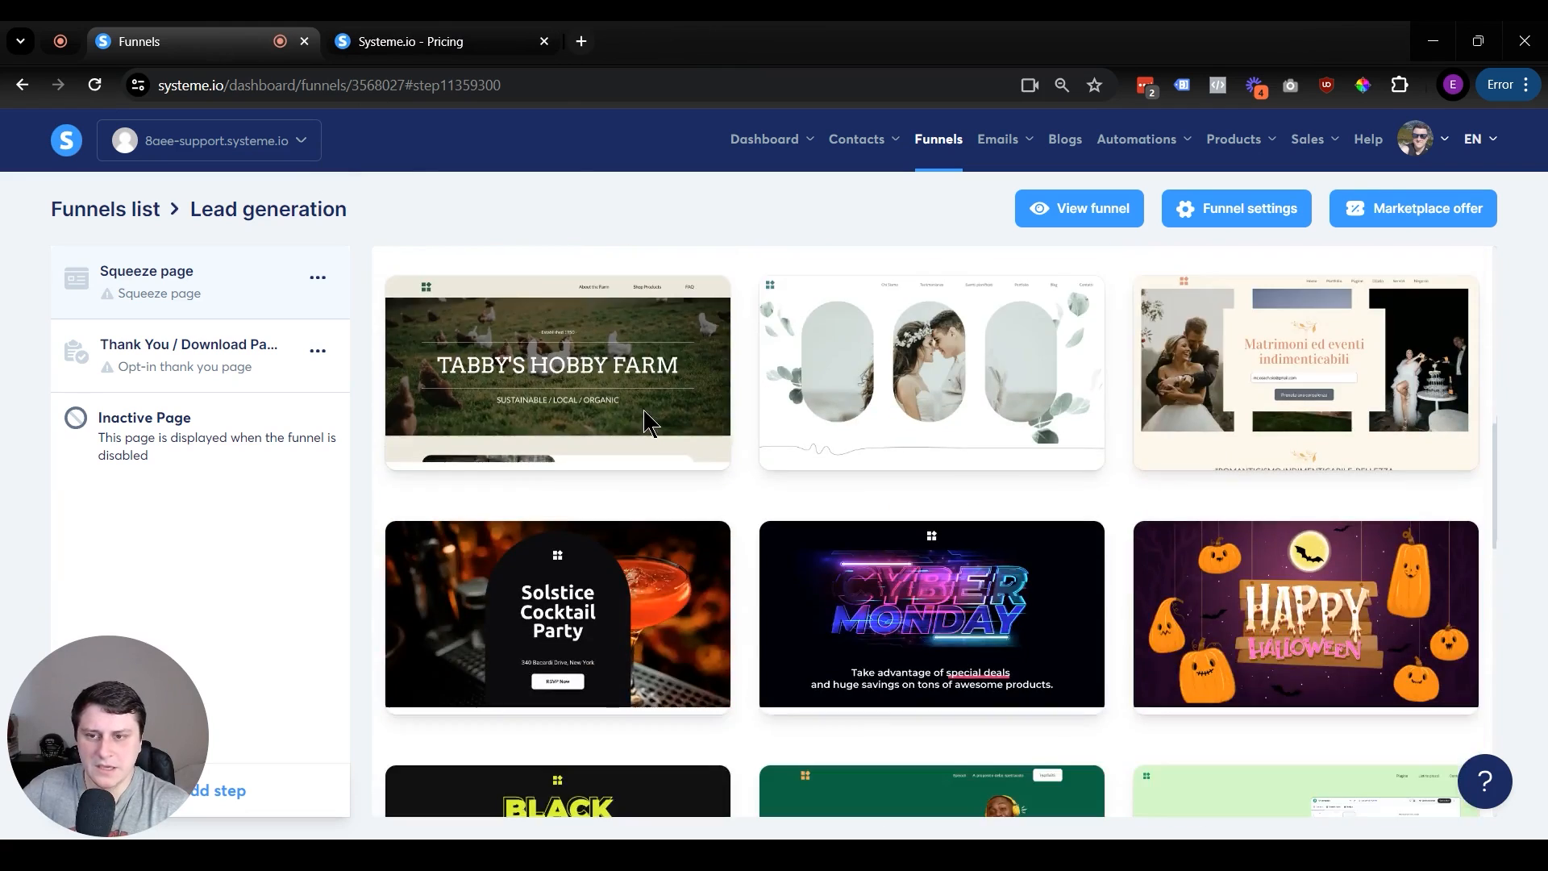
scroll(643, 409, up, 7)
scroll(646, 413, down, 3)
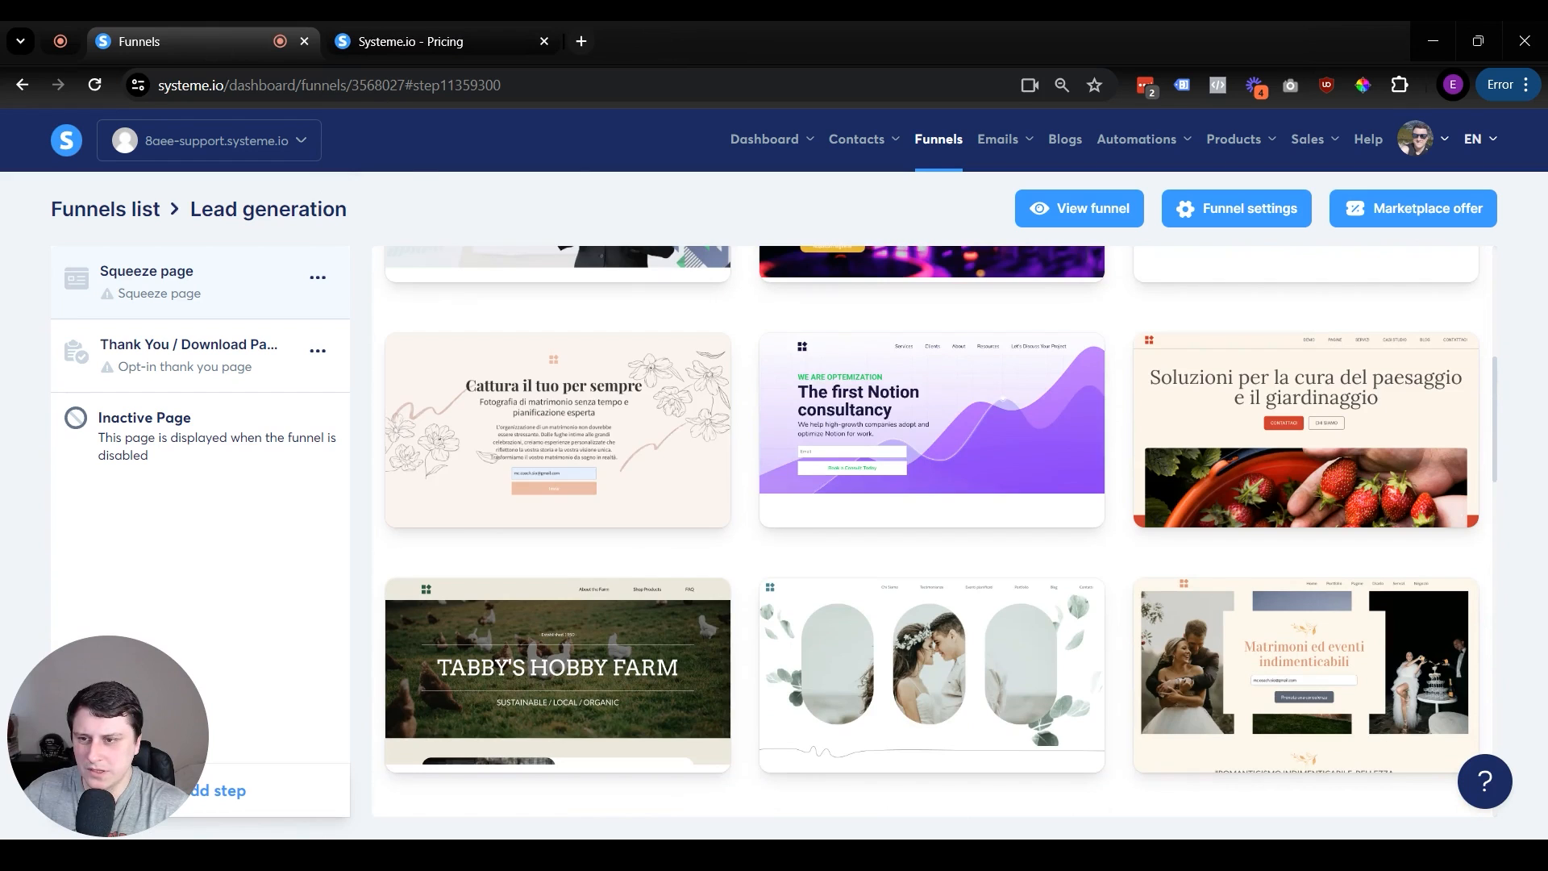
scroll(1078, 408, down, 10)
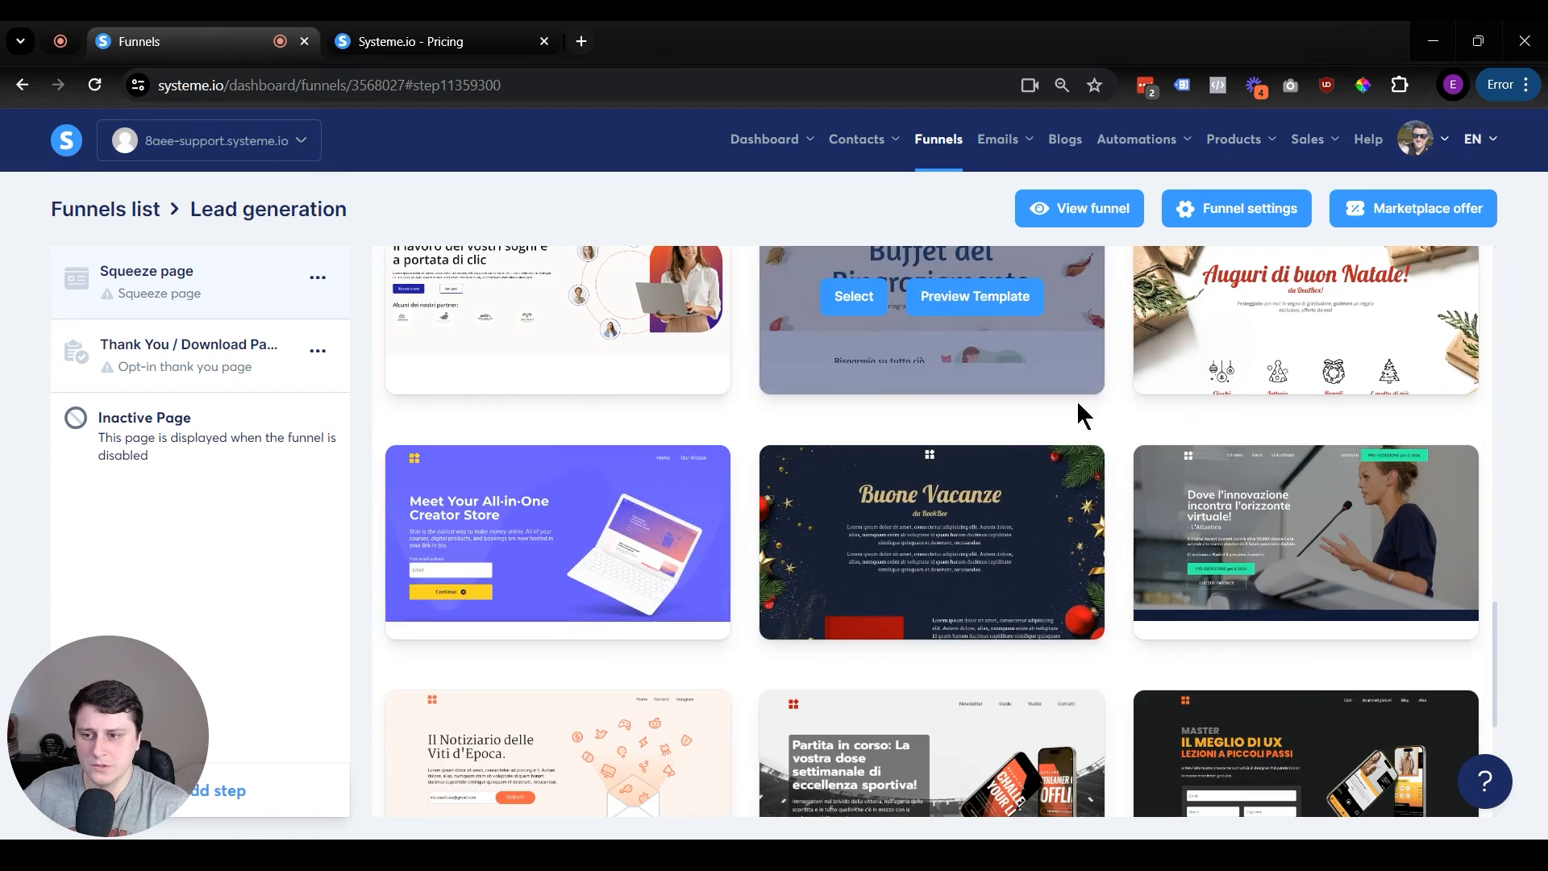
click(481, 541)
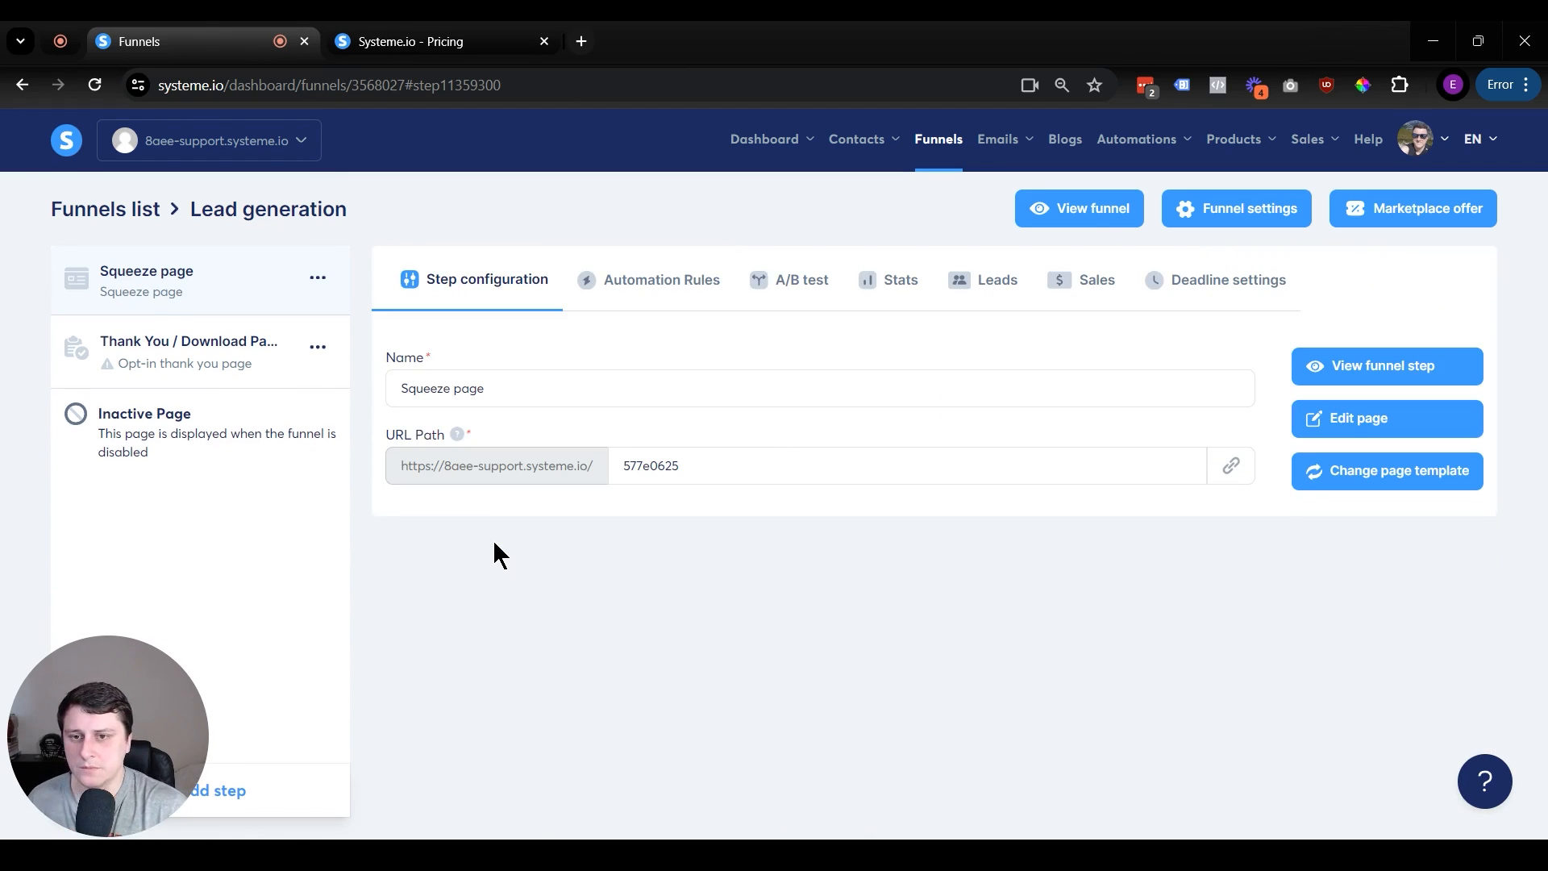
click(1409, 414)
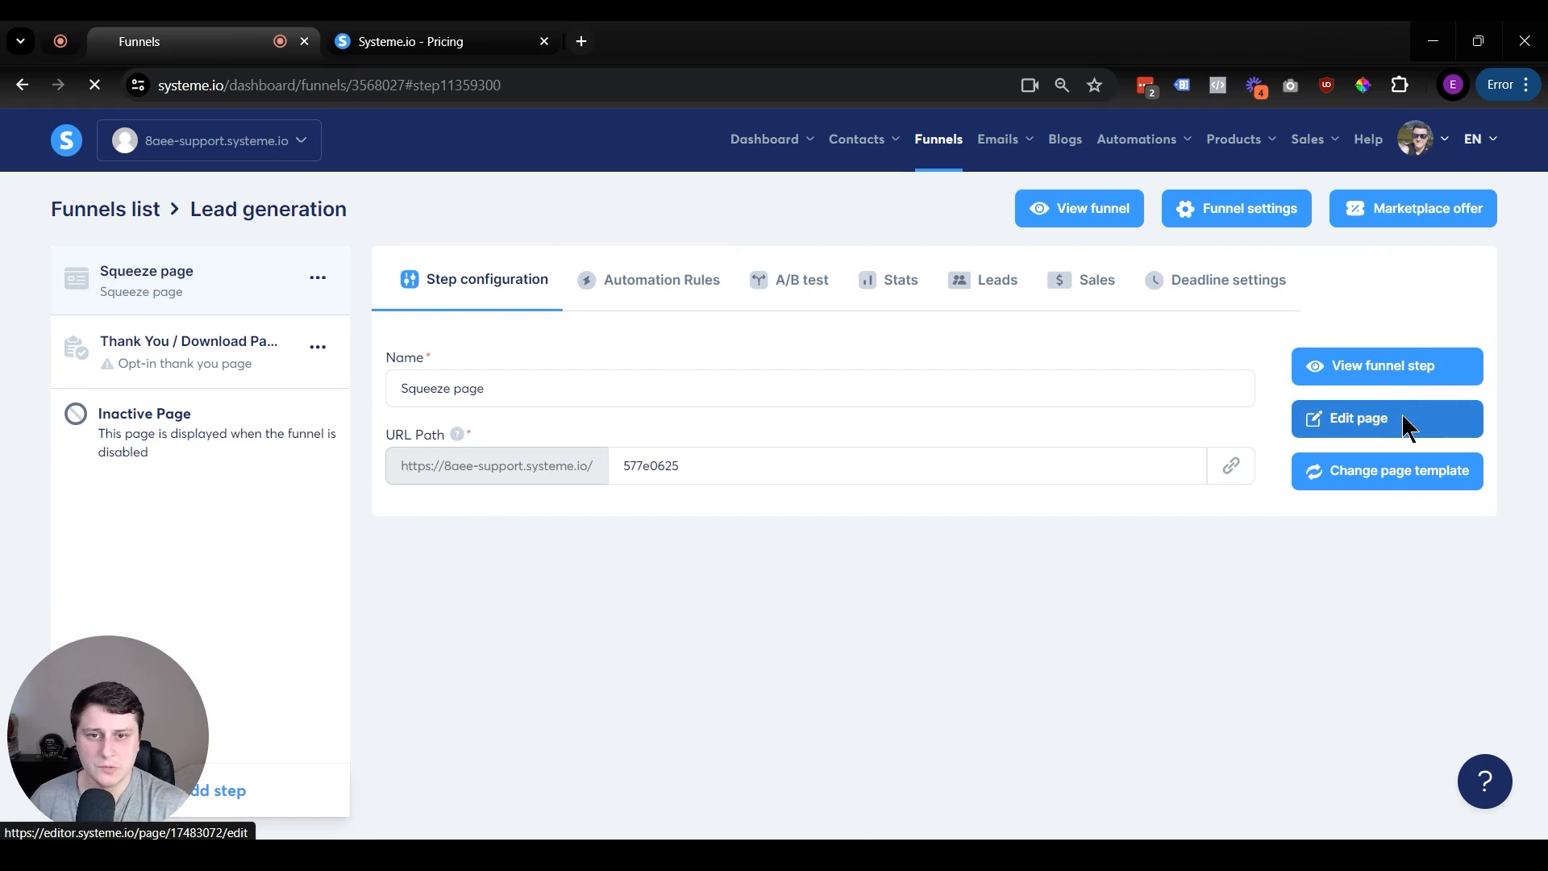
Step: Delete the closing page section headed "Start your FREE CreatorHub trial today!", including its footer links
scroll(1405, 427, down, 10)
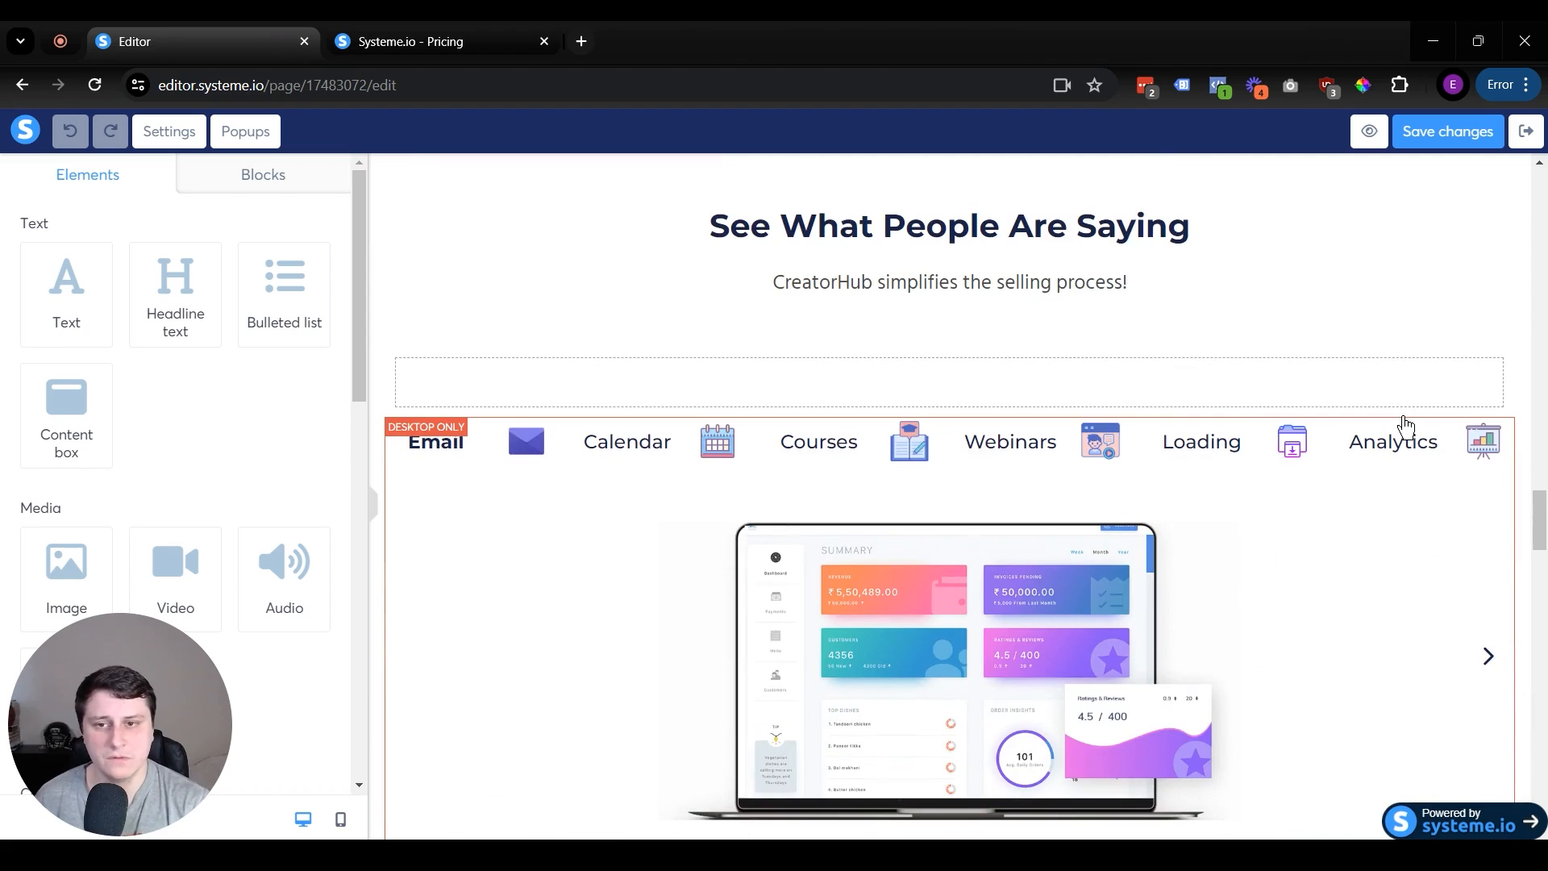
scroll(1053, 570, down, 15)
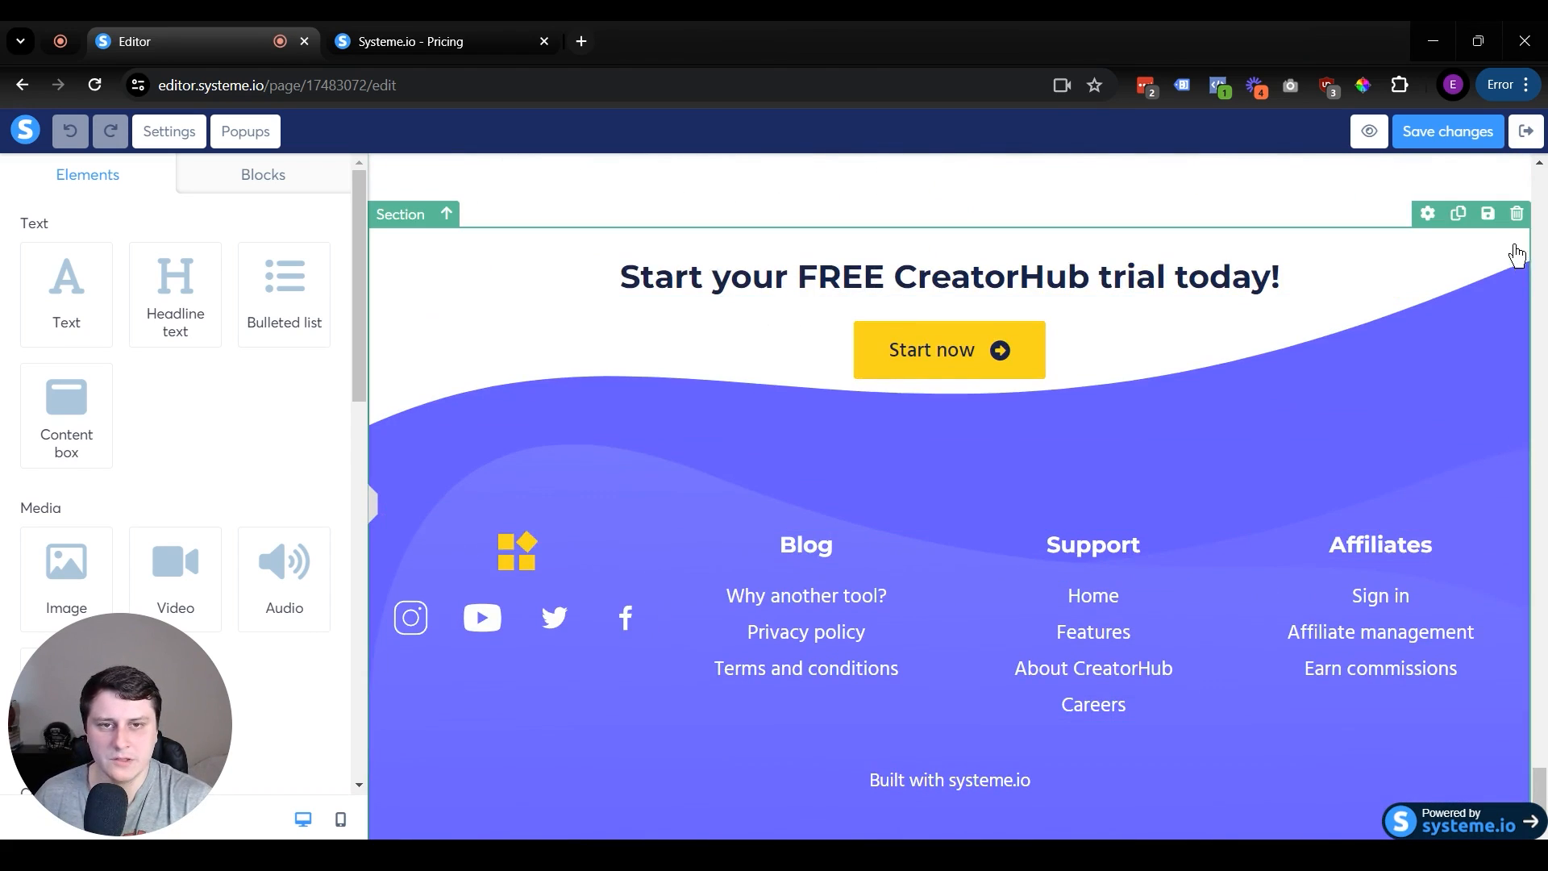
click(1517, 213)
key(Return)
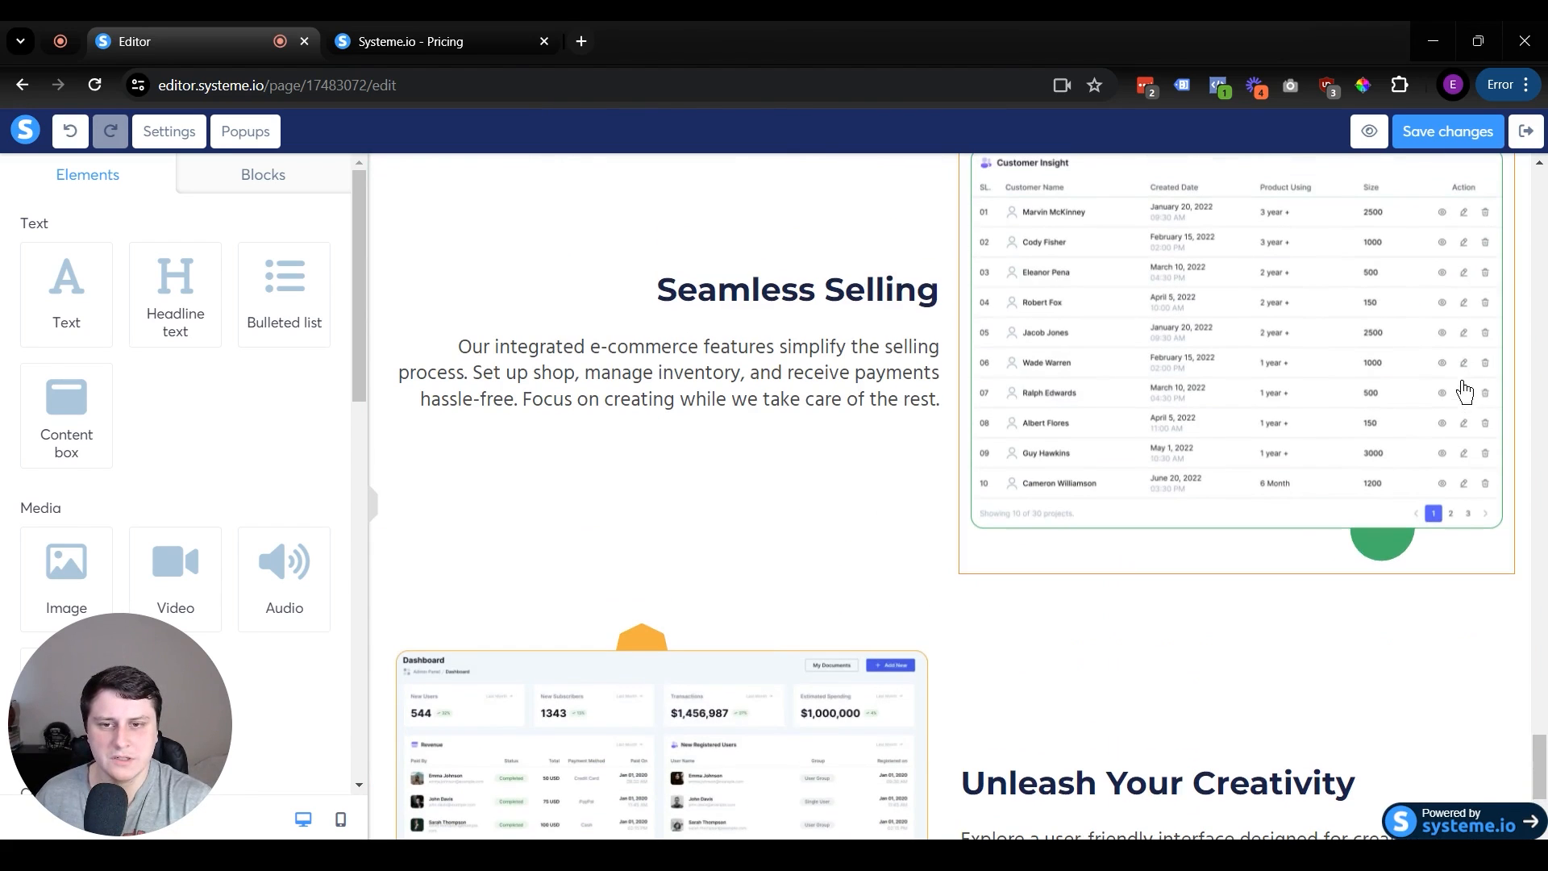
Step: Delete the features section containing "Marketing Magic", "Seamless Selling" and "Unleash Your Creativity"
scroll(1265, 578, up, 5)
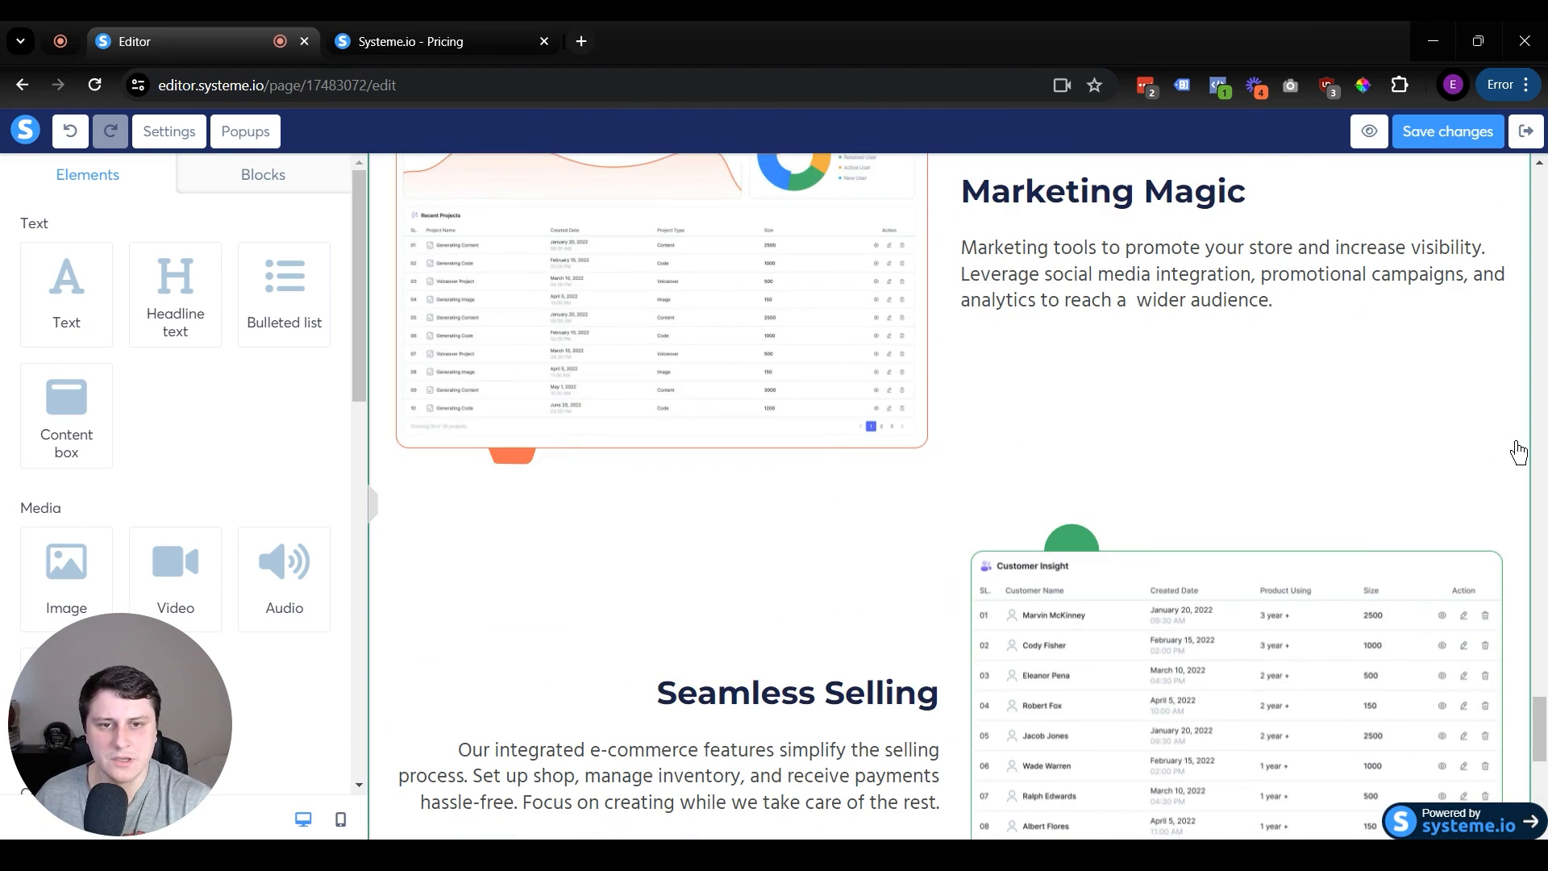
scroll(1516, 451, up, 5)
scroll(807, 484, down, 6)
scroll(887, 483, down, 8)
scroll(932, 484, up, 14)
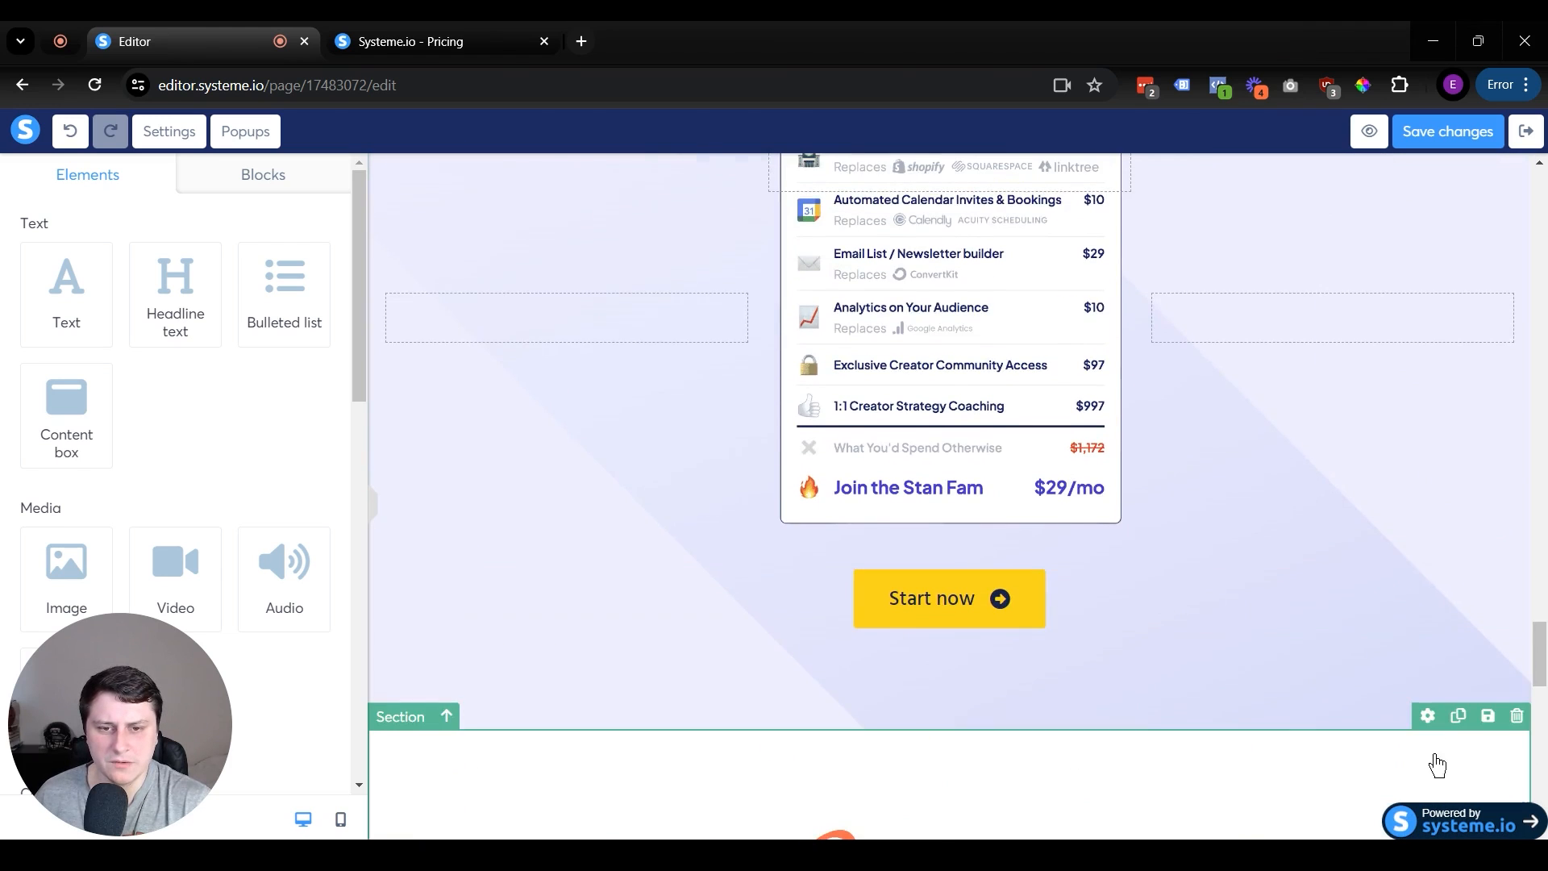
scroll(1437, 742, down, 2)
click(1515, 515)
key(Return)
Step: Delete the "All-in-one Solution" pricing comparison section
scroll(1530, 473, up, 5)
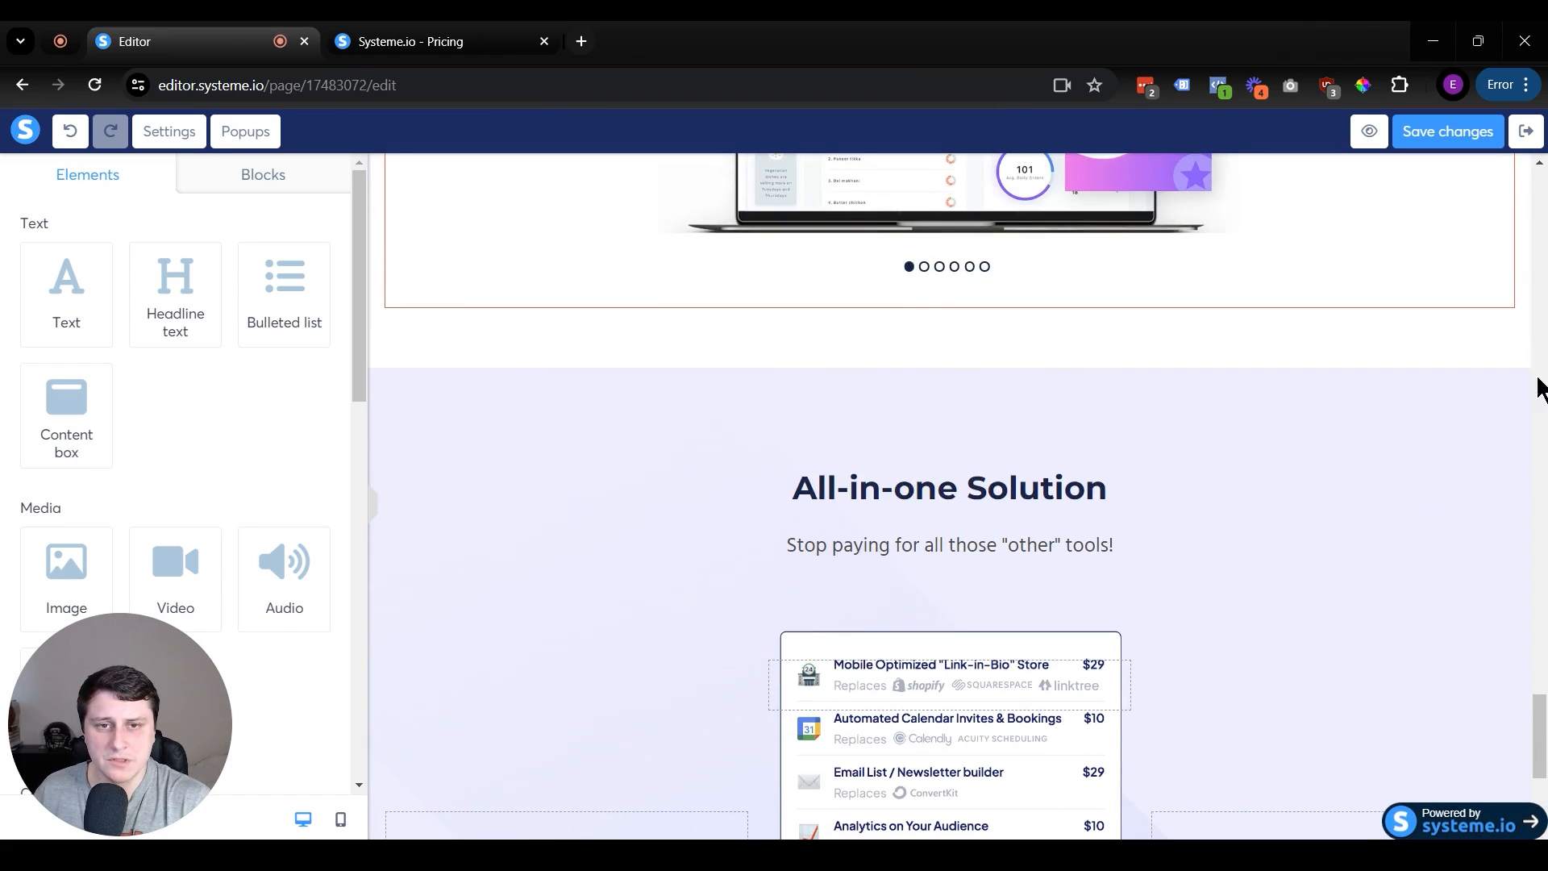
click(1516, 354)
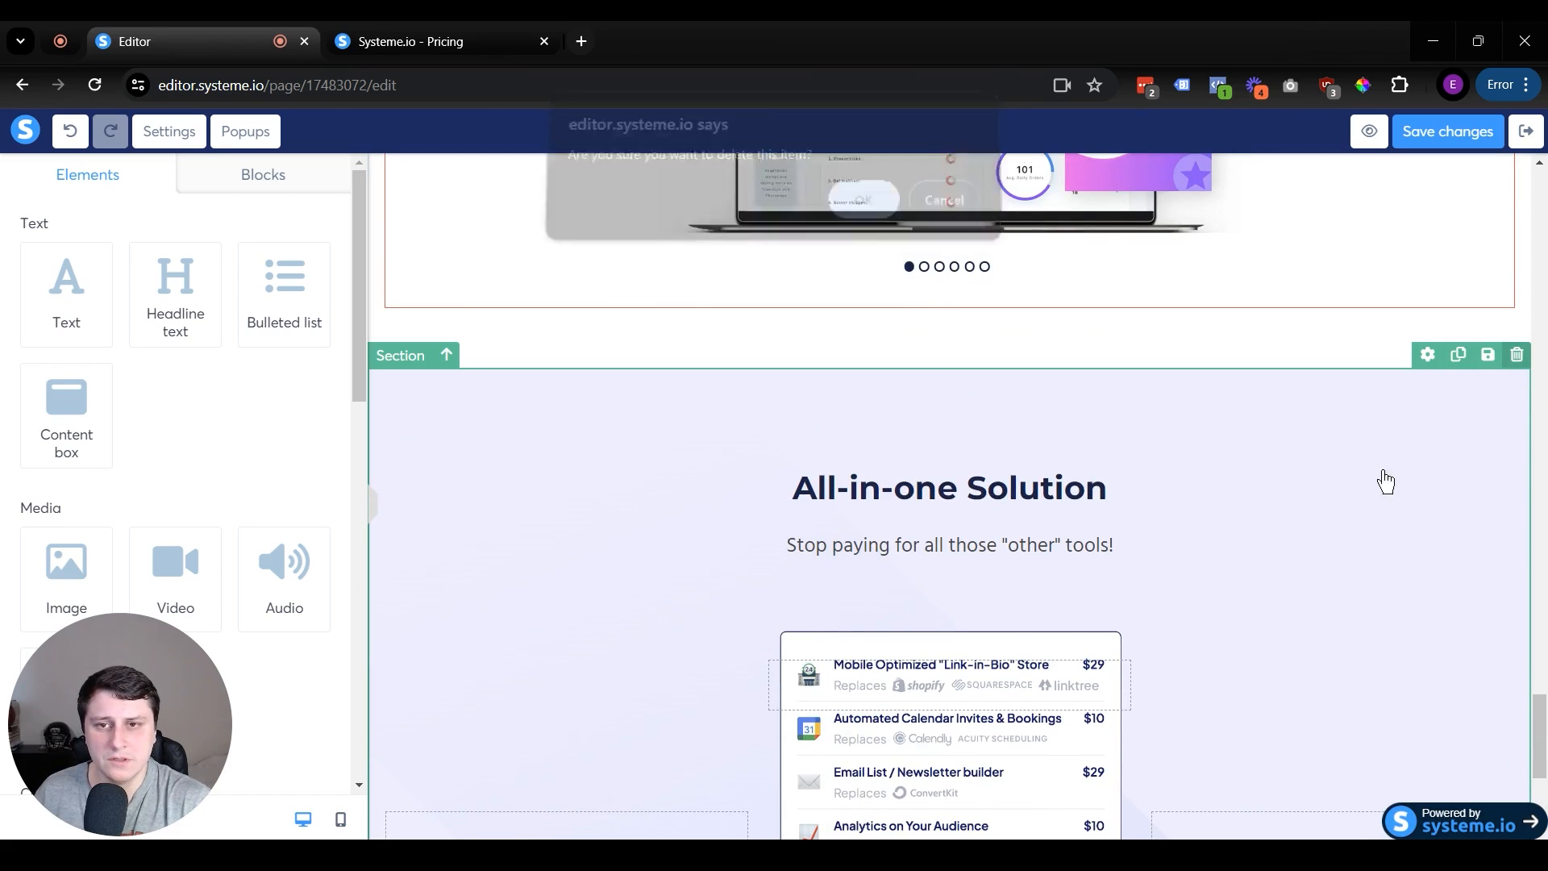
key(Return)
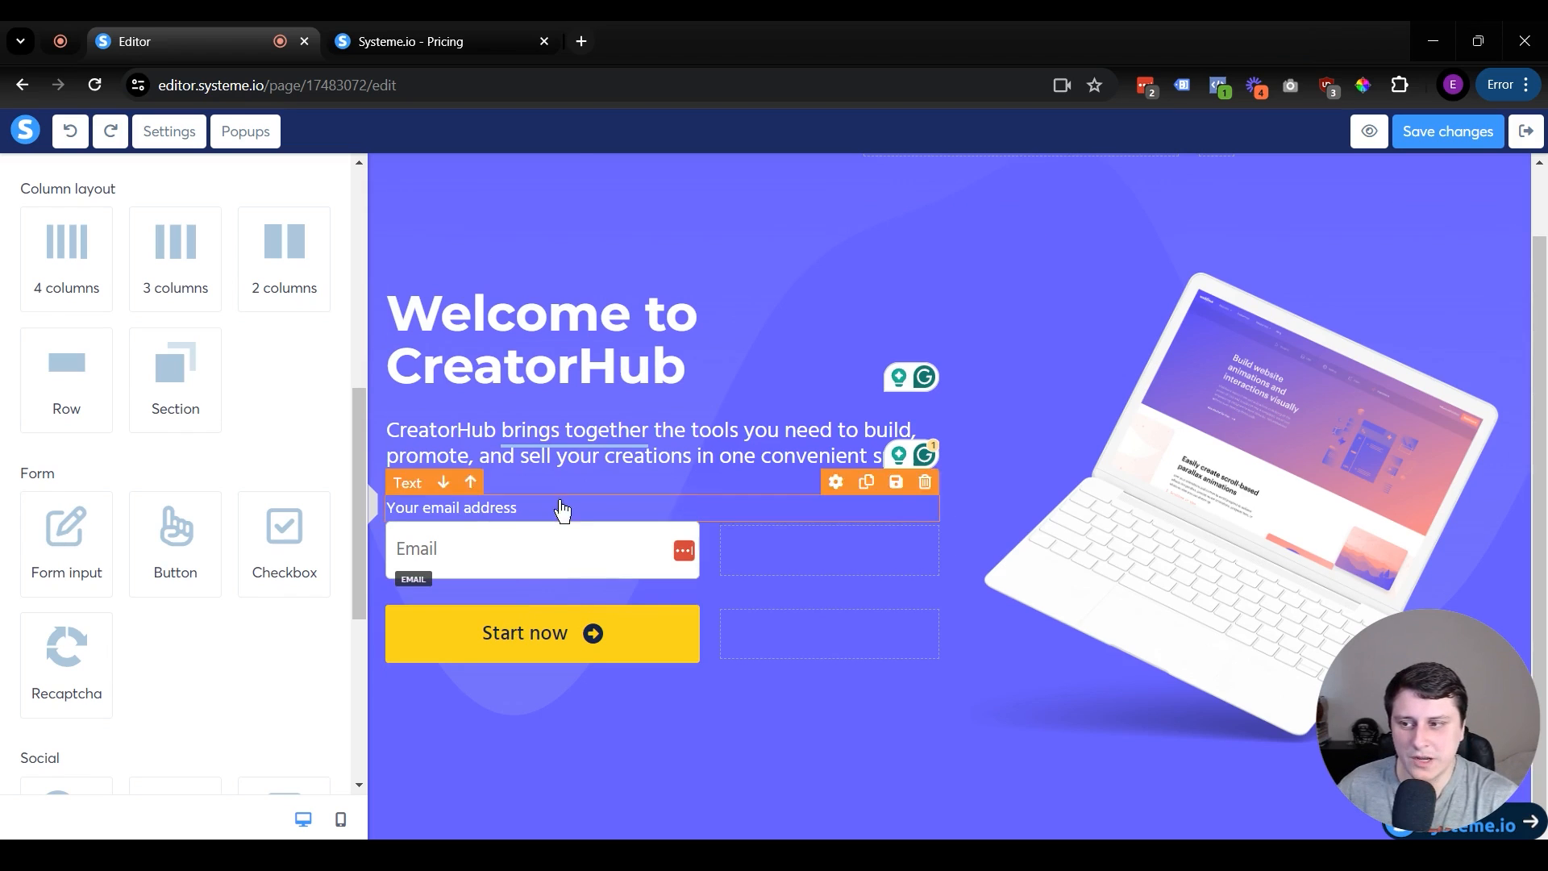
Step: Examine the input types available for the email form field in the hero section
click(569, 564)
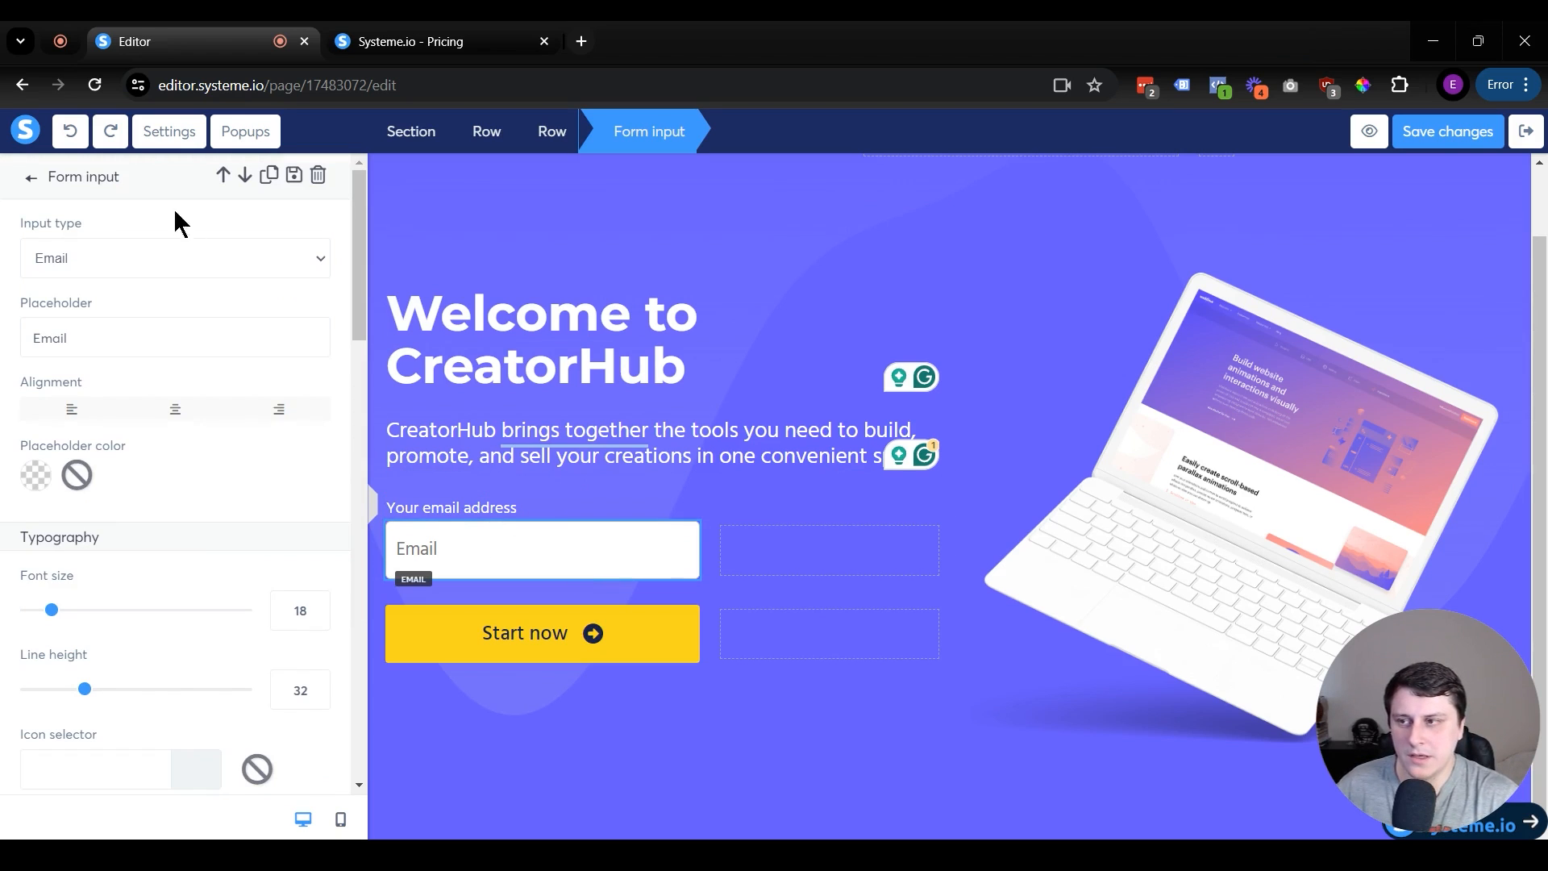
click(114, 259)
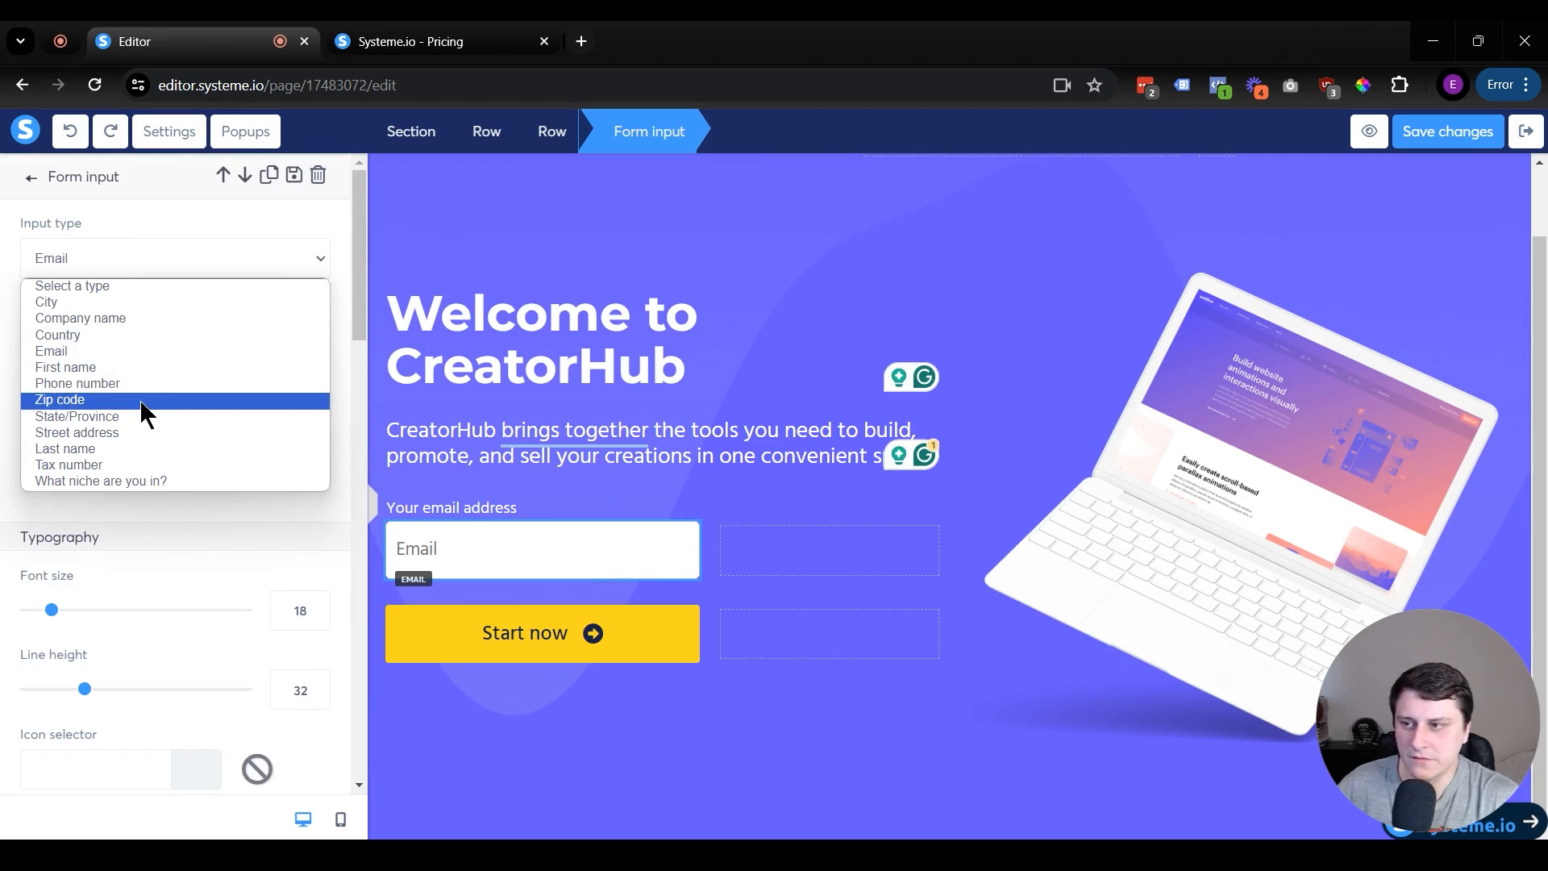
click(745, 788)
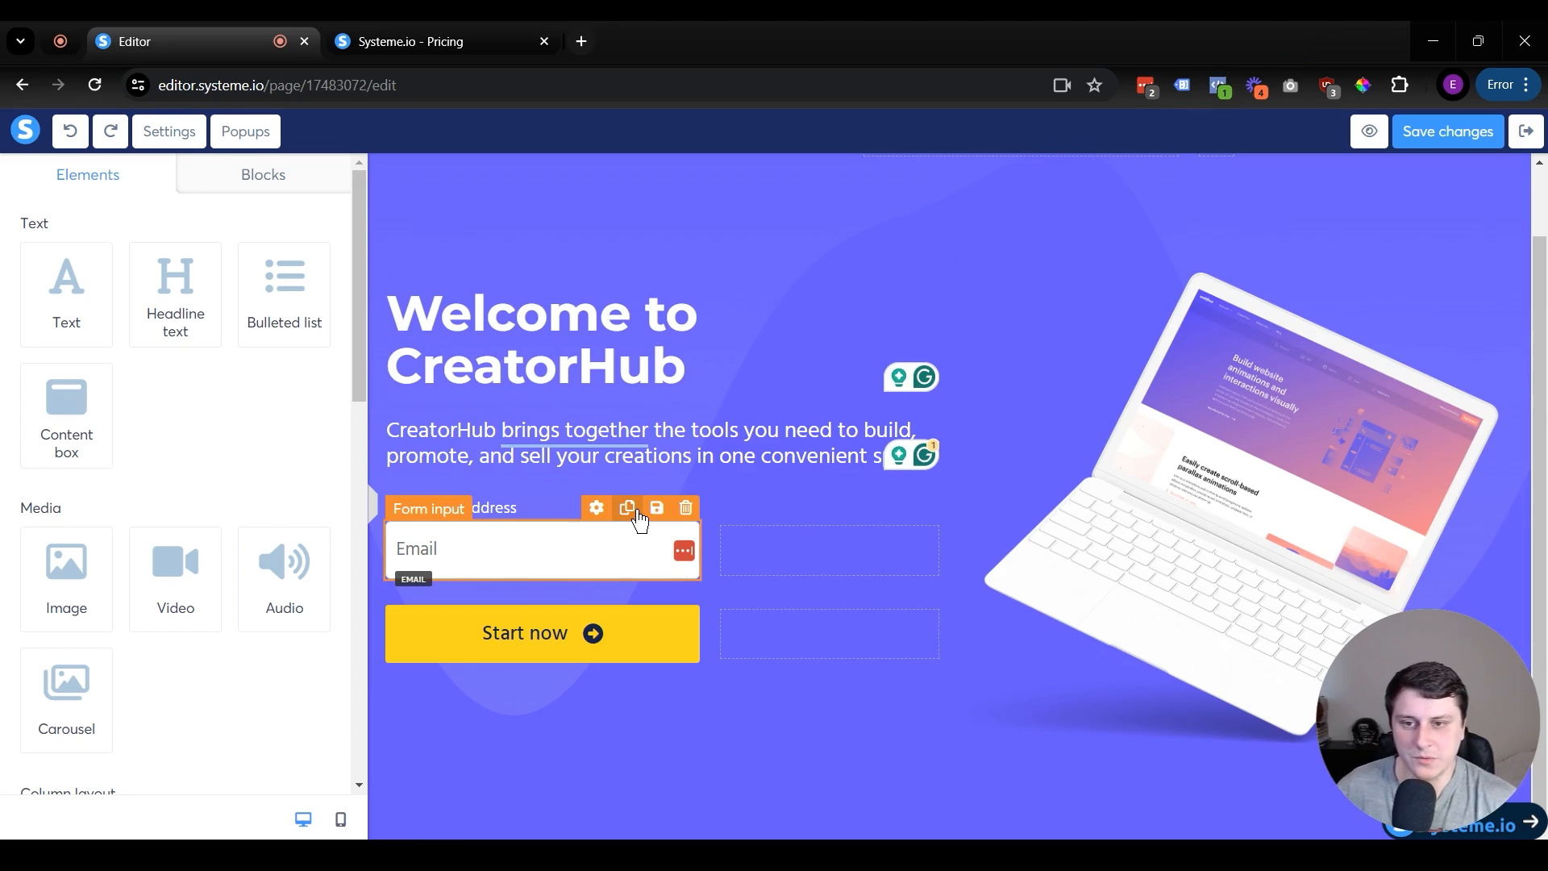
Step: Replace the hero headline with "Learn how I made my first $1,000 in the first 60 days of using Systeme.io"
click(528, 339)
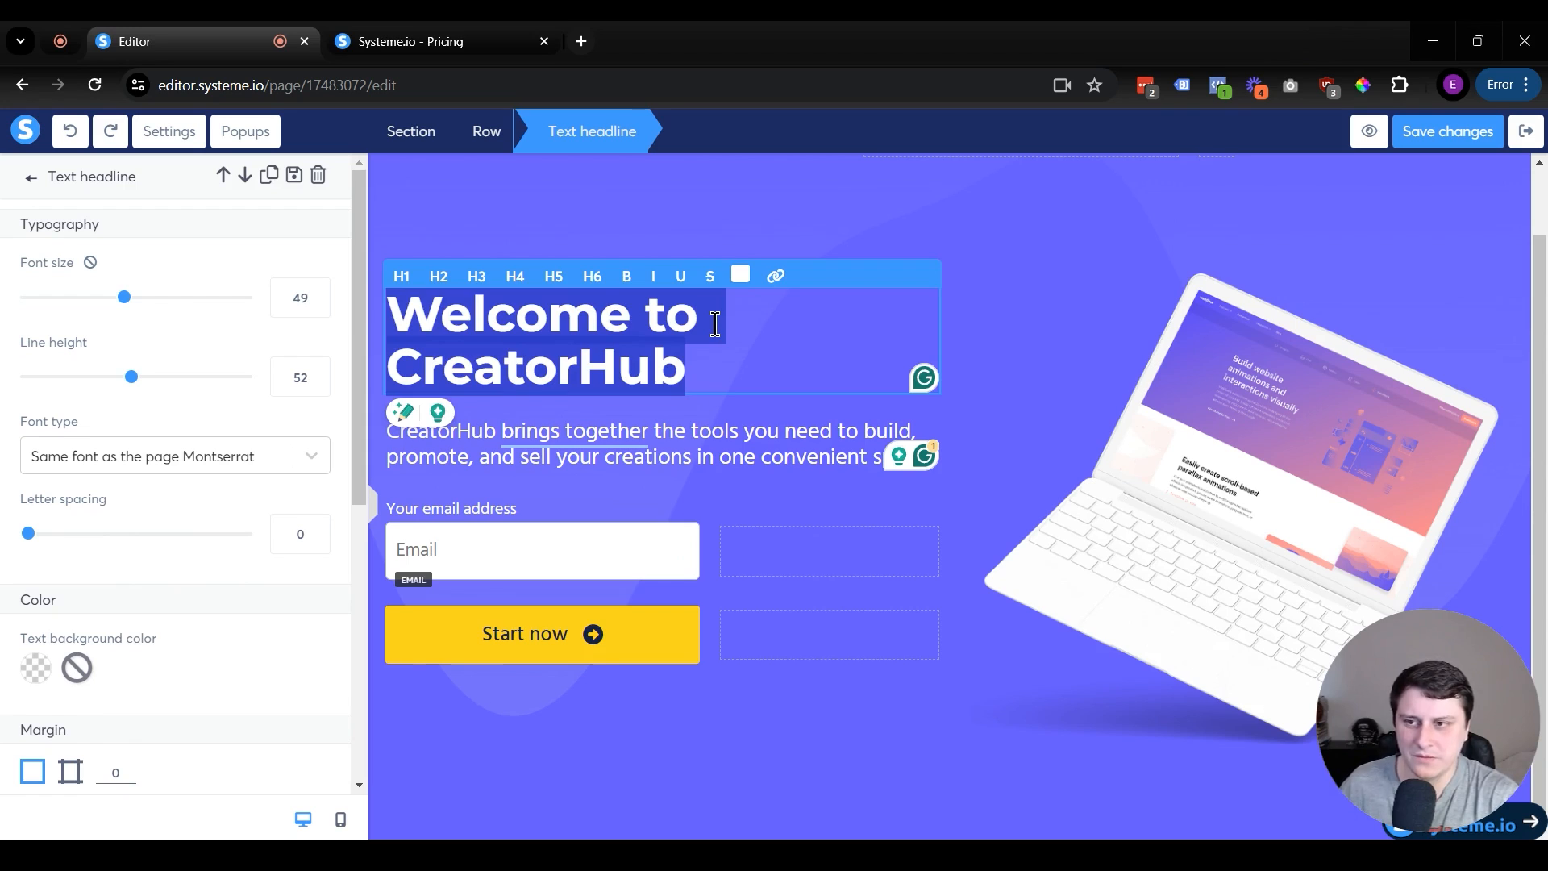
text(Learn how I mak)
key(BackSpace)
text(de my first $1,000 in the first 60 days of using Systeme.io)
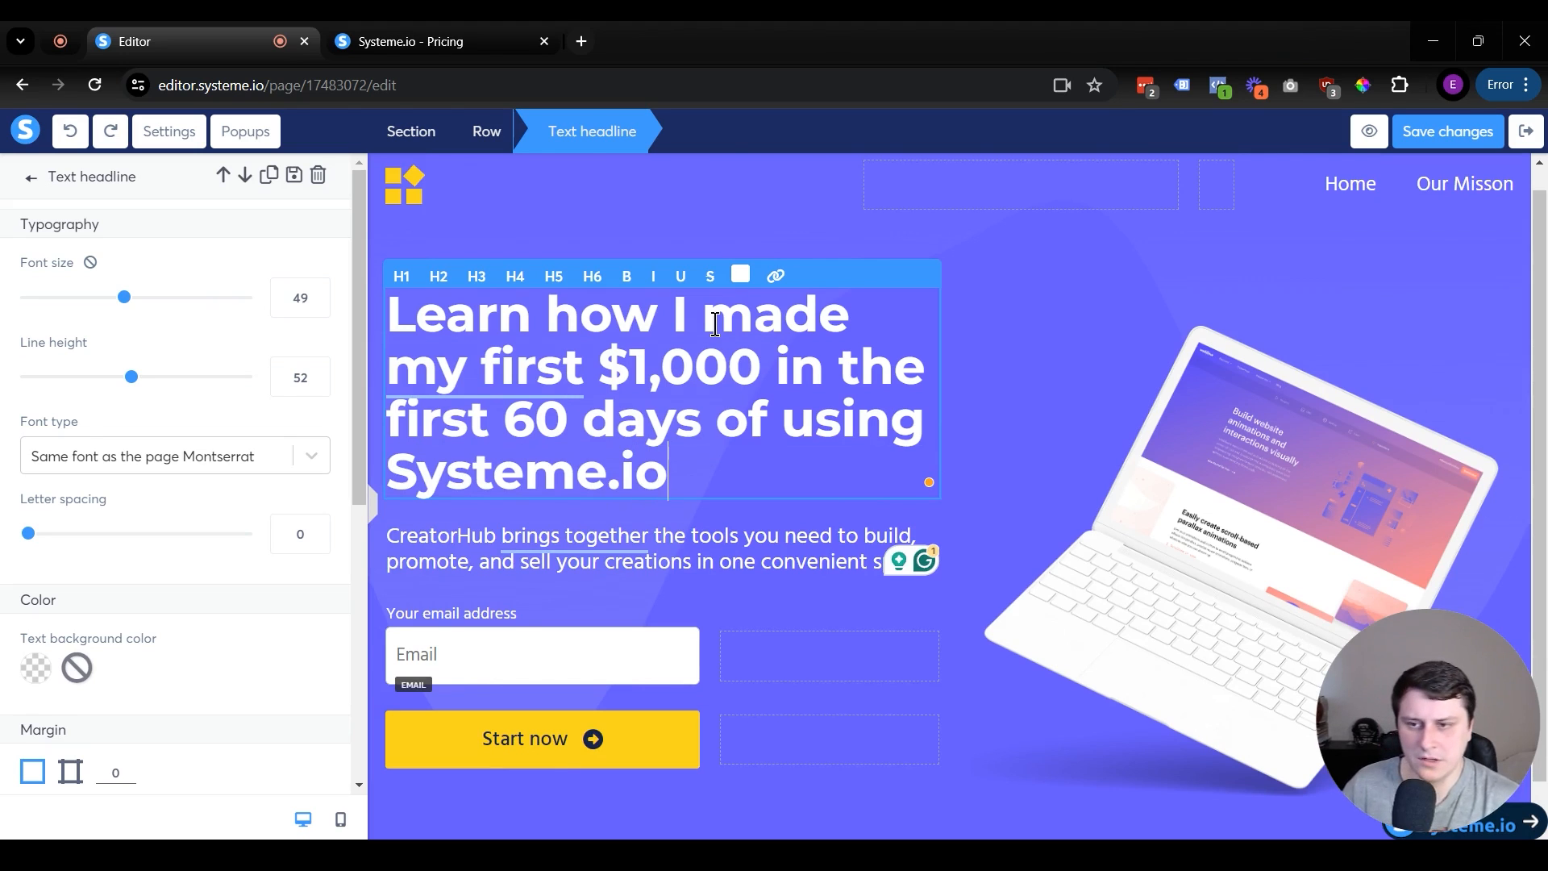
click(1008, 738)
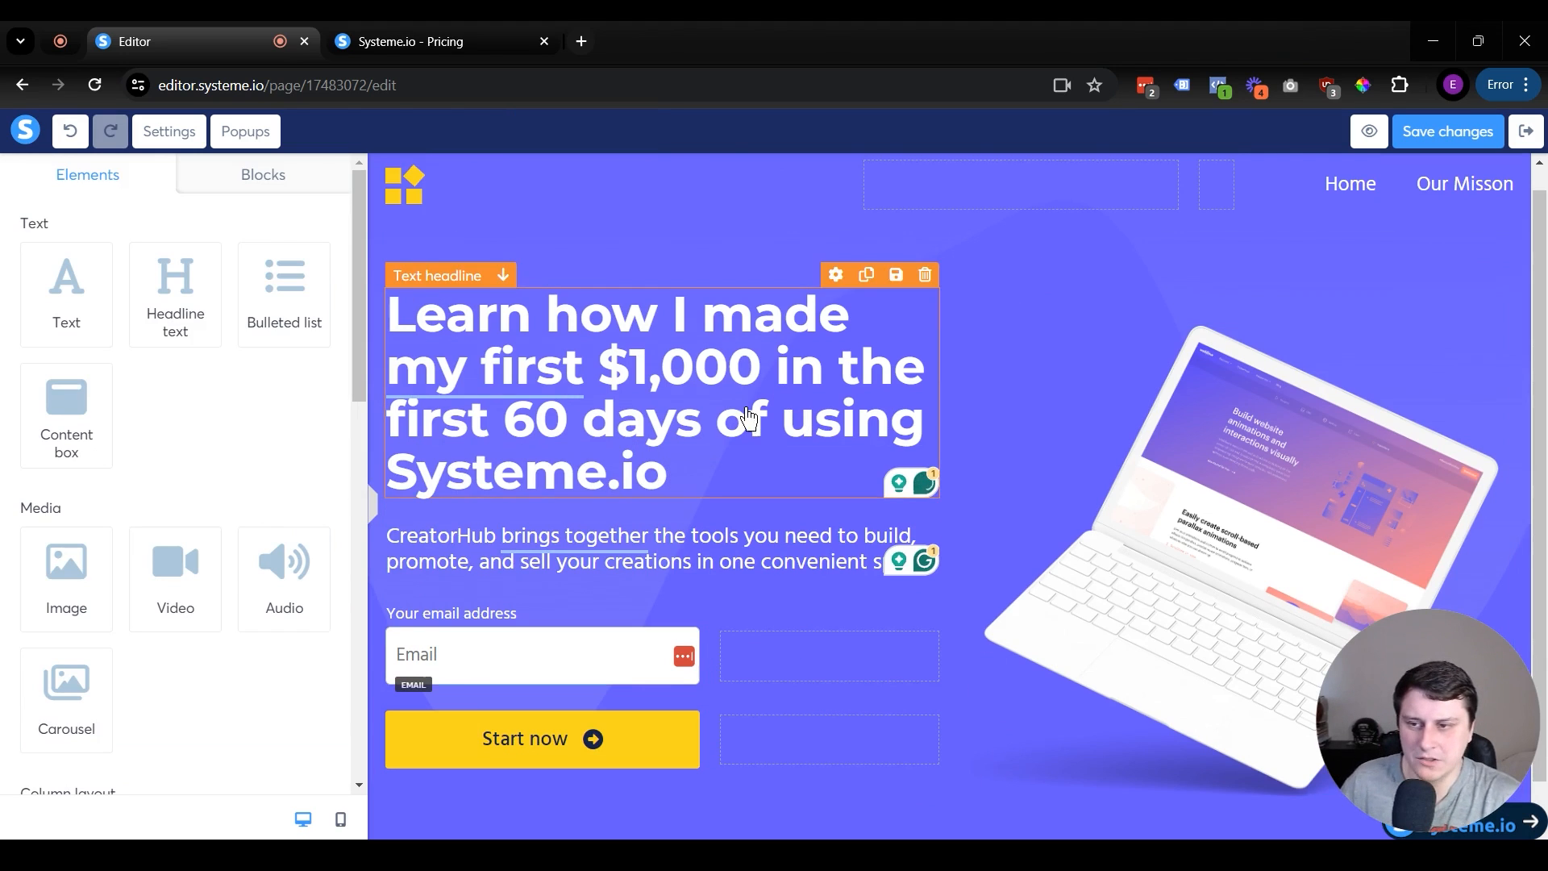
Step: Replace the text under the headline with "Even though I had no idea how to build a website"
click(697, 538)
triple_click(696, 539)
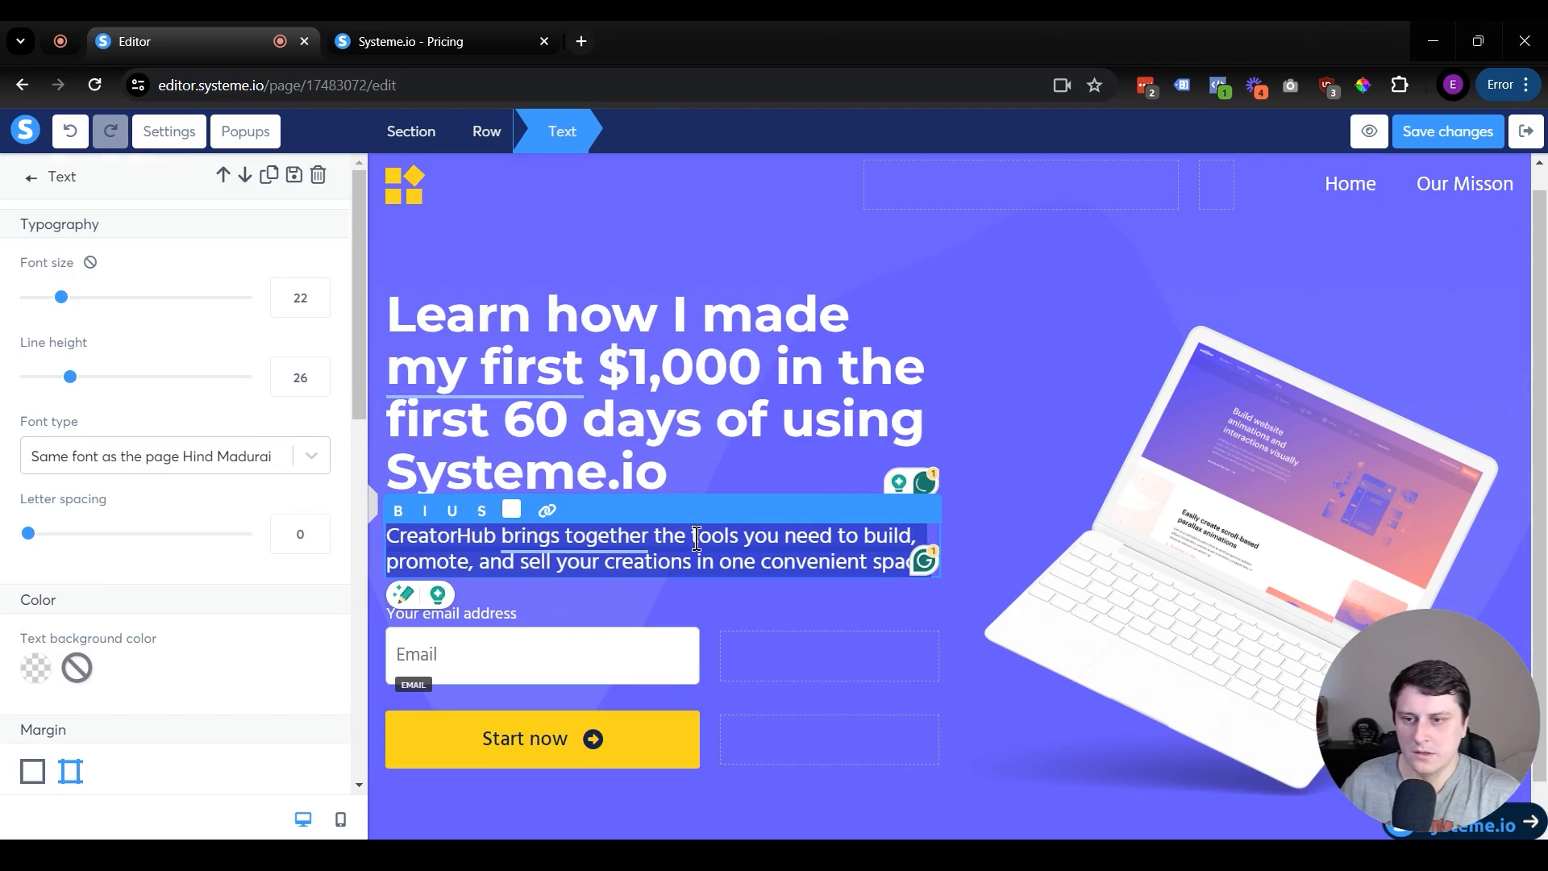
text(E)
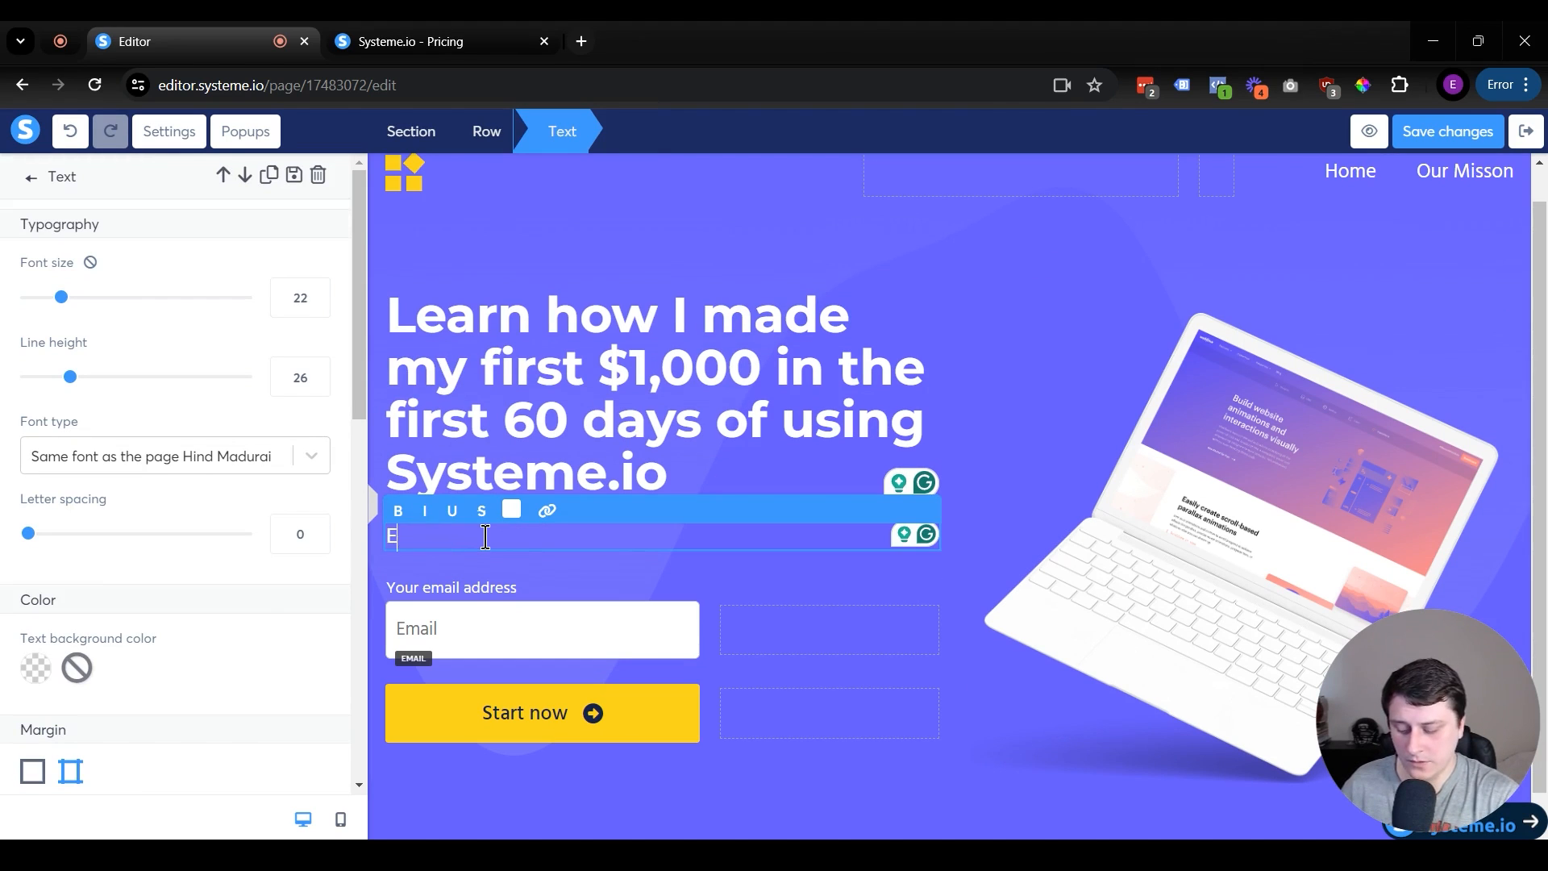
text(ven though I had)
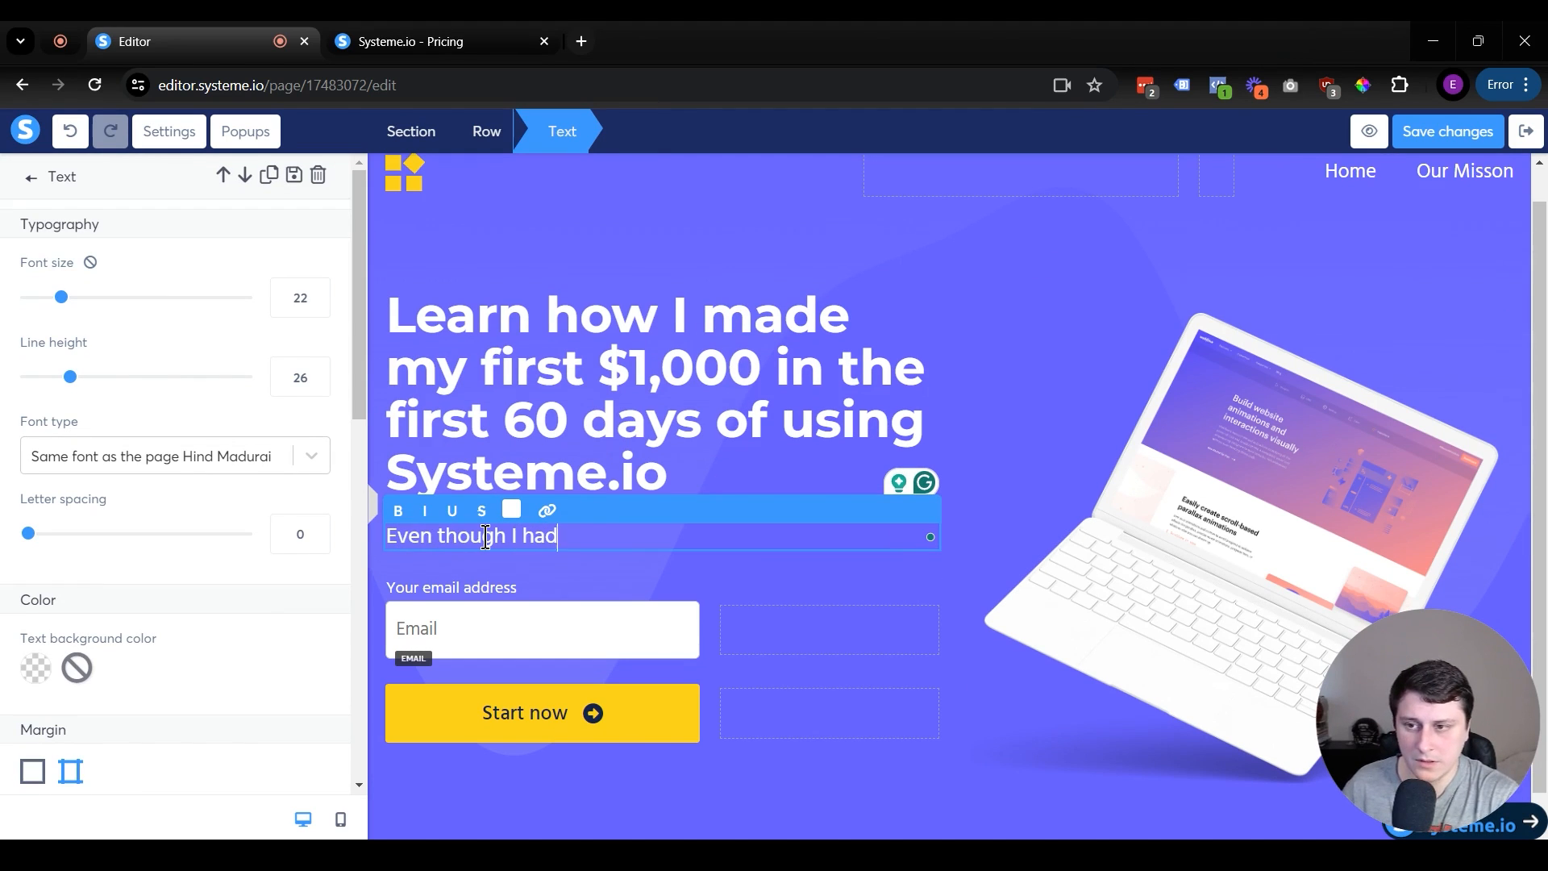
text( no idea how to build a website)
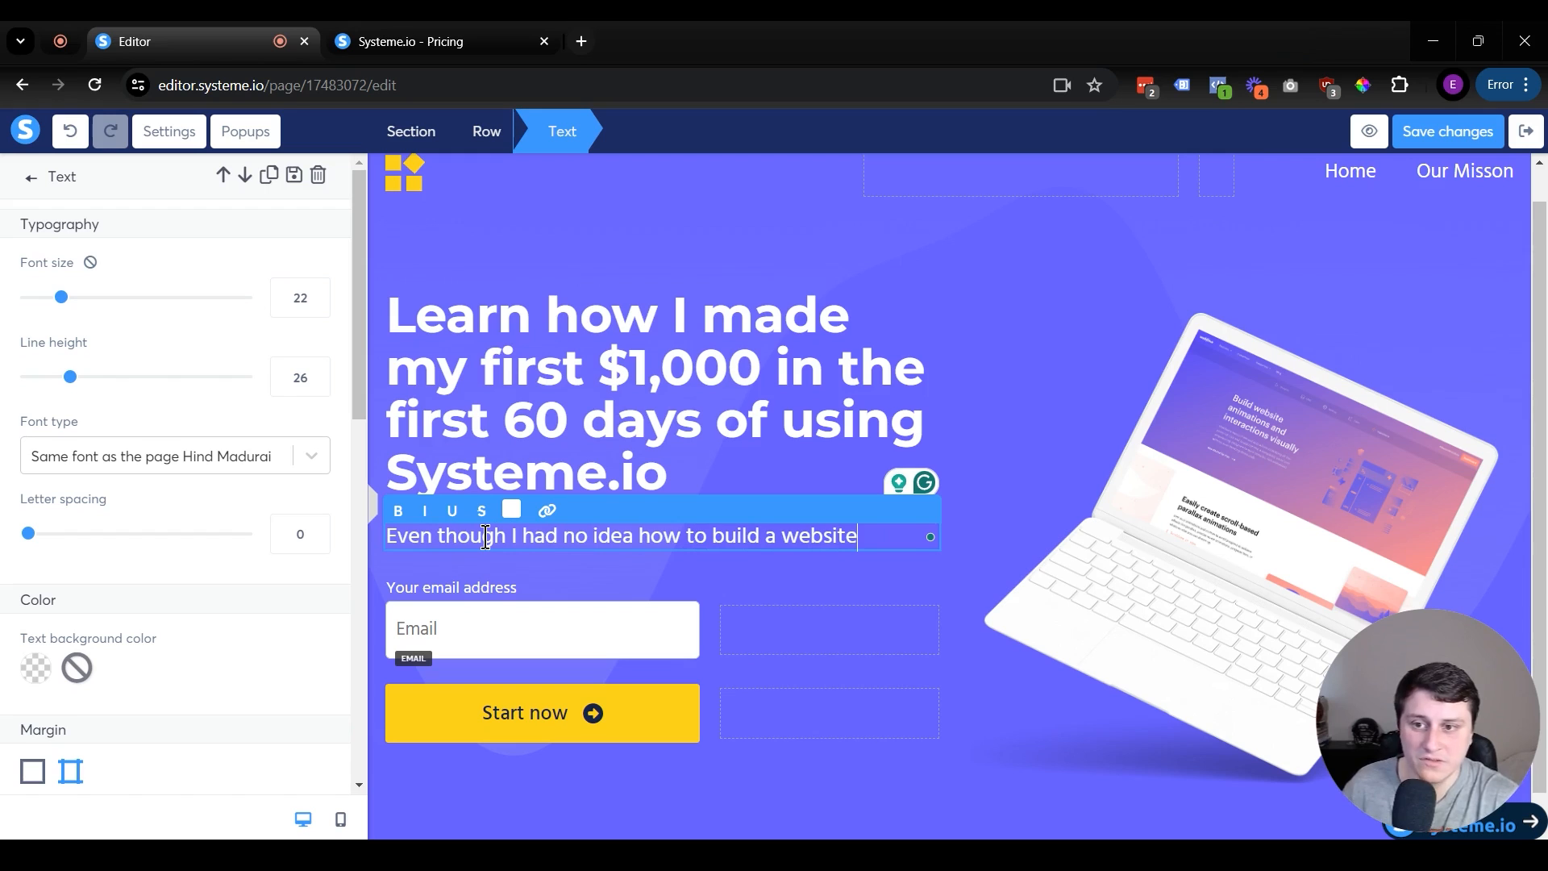
click(1129, 800)
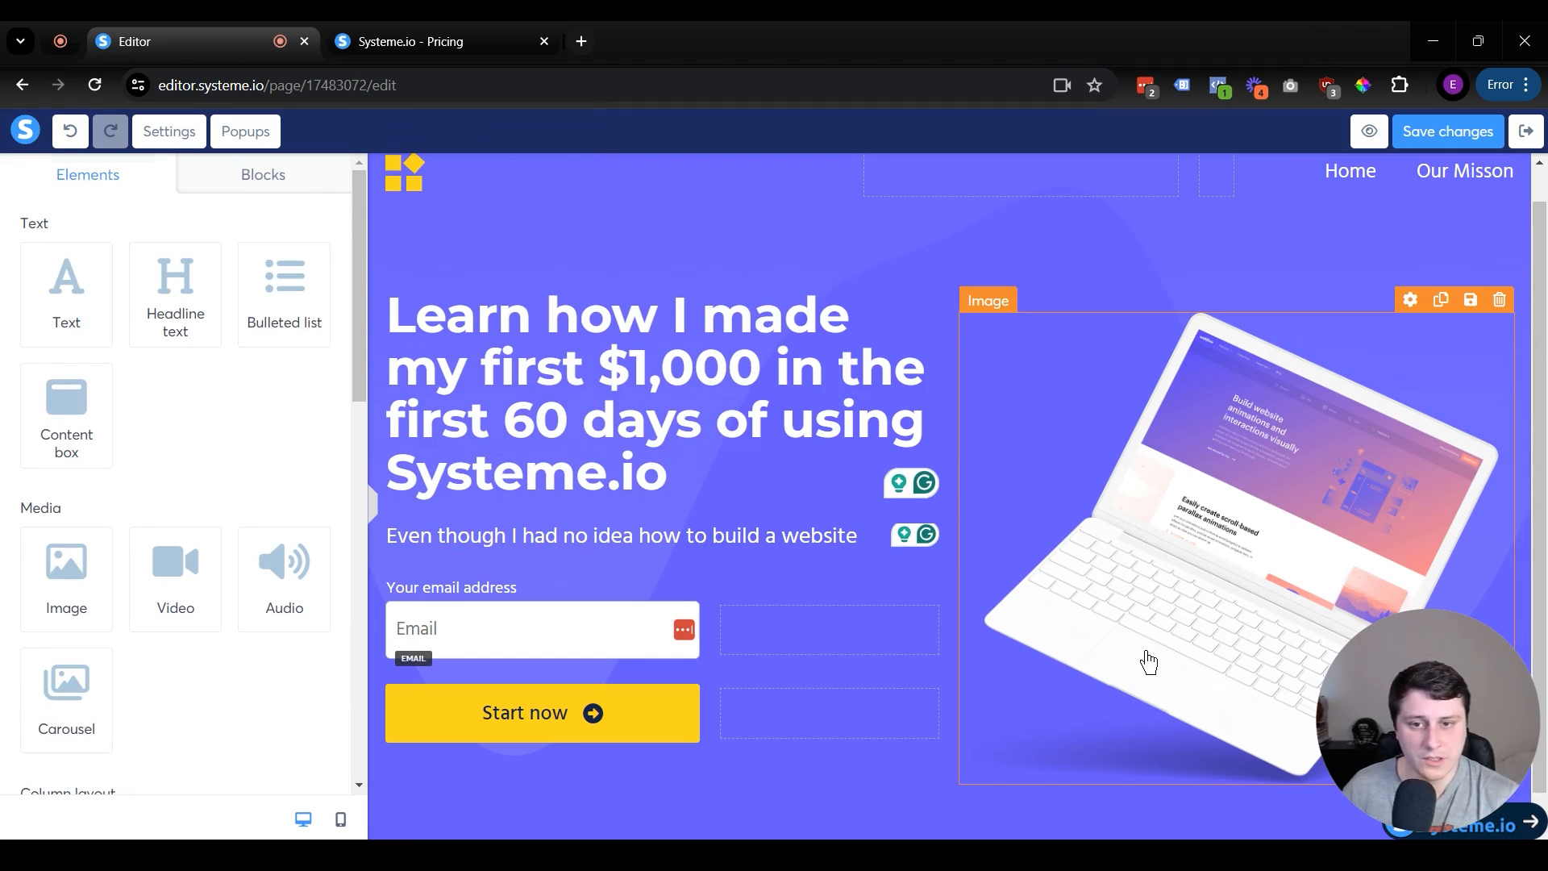
Step: Examine the upload options for replacing the hero section's laptop image
click(1041, 591)
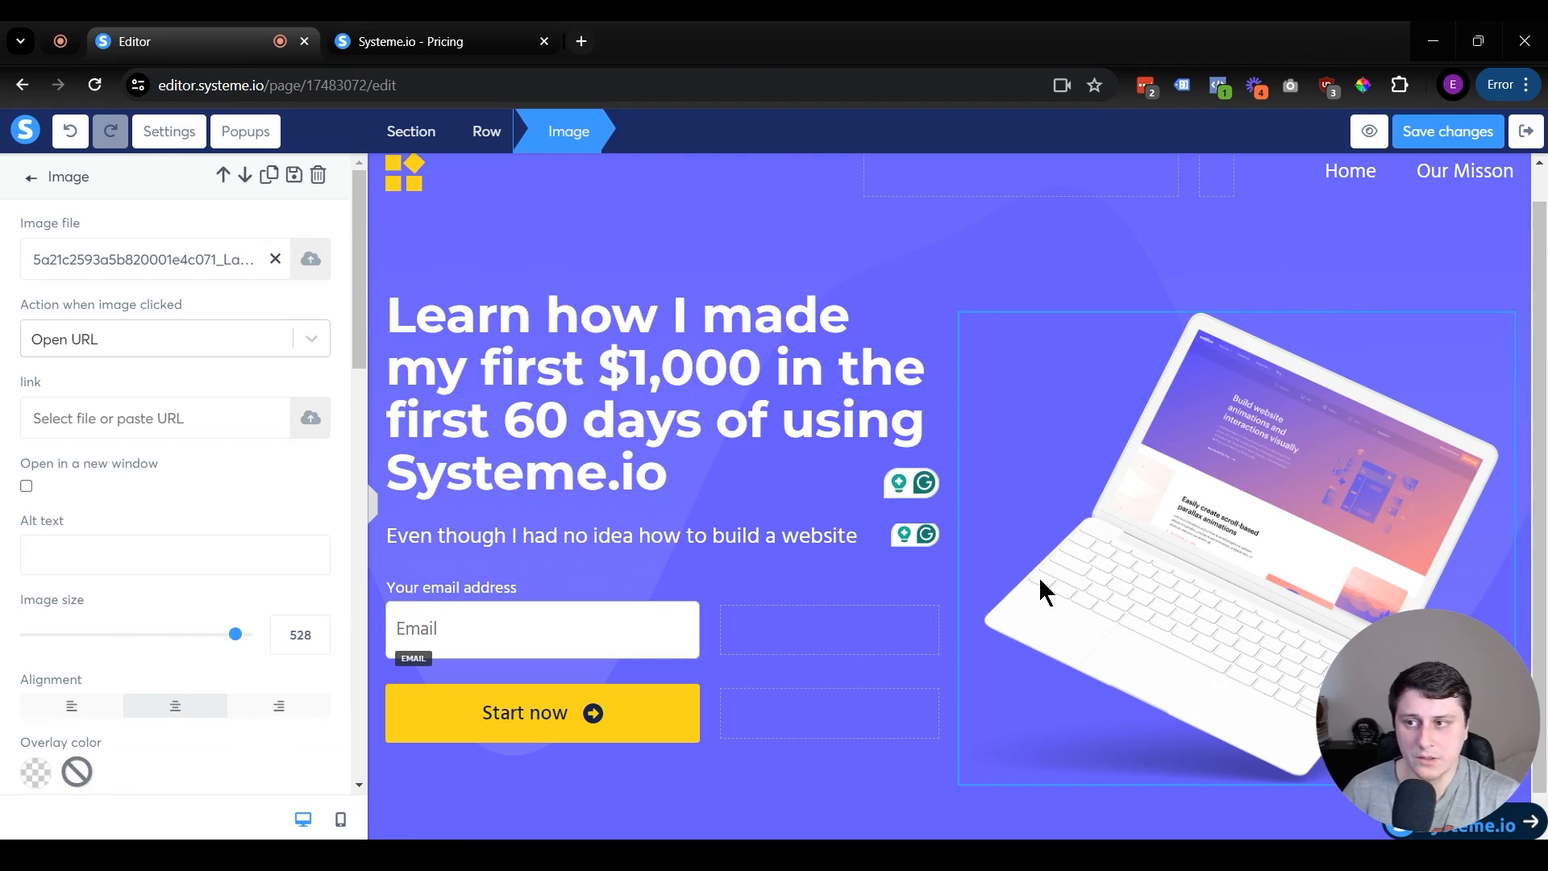
click(310, 259)
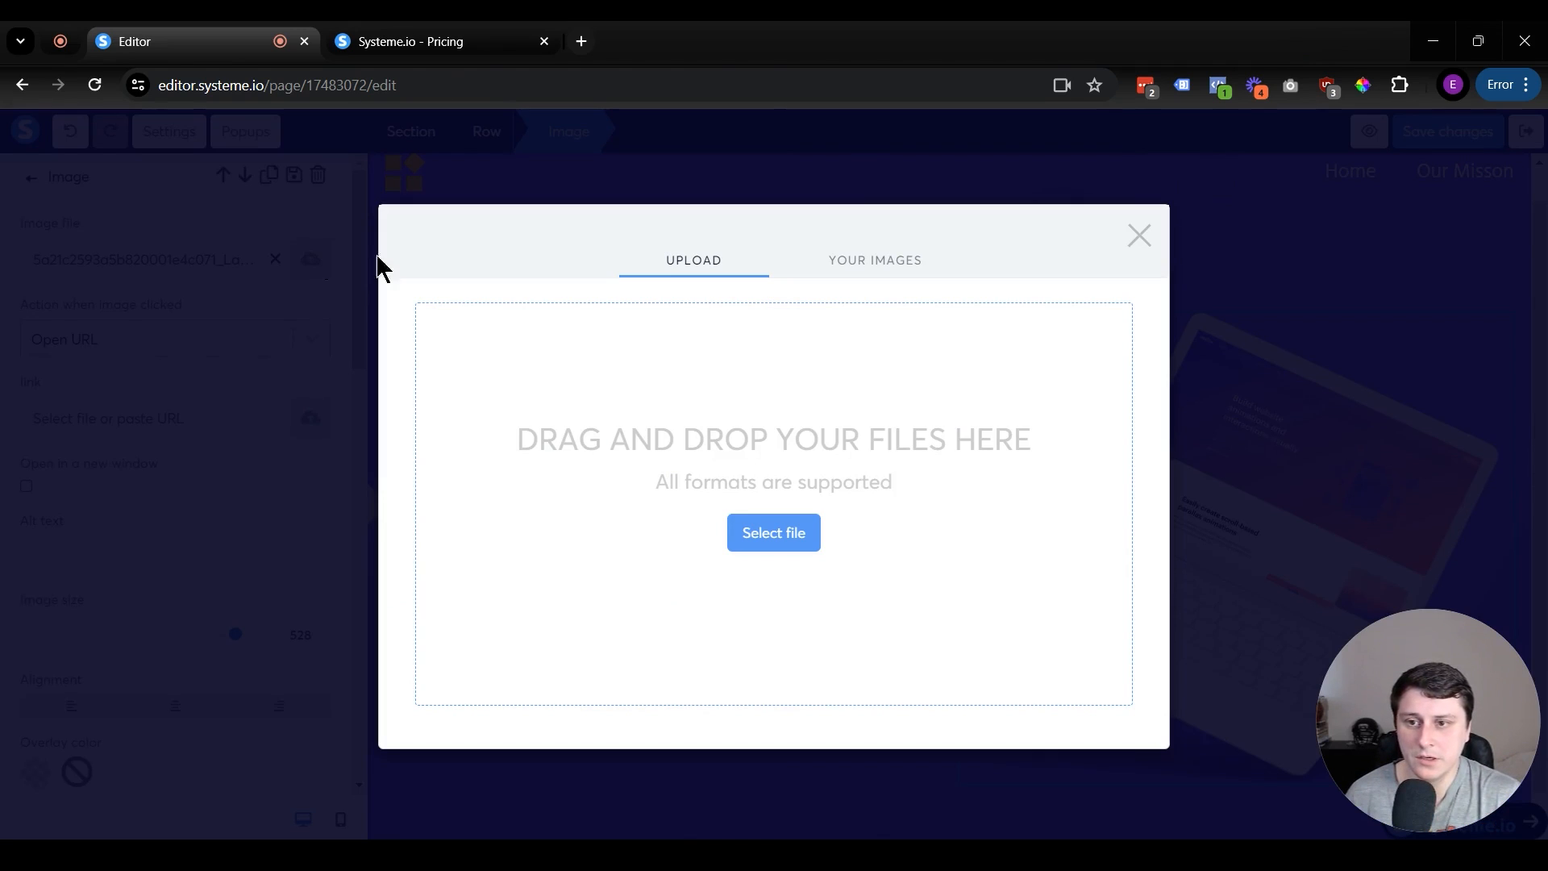
click(1138, 236)
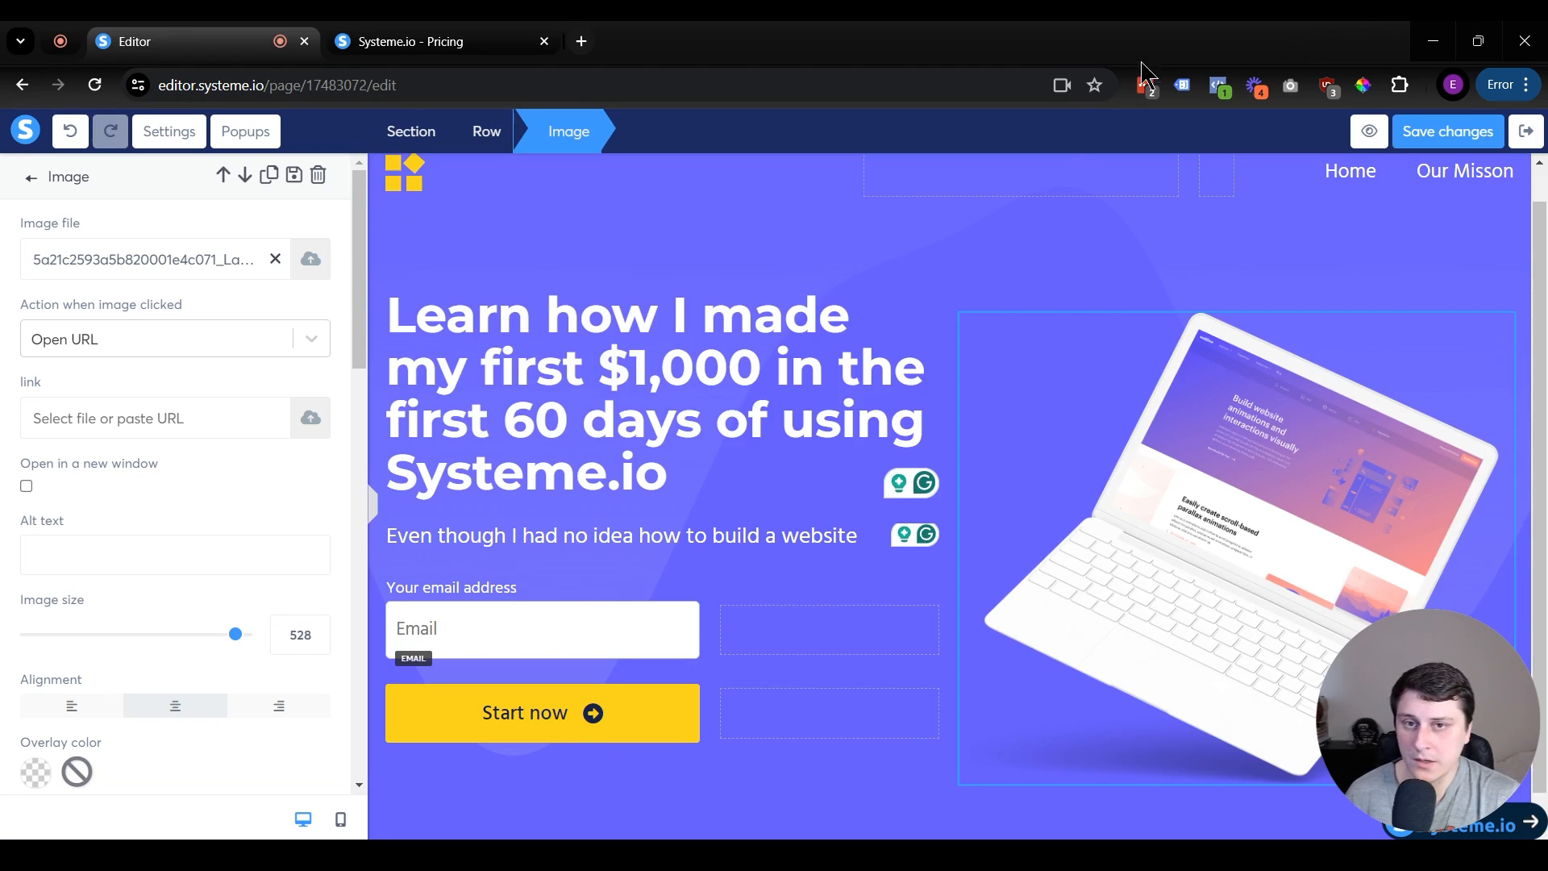
Step: Delete the header's navigation menu and logo row, save the squeeze page and exit the editor
click(1429, 146)
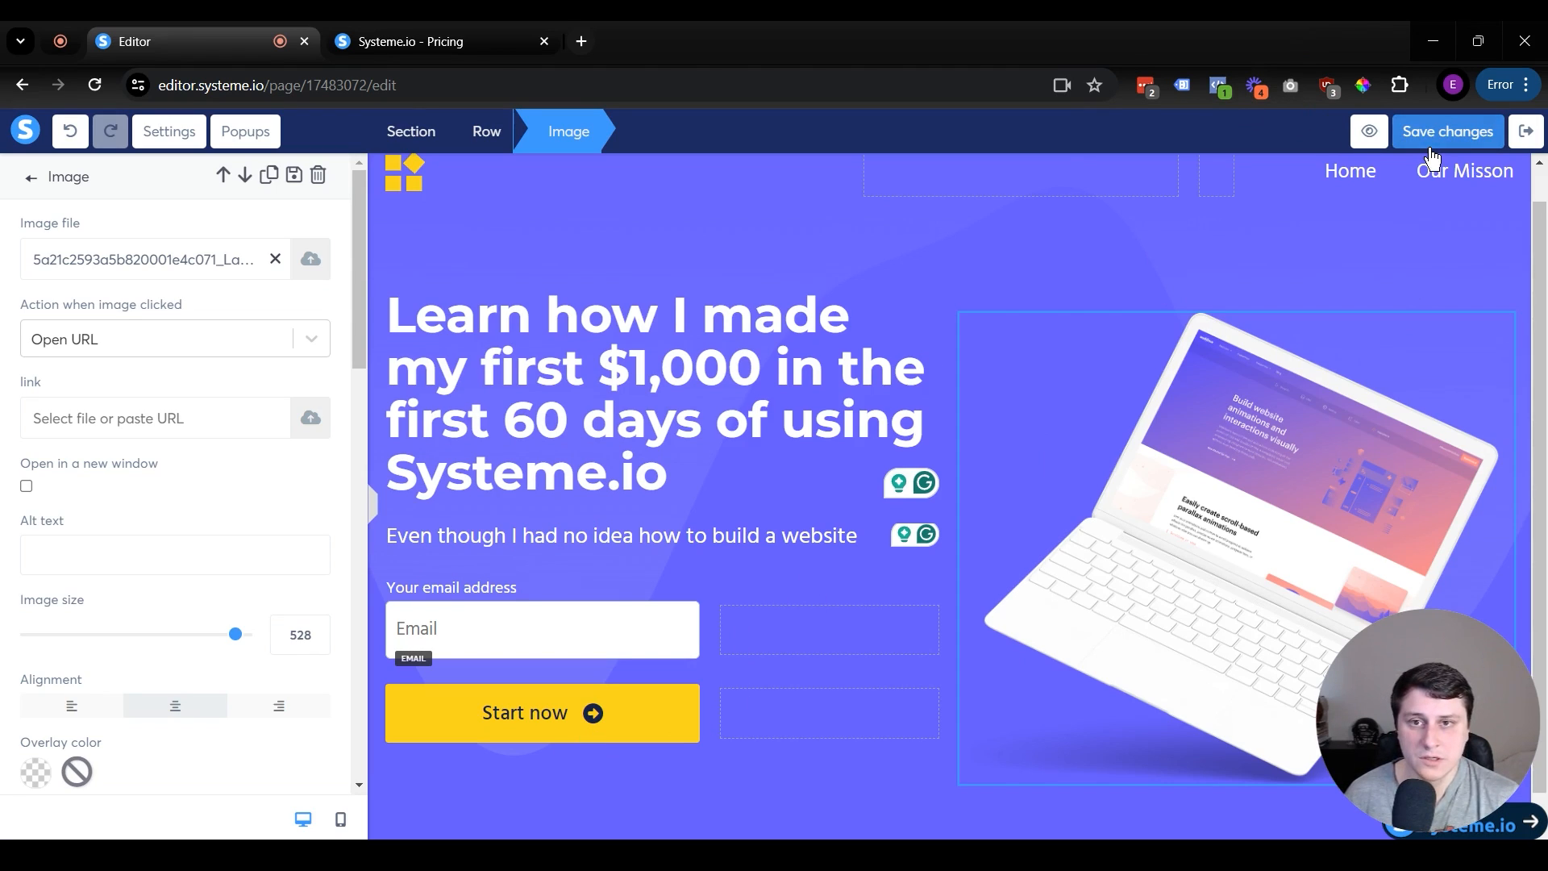
click(1206, 190)
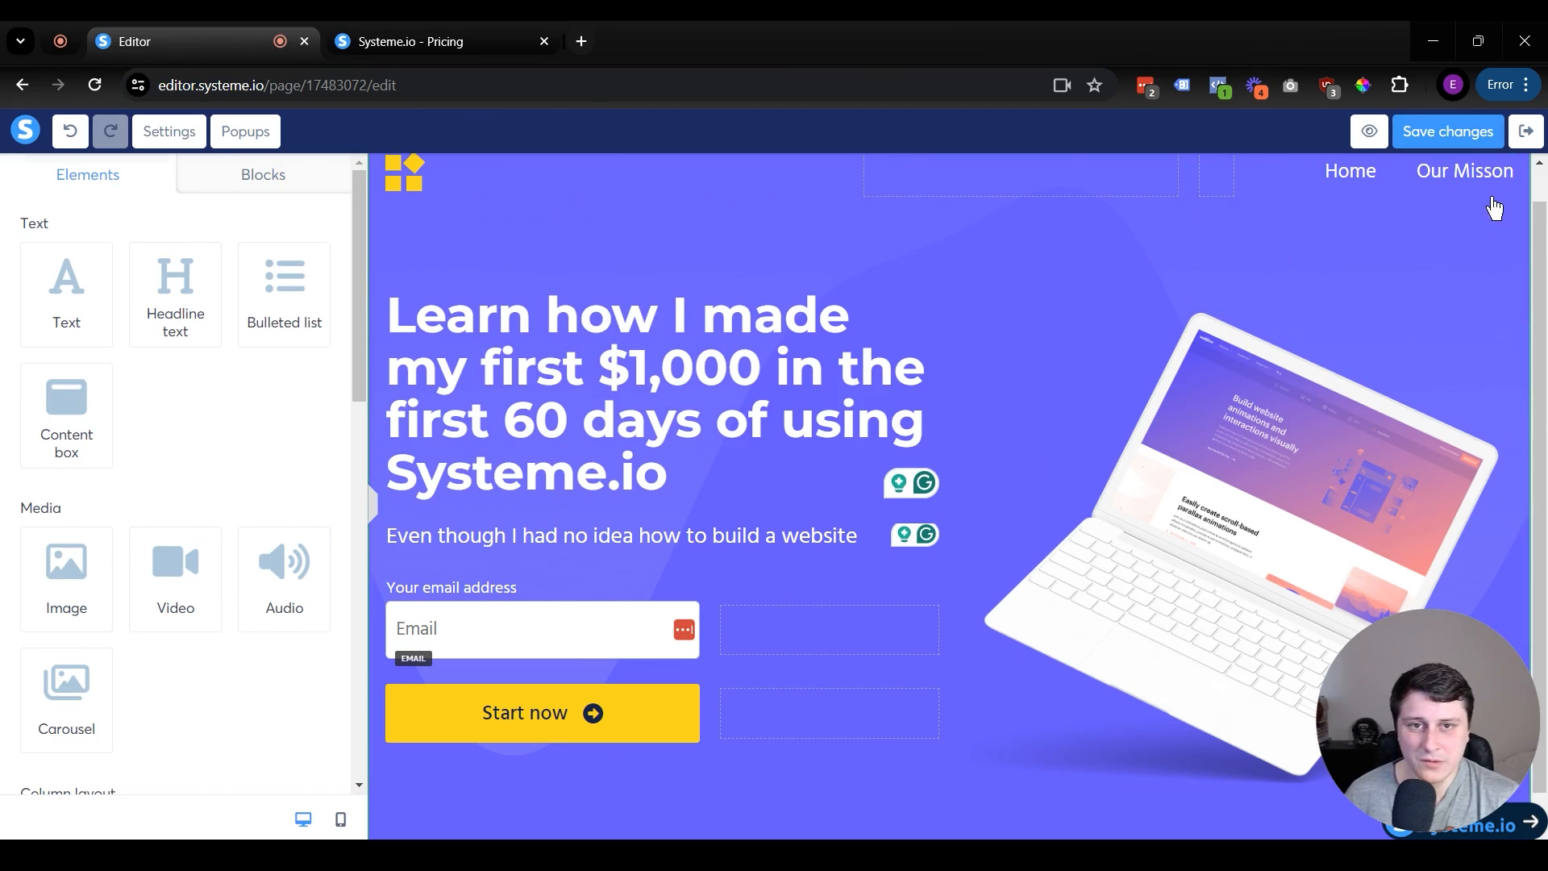
click(1501, 176)
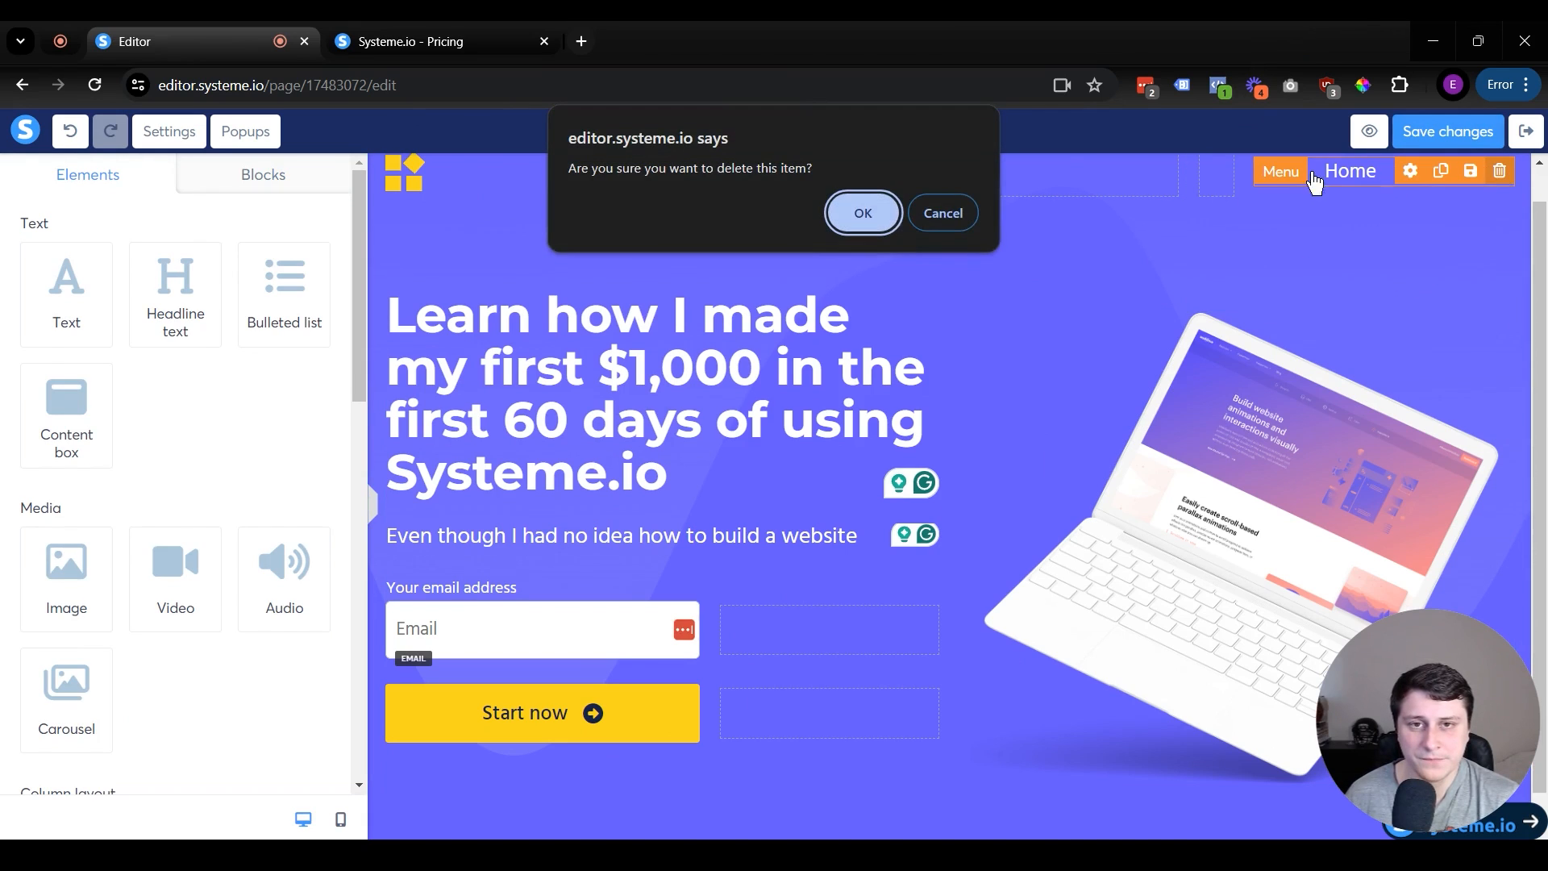
click(860, 210)
click(1498, 166)
click(860, 210)
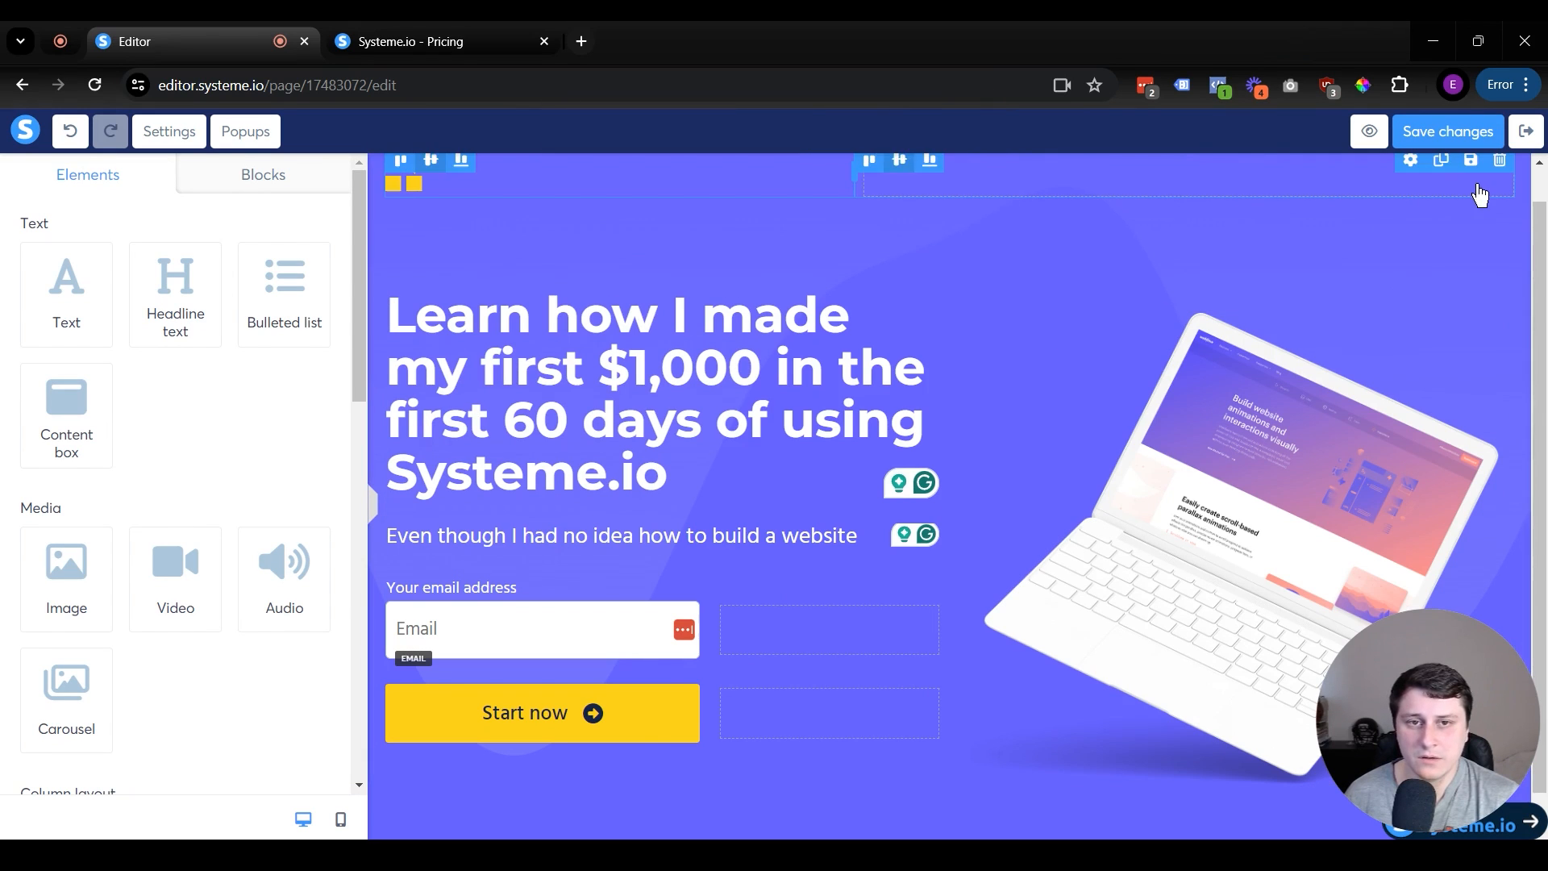
click(1497, 170)
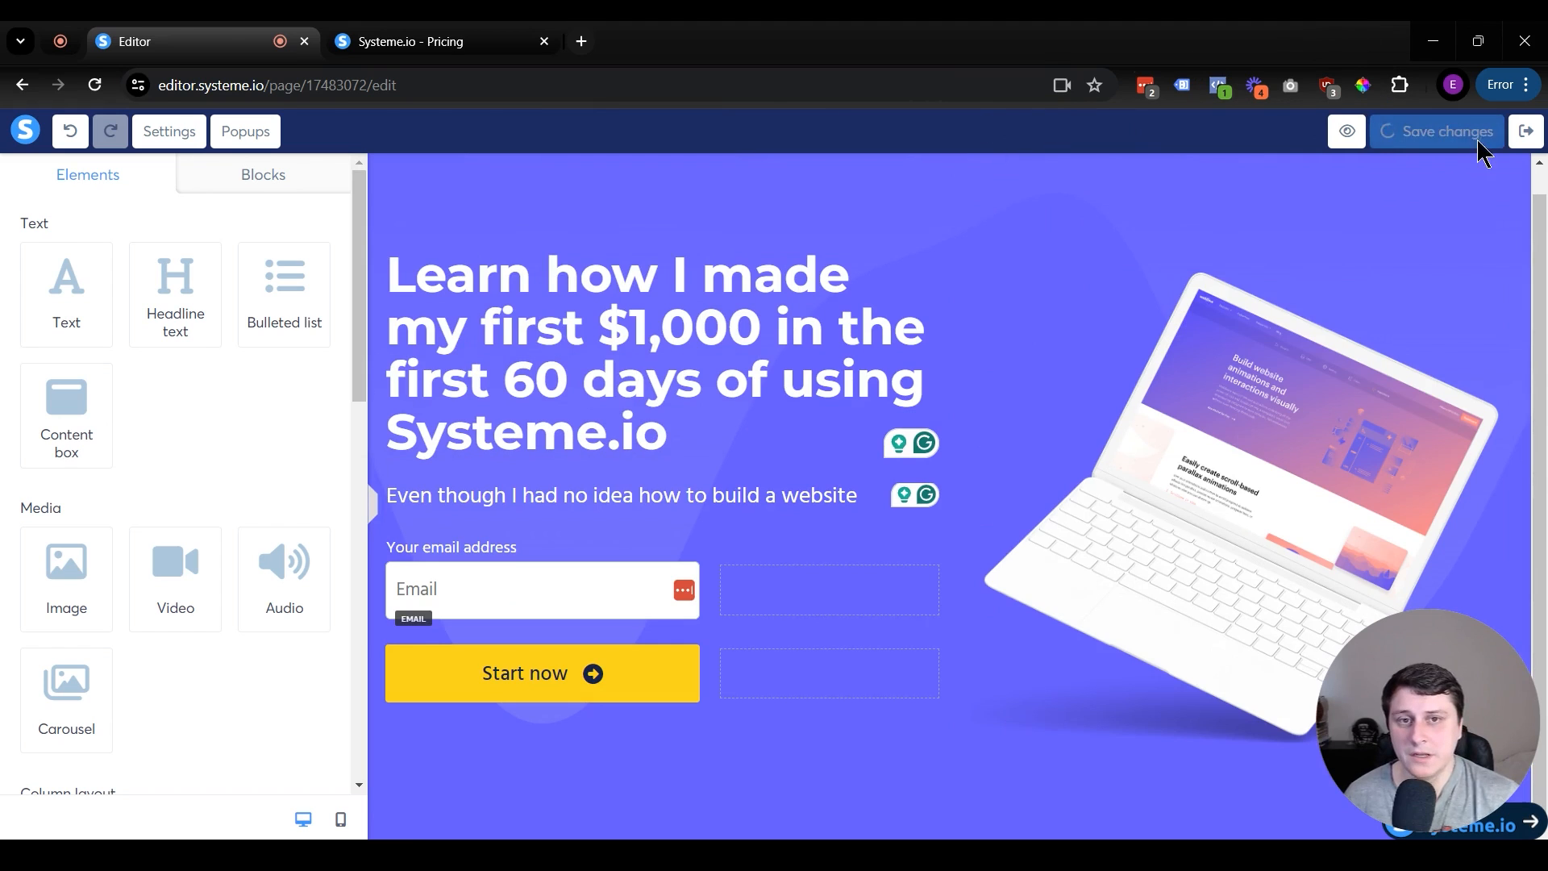
click(1524, 131)
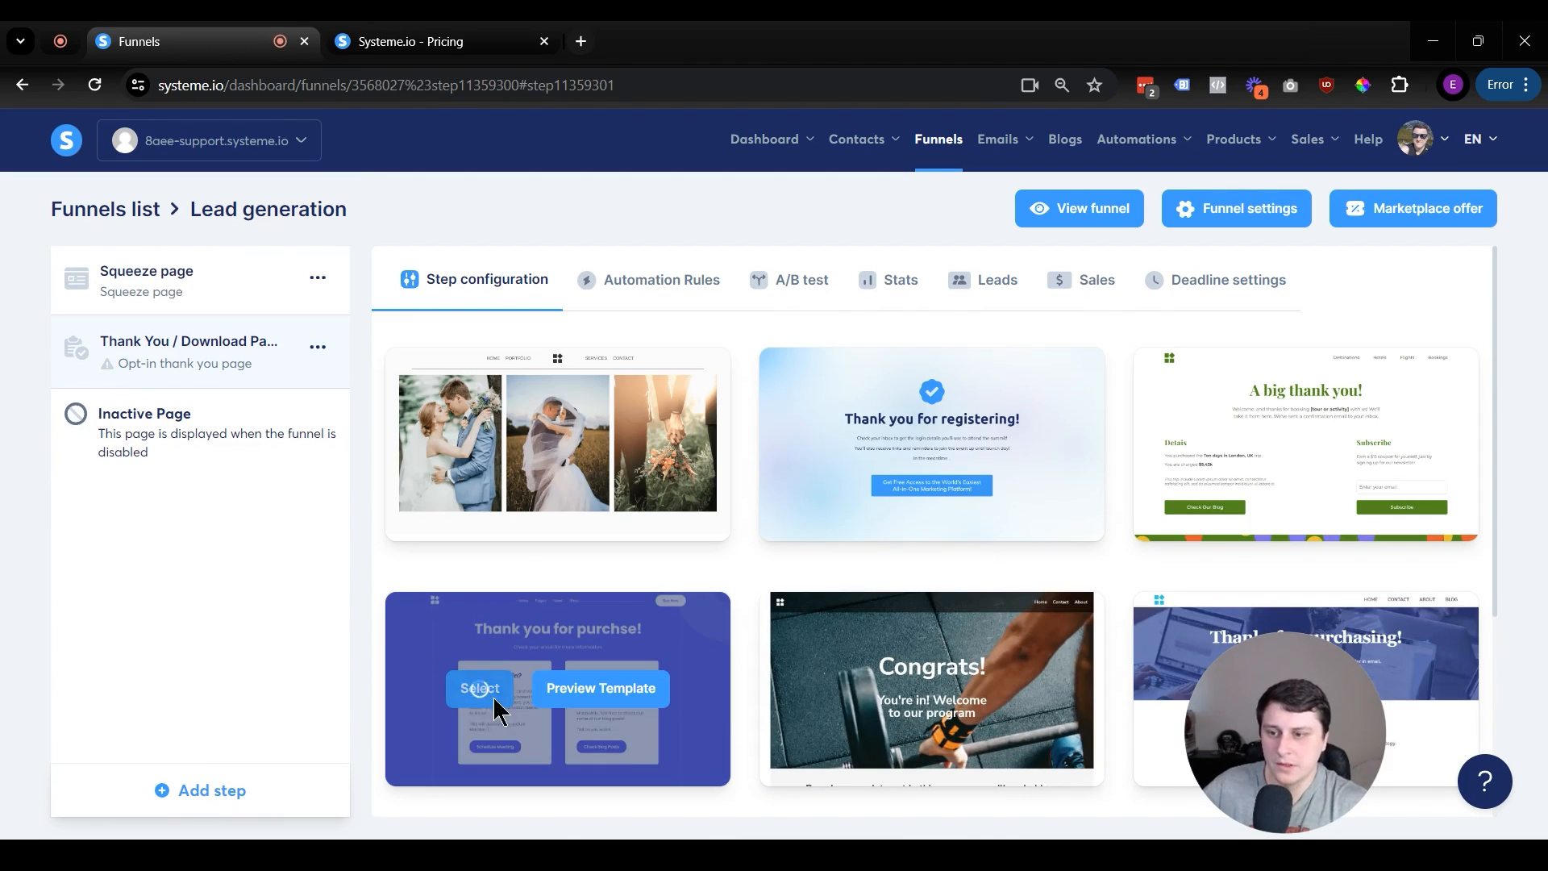
Step: Apply the "Thank you for purchse!" template to the thank-you page, open it for editing and delete its main content and footer sections
click(484, 686)
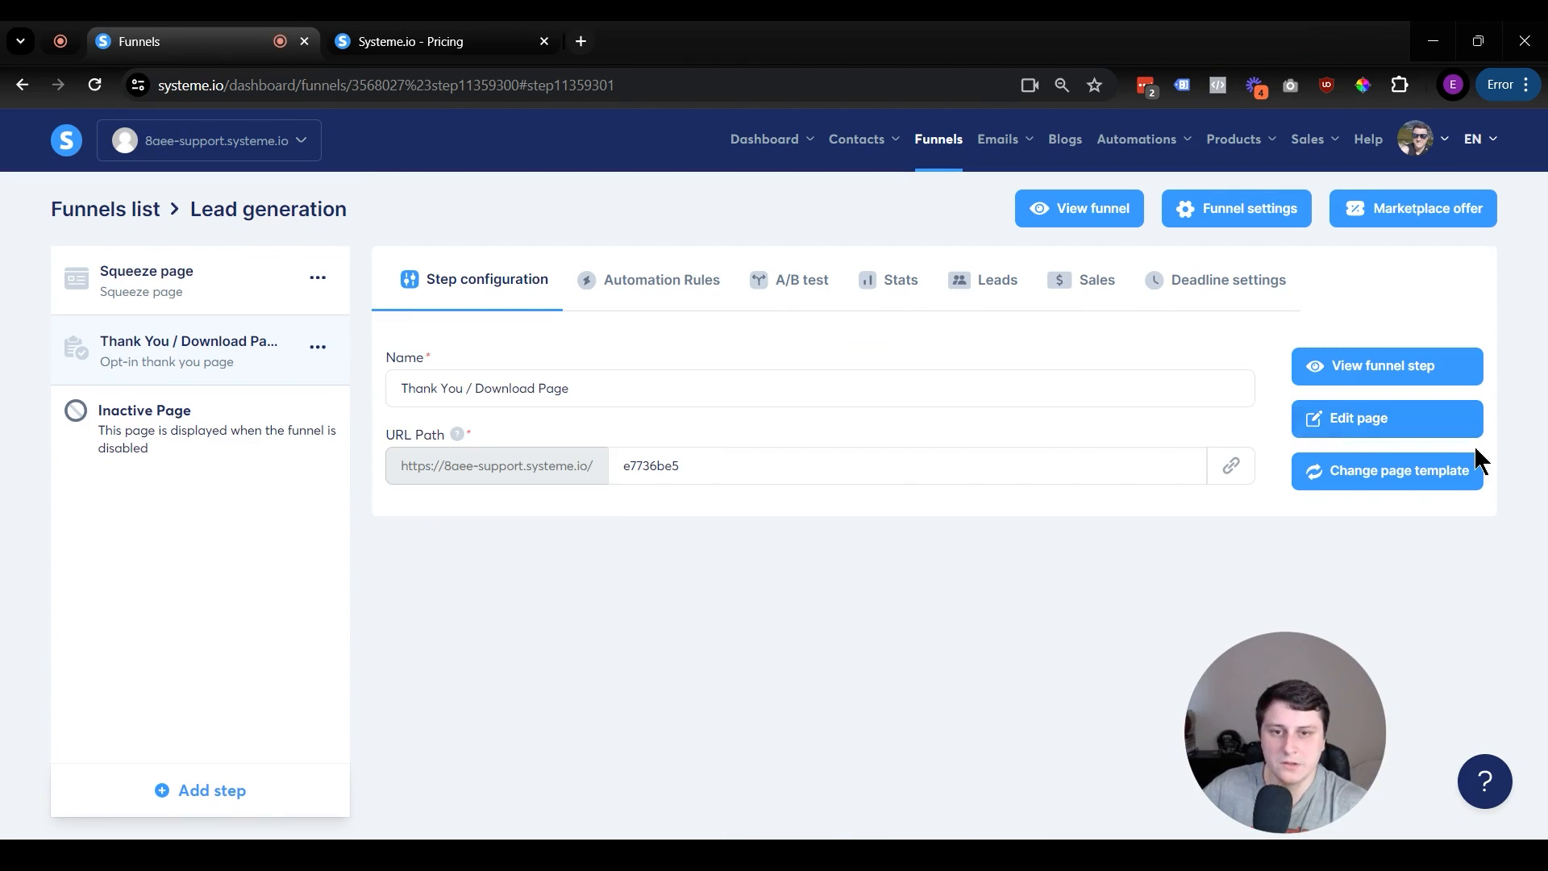
click(1444, 428)
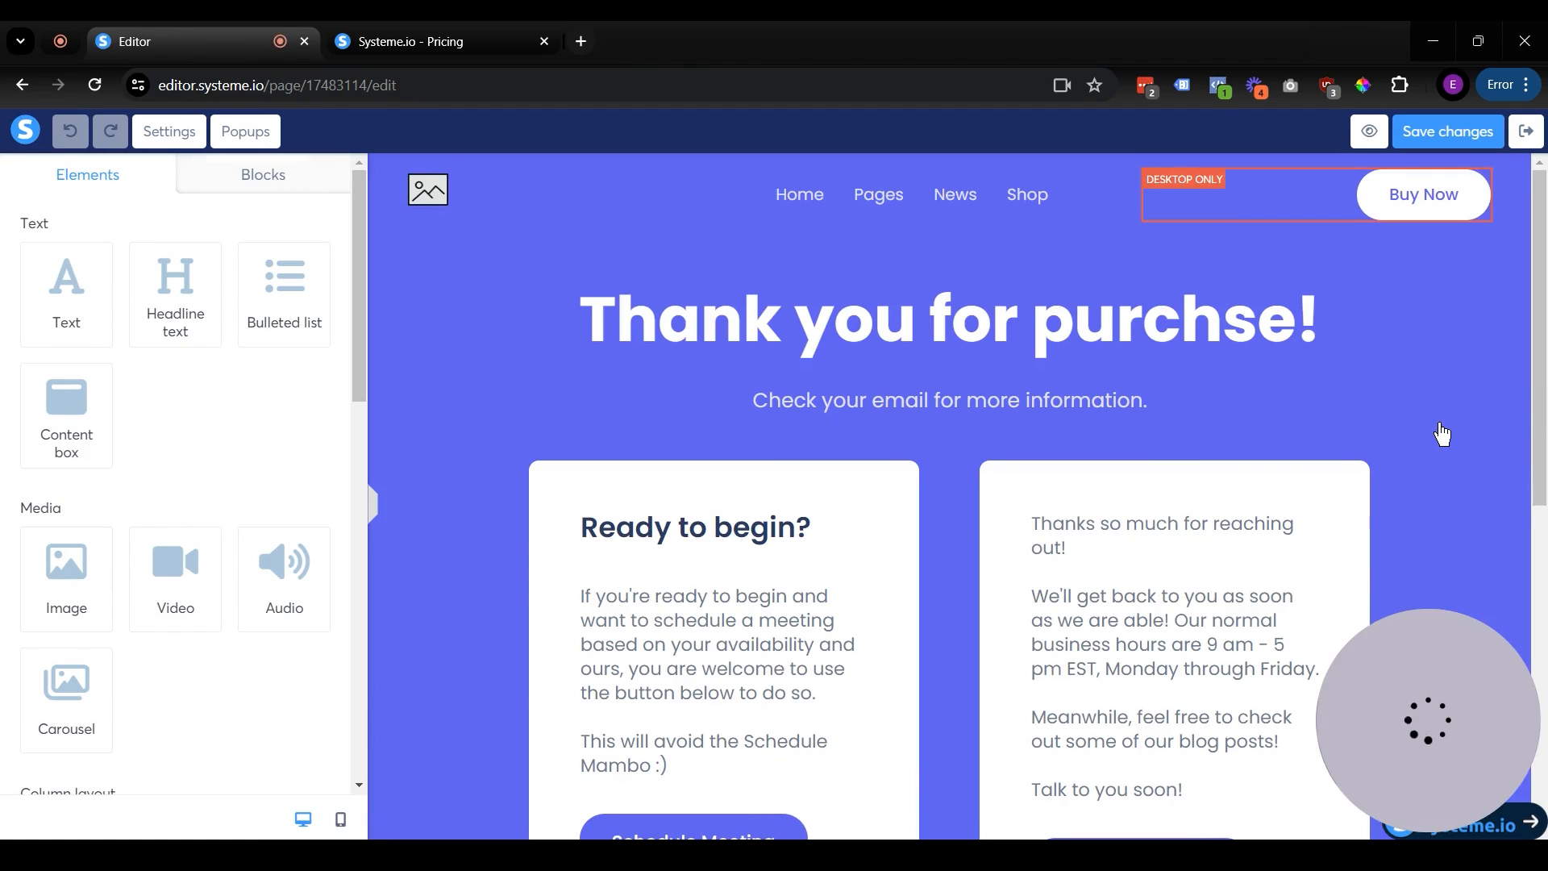
click(1517, 169)
key(Return)
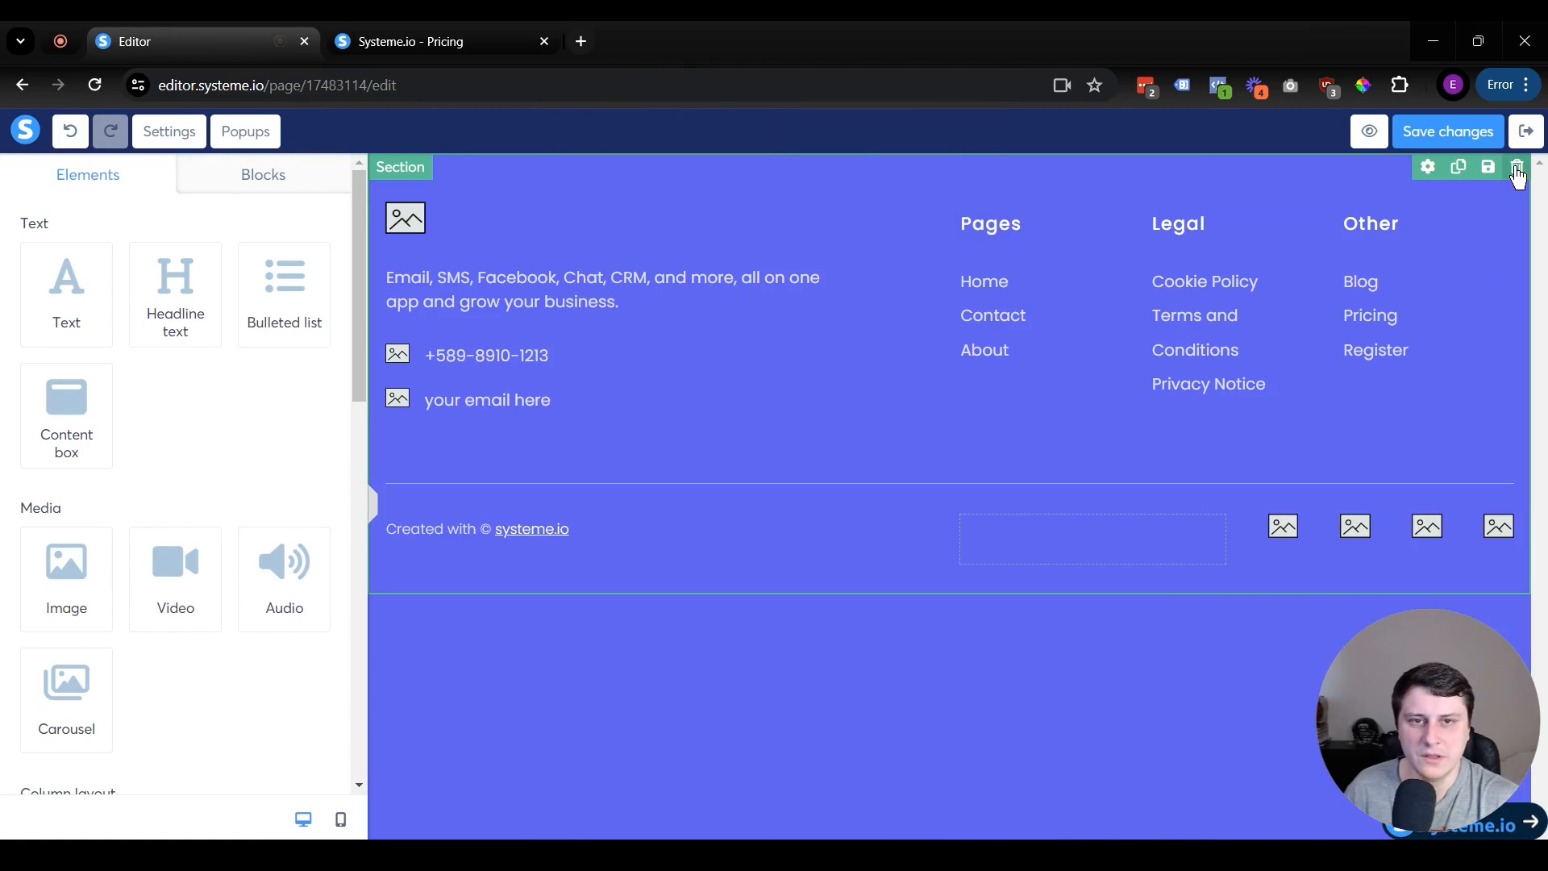
click(1517, 169)
Step: Add a headline reading "Thanks for signing up!" with "Expect your free guide to arrive in your inbox within the next 5 minutes!" on a second line
drag(180, 290, 968, 240)
double_click(950, 239)
key(ctrl+a)
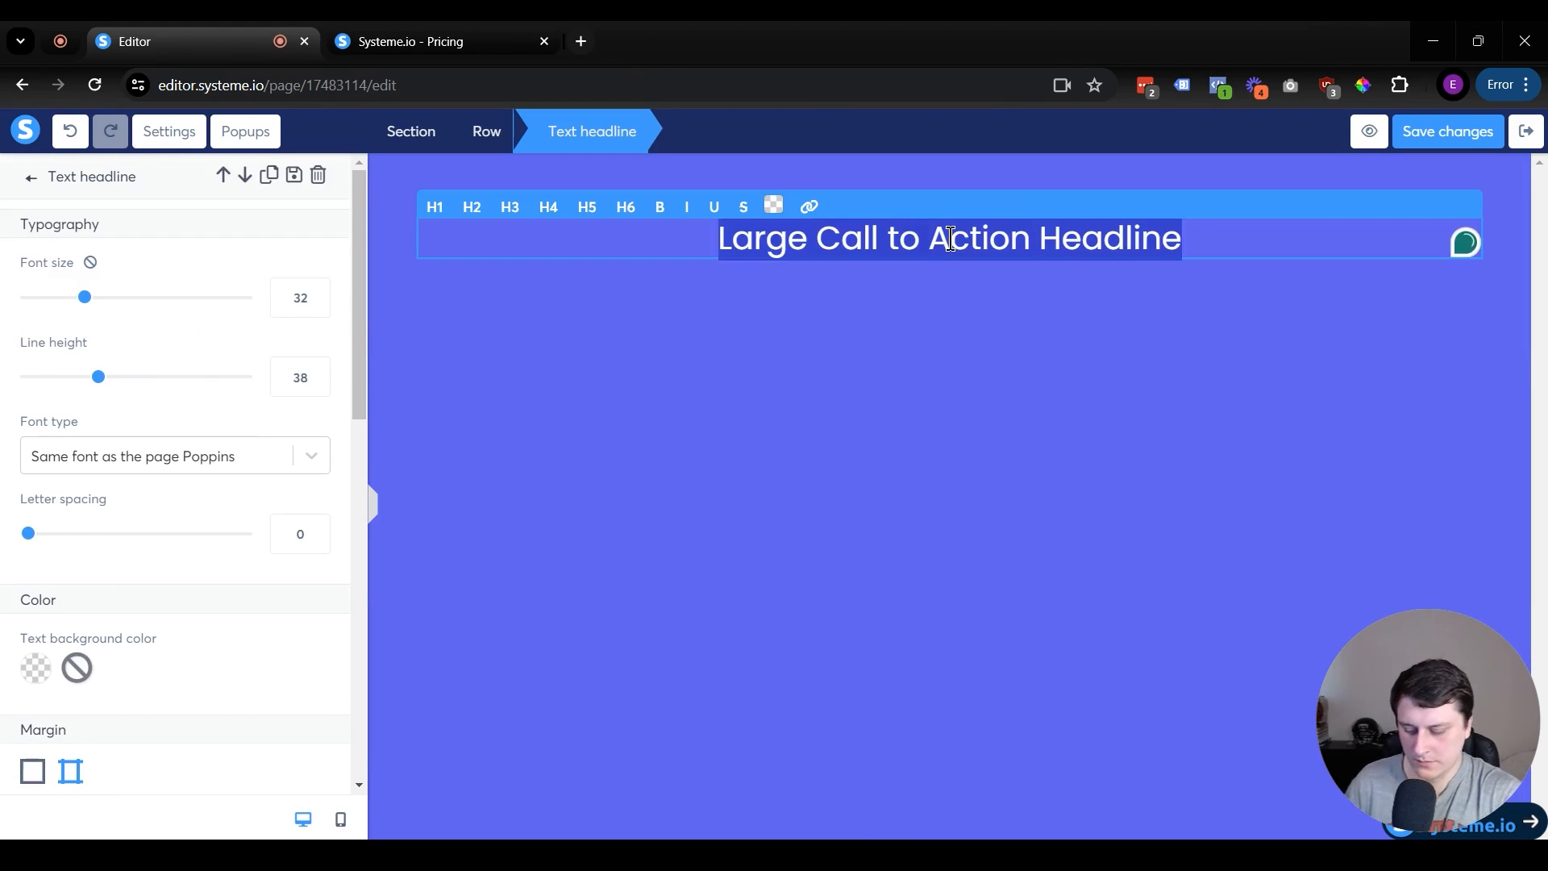
text(Thank)
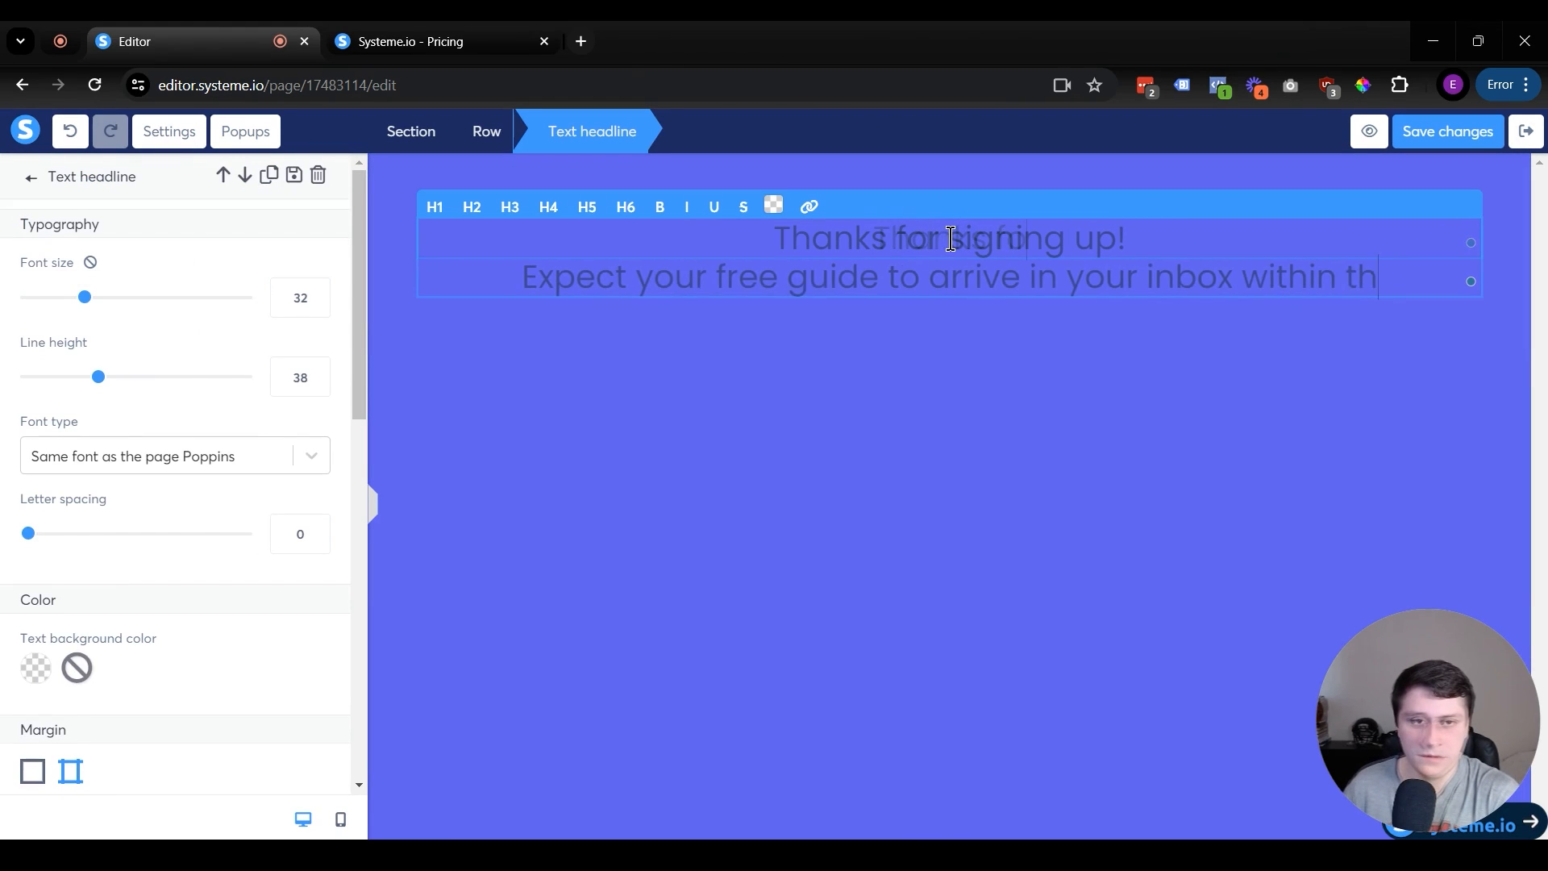
text(e next 5 min)
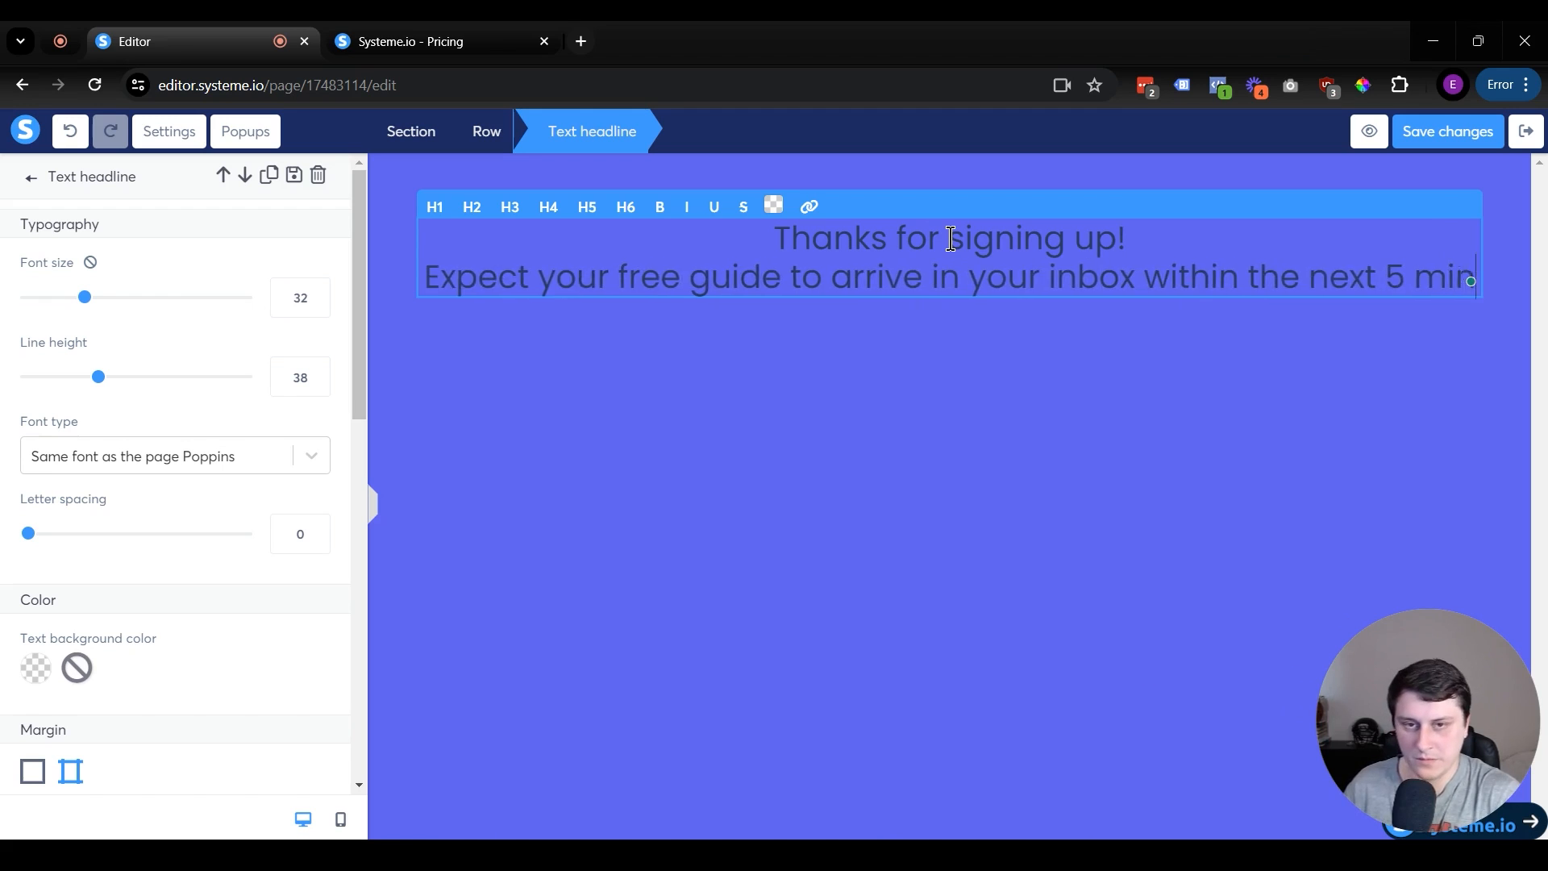
text(utes!)
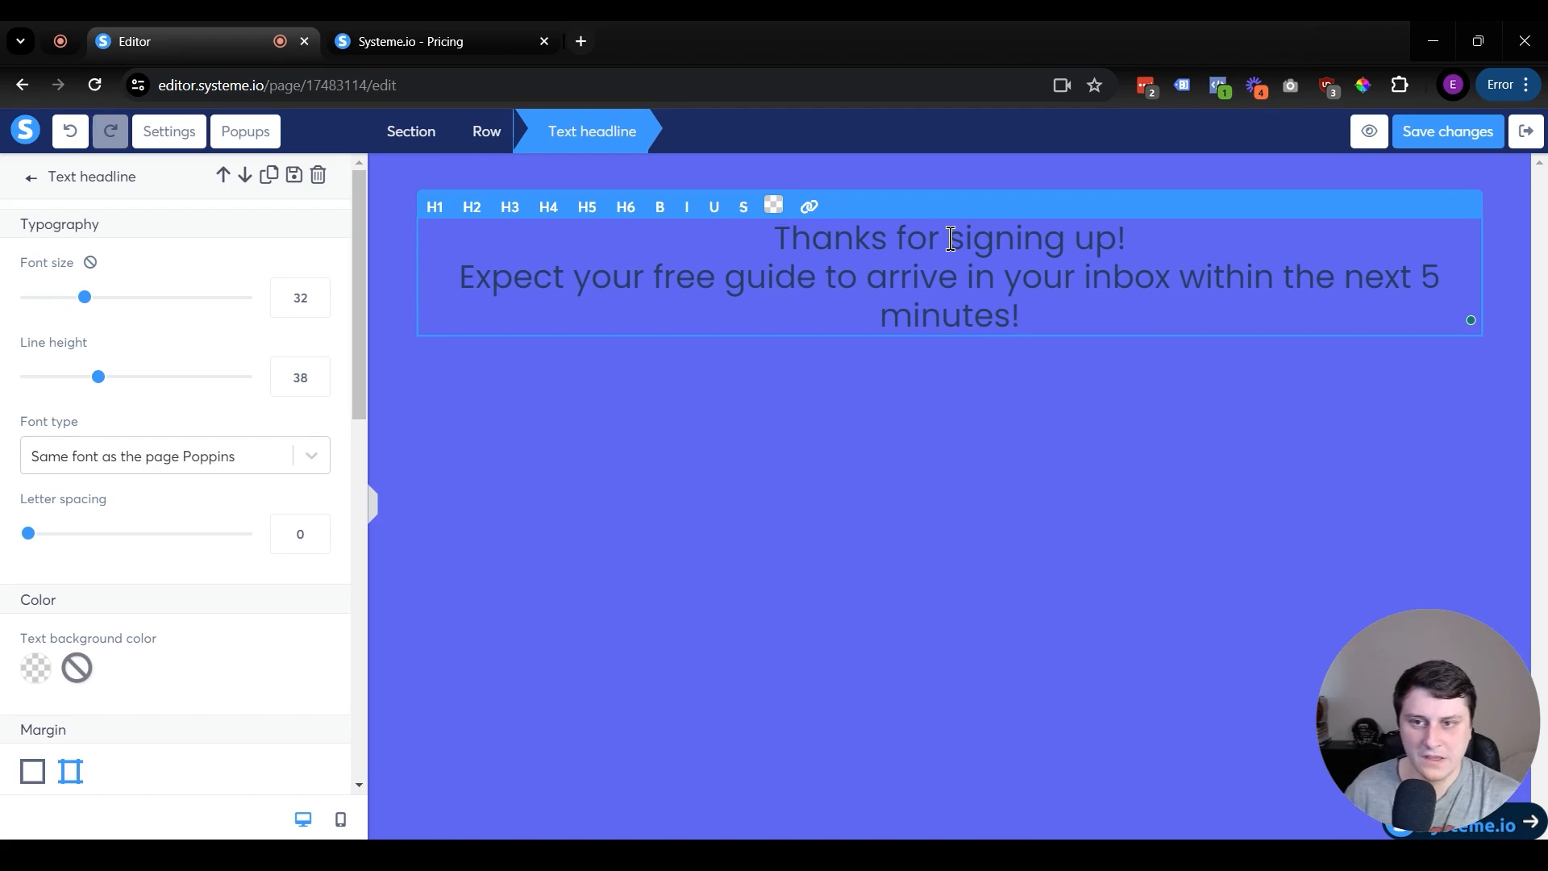
click(843, 409)
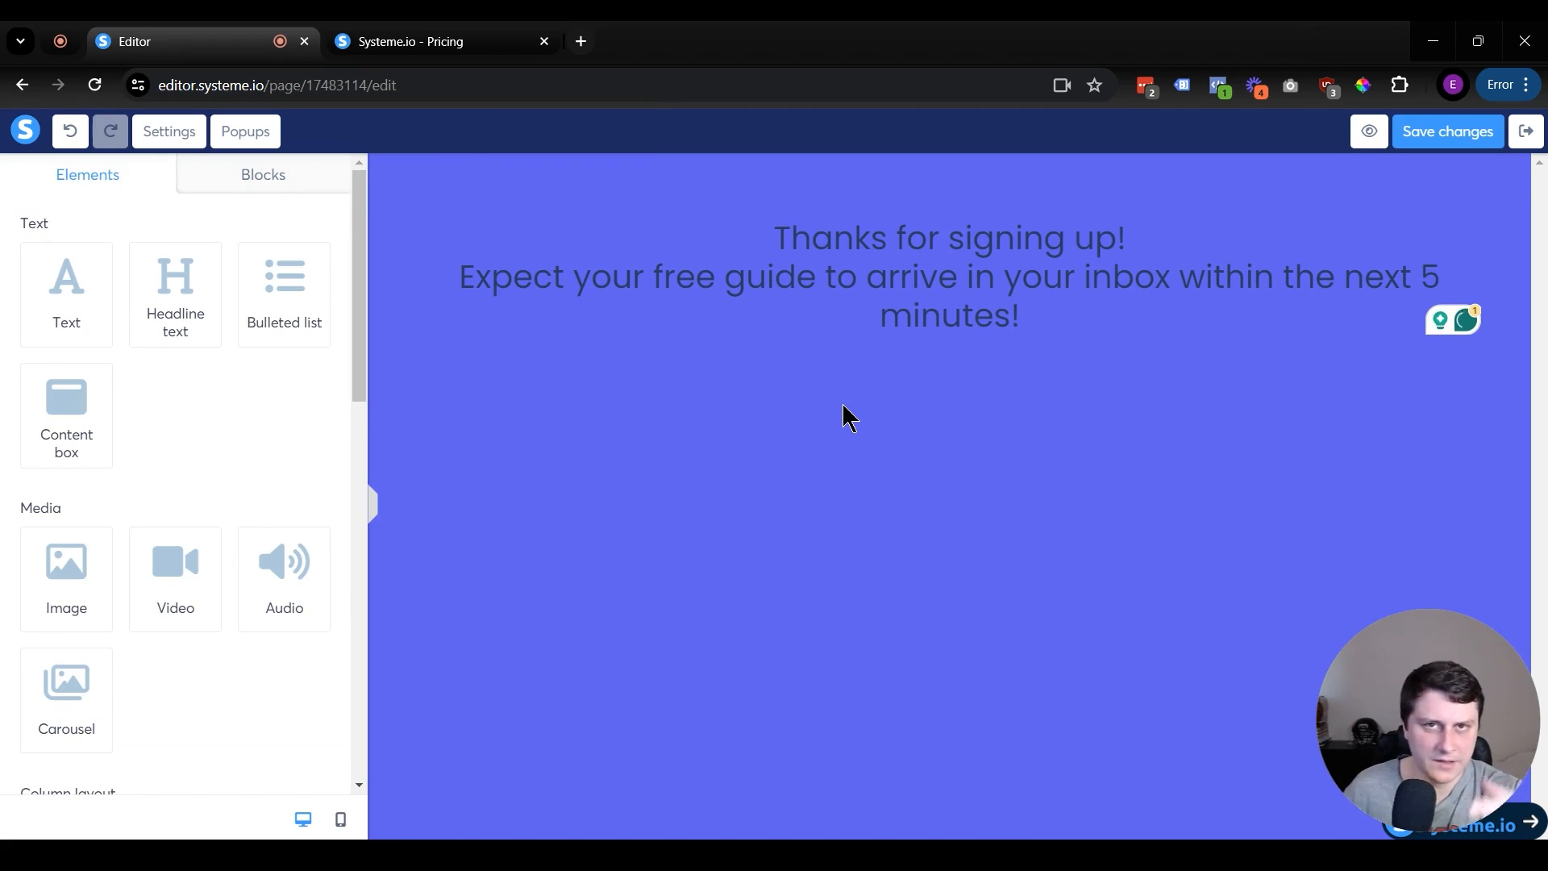
Step: Change the color of the entire thank-you headline text to white
double_click(963, 242)
key(ctrl+a)
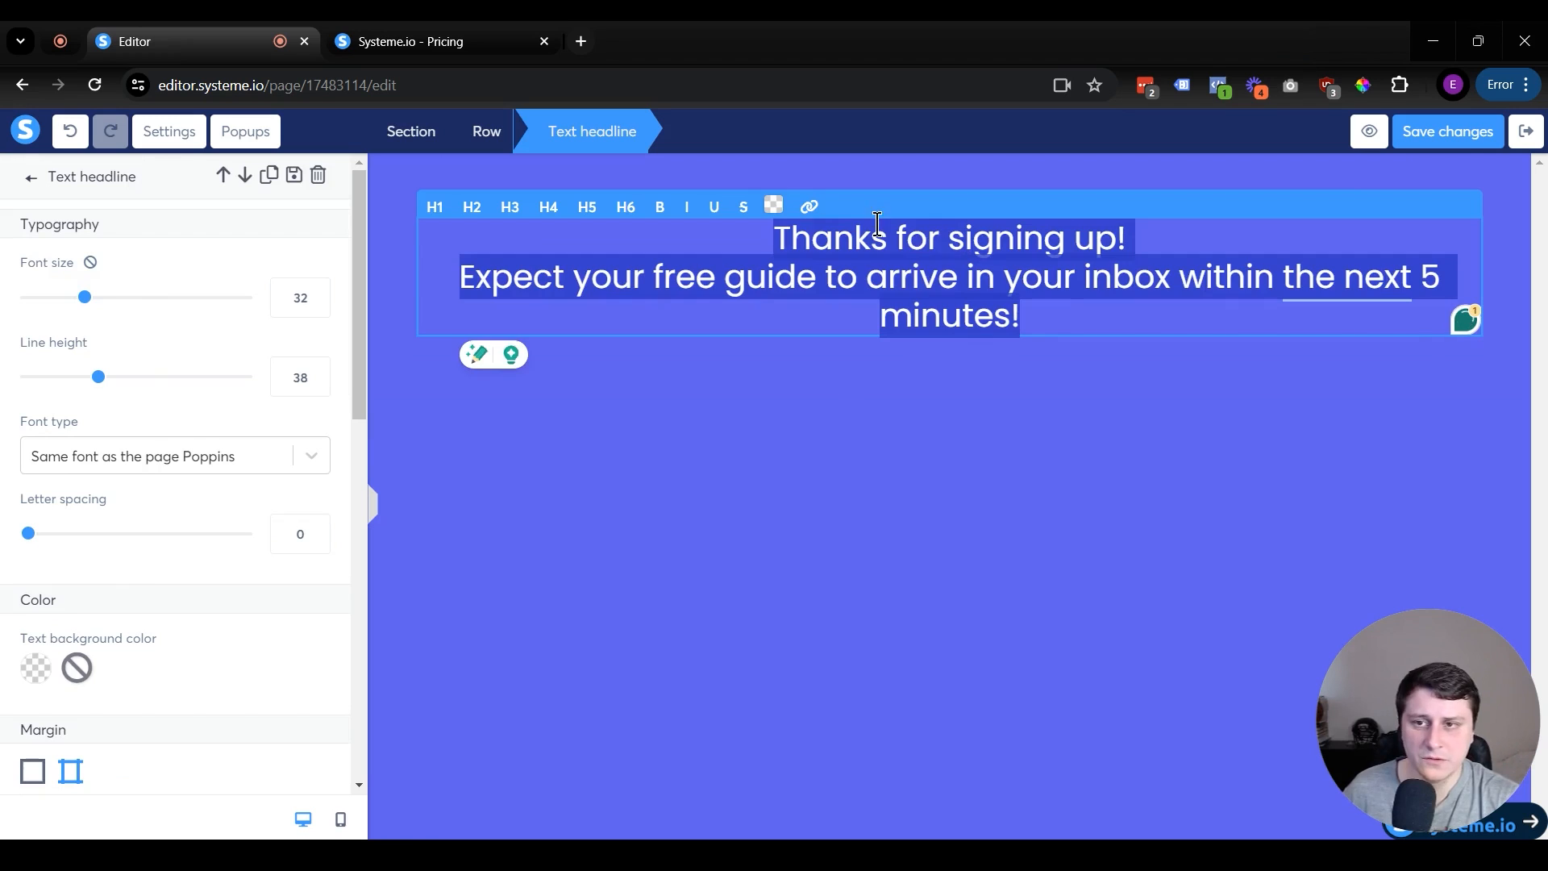
click(773, 205)
click(940, 524)
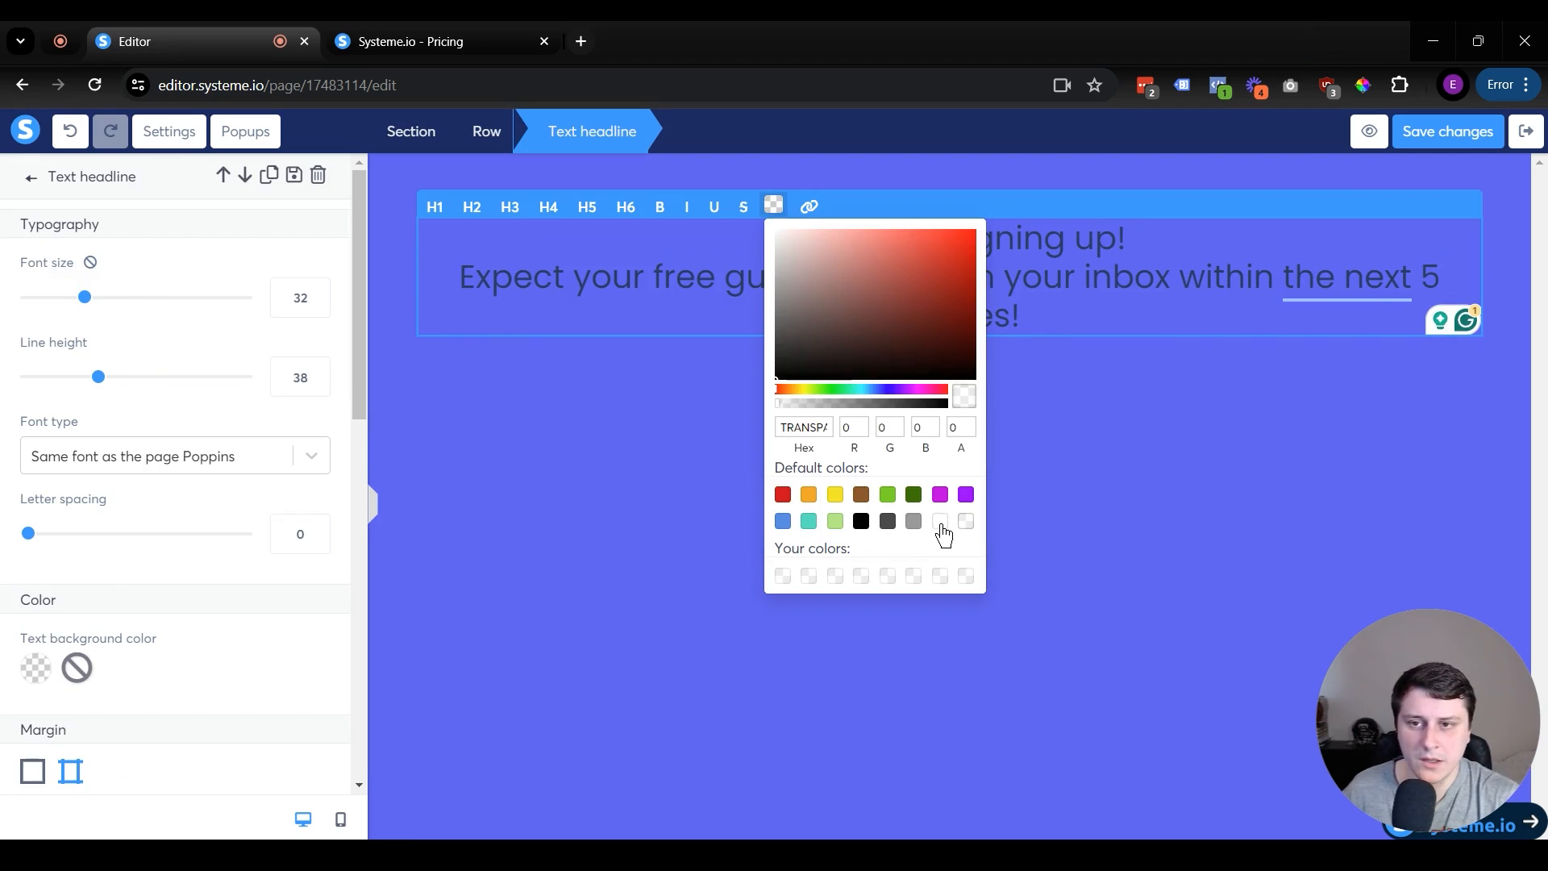
click(1113, 432)
Step: Make the whole thank-you headline bold, then save the page and exit the editor
triple_click(996, 262)
click(996, 262)
triple_click(996, 262)
key(ctrl+b)
click(1048, 555)
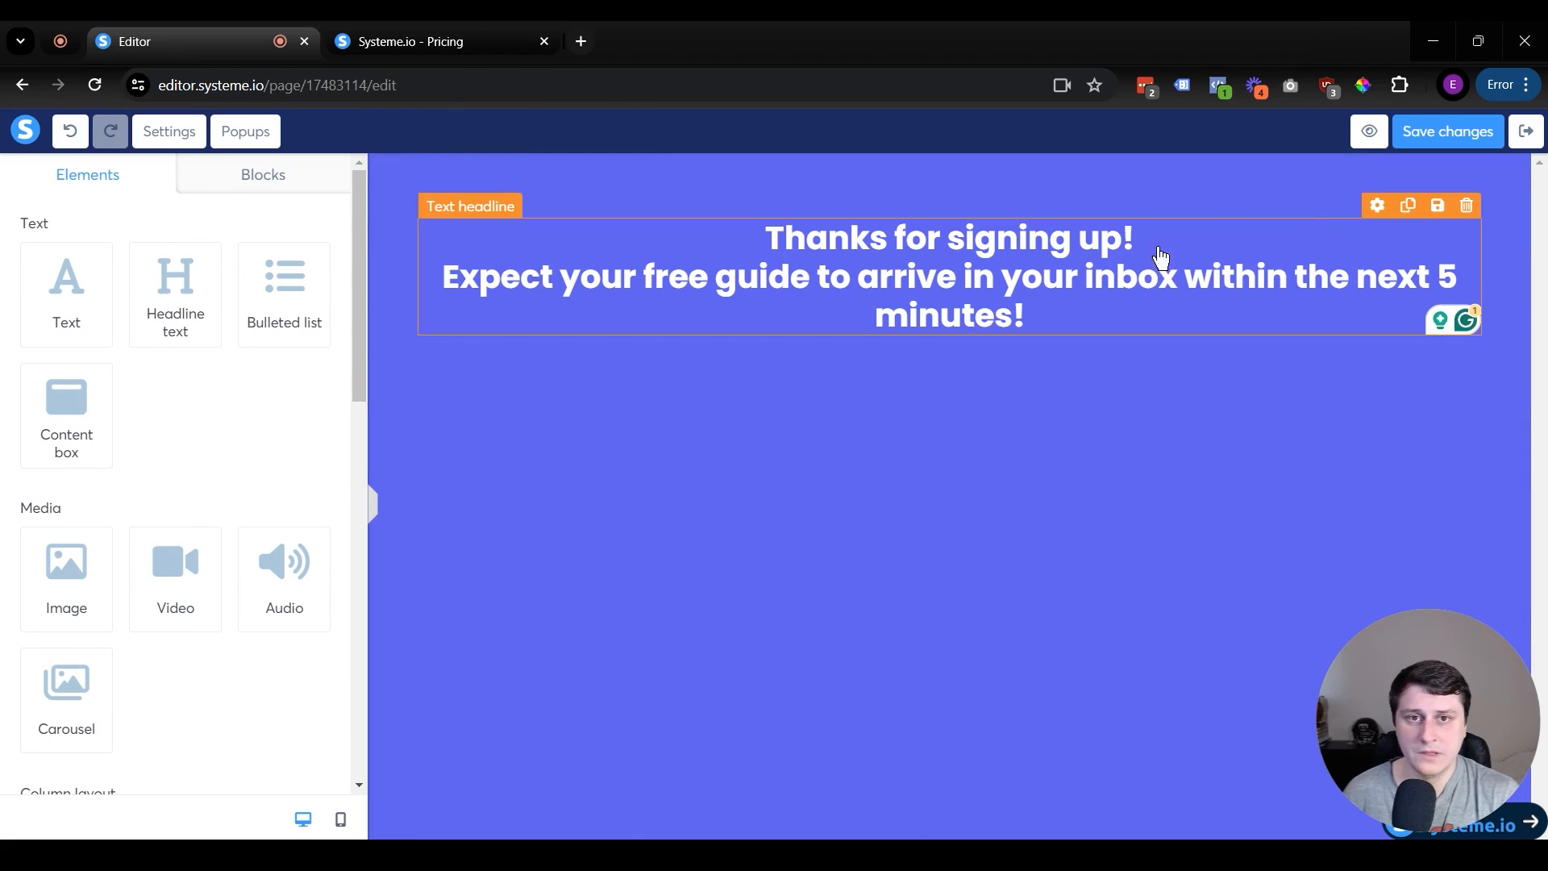
click(1458, 136)
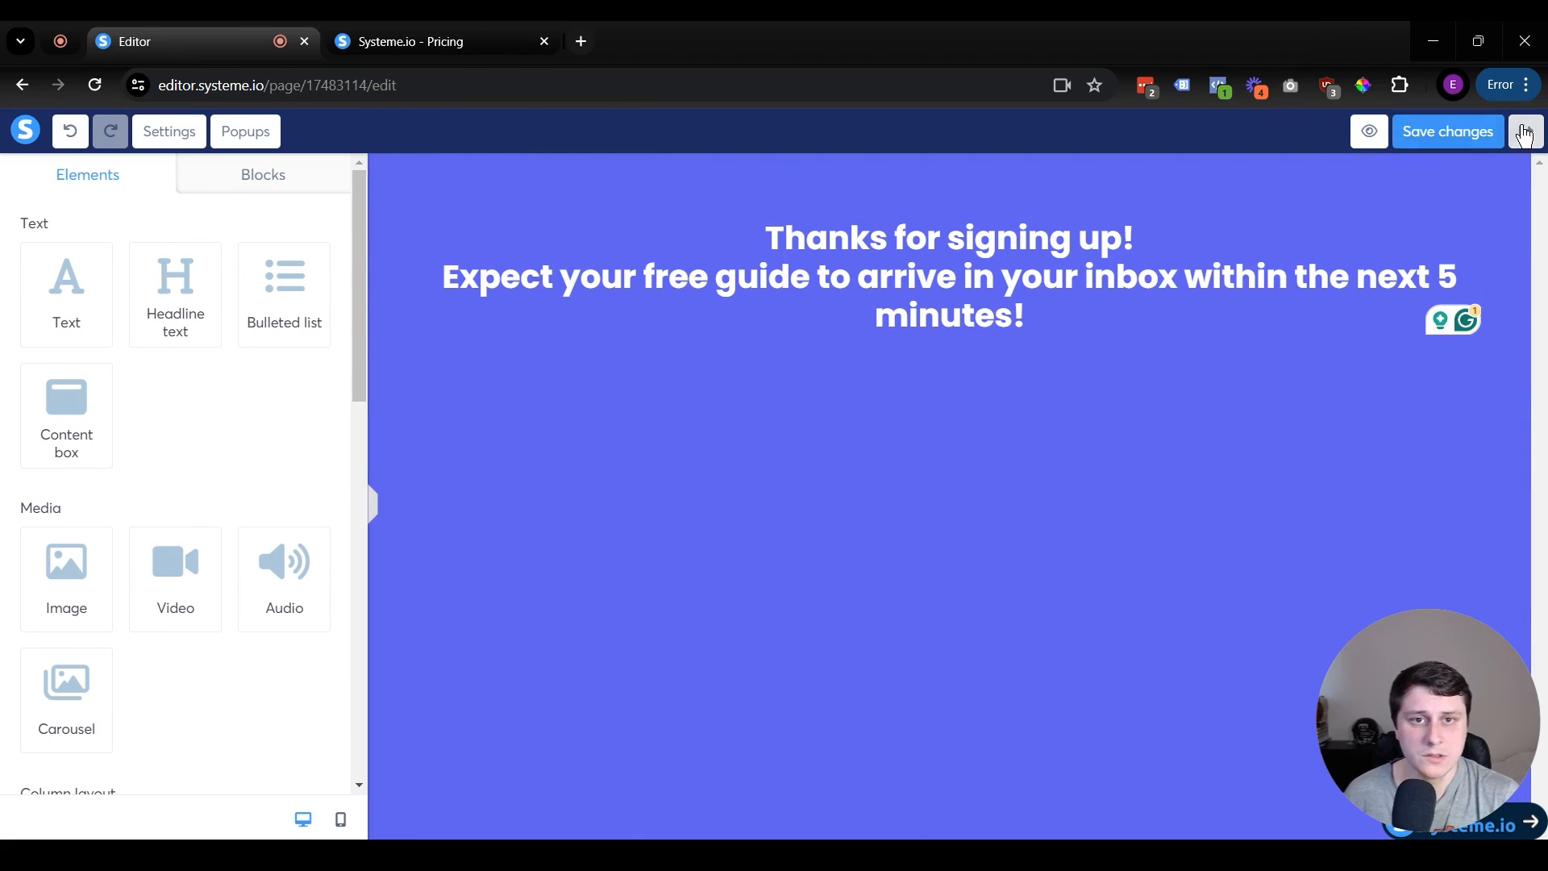
click(1525, 131)
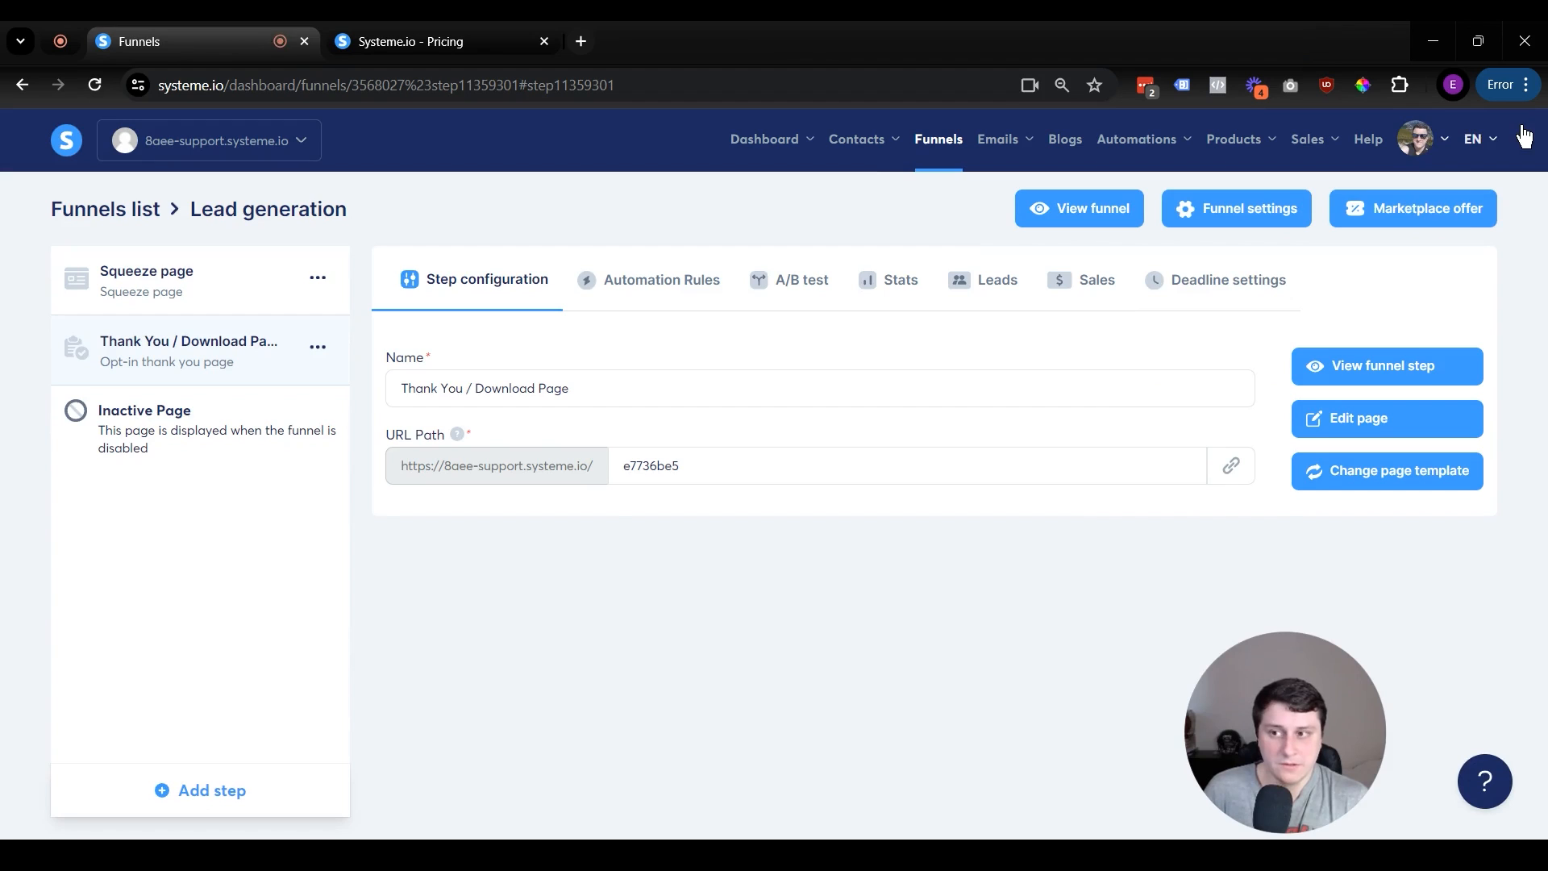
Step: Reopen the thank-you page for editing and add a button below the headline
click(1326, 434)
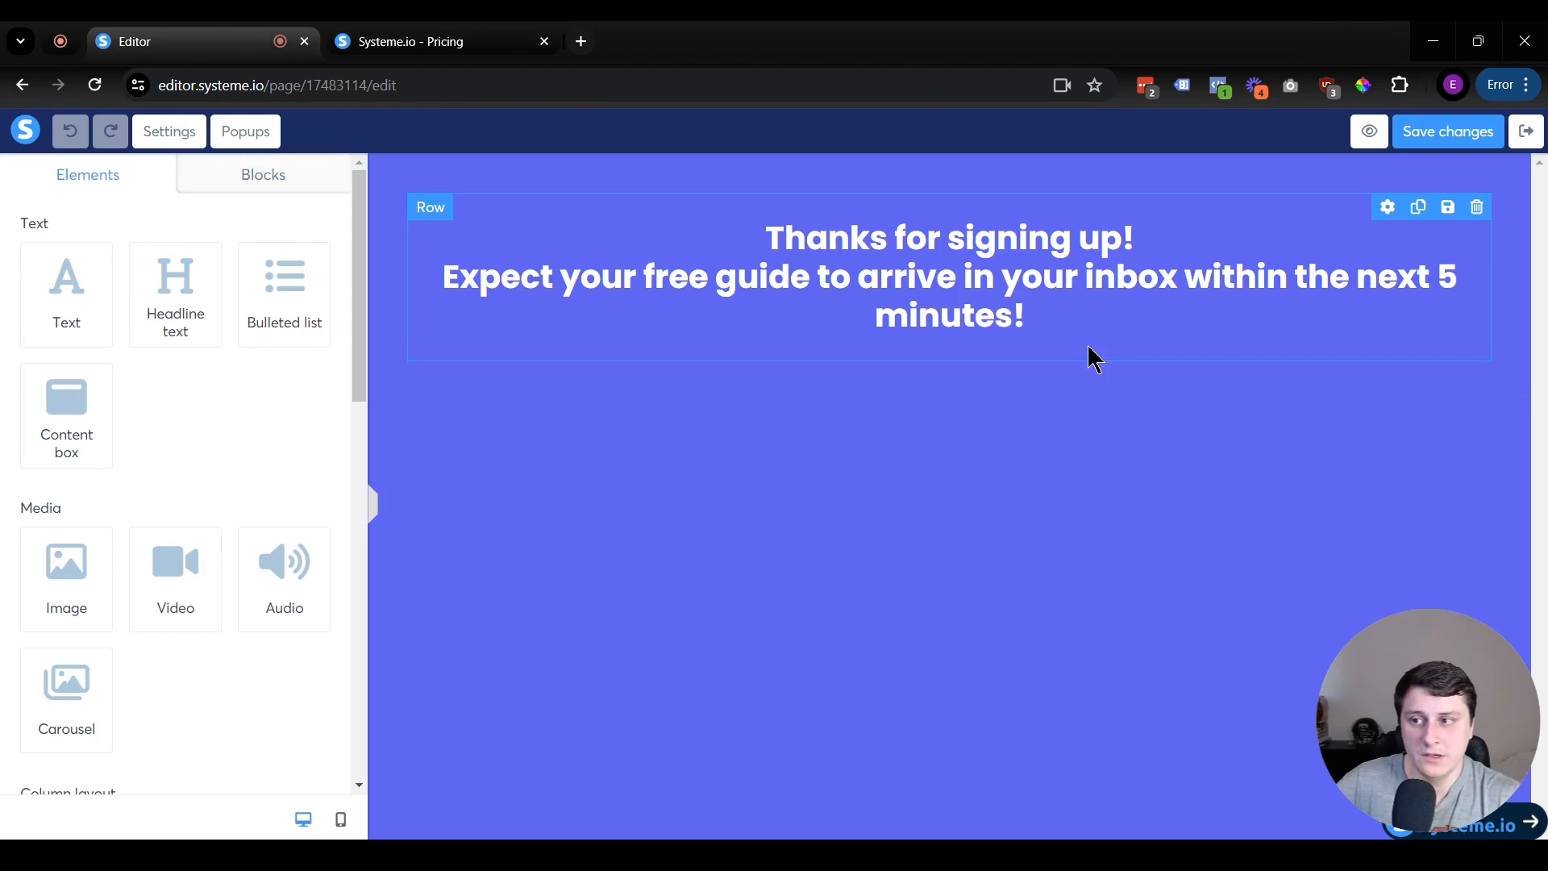
scroll(97, 467, down, 7)
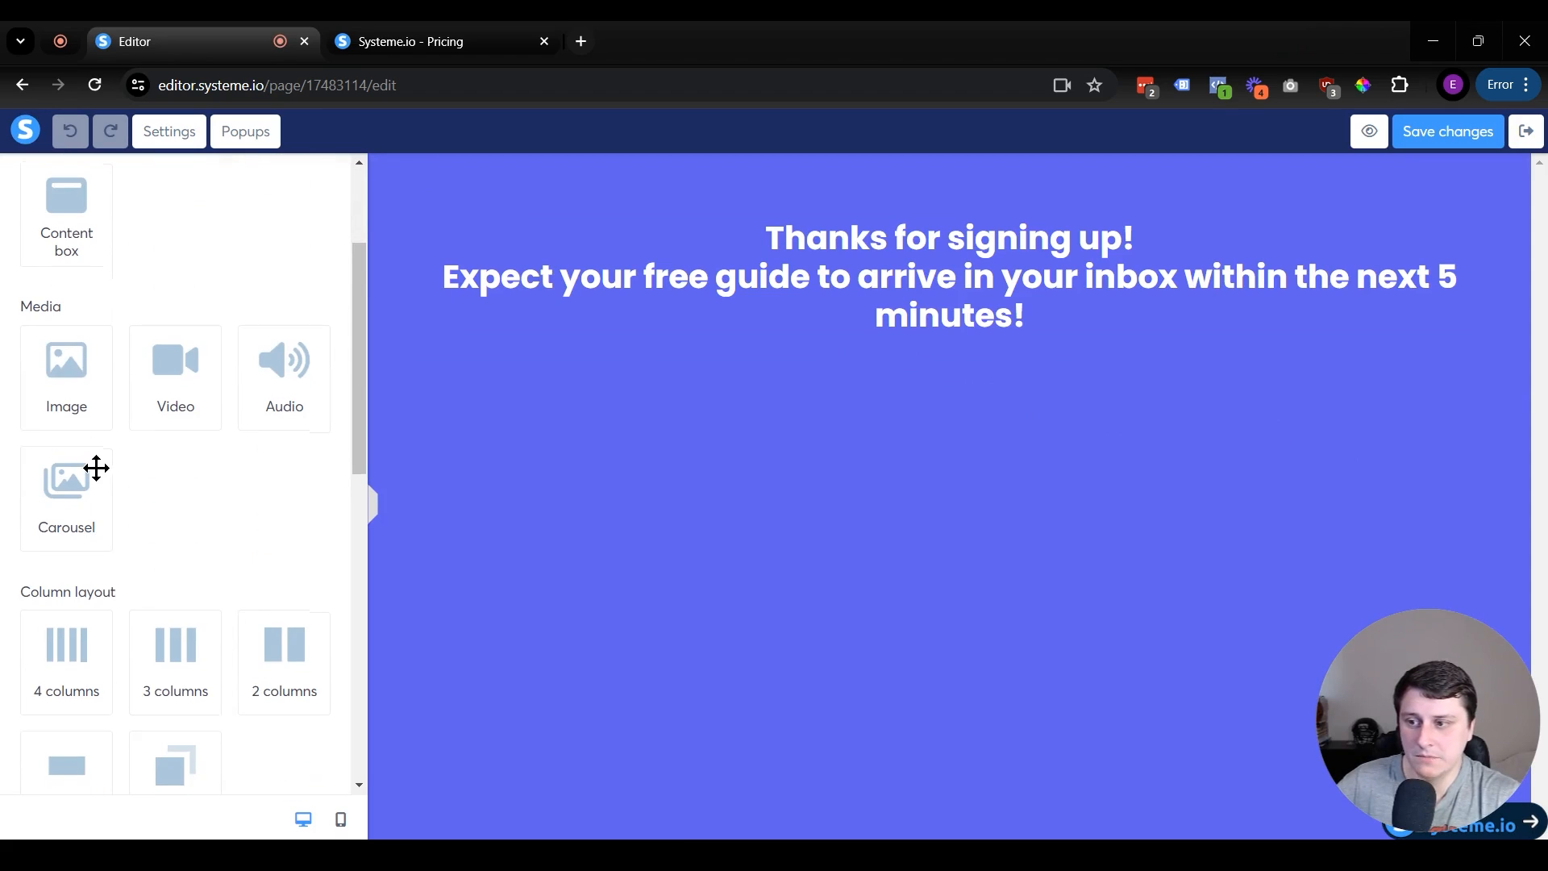
drag(174, 531, 1014, 355)
click(991, 452)
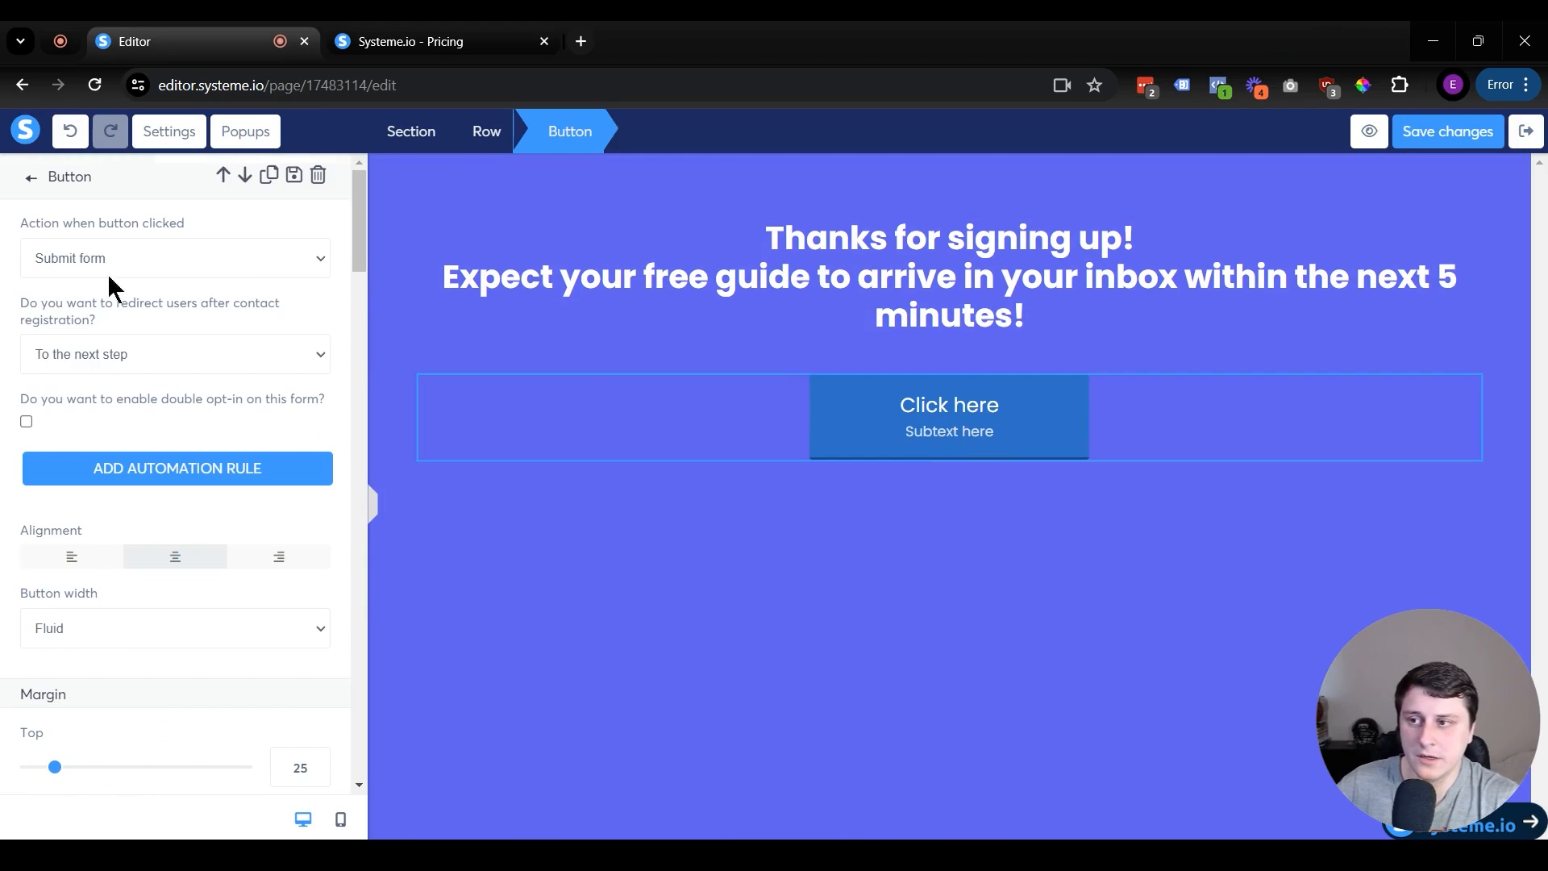
Step: Try Open URL as the new button's action
click(78, 259)
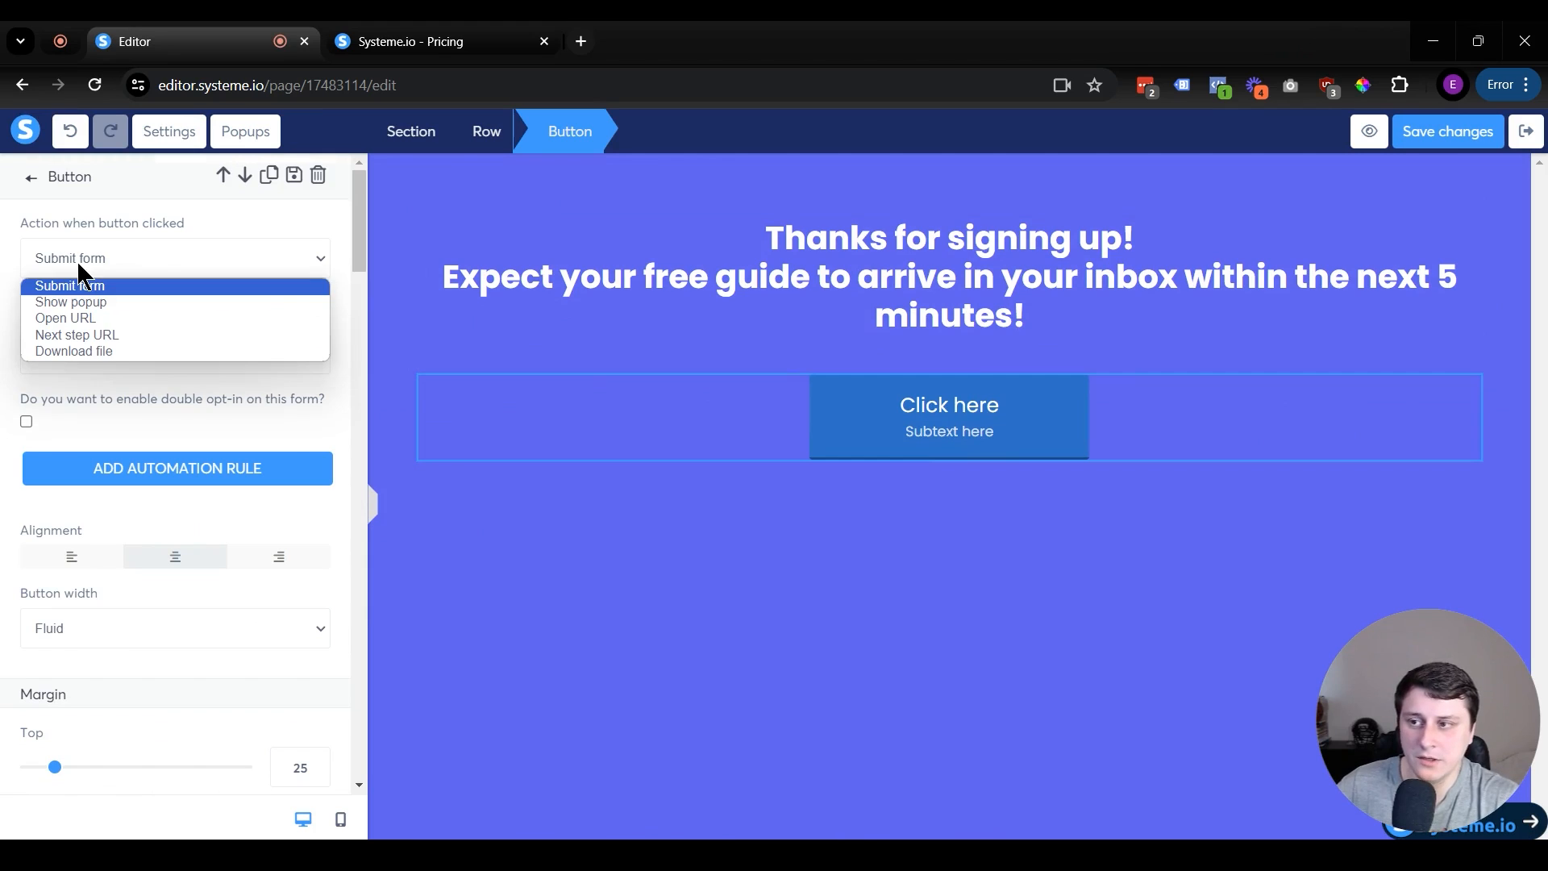
click(92, 316)
click(119, 340)
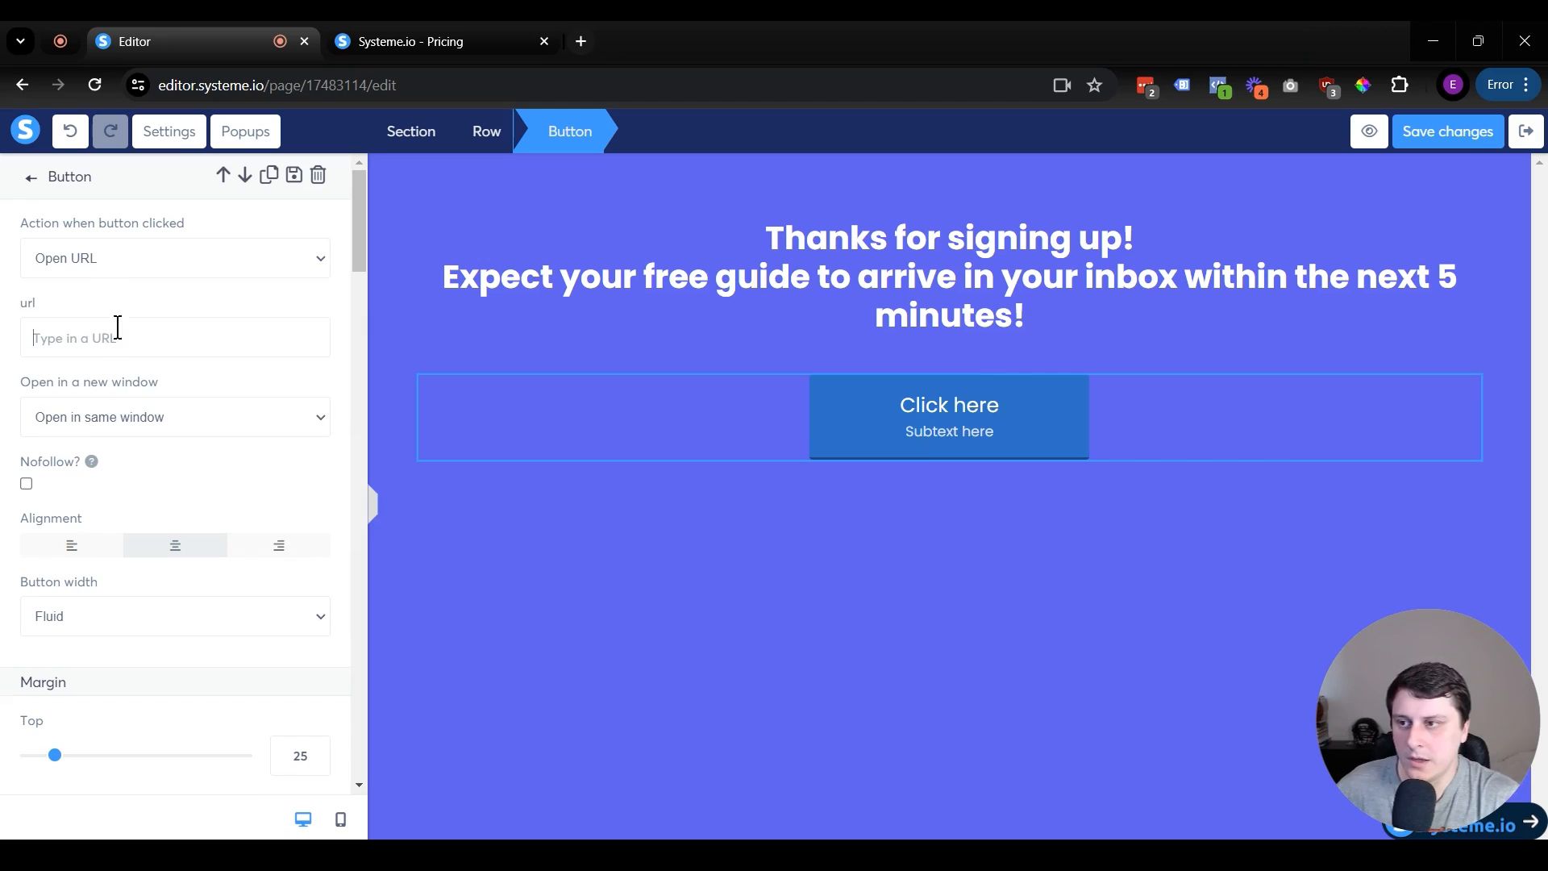
Step: Set the button's action to Download file and view the file upload options without choosing a file
click(99, 252)
click(108, 351)
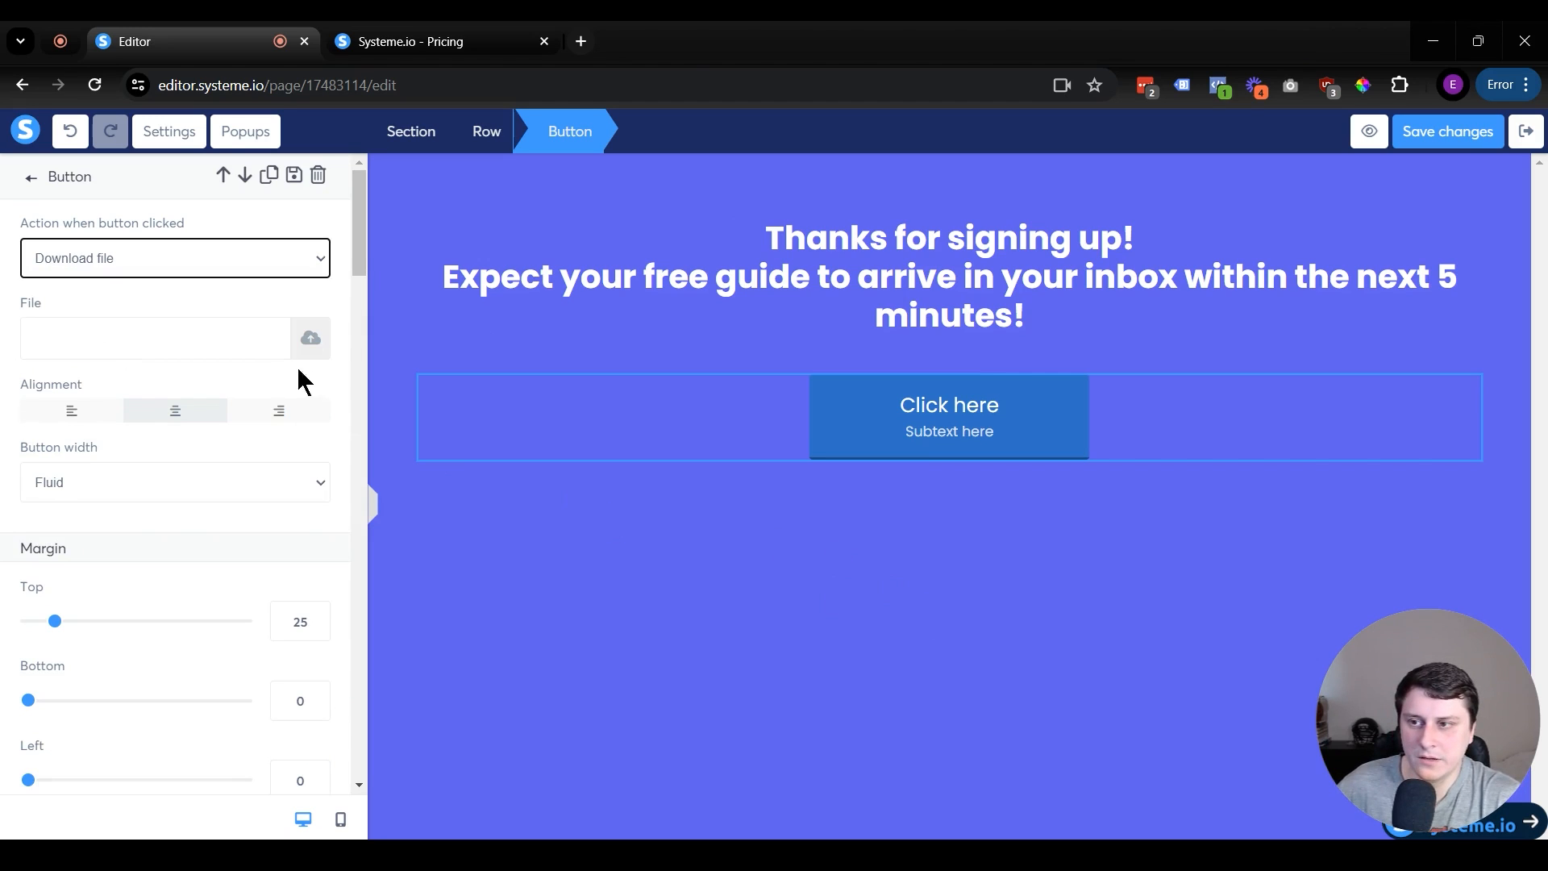
click(311, 338)
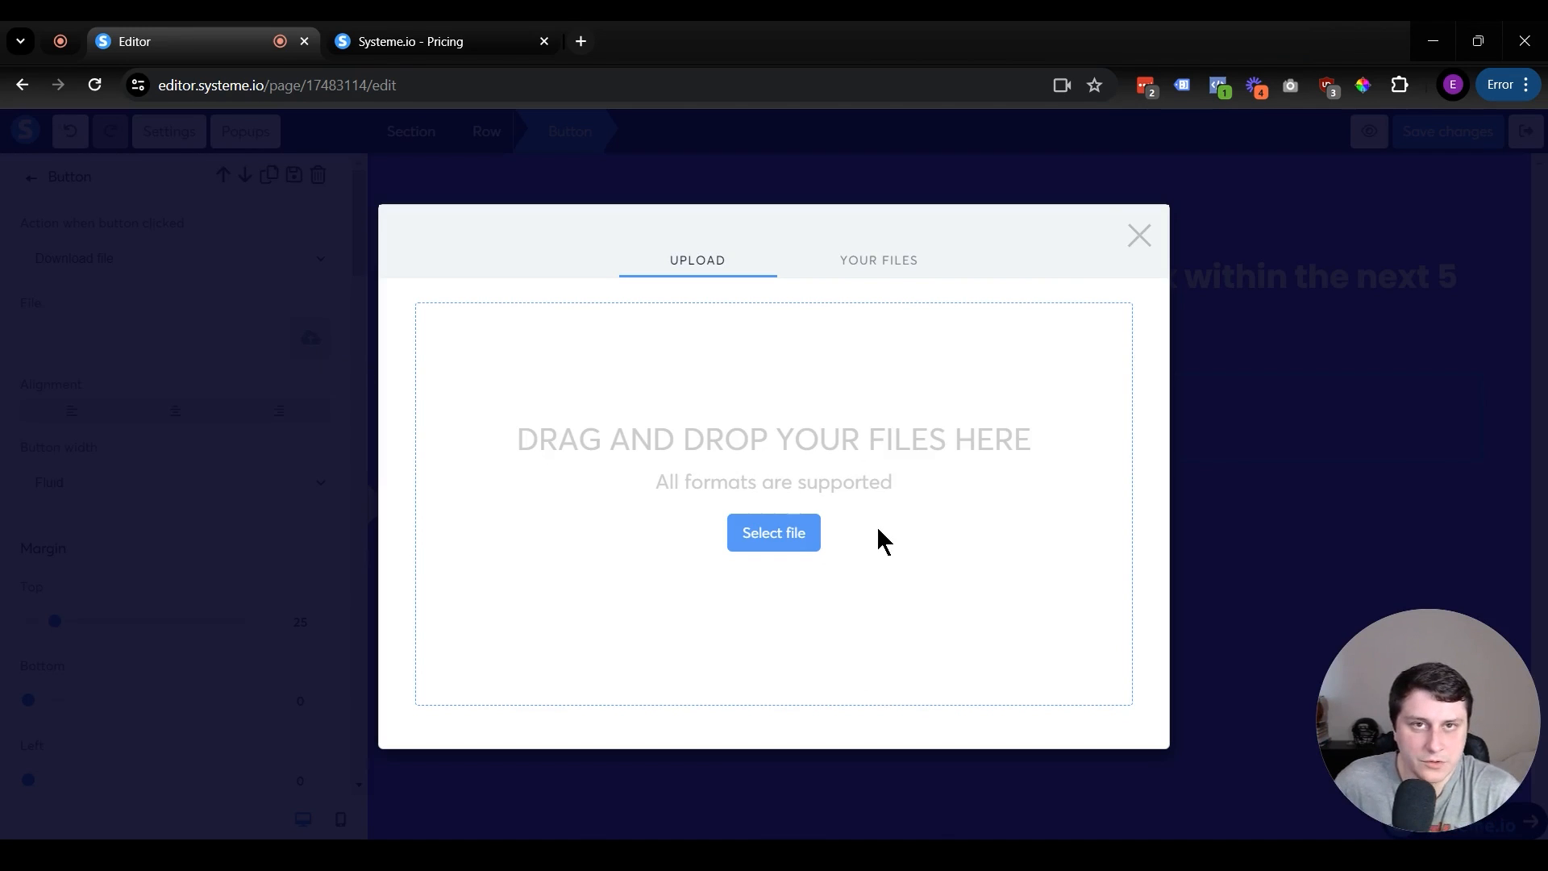
click(1138, 236)
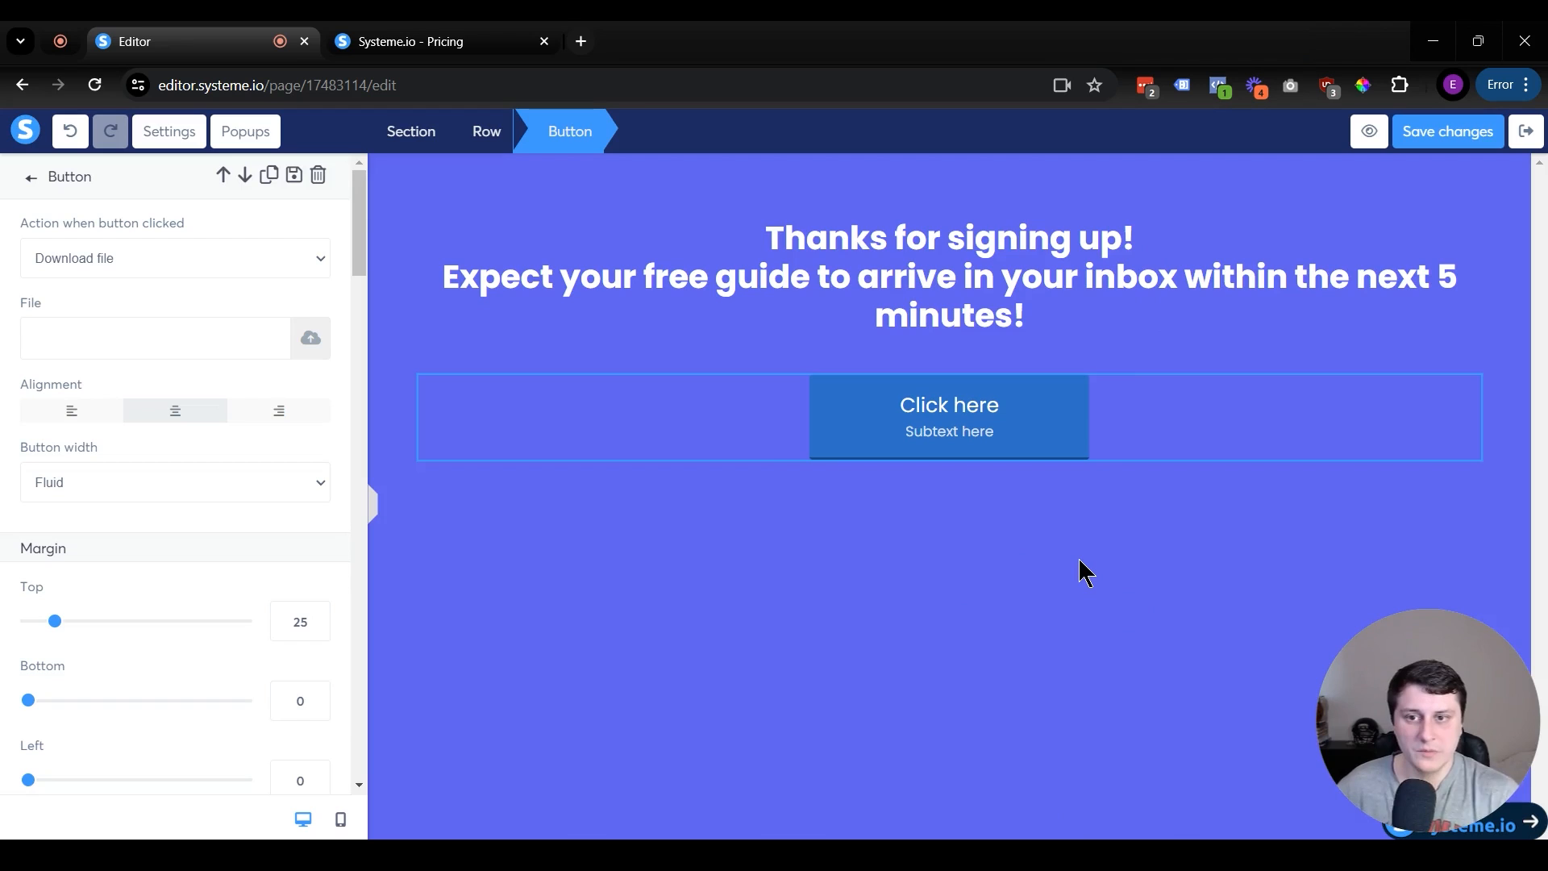
click(1148, 533)
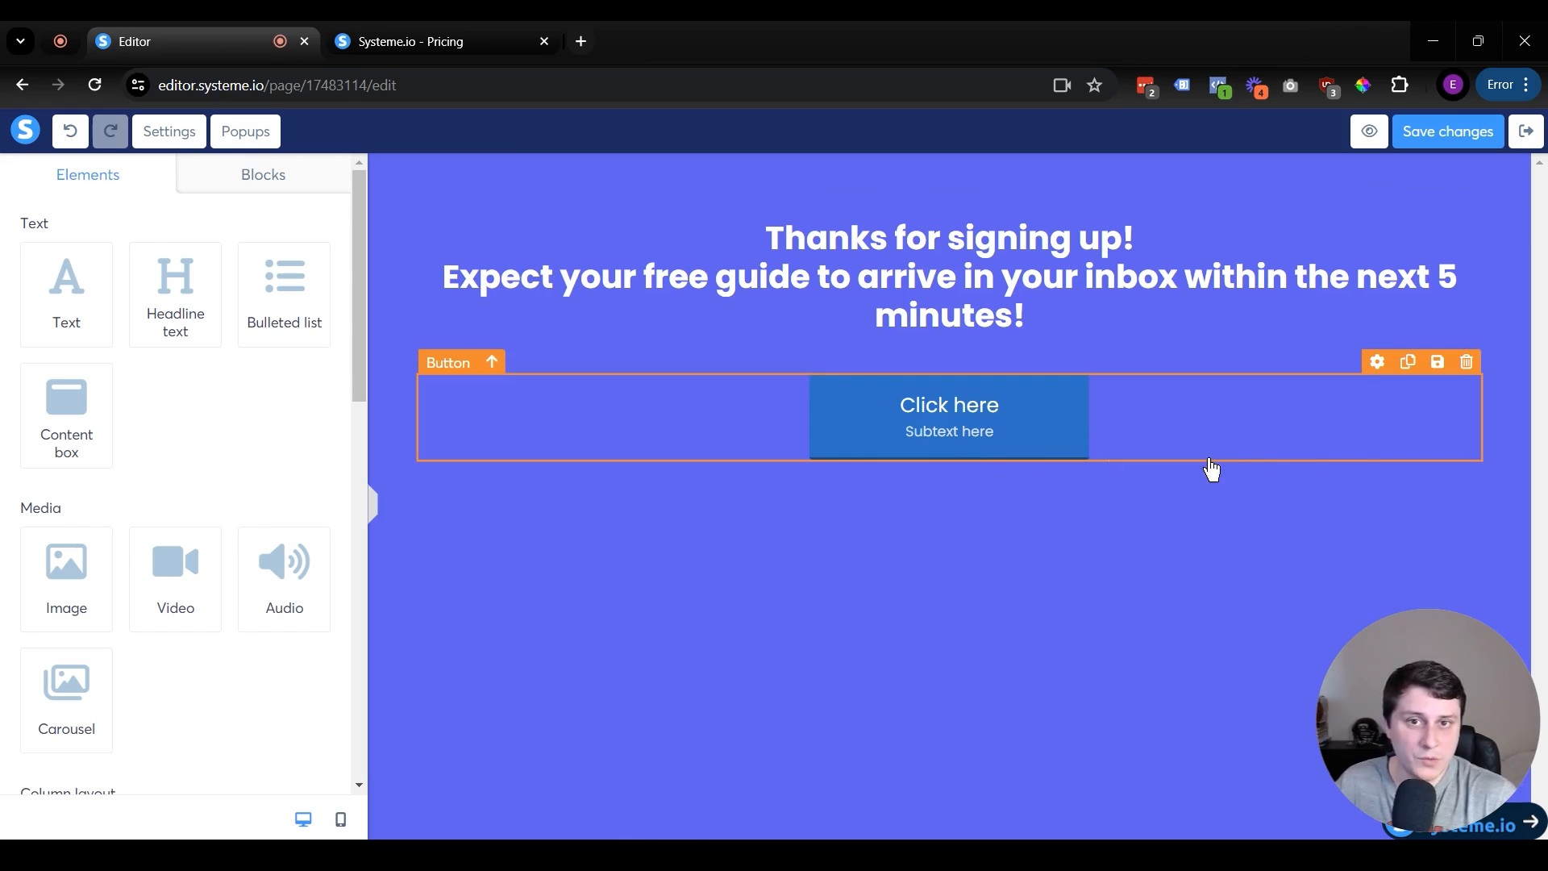
Step: Change the button's text to "Download my free guide here" and clear its subtext
click(1039, 420)
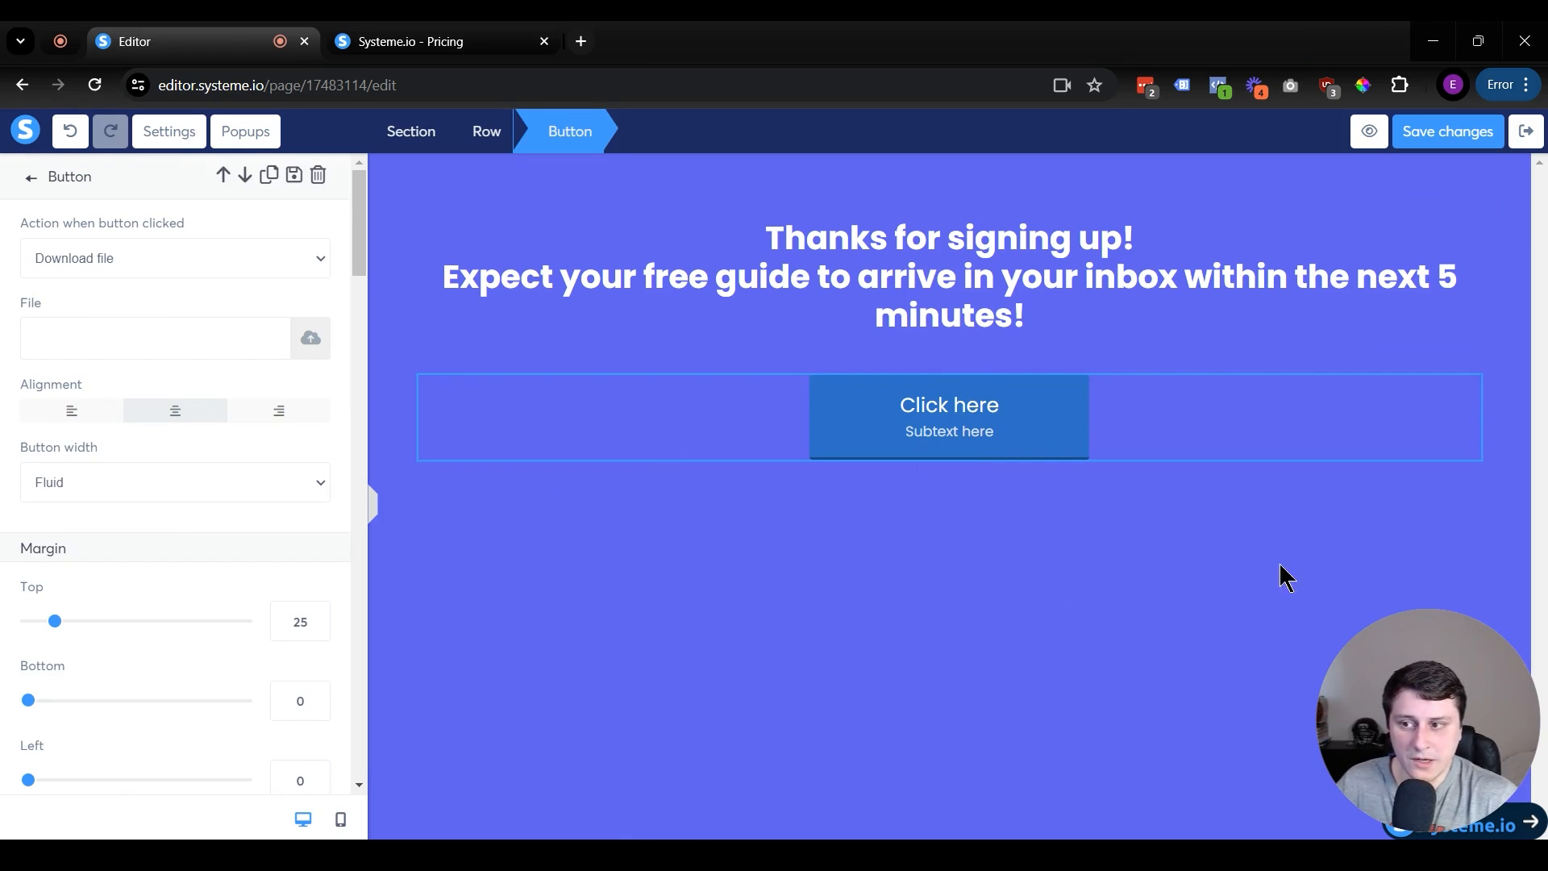
scroll(162, 630, down, 10)
scroll(161, 645, down, 1)
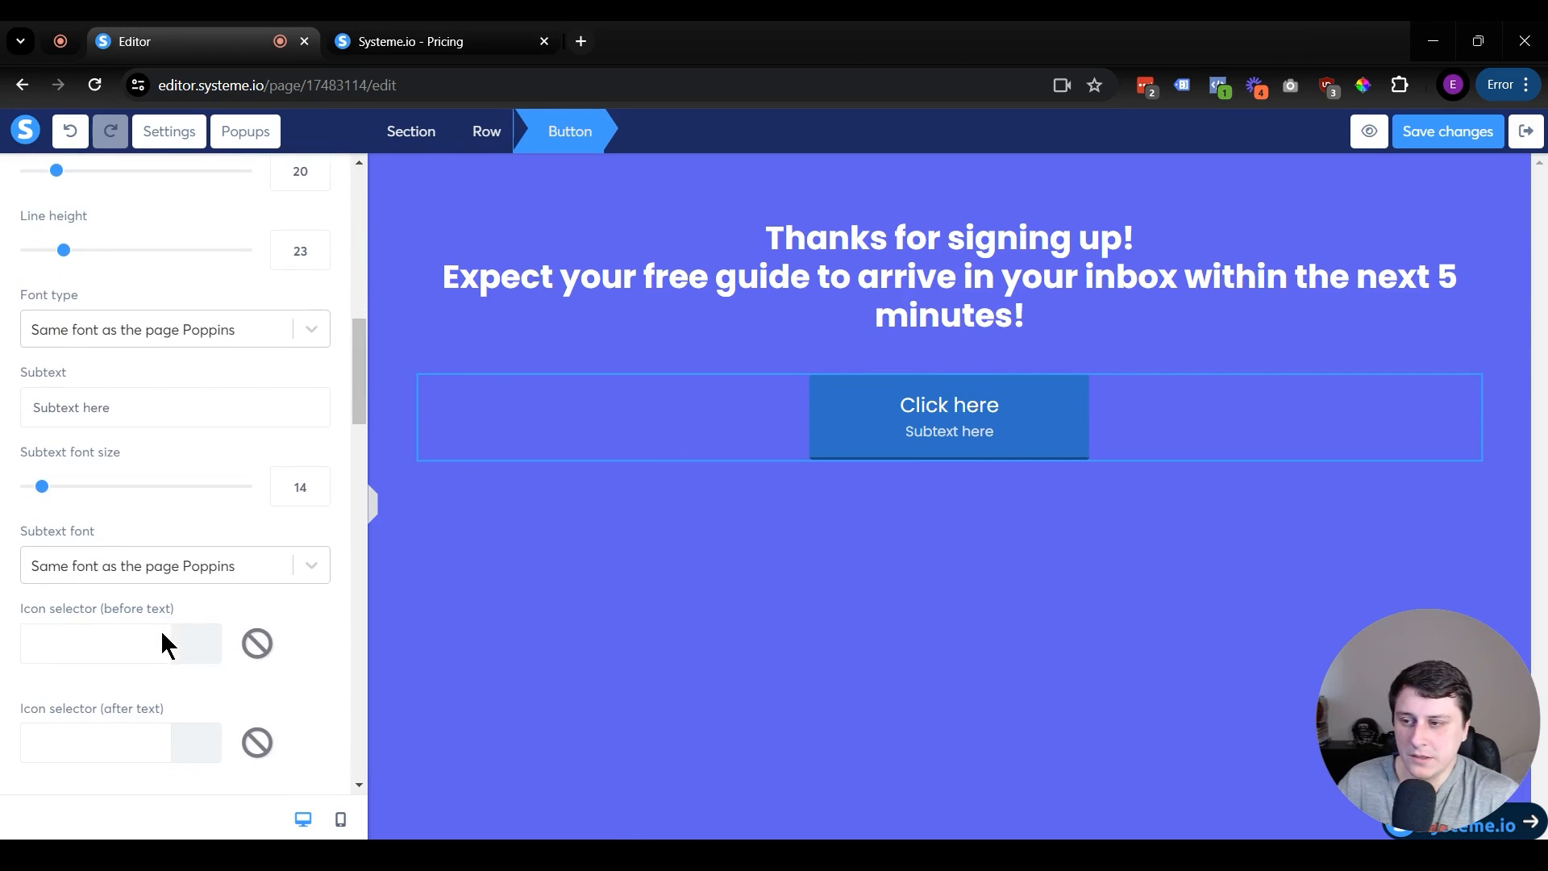
triple_click(121, 424)
scroll(48, 412, up, 2)
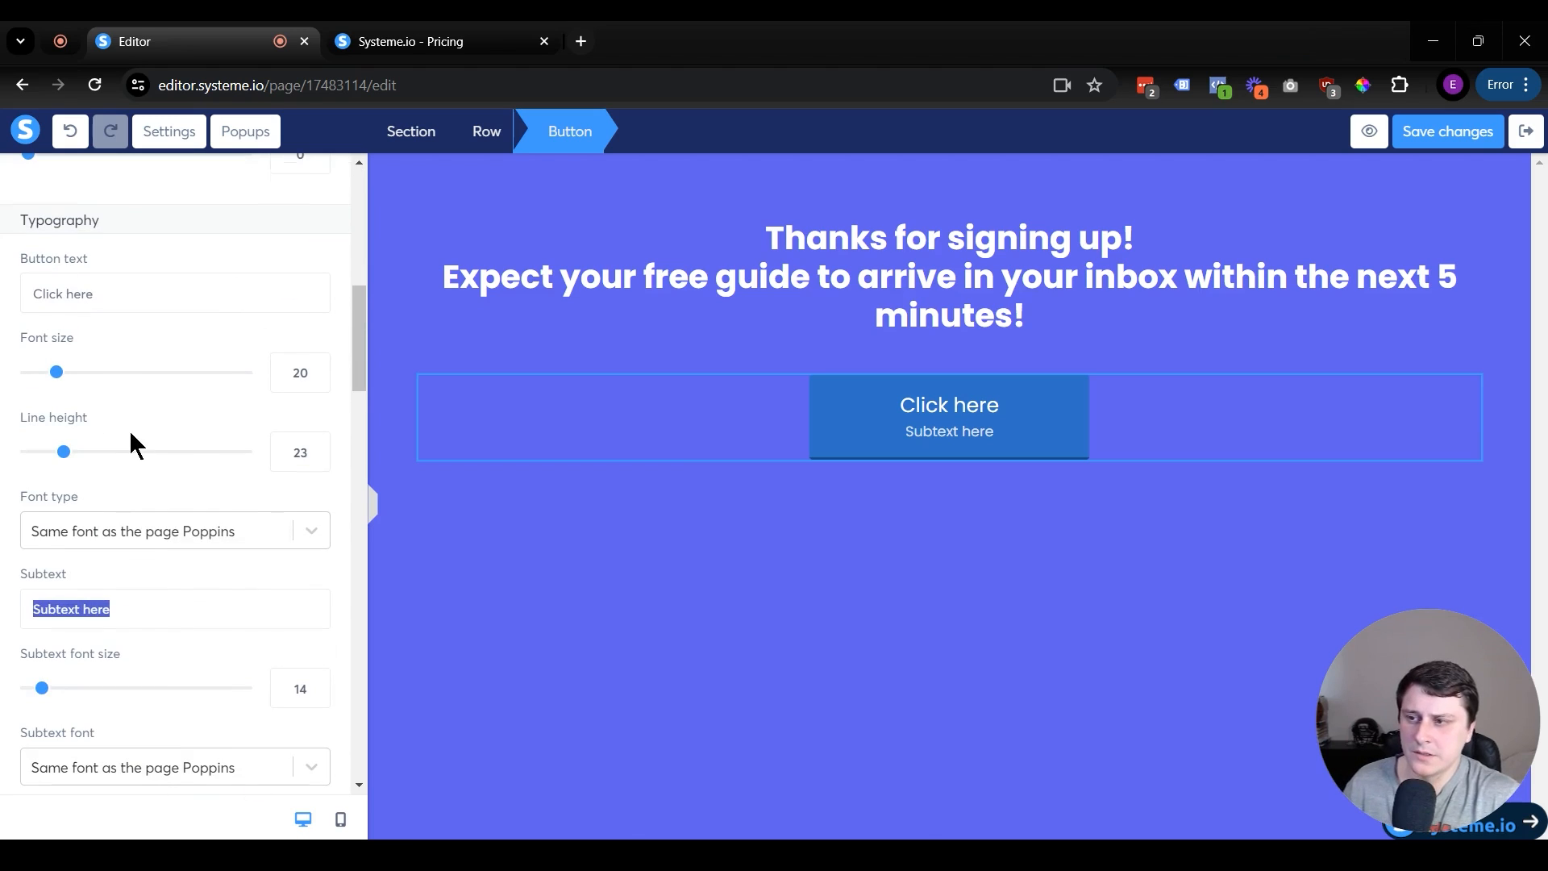
triple_click(92, 296)
text(Downl)
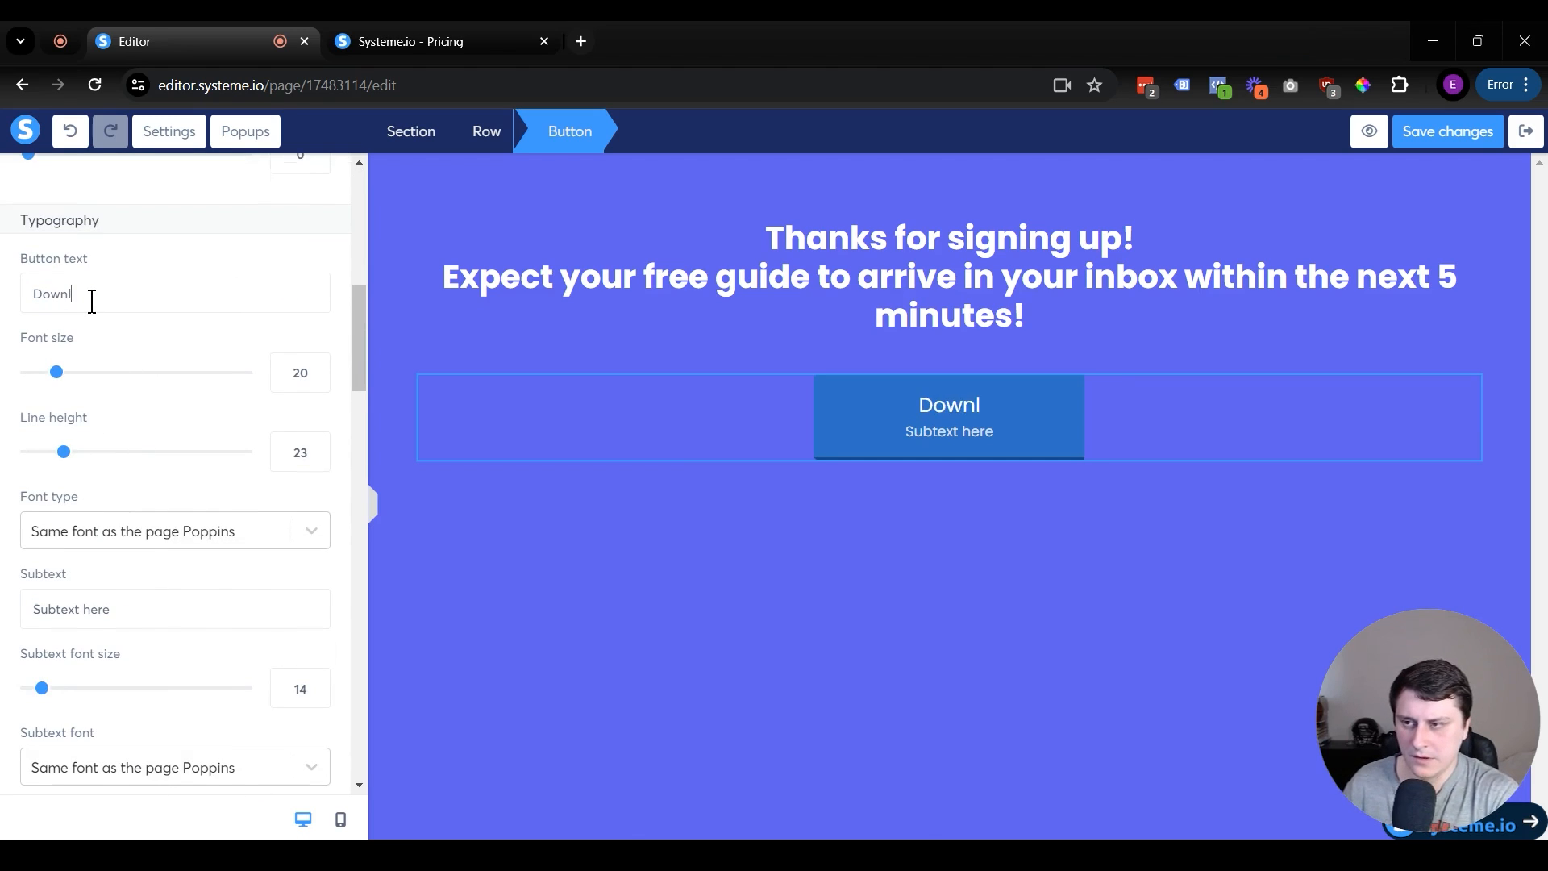
text(oad my free)
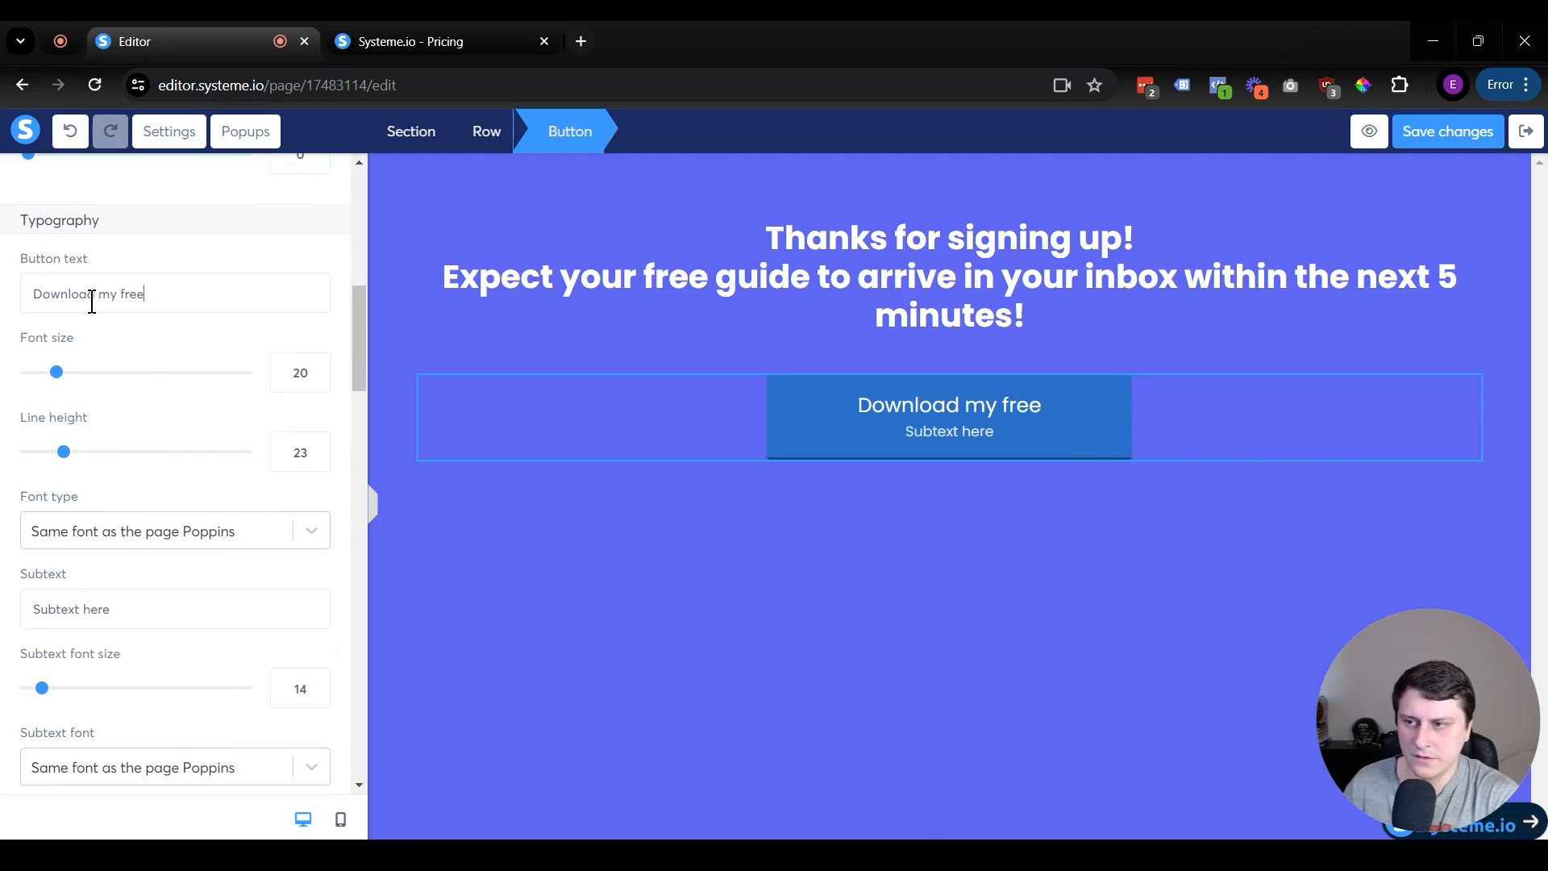
text( guide here)
triple_click(105, 596)
key(BackSpace)
click(1095, 573)
Step: Set the download button's background color to the default yellow
click(1115, 432)
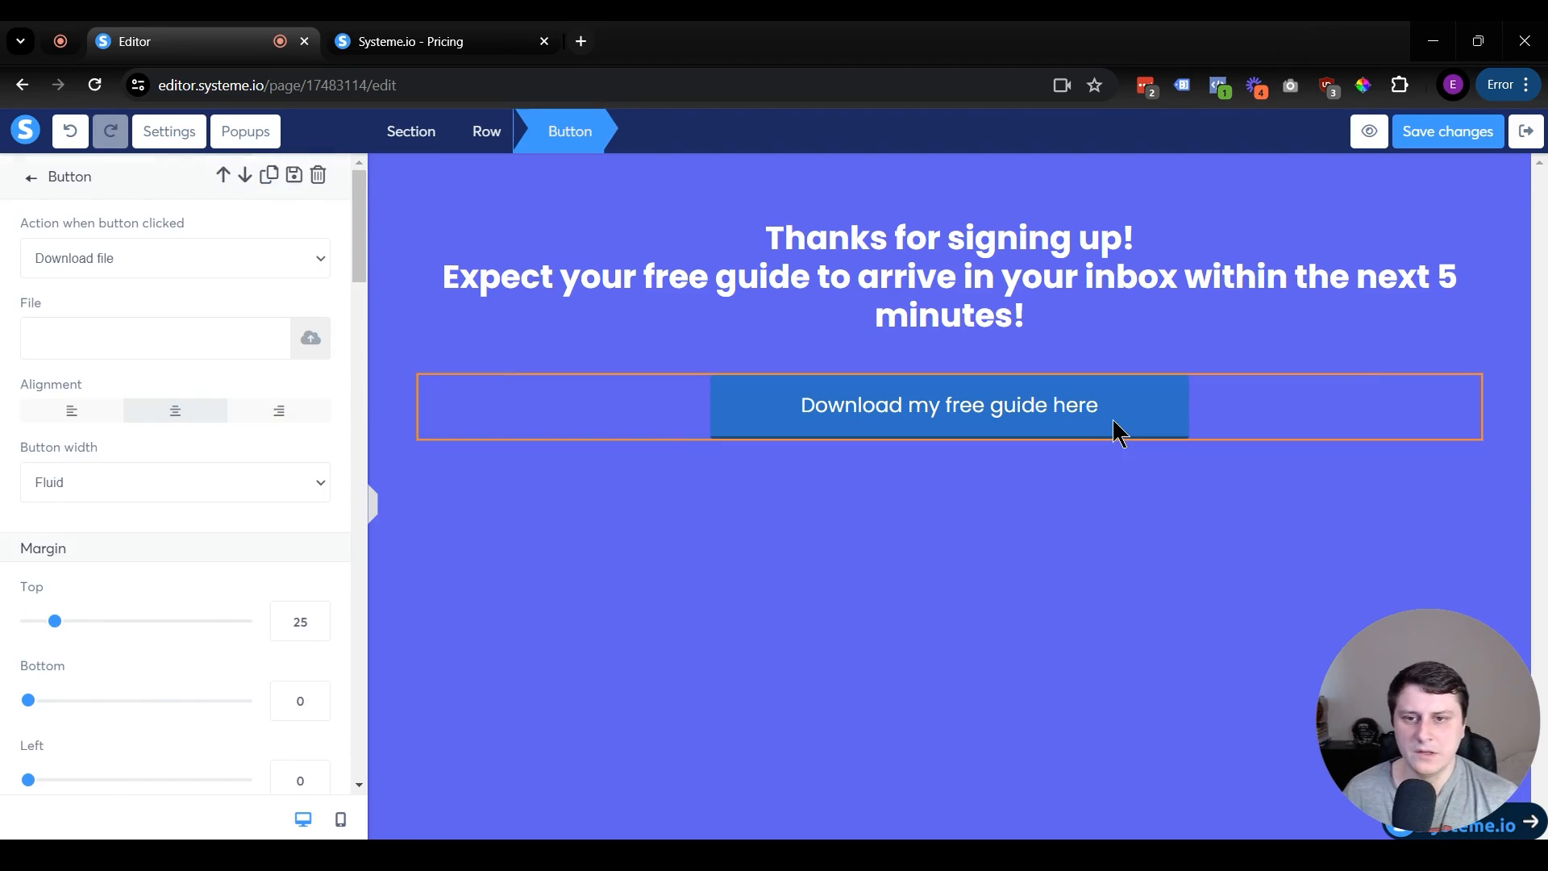
scroll(89, 621, down, 10)
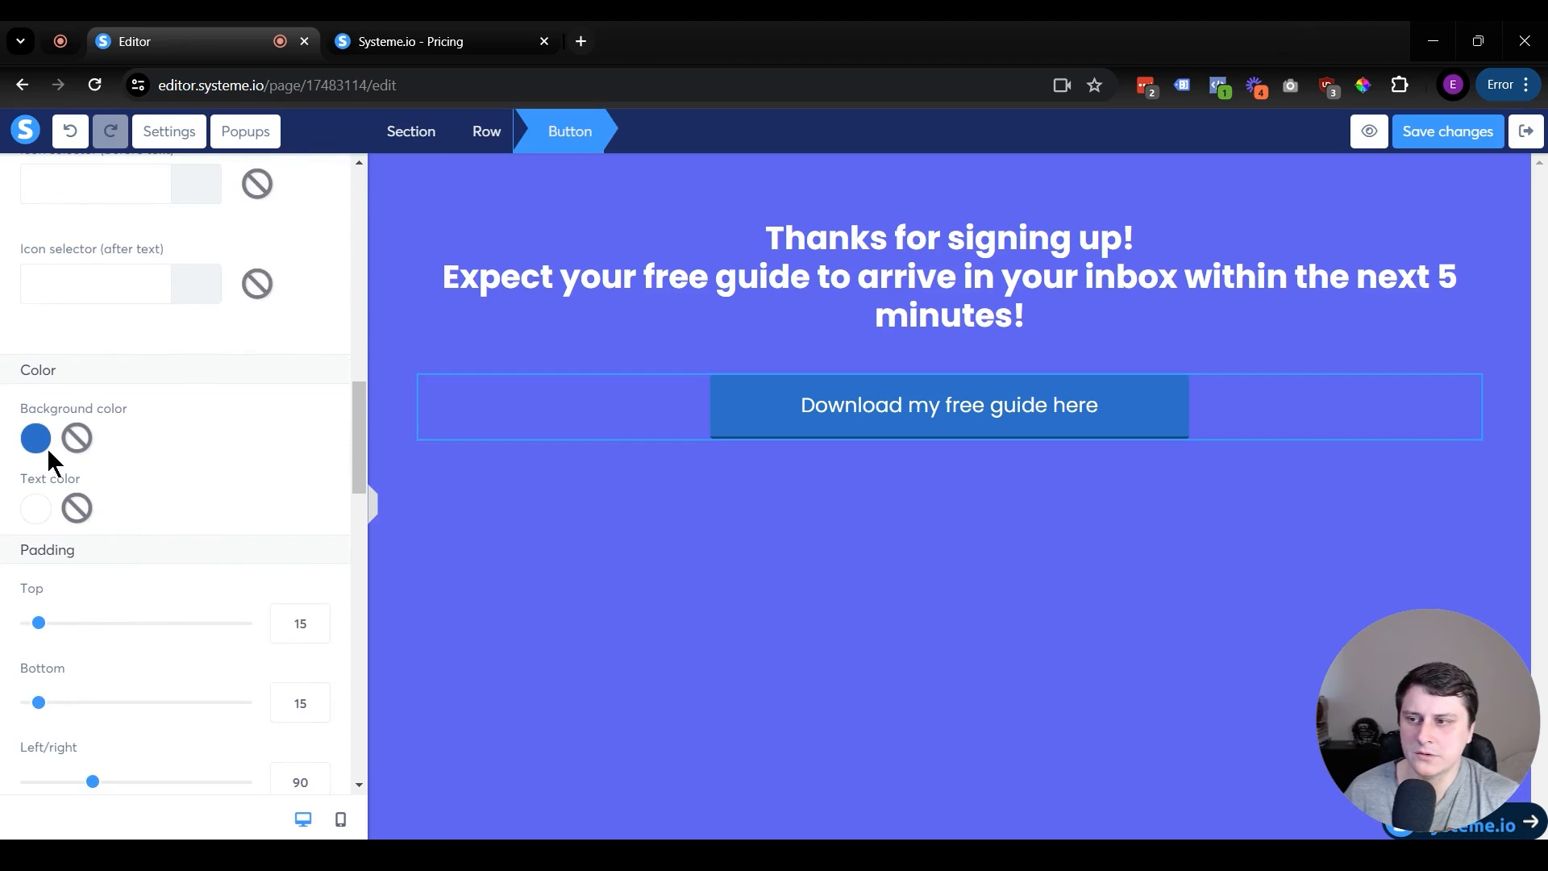
click(41, 442)
click(167, 553)
click(1524, 335)
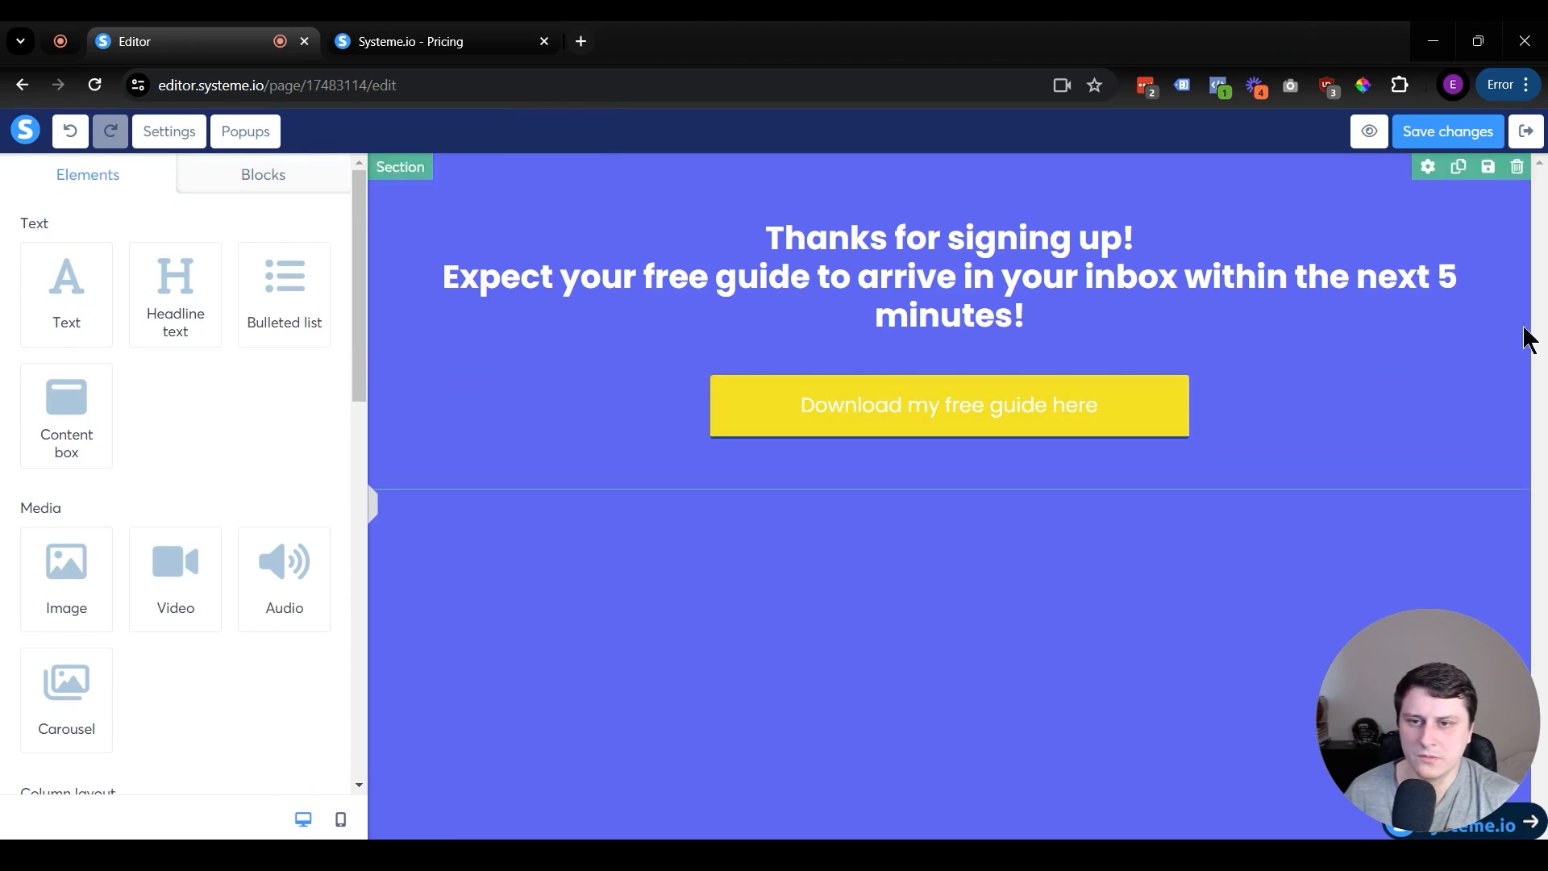
Step: Change the download button's text color to a dark default shade, save the thank-you page and exit the editor
click(923, 411)
scroll(134, 600, down, 10)
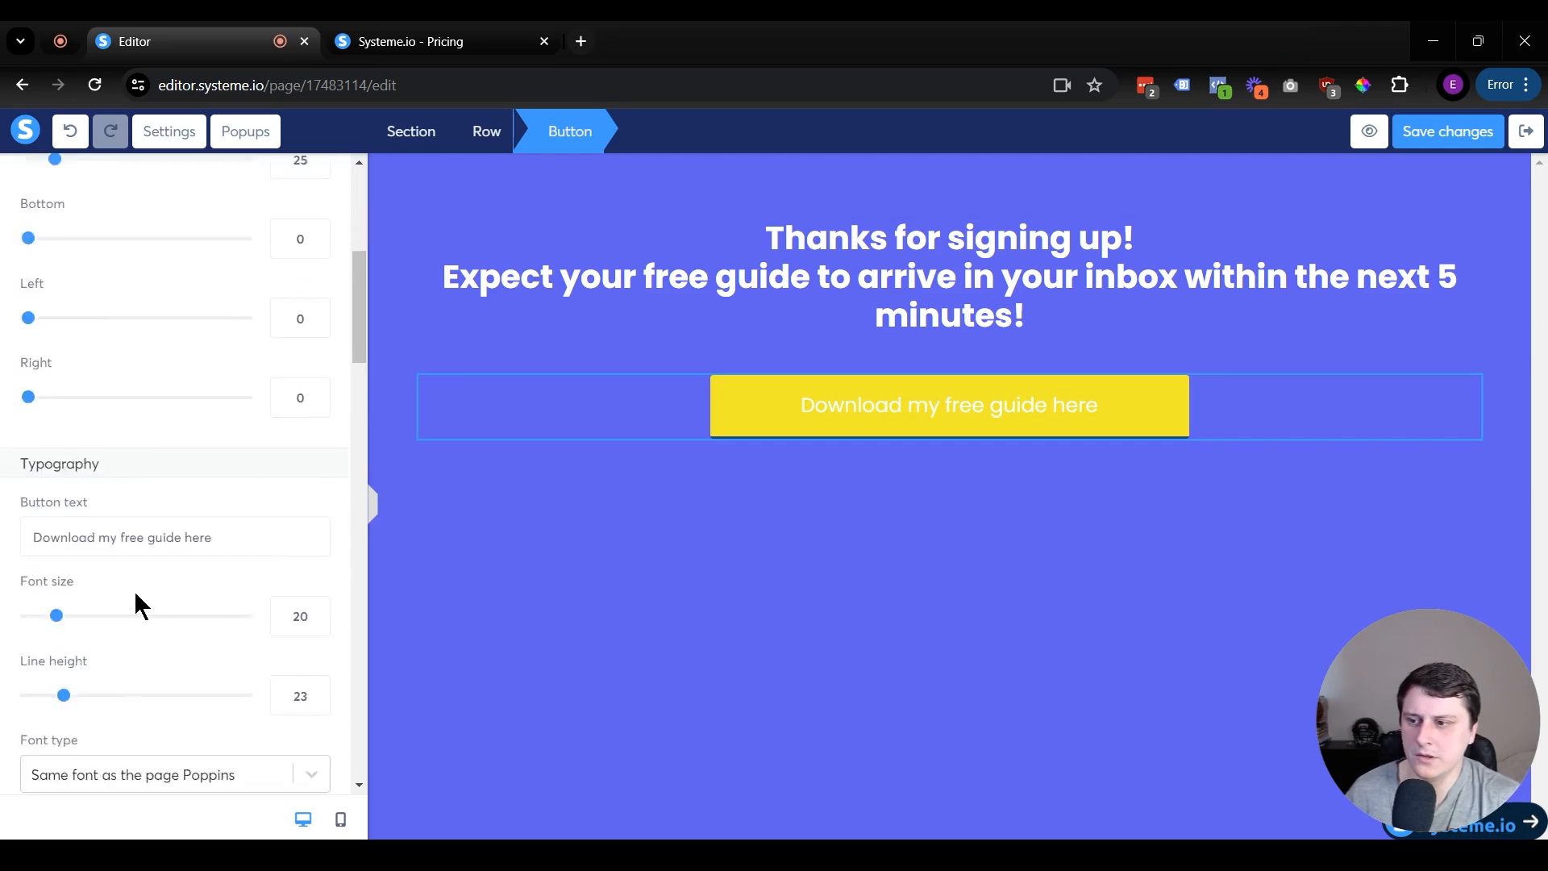
click(40, 518)
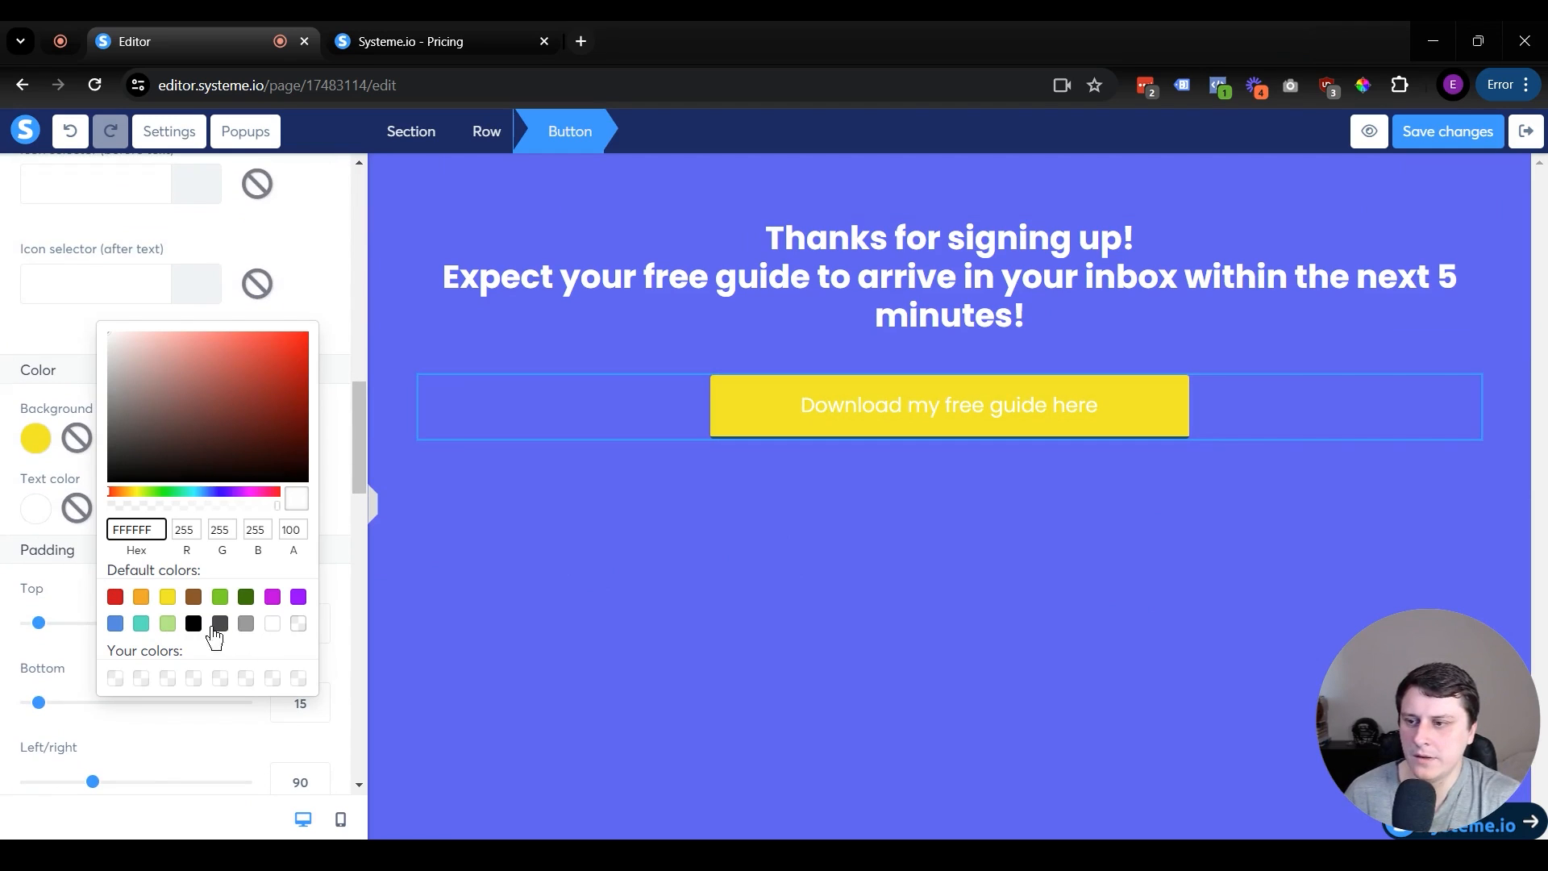
click(217, 628)
click(874, 608)
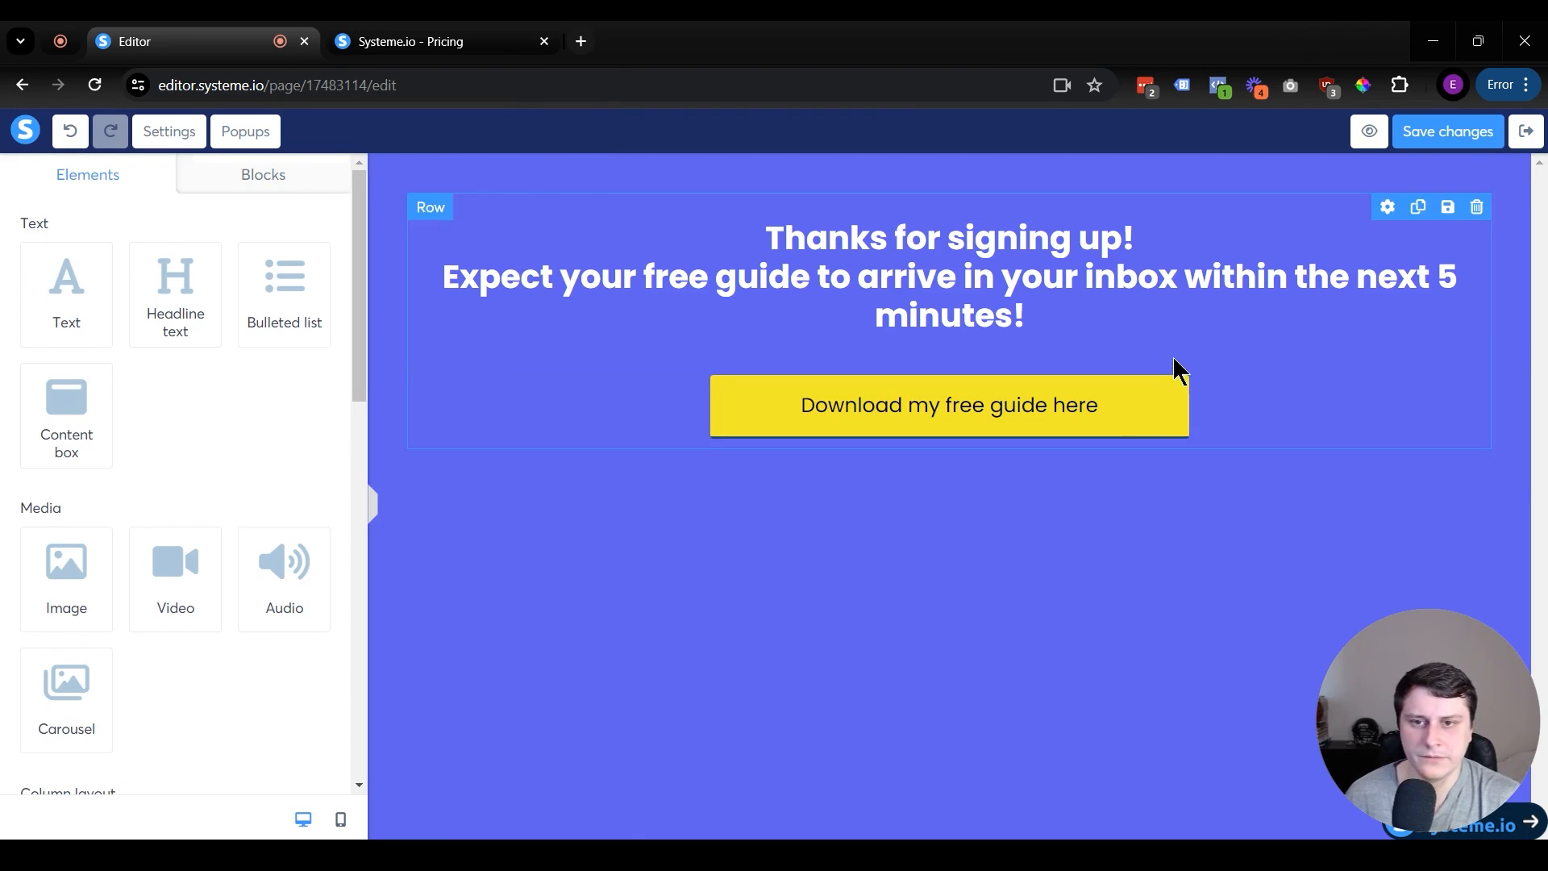
click(1480, 138)
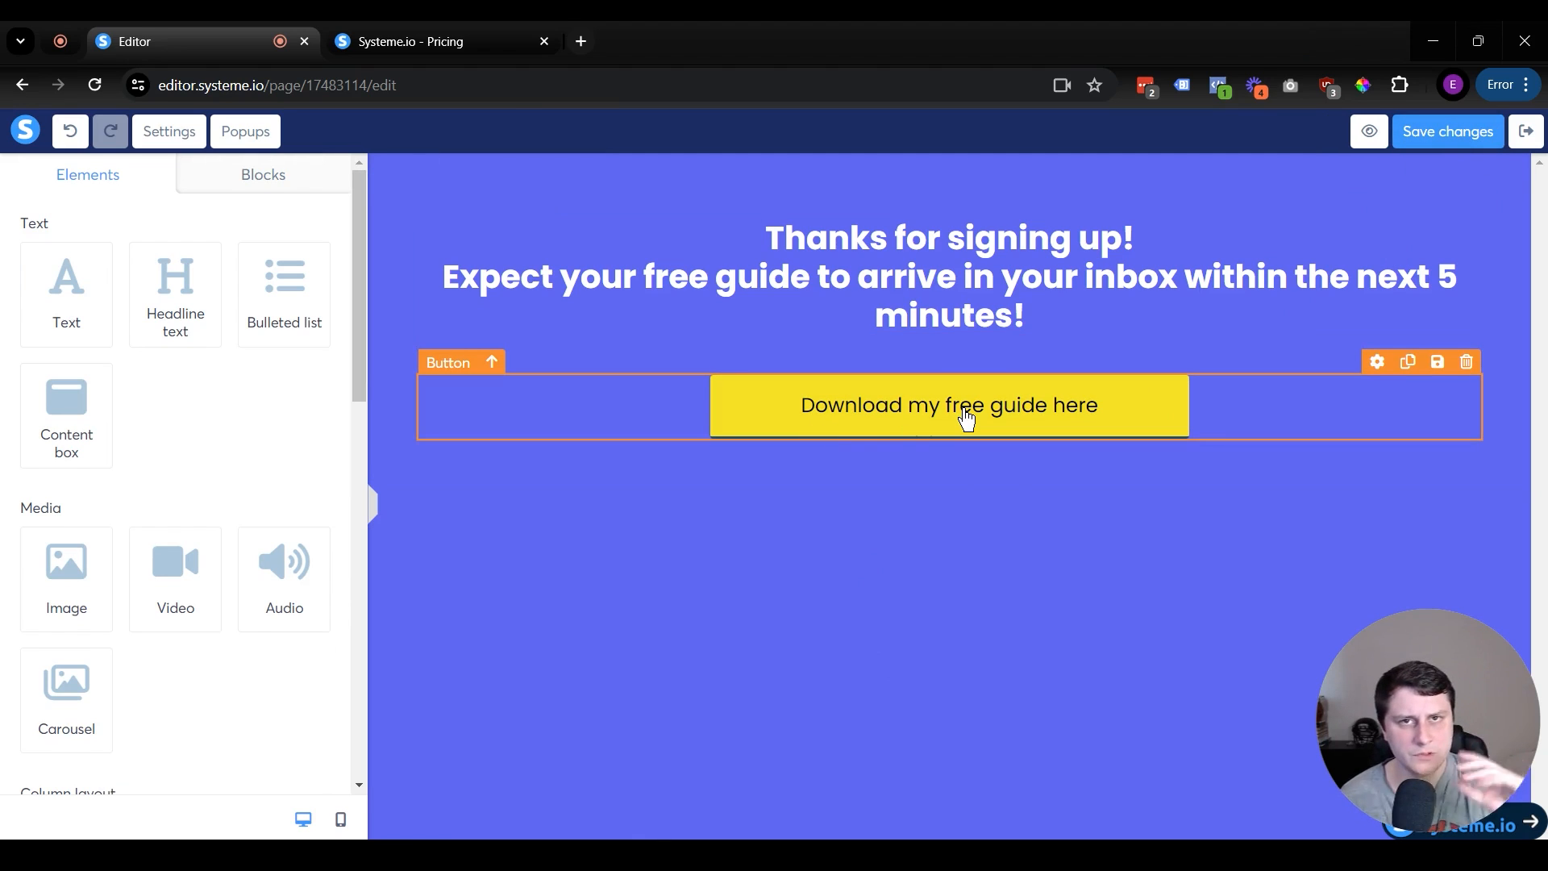
click(1526, 130)
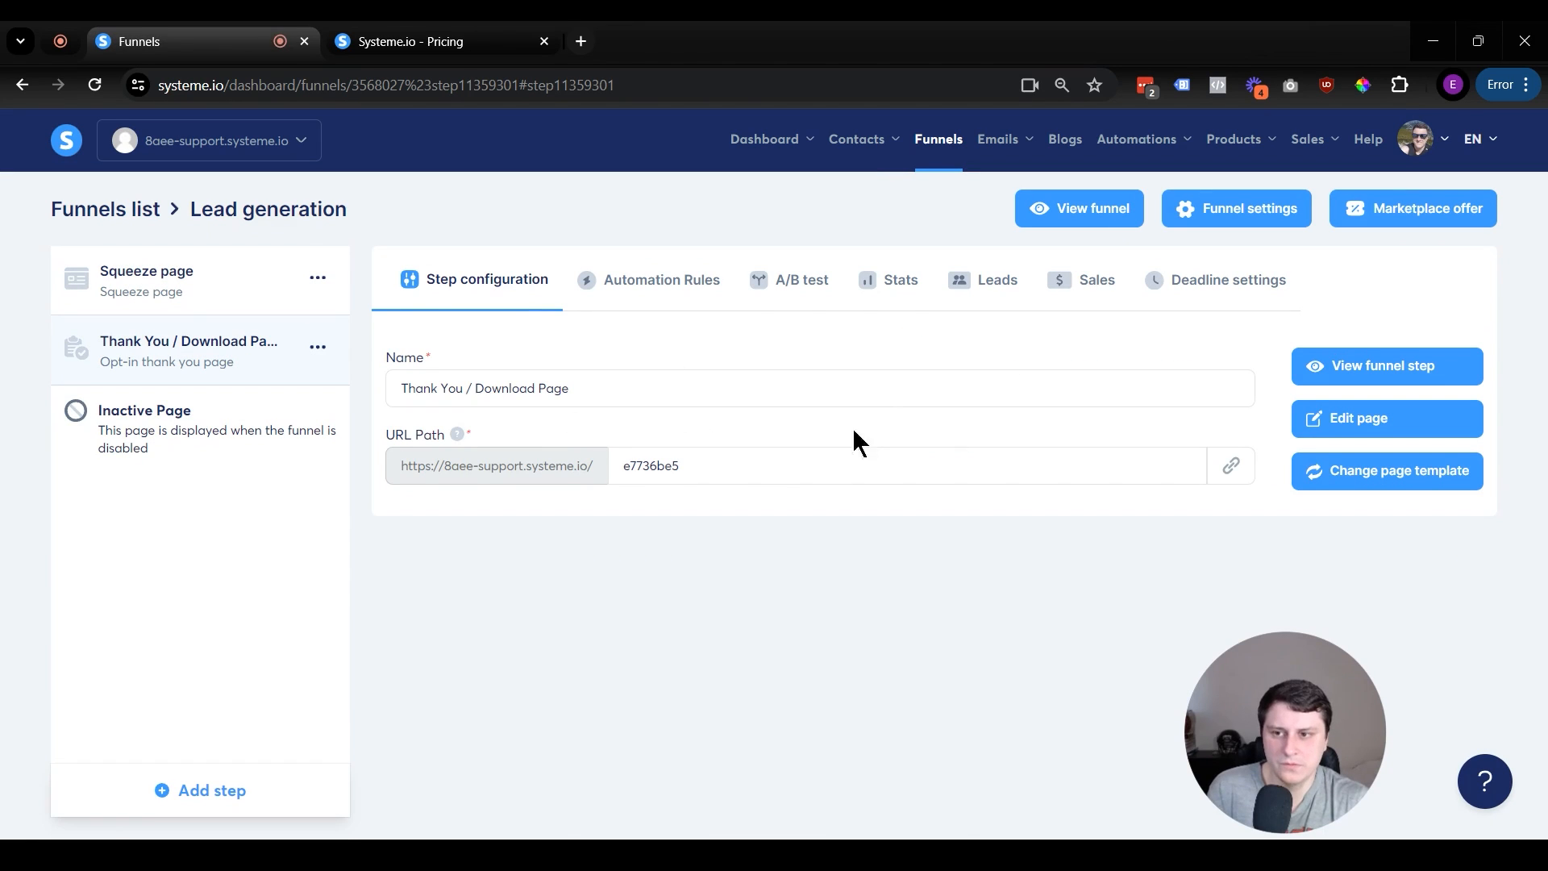
Step: Copy the Squeeze page's URL and open it in a new browser tab
click(249, 306)
click(1229, 465)
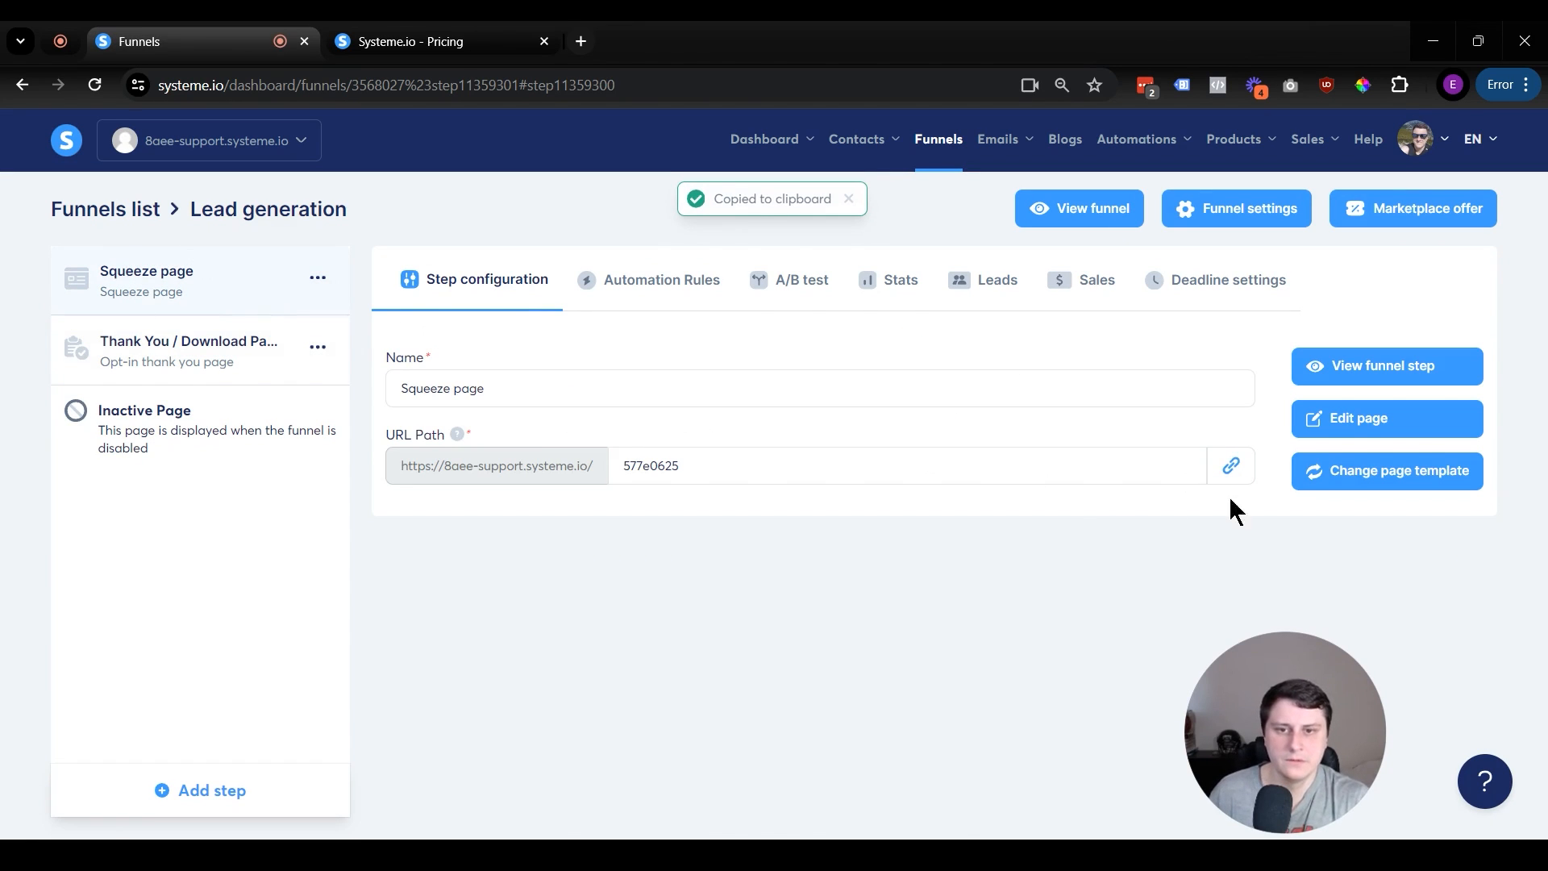
click(581, 41)
key(ctrl+v)
key(Return)
Step: Fill in a plus-tagged test email address on the squeeze page's form and submit it to reach the thank-you page
click(231, 549)
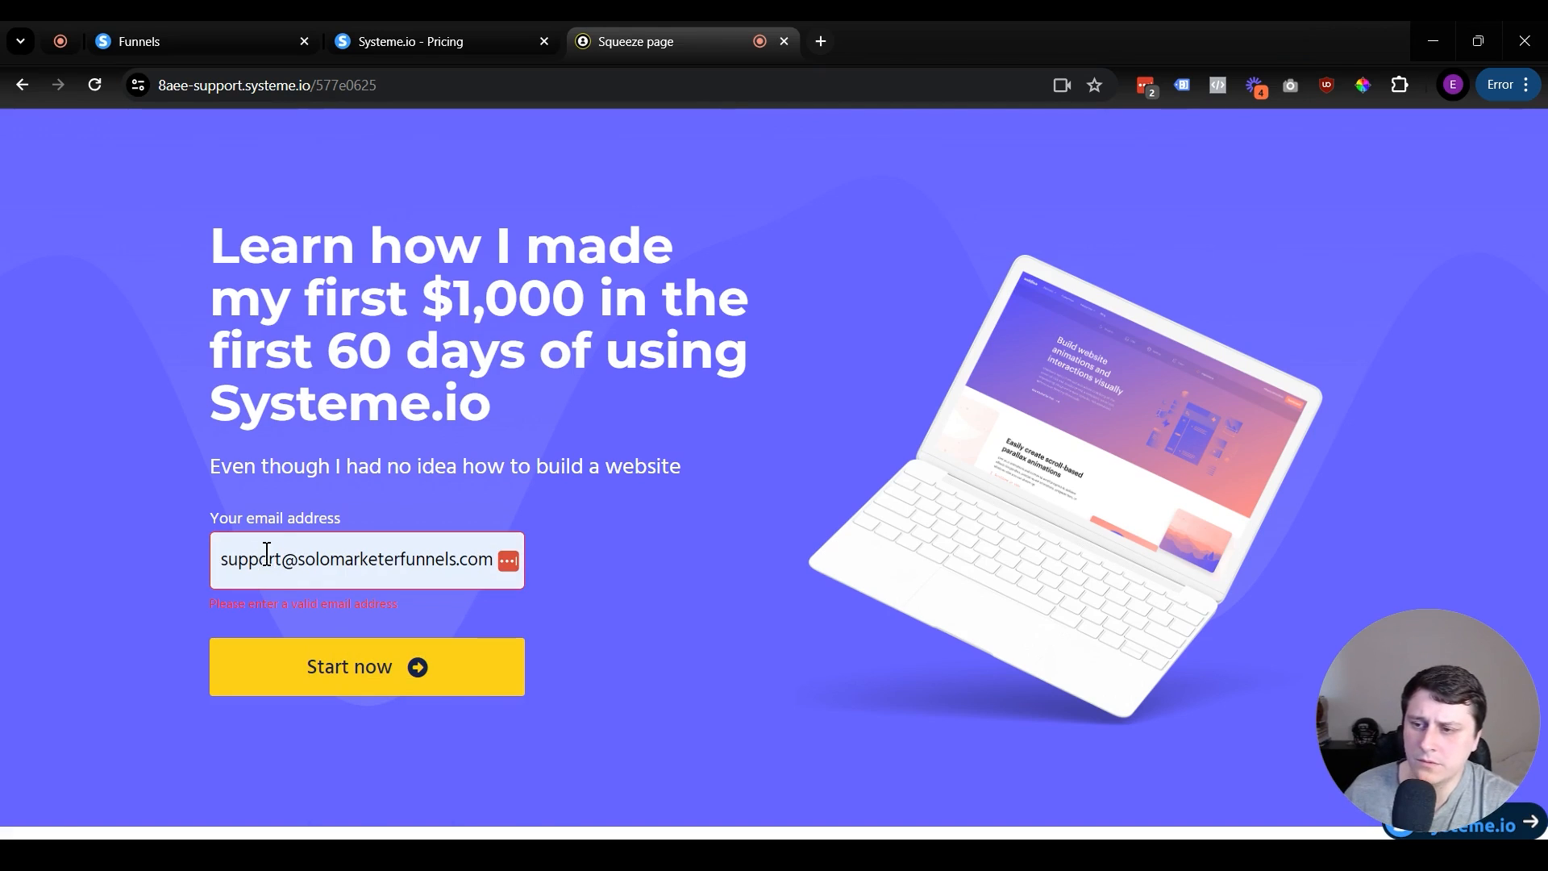
click(286, 558)
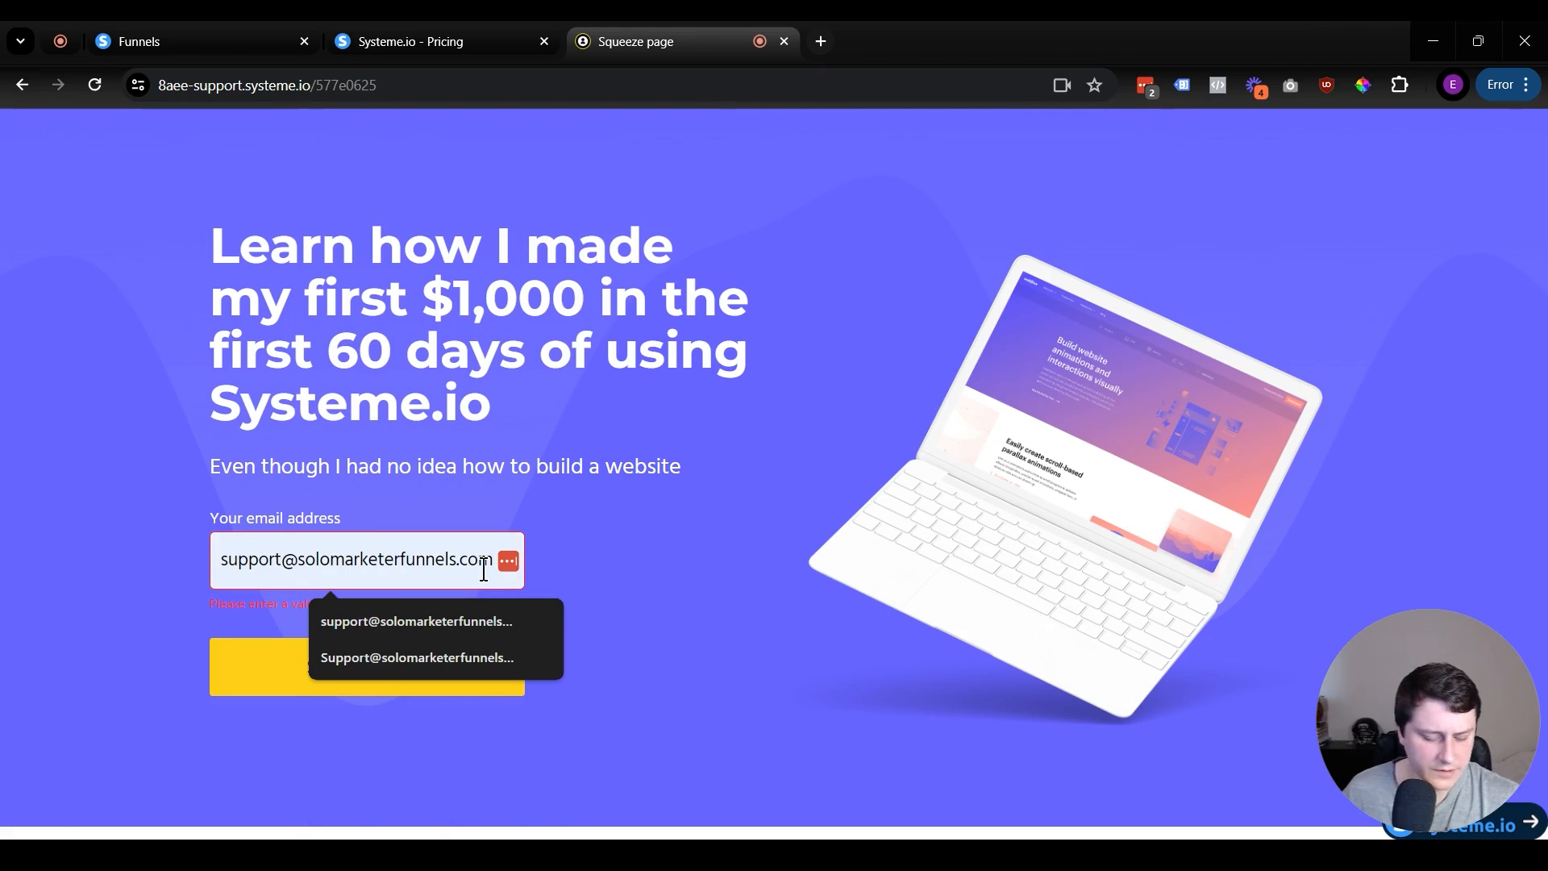
text(+11)
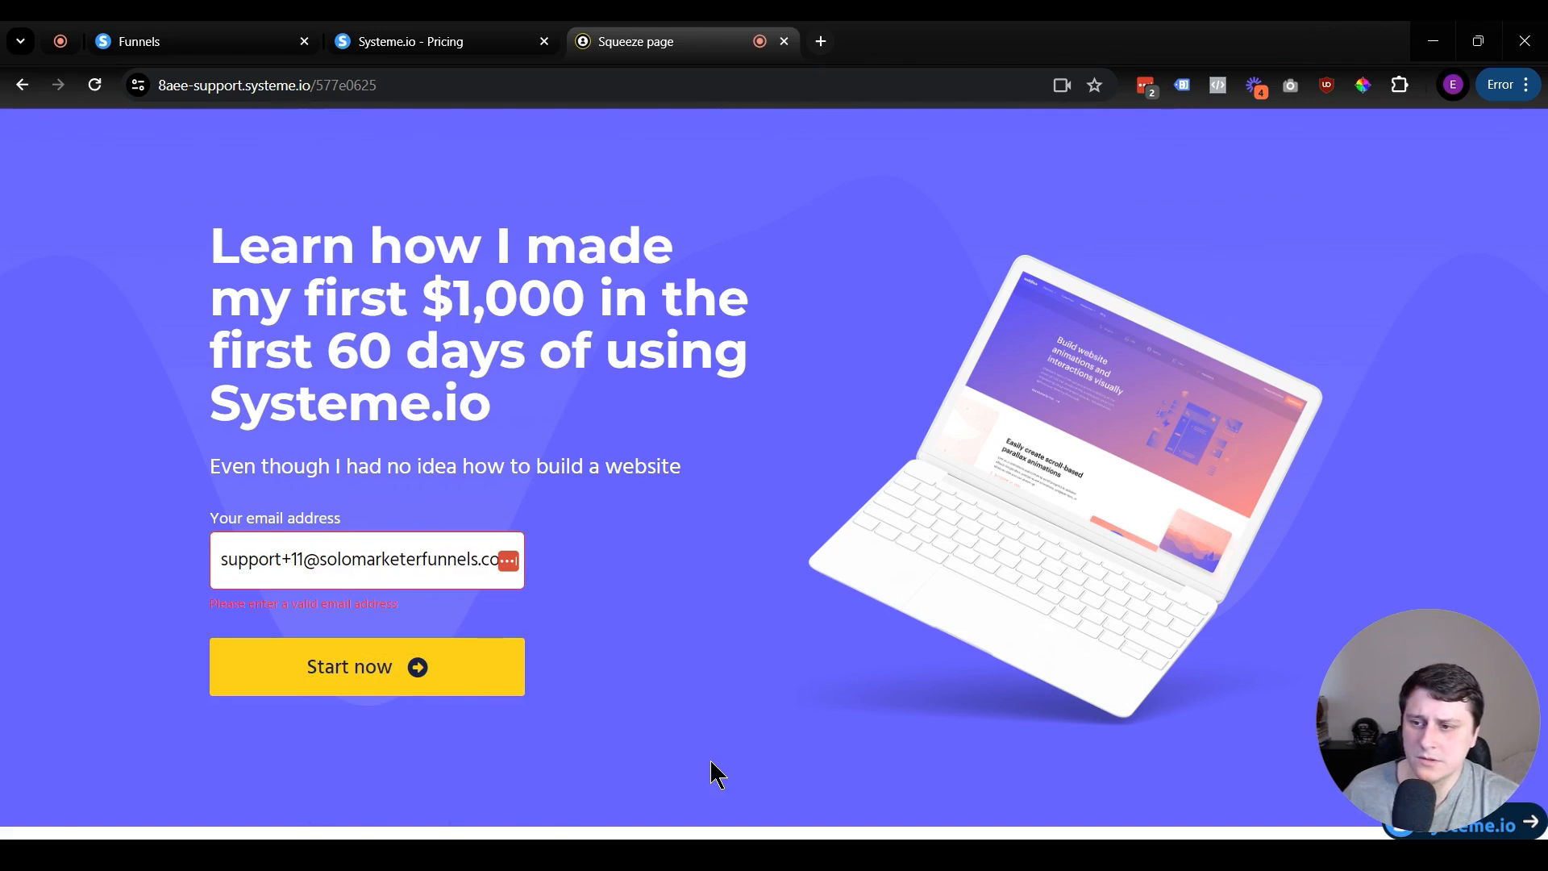
click(380, 661)
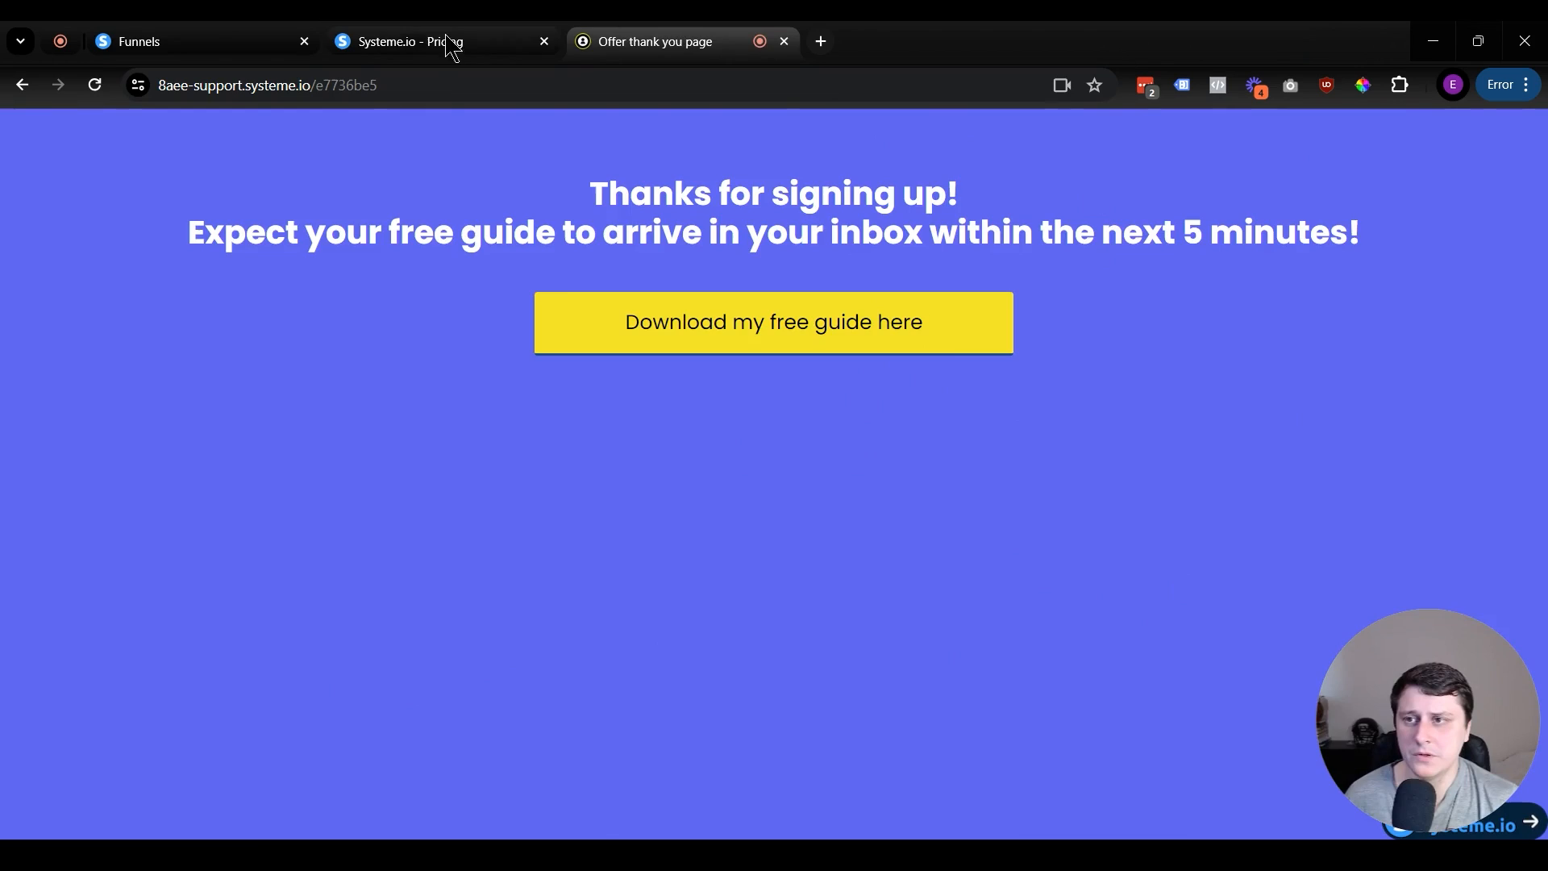
Step: Close the Pricing page, return to the Systeme.io dashboard and check the Contacts list for the test sign-up
click(404, 44)
click(252, 42)
middle_click(384, 54)
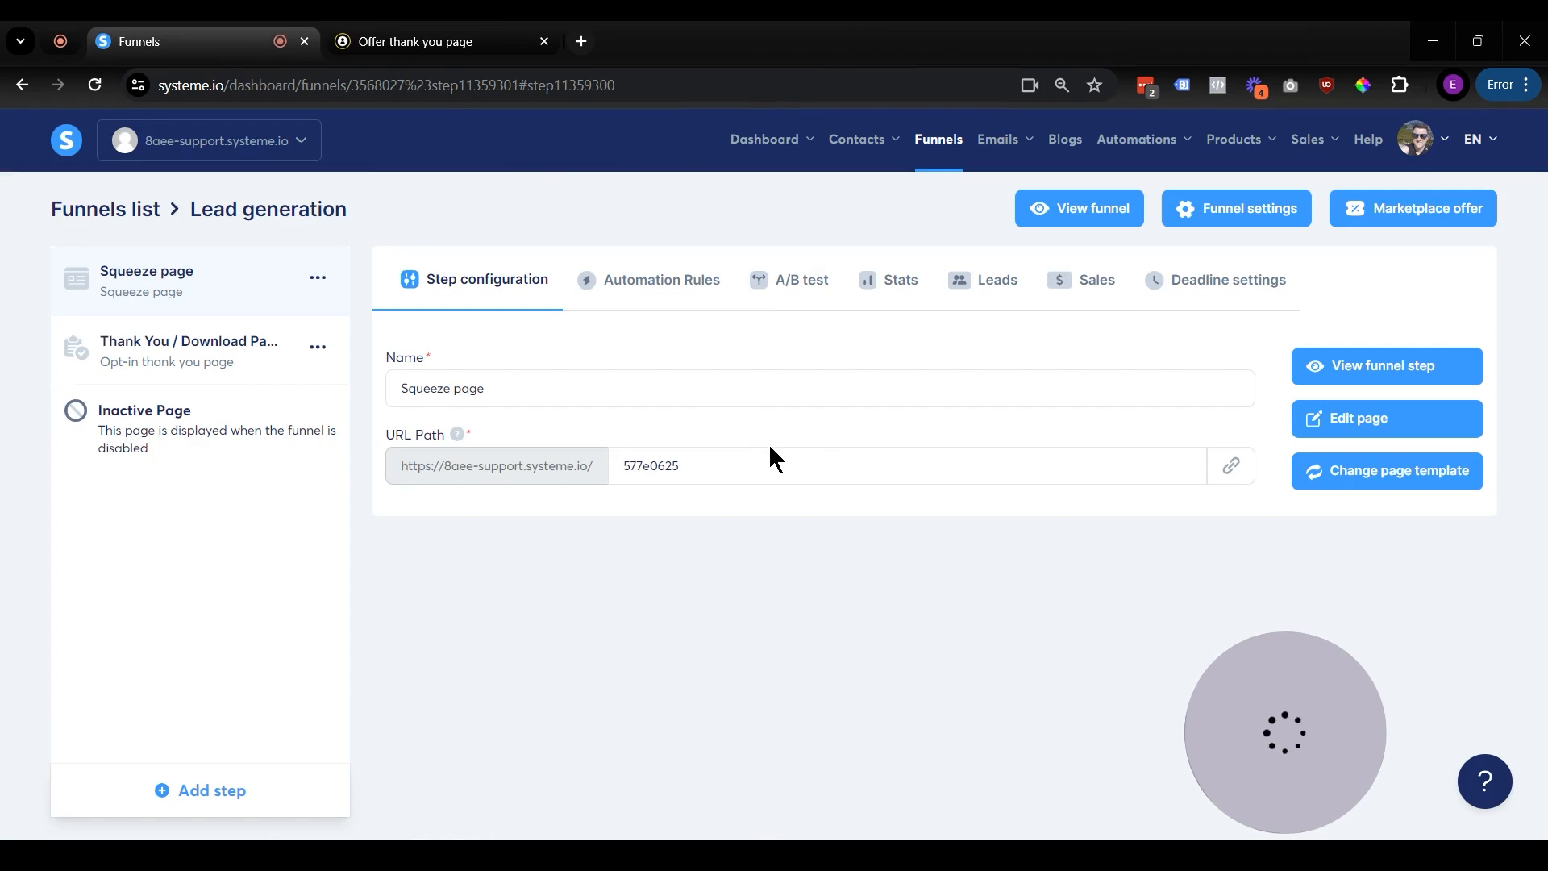
mouse_move(870, 151)
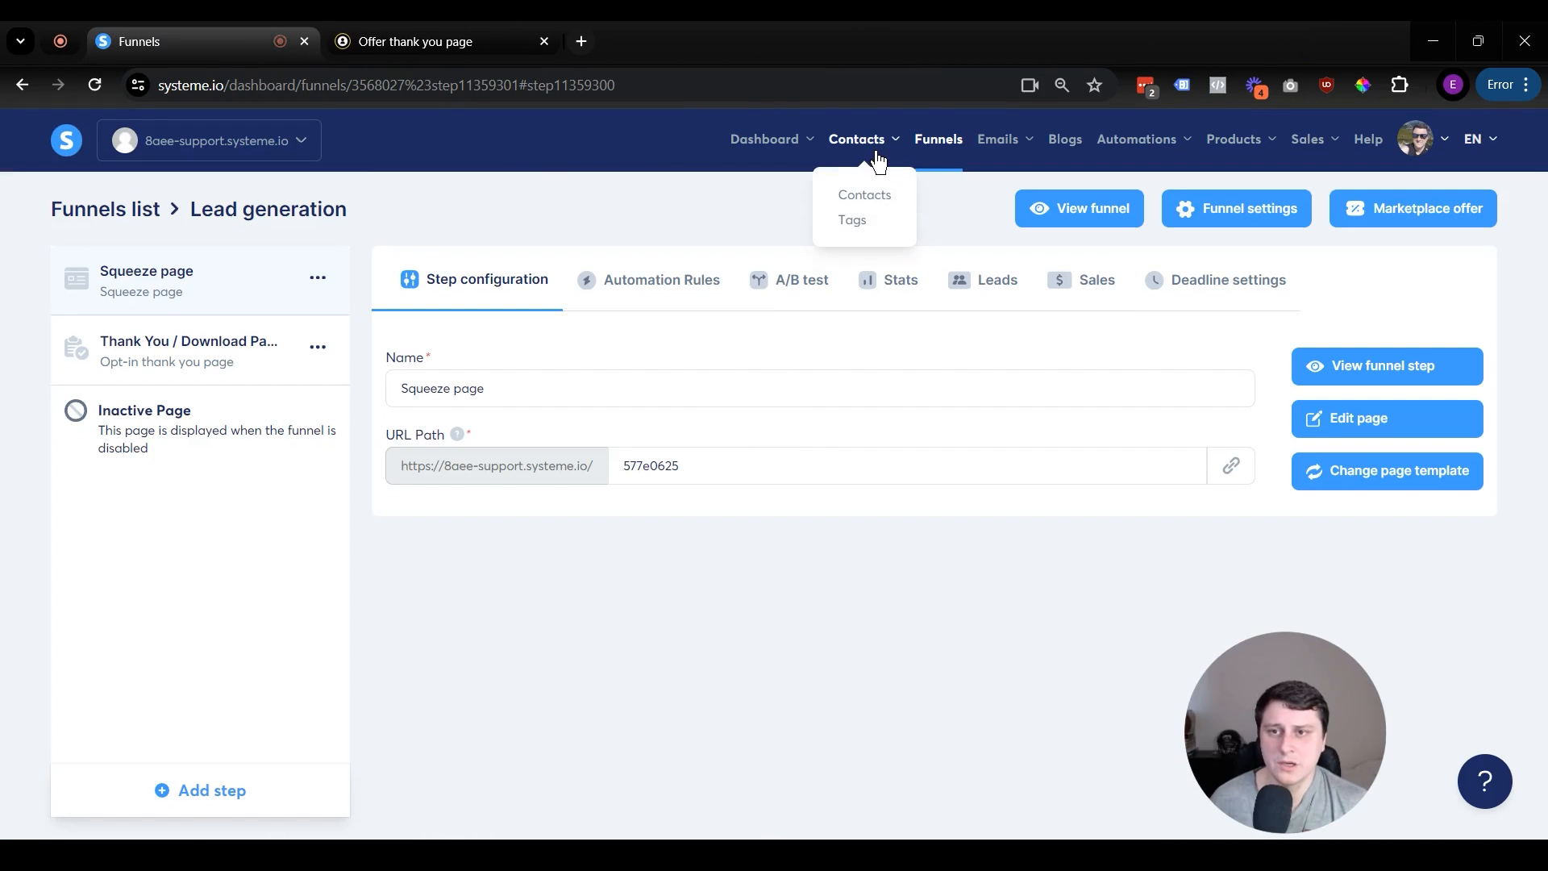
click(861, 200)
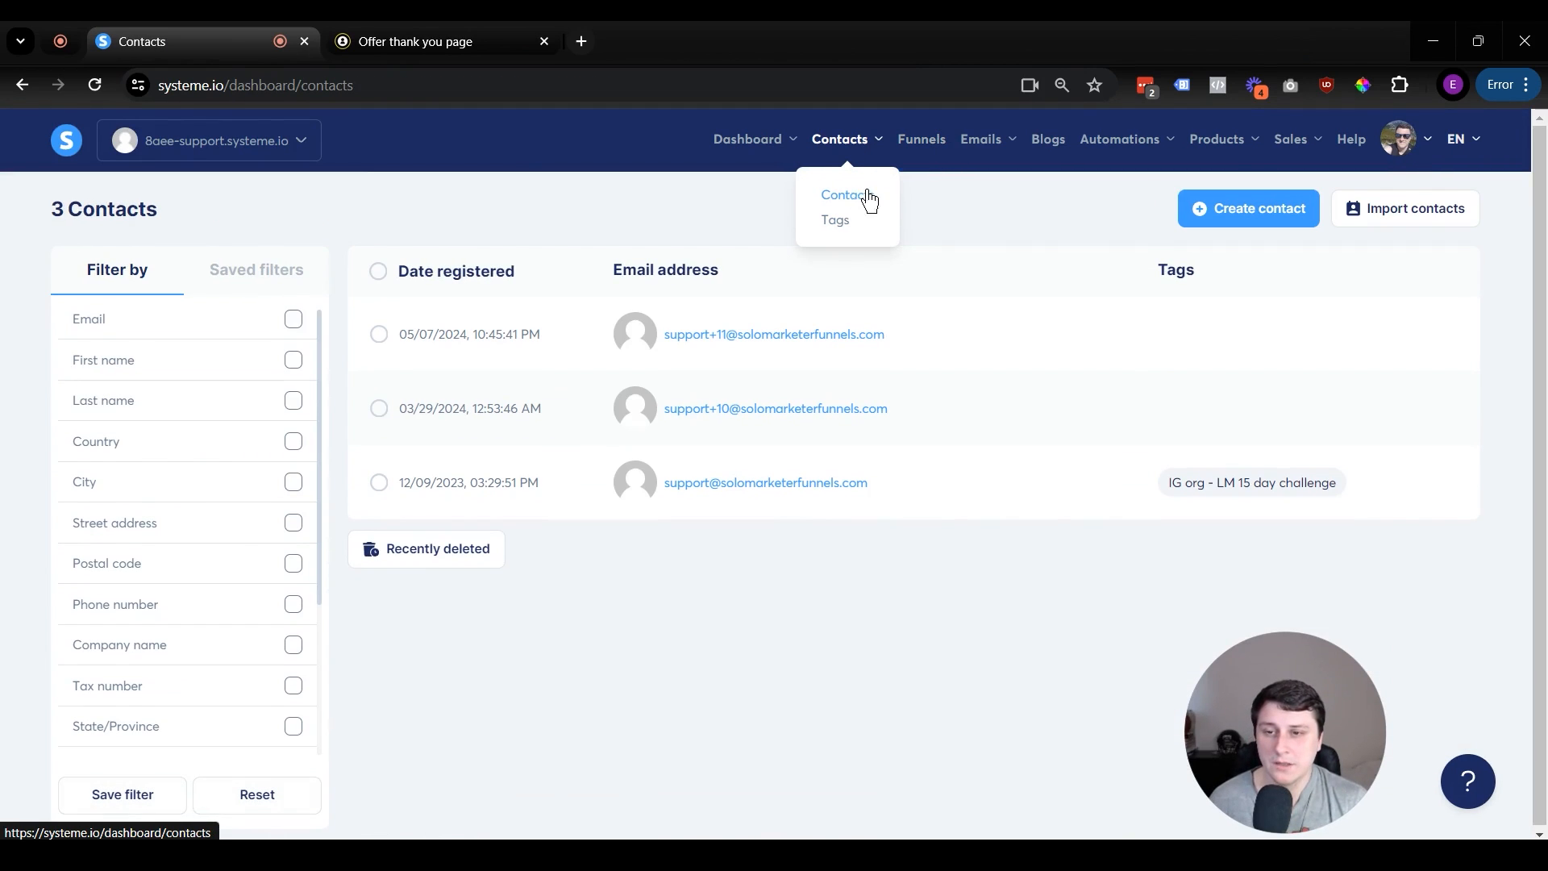
triple_click(930, 335)
click(908, 695)
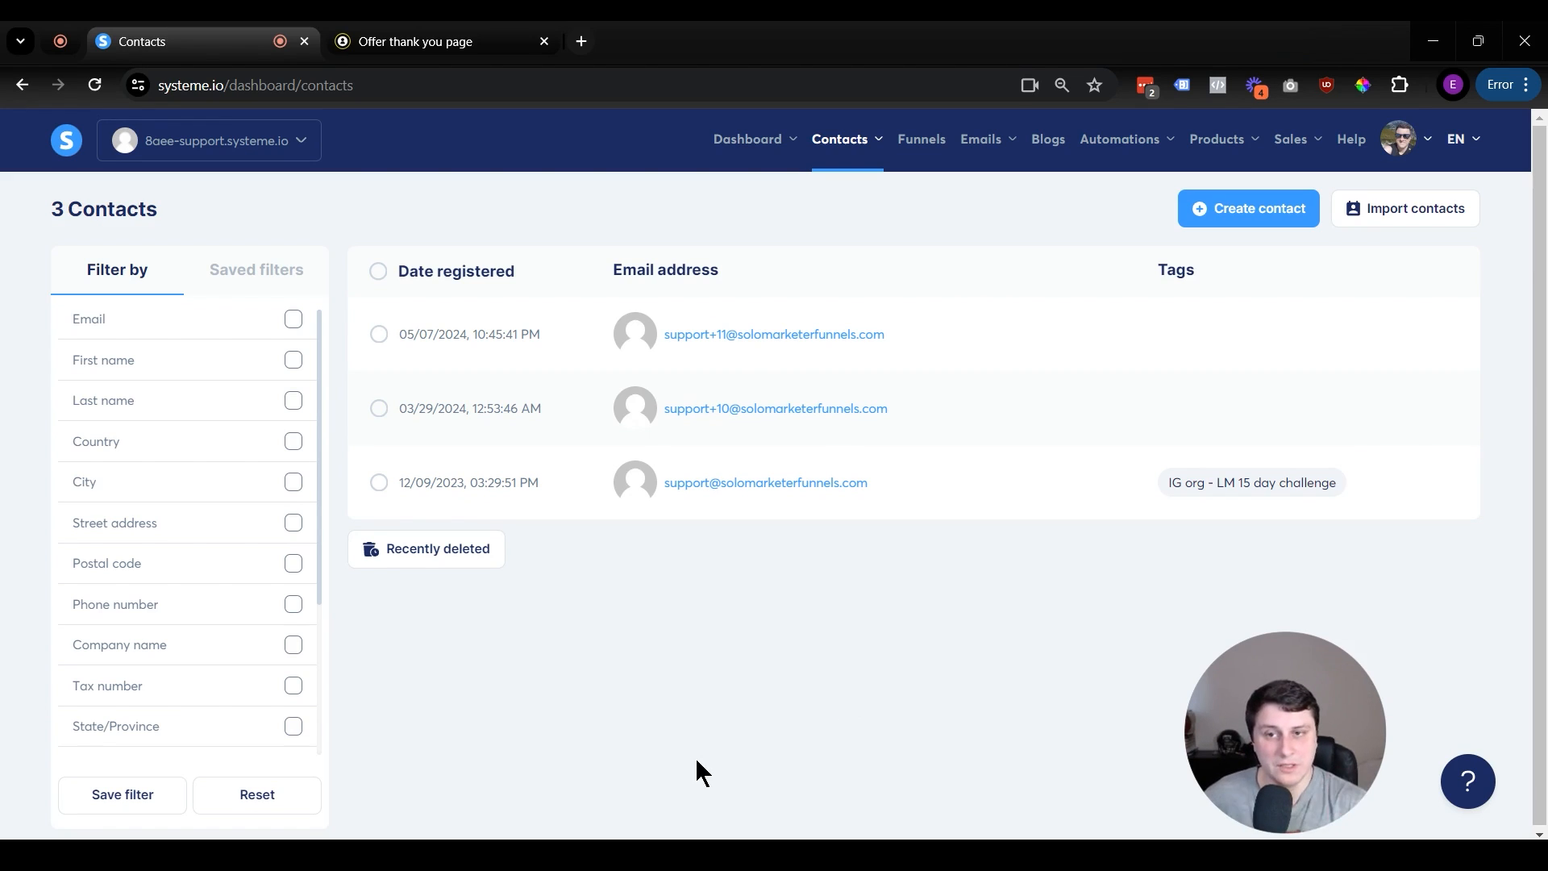
Step: Delete the existing campaign from the email Campaigns list
mouse_move(1000, 165)
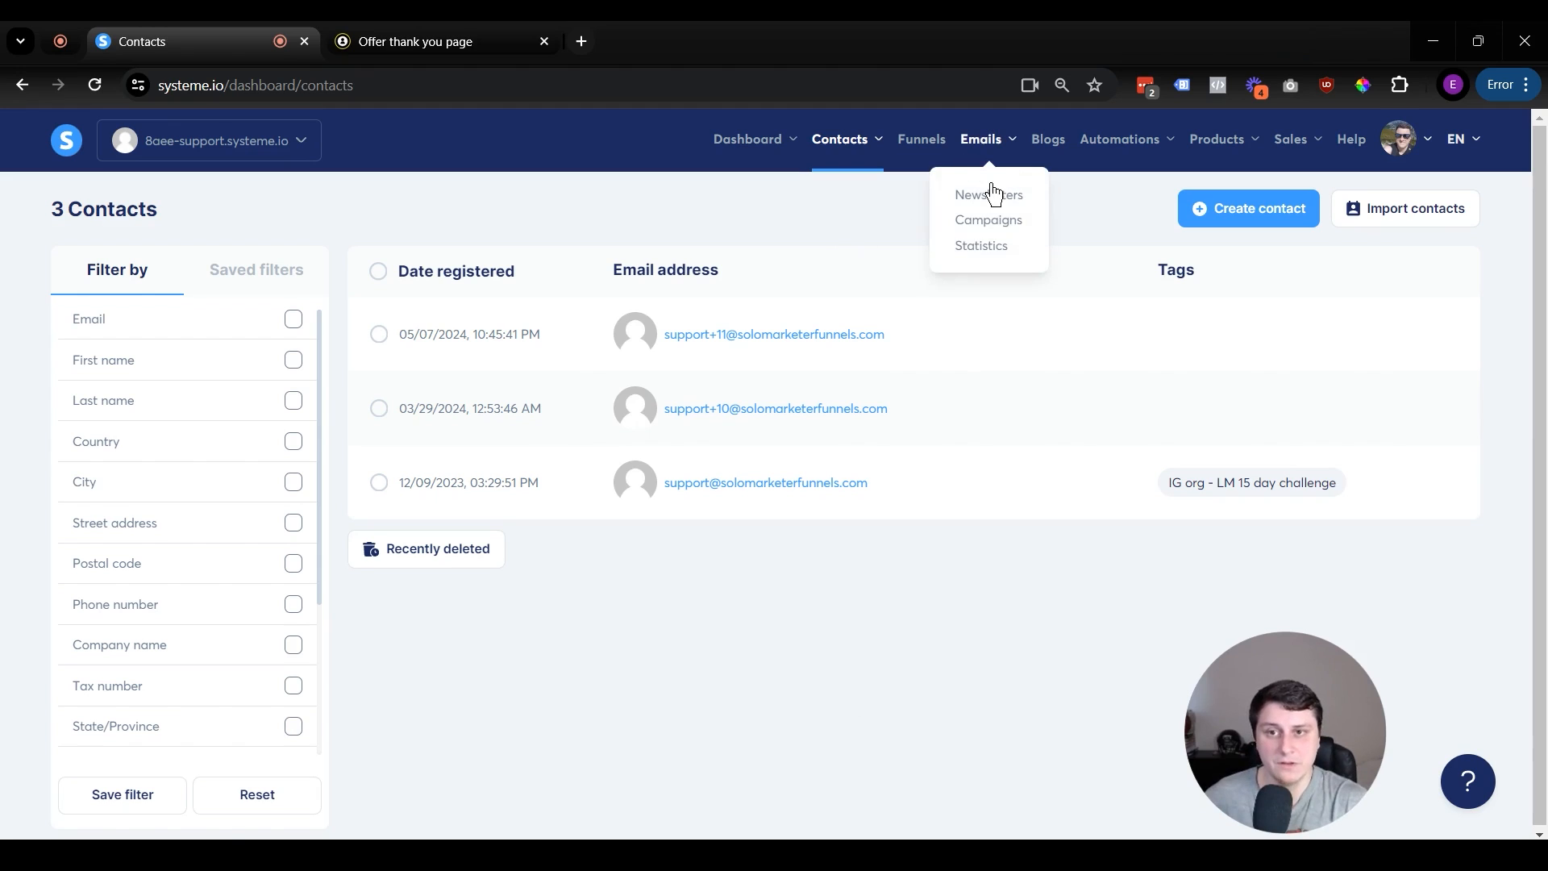
click(1003, 232)
mouse_move(1459, 326)
click(1386, 432)
click(754, 538)
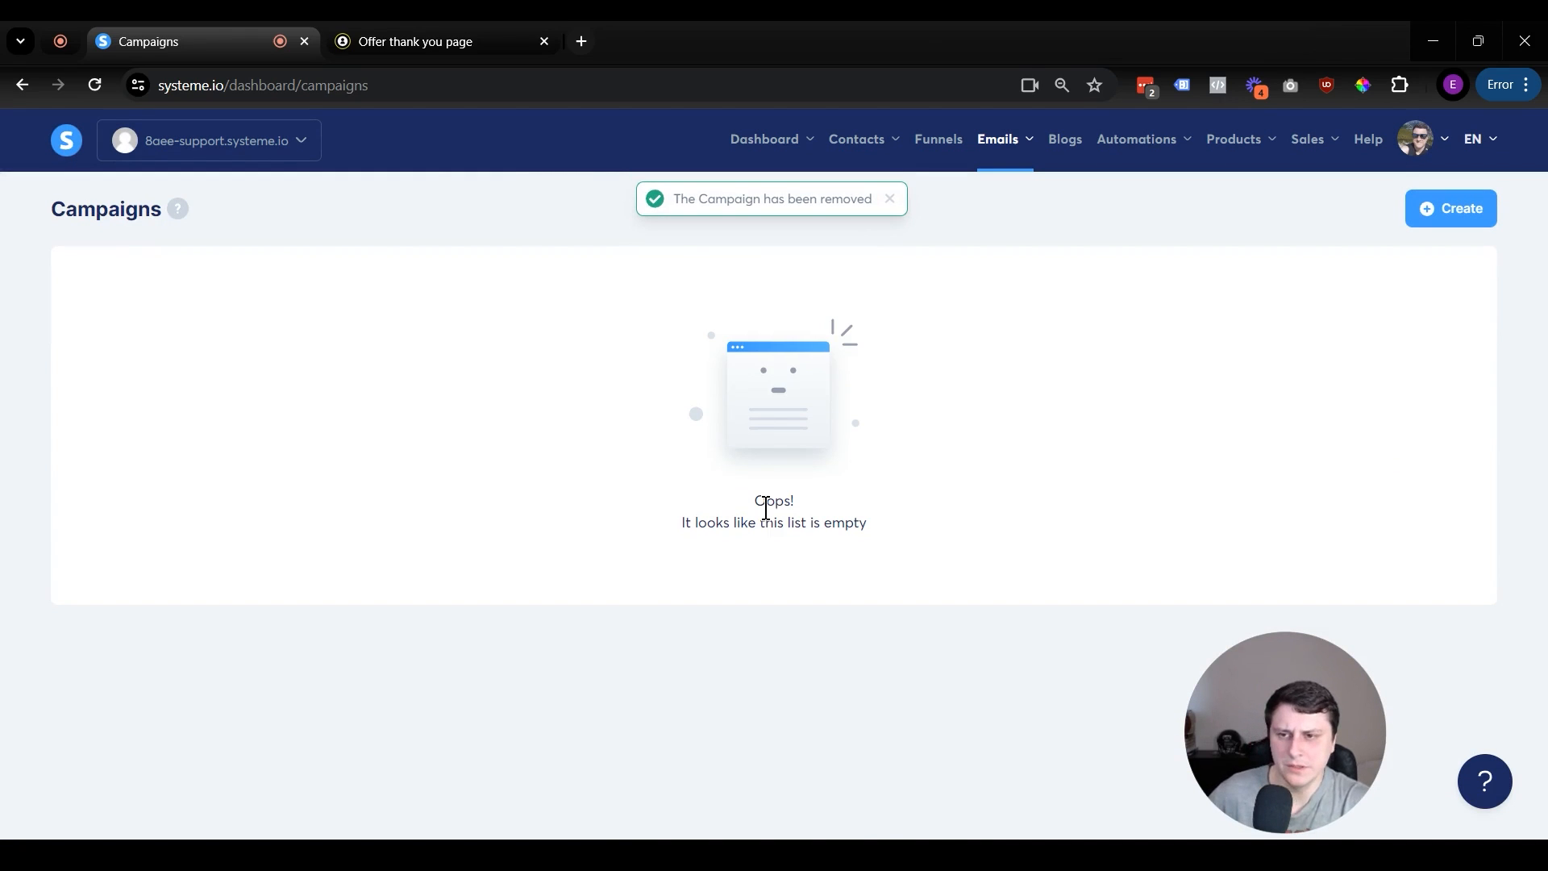
Step: Create an email campaign named "Welcome" and leave its description empty
click(1474, 213)
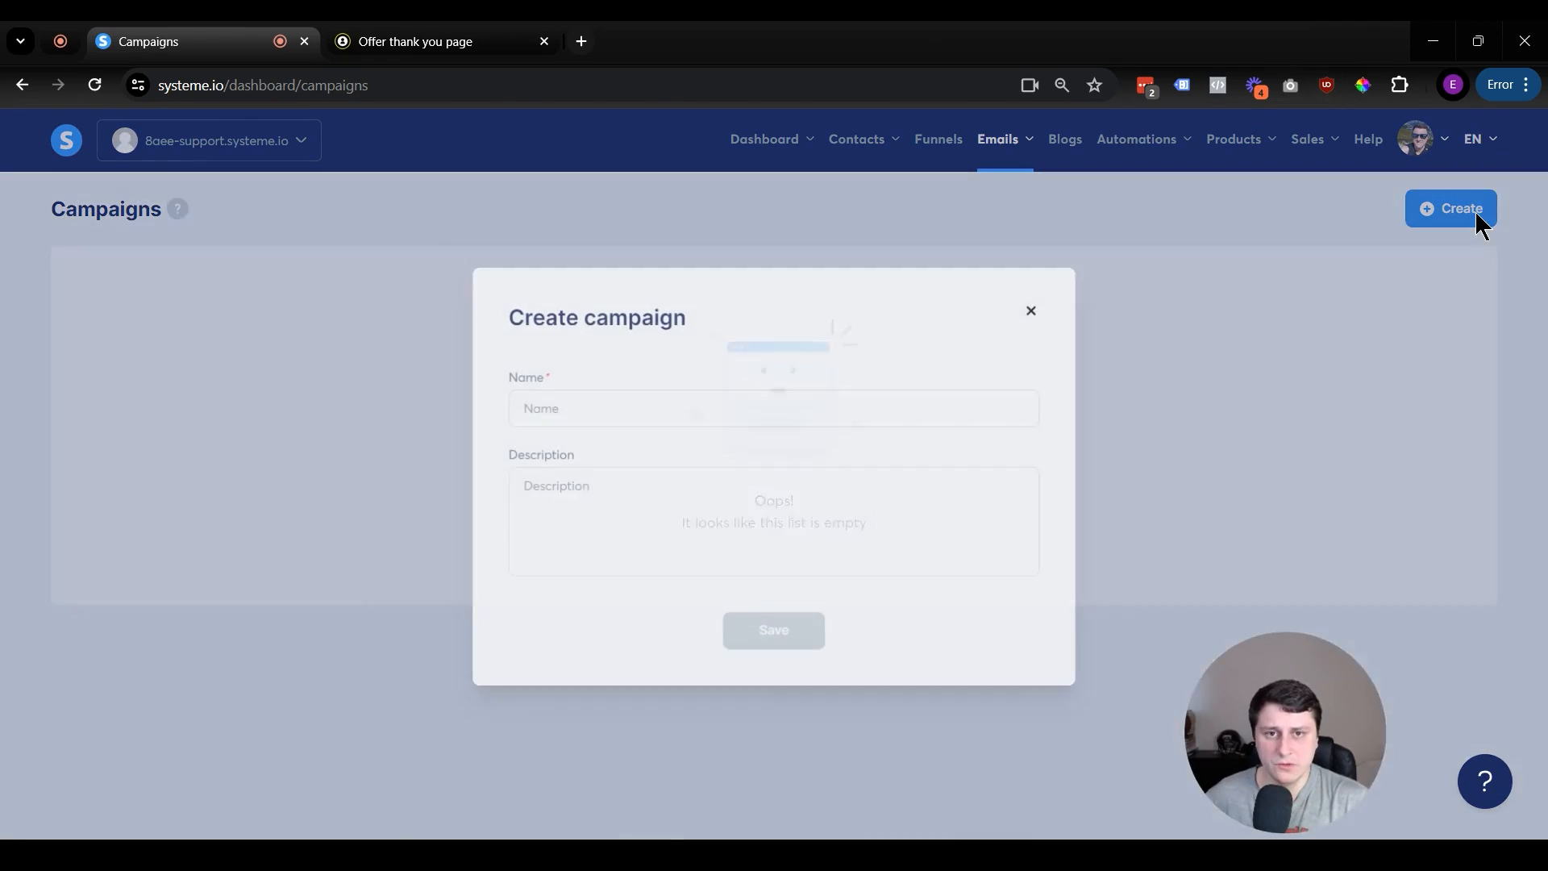
click(583, 407)
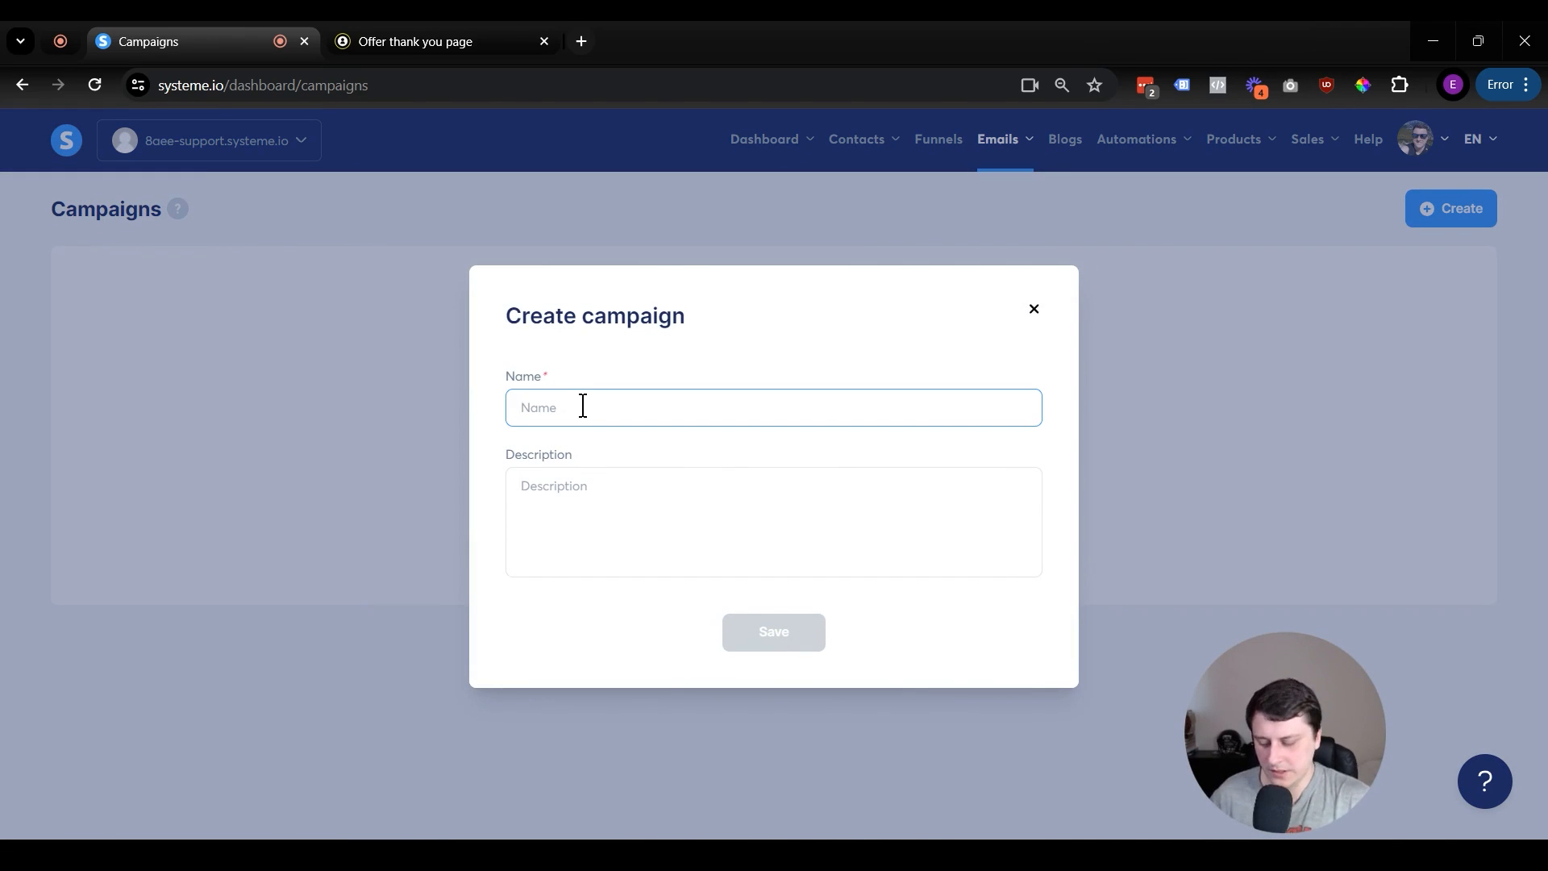
text(Welcome)
click(772, 630)
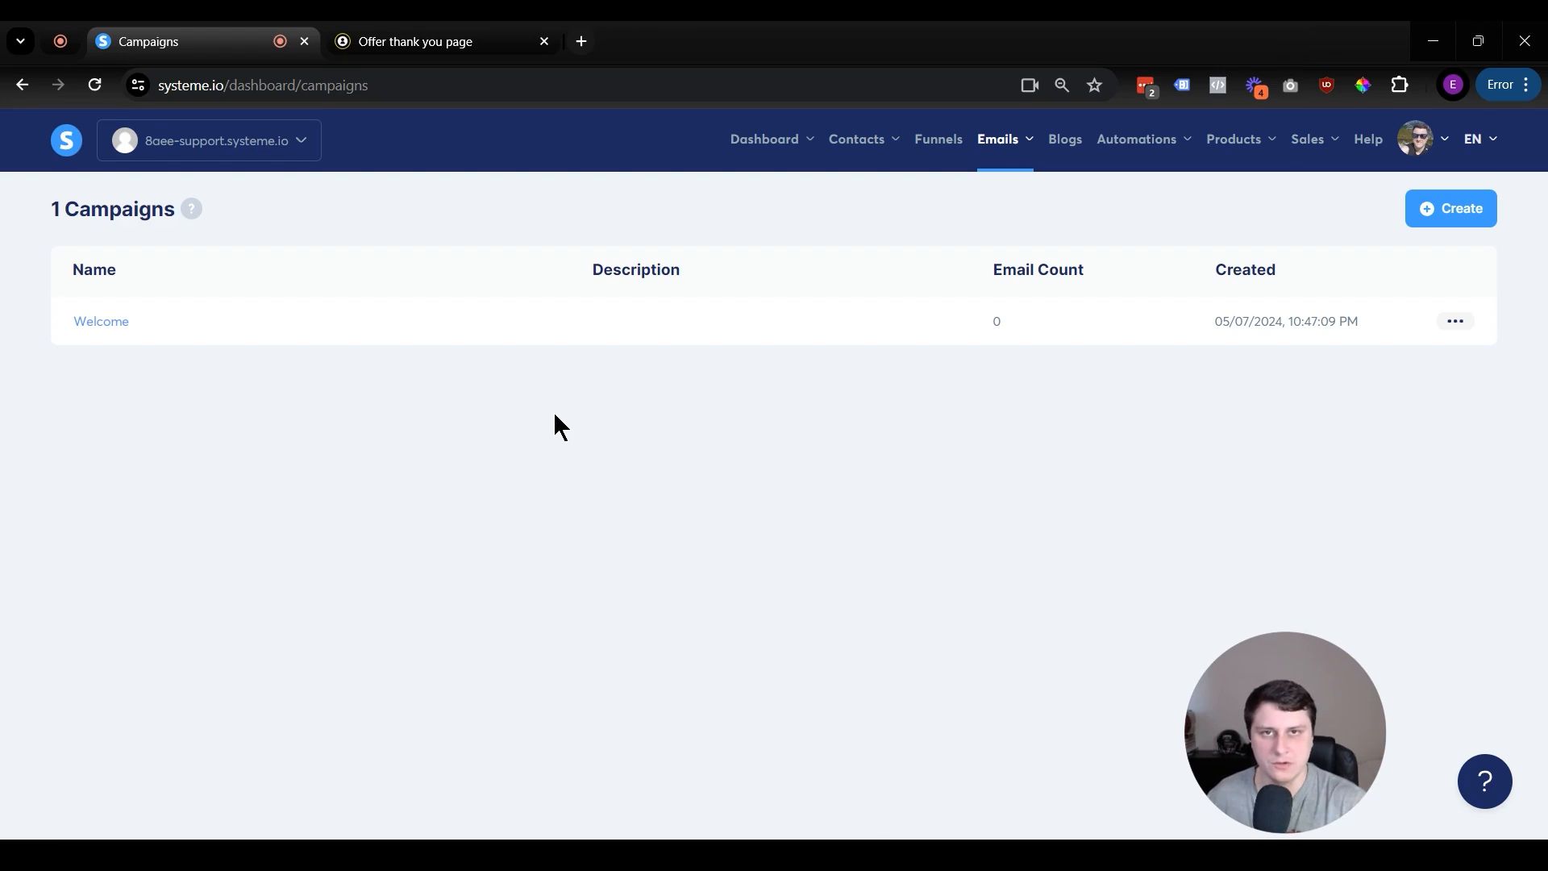
Step: Start a new email in the Welcome campaign with the subject "Welcome, and here's your freebie!"
click(117, 322)
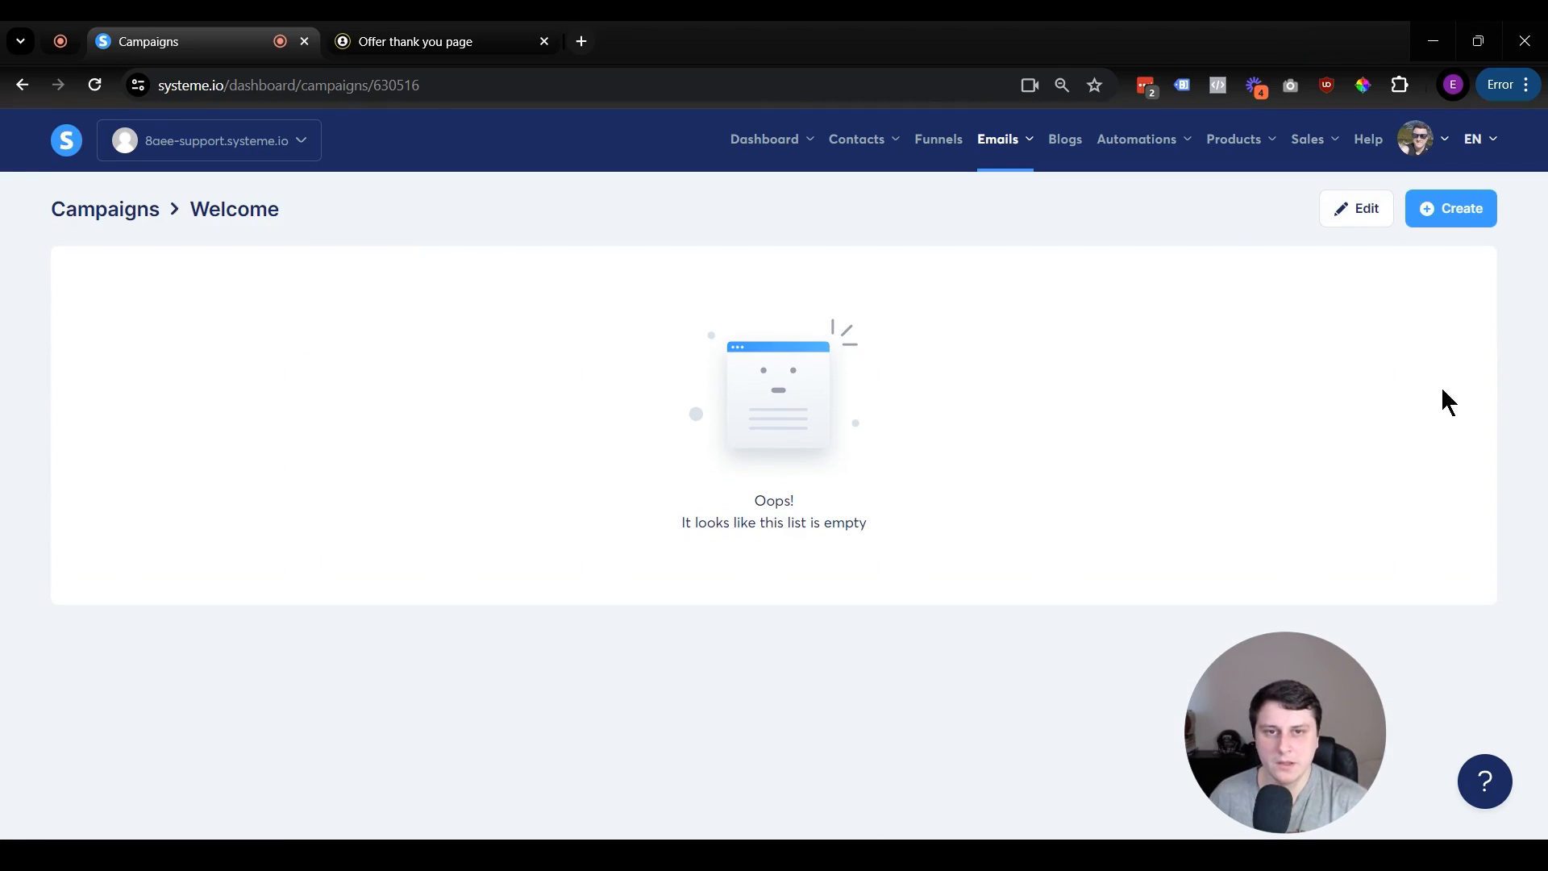
click(1456, 207)
click(632, 377)
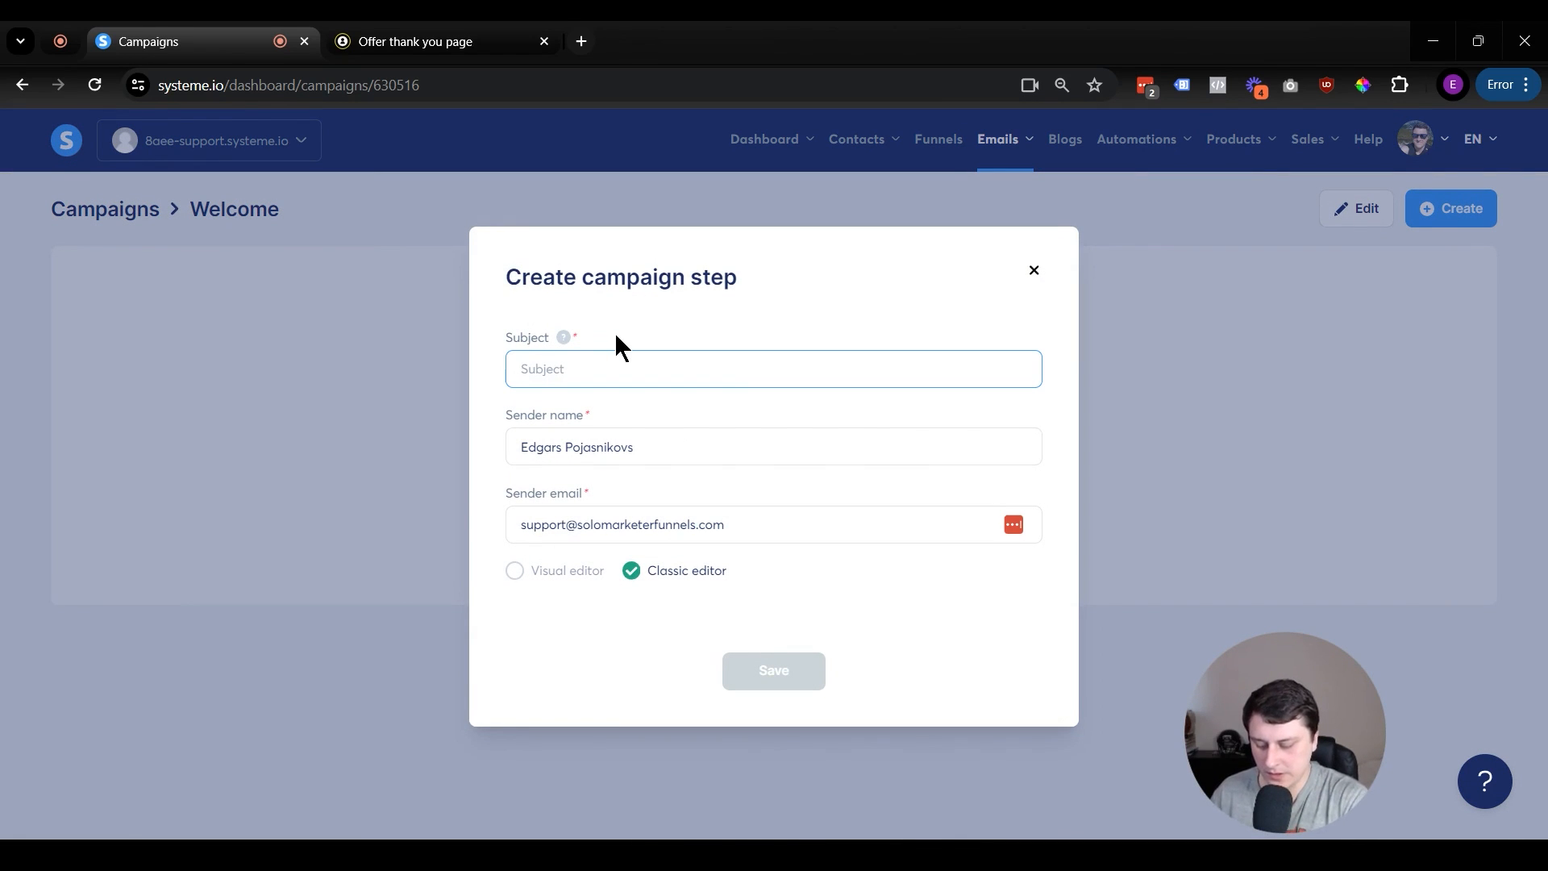
text(Welcome, and here's your fre)
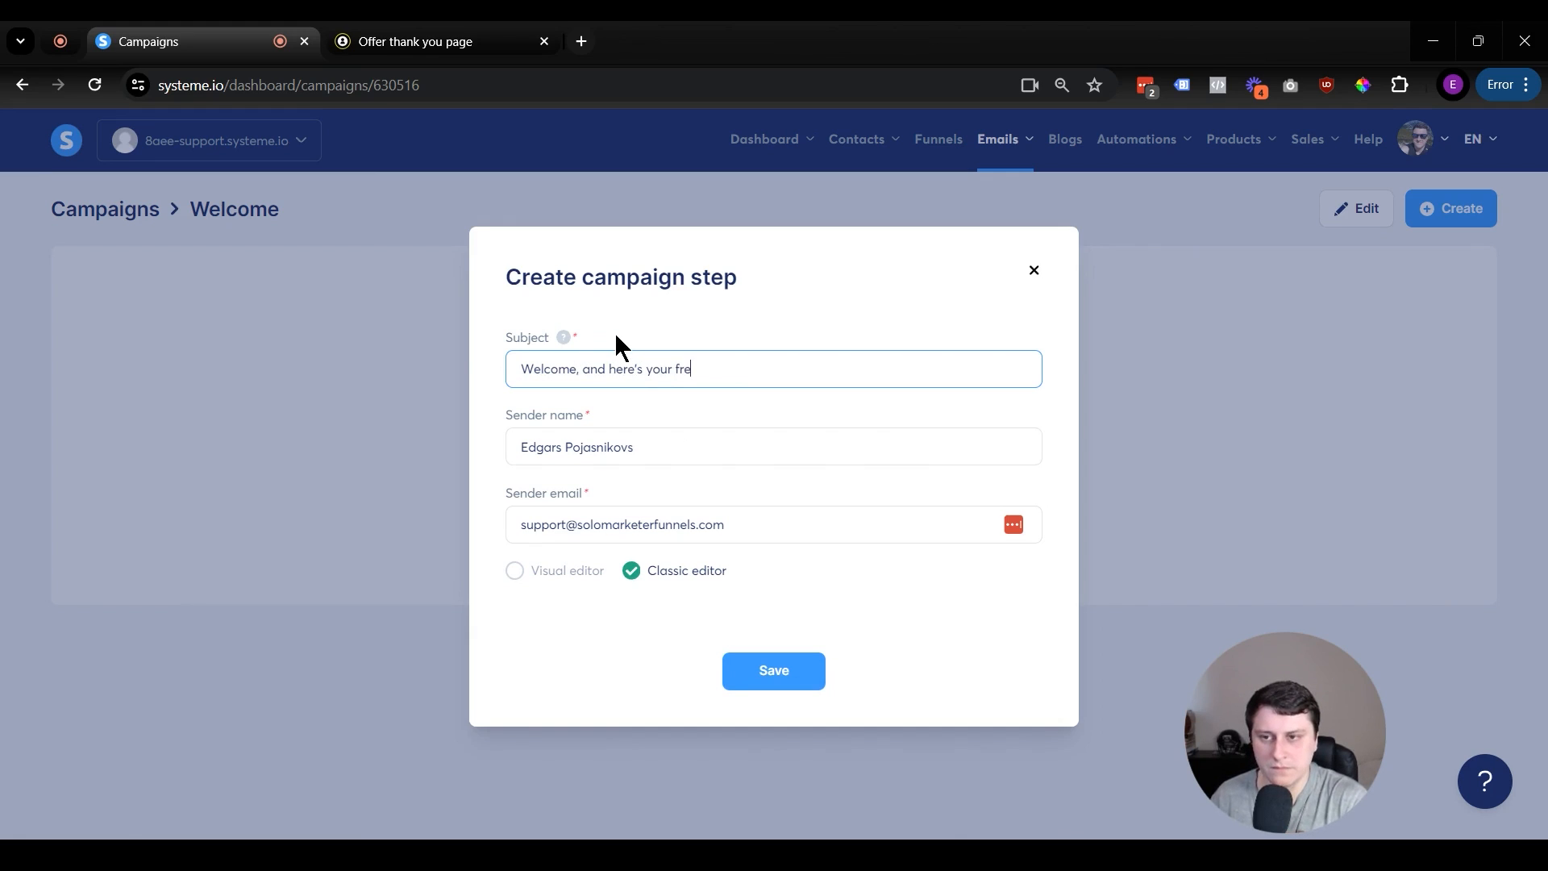
text(ebie!)
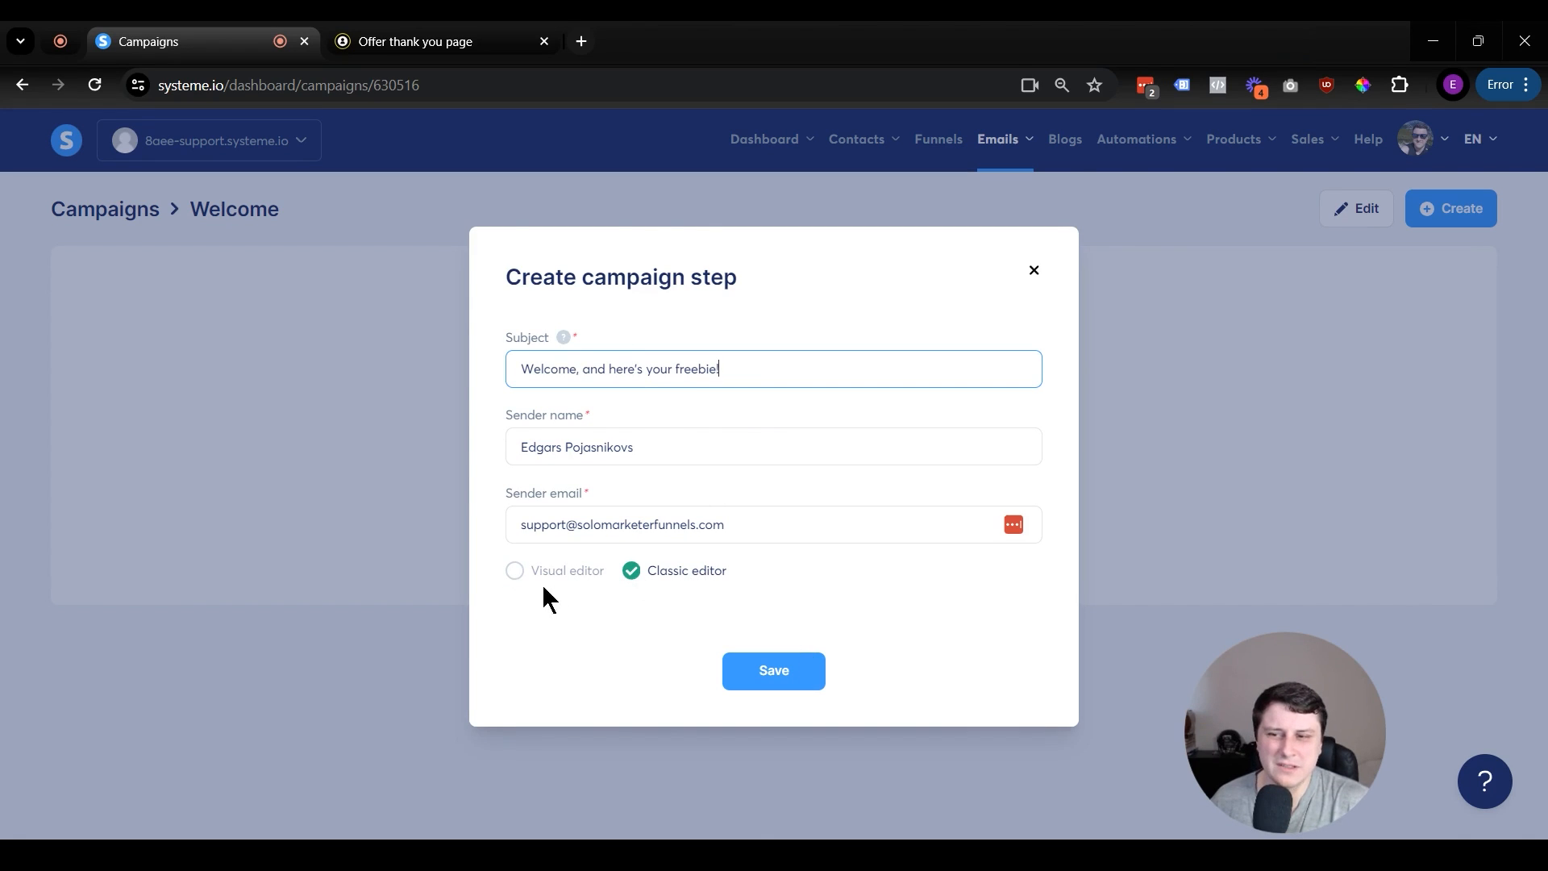
Step: View the visual editor's email templates and switch back to the Classic editor
click(520, 573)
scroll(814, 564, down, 2)
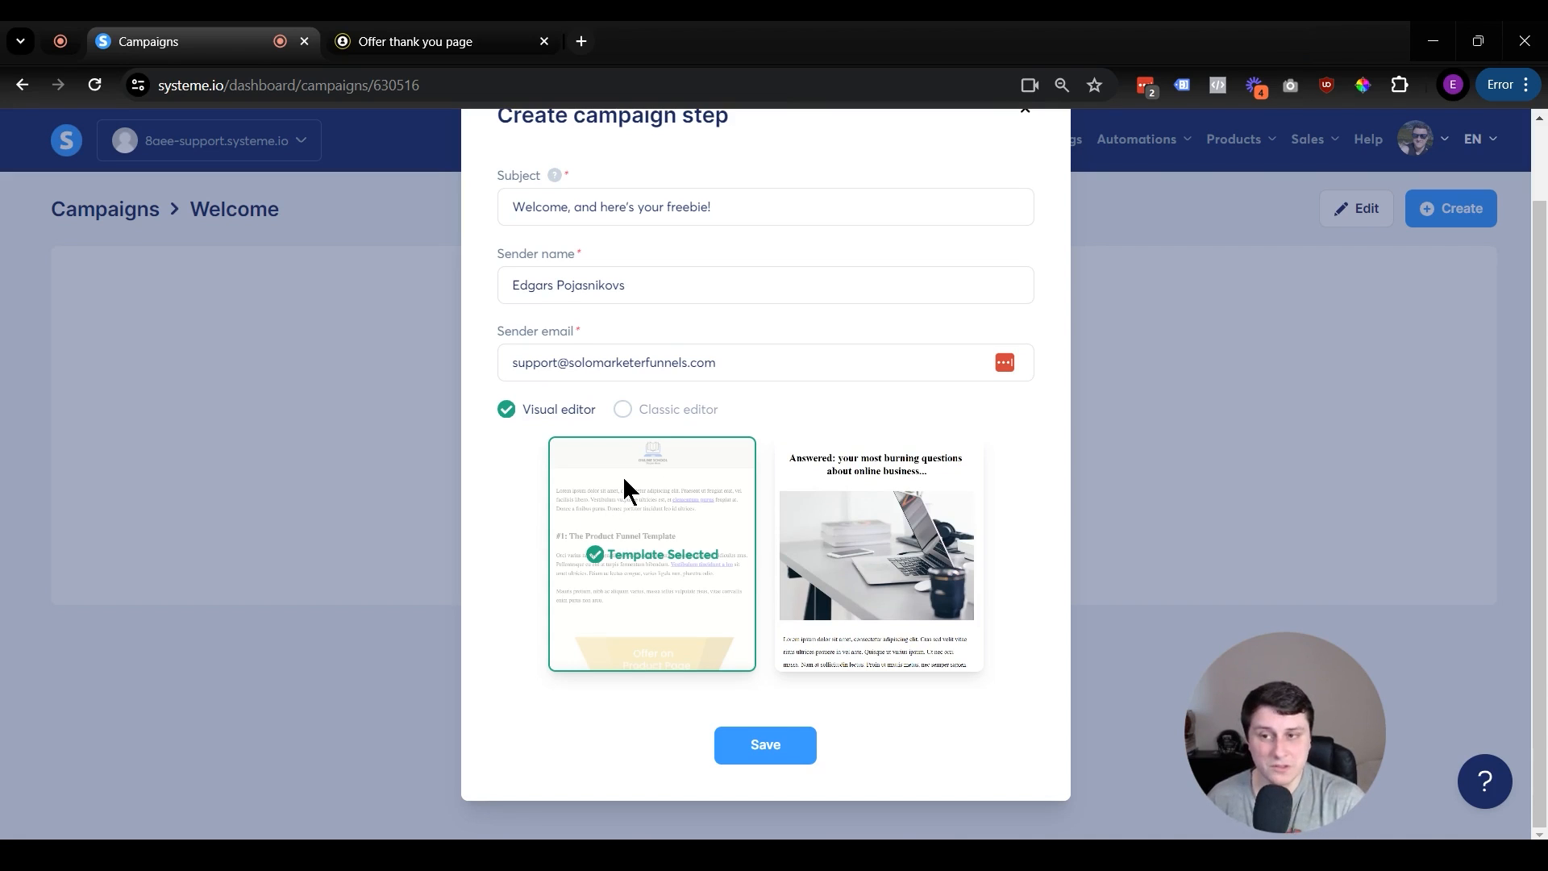
click(665, 411)
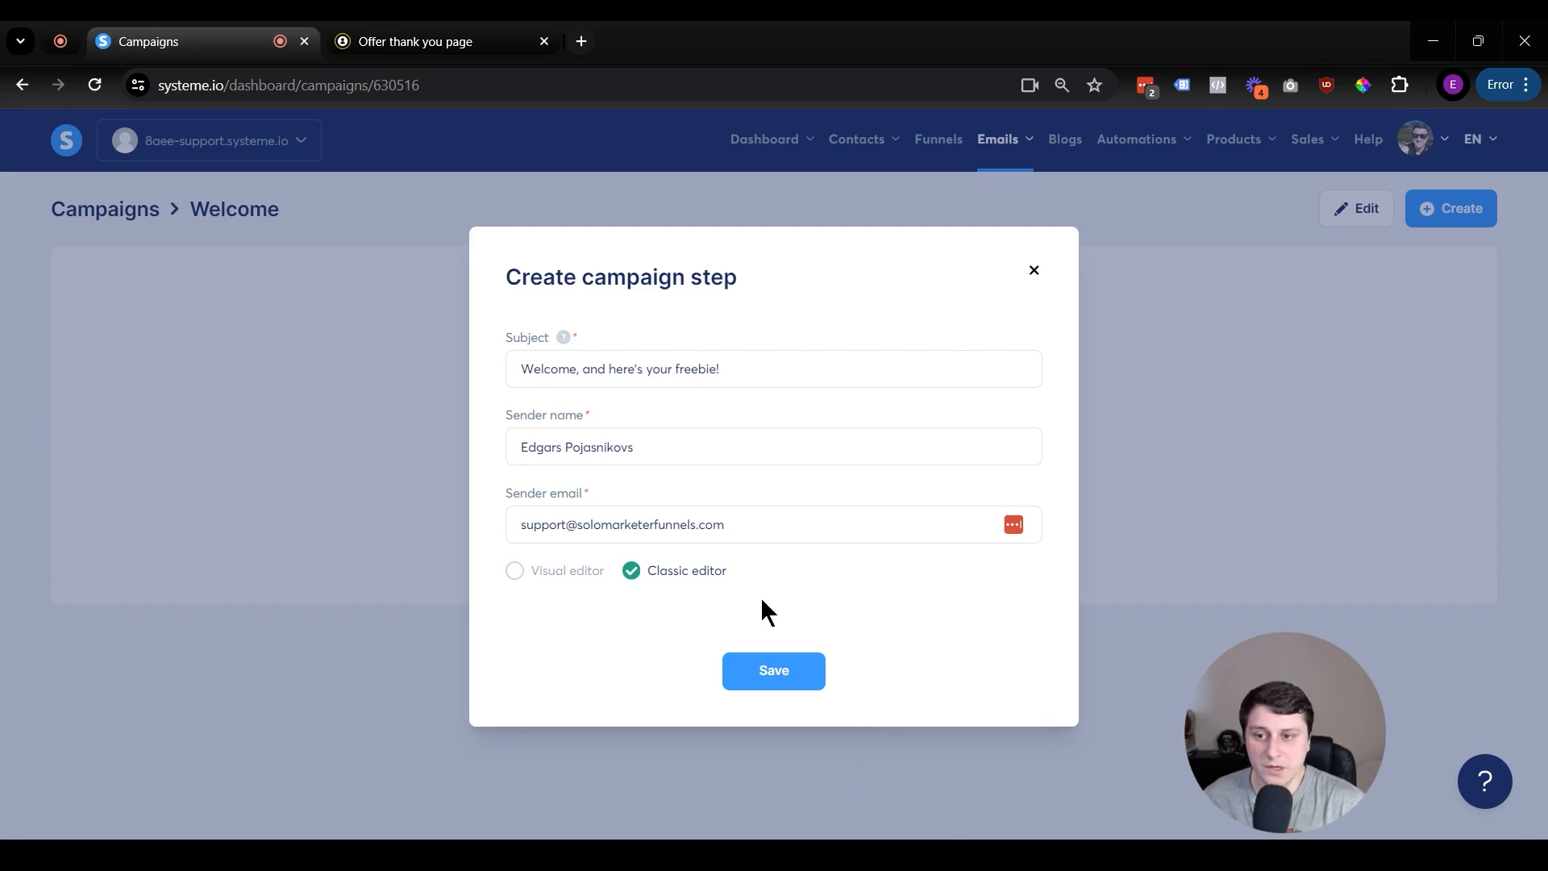
Step: Replace the campaign step's sender email with another address and save it to open the email's editor
click(809, 674)
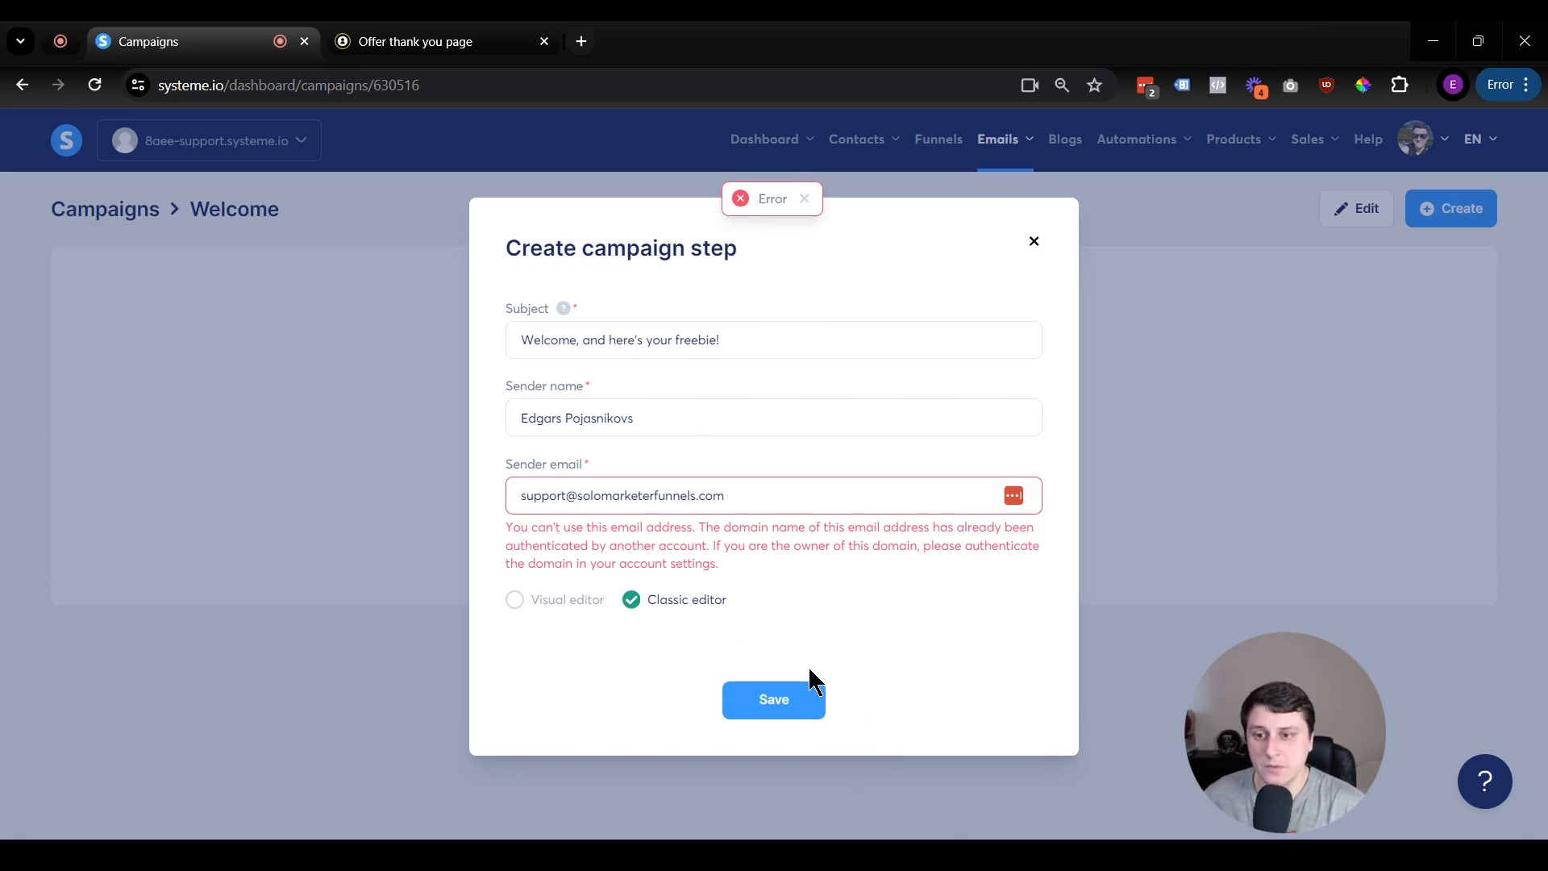
triple_click(654, 499)
click(684, 566)
key(Return)
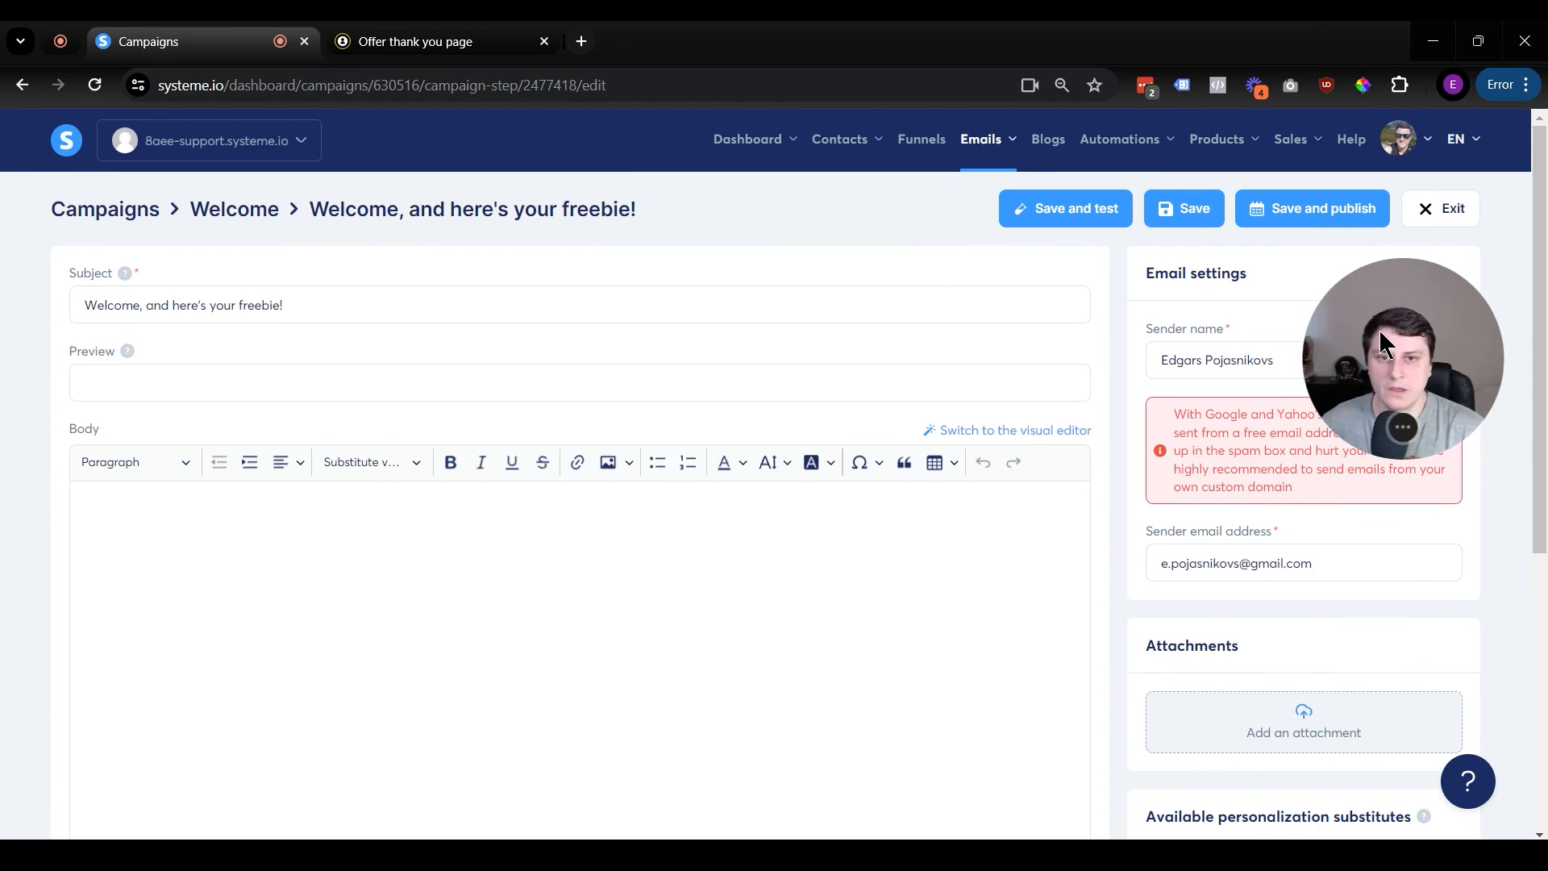
Step: Begin the email body with "Hey " and copy the {first_name} personalization substitute
click(220, 611)
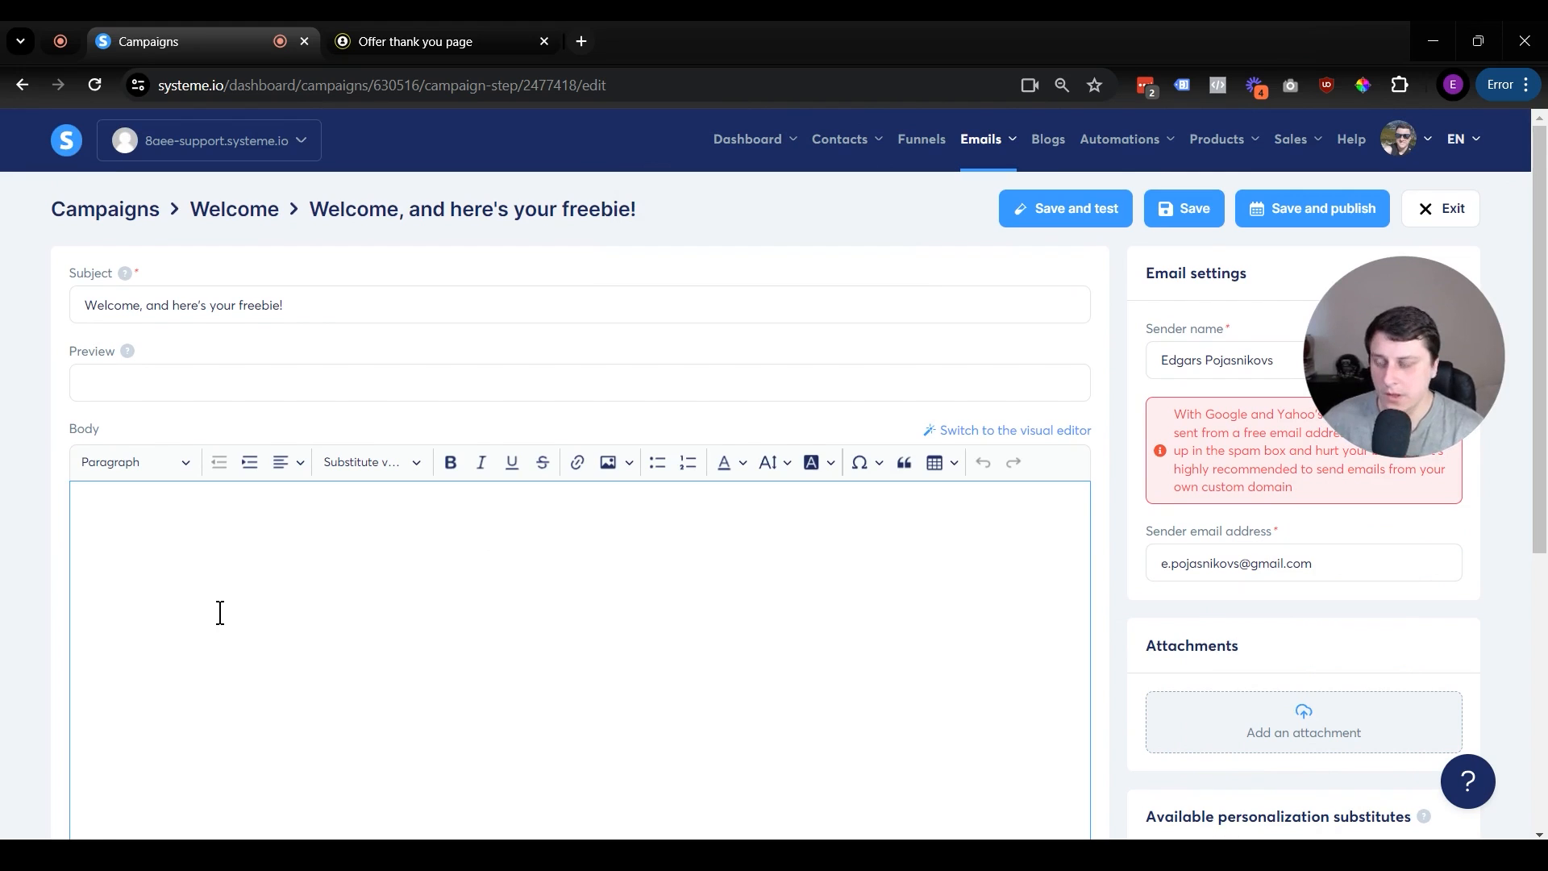
text(Hey)
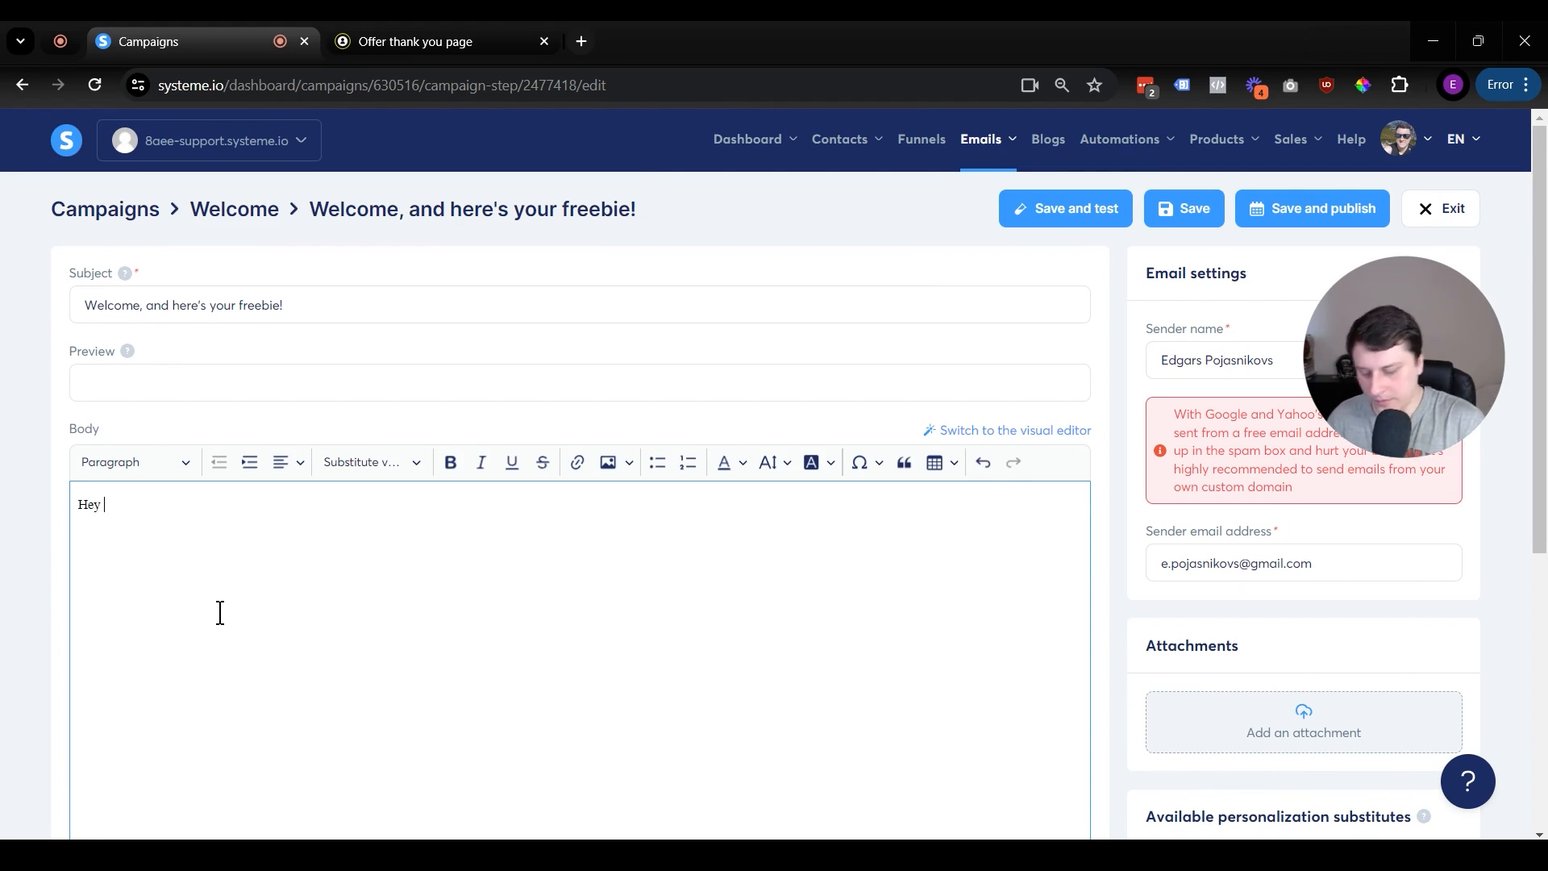
scroll(1016, 594, down, 4)
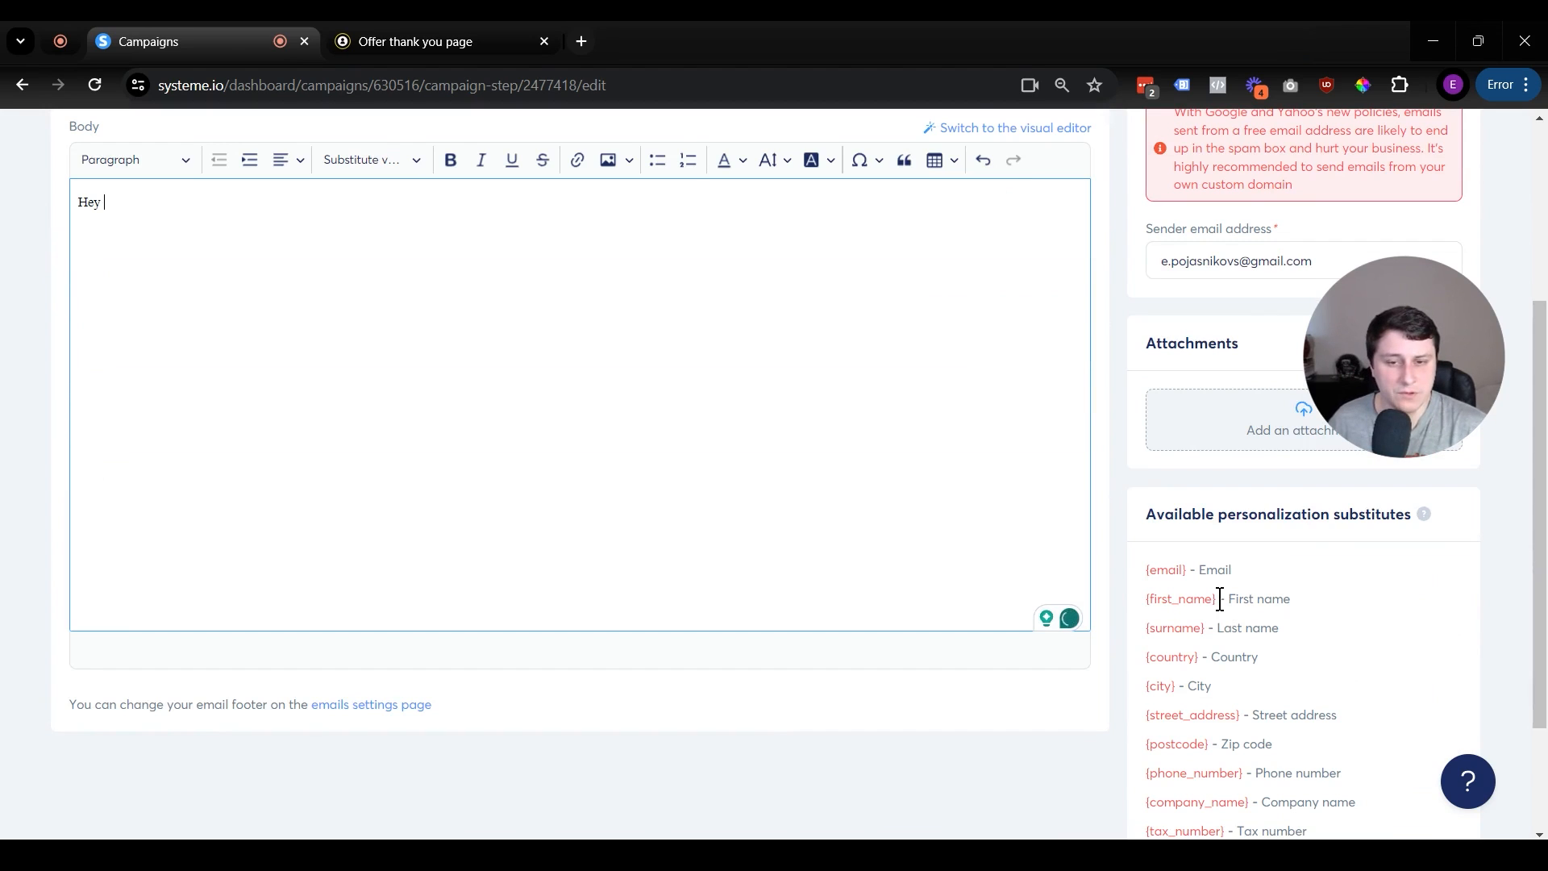
drag(1145, 601, 1216, 603)
key(ctrl+c)
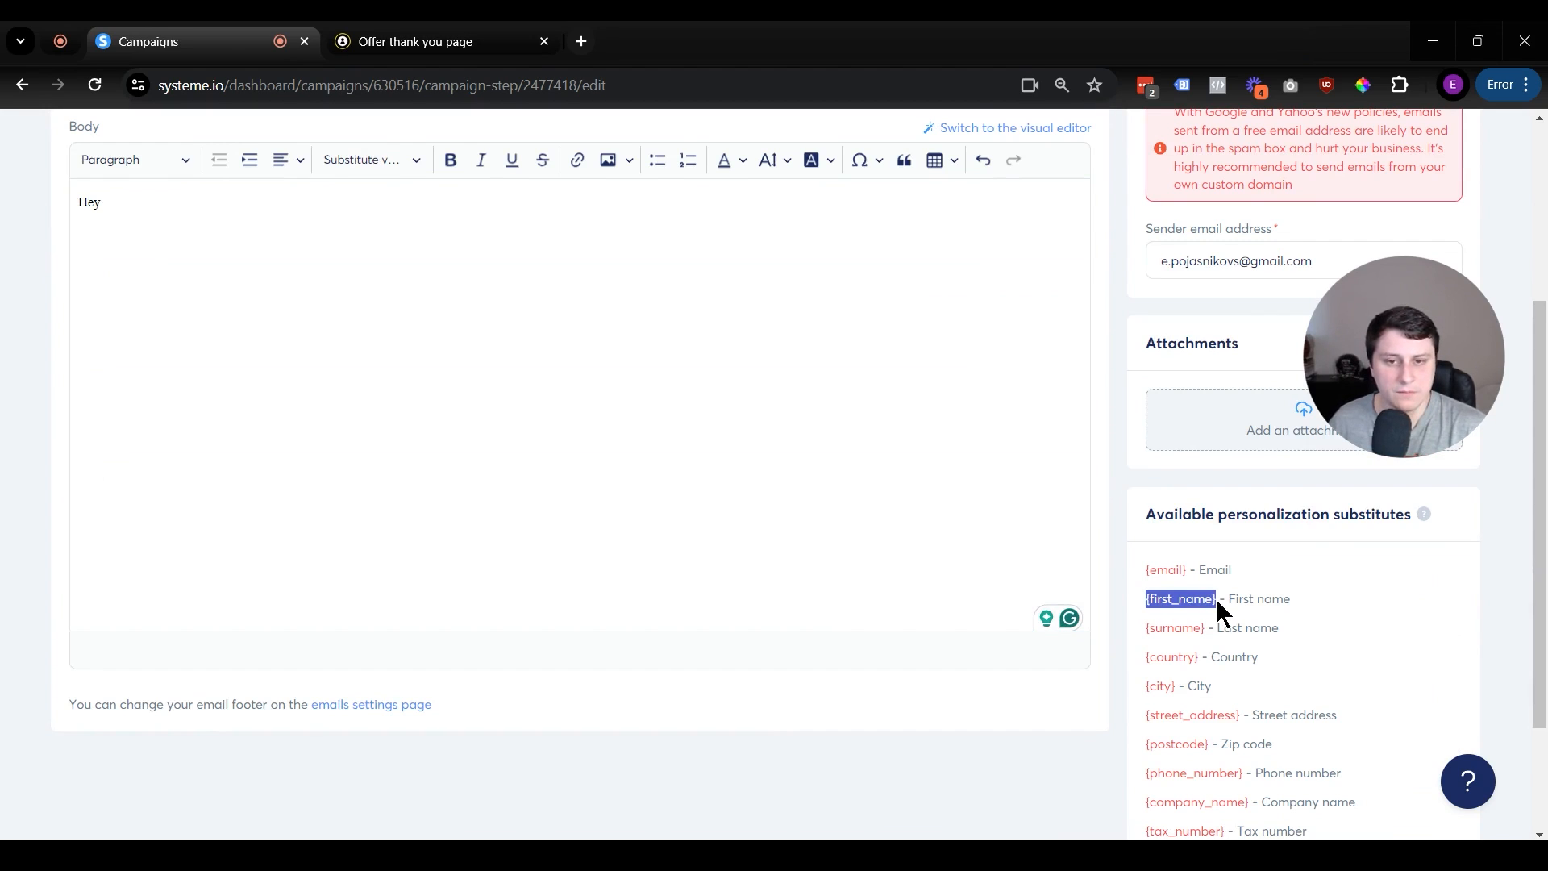
click(130, 203)
key(ctrl+v)
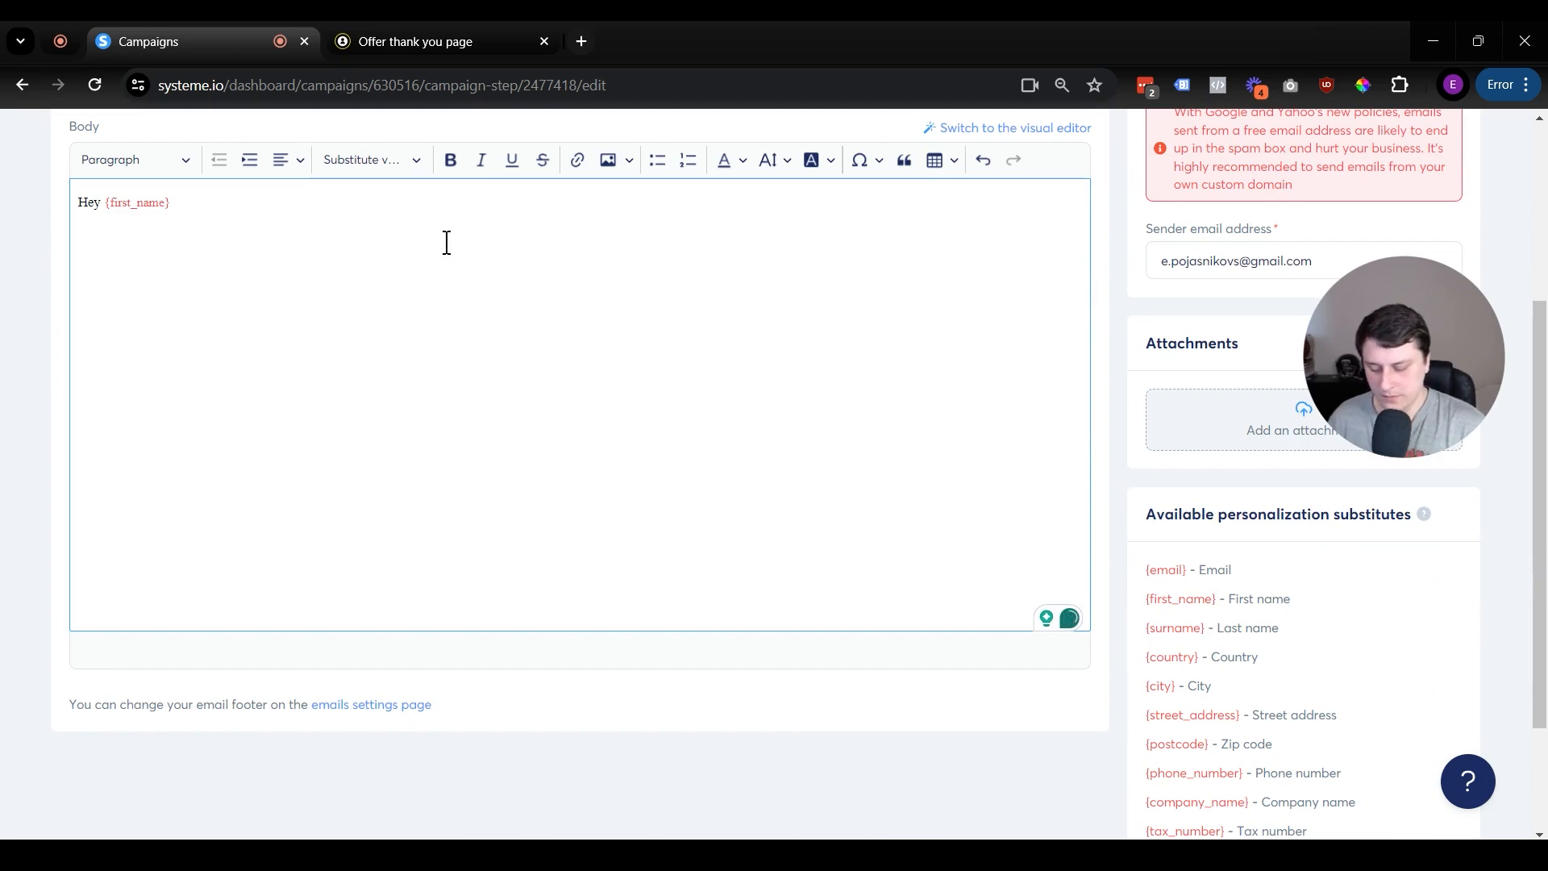
key(ctrl+a)
click(447, 242)
key(BackSpace)
key(BackSpace)
key(BackSpace)
key(BackSpace)
key(BackSpace)
key(BackSpace)
key(BackSpace)
key(BackSpace)
key(BackSpace)
key(BackSpace)
key(BackSpace)
key(BackSpace)
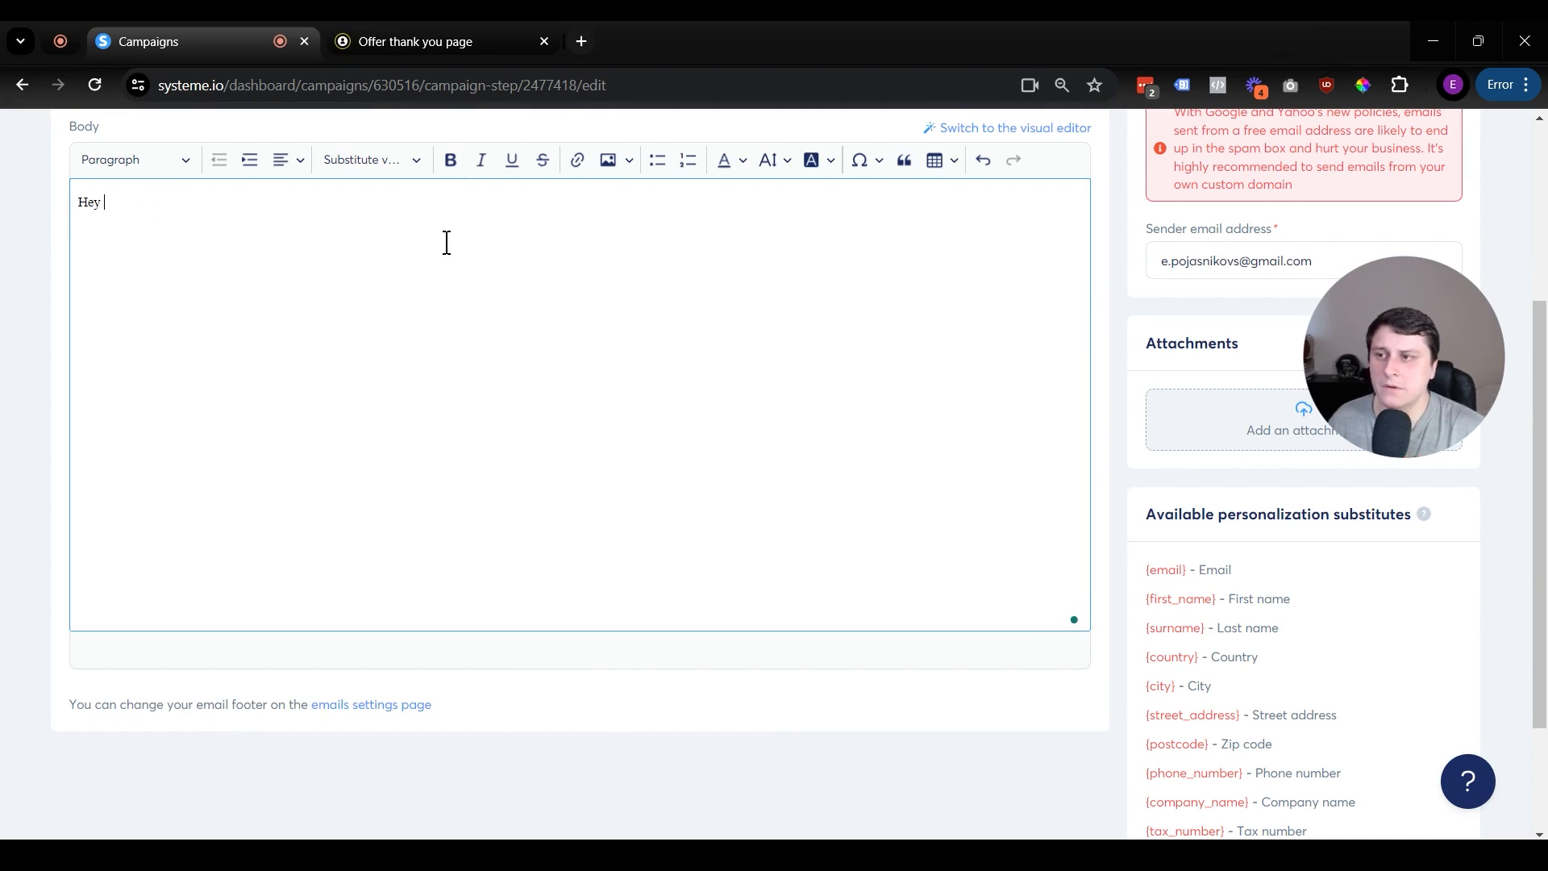
Step: Insert {first_name} as plain text after "Hey", followed by a comma and a blank line
right_click(115, 204)
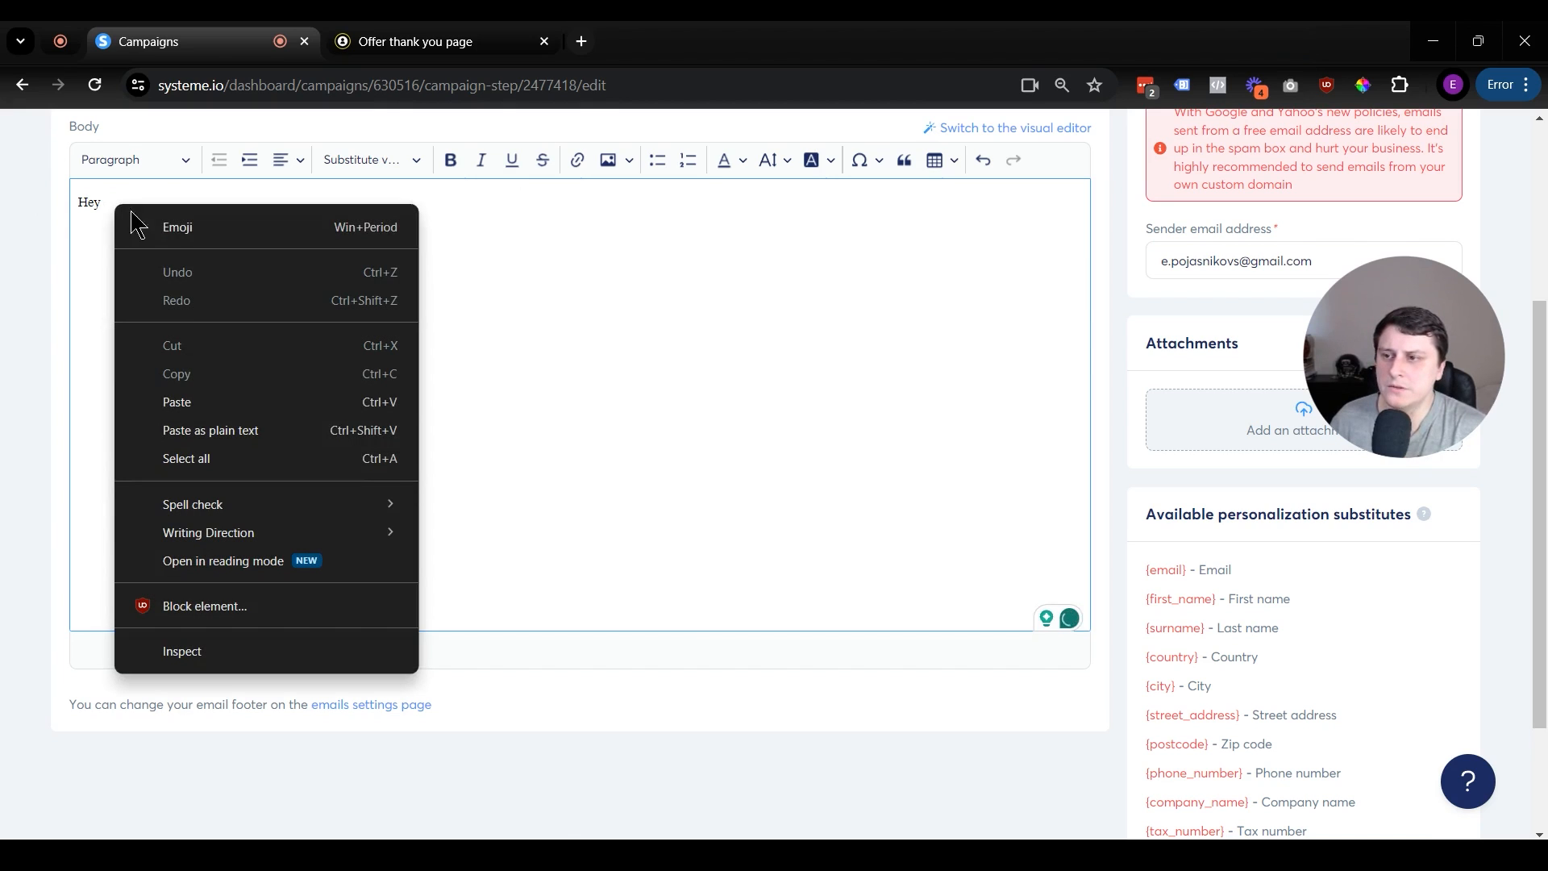
click(217, 428)
text(,)
key(Return)
key(Return)
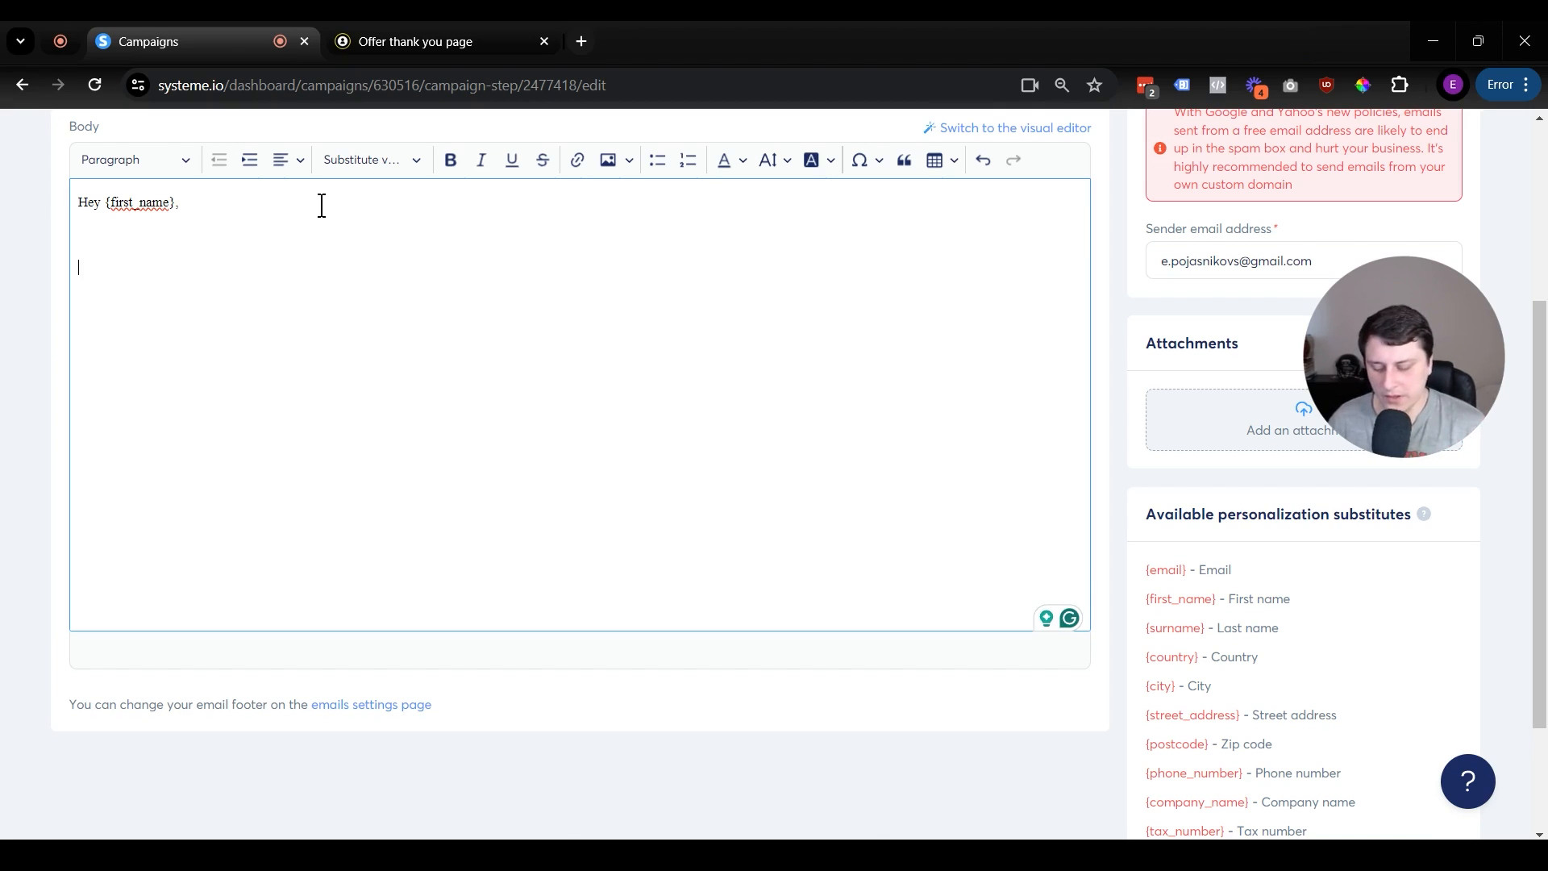
Step: Write "Here's your free guide: Download here" below the greeting and sign off with a dash and the sender's first name
text(Here's your)
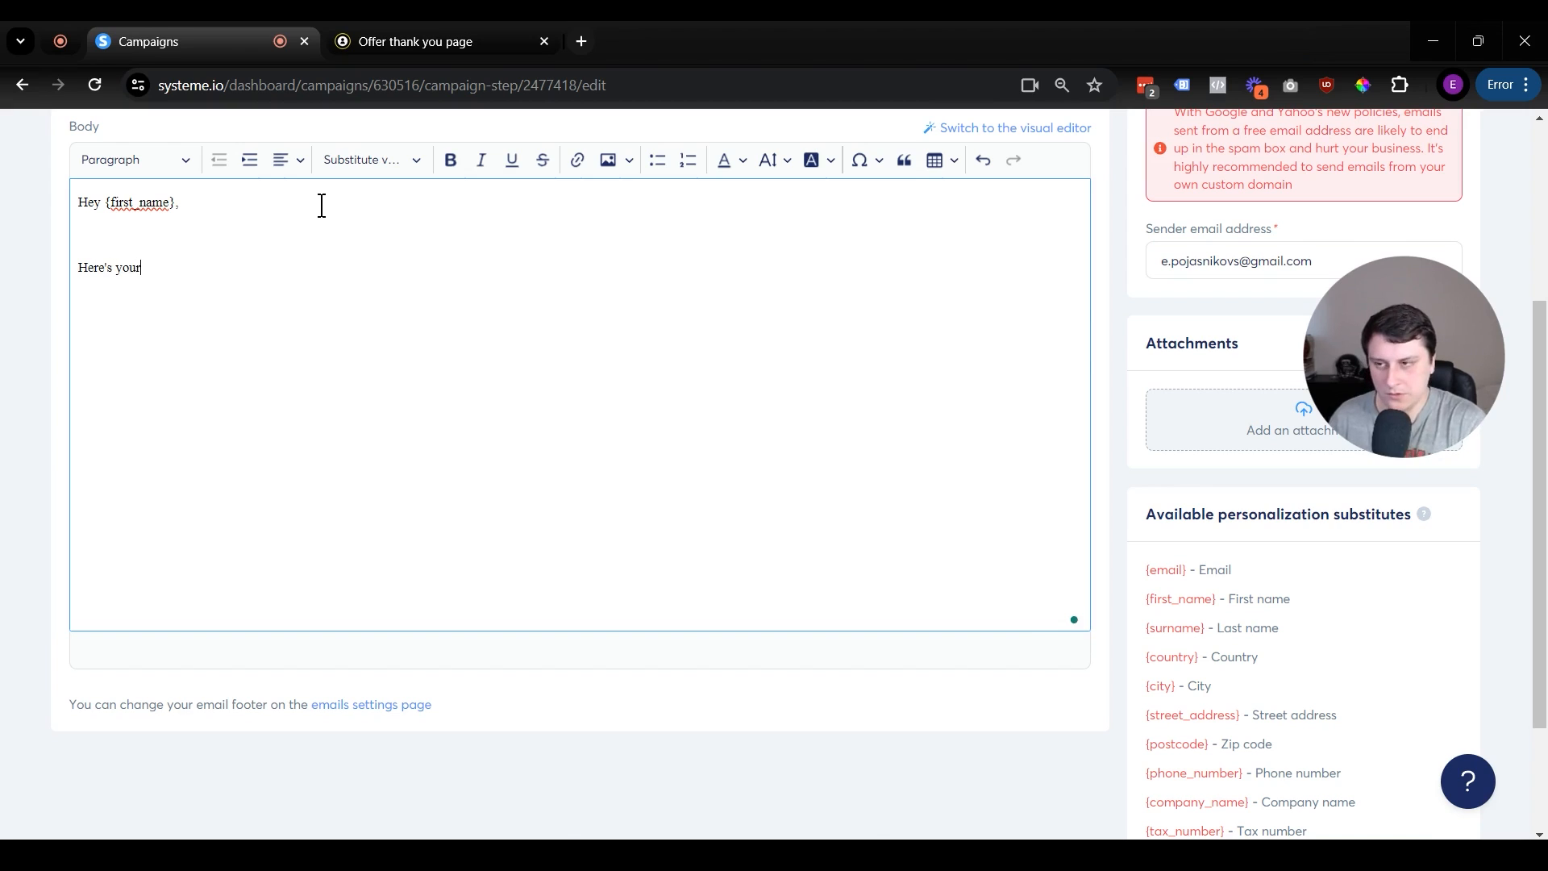
text( free)
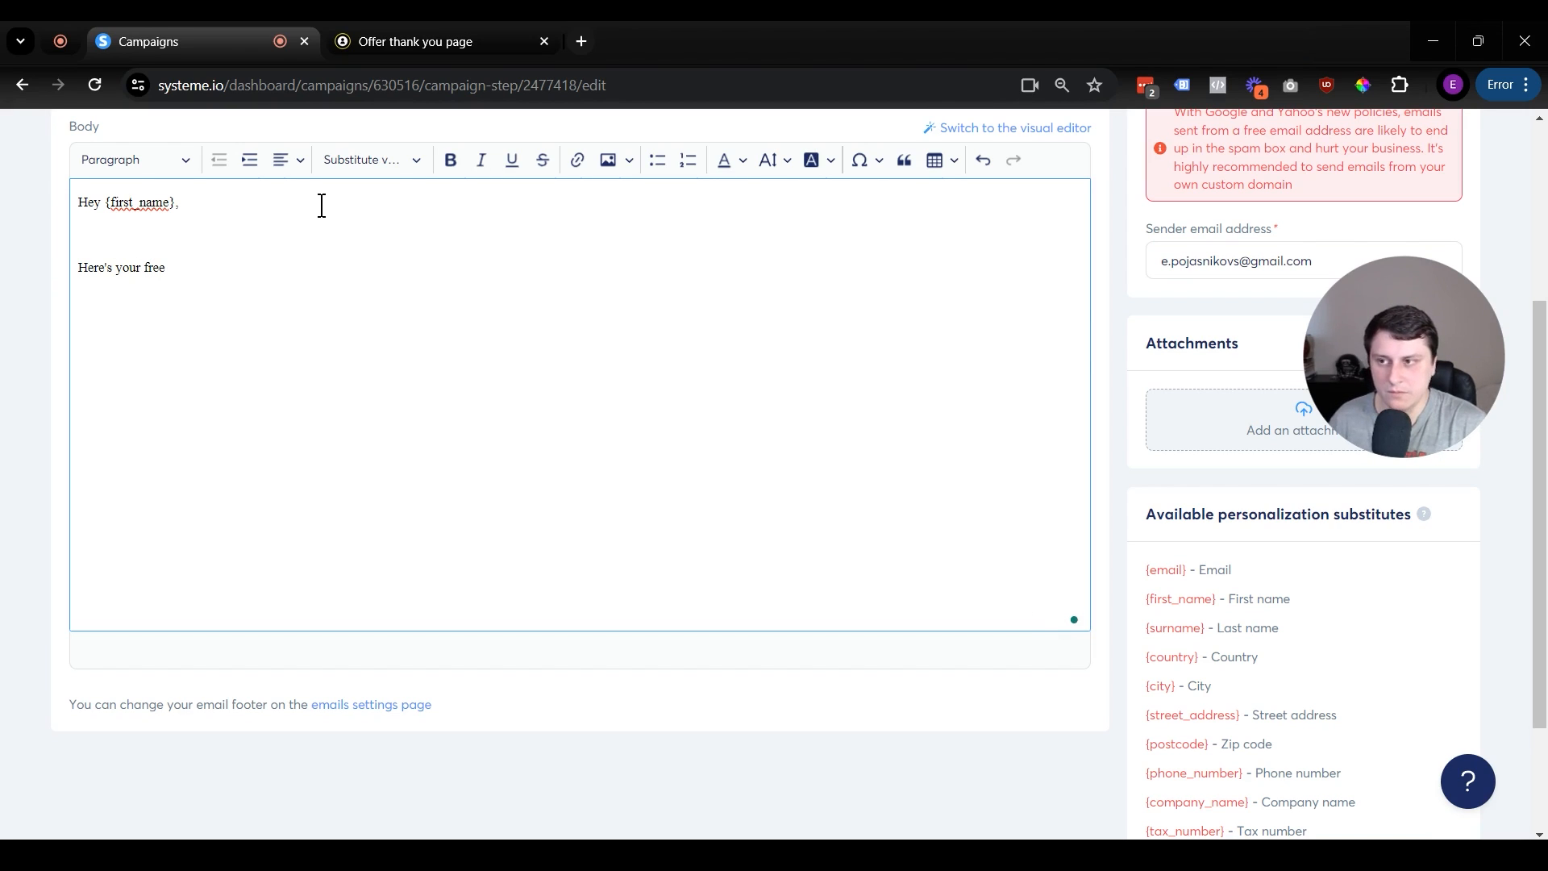
text( guide: Download here  )
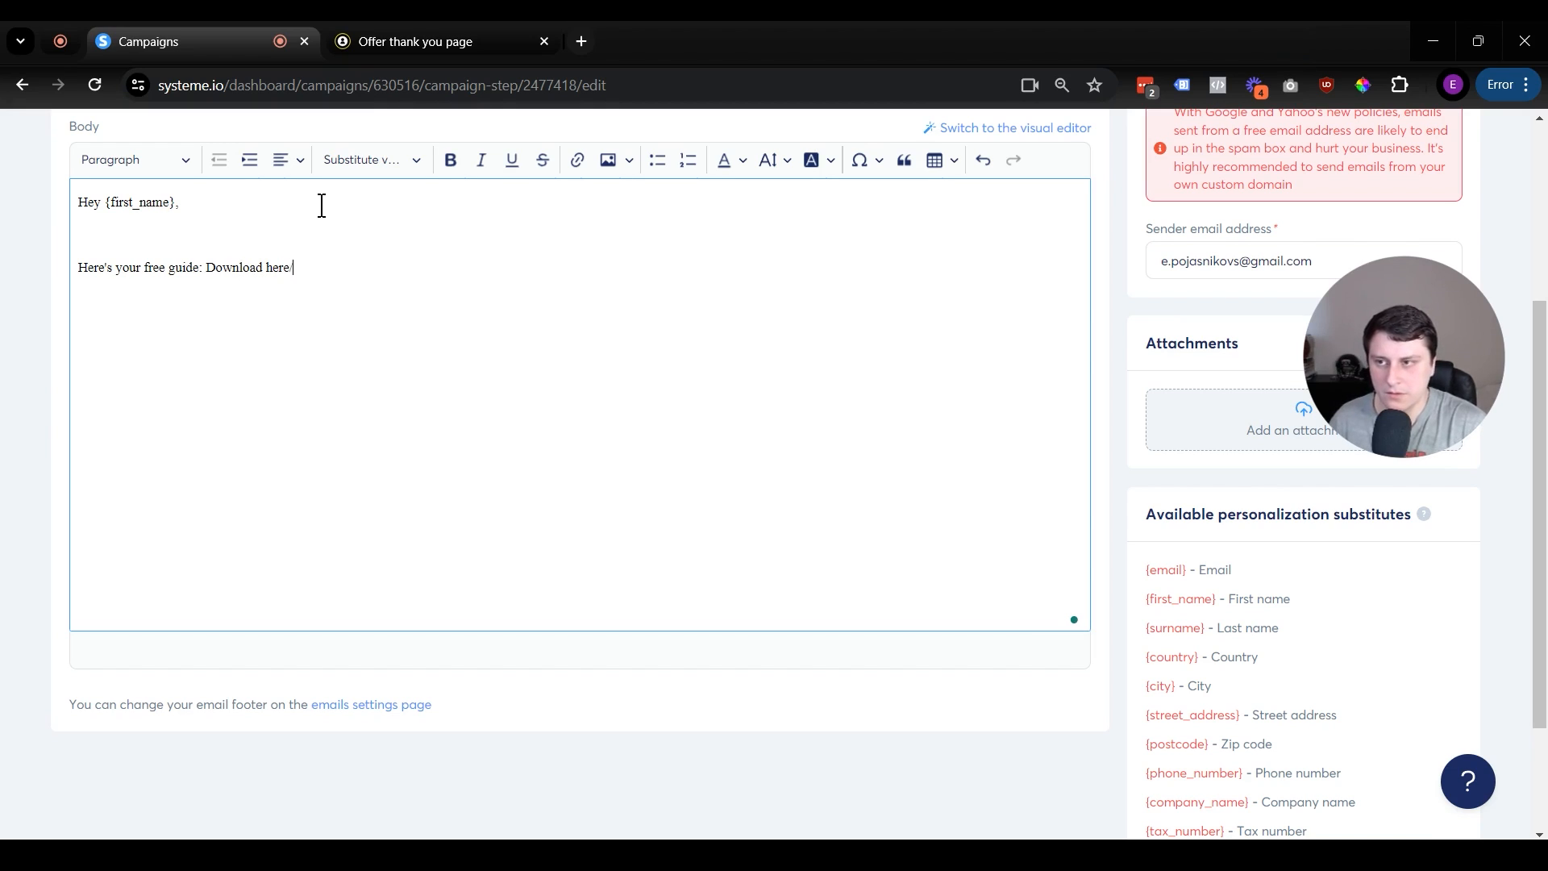
text(-Edgars)
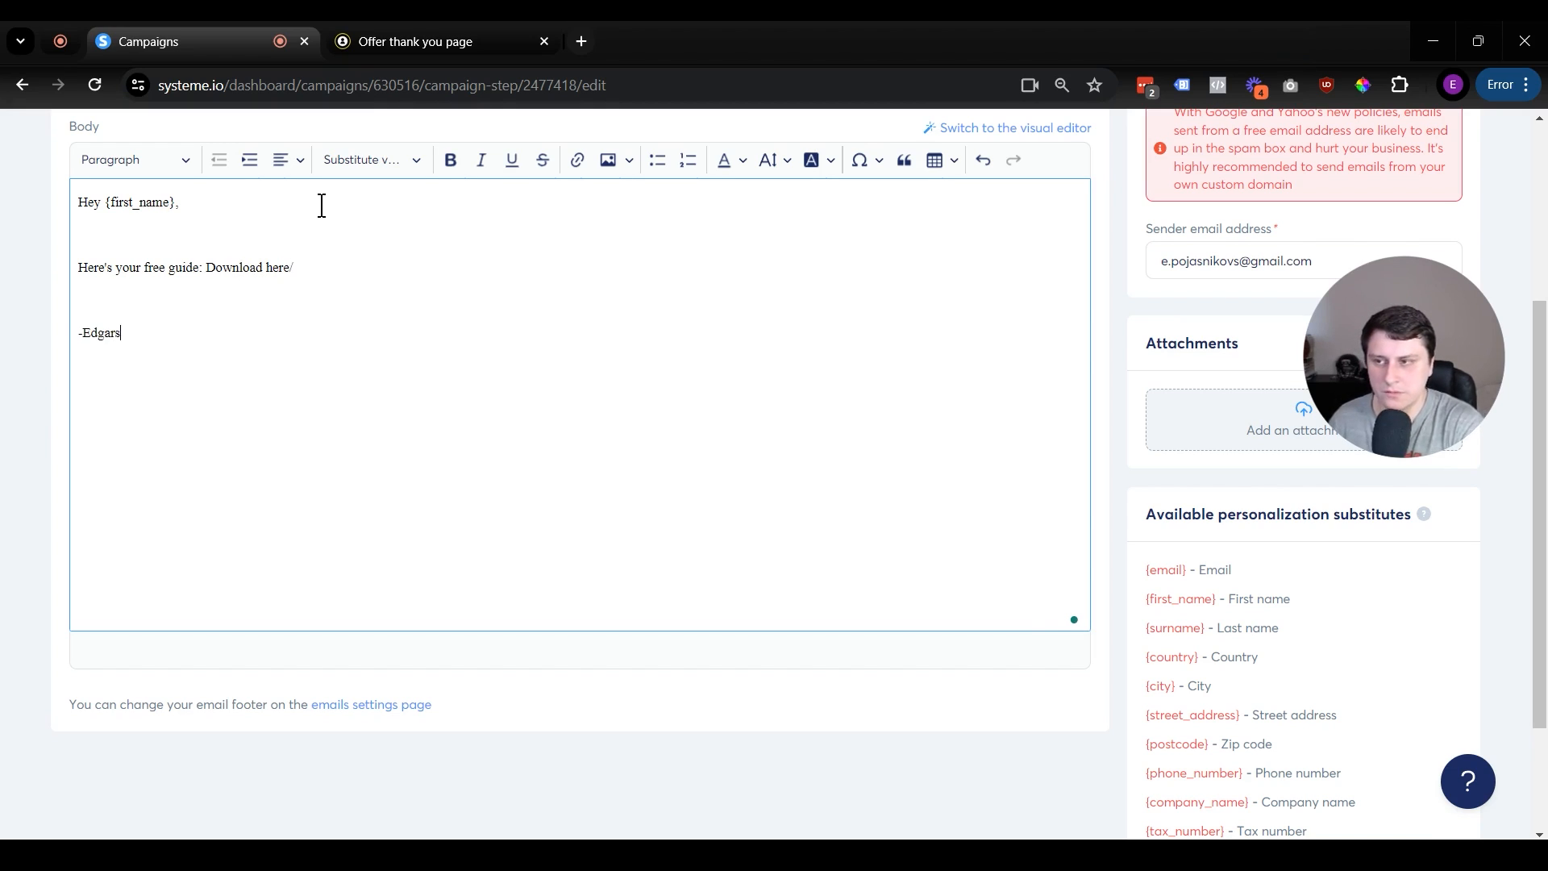
click(363, 244)
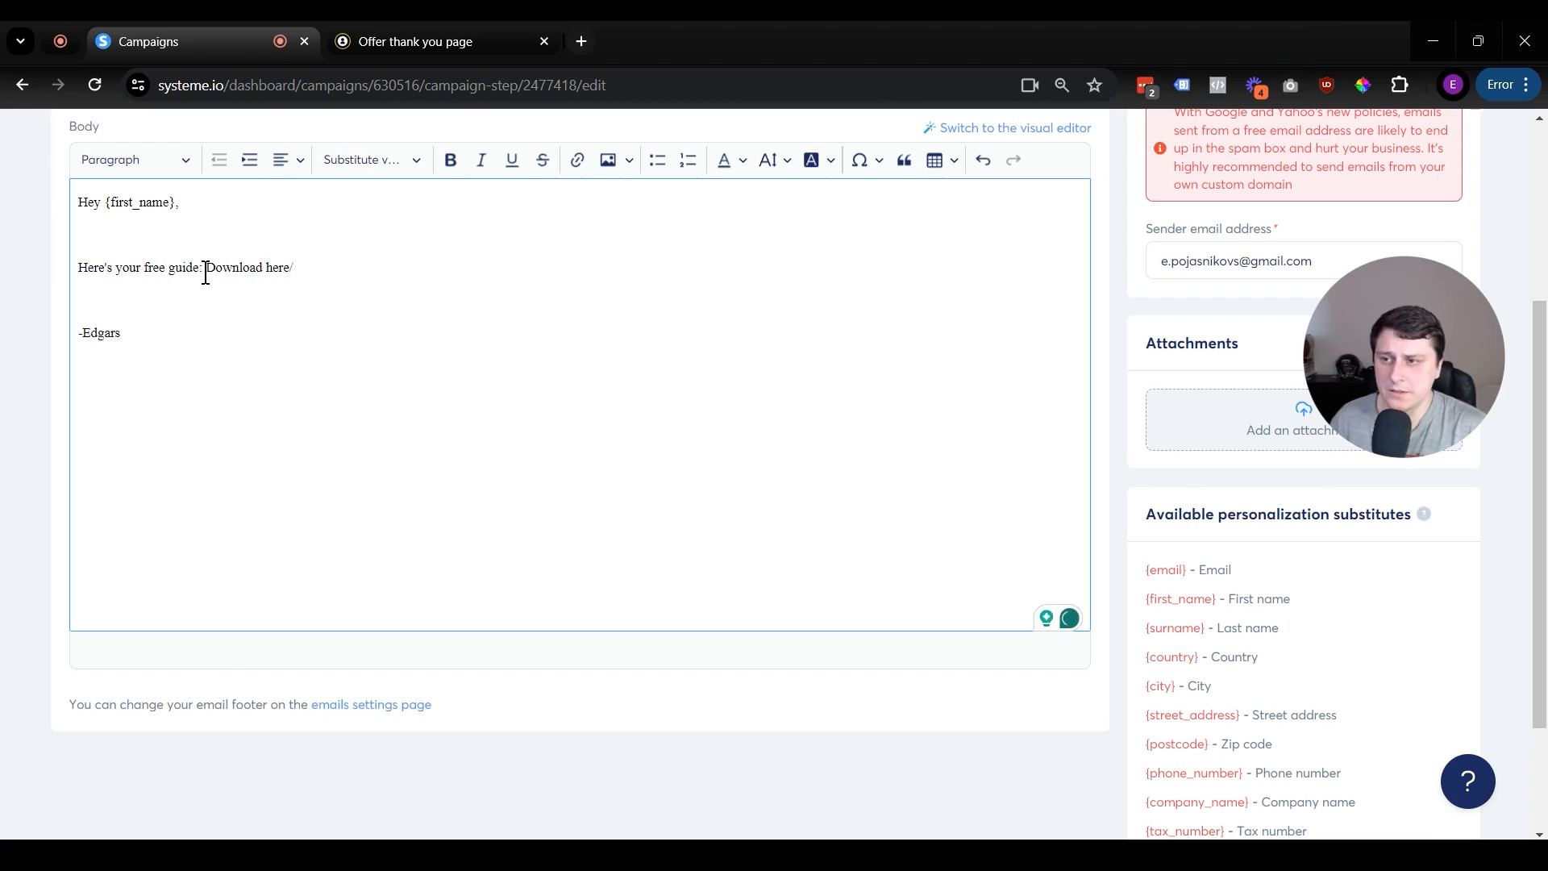
drag(208, 269, 291, 268)
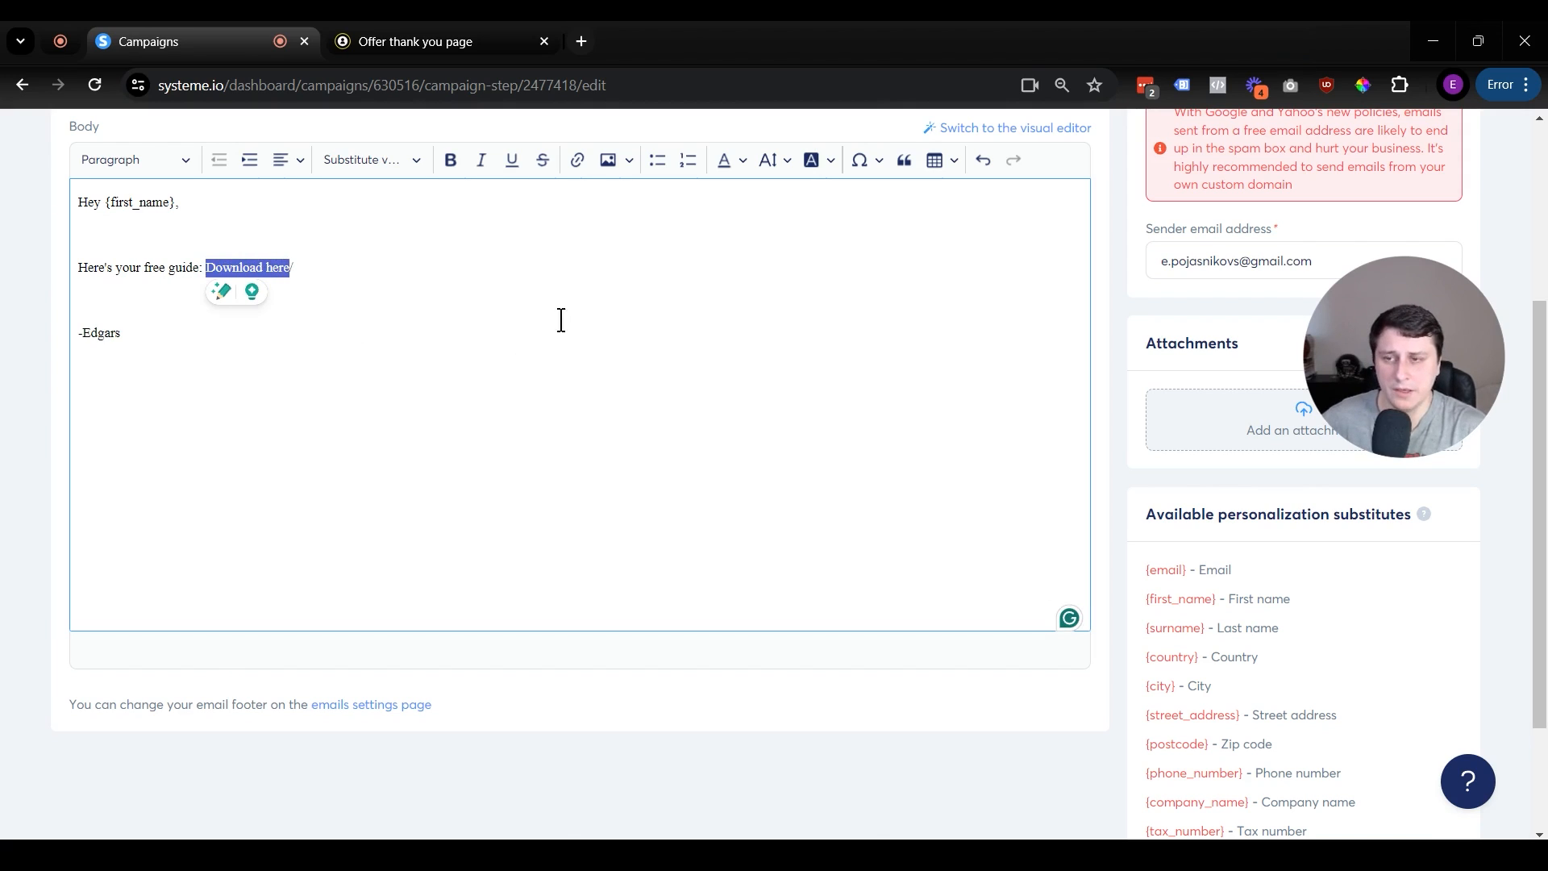
click(580, 162)
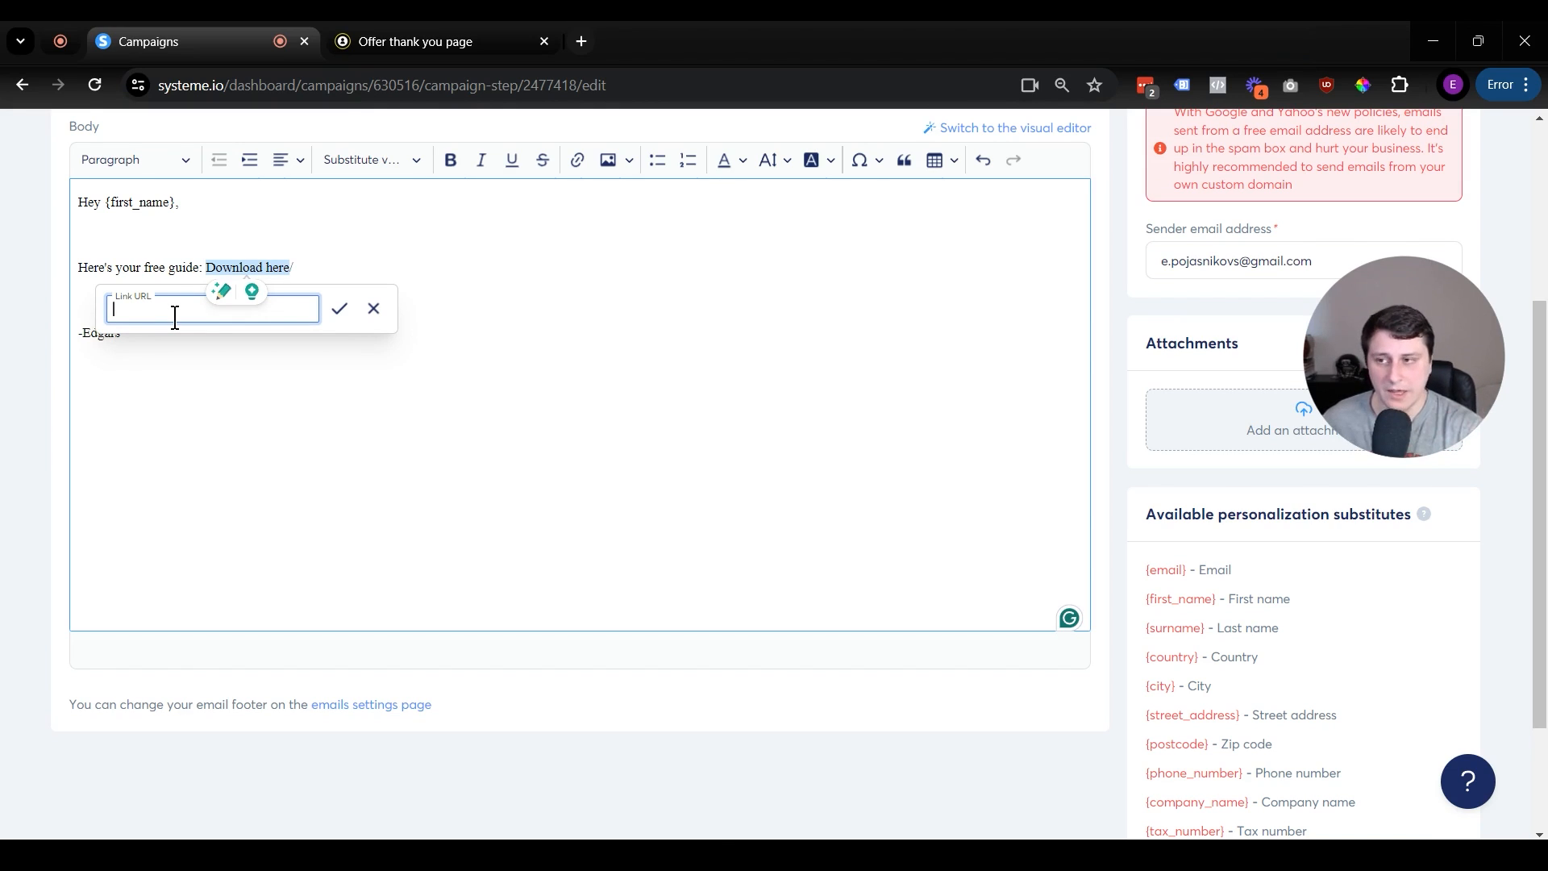
click(504, 378)
scroll(735, 427, up, 4)
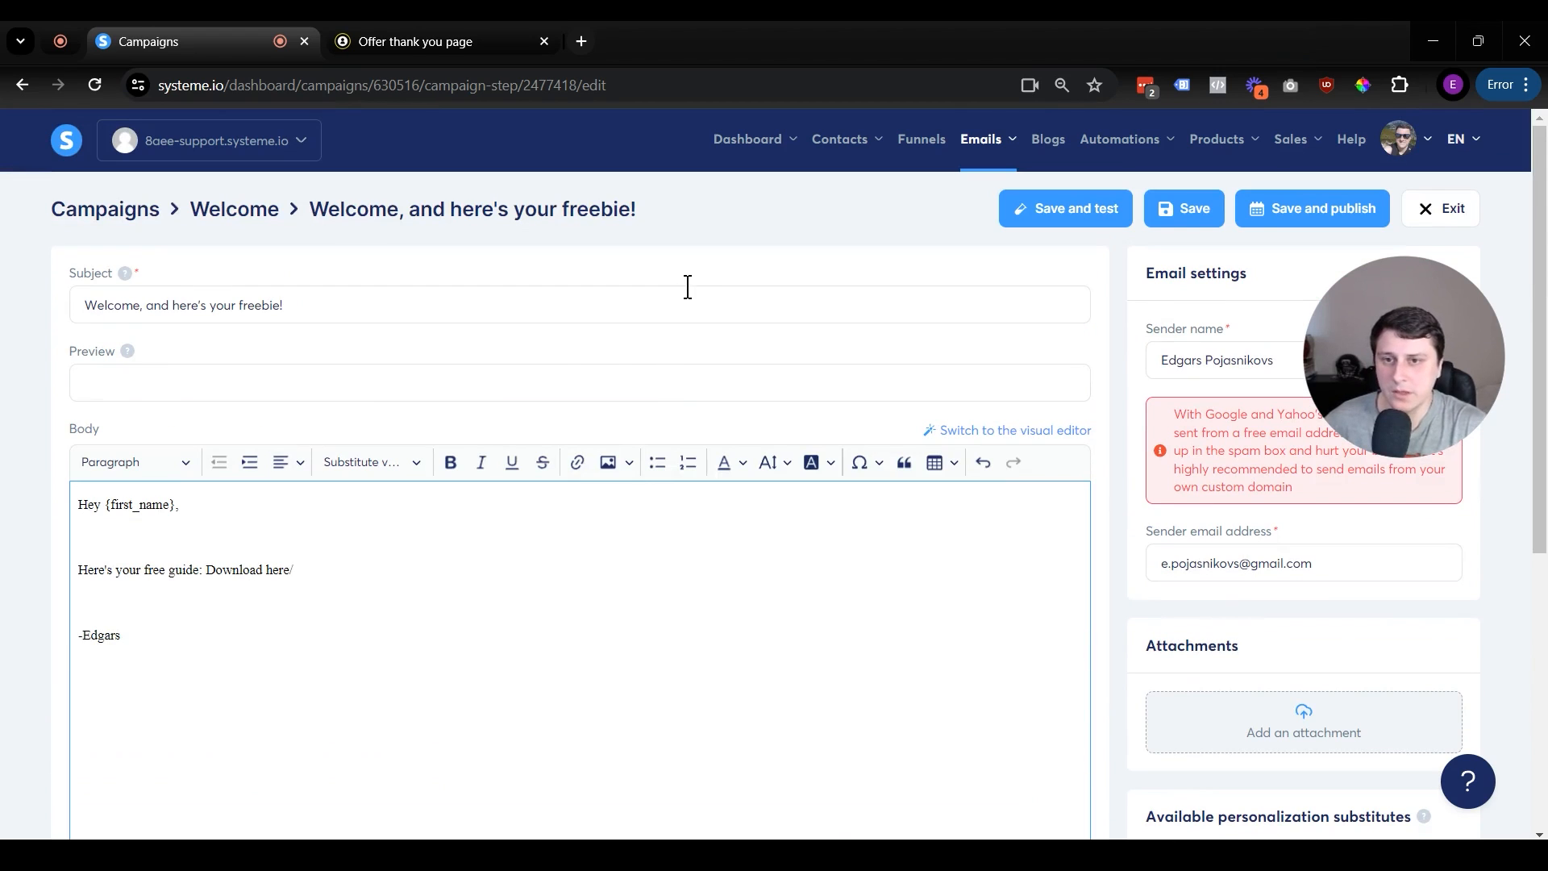
scroll(938, 478, down, 3)
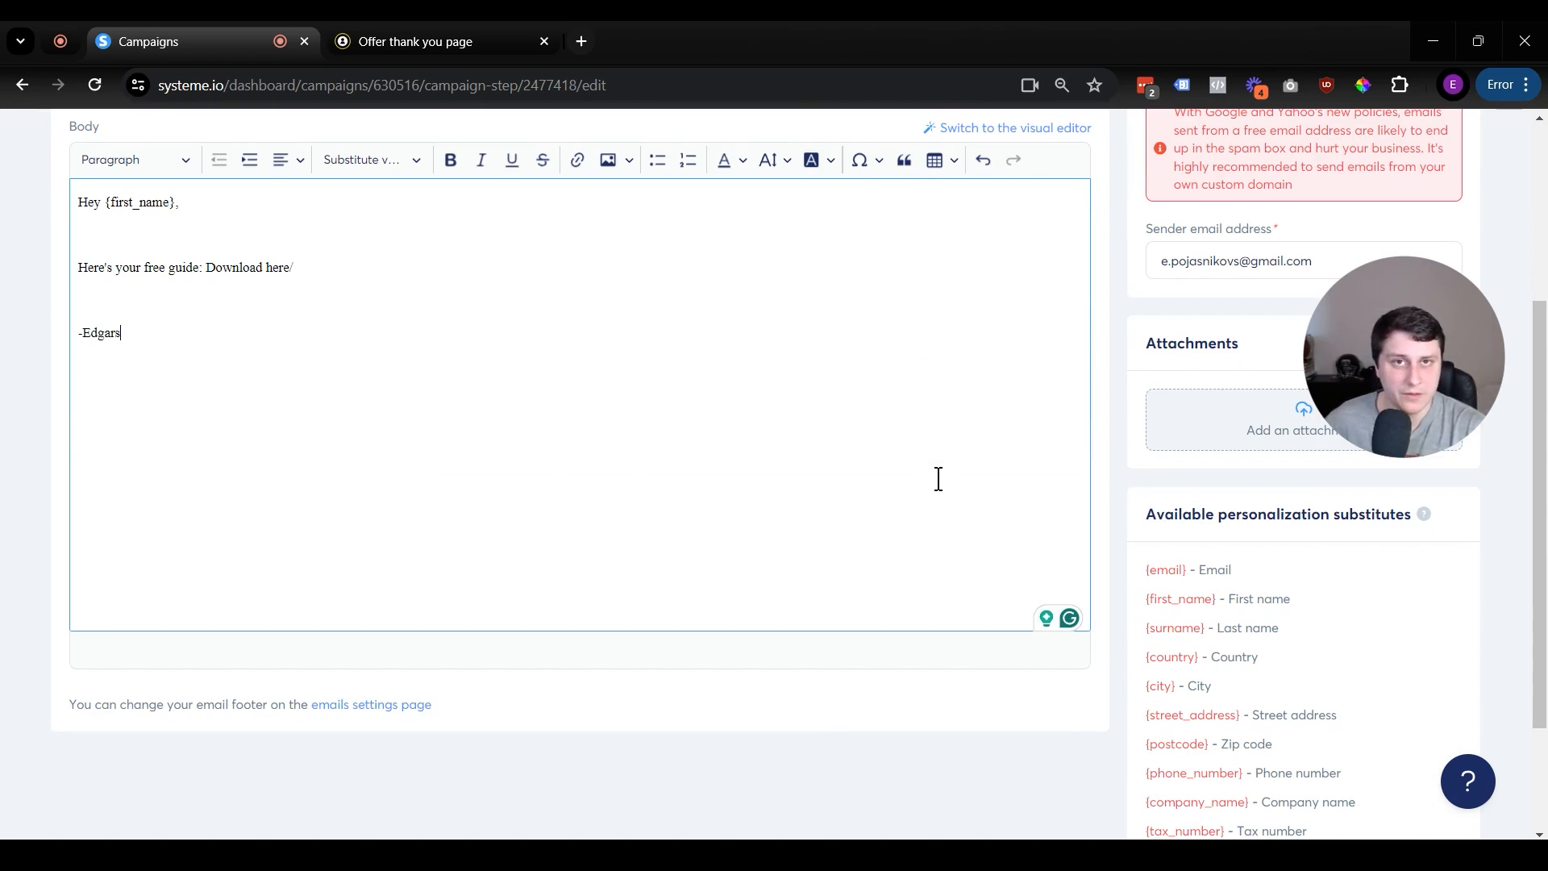
scroll(938, 478, up, 3)
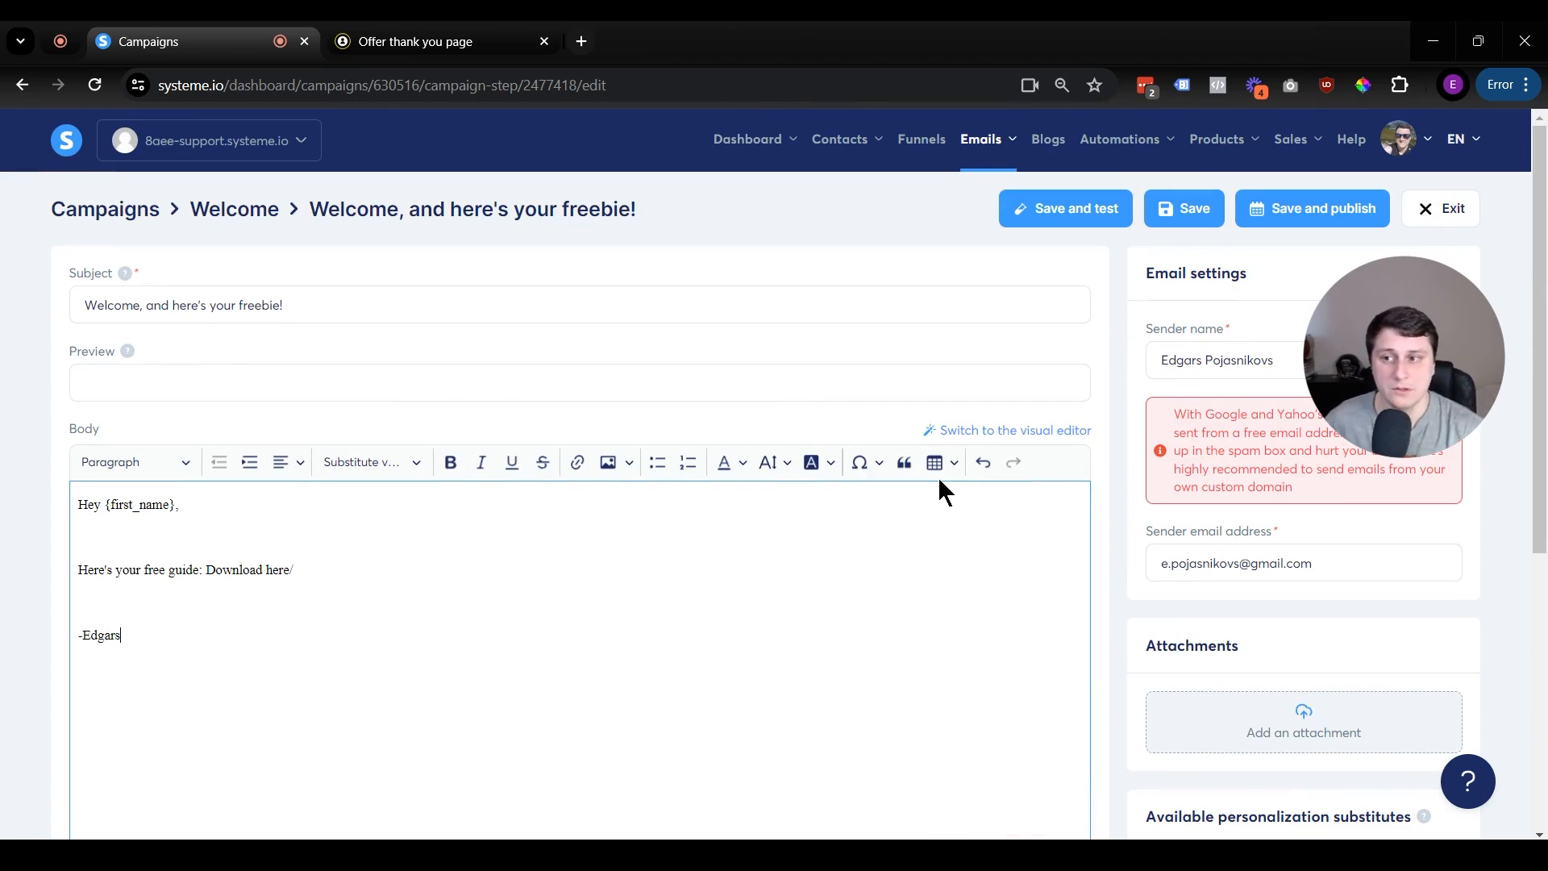
click(598, 576)
drag(230, 571, 419, 581)
click(387, 605)
scroll(373, 643, down, 3)
scroll(369, 649, up, 3)
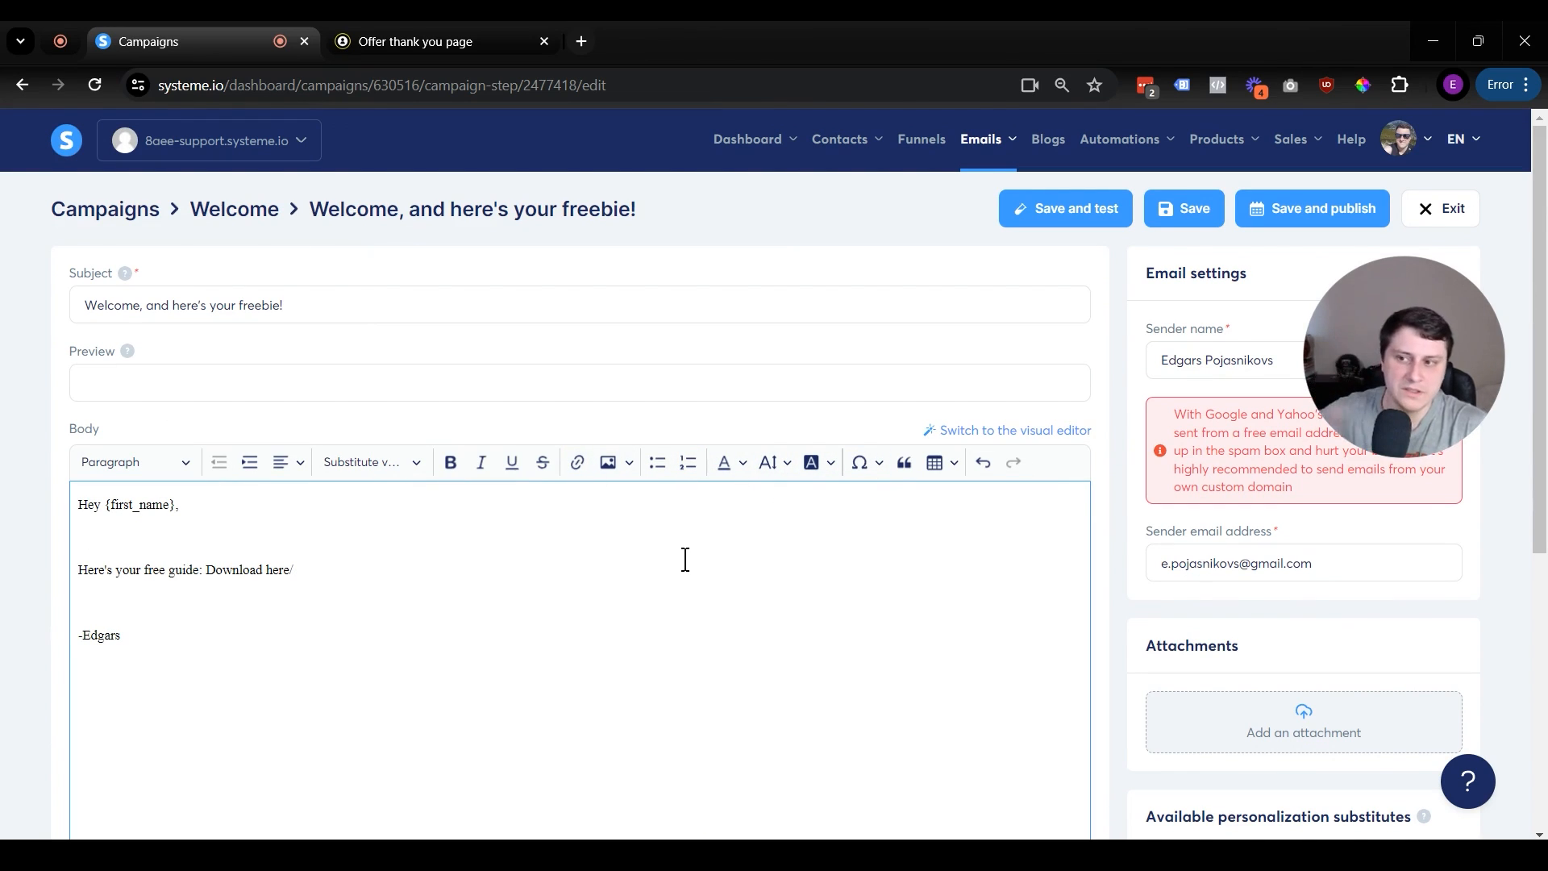
click(1066, 218)
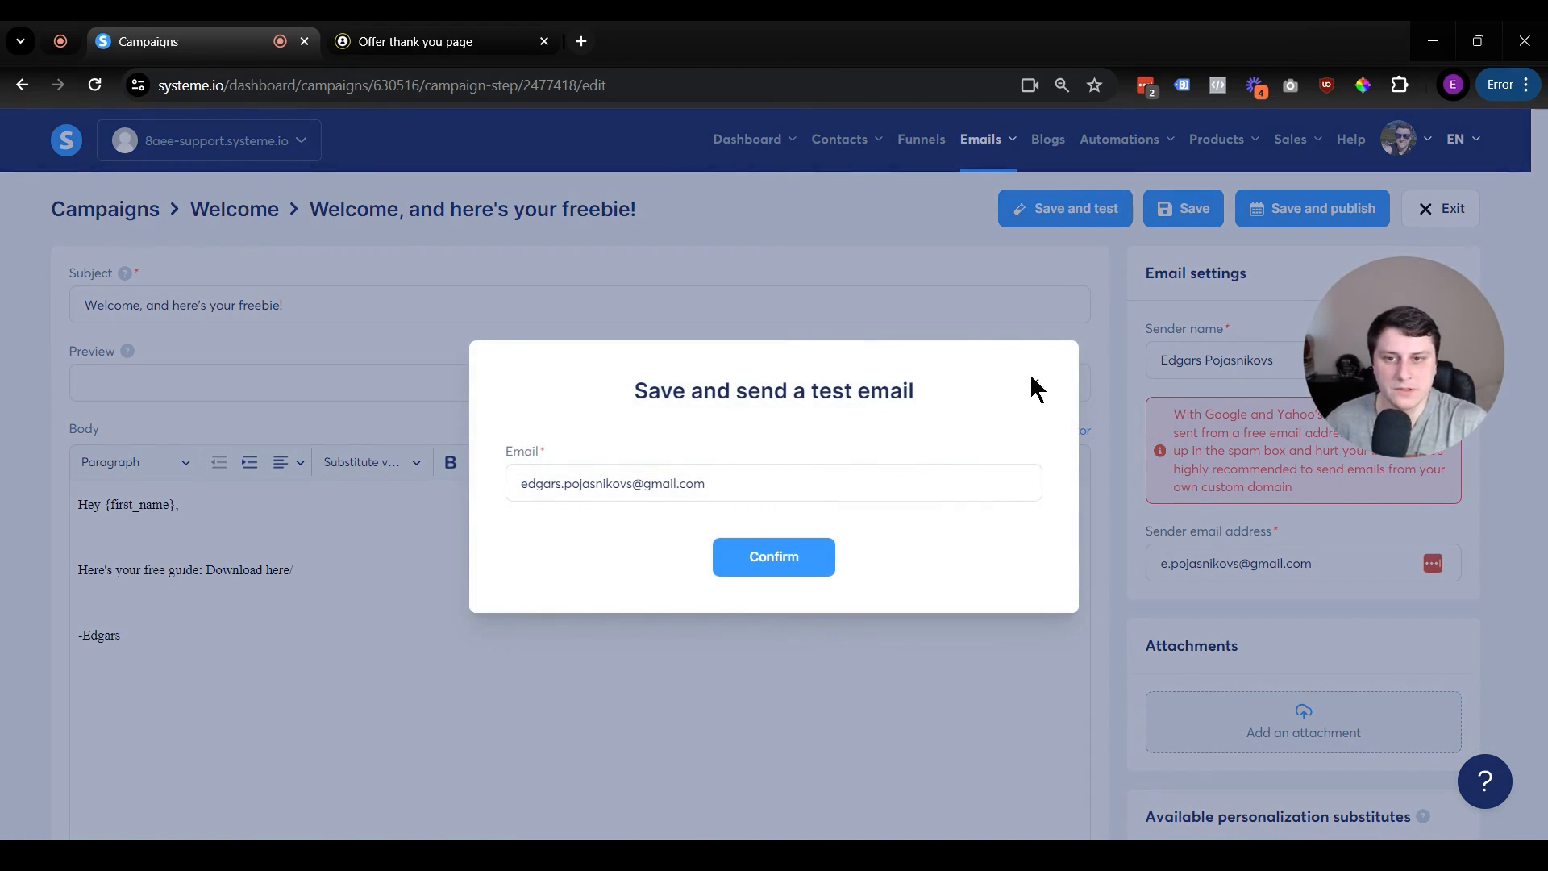
click(1031, 384)
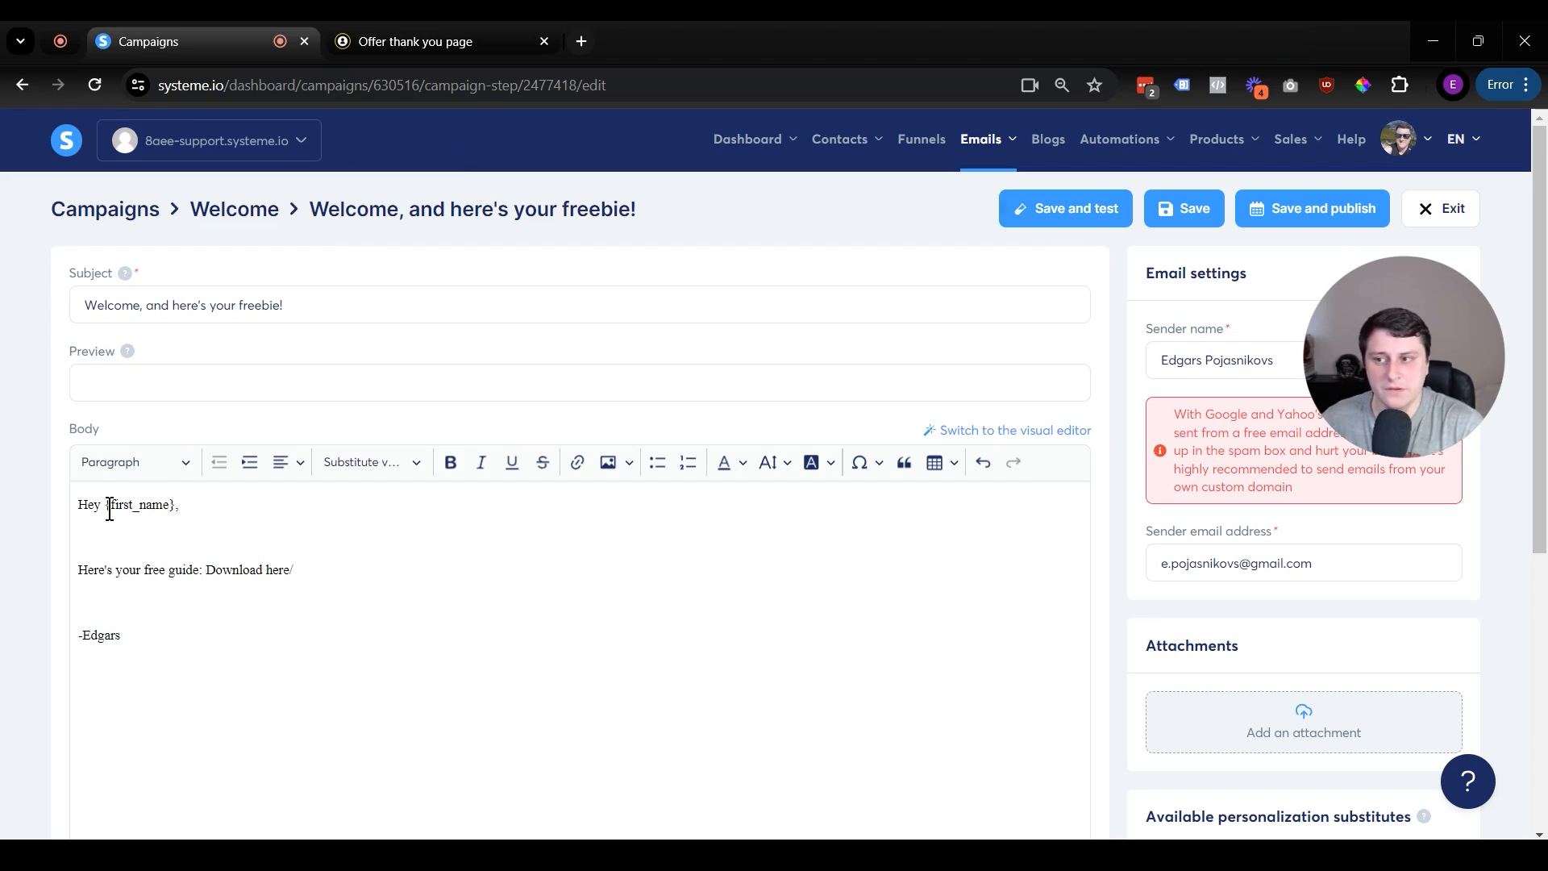
drag(111, 505, 194, 516)
click(222, 518)
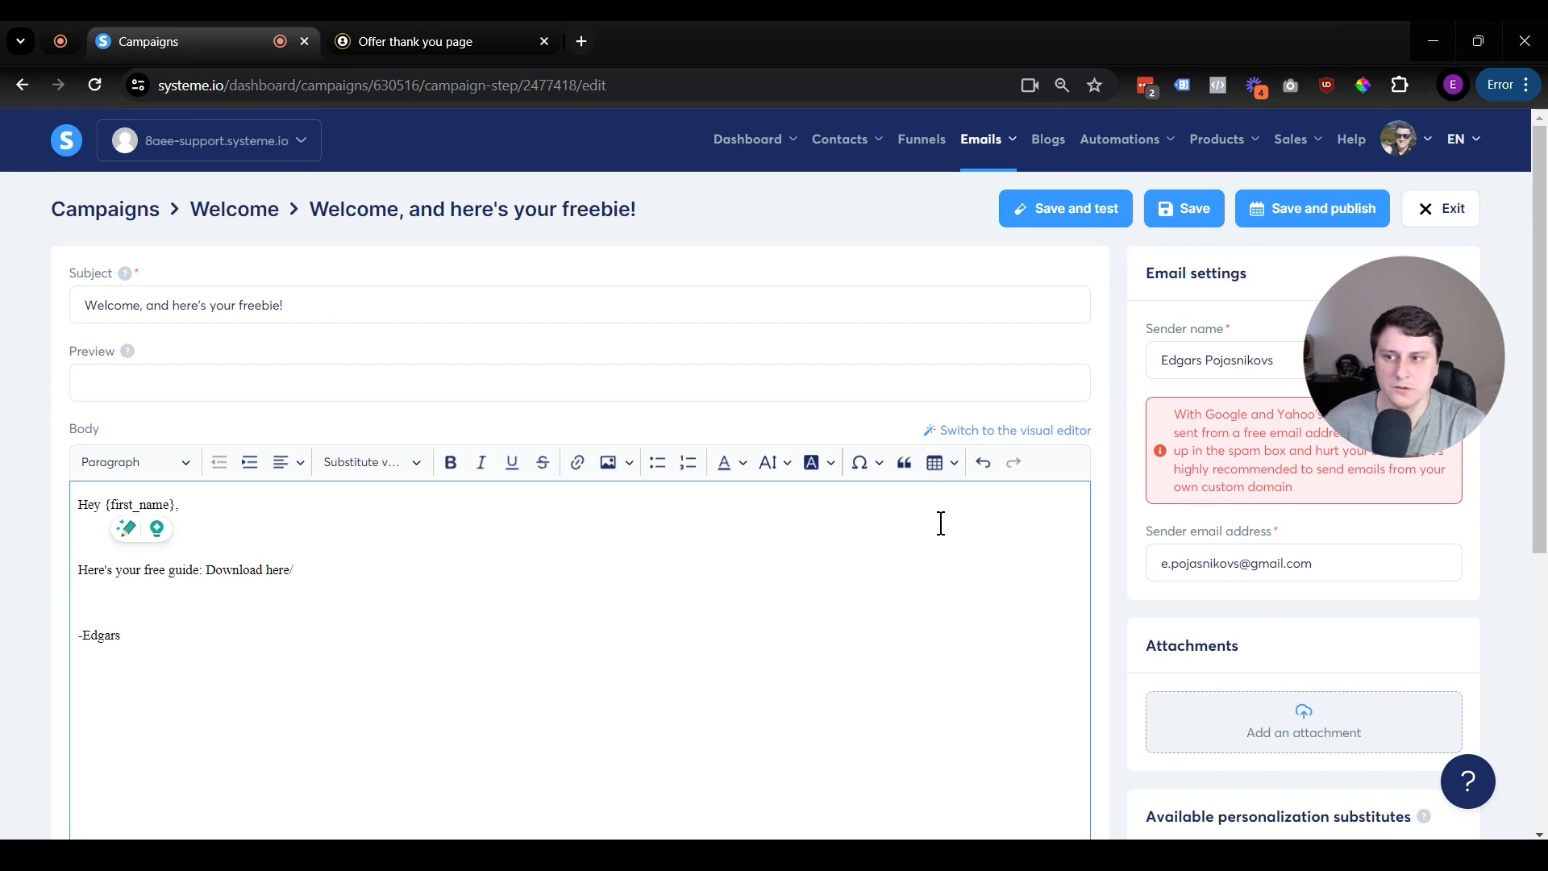
Step: Save and publish the welcome email, activating it with a sending delay of 0 days
scroll(1244, 525, down, 5)
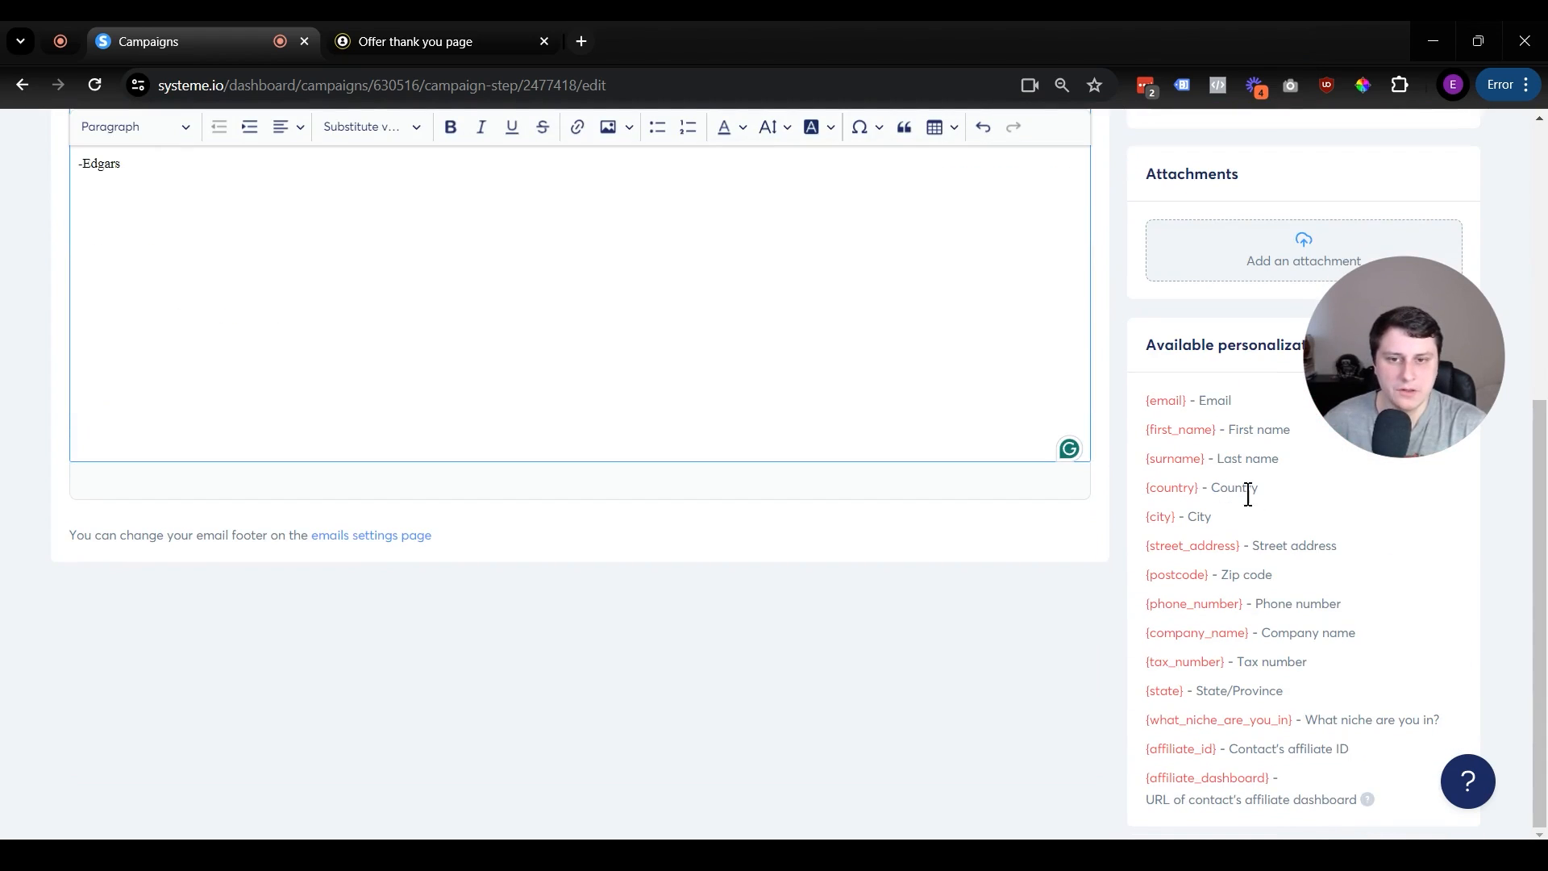
scroll(1230, 487, up, 7)
scroll(1188, 481, down, 7)
scroll(1189, 484, up, 4)
scroll(1185, 479, up, 2)
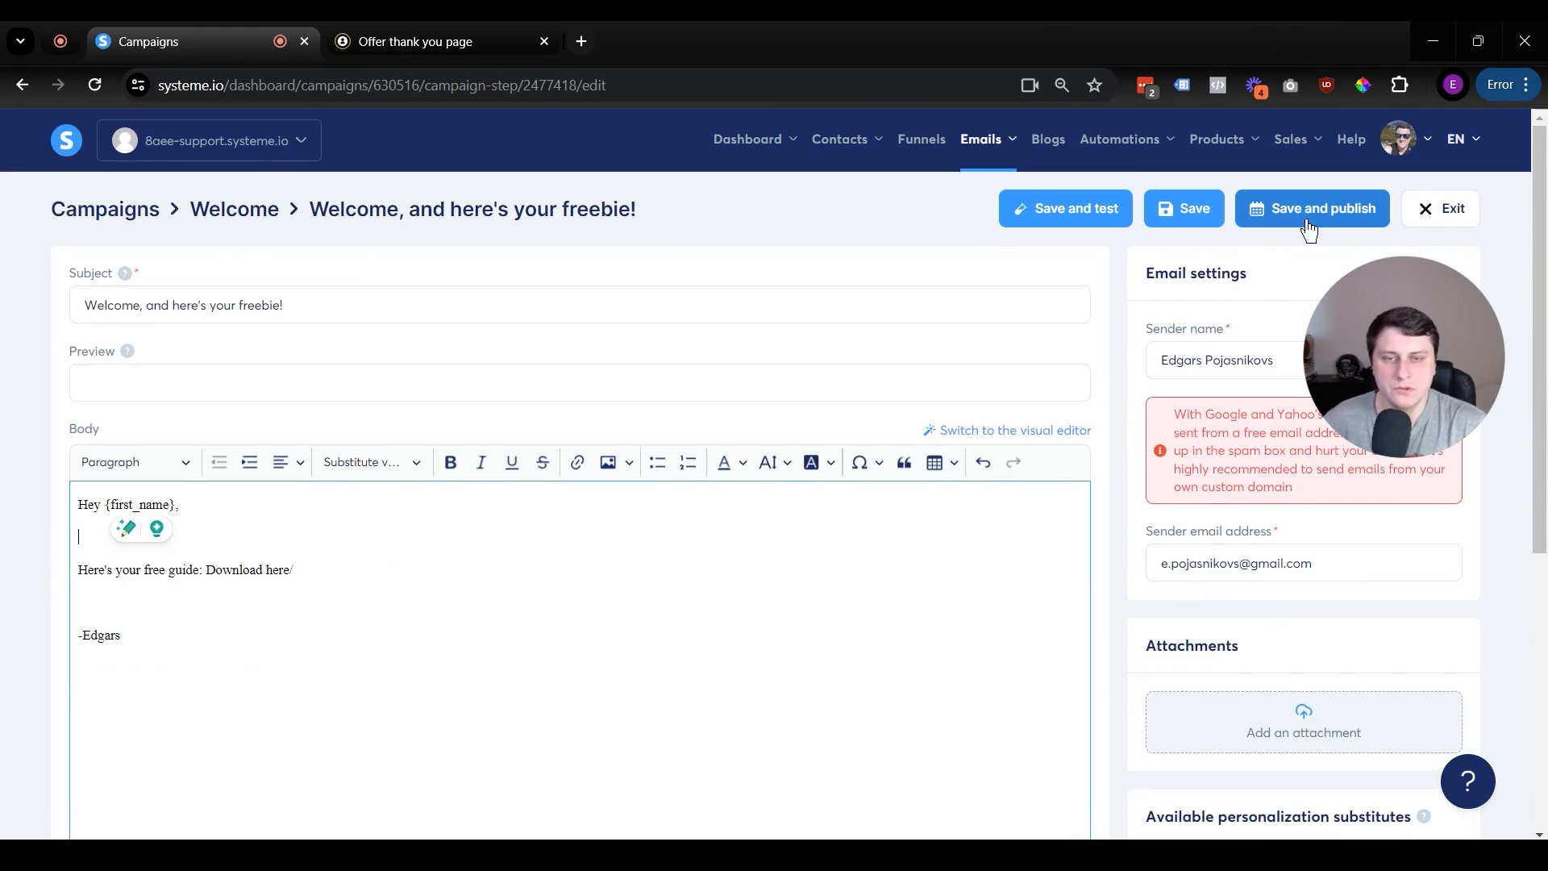
click(1274, 217)
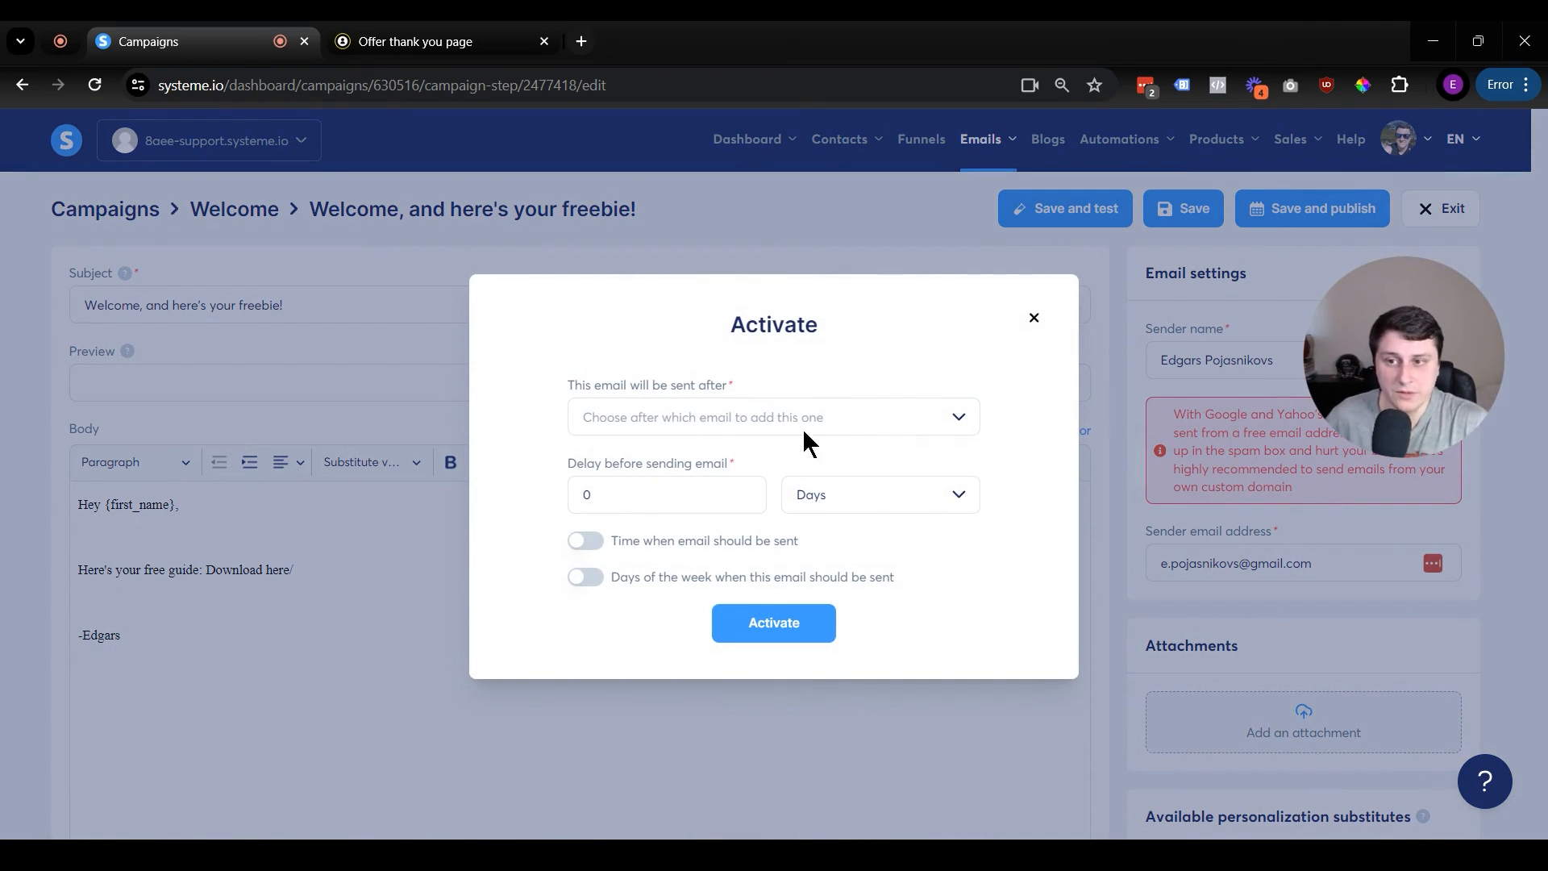
double_click(650, 487)
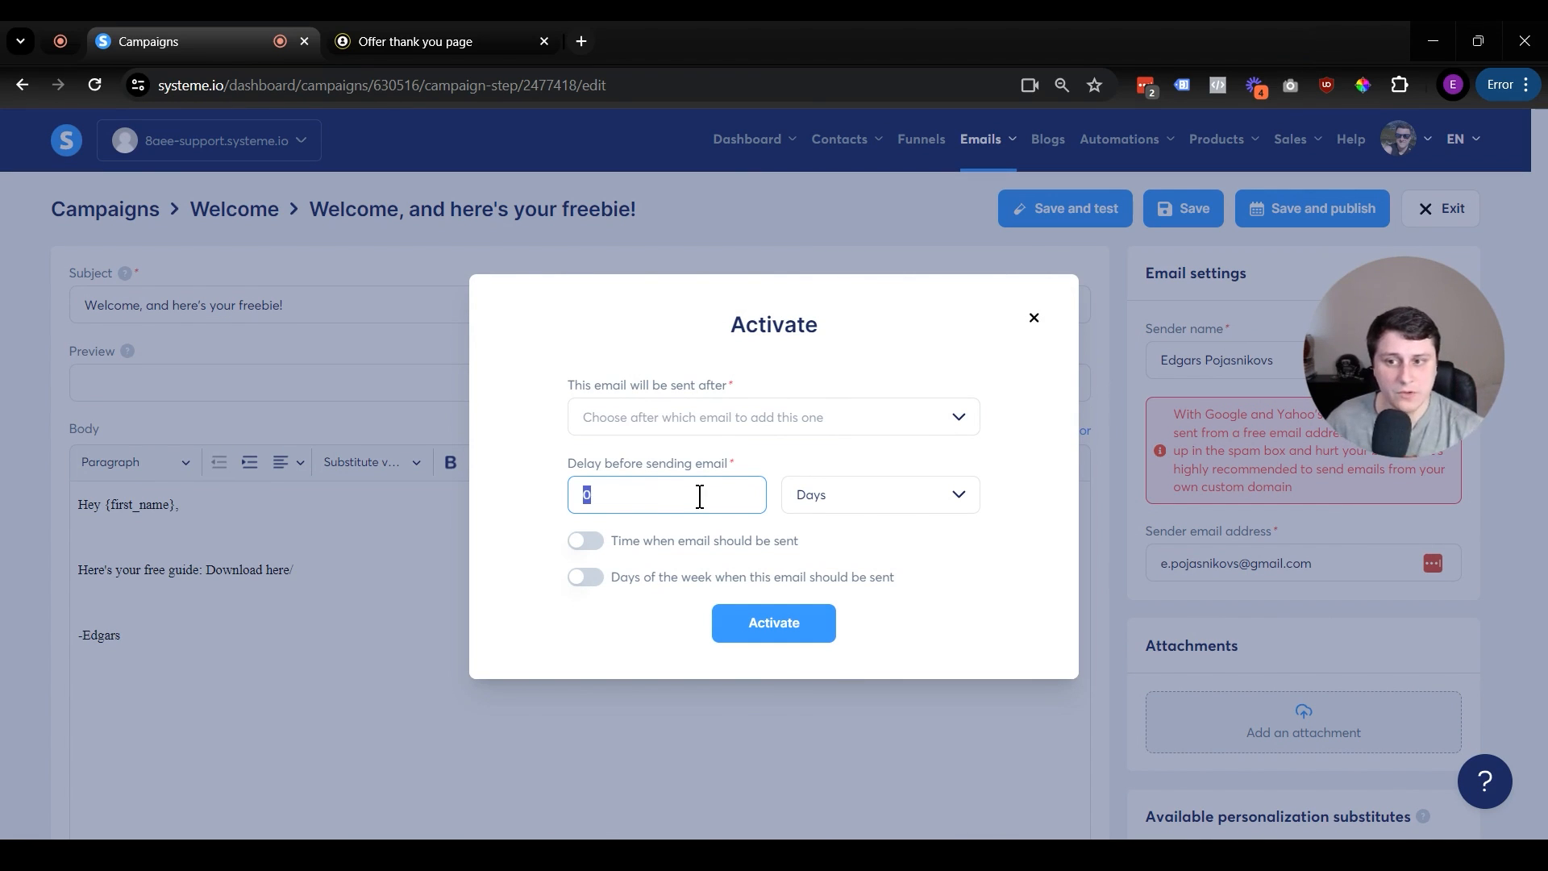
click(760, 622)
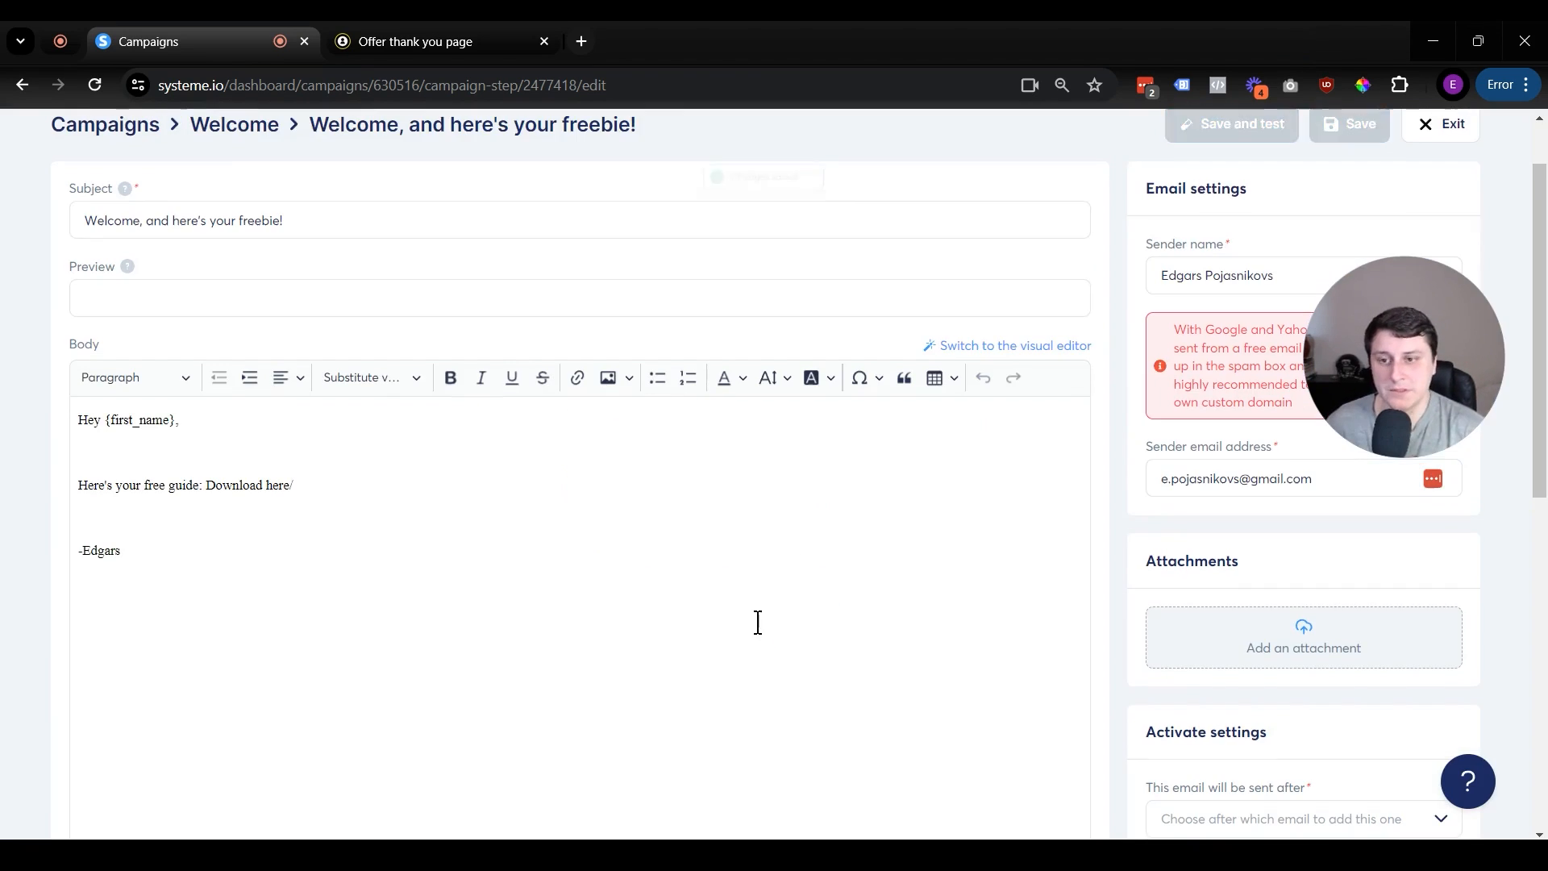
Step: Exit the email editor and reopen the Welcome campaign from the campaigns list to review its emails
scroll(758, 622, up, 1)
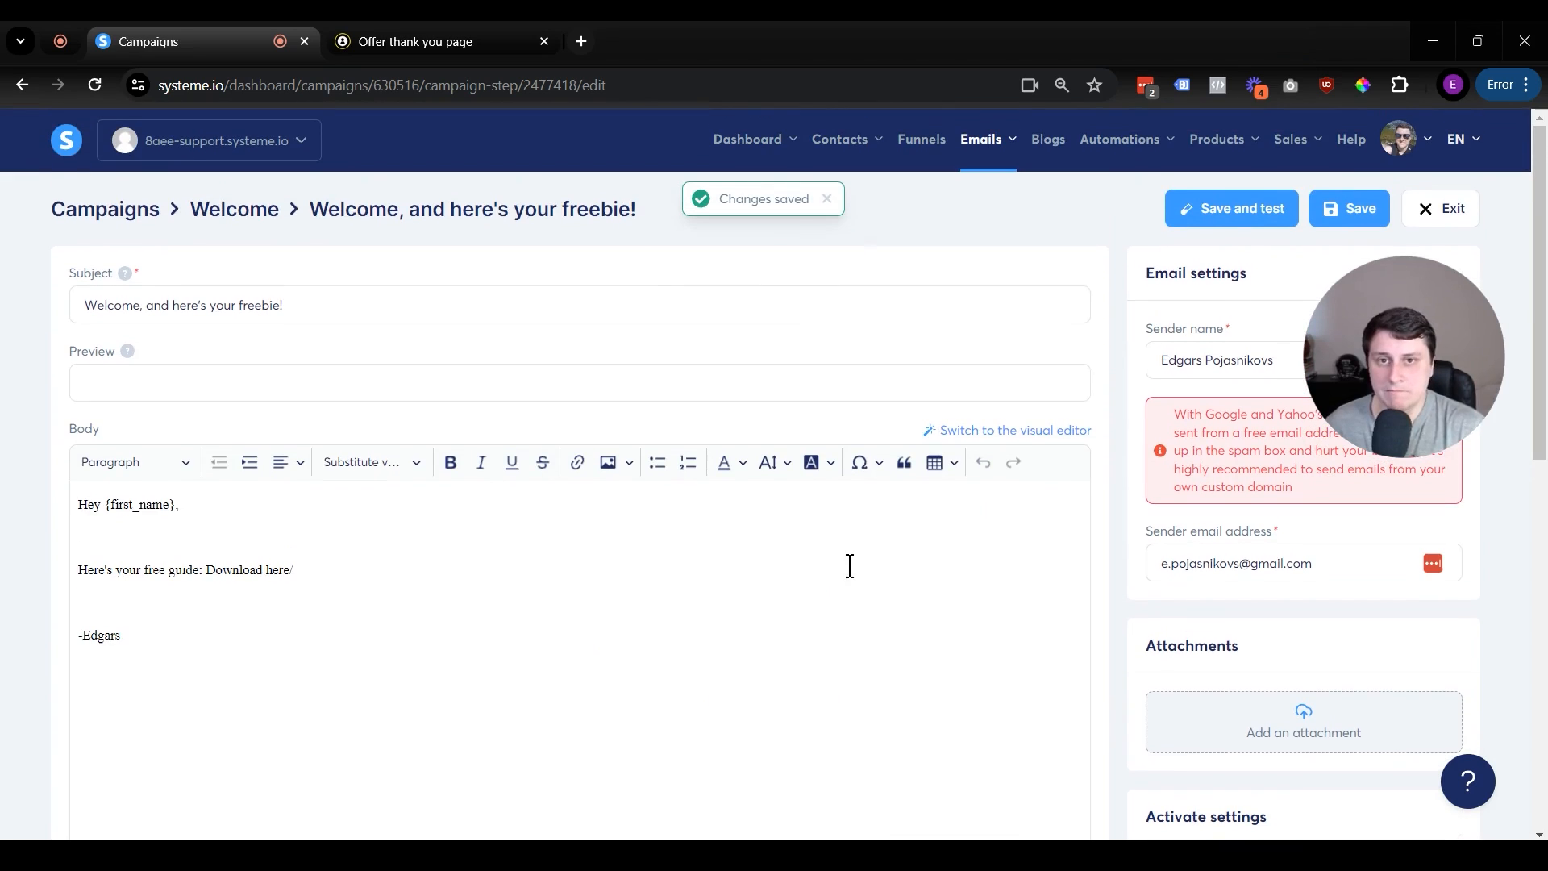
click(1437, 211)
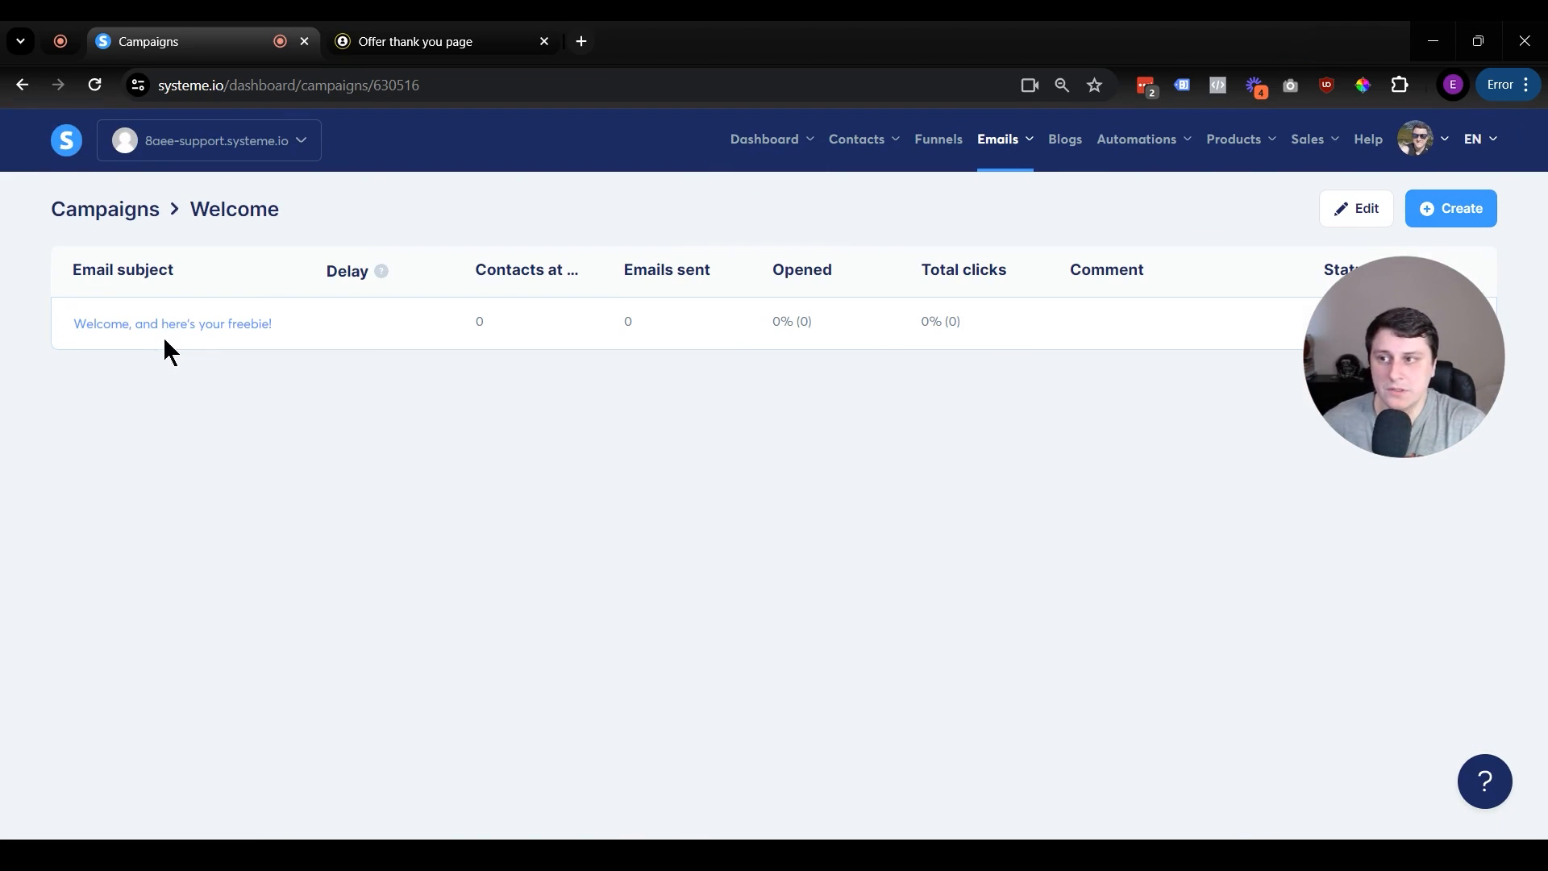
click(119, 213)
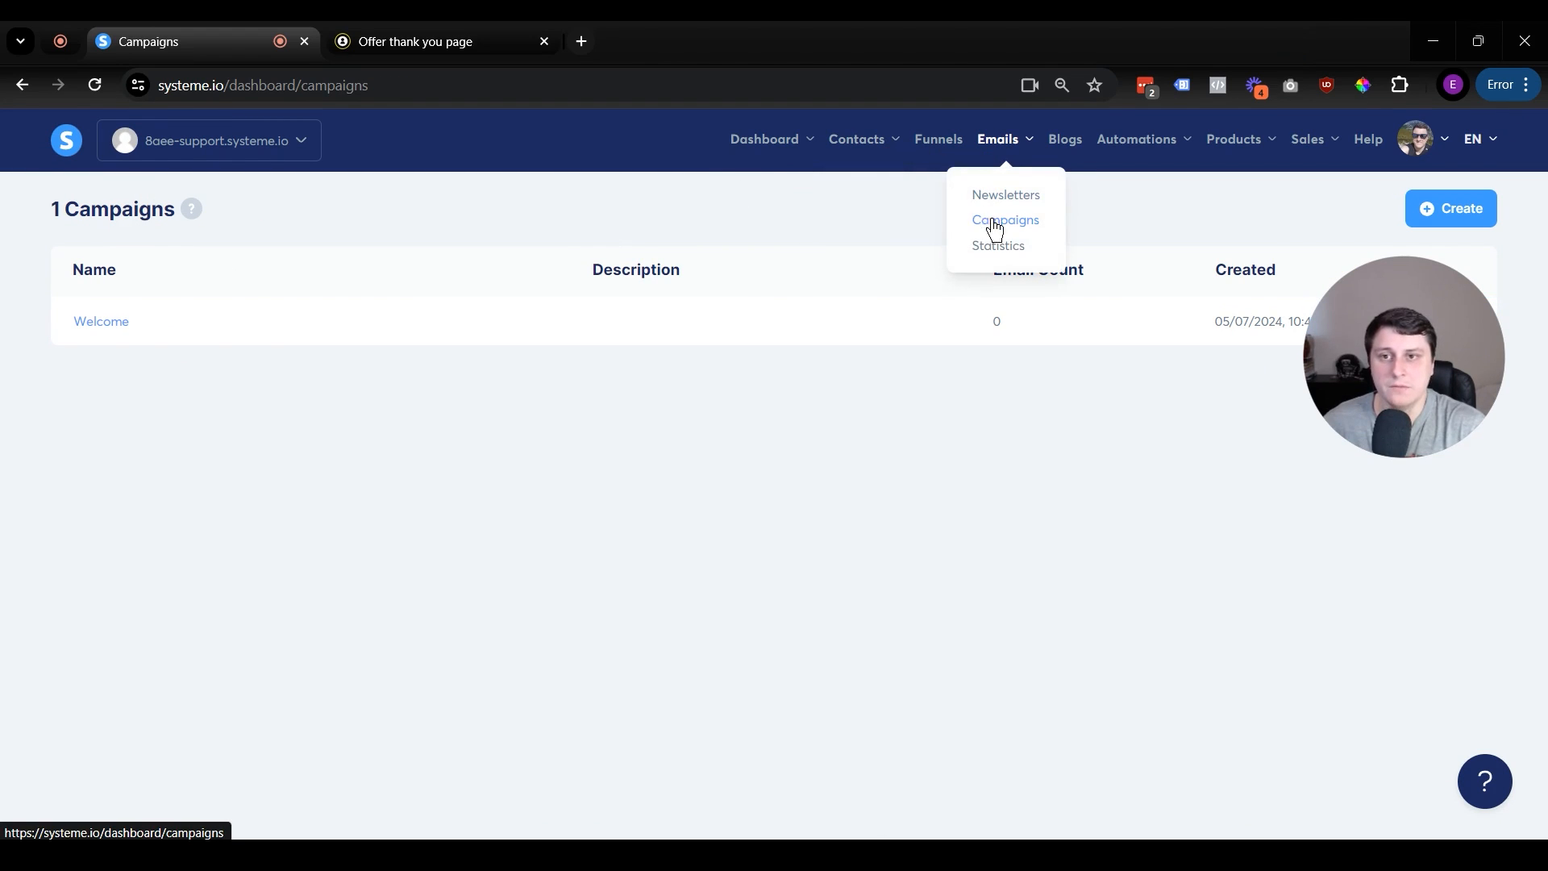
click(102, 323)
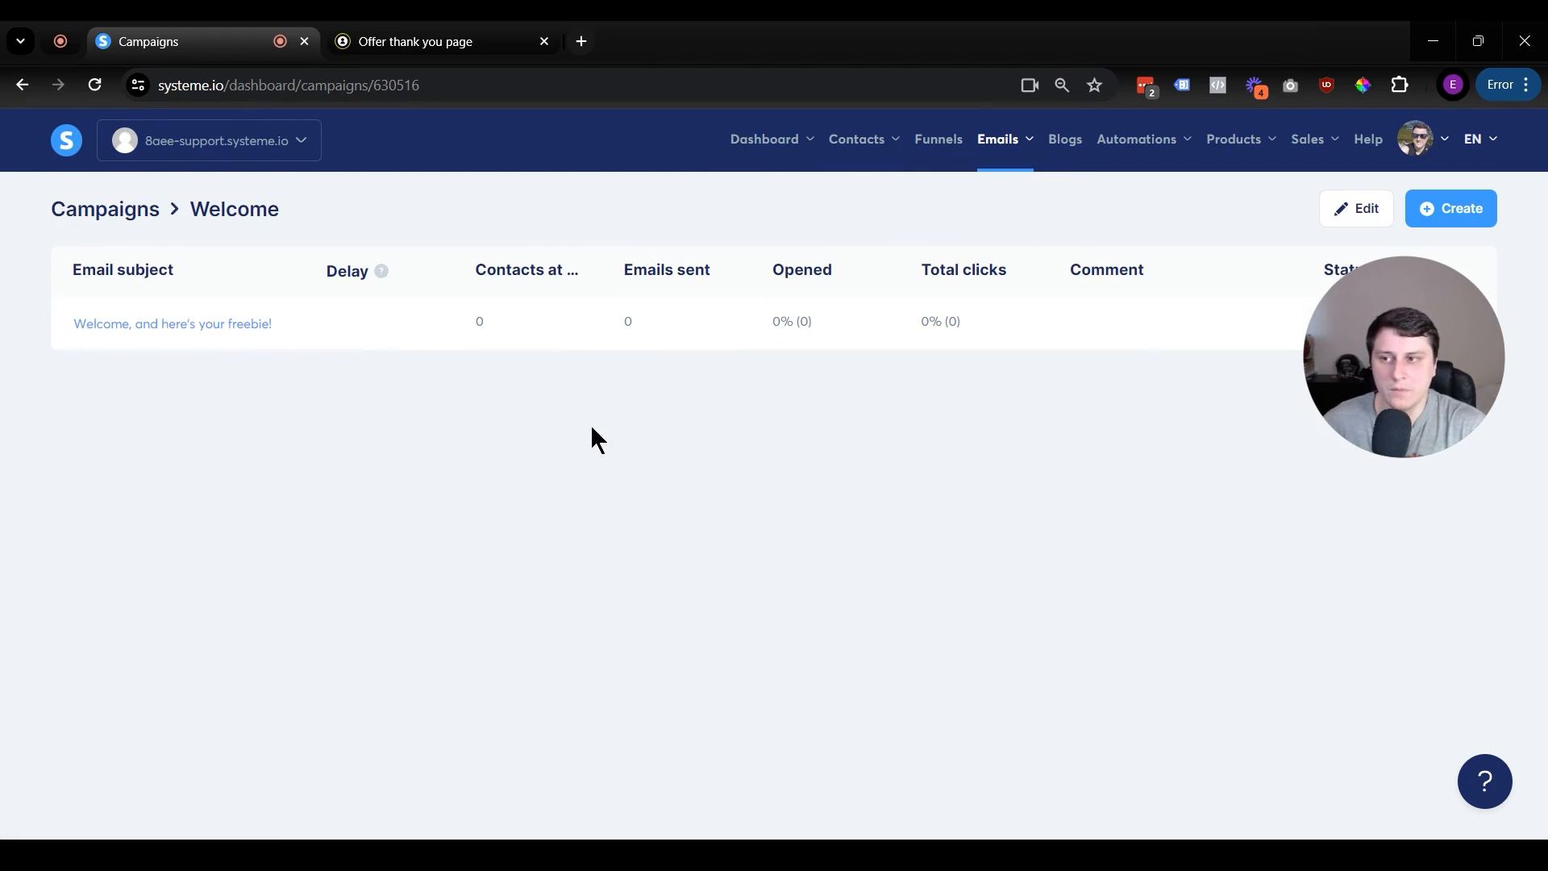
Step: Add an automation rule with the "Funnel step form subscribed" trigger to the Lead generation funnel's squeeze page
mouse_move(860, 166)
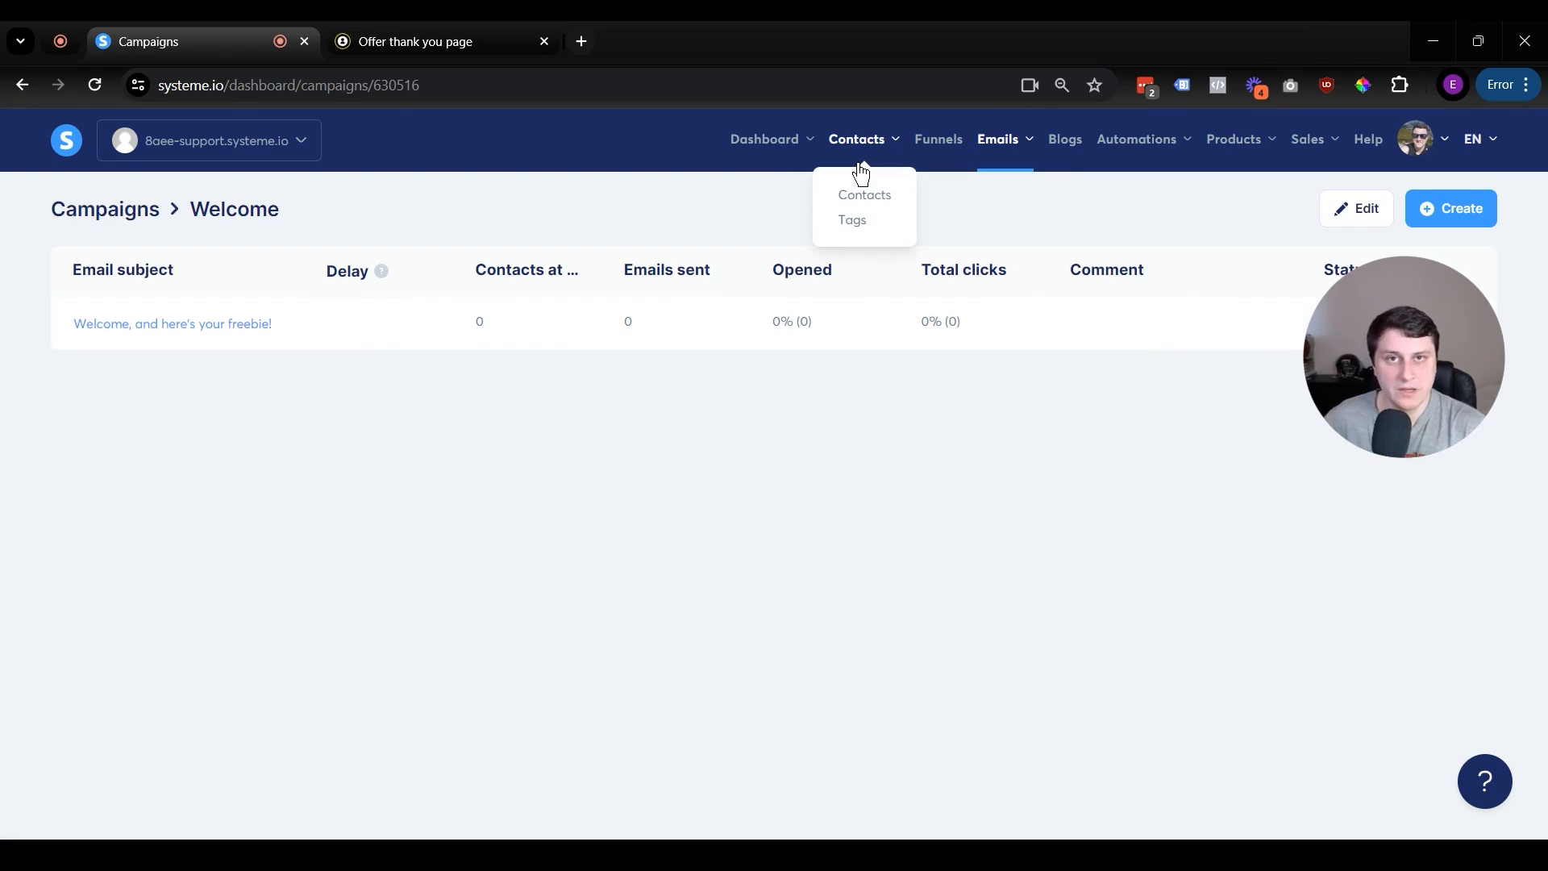
click(941, 149)
click(129, 319)
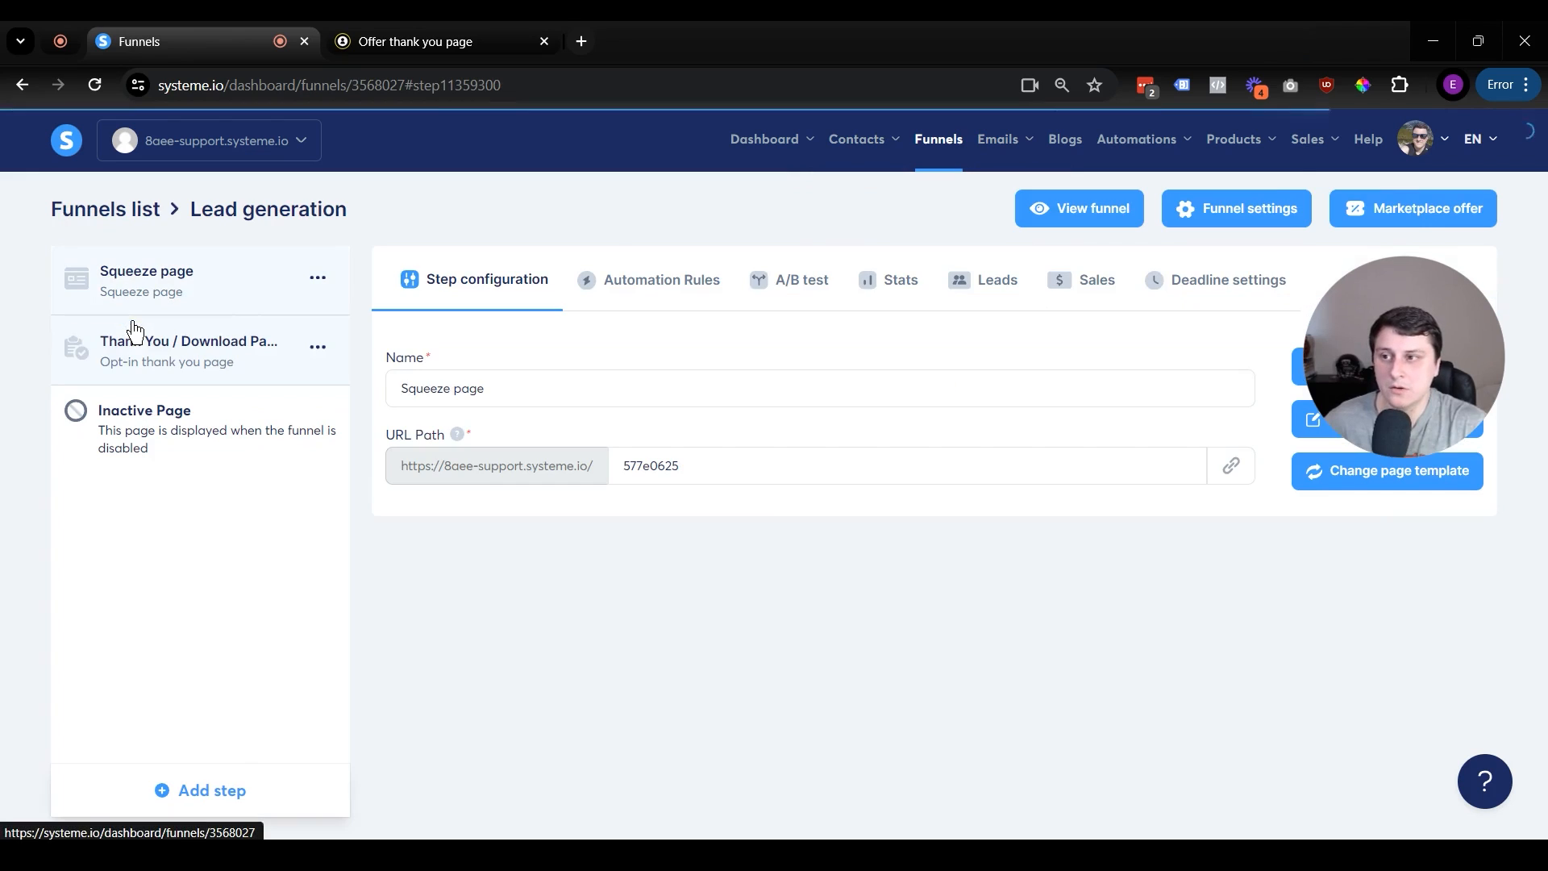
click(649, 305)
click(931, 775)
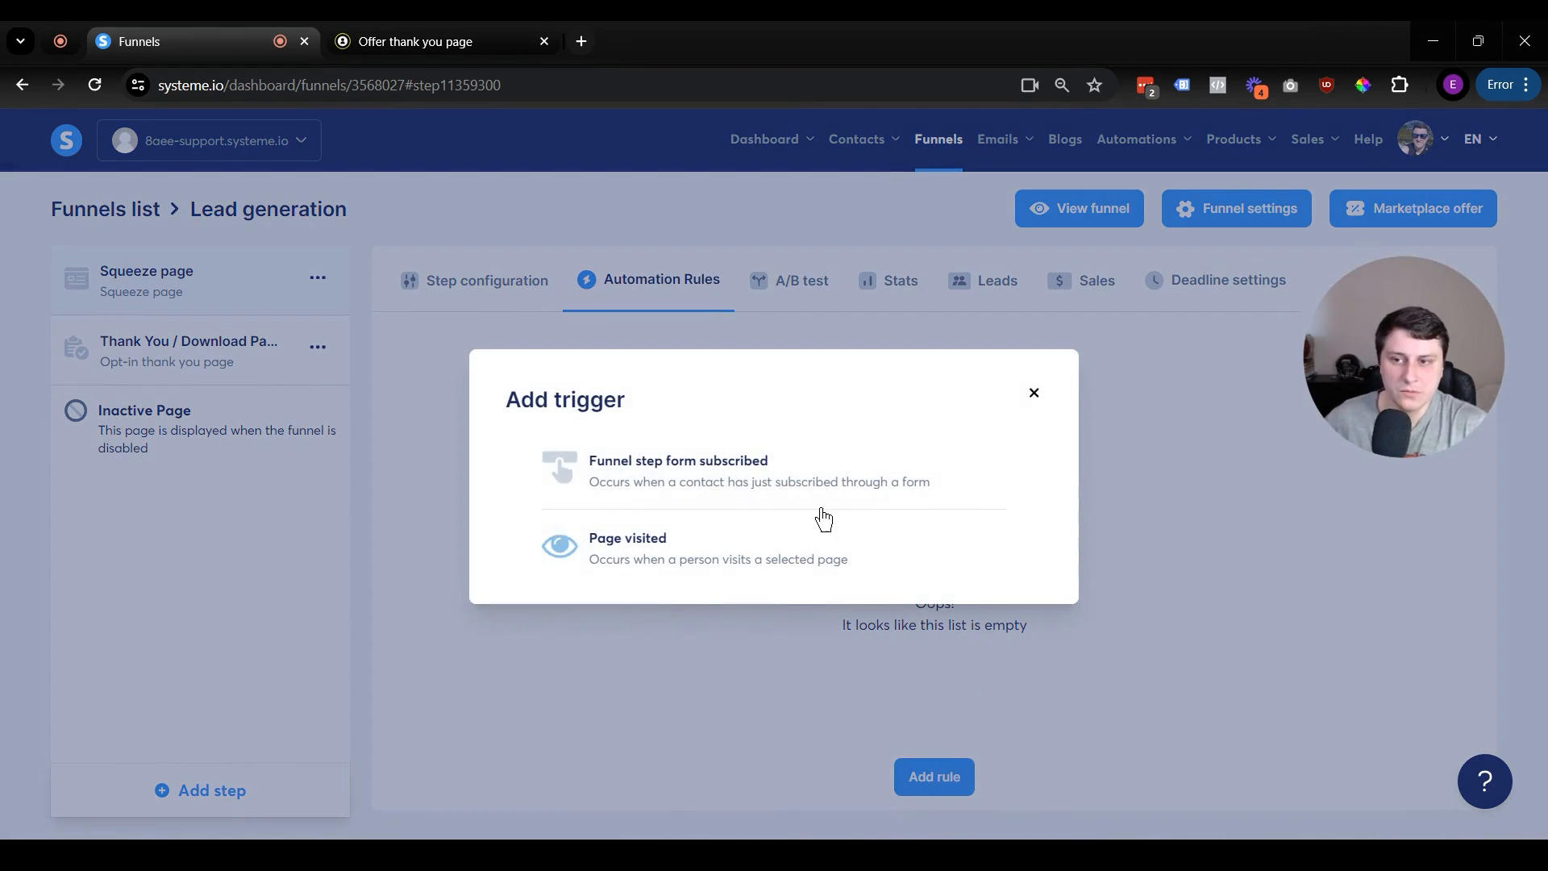
click(760, 484)
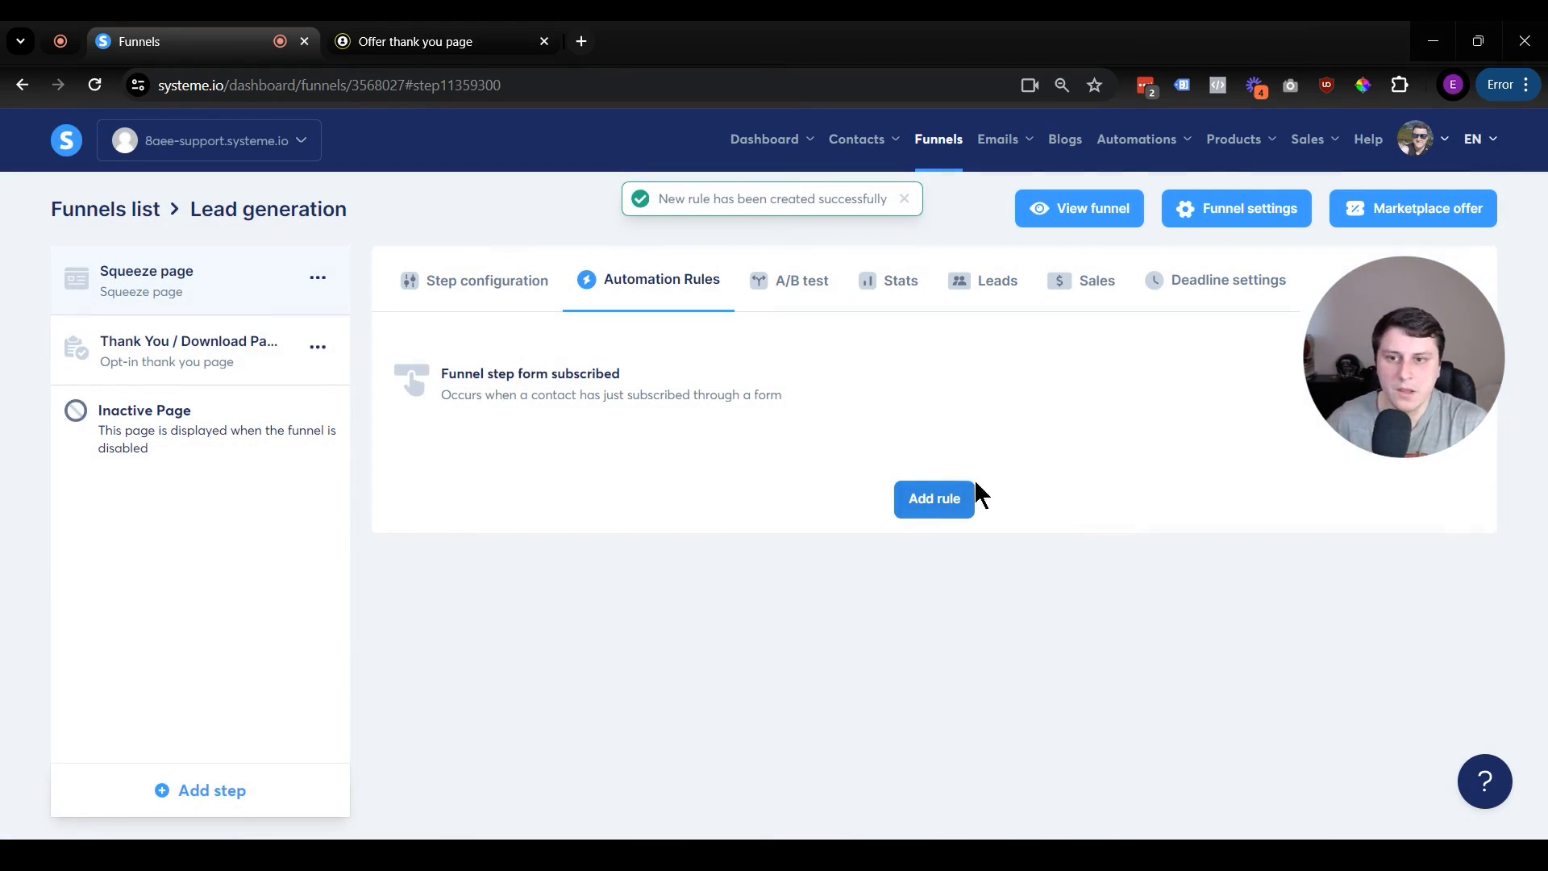
Step: Edit the form subscription rule to subscribe contacts to the Welcome campaign and save the rule
drag(1414, 398, 1454, 761)
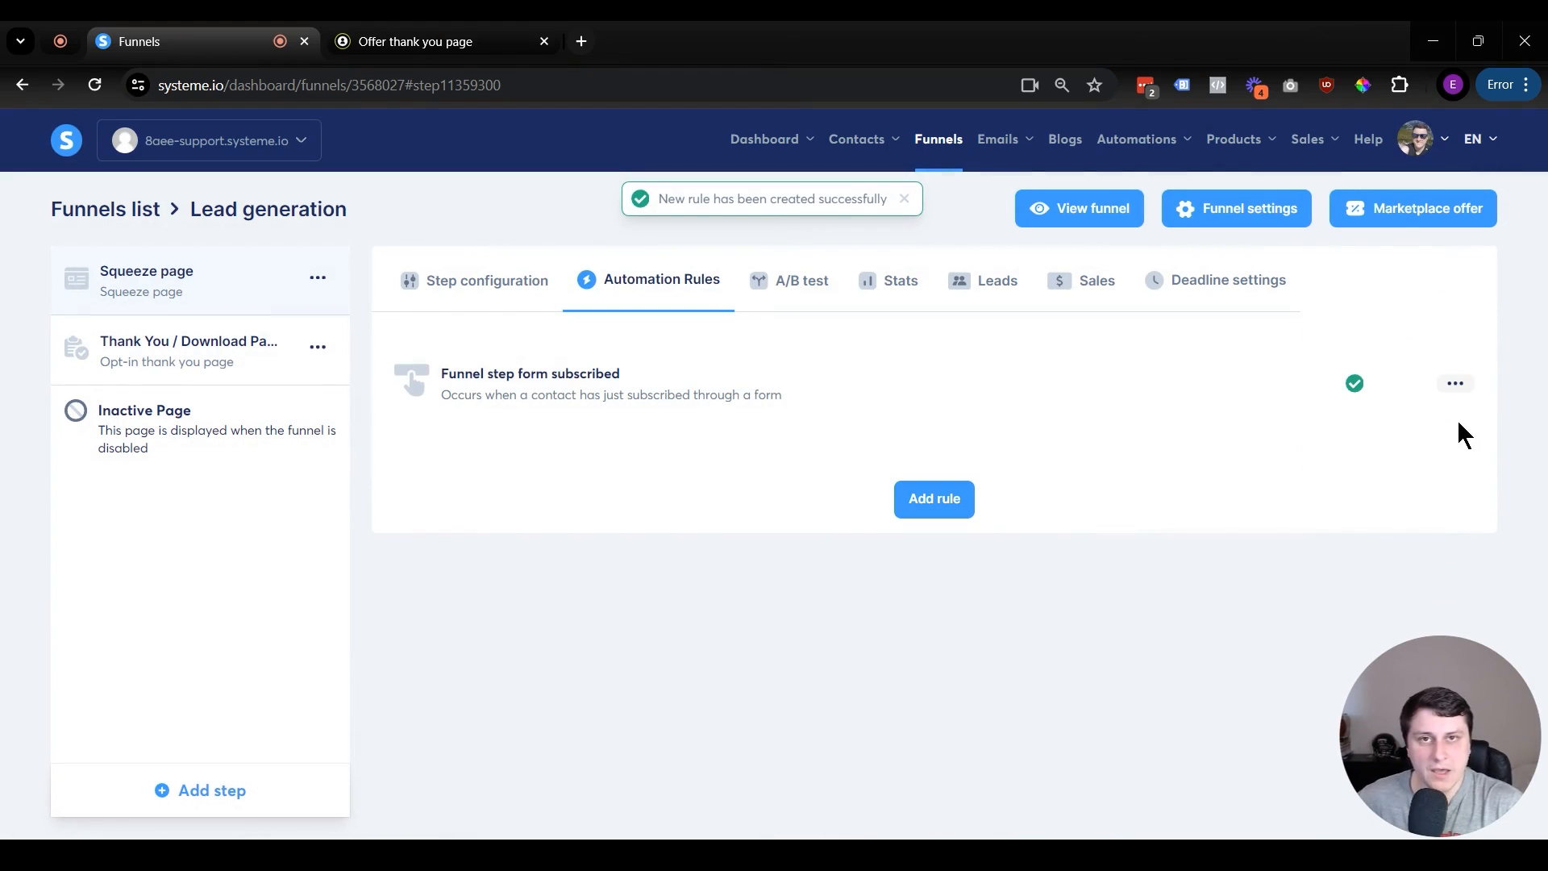
click(1456, 385)
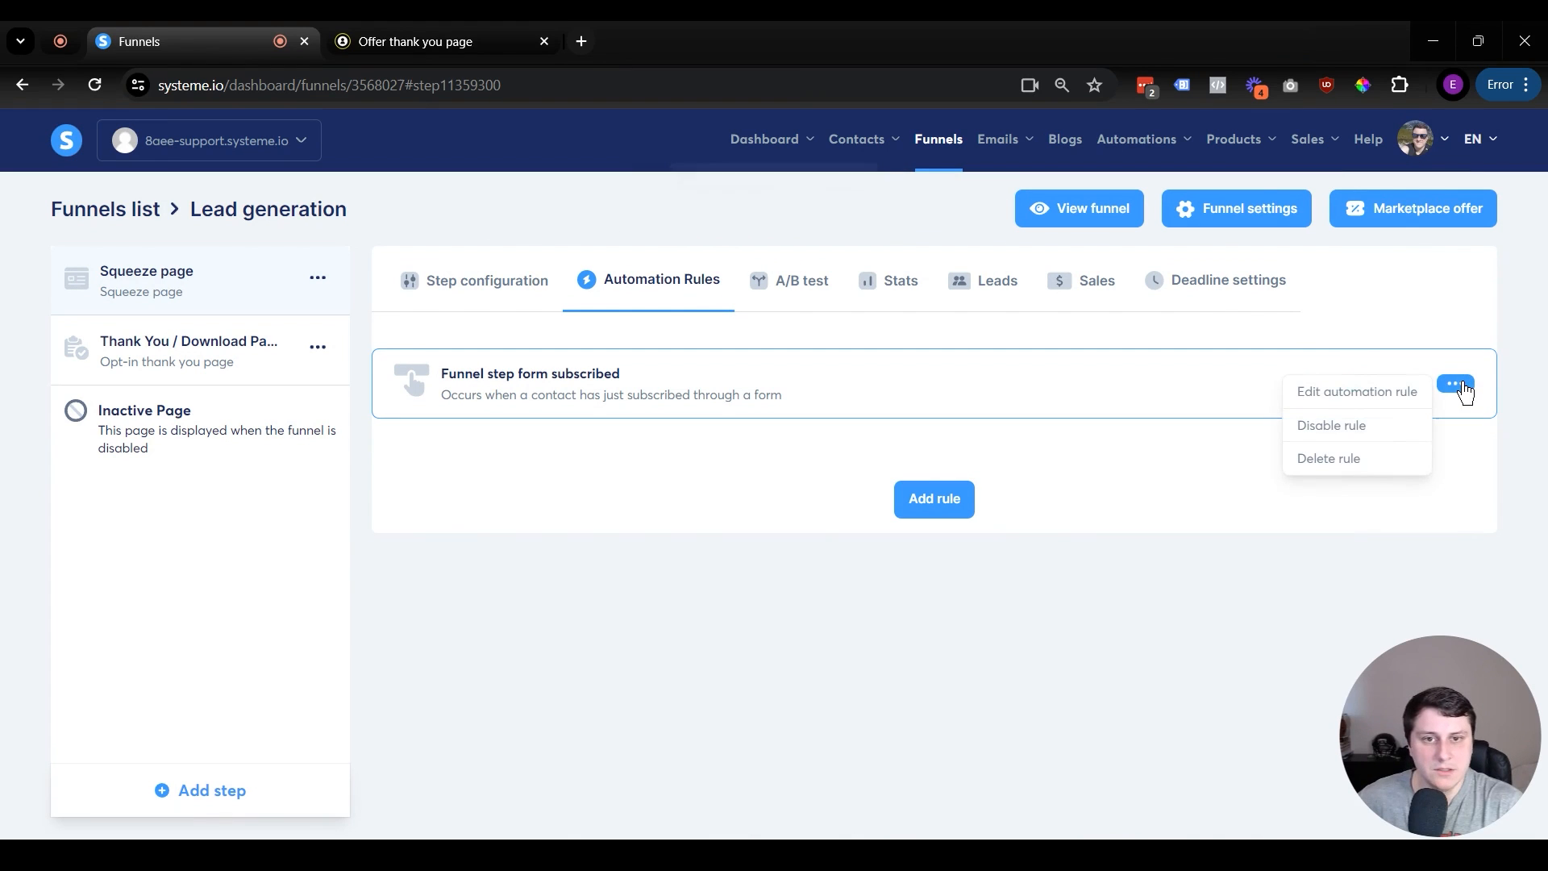
click(1403, 392)
click(1281, 388)
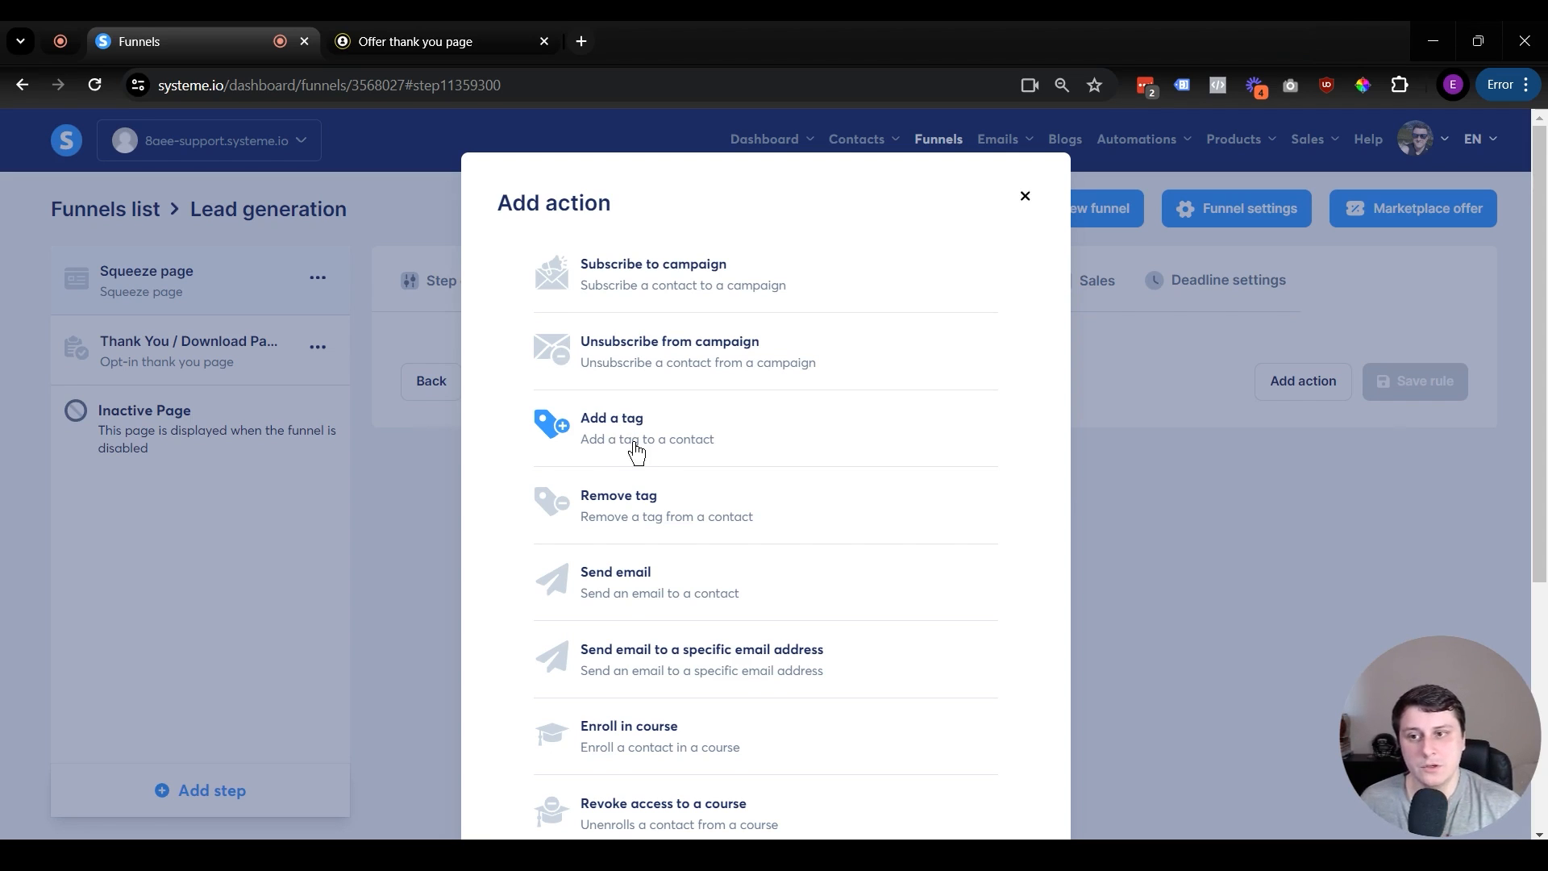
click(711, 282)
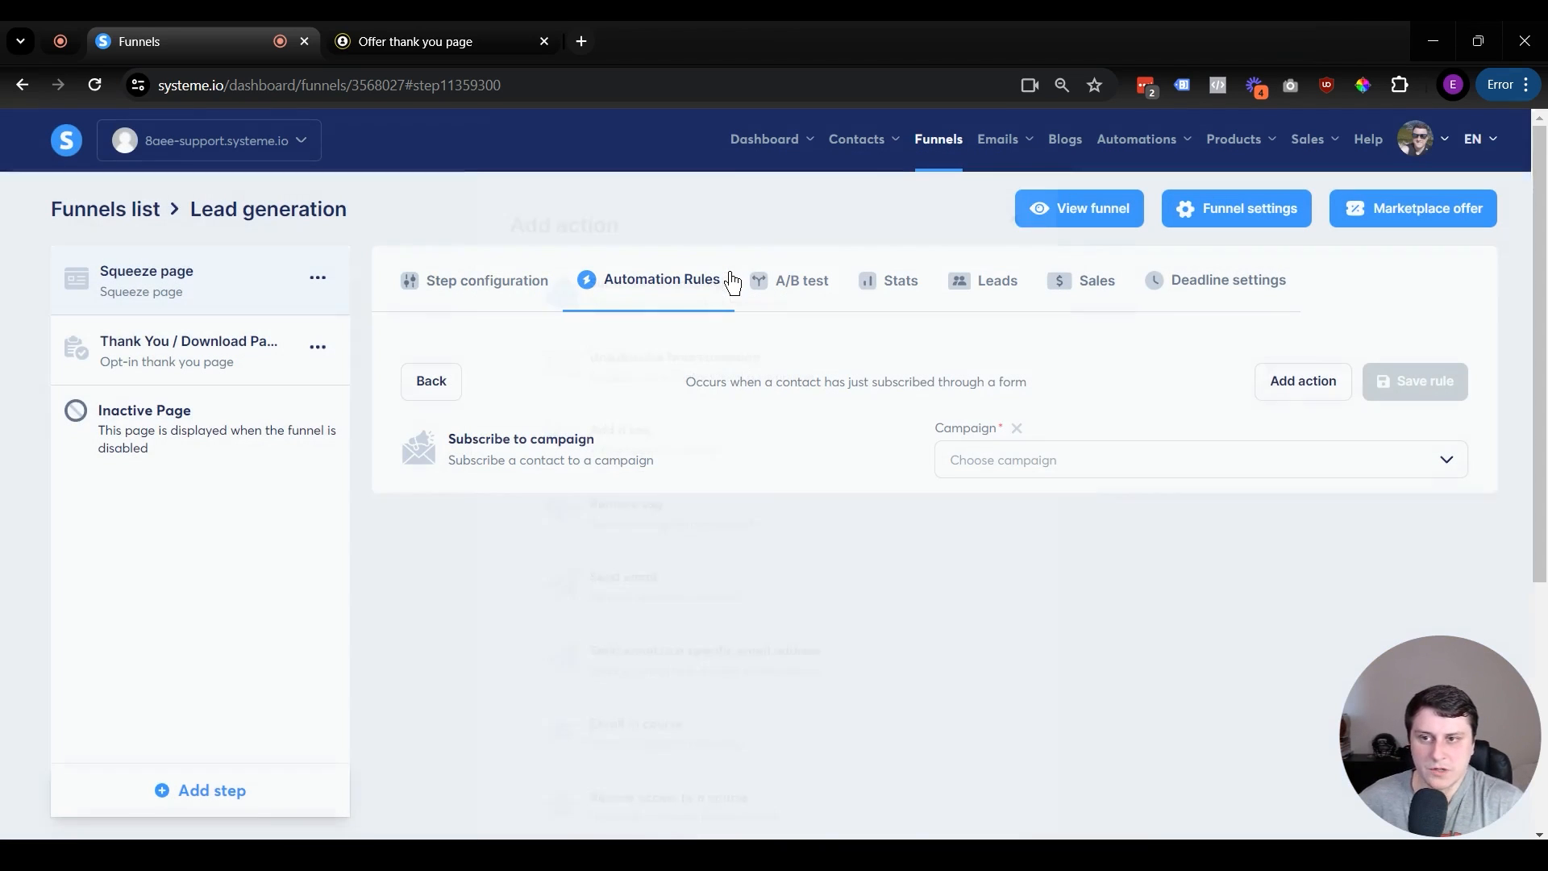
click(1033, 456)
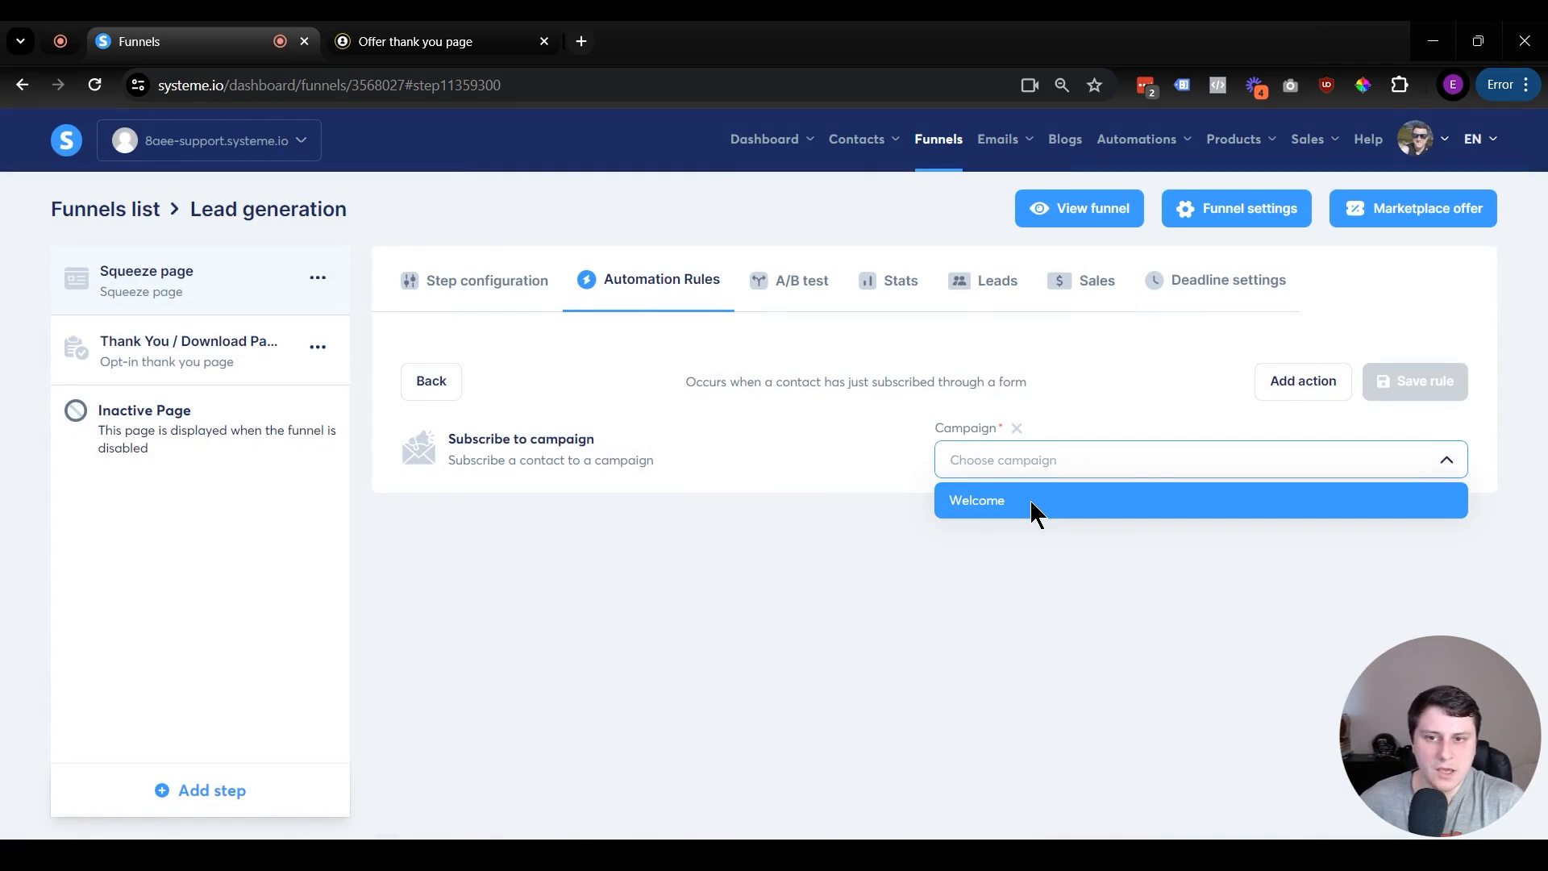
click(1029, 500)
click(1413, 387)
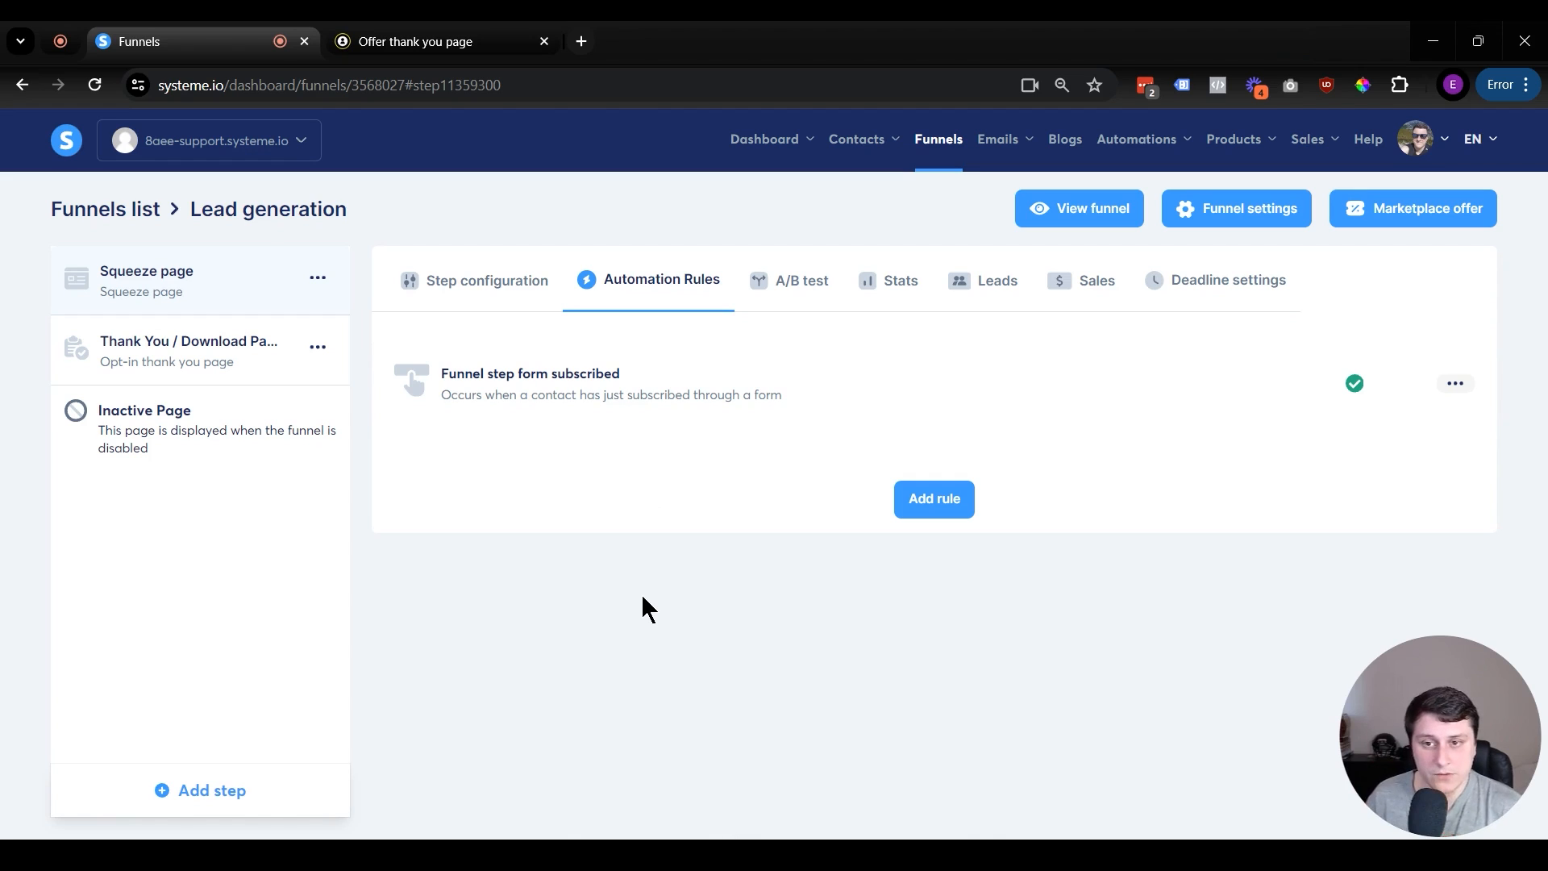
Step: Return to the email campaigns list and open the Welcome campaign
click(449, 283)
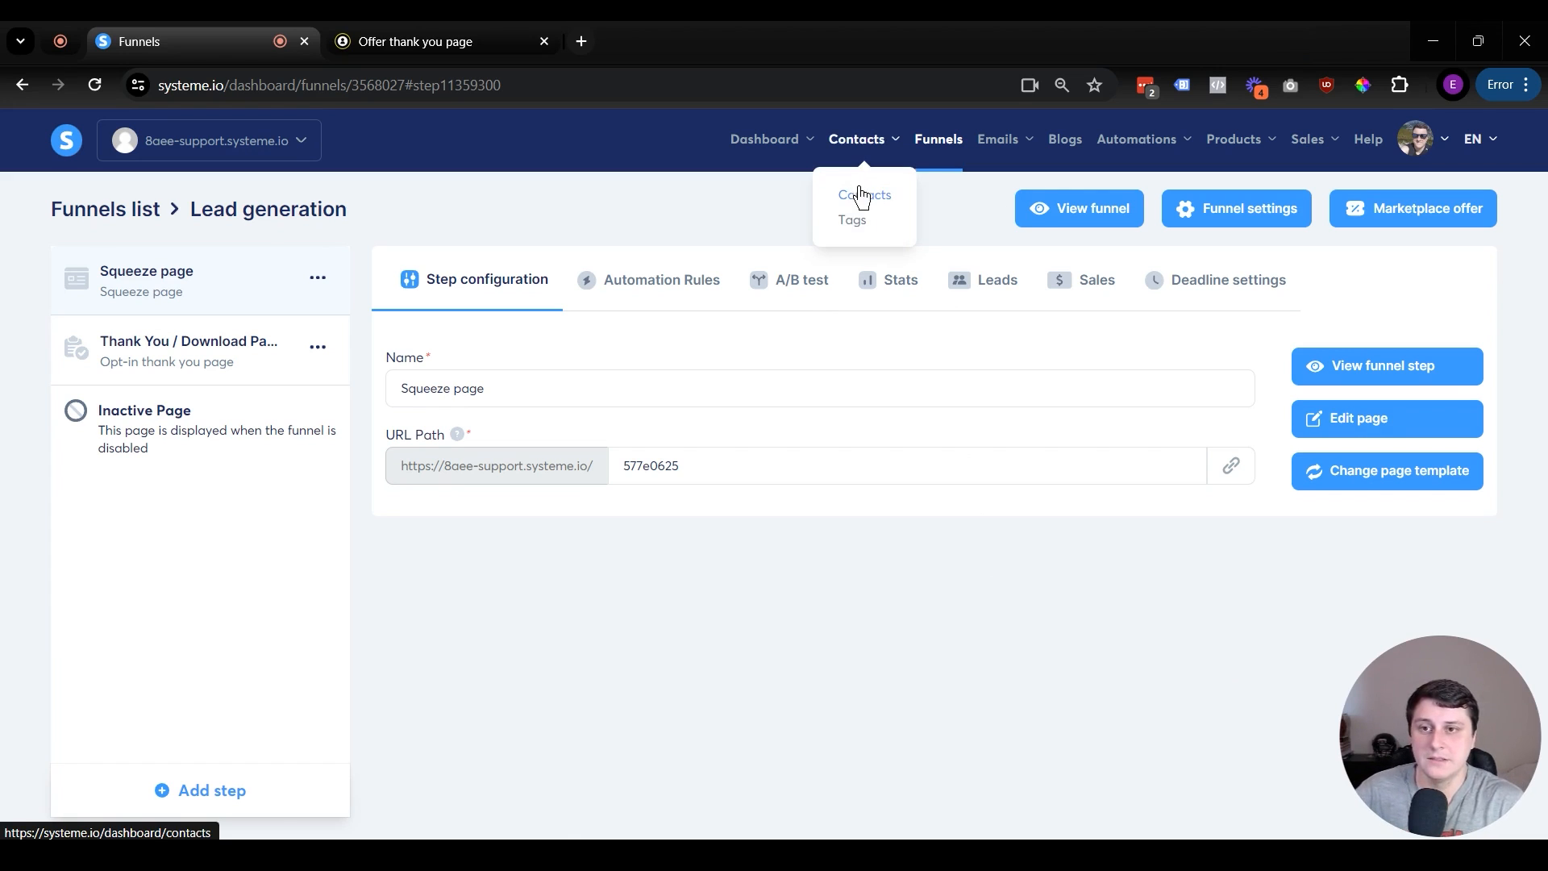
mouse_move(1000, 139)
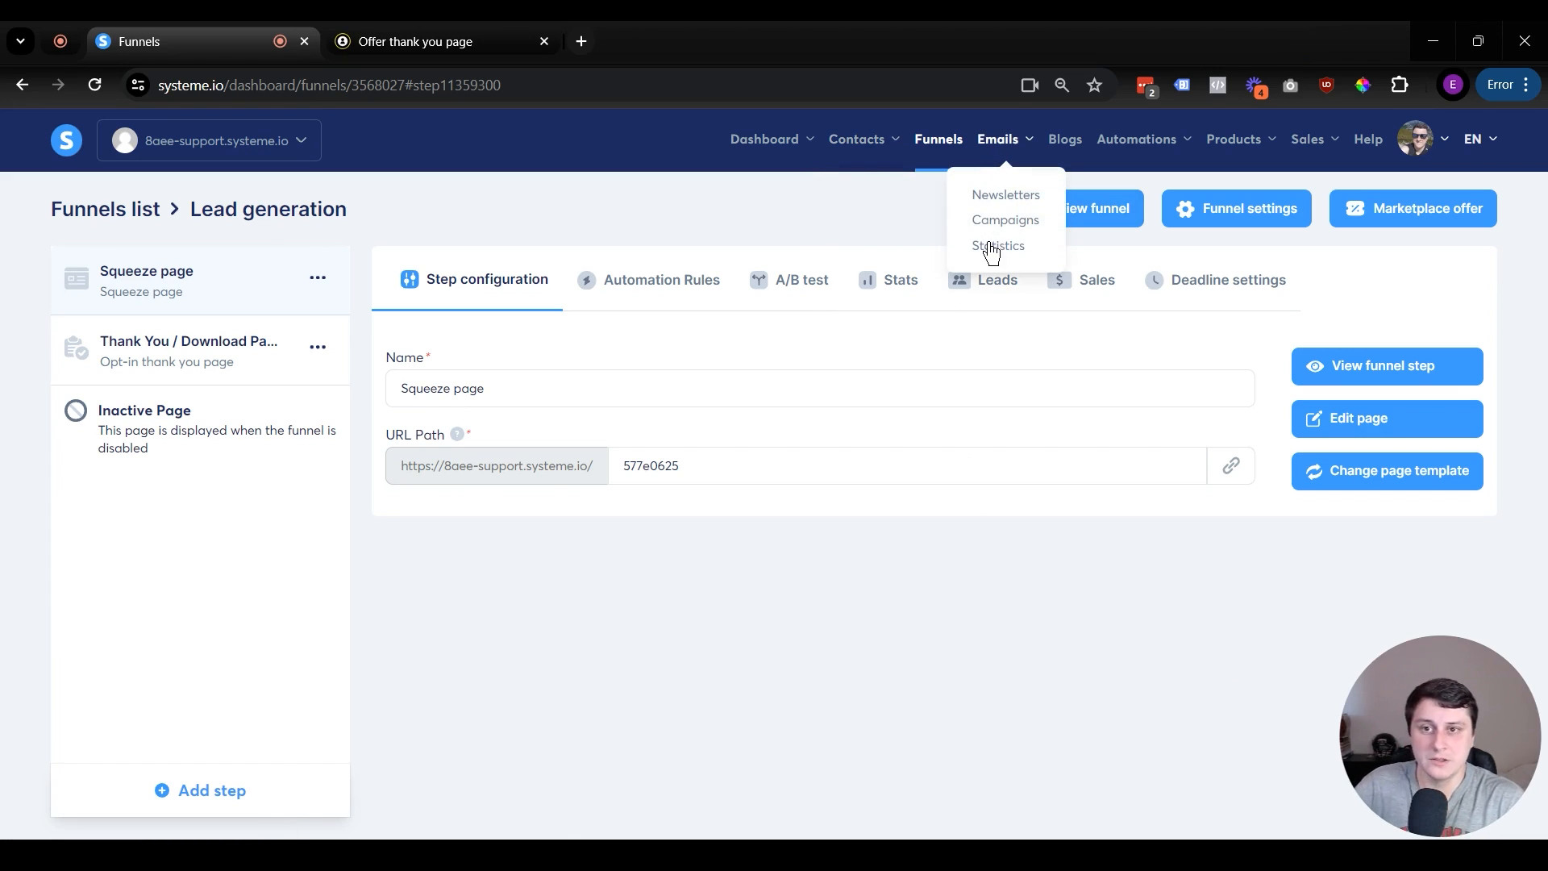
click(992, 234)
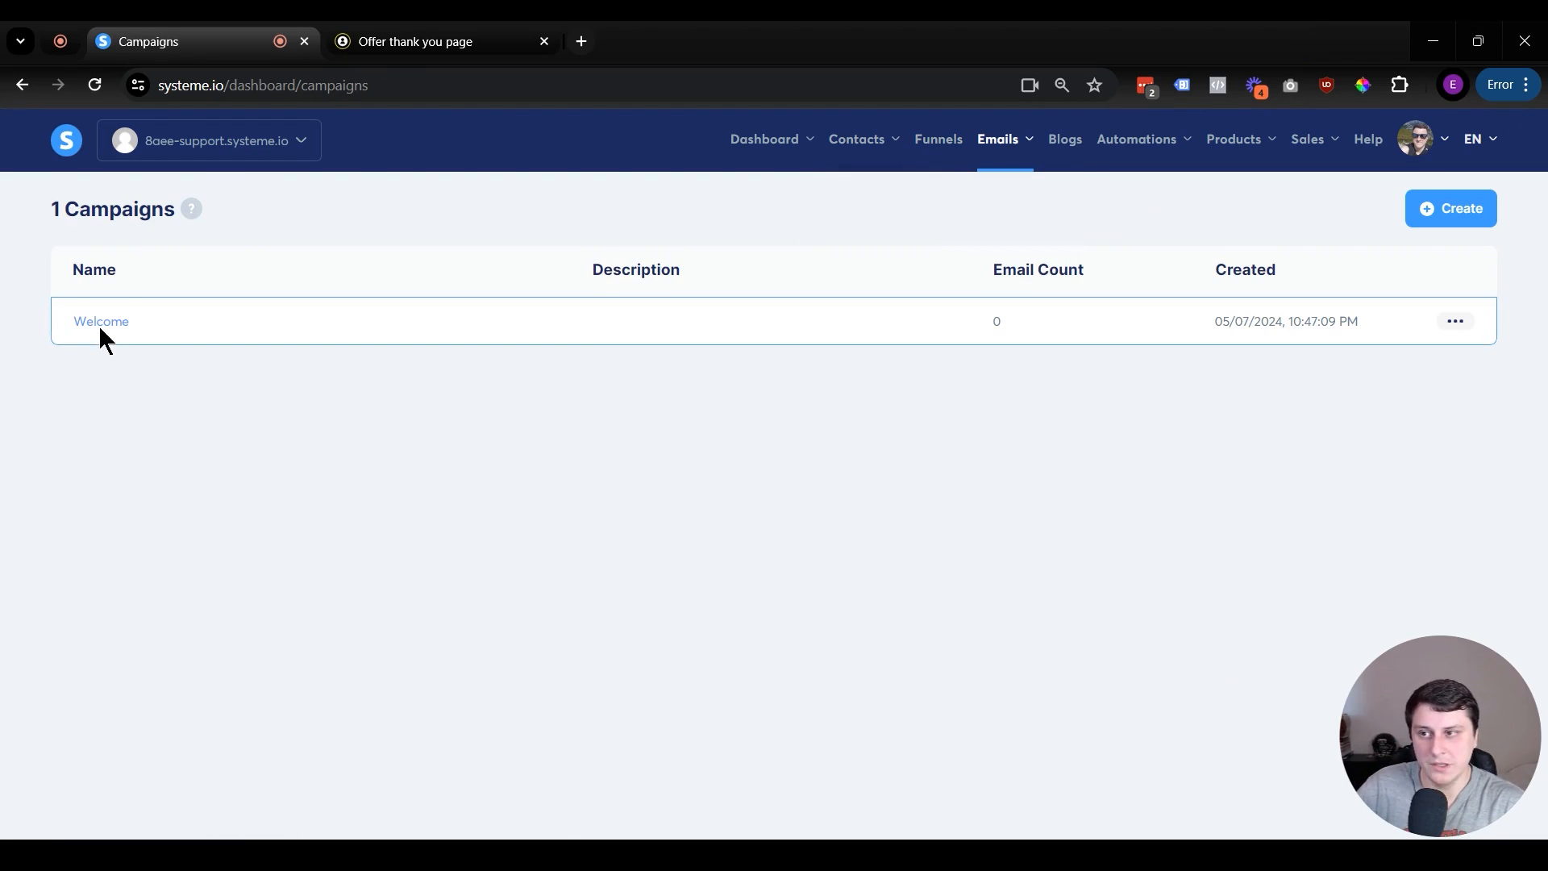
click(103, 324)
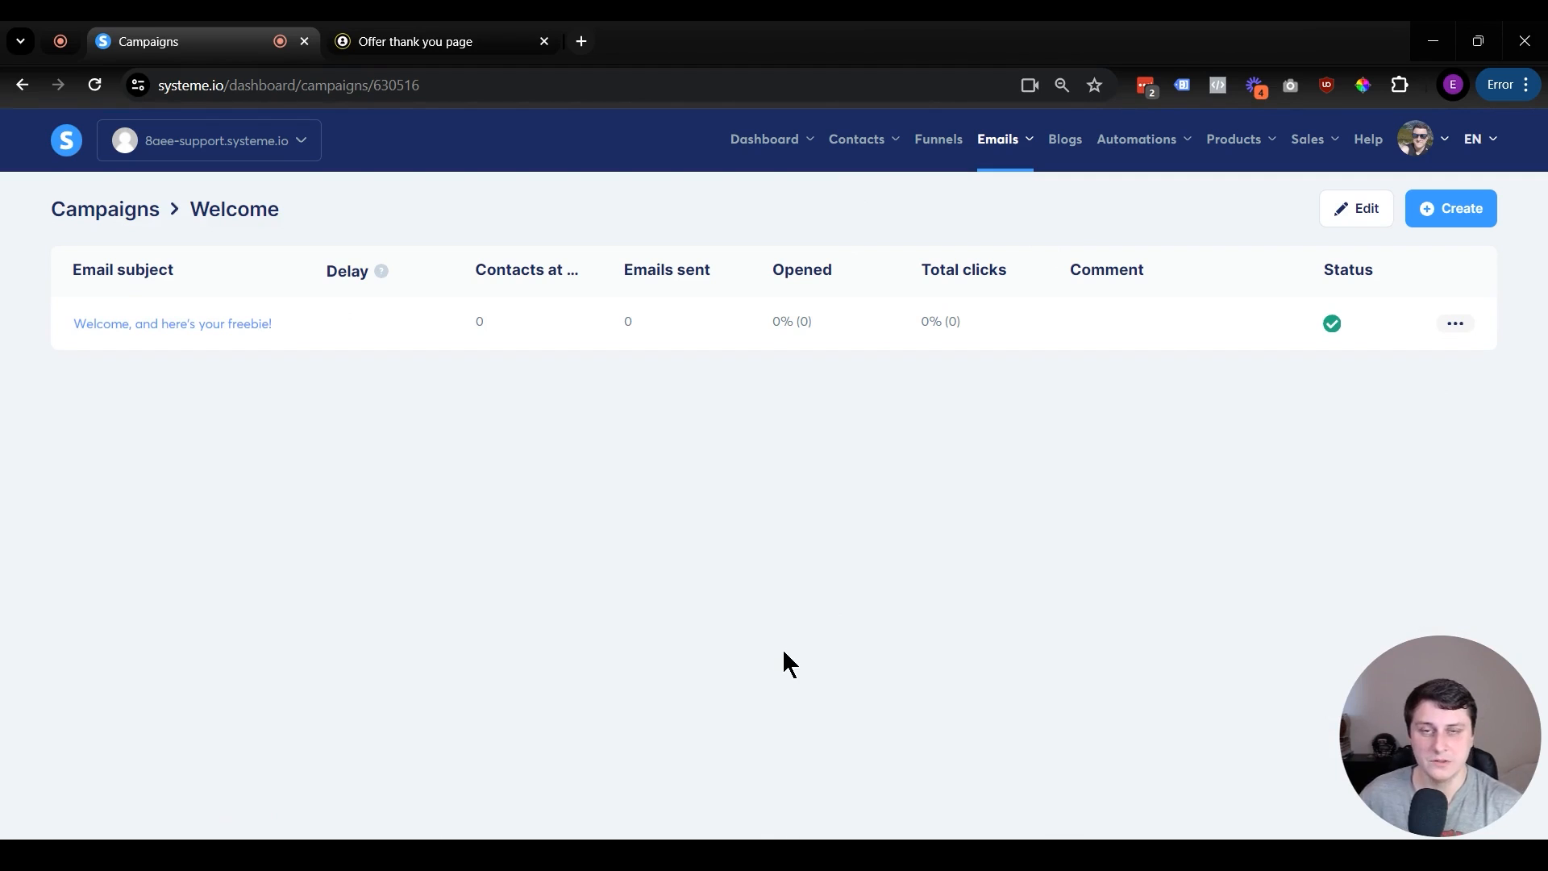
Step: Create a campaign email with the subject "Email 1" and the sender's alternative e-mail address, and enter "adfafasfasdfas" as its body
click(1447, 218)
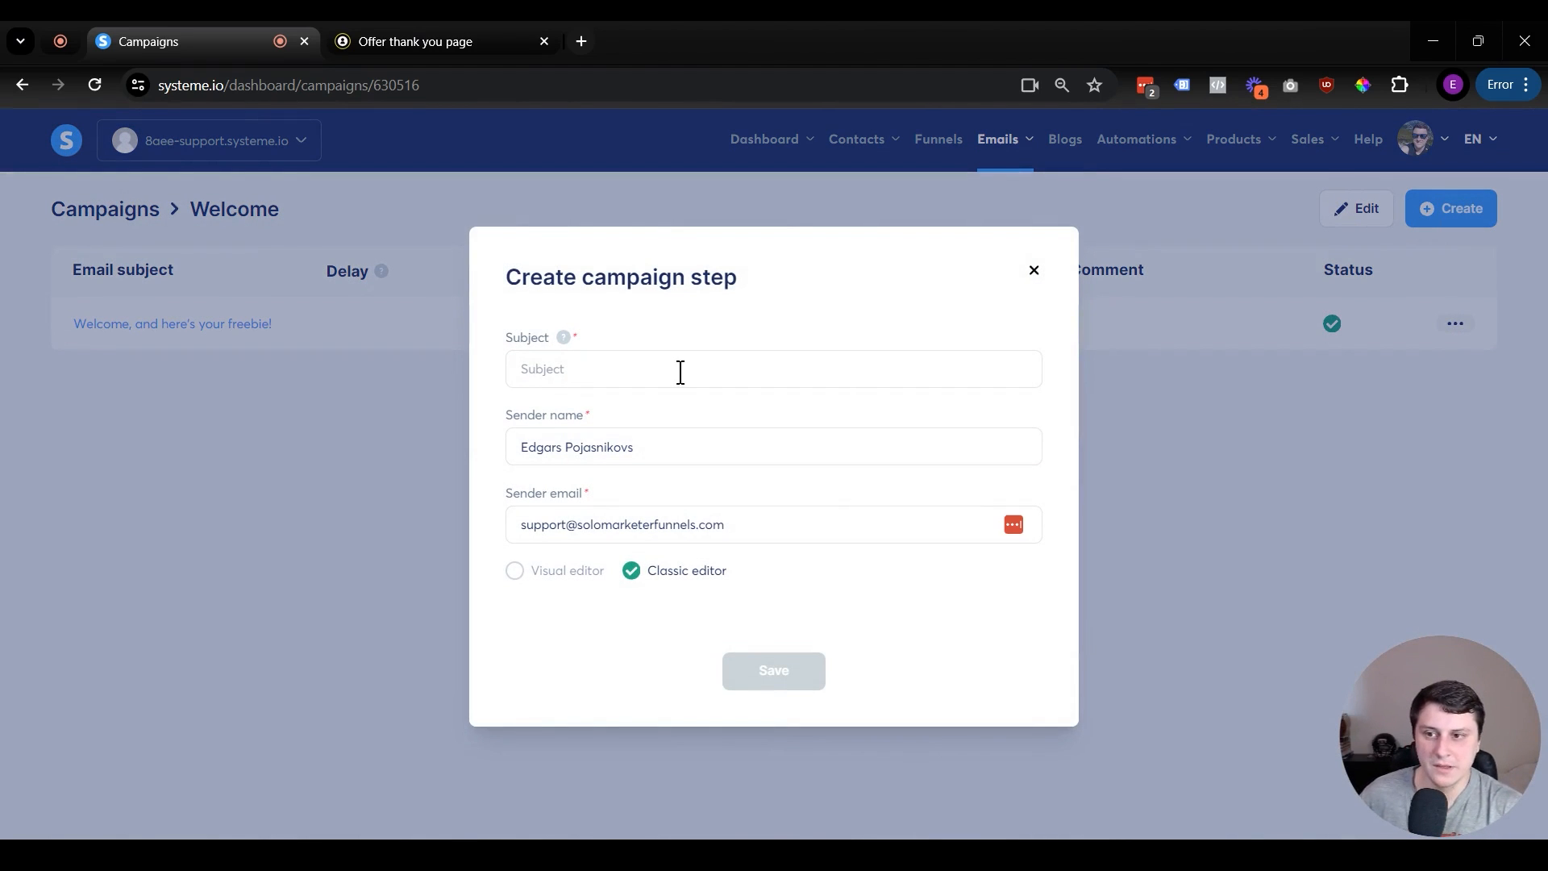
triple_click(611, 524)
click(637, 585)
click(619, 379)
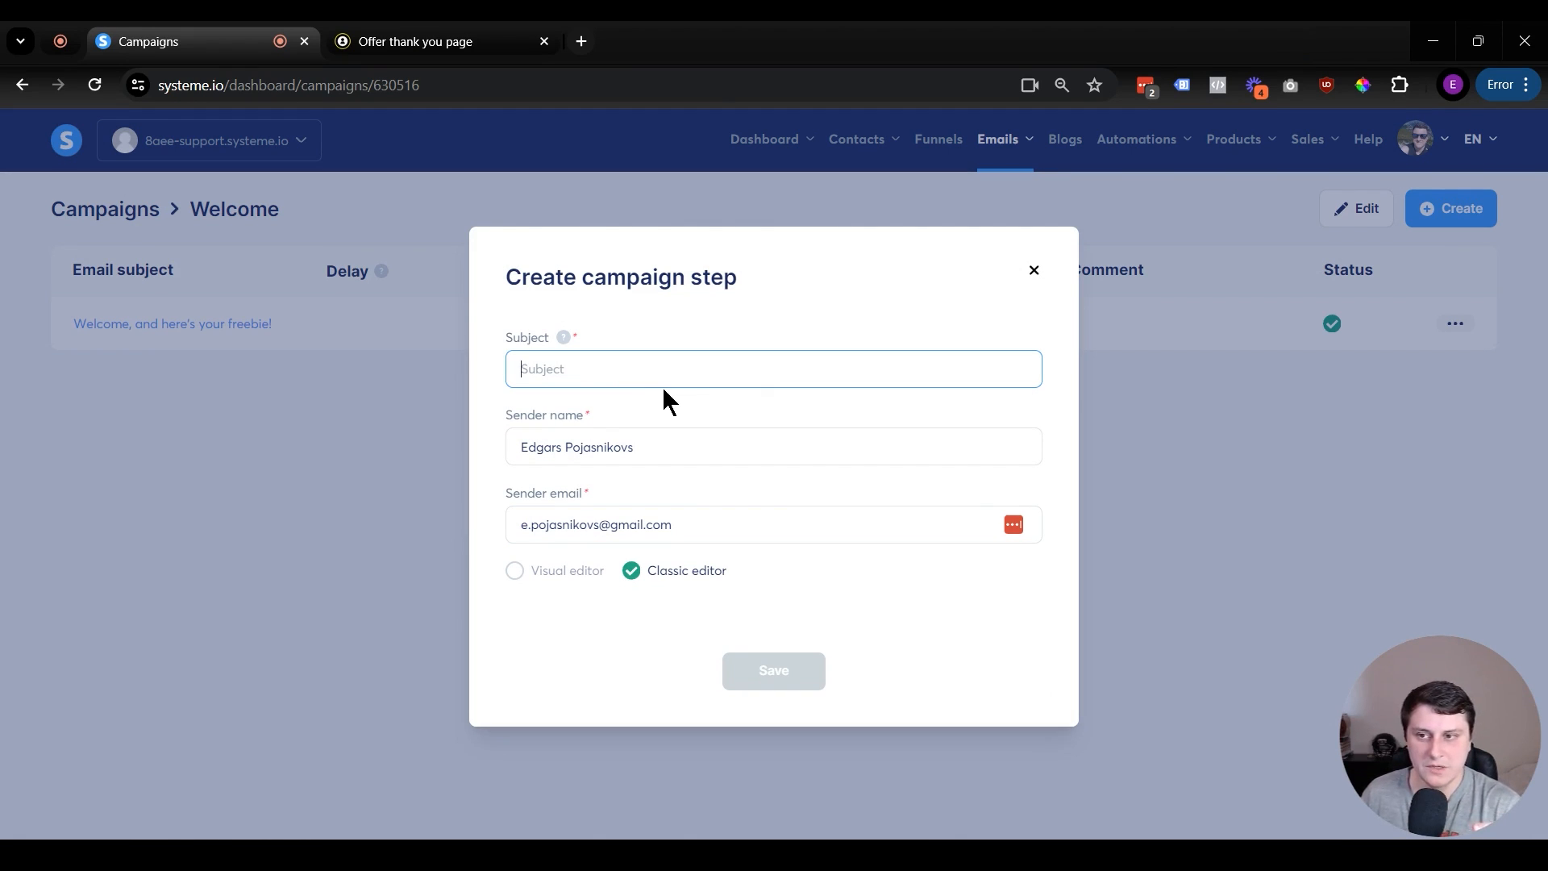
text(Email 1)
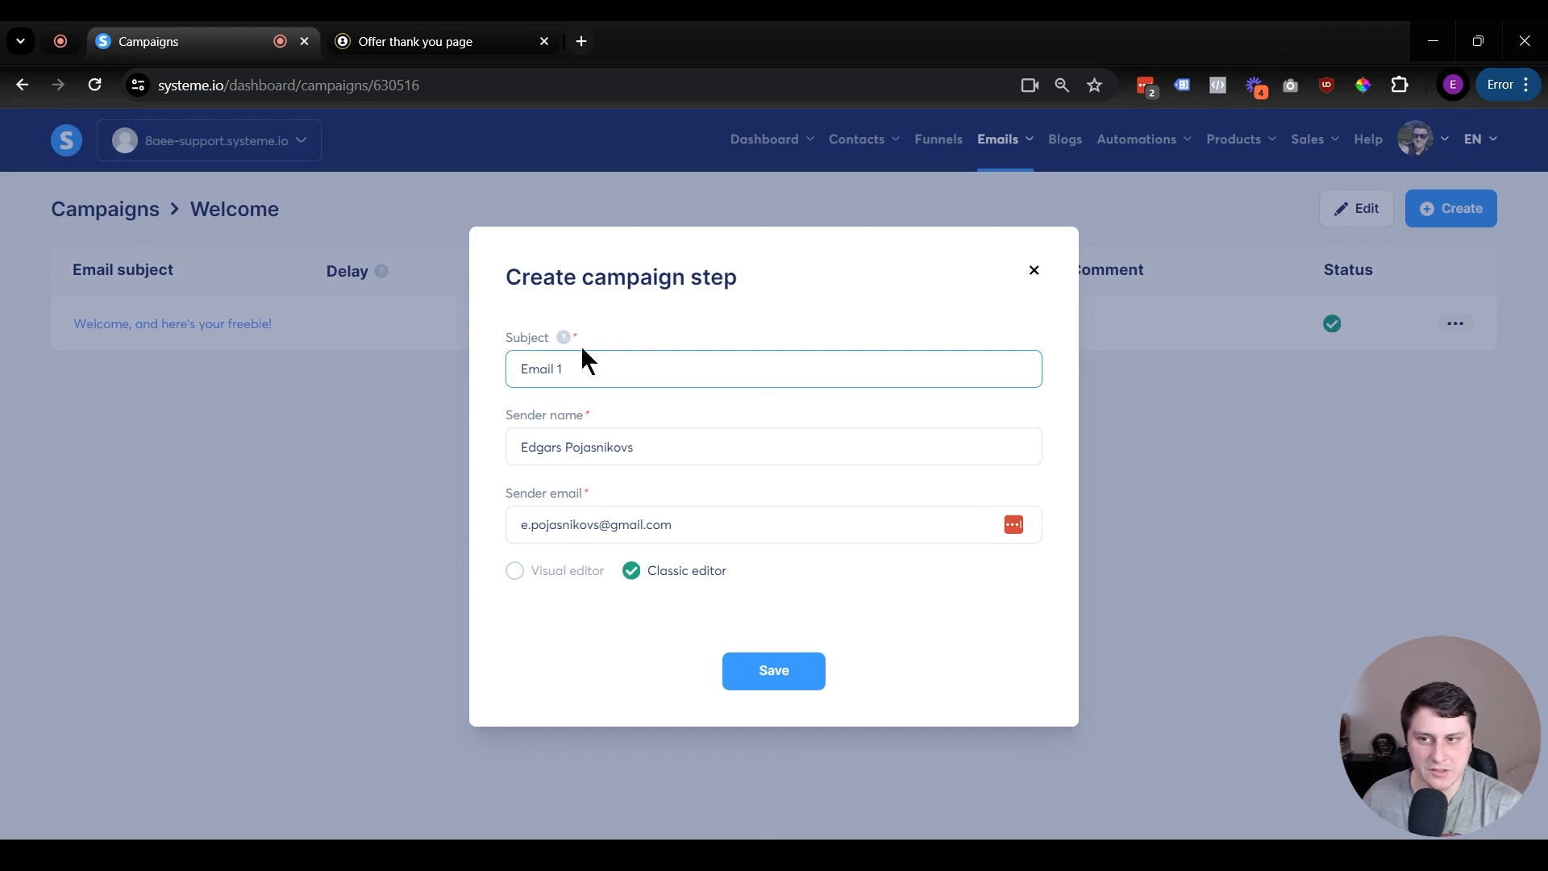
drag(601, 363, 513, 370)
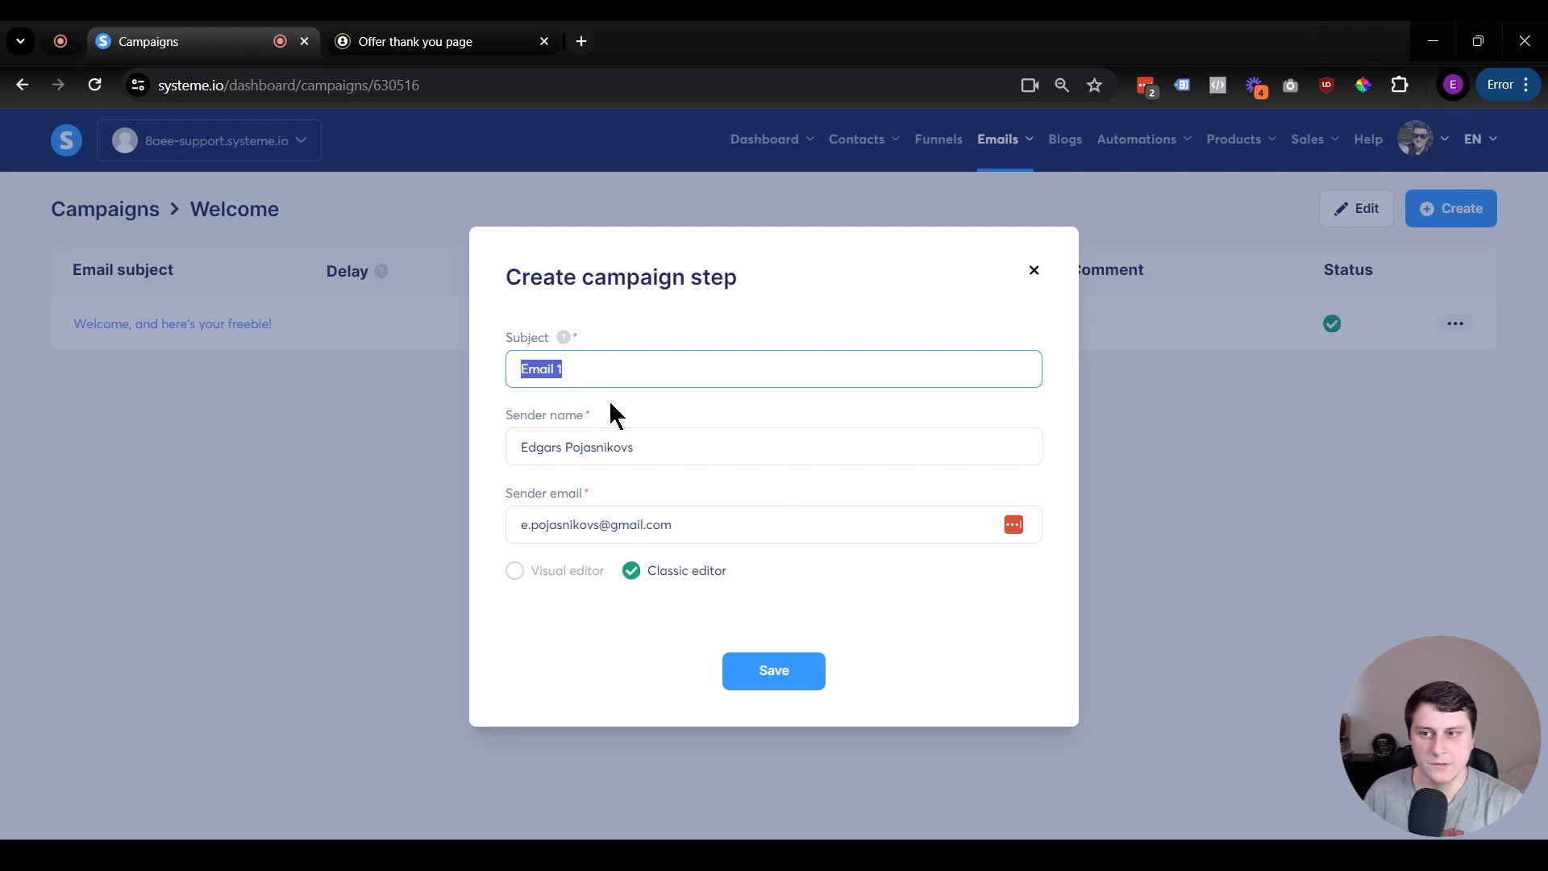
triple_click(574, 384)
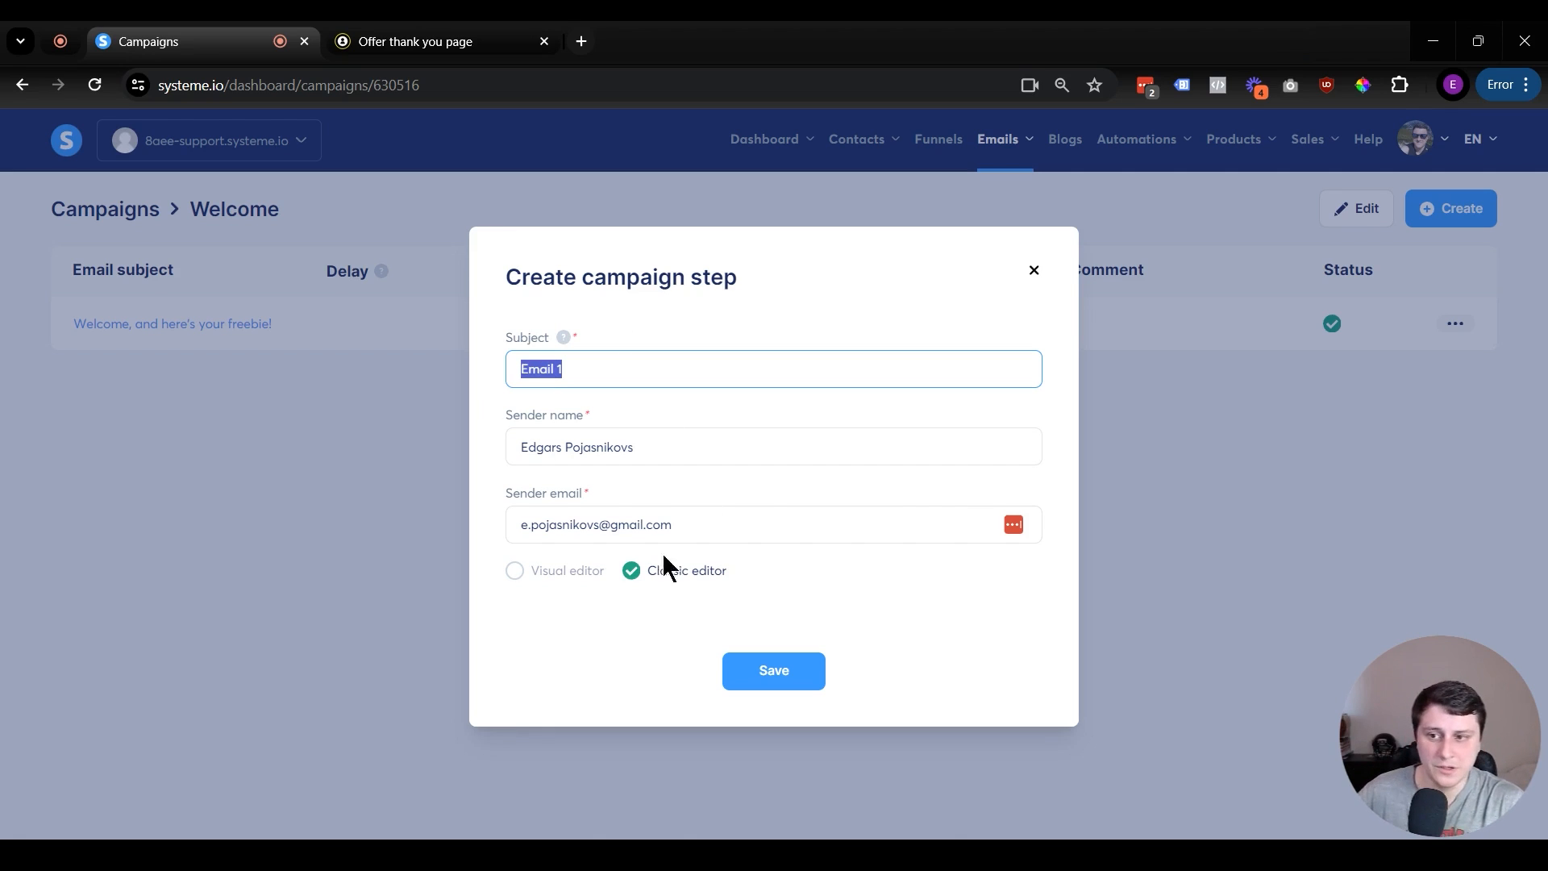
click(770, 679)
click(610, 648)
text(adfafasfasdfas)
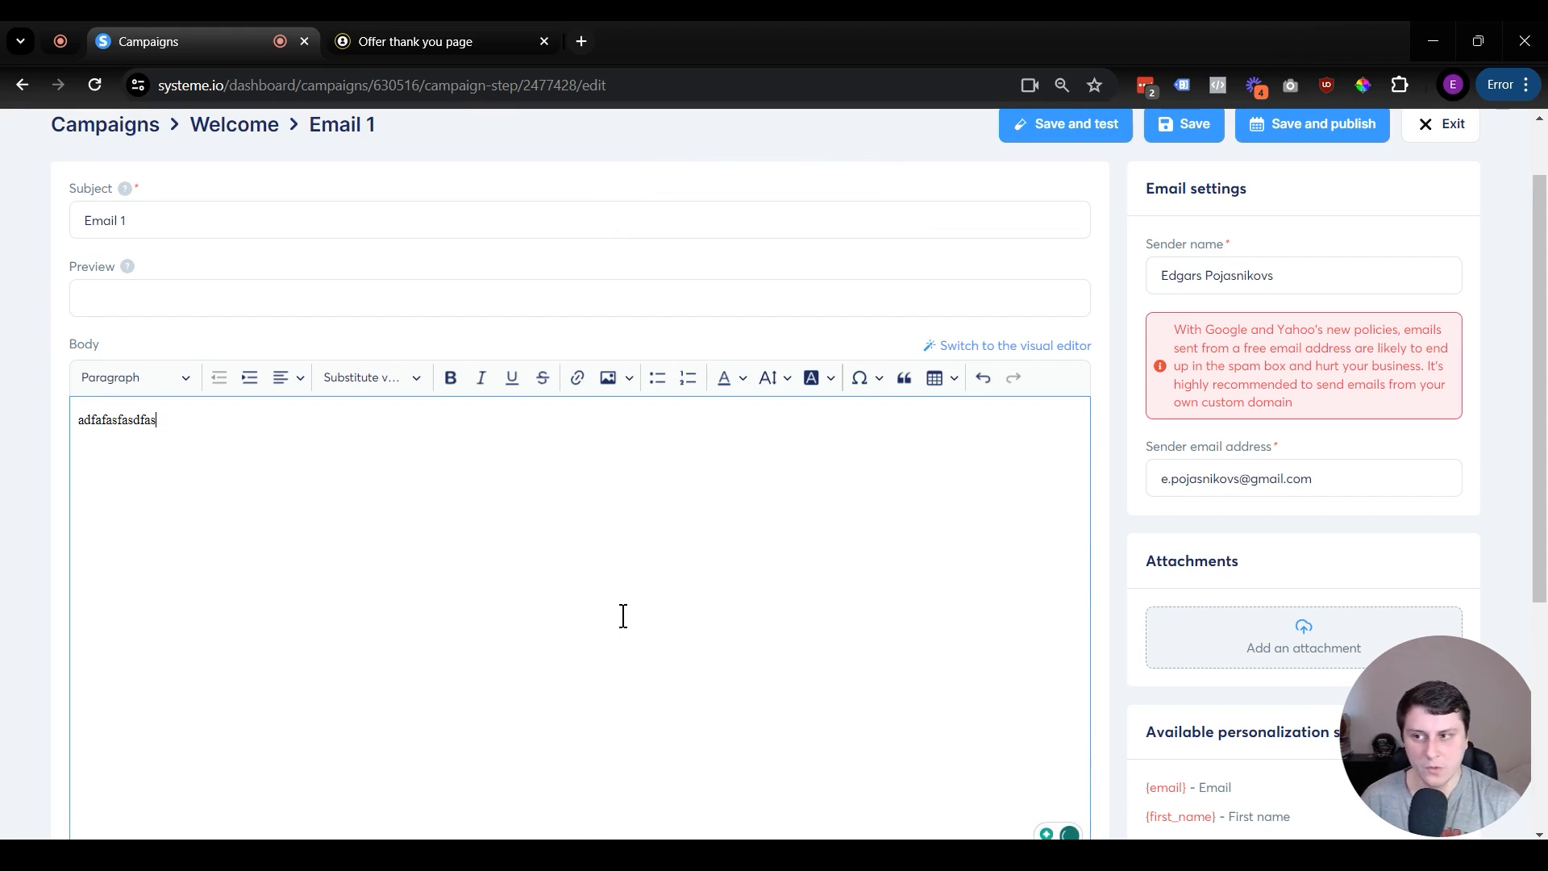
Step: Save and publish Email 1 with a 1-day delay after "Welcome, and here's your freebie!", and exit the email editor
scroll(725, 565, up, 1)
click(1291, 219)
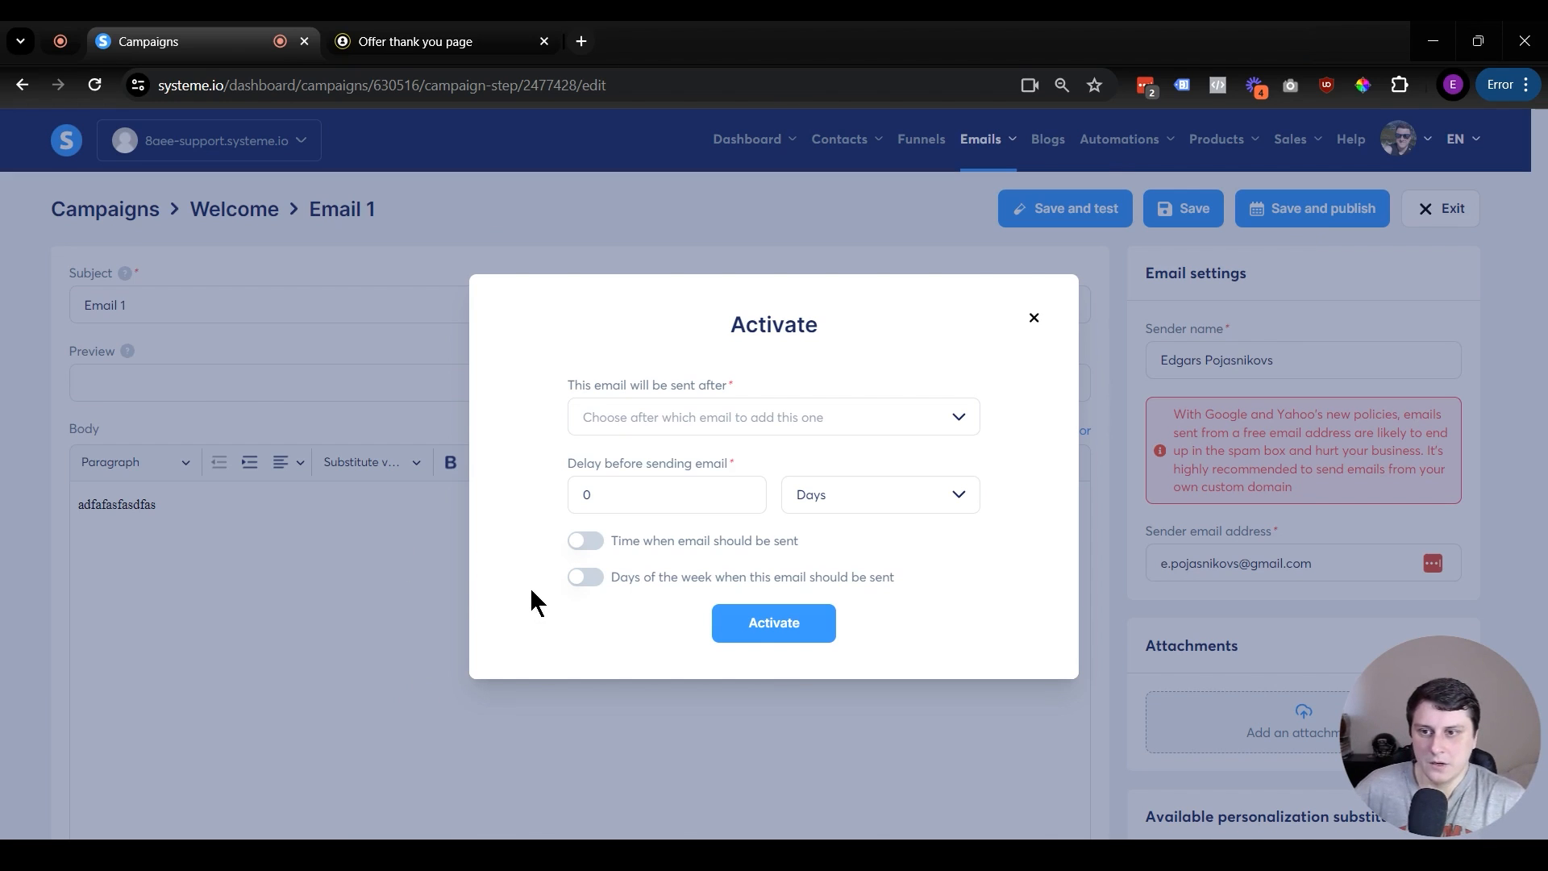
click(655, 428)
click(600, 491)
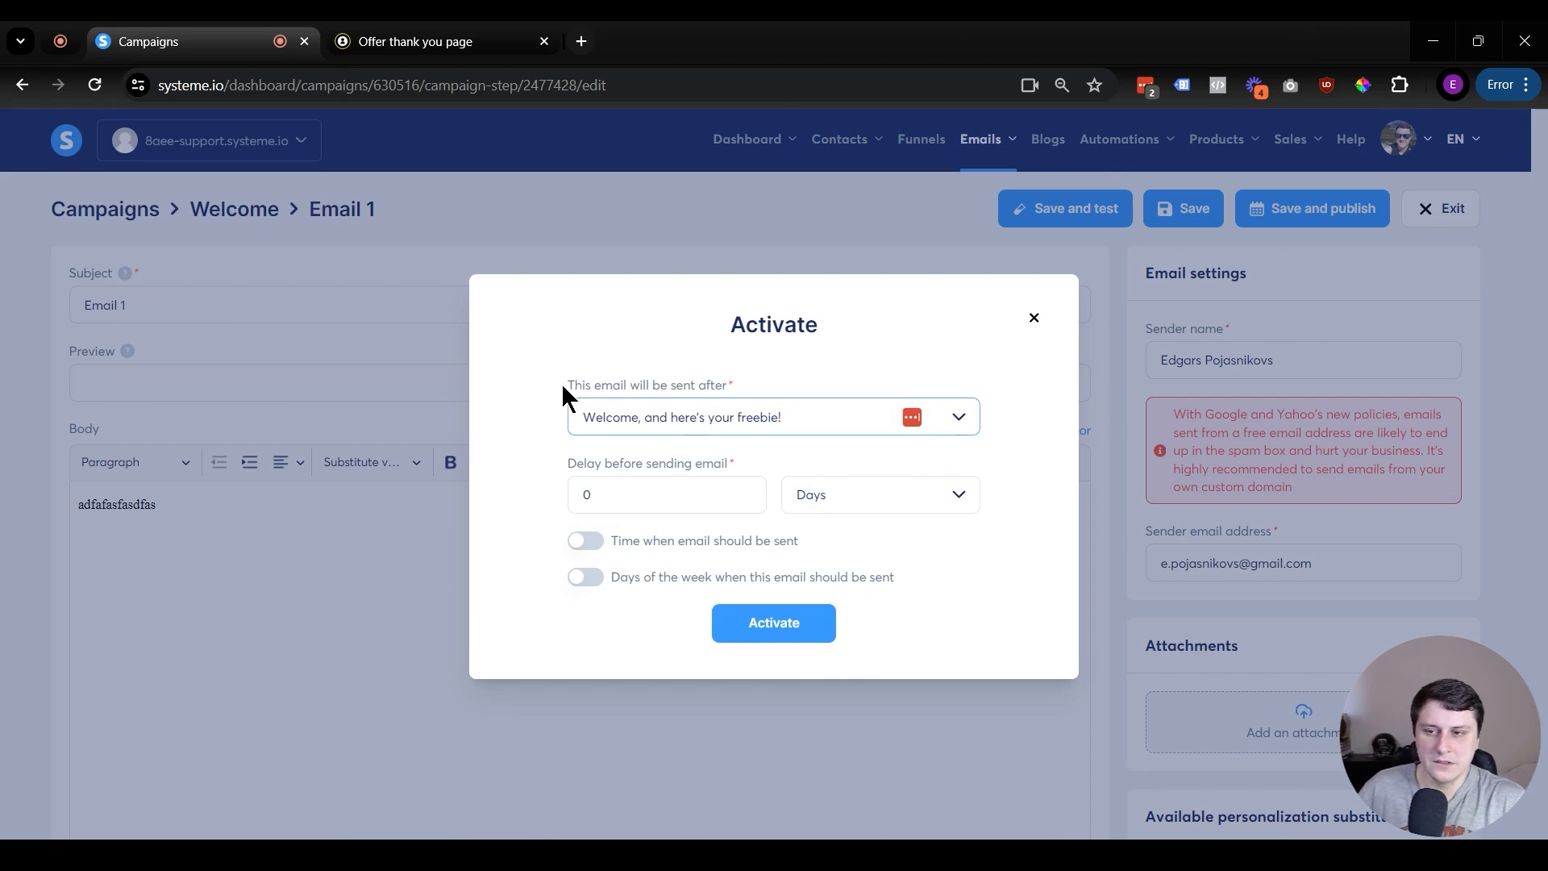
drag(561, 389, 749, 395)
click(823, 391)
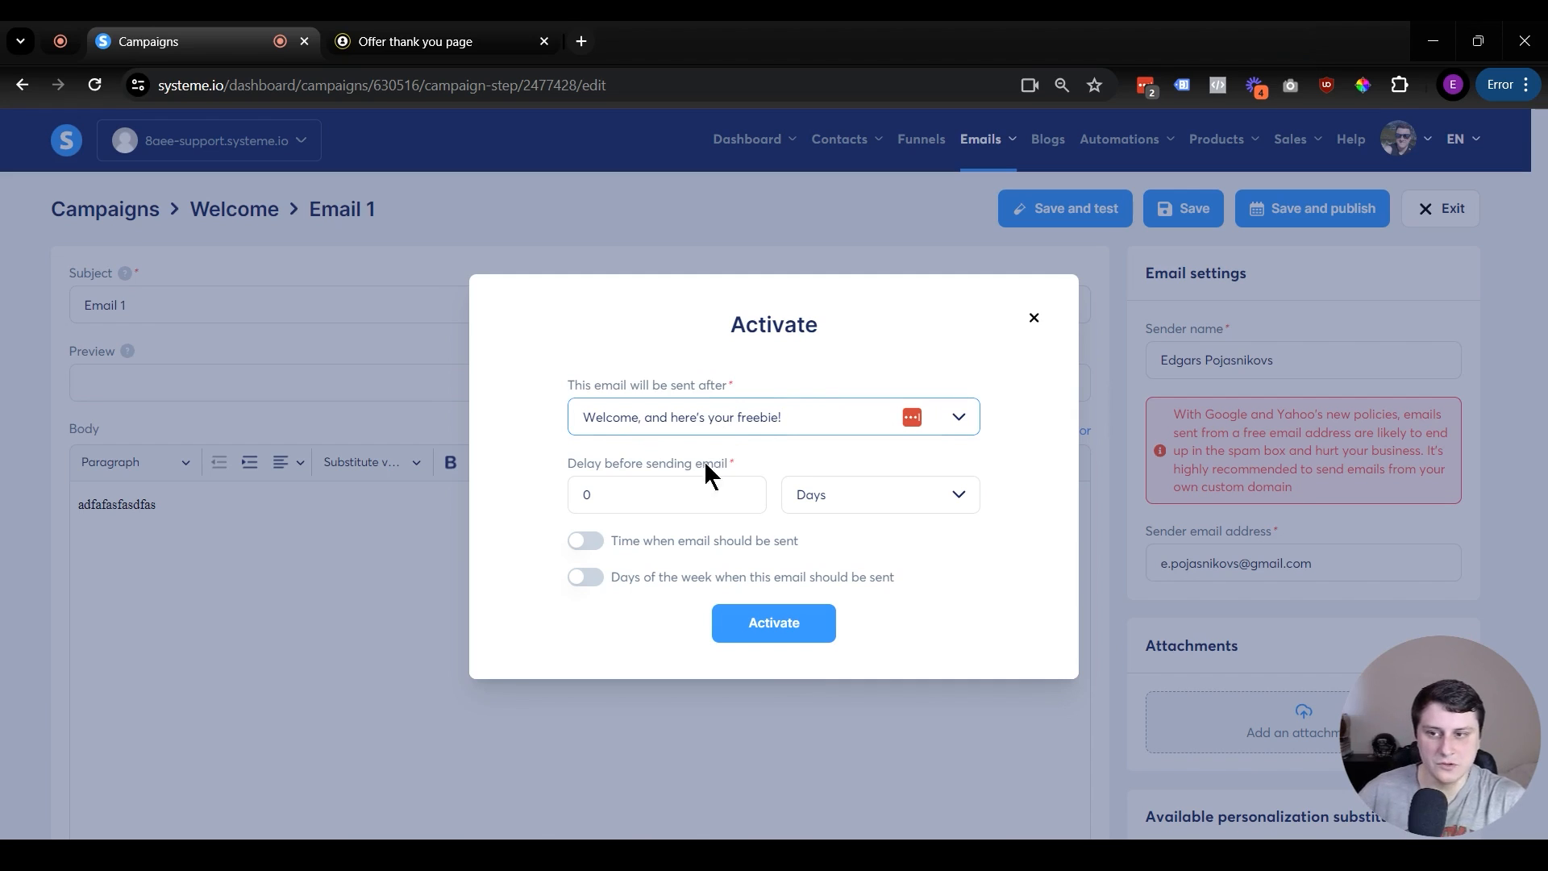
drag(645, 494, 556, 504)
text(1)
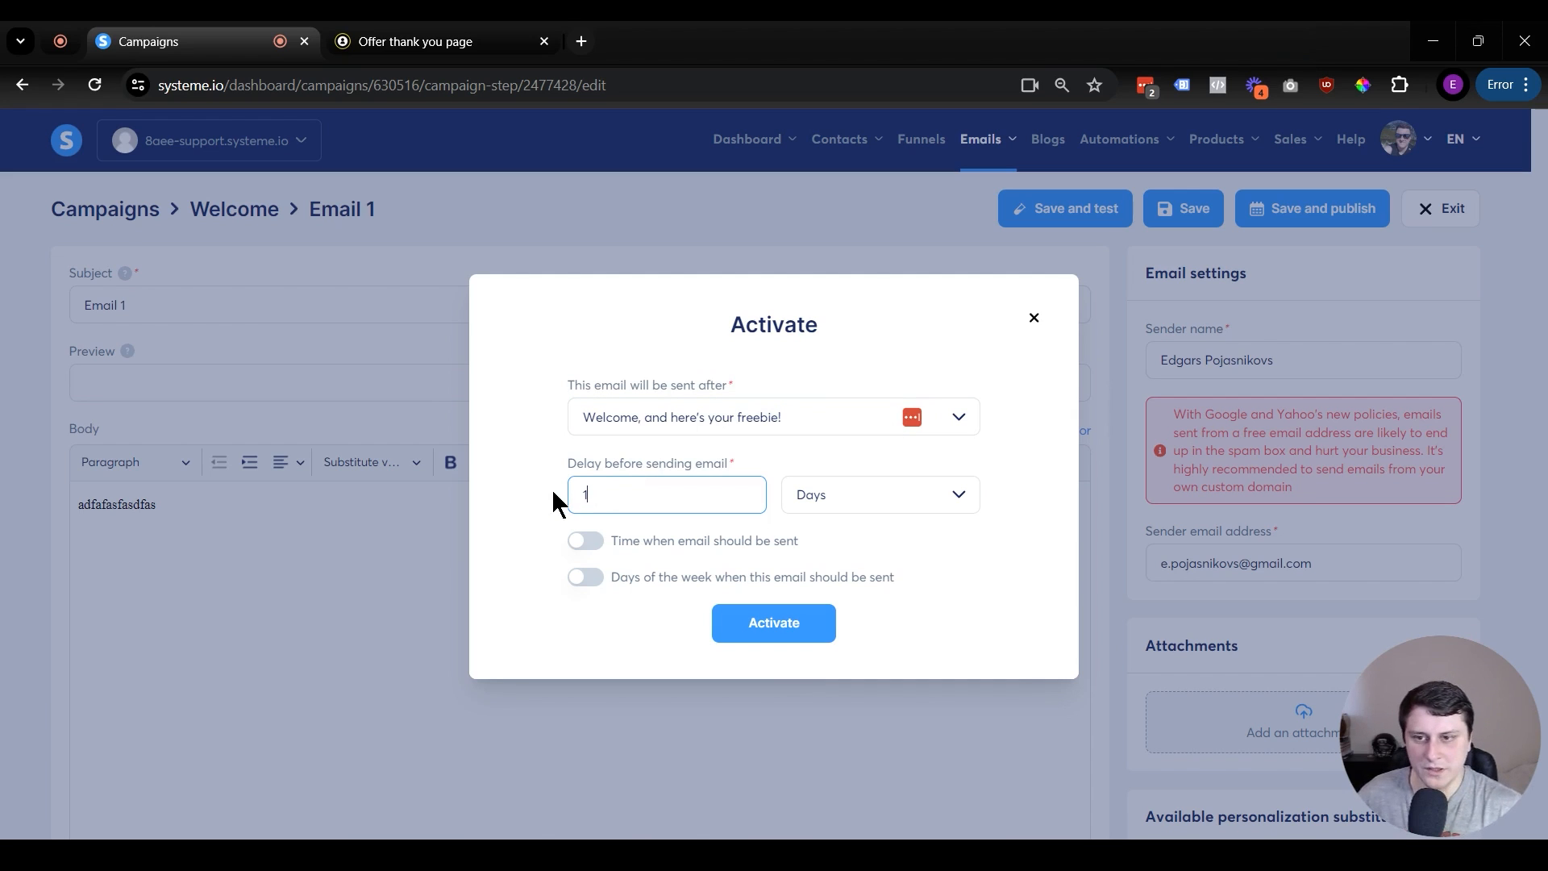
click(788, 633)
scroll(839, 621, up, 2)
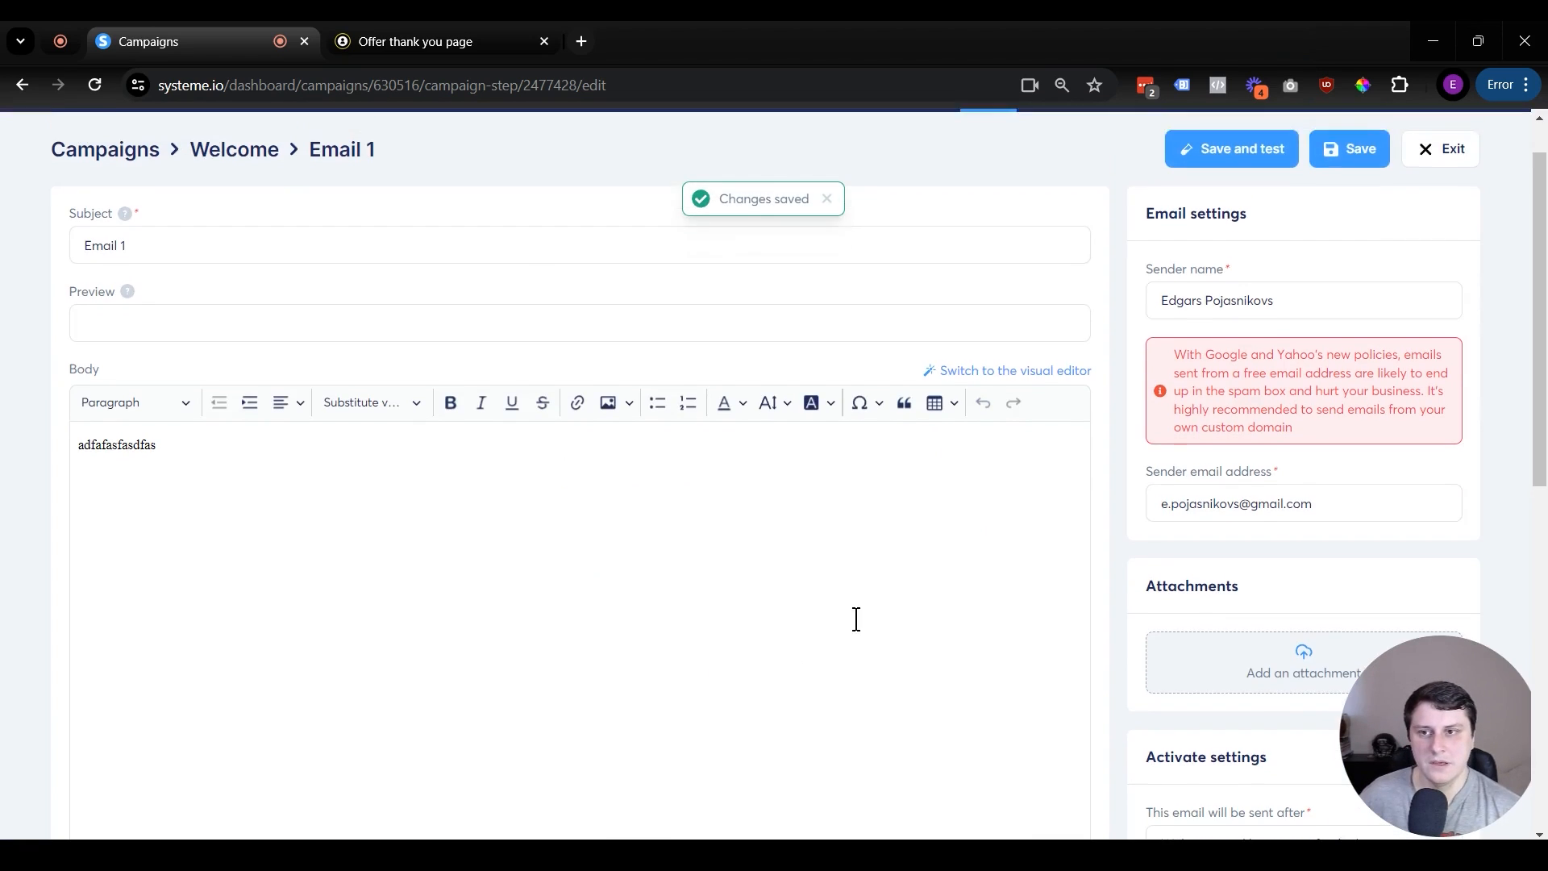
click(1444, 216)
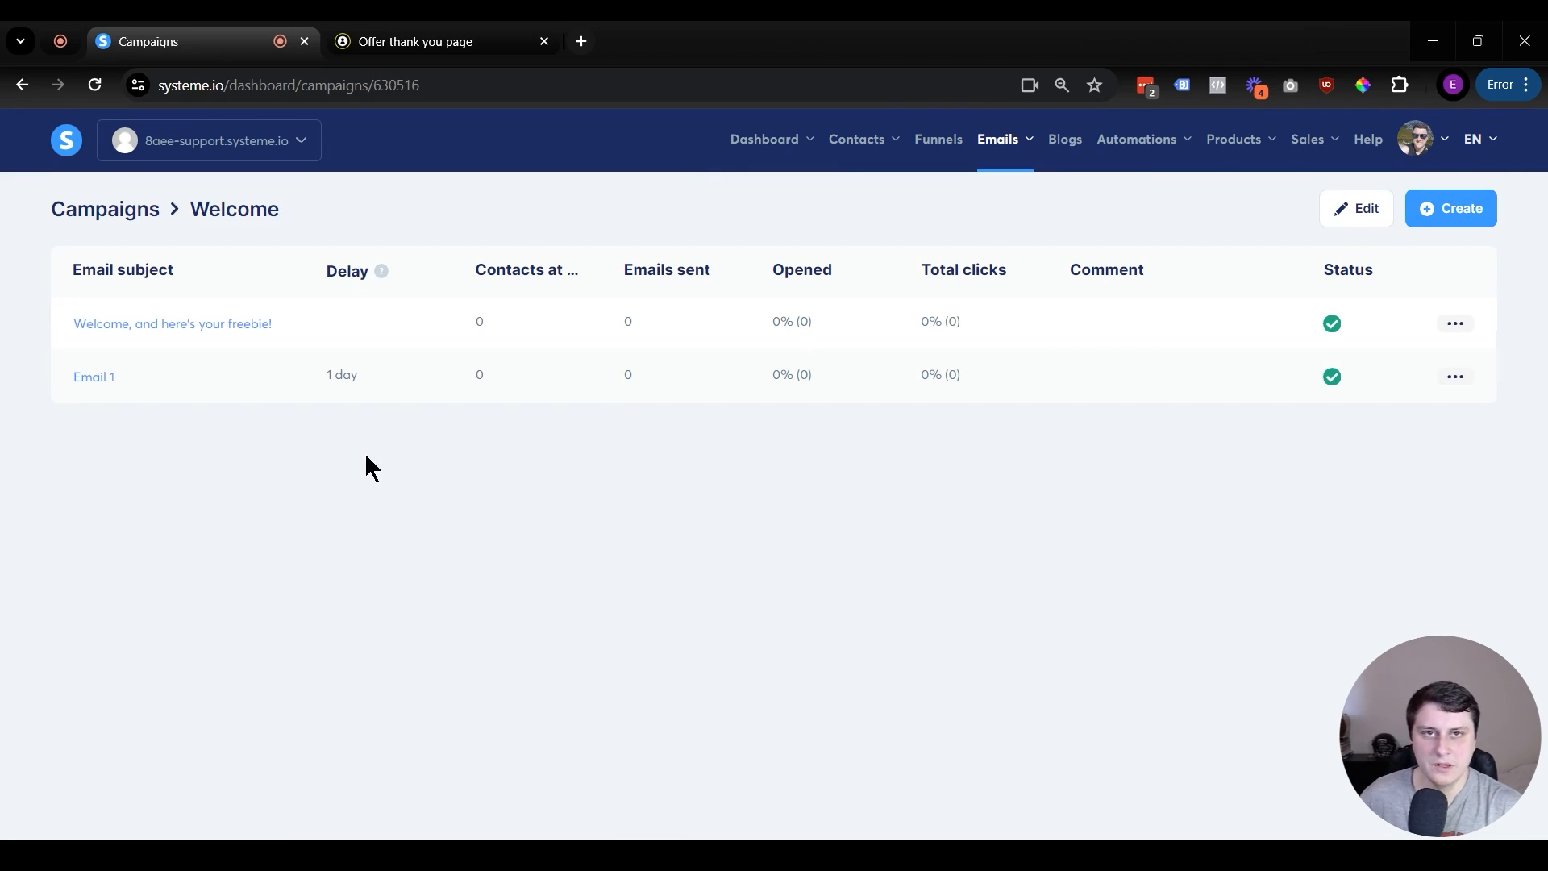
Step: Create another campaign email in the classic editor with the subject "Email 2" and the body text "asfdasdasd"
click(1475, 214)
click(638, 368)
text(Email 2)
drag(638, 369, 442, 372)
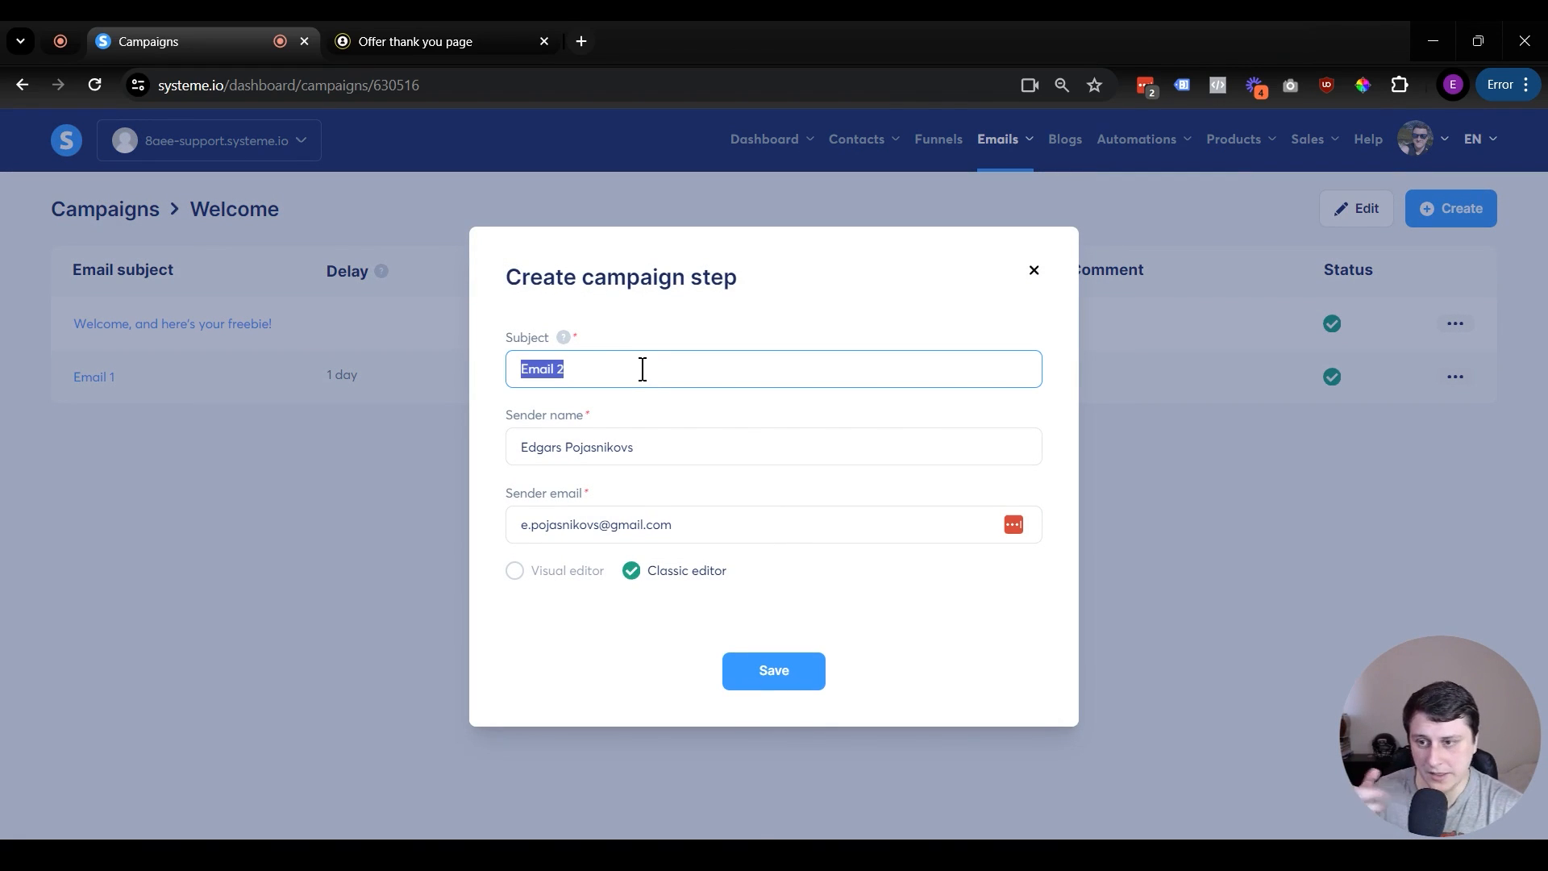
click(806, 667)
click(687, 604)
text(asfdasdasd)
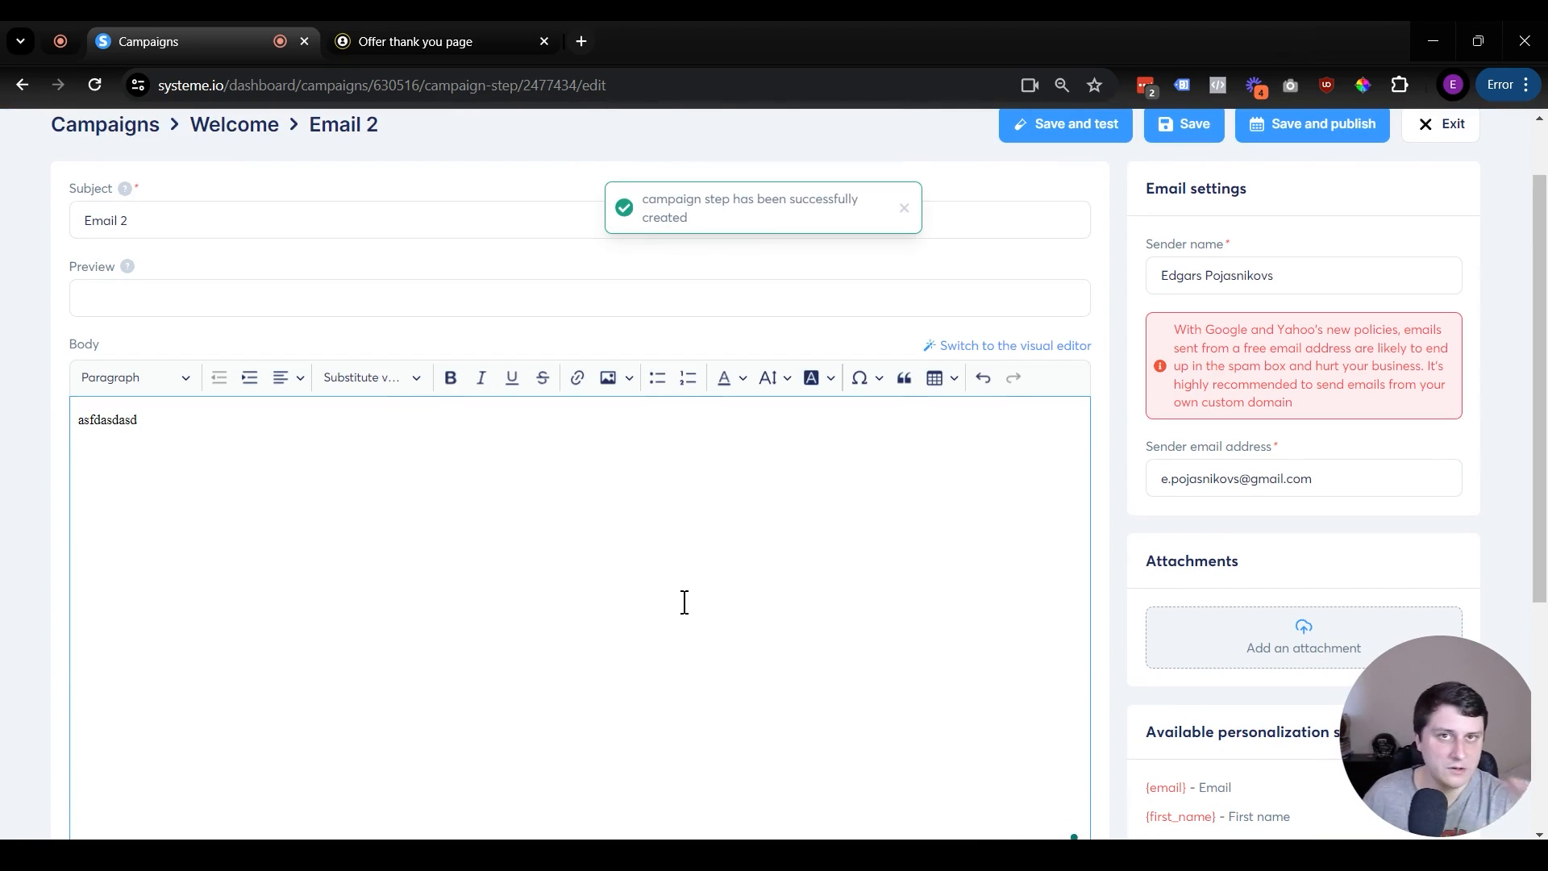
Step: Save and publish Email 2 with a 1-day delay after Email 1, and exit to the Welcome campaign
scroll(708, 548, down, 5)
scroll(708, 556, up, 6)
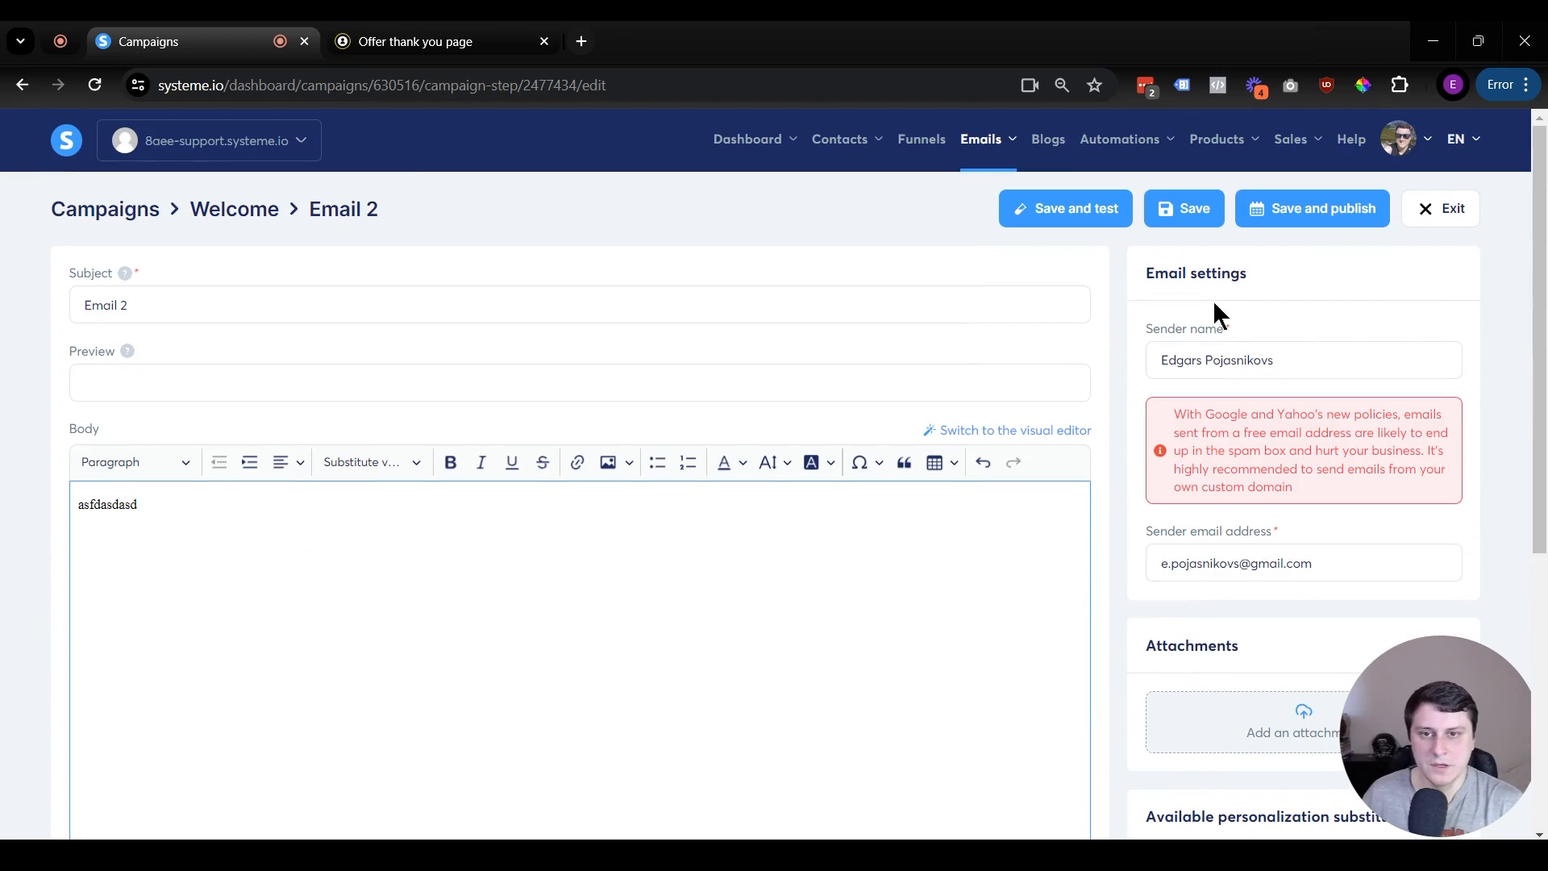
click(1348, 228)
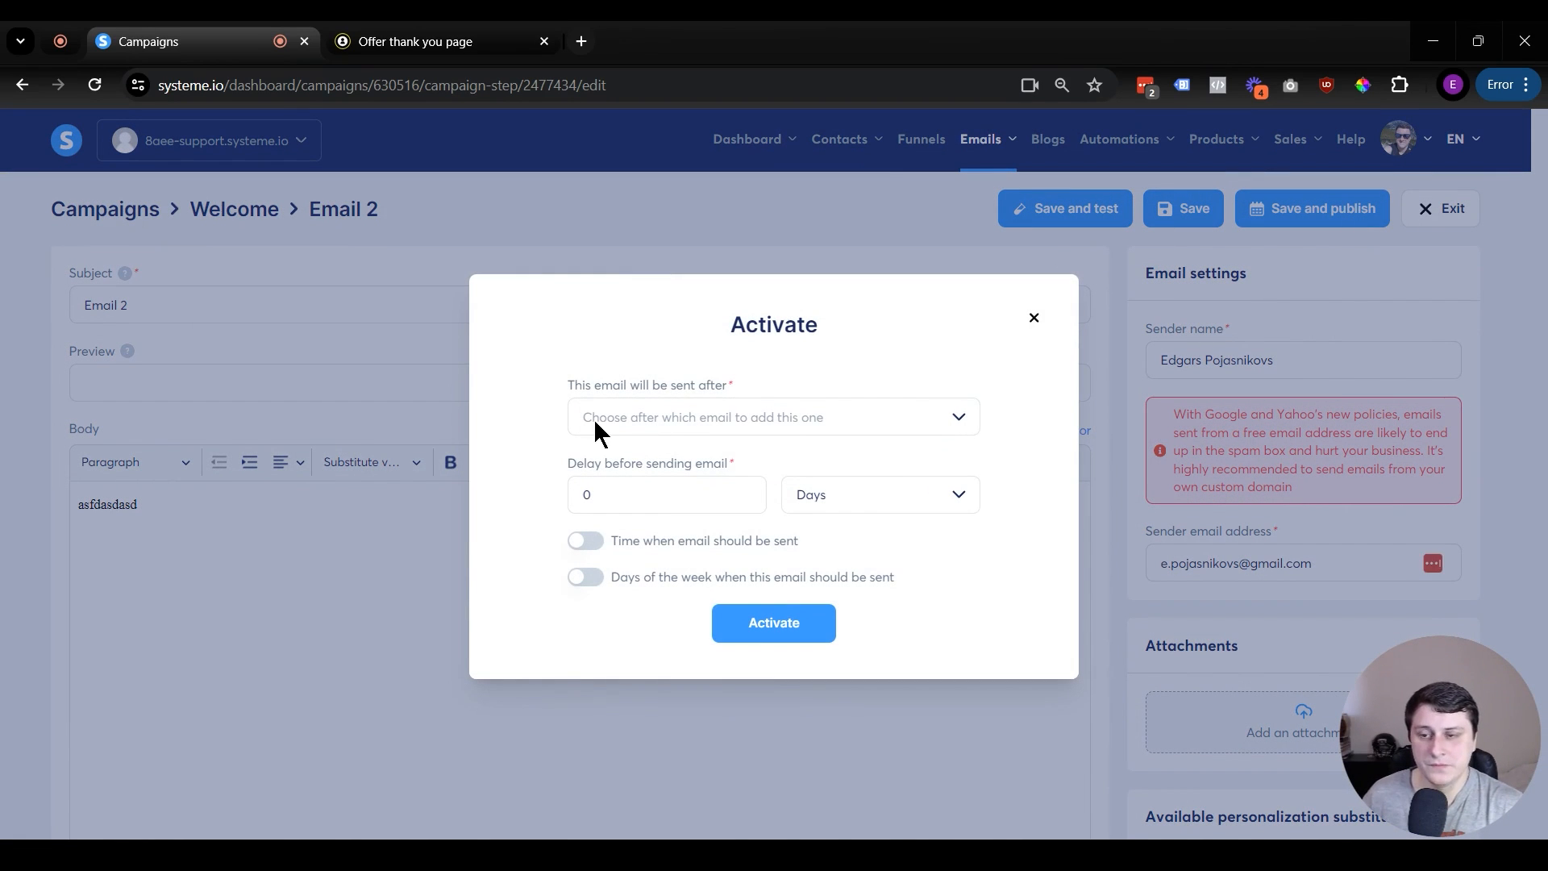
click(594, 418)
click(598, 520)
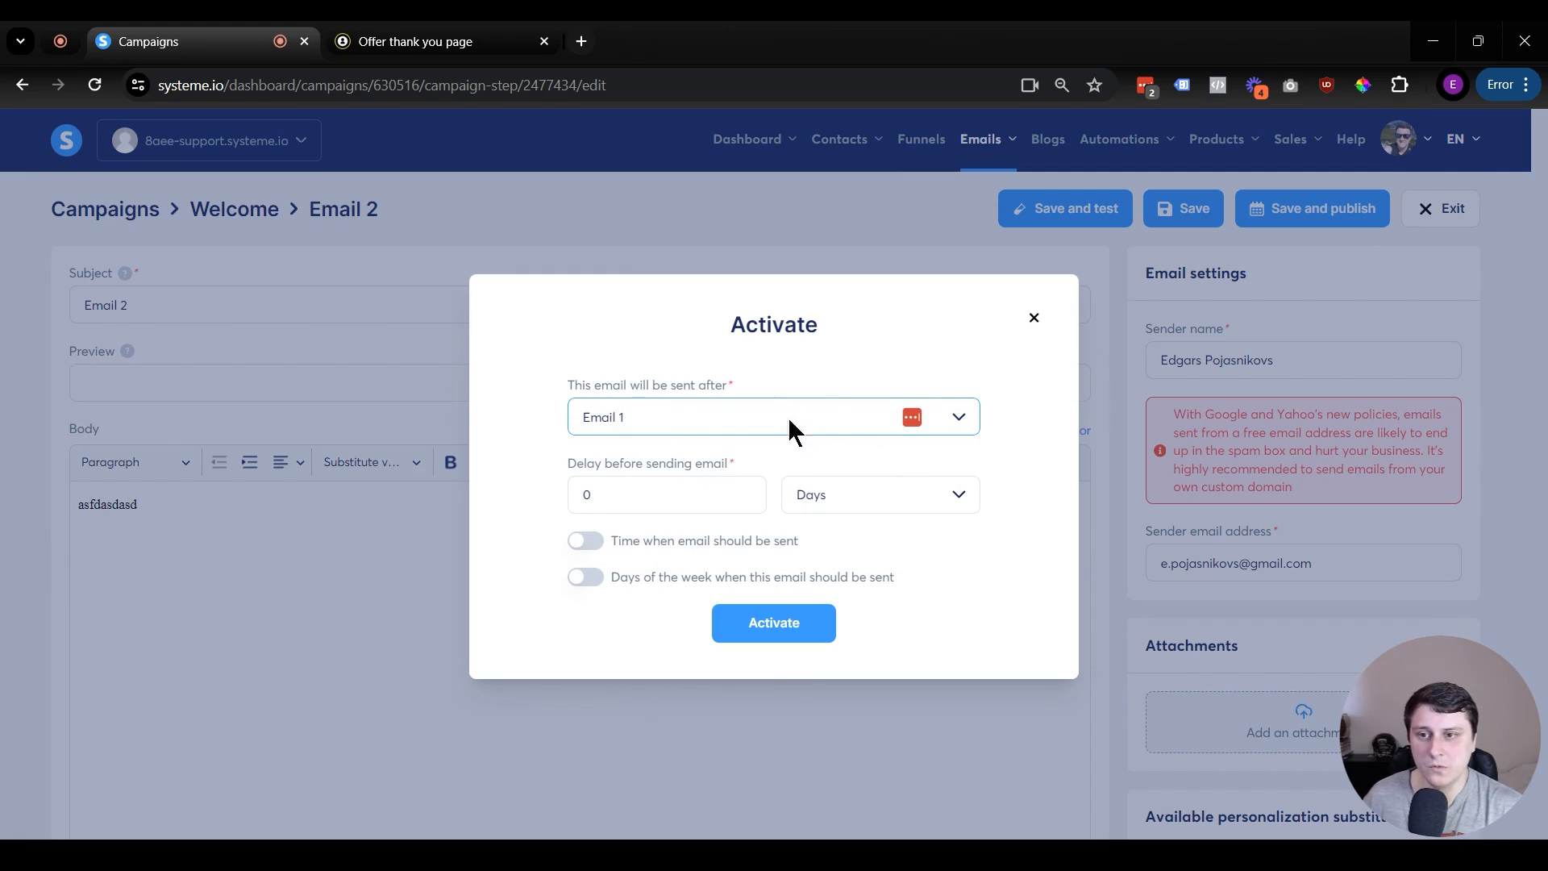
double_click(632, 494)
text(1)
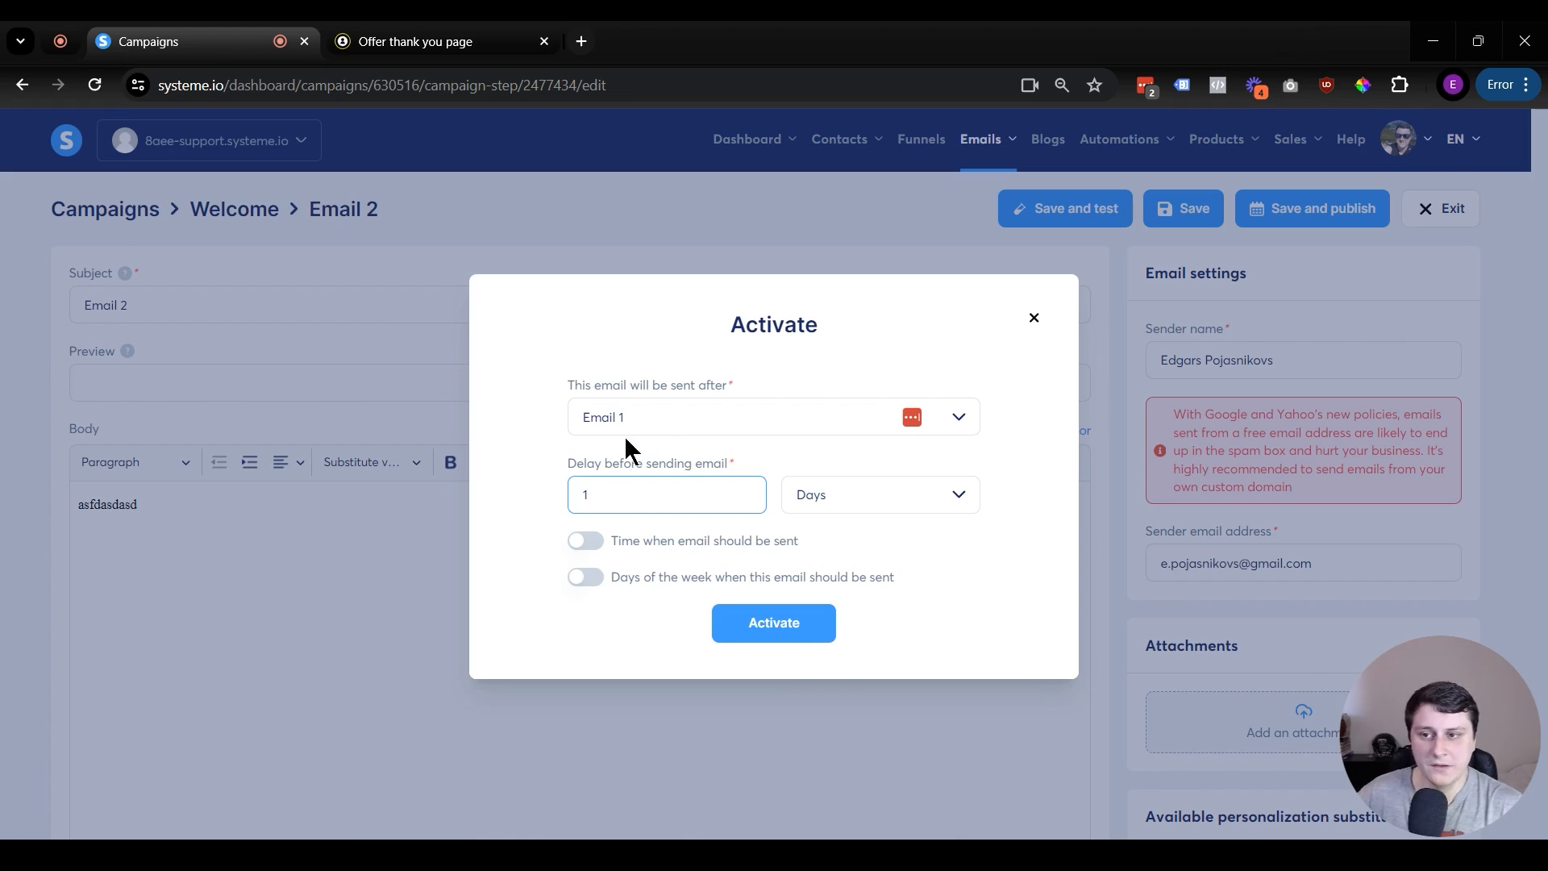
click(771, 626)
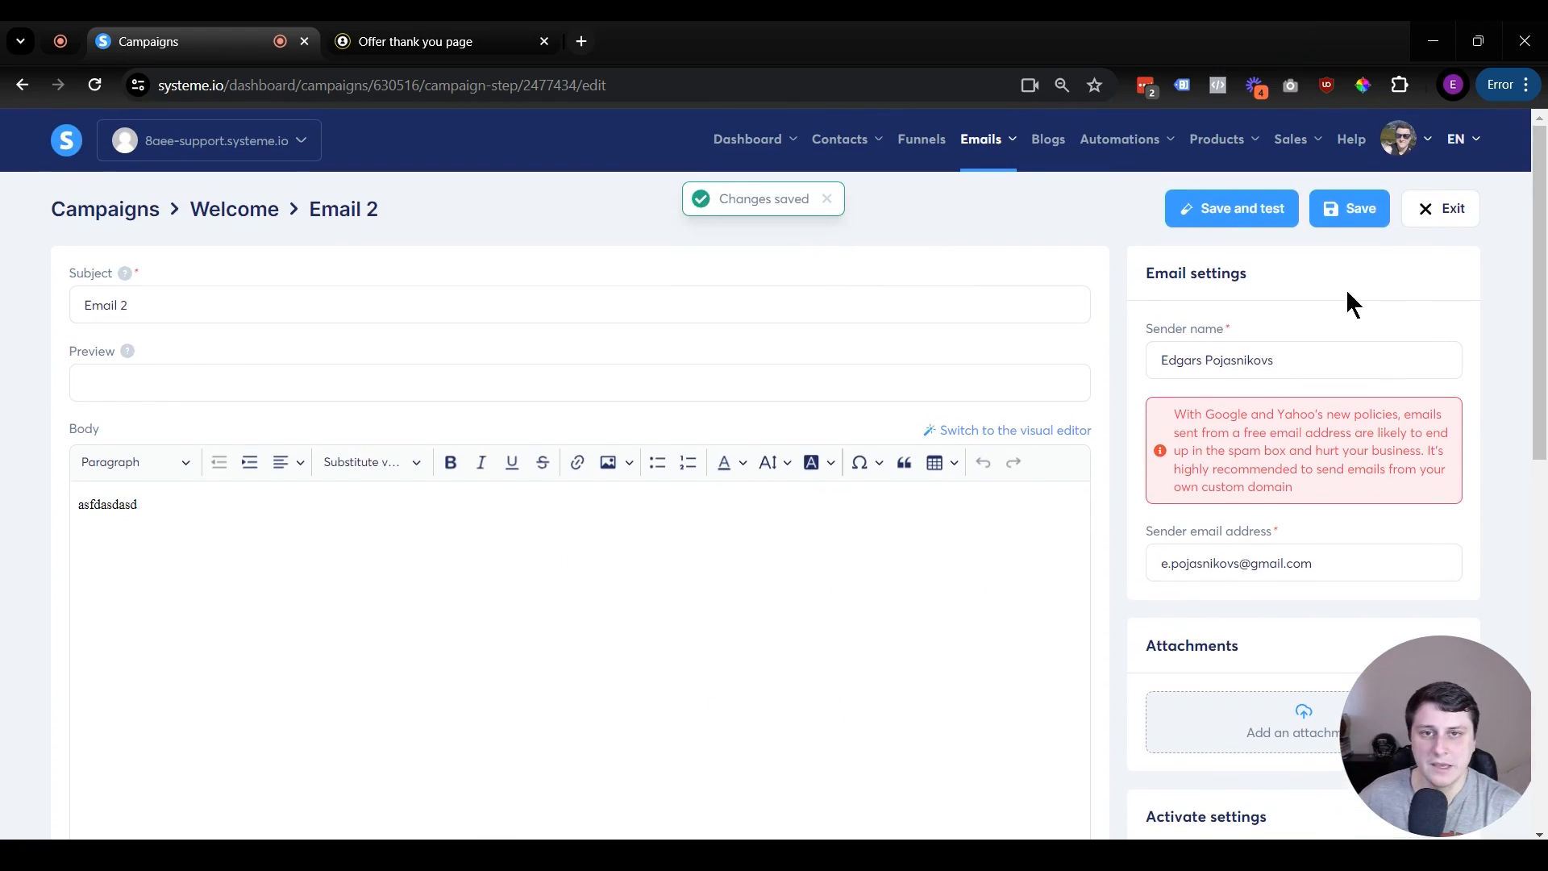
click(1423, 211)
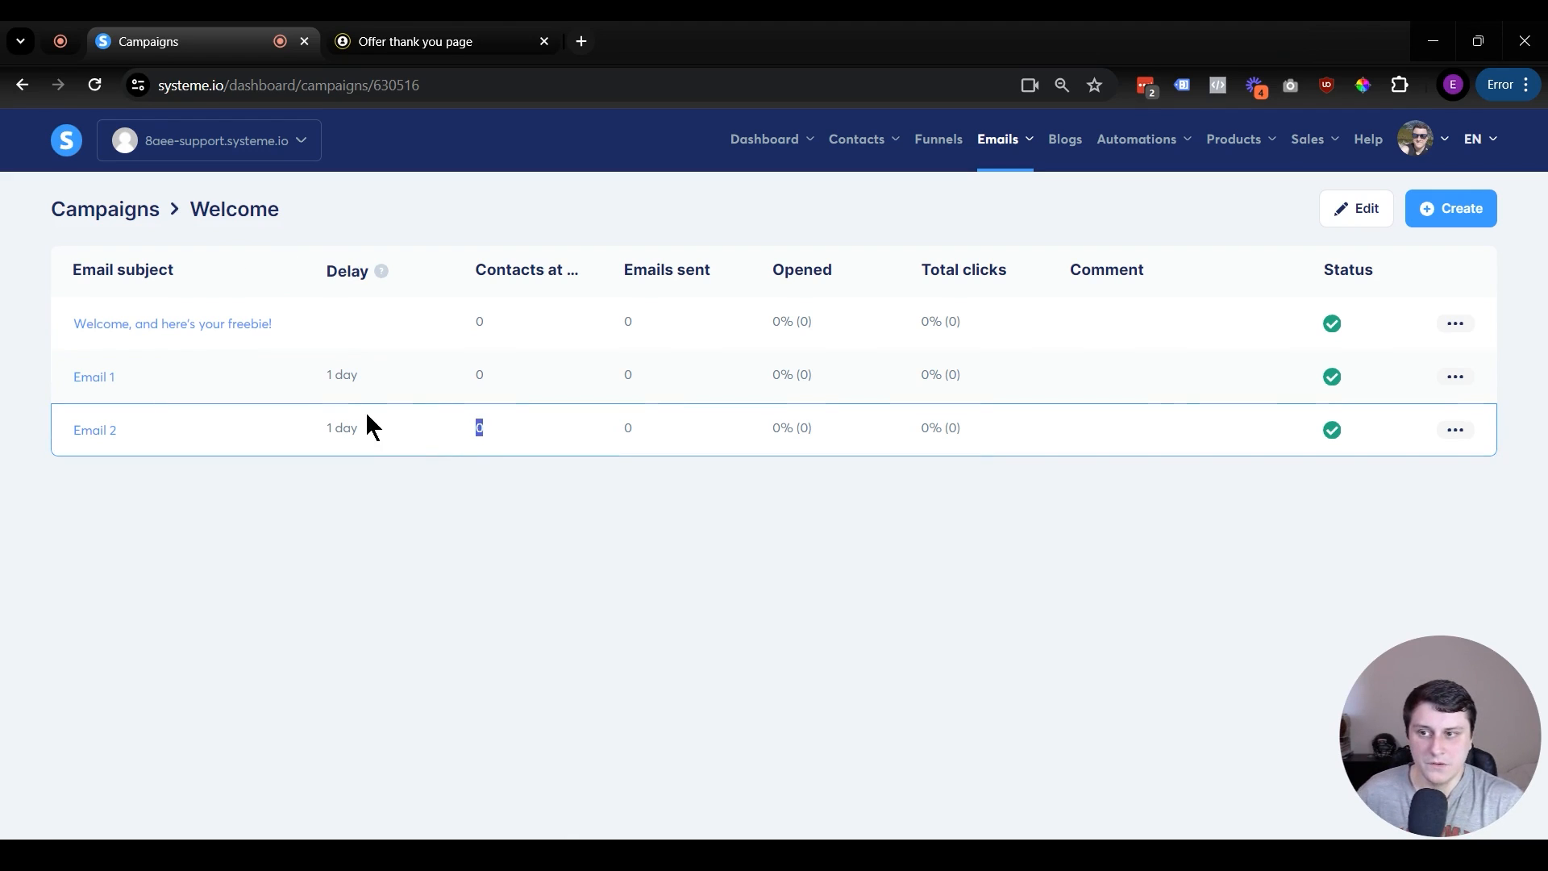
click(540, 490)
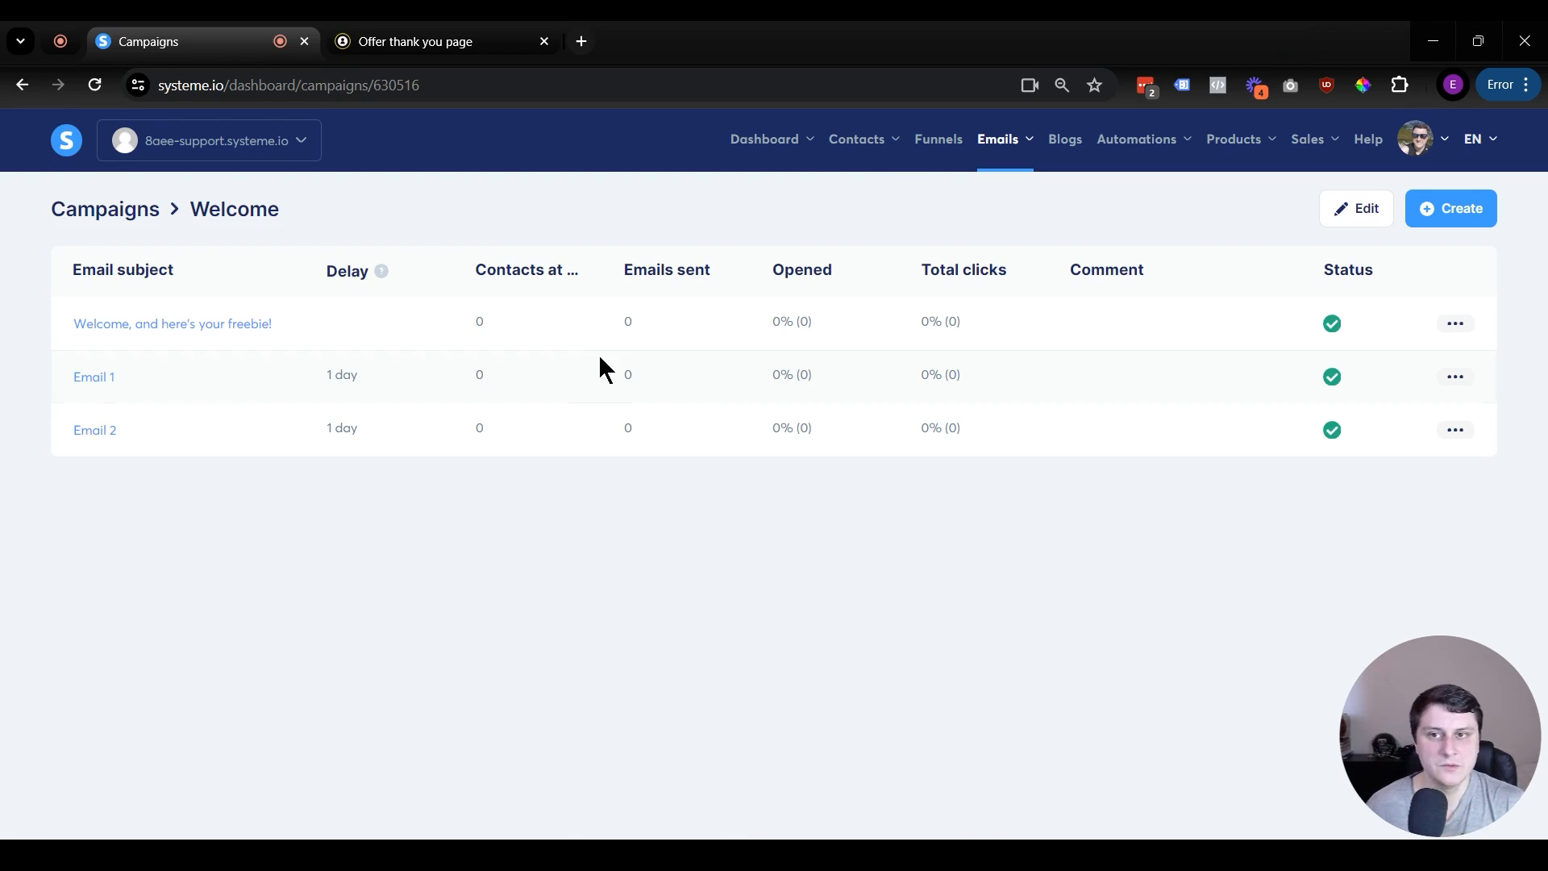
Step: Look over the contacts list and open the newsletters list
mouse_move(857, 139)
click(854, 199)
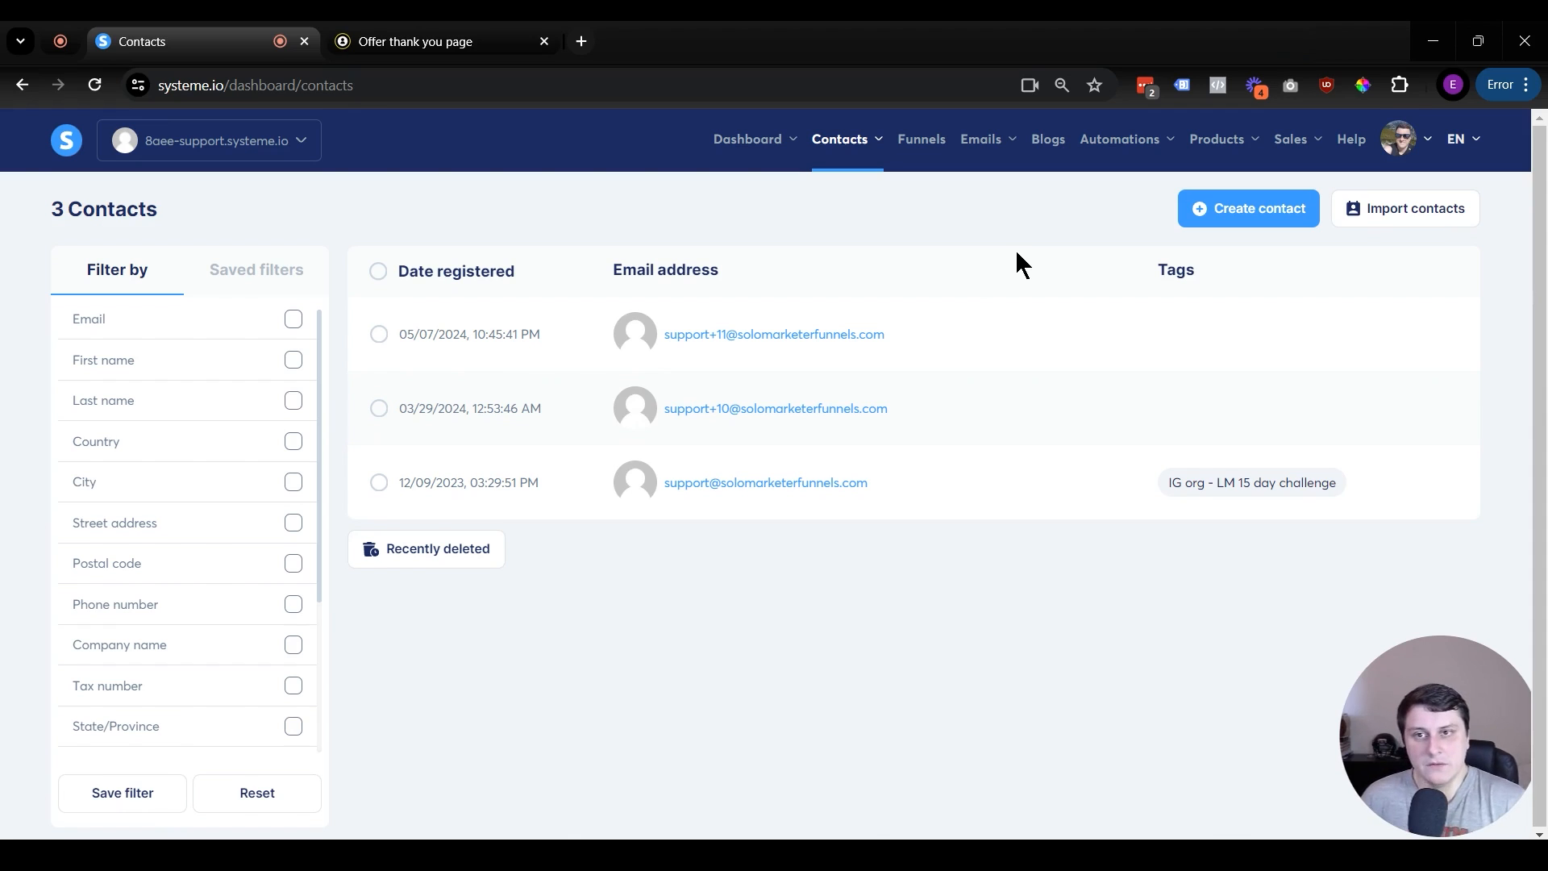
mouse_move(985, 141)
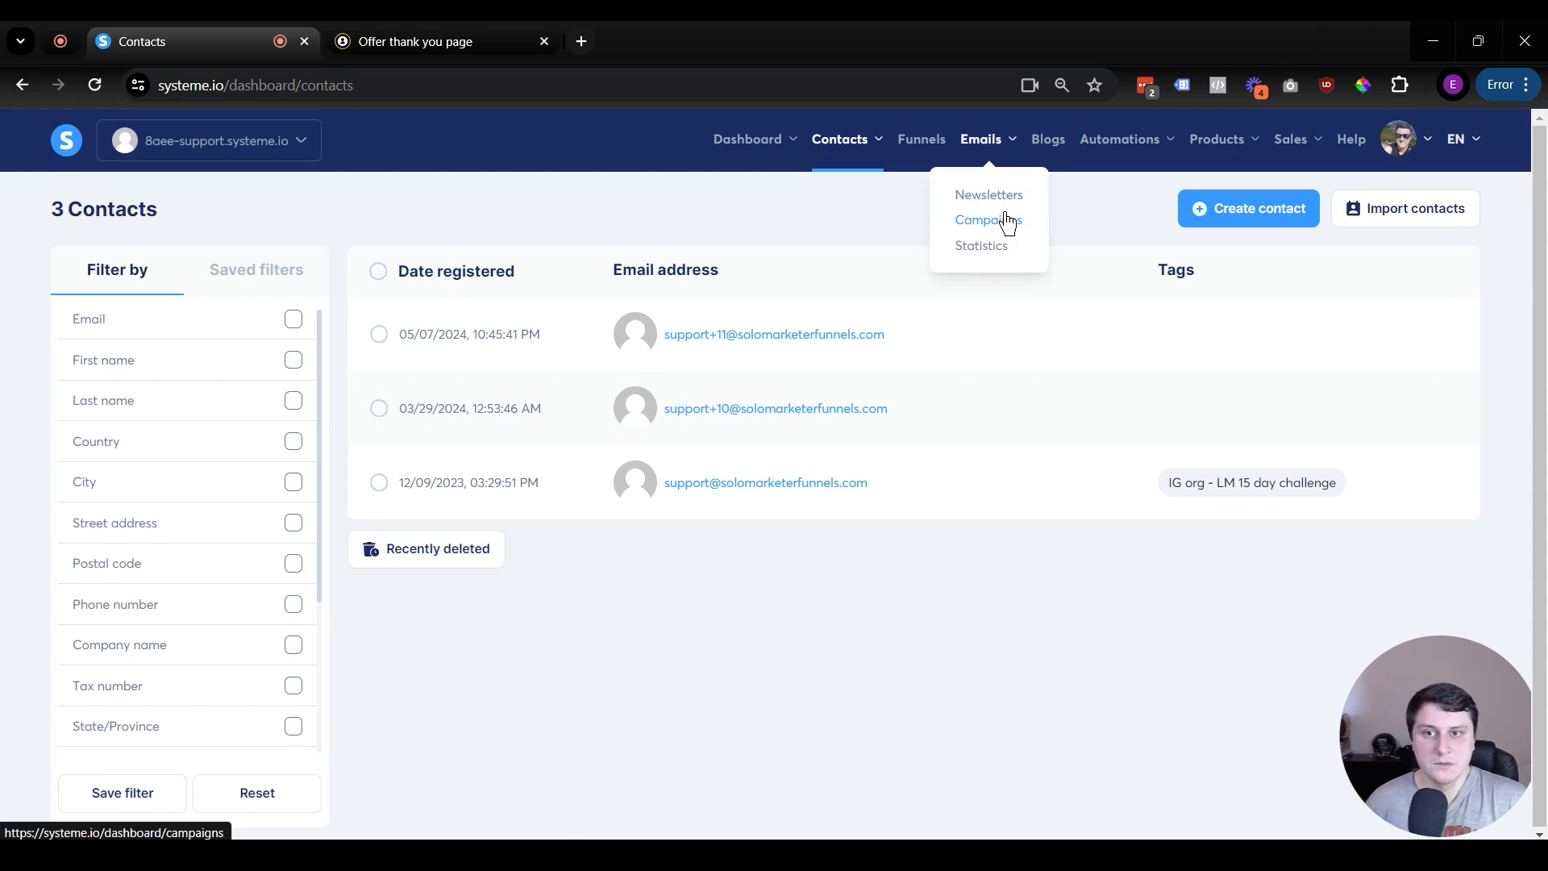
click(990, 196)
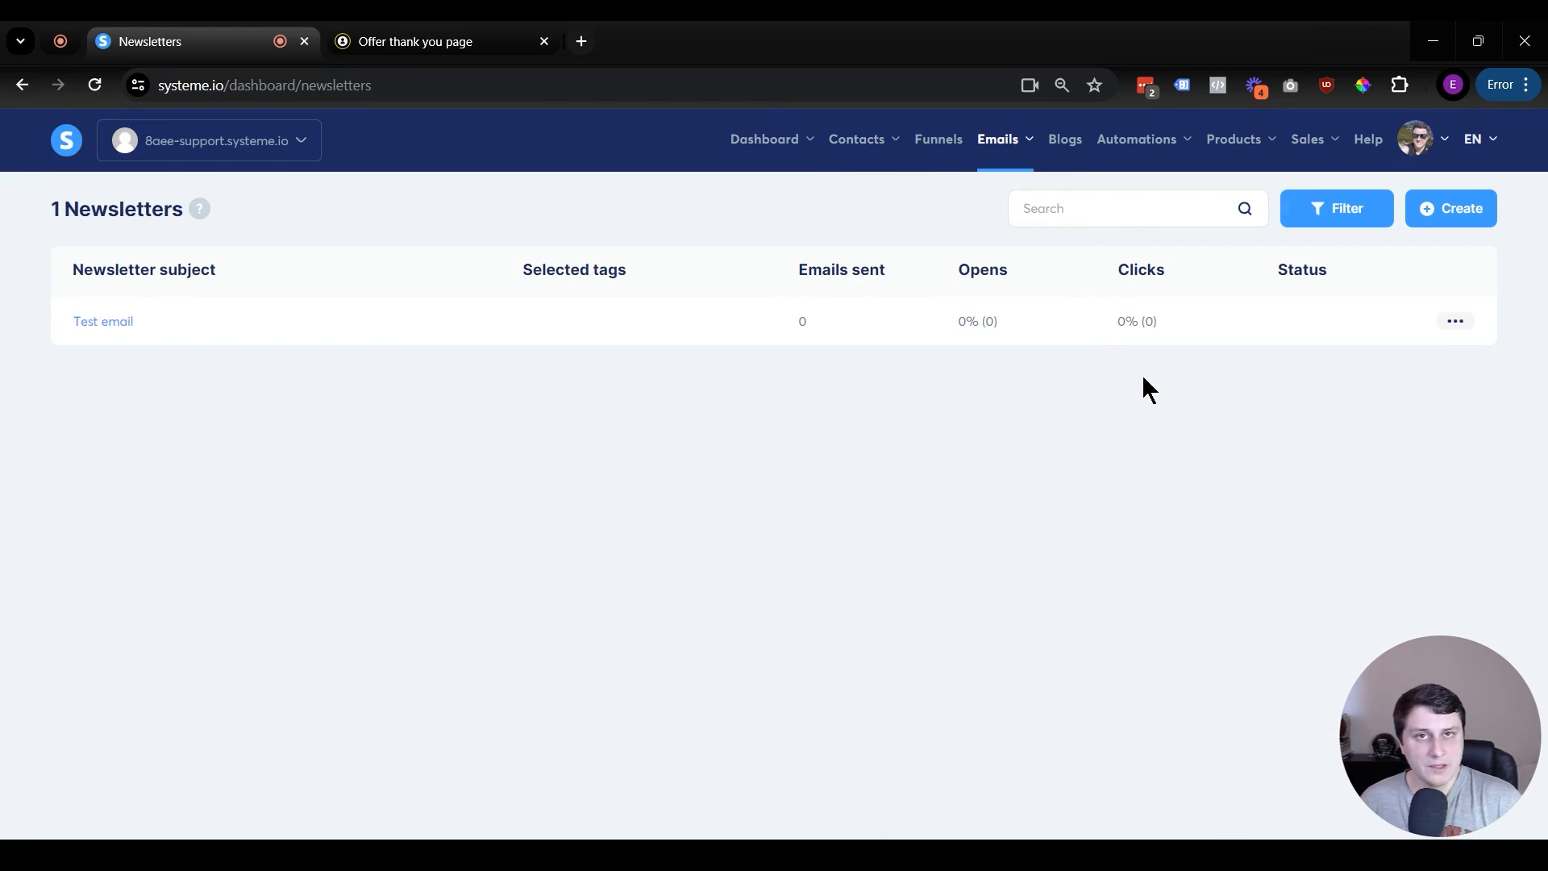
Step: Create a newsletter with the subject "Sunday newsletter" using the classic editor
click(1462, 210)
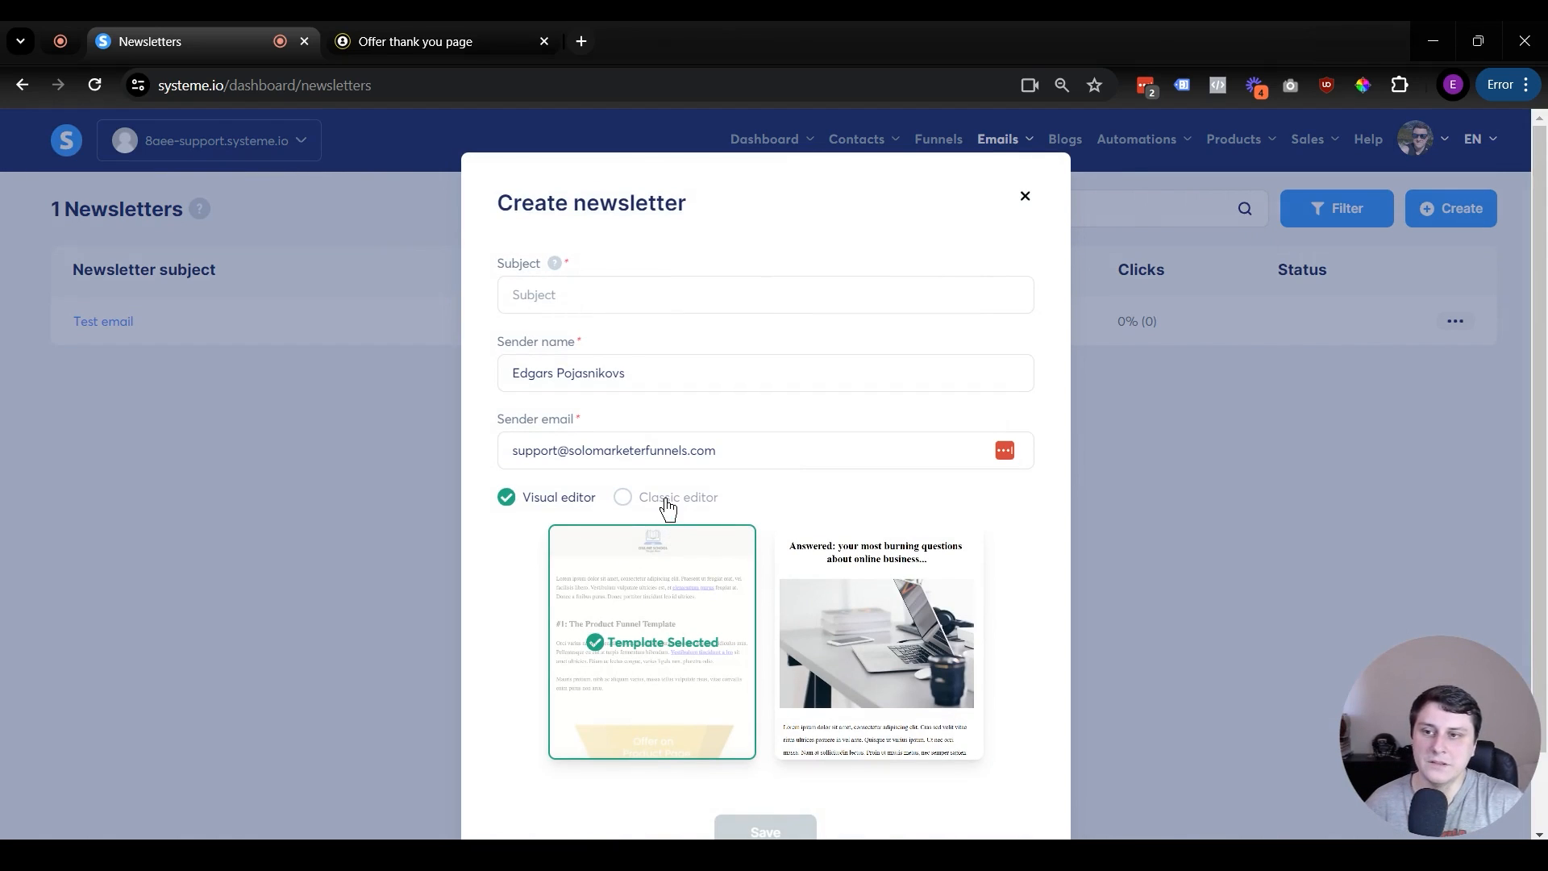
click(666, 500)
click(599, 376)
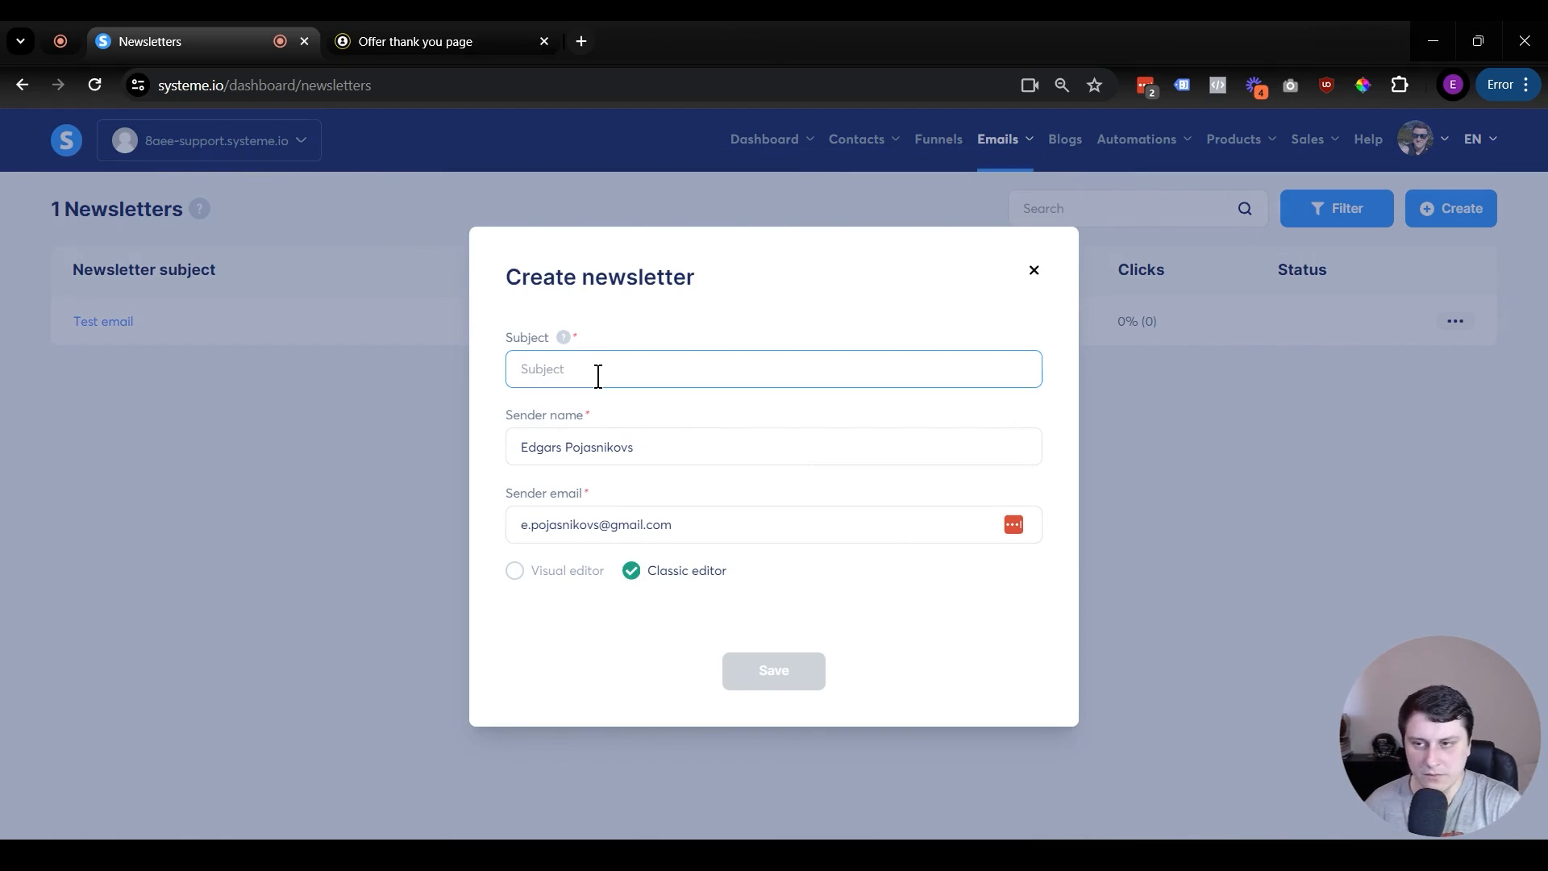
text(Sunday newsletter)
click(793, 676)
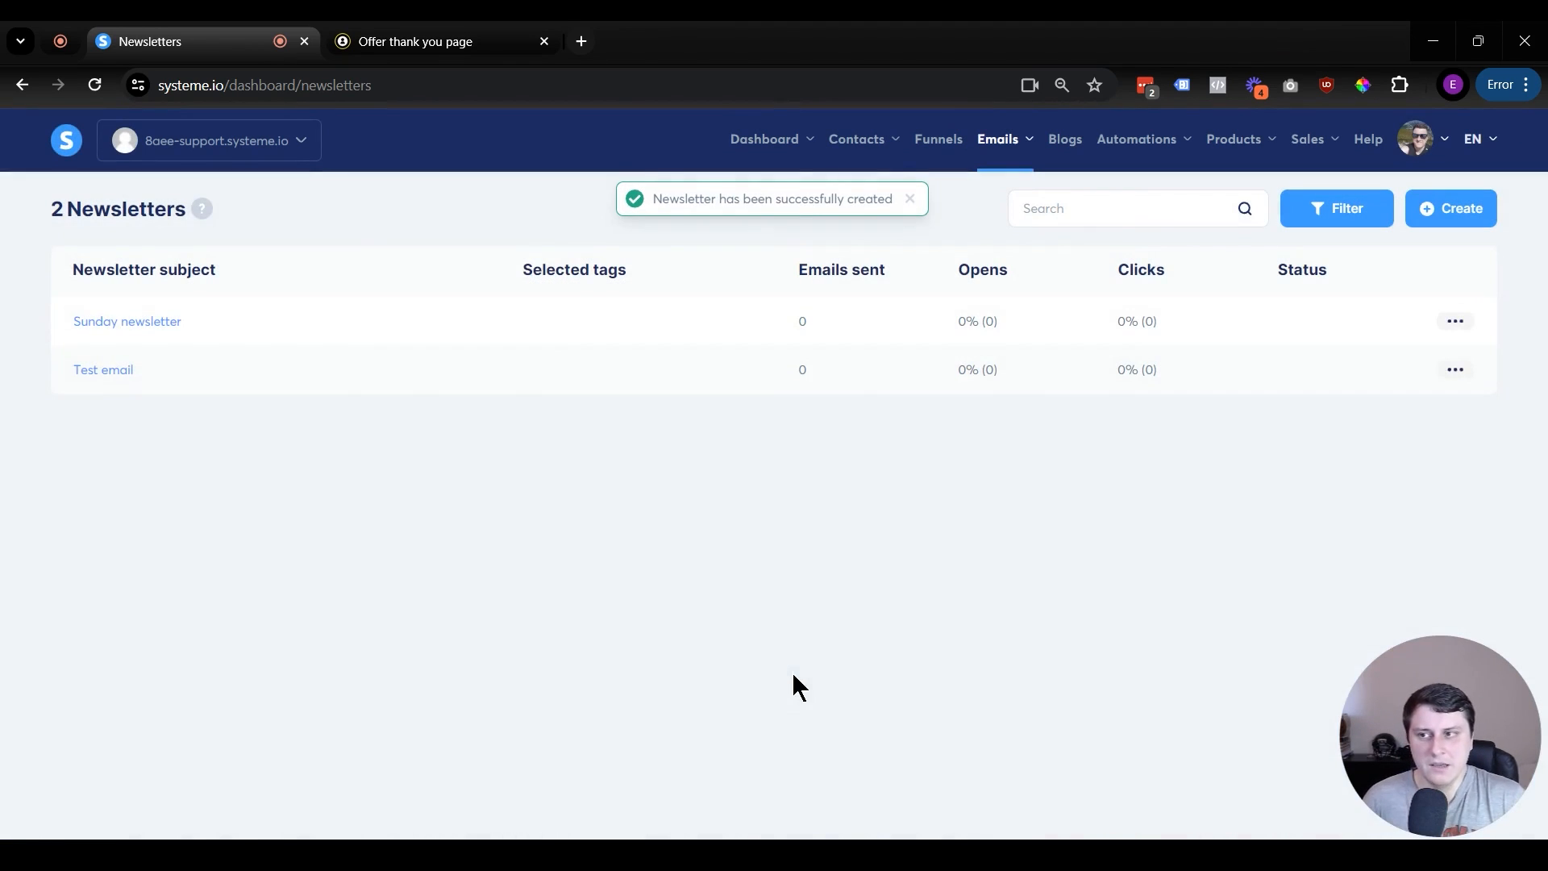
Step: Open the Sunday newsletter and write "asdsadasads" in its body, followed by a blank line and the sender's first name as sign-off
click(129, 322)
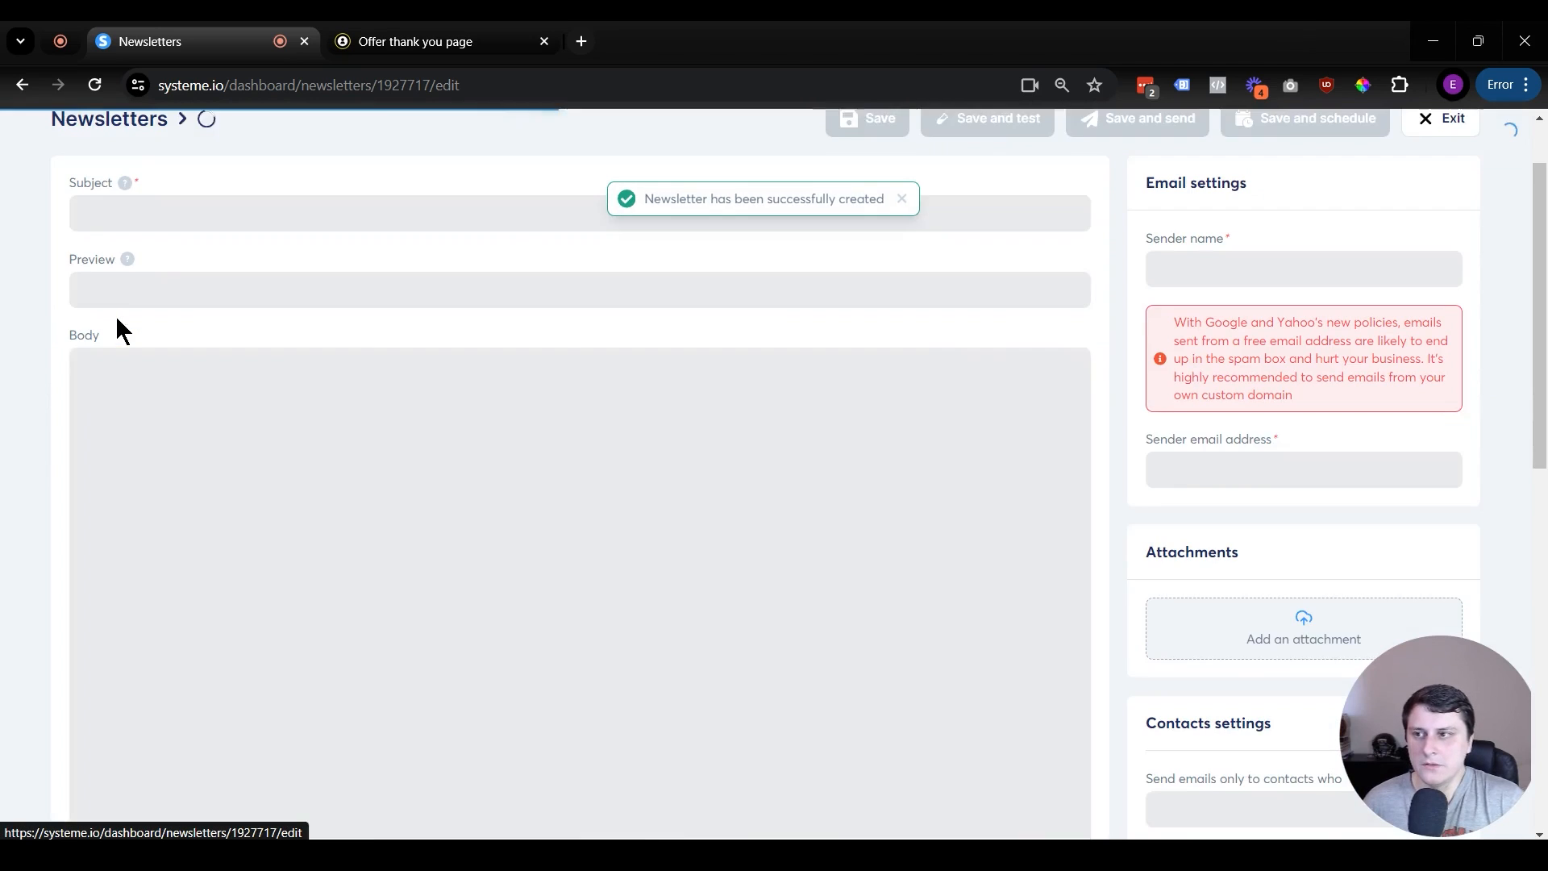
scroll(556, 411, up, 3)
text(asdsadasads)
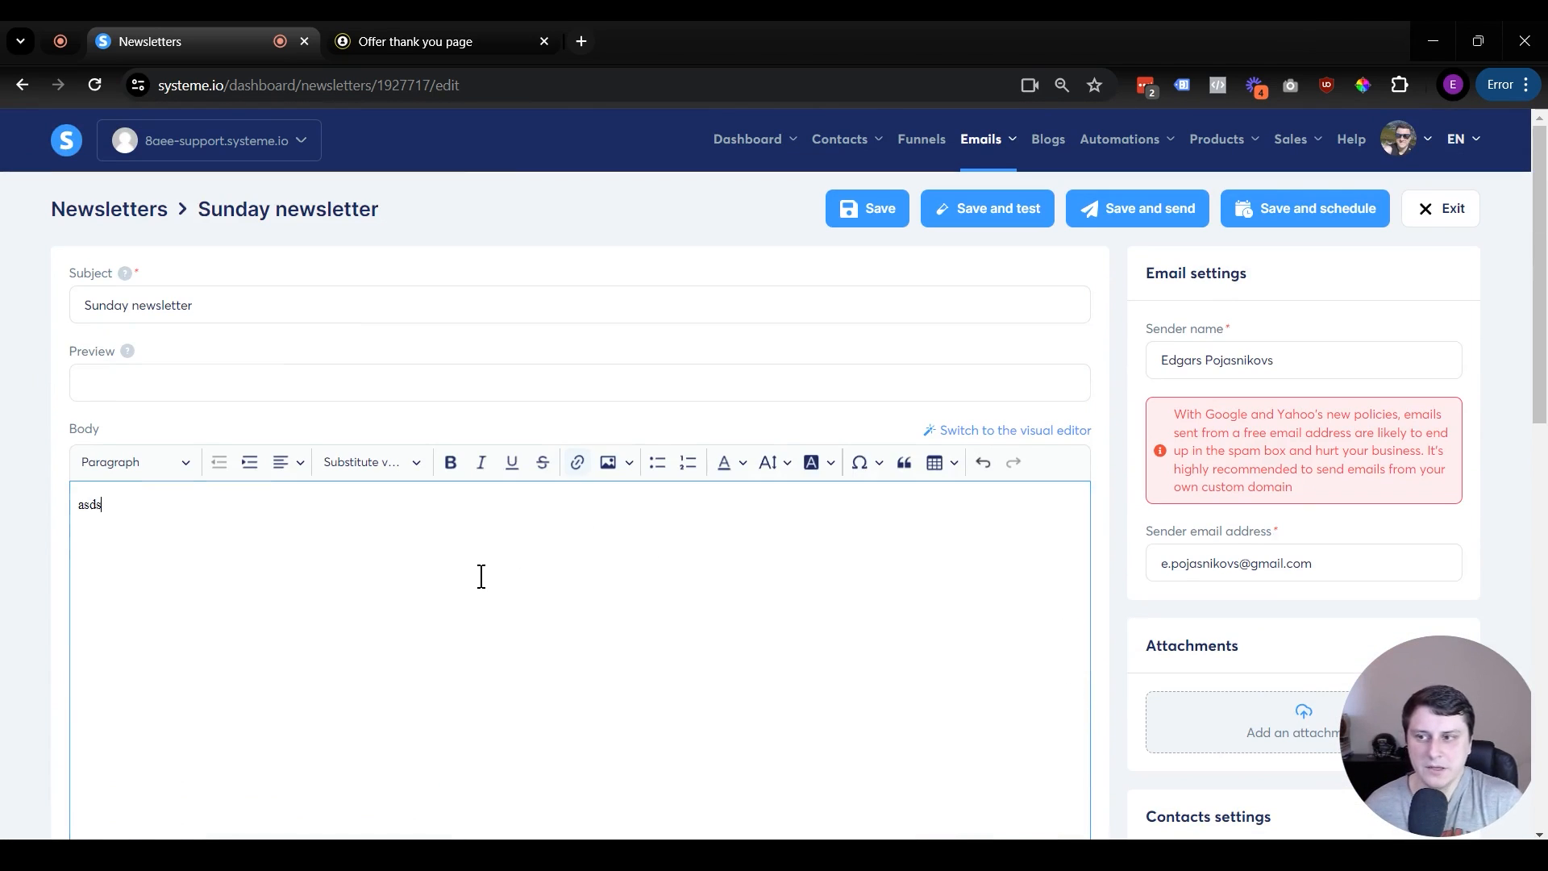
key(Return)
key(Return)
text(-Edgars)
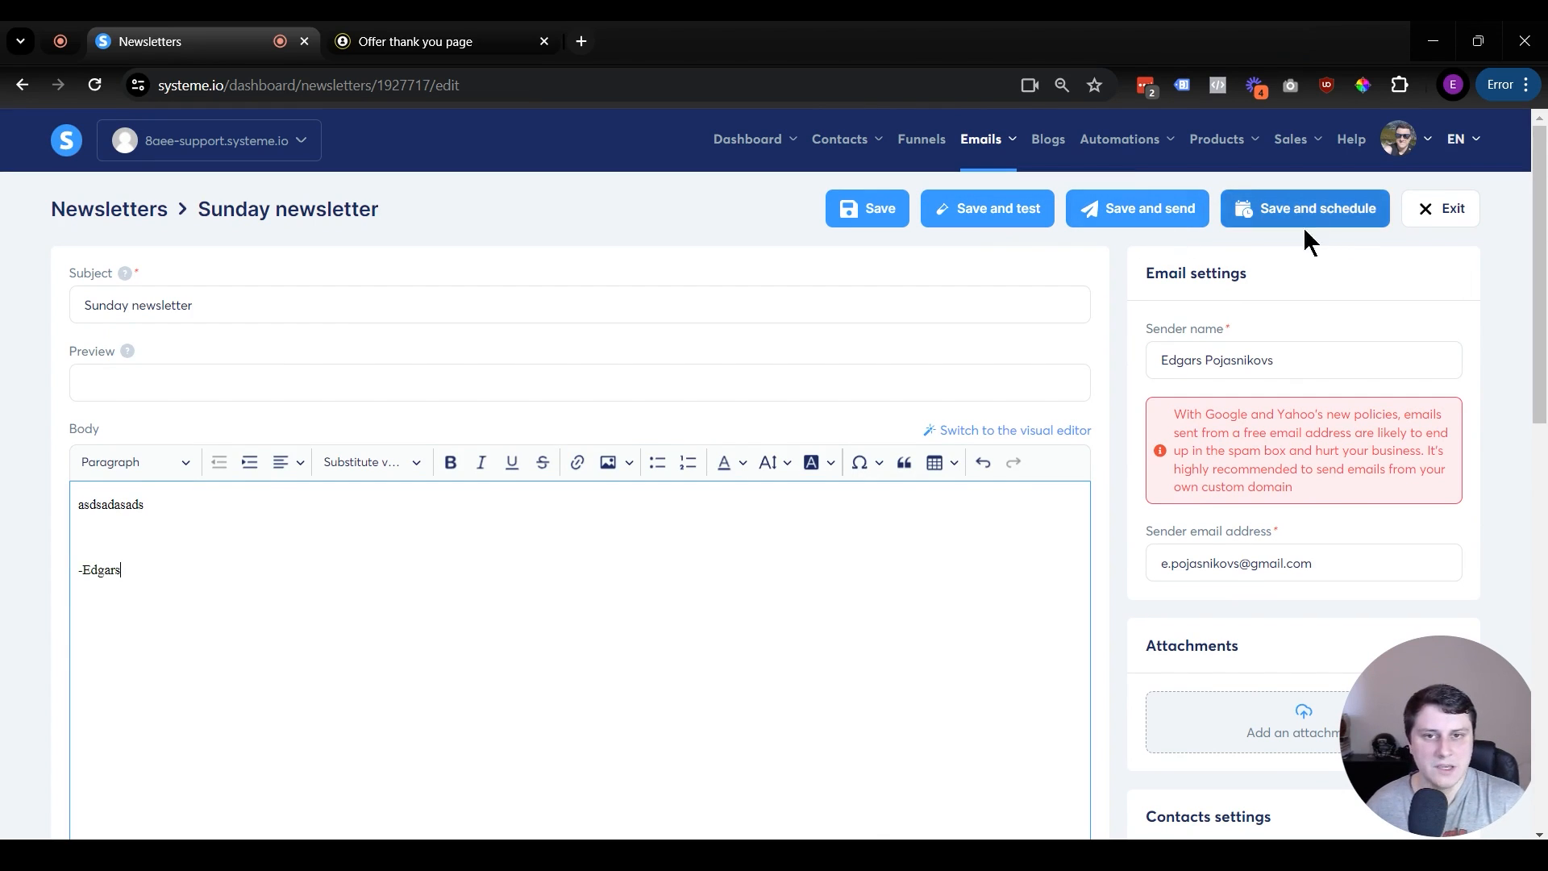
Step: Examine the newsletter's contact settings, including the tags to include and exclude, and the sending and scheduling options
scroll(1347, 438, down, 8)
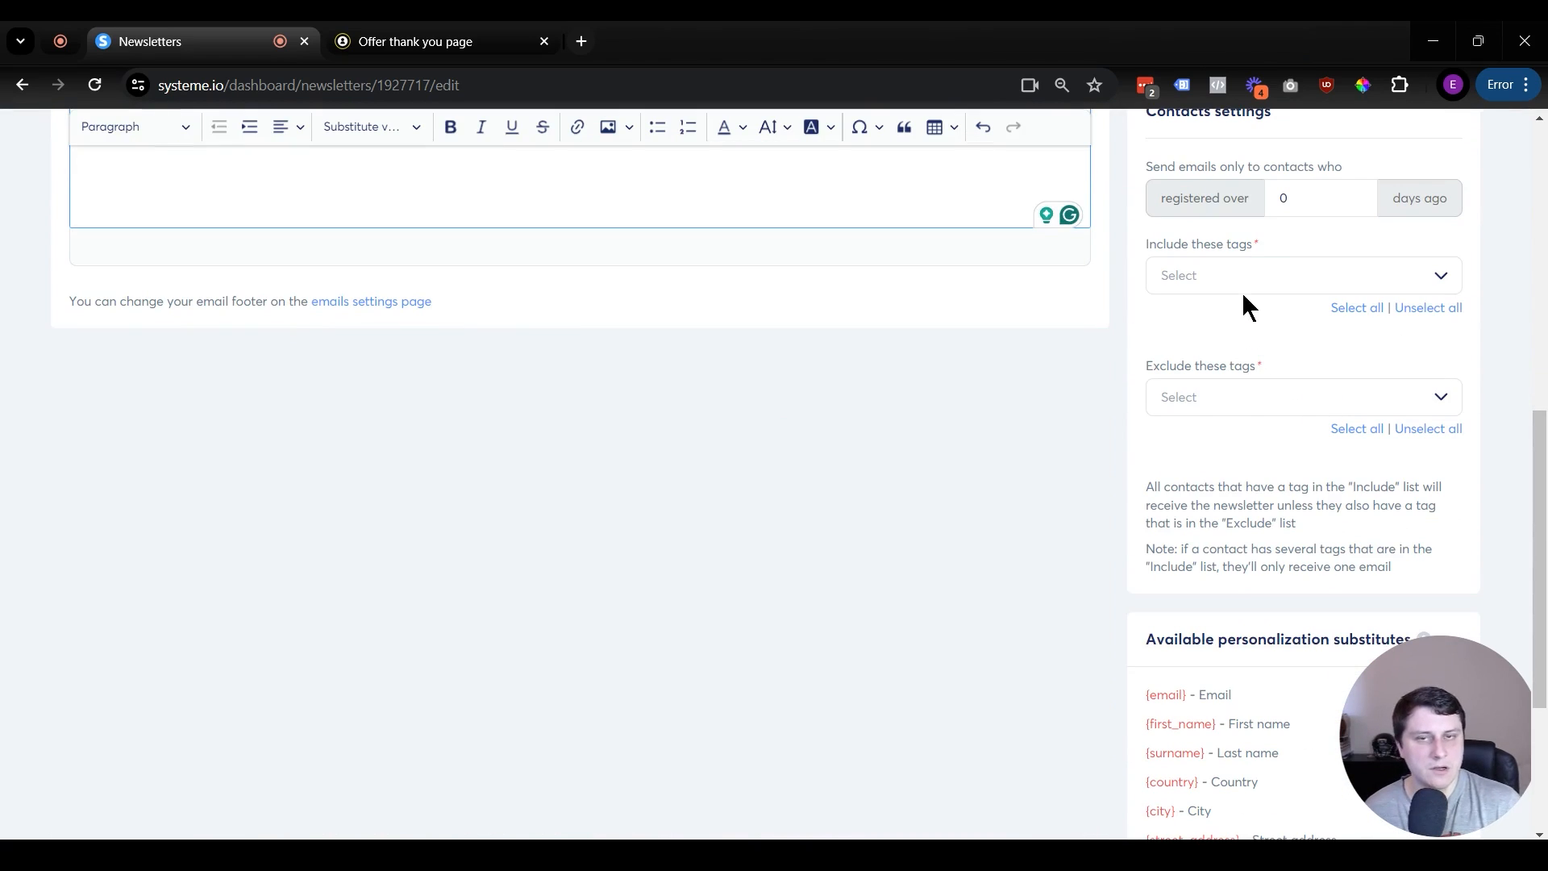
click(1223, 282)
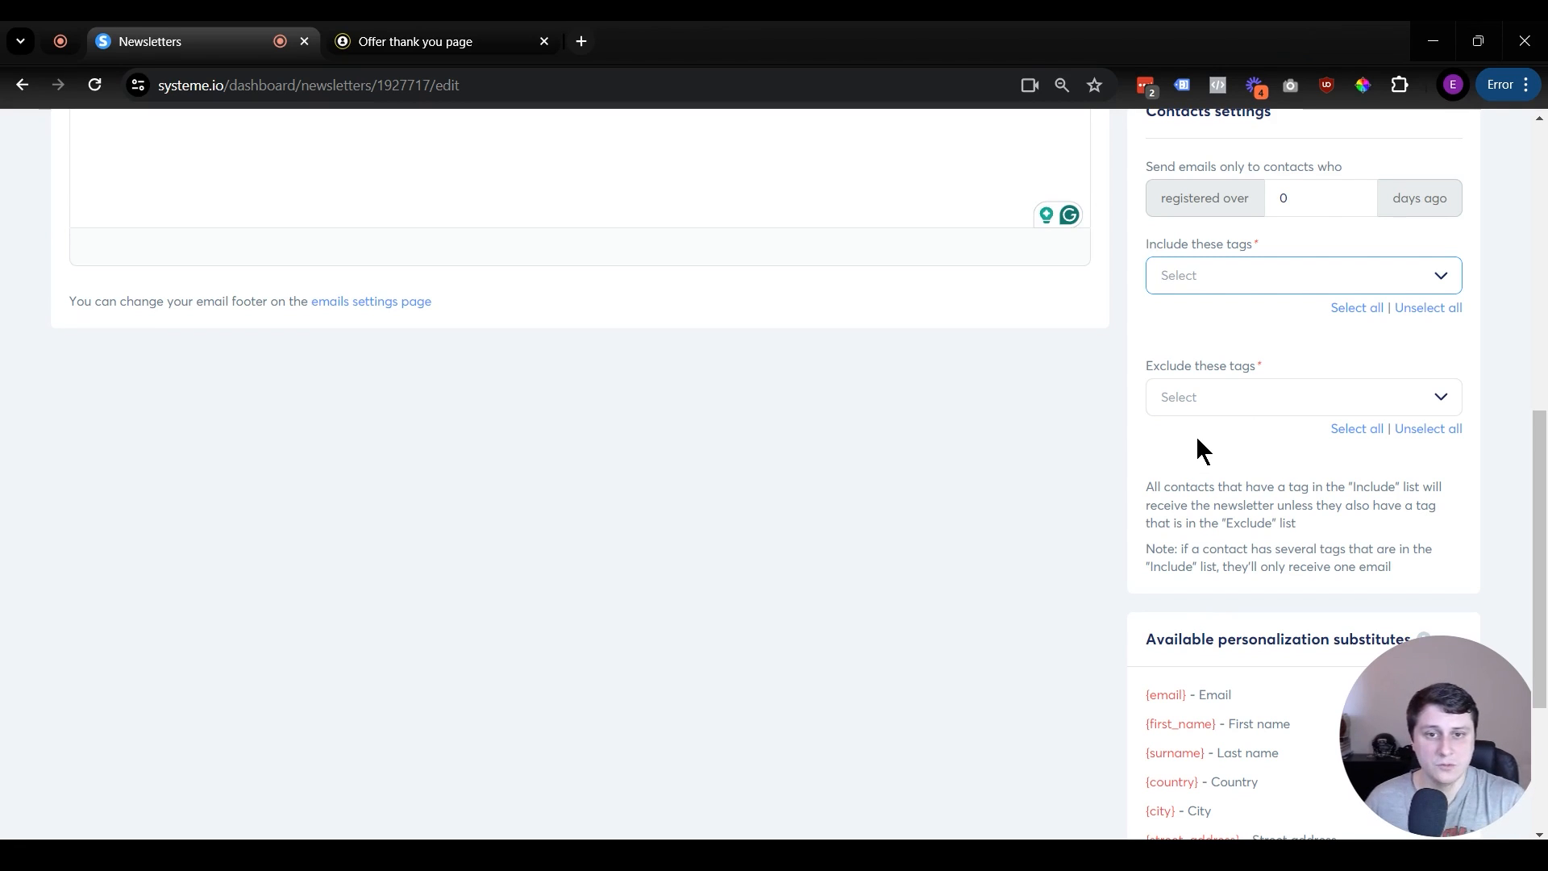
scroll(1234, 471, up, 3)
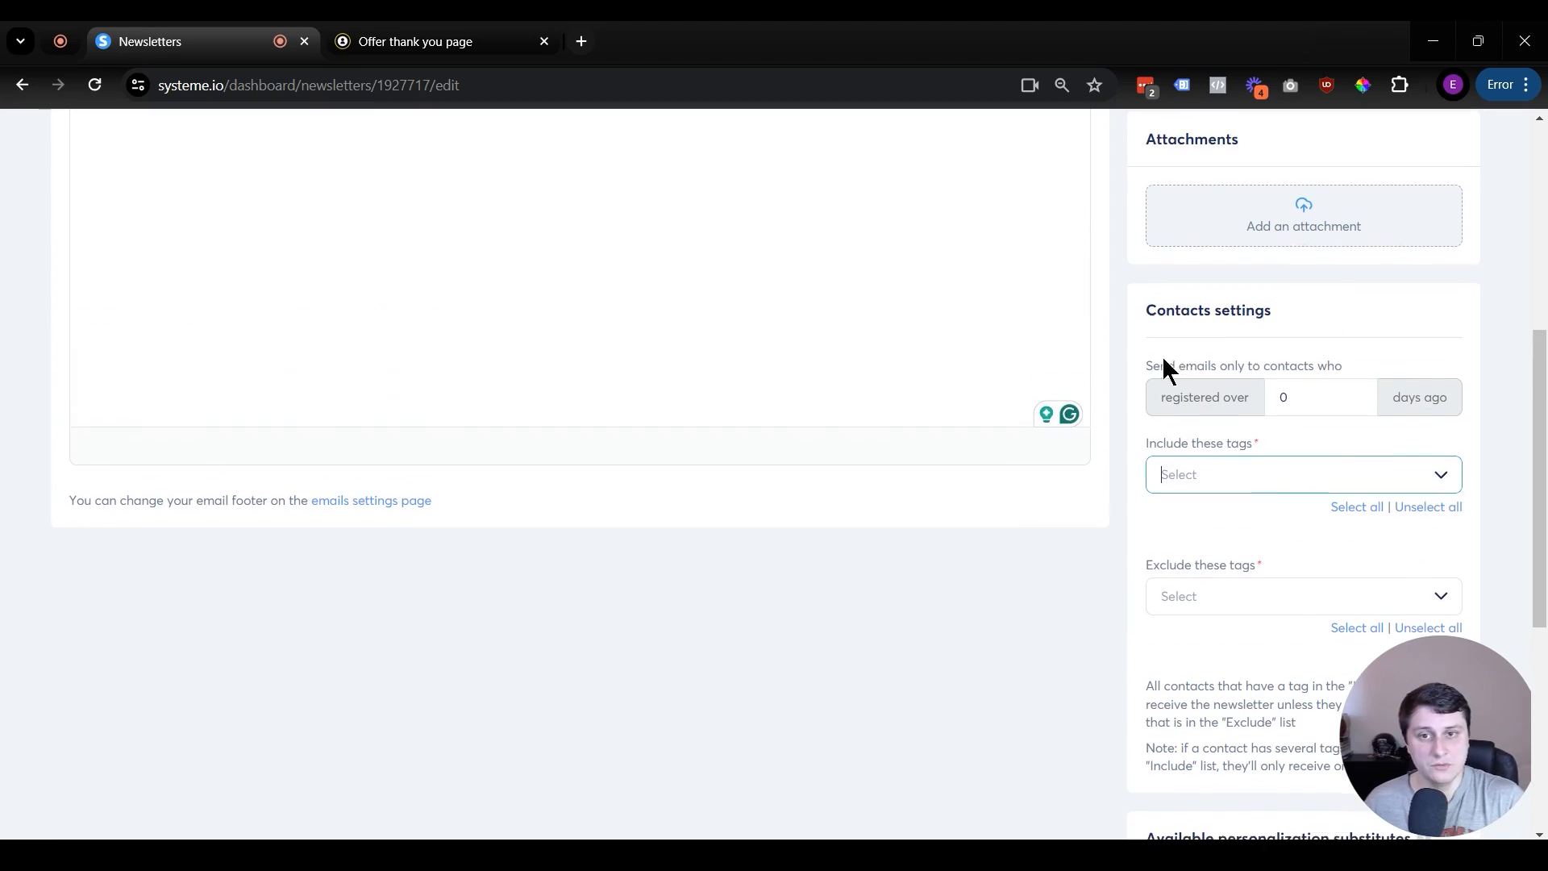
scroll(428, 670, up, 6)
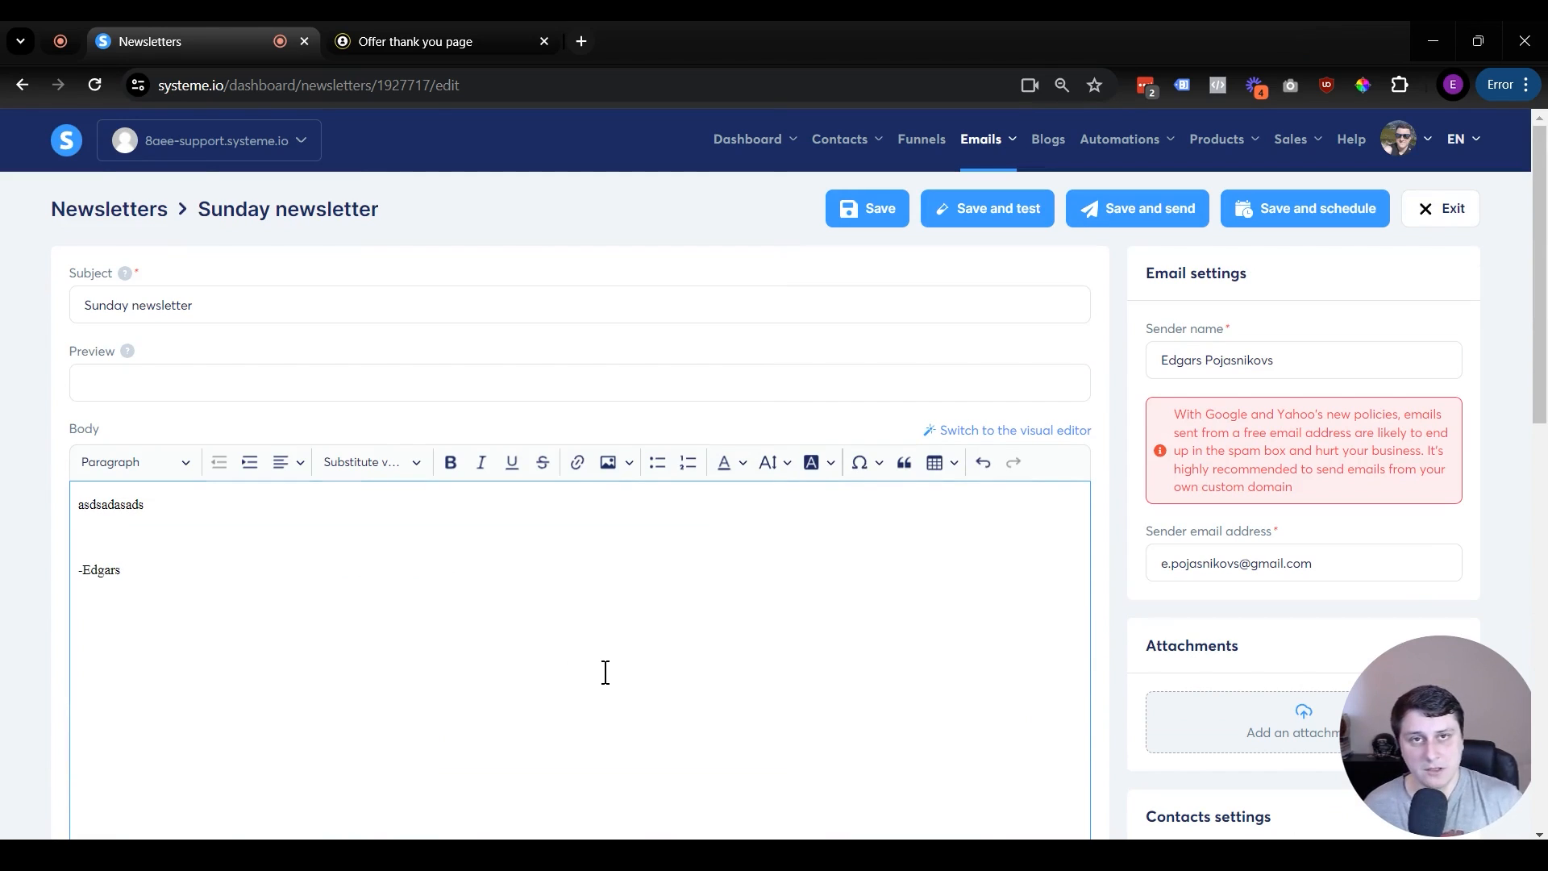
mouse_move(1213, 145)
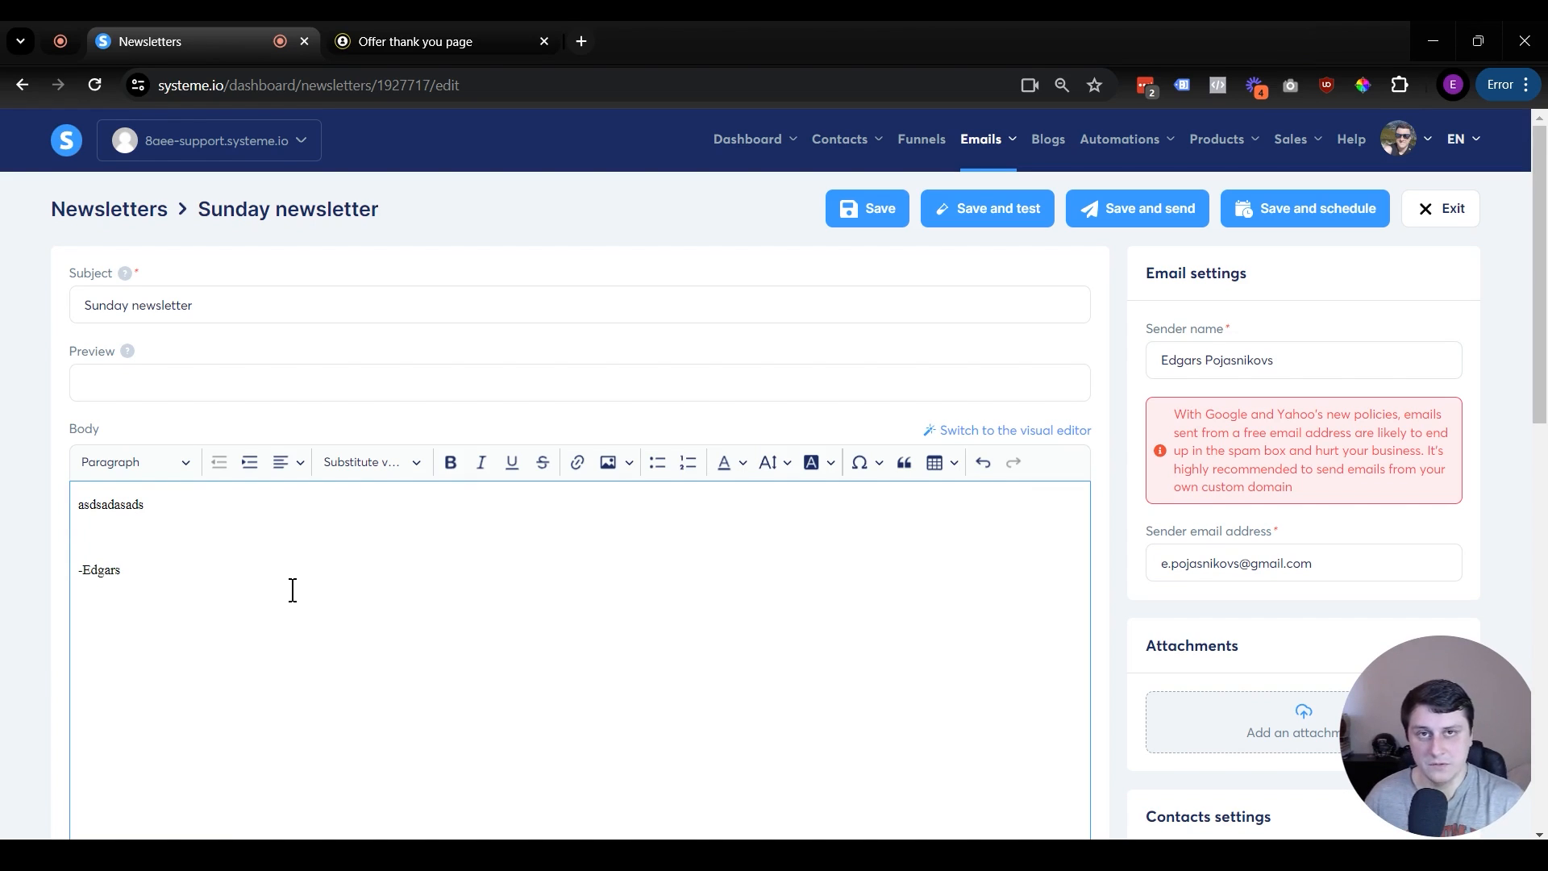
Step: Leave the Sunday newsletter editor without saving and return to the newsletters list
mouse_move(990, 139)
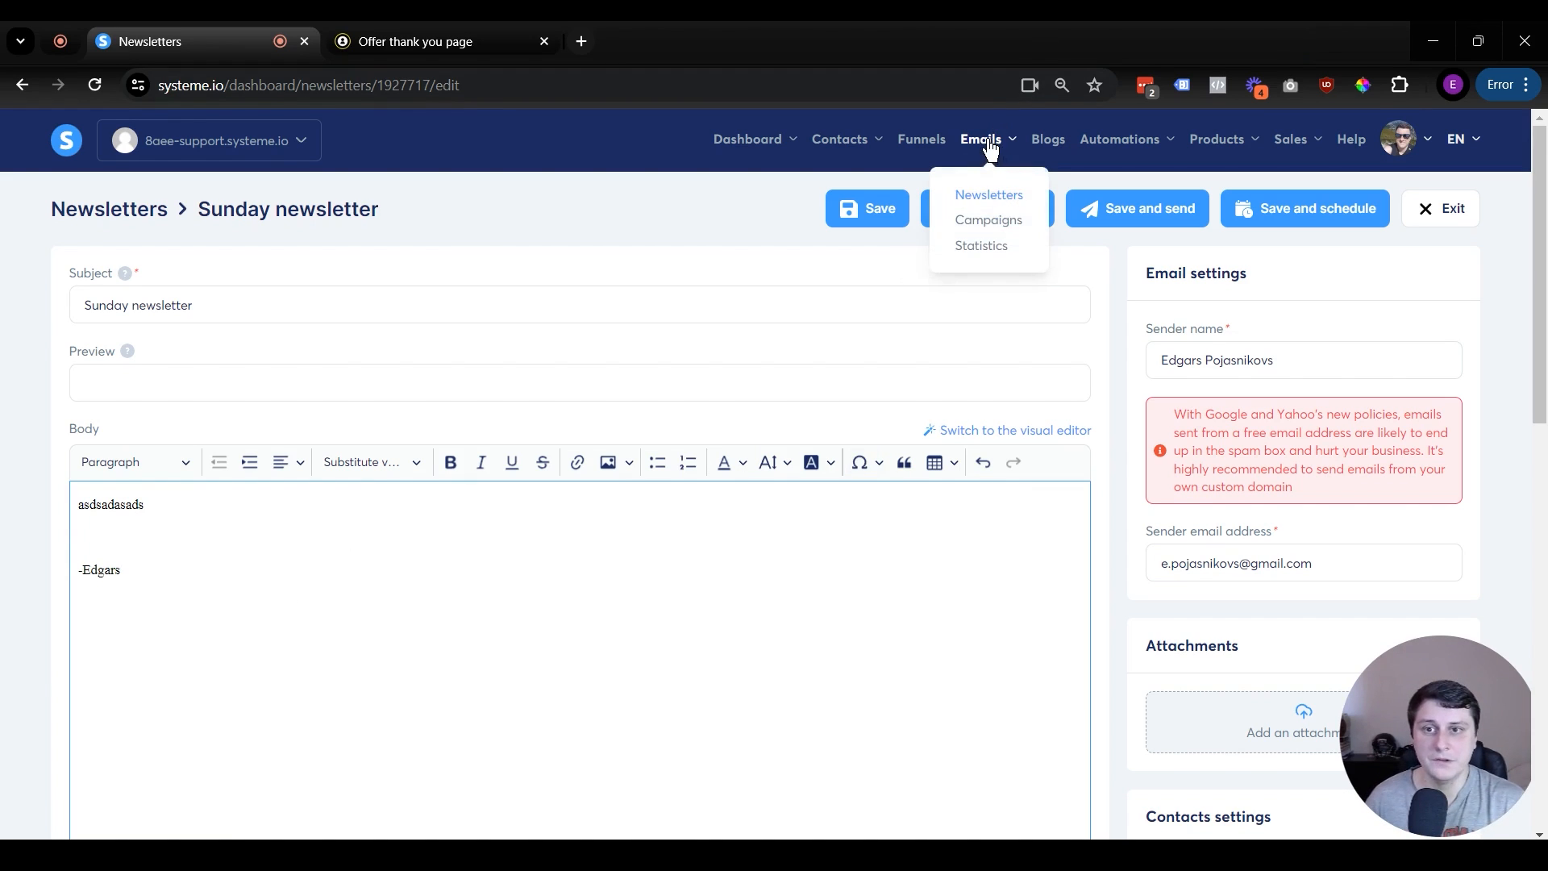
click(995, 197)
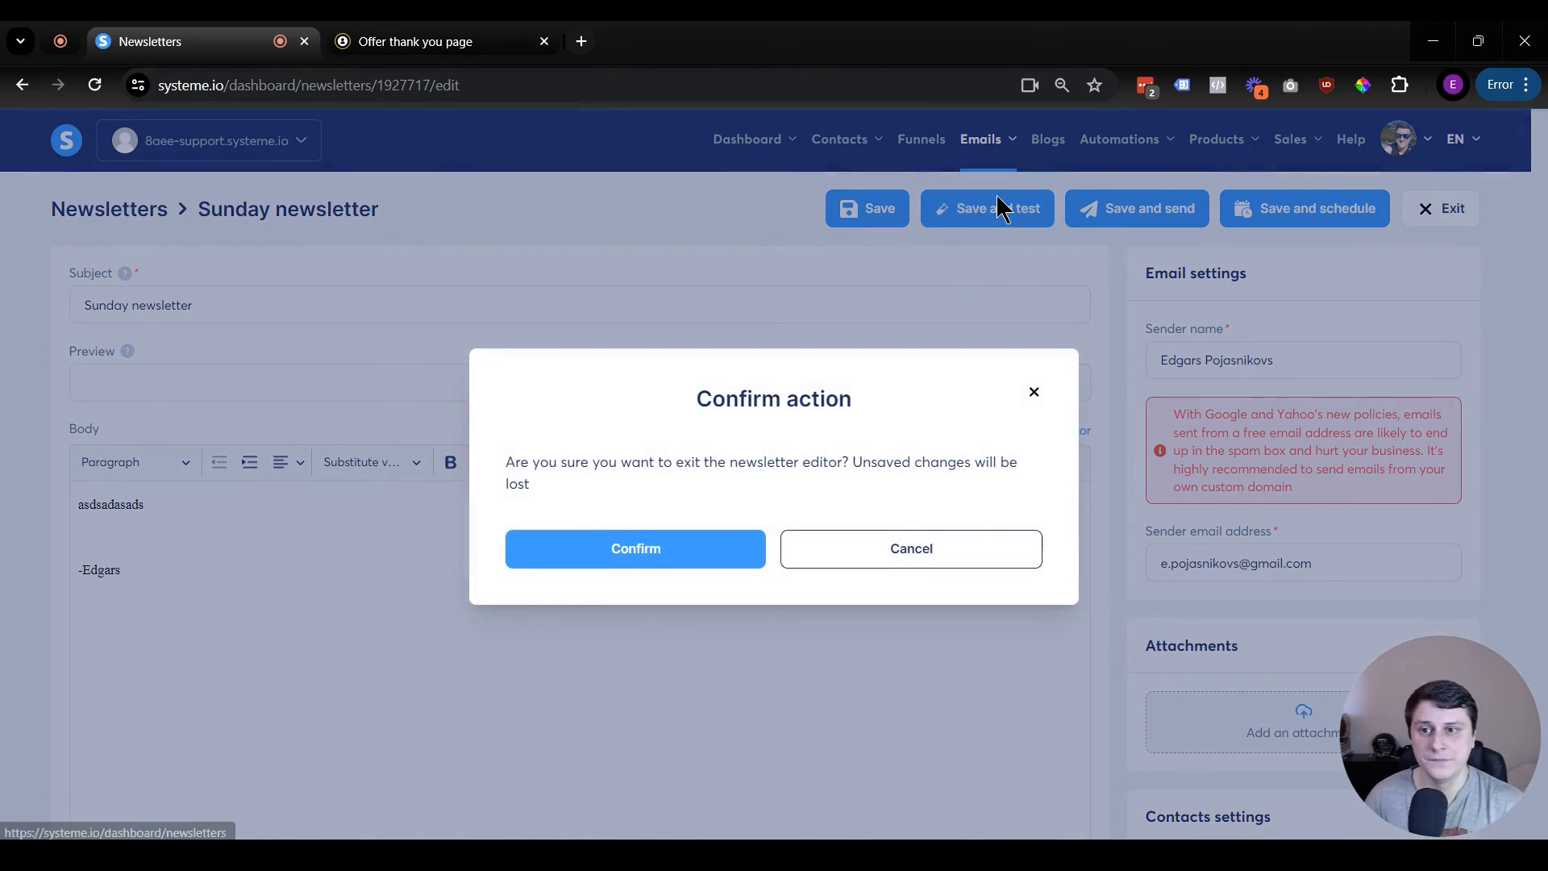
click(752, 558)
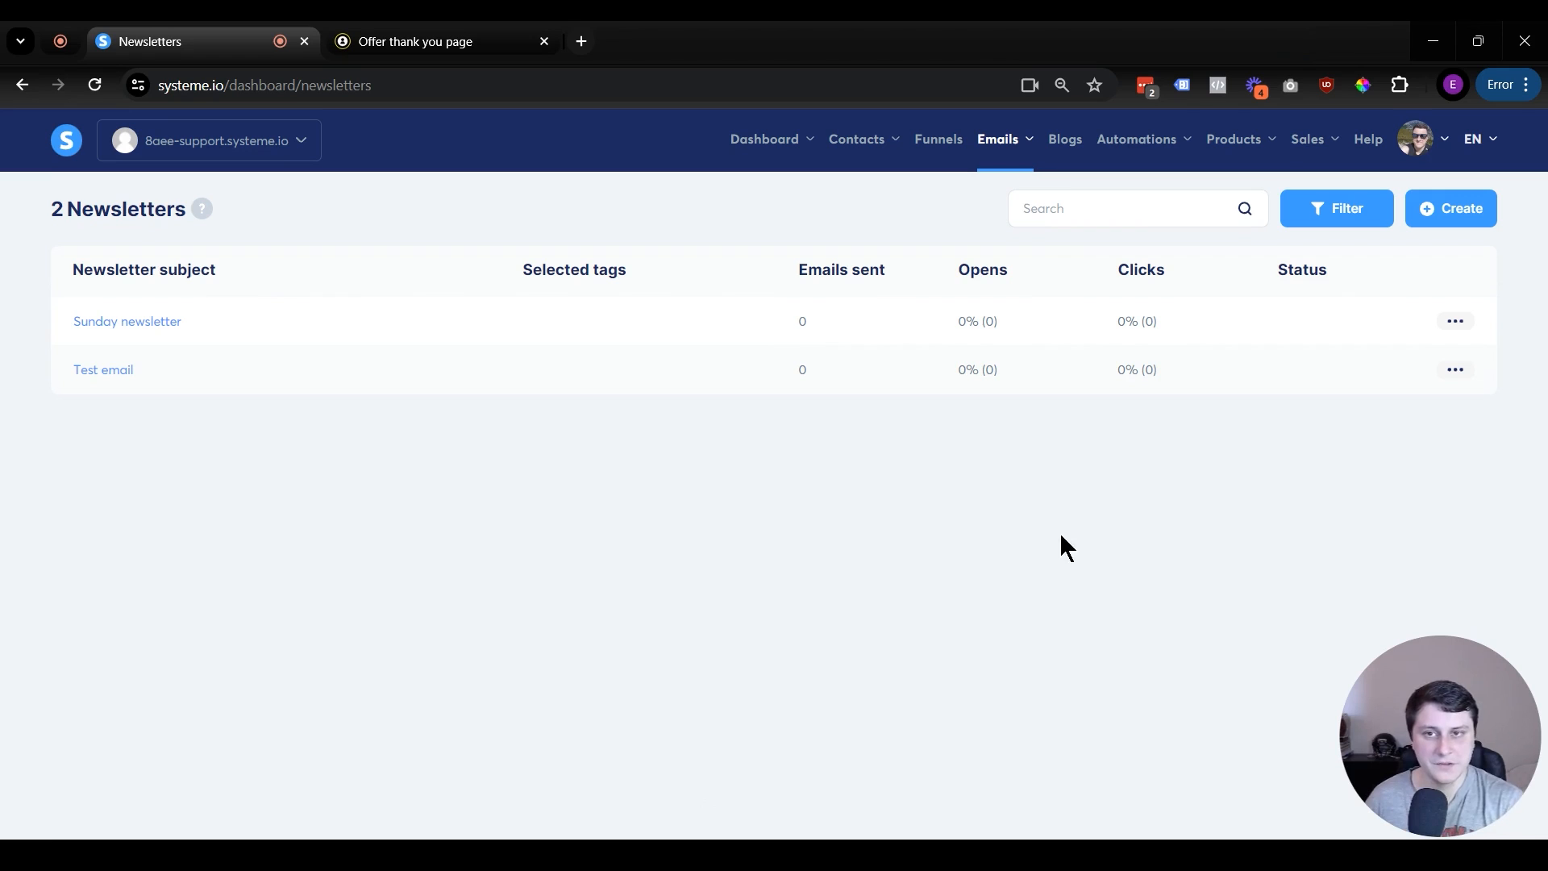
Step: Look over the email statistics charts and emails list, and return to the newsletters list
mouse_move(987, 139)
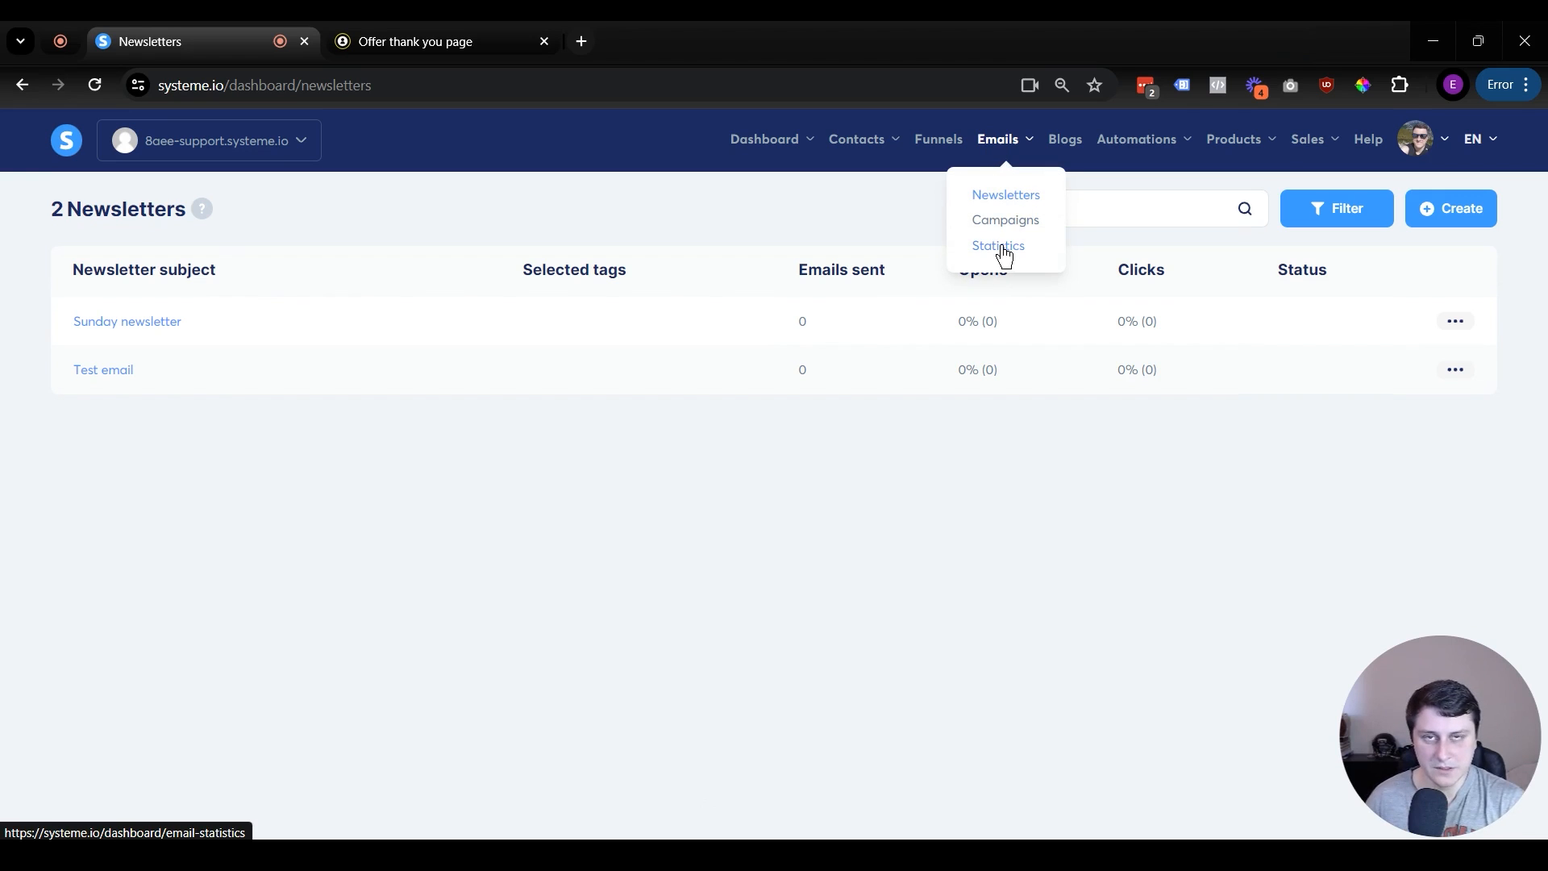
click(1002, 250)
scroll(974, 407, down, 10)
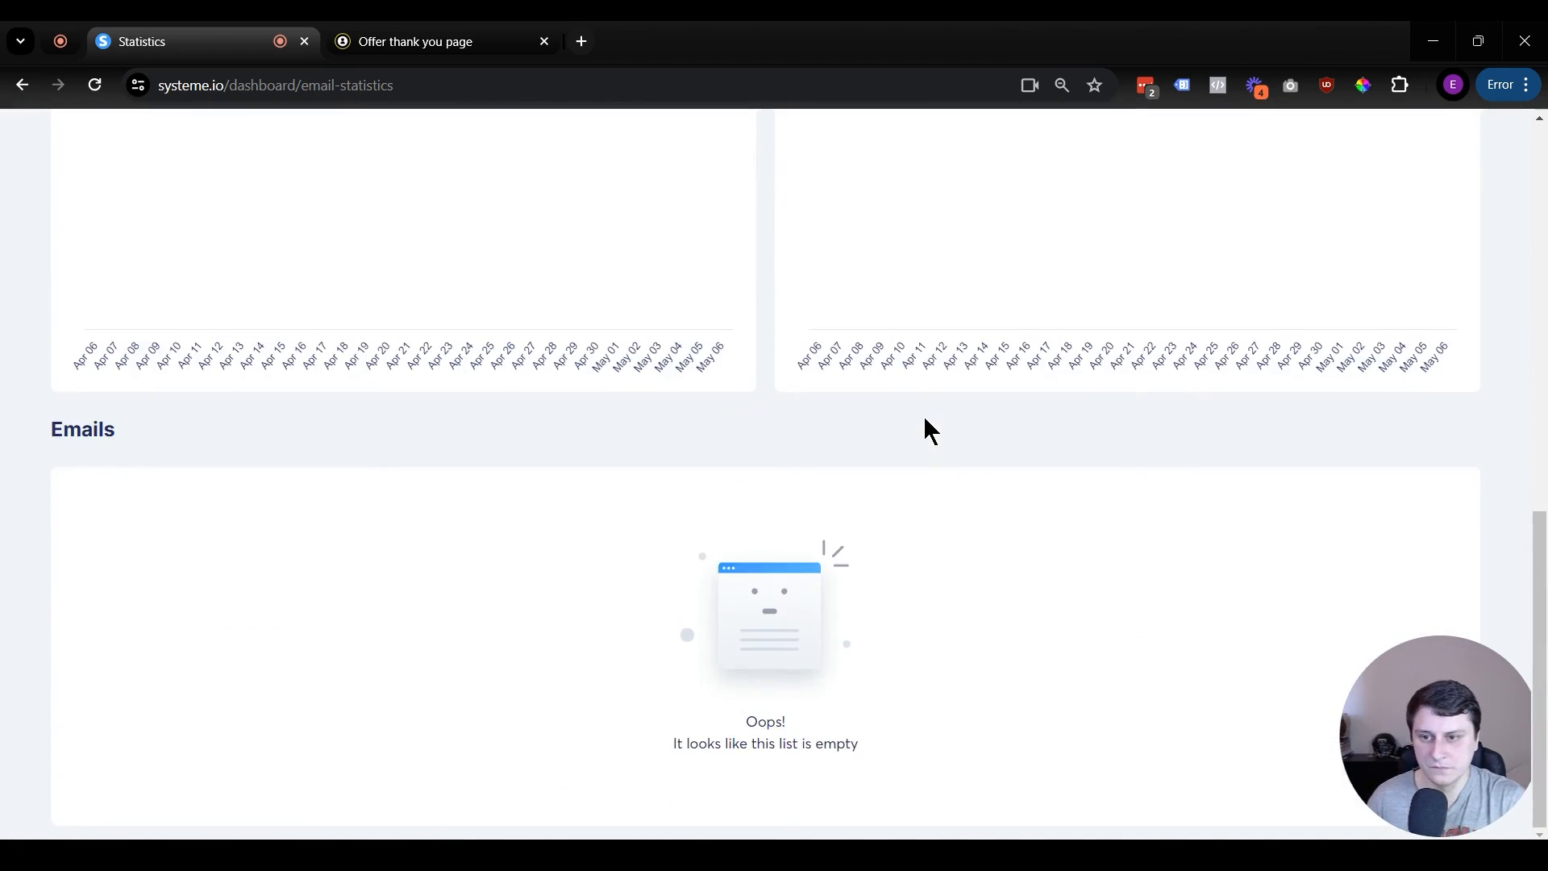
scroll(935, 429, up, 10)
key(alt+Left)
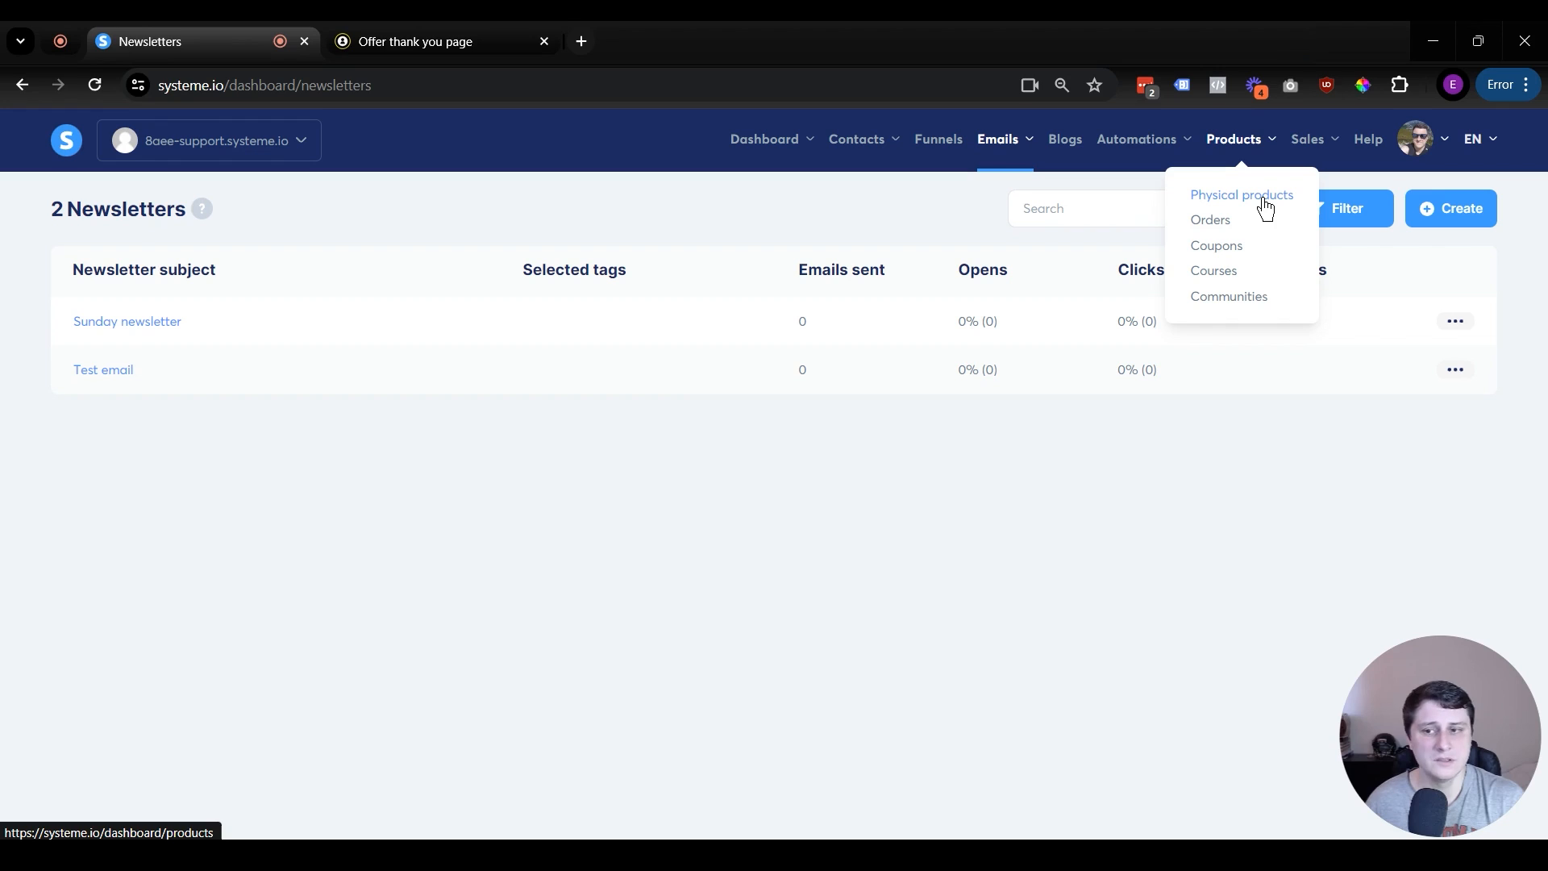
Step: Open the courses list and delete the existing course "How to set up a course"
click(1233, 283)
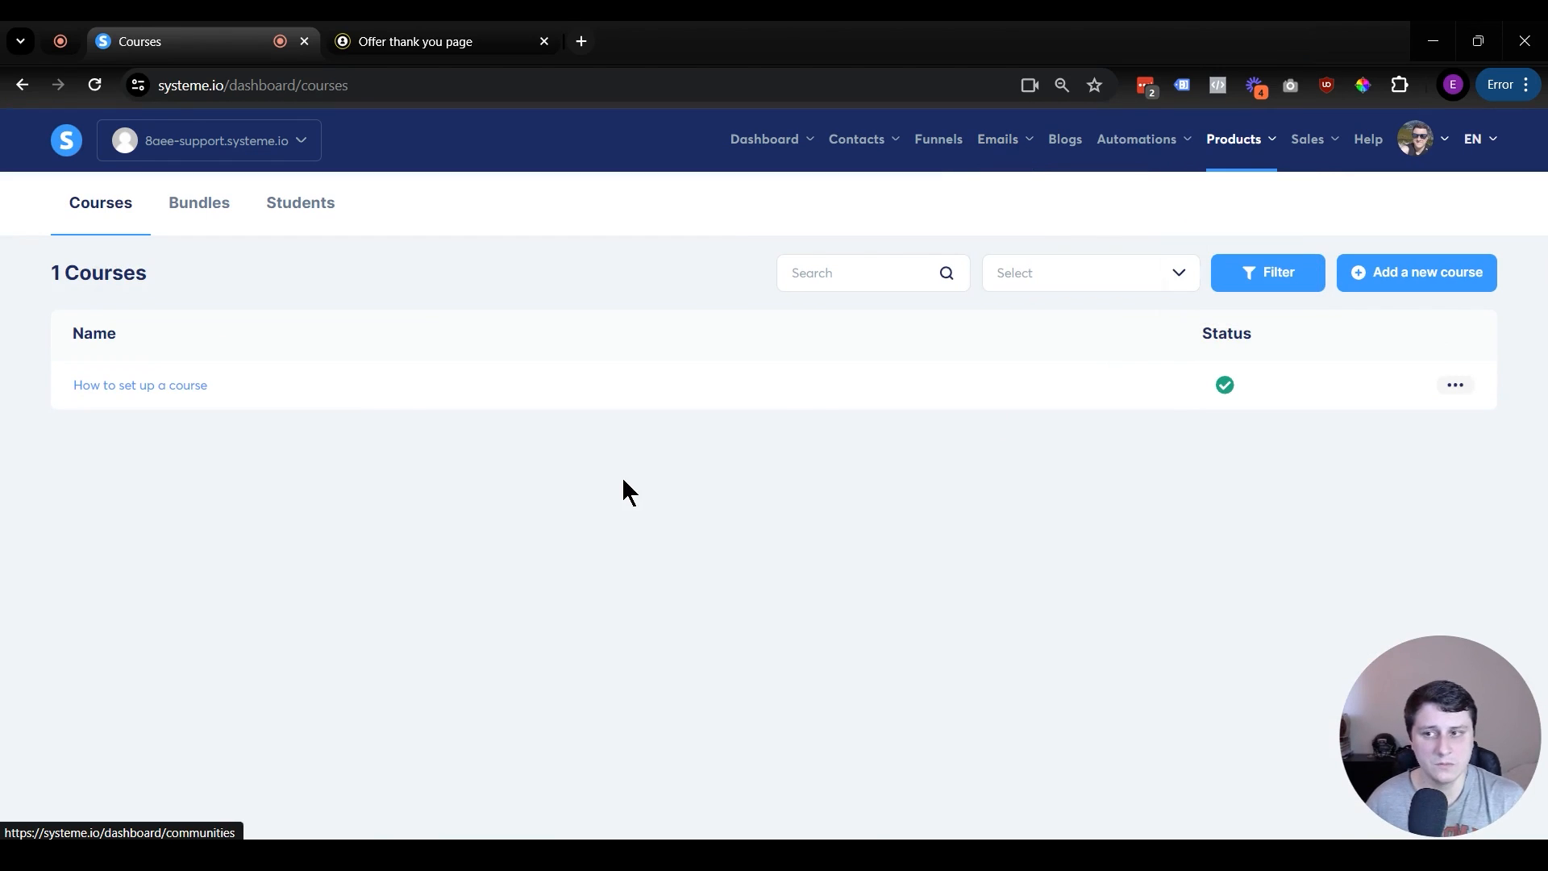
click(1451, 387)
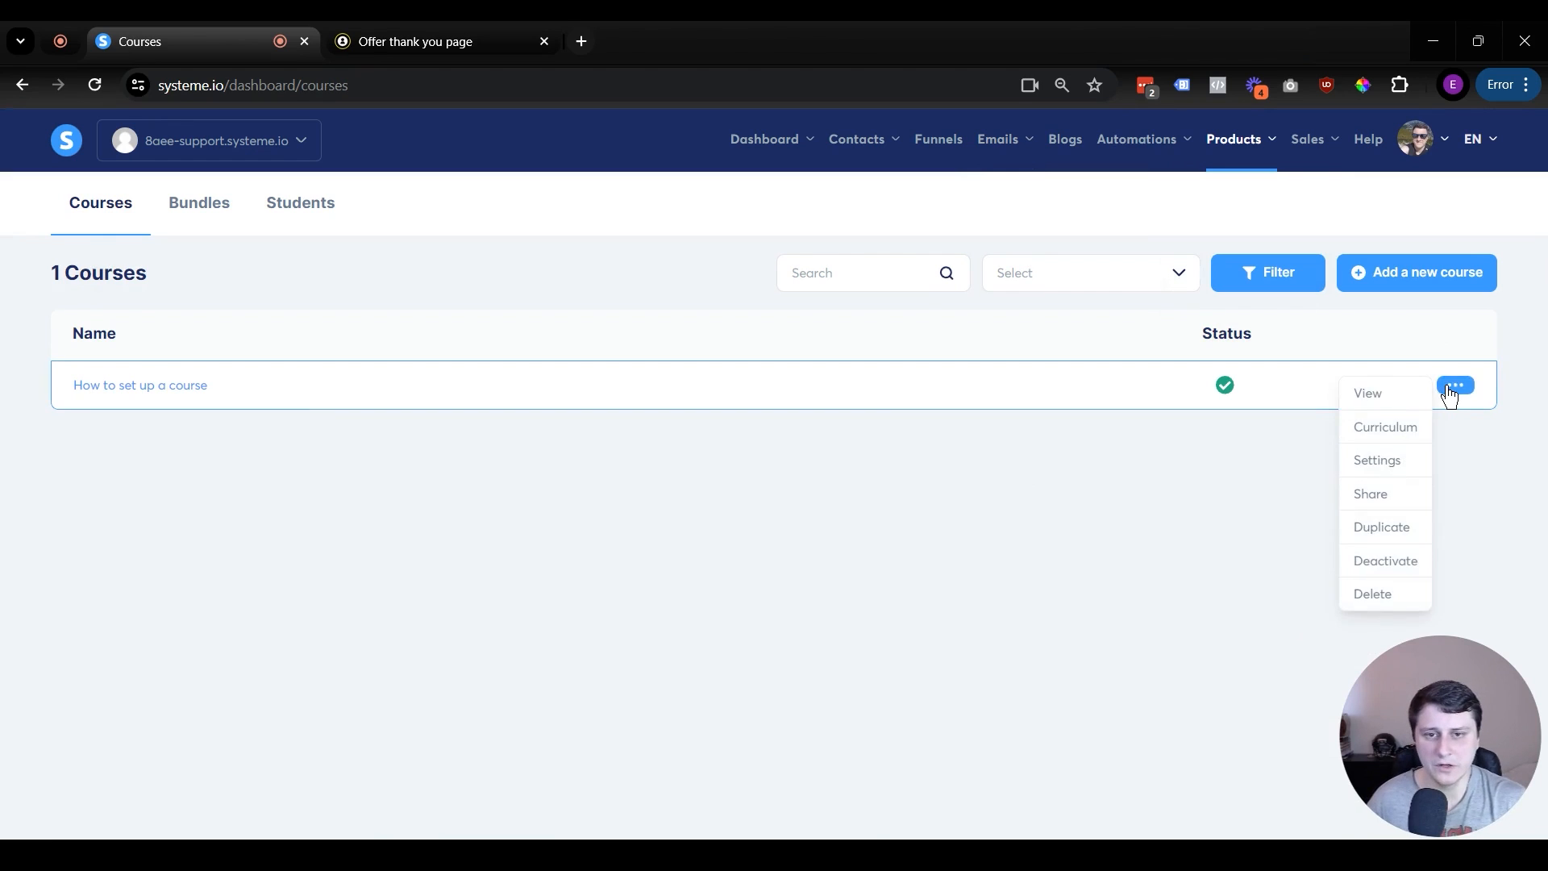
click(1372, 594)
click(721, 542)
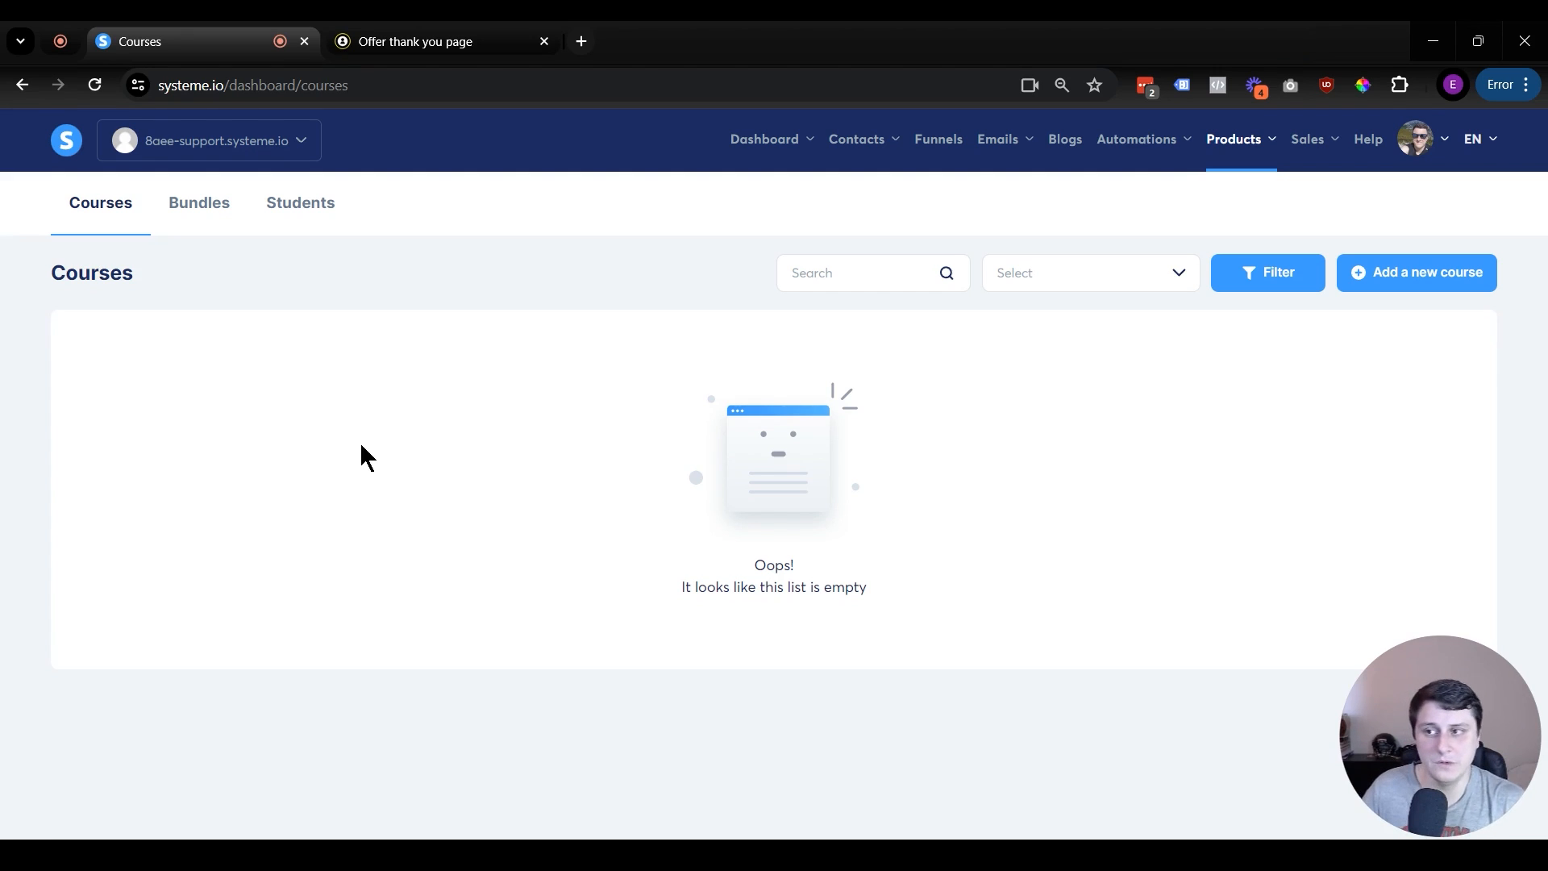
Step: Start a new course and give it the title "How to create a course"
click(1385, 275)
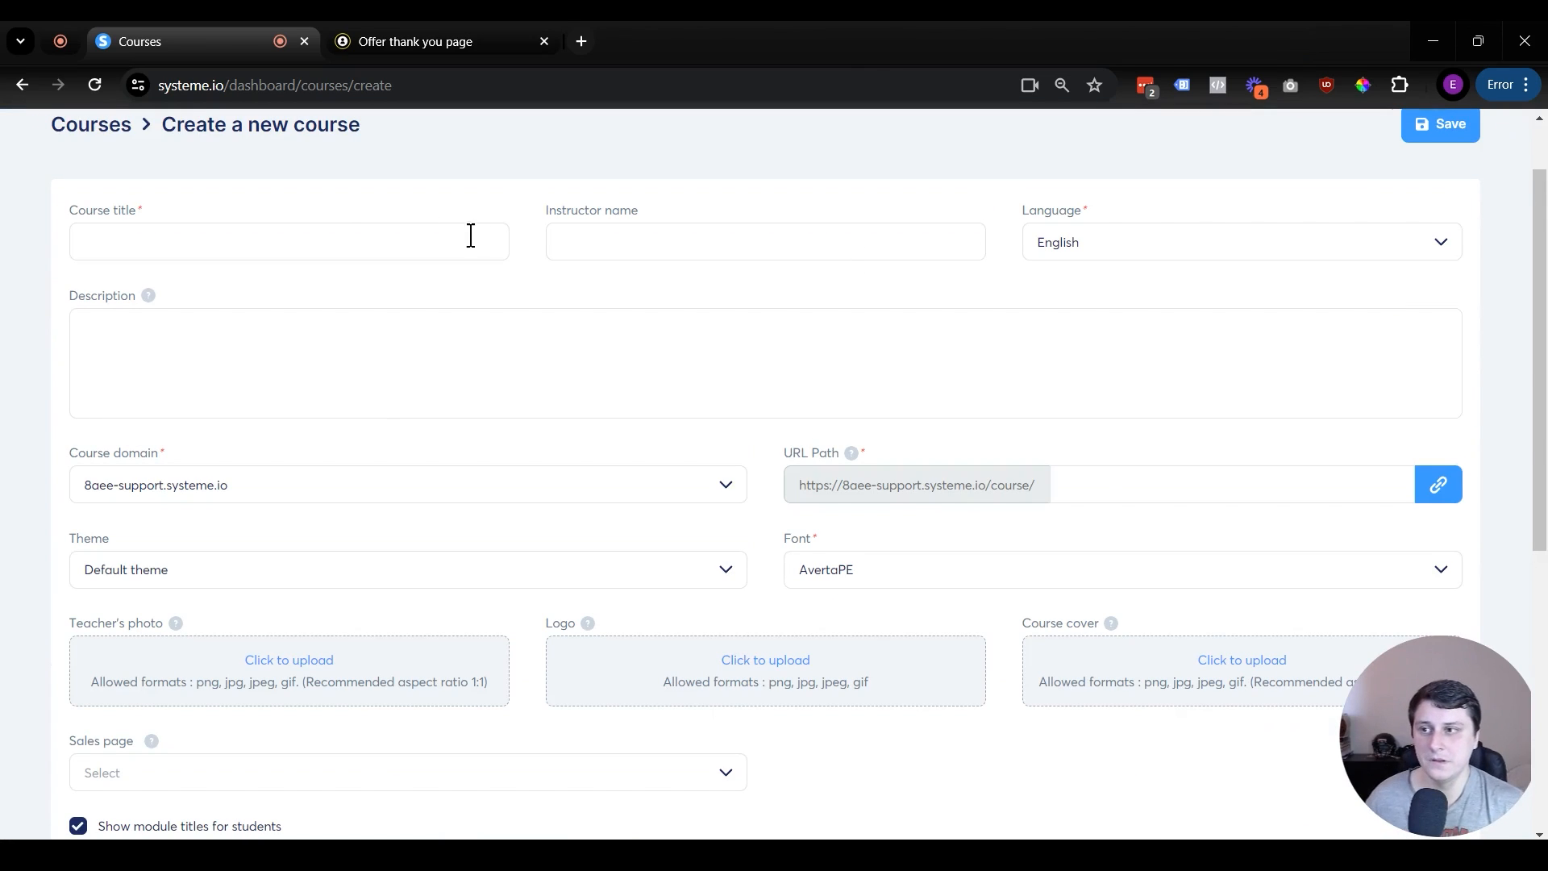
click(353, 245)
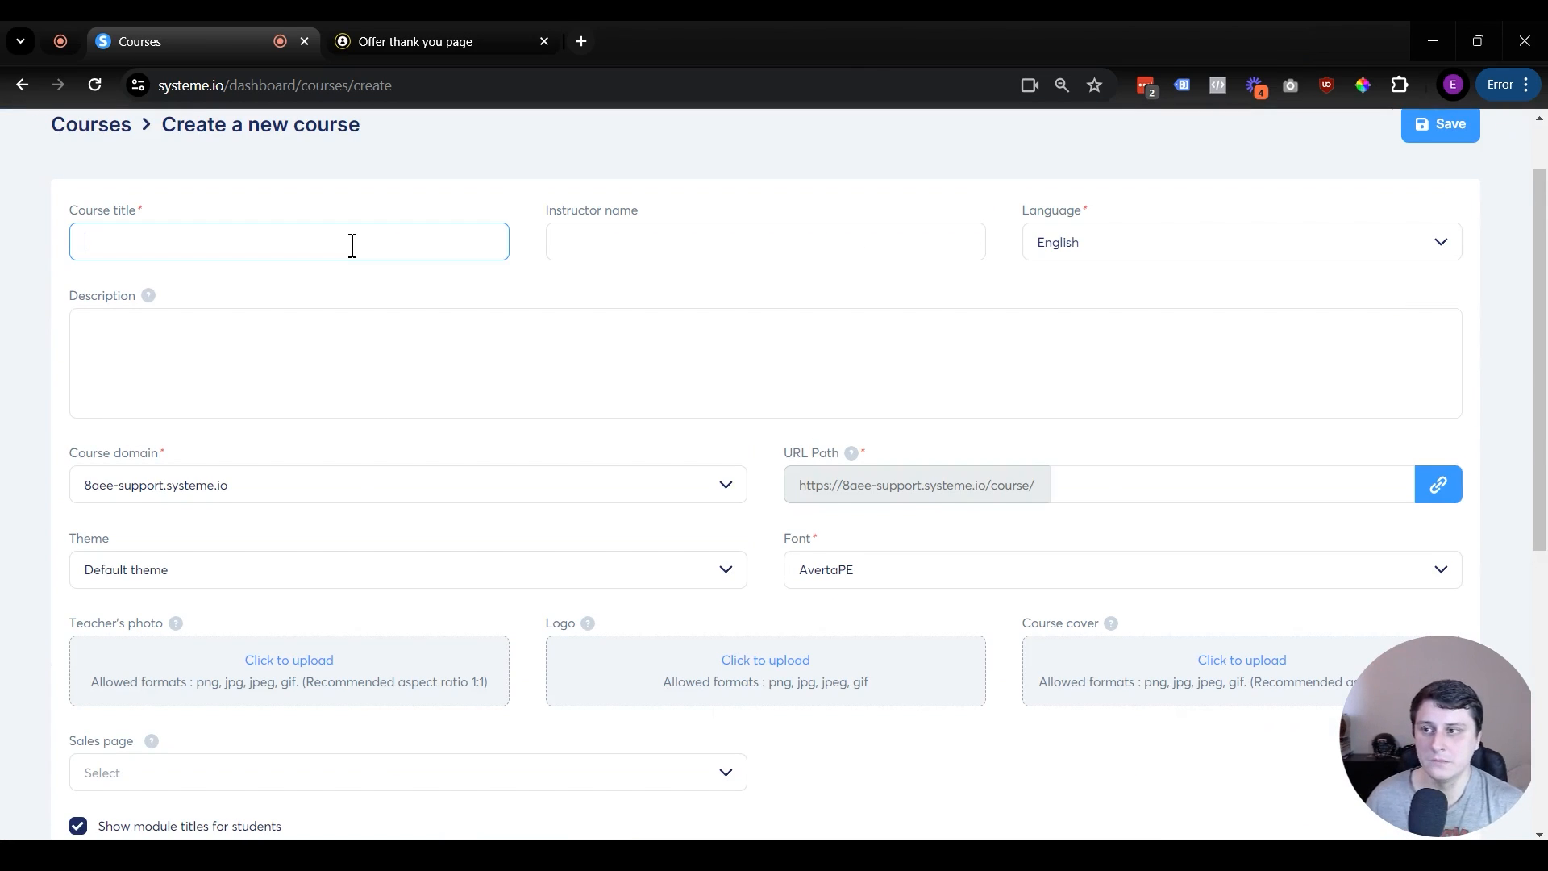
text(Course)
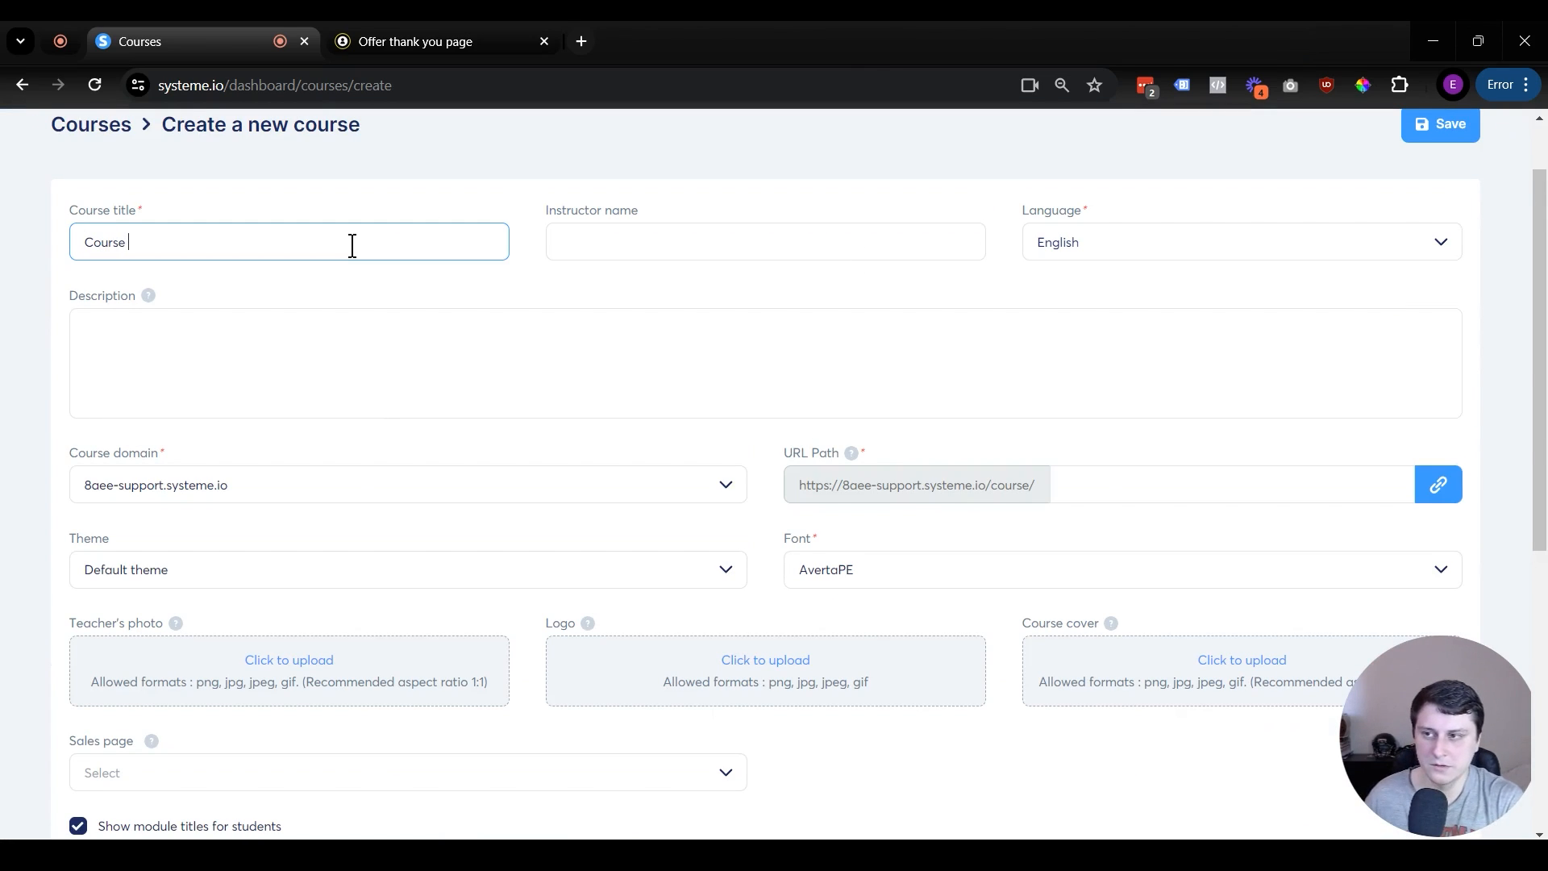
key(ctrl+a)
key(BackSpace)
text(How )
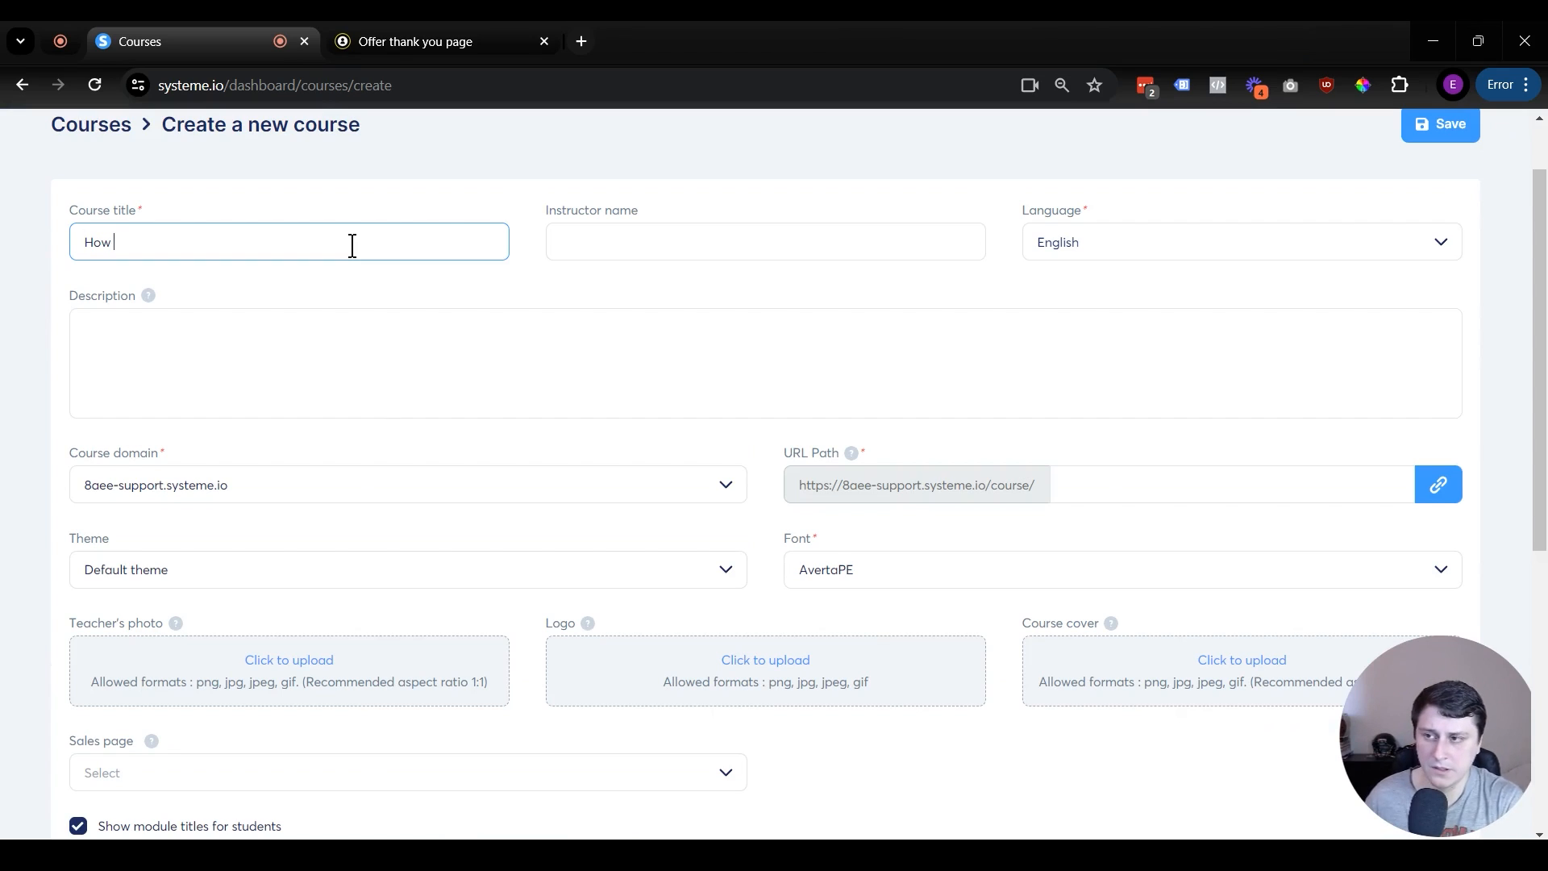
text(to cr)
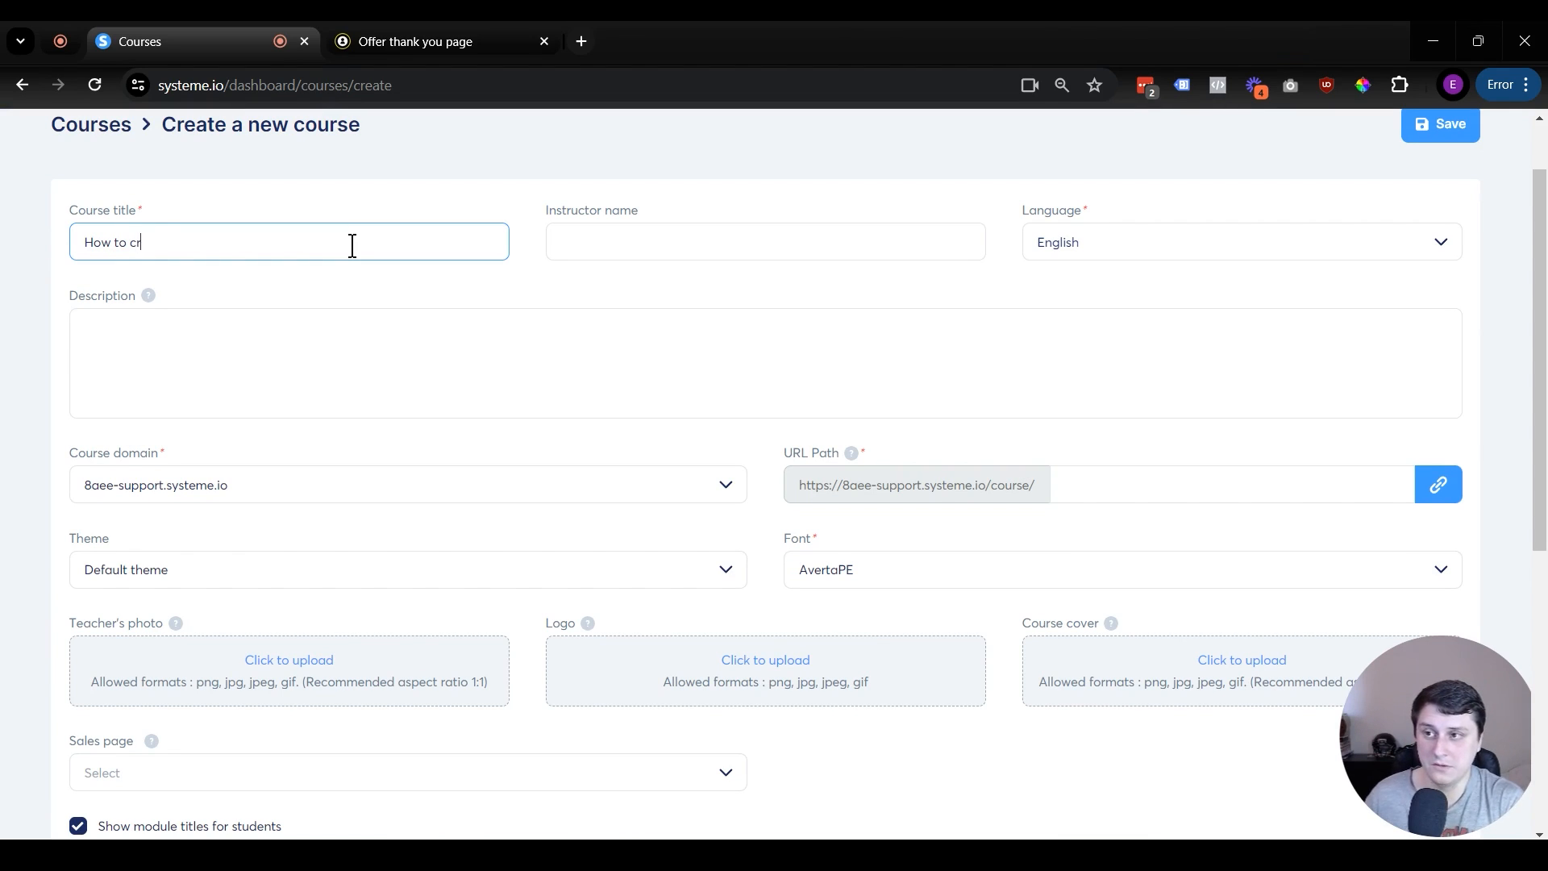
text(eate a course)
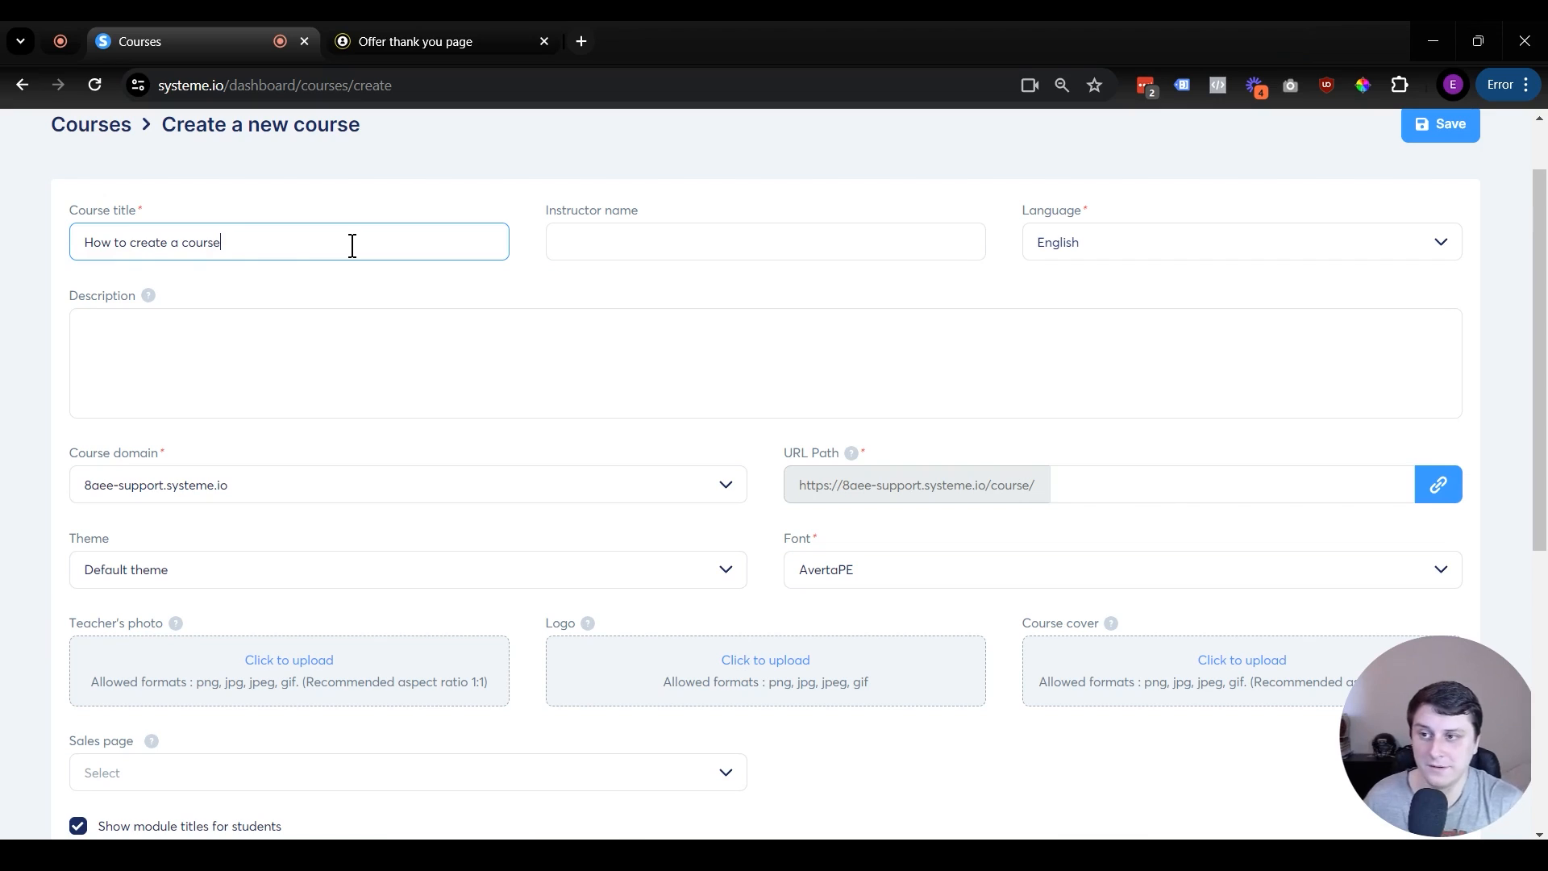
Step: Fill in the instructor's first name for the new course
click(452, 315)
click(704, 252)
text(Edgars)
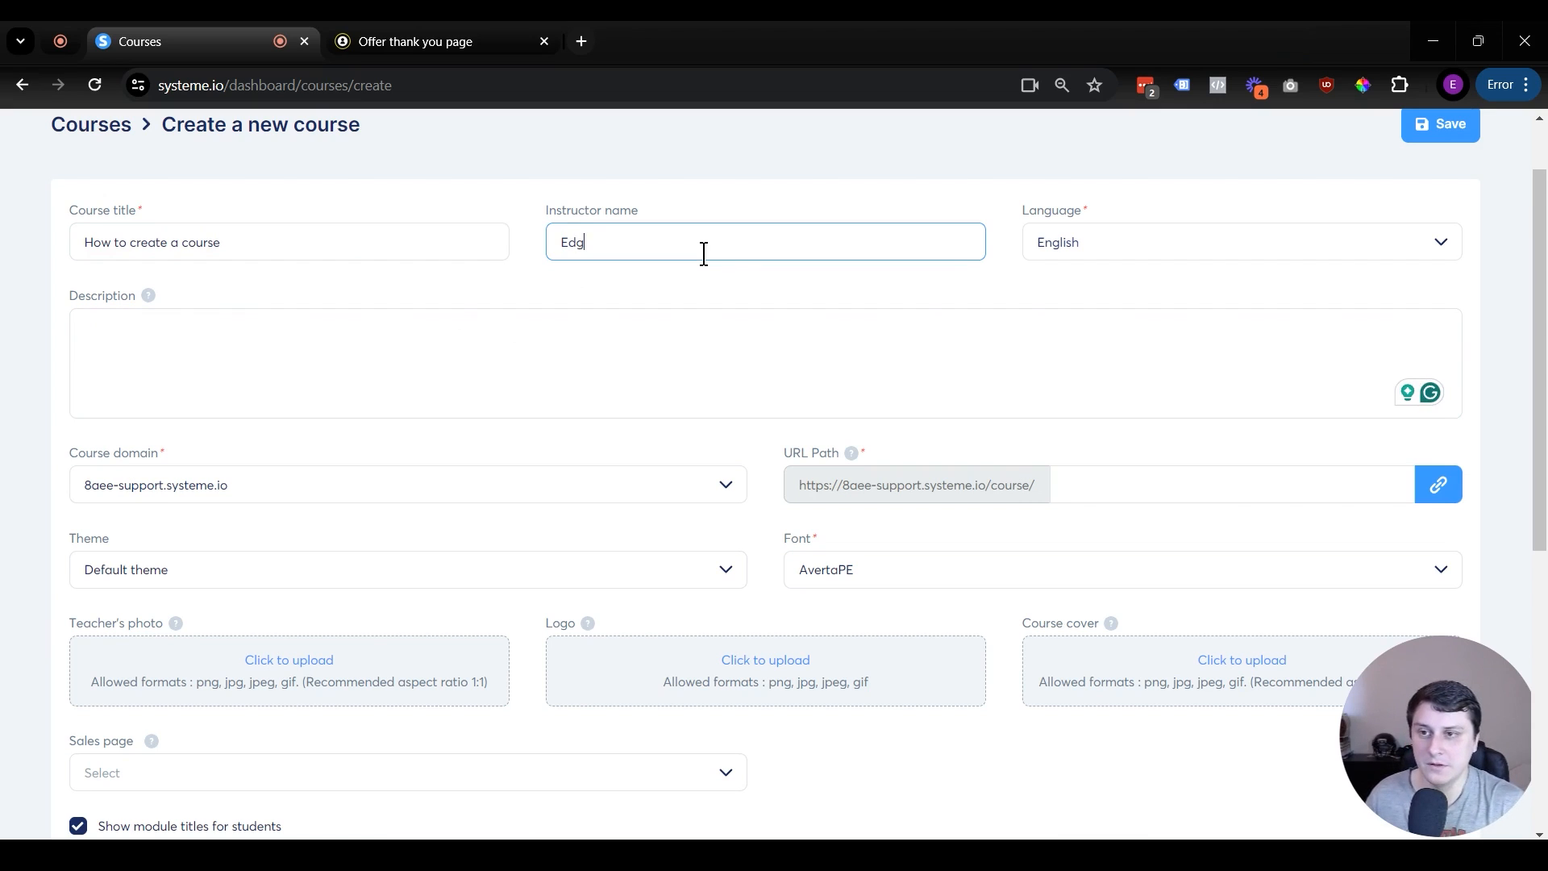
click(307, 270)
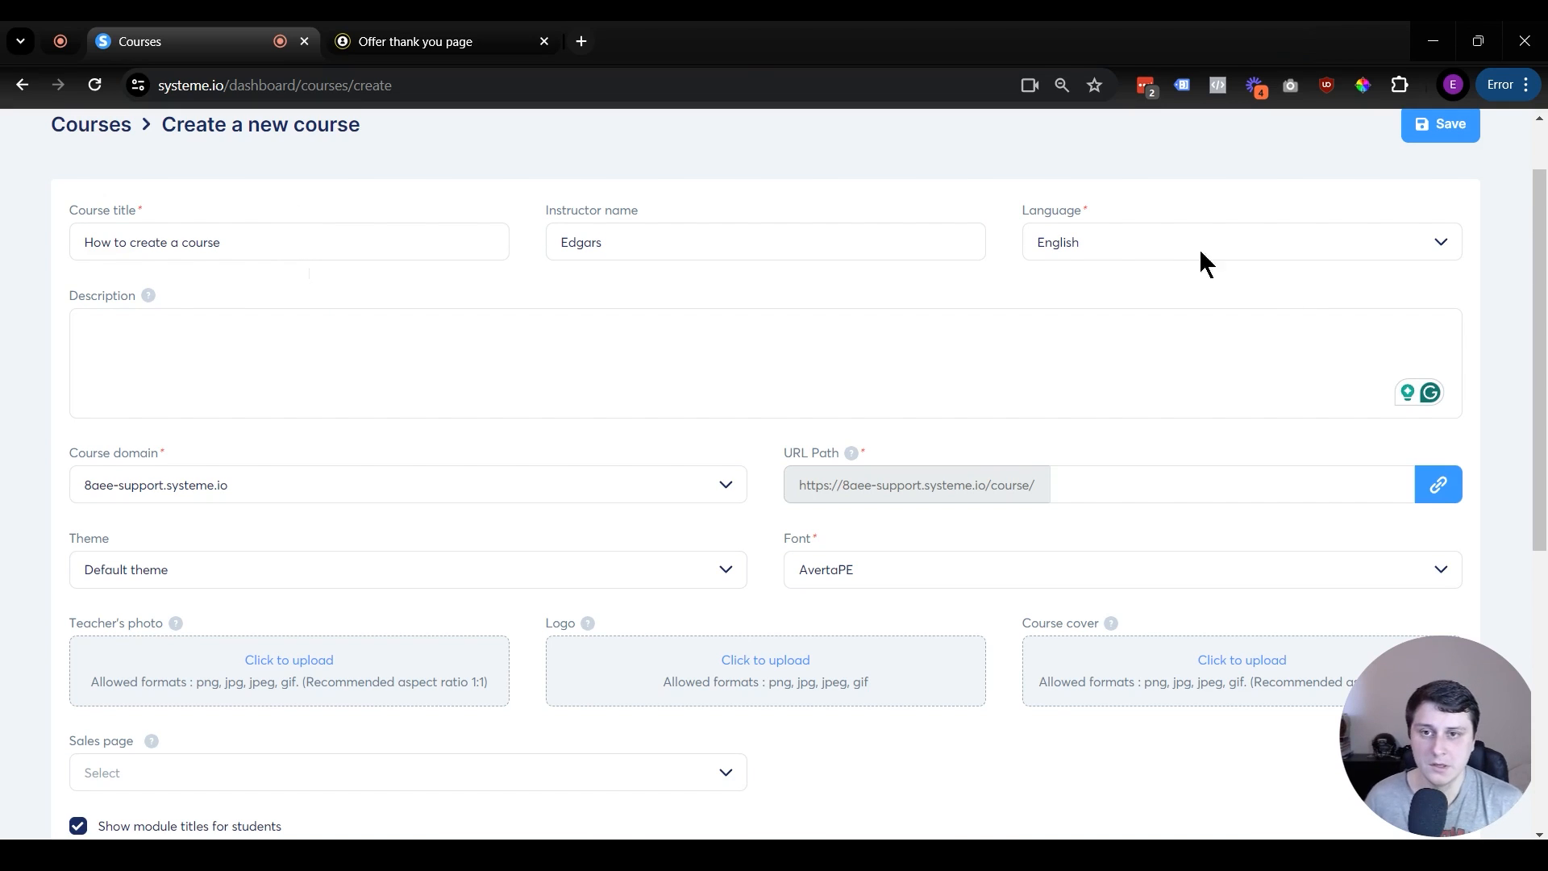
Step: Set the new course's URL path to "course" and look over the remaining course options
click(1206, 490)
click(549, 486)
click(1161, 481)
text(course)
key(Tab)
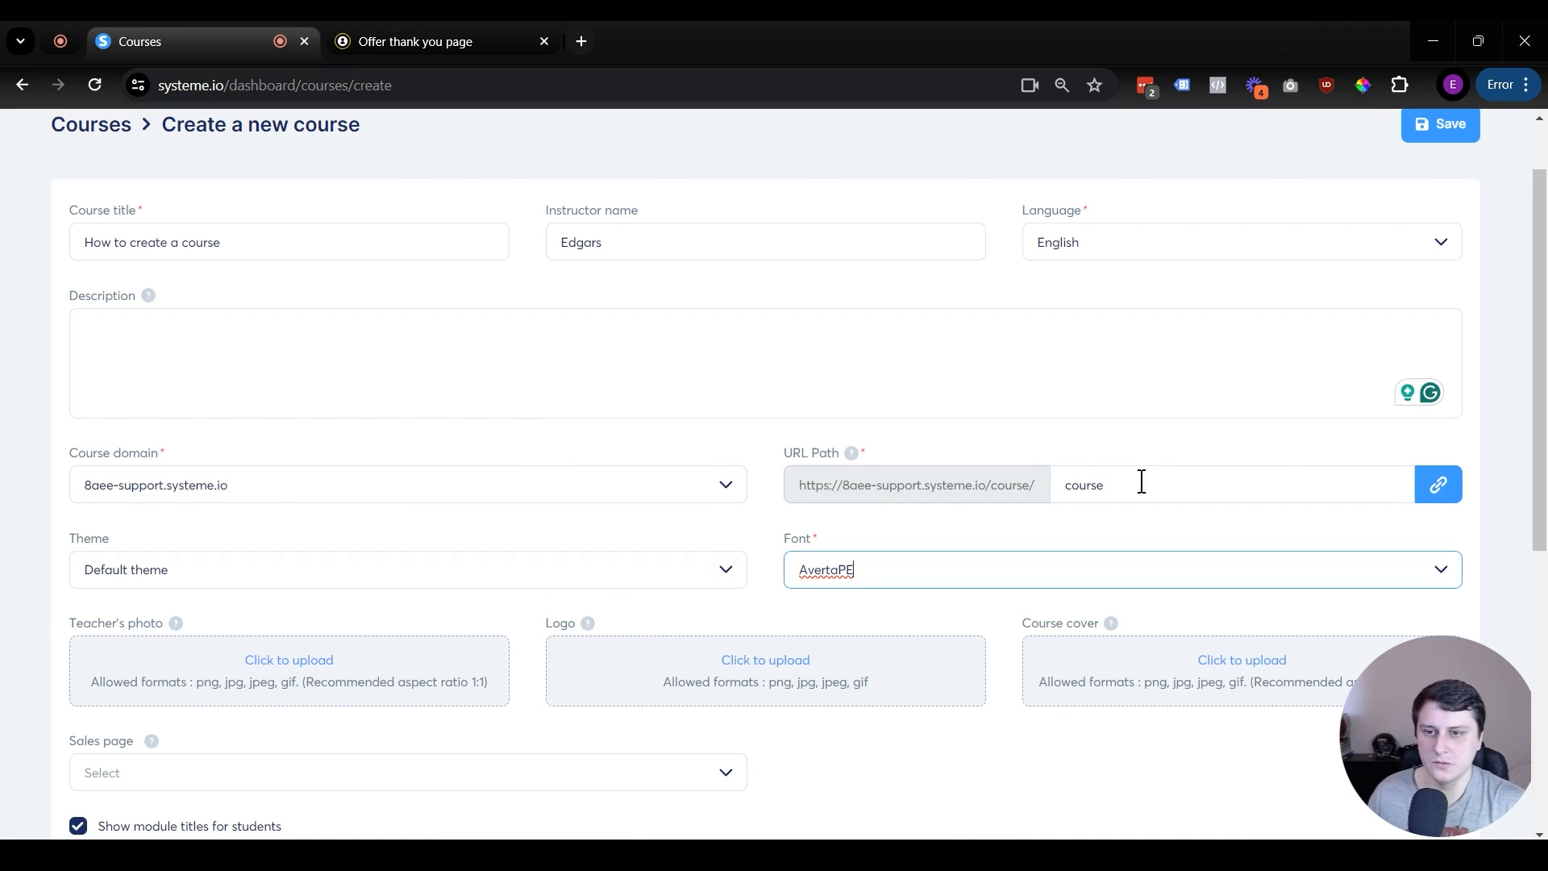
scroll(805, 548, down, 1)
scroll(767, 500, down, 1)
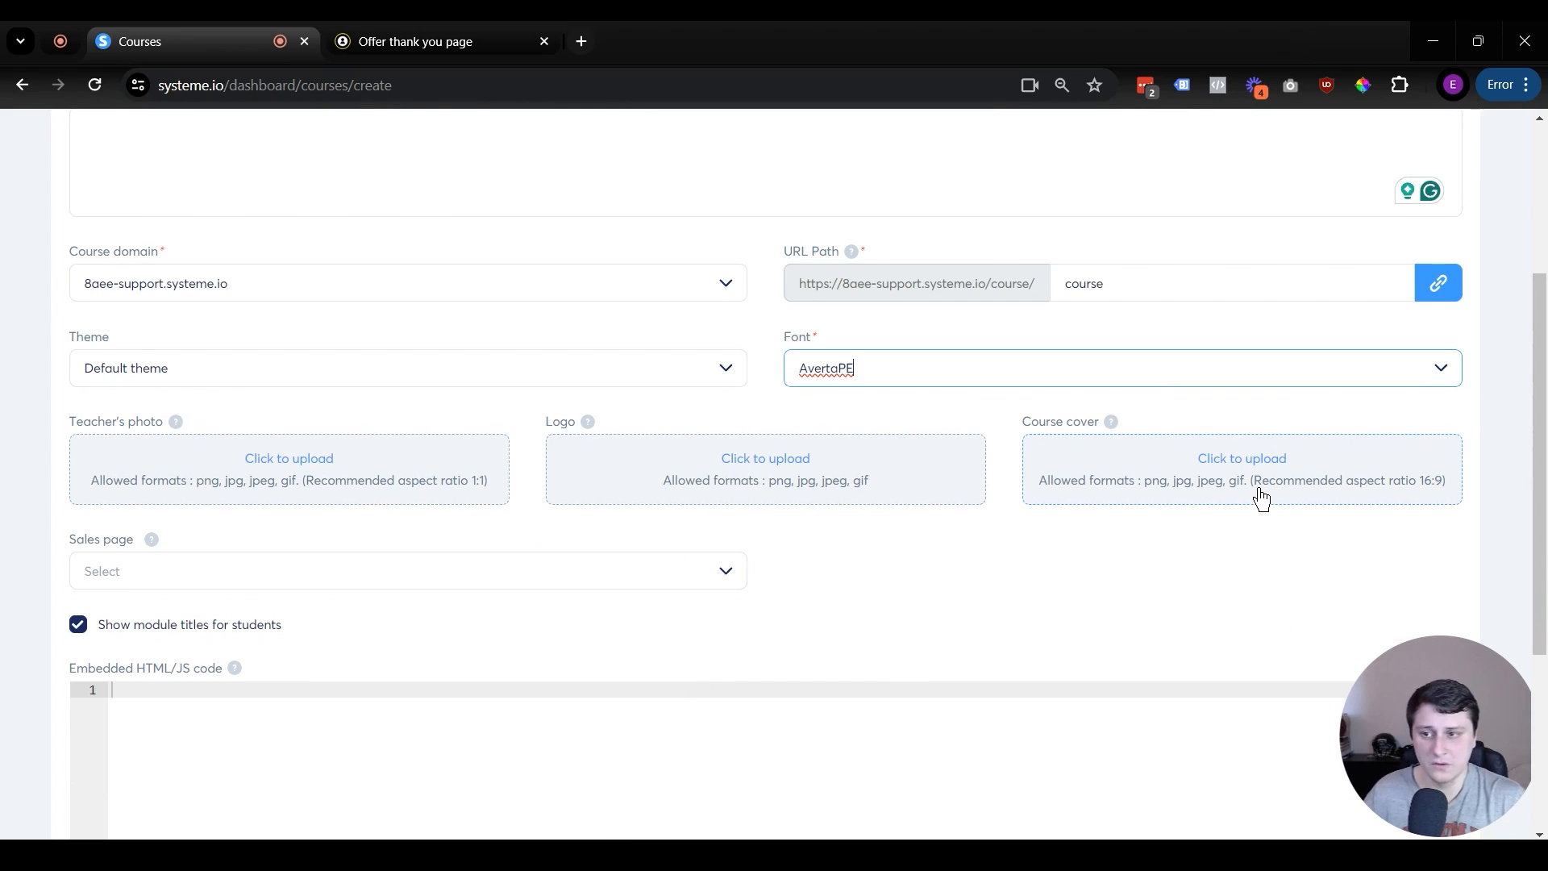
scroll(207, 449, down, 4)
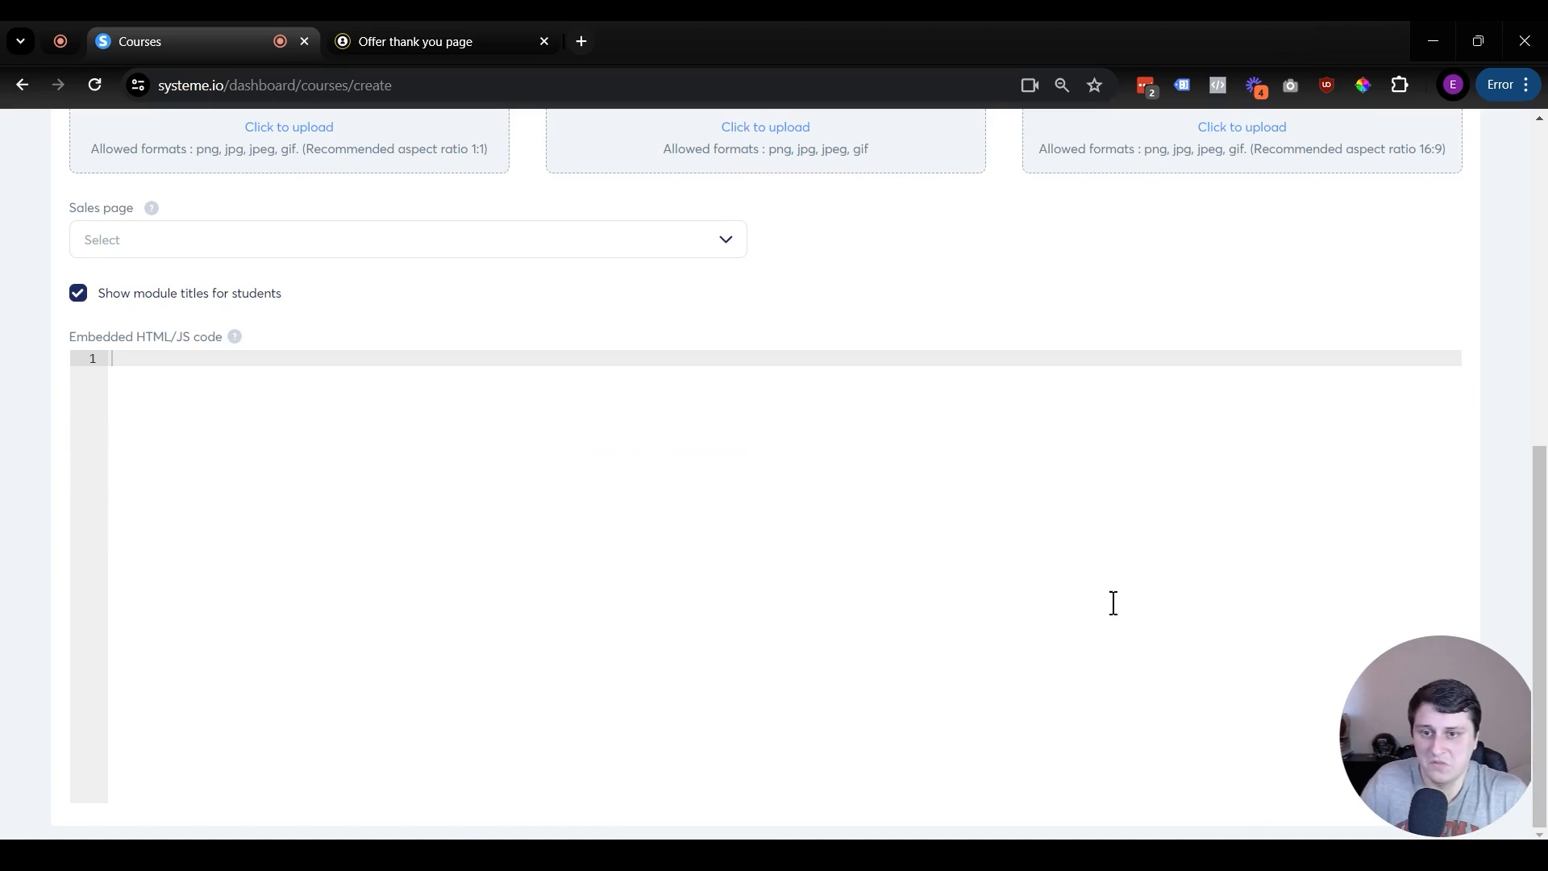
Step: Review the new course form, save the course, and open "How to create a course" from the course list
scroll(910, 673, up, 5)
scroll(909, 673, up, 3)
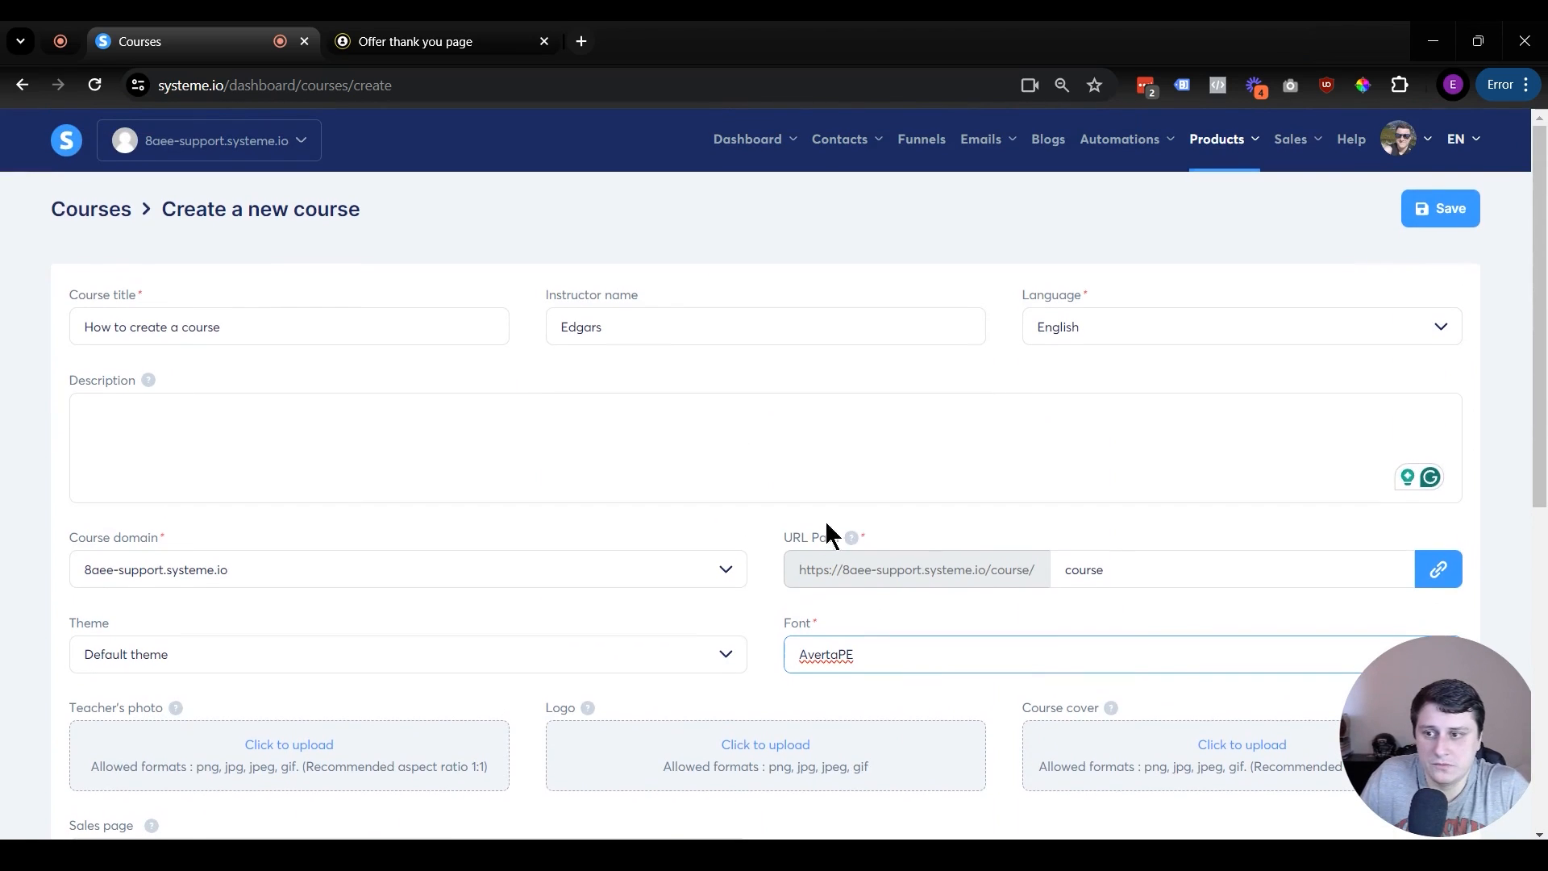
scroll(926, 520, down, 5)
scroll(990, 567, down, 2)
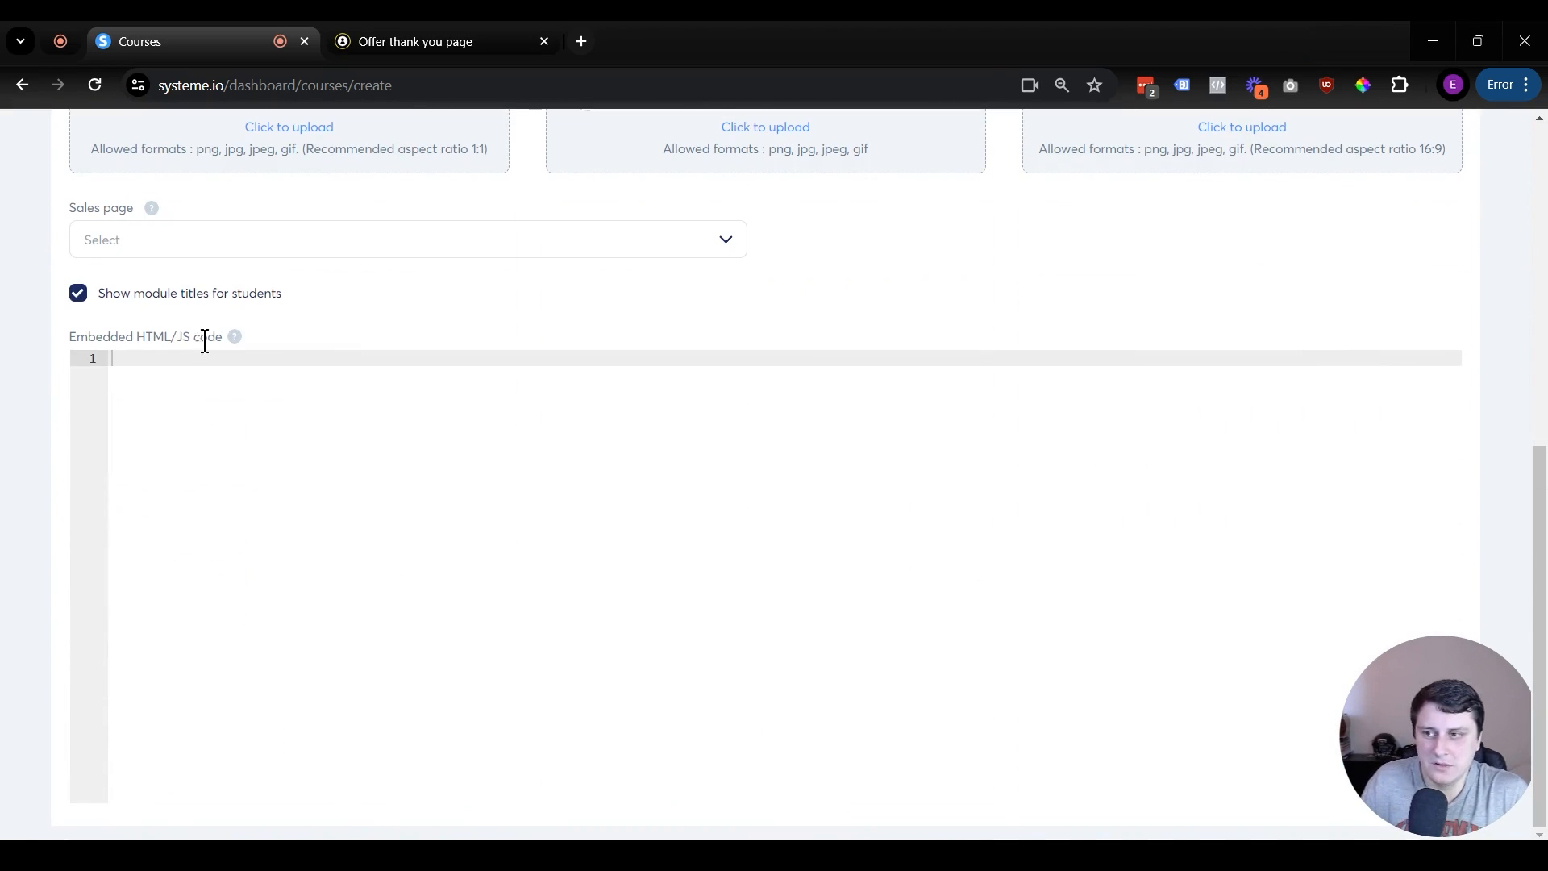
scroll(542, 445, up, 7)
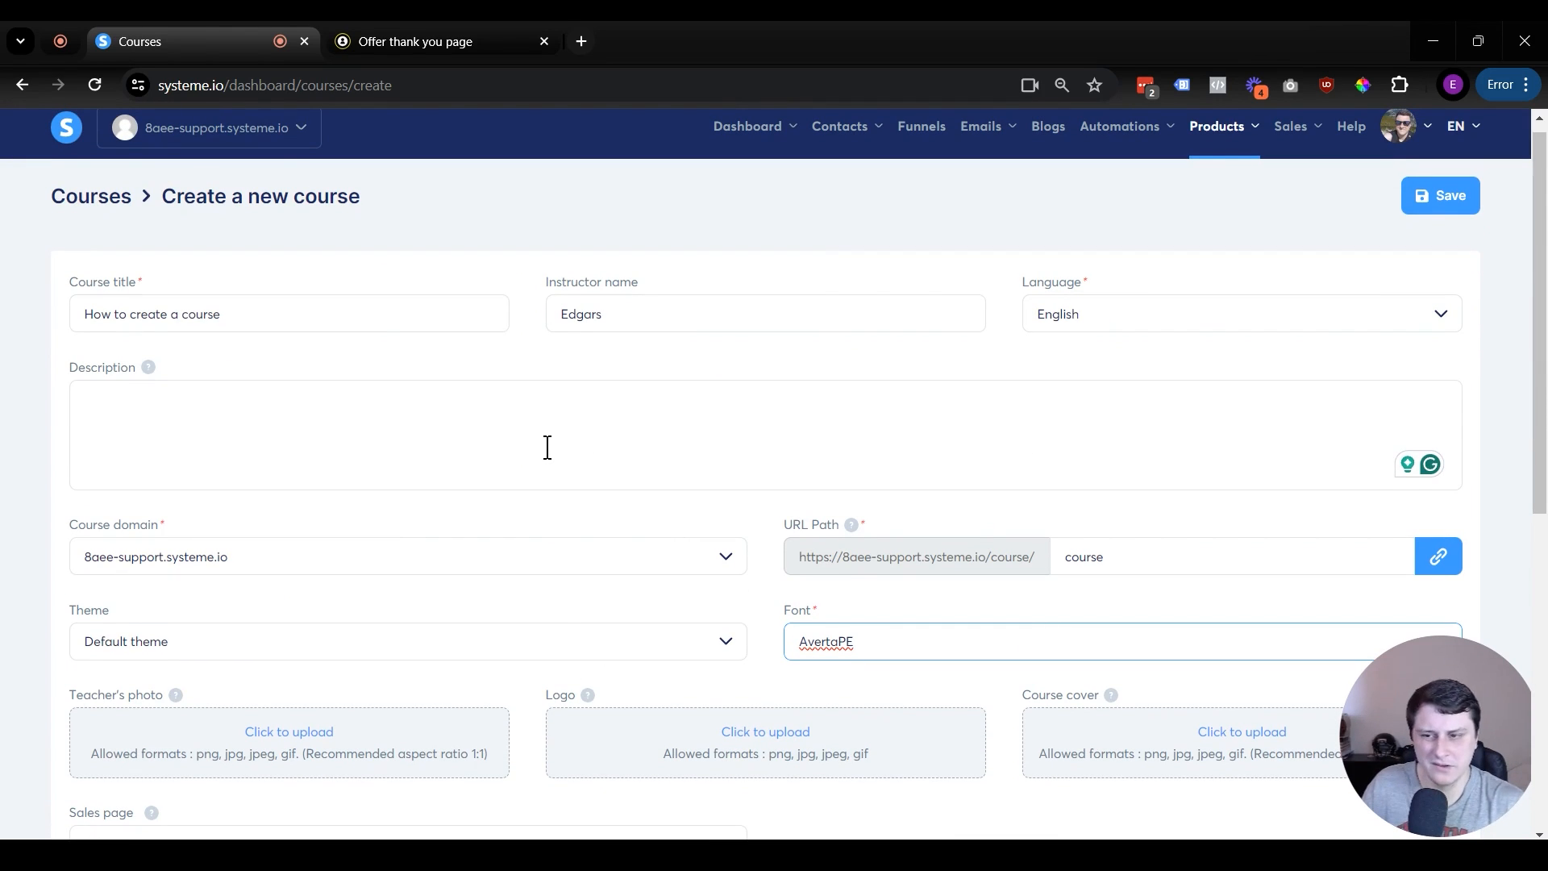
scroll(628, 422, down, 1)
scroll(630, 411, up, 1)
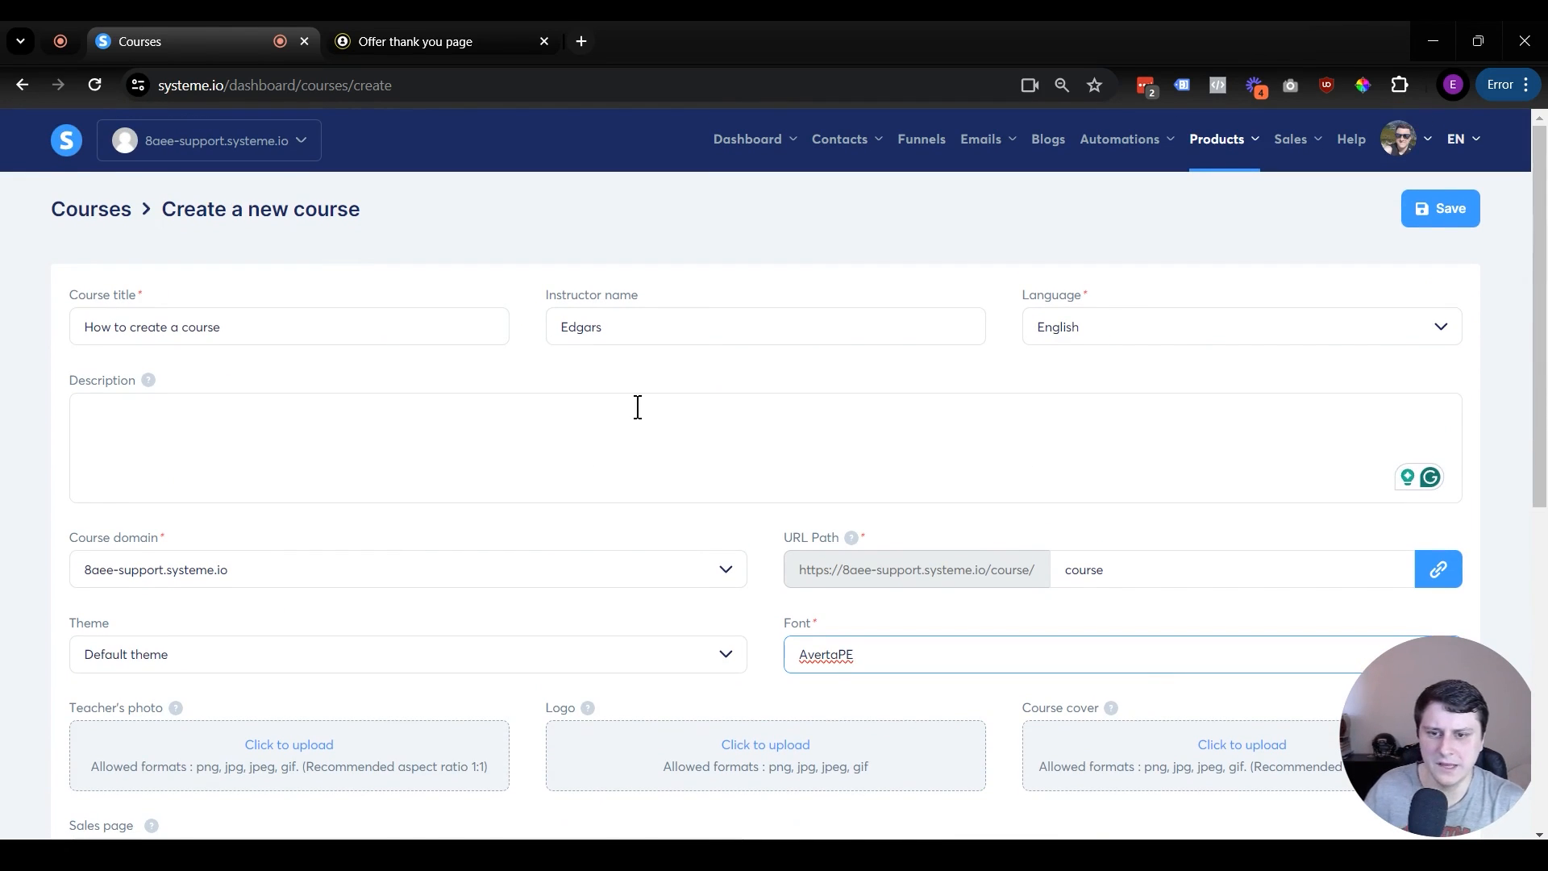
click(1462, 203)
click(147, 387)
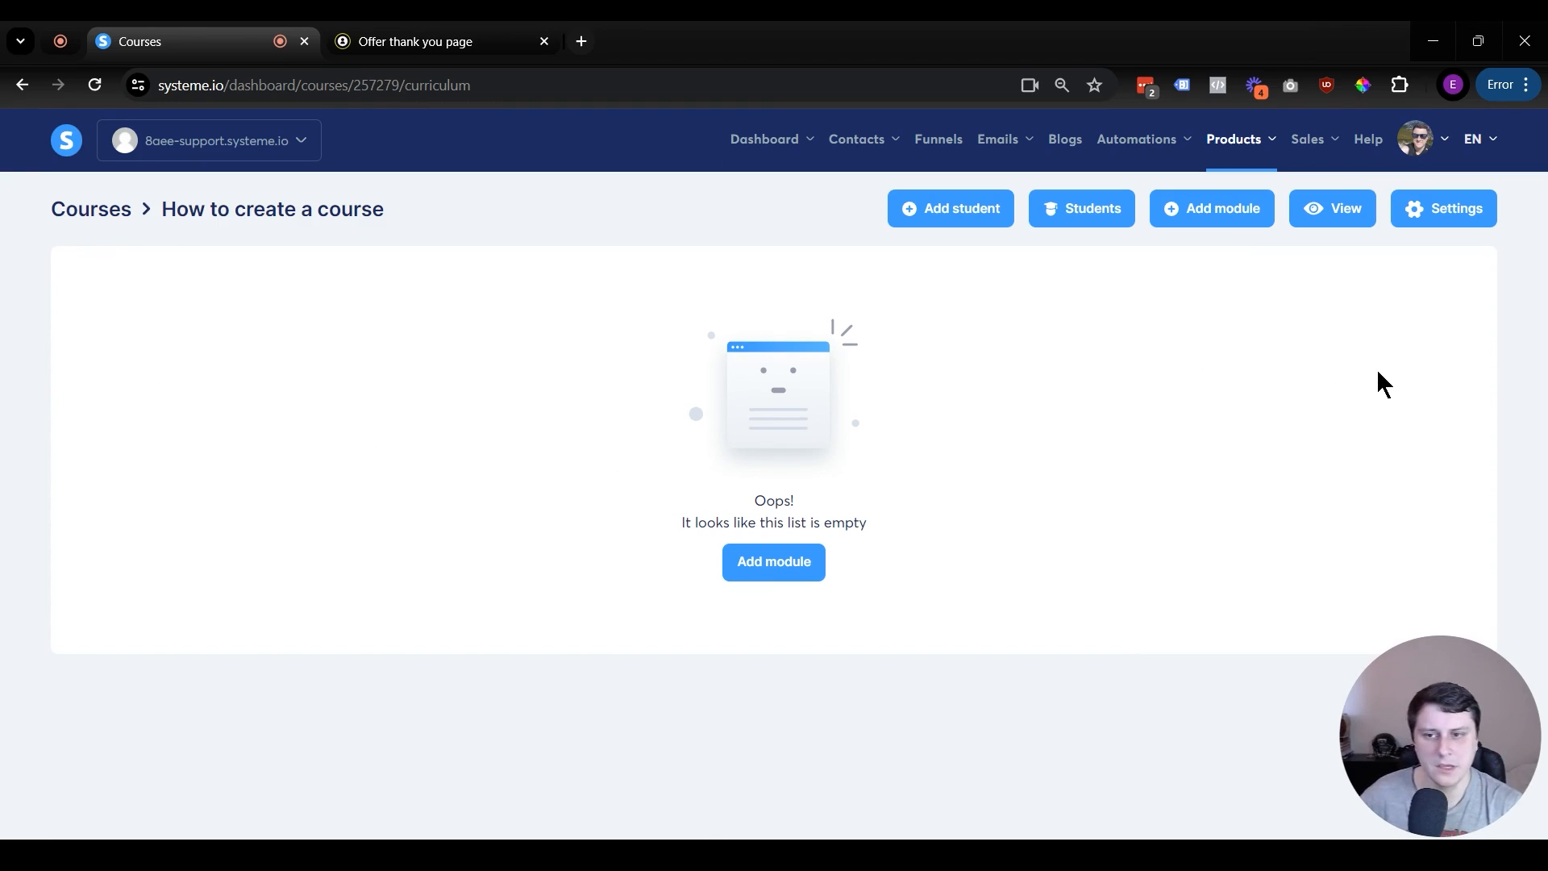
Step: Add a module named "Module 1" to the empty course and save it
click(820, 563)
click(673, 474)
text(Mod)
key(ctrl+a)
text(Module)
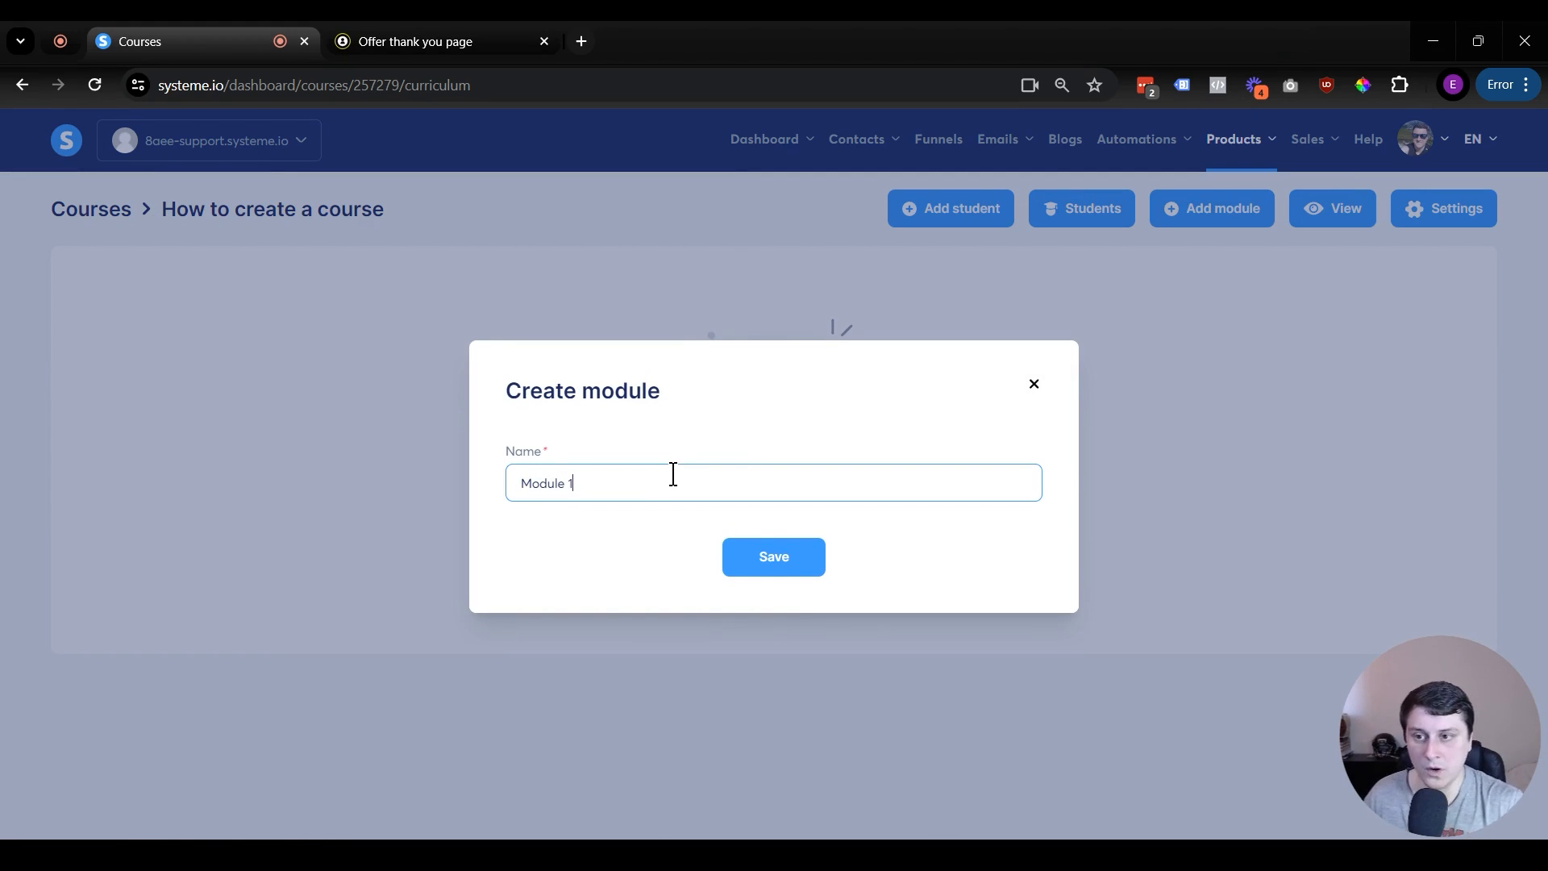
click(768, 562)
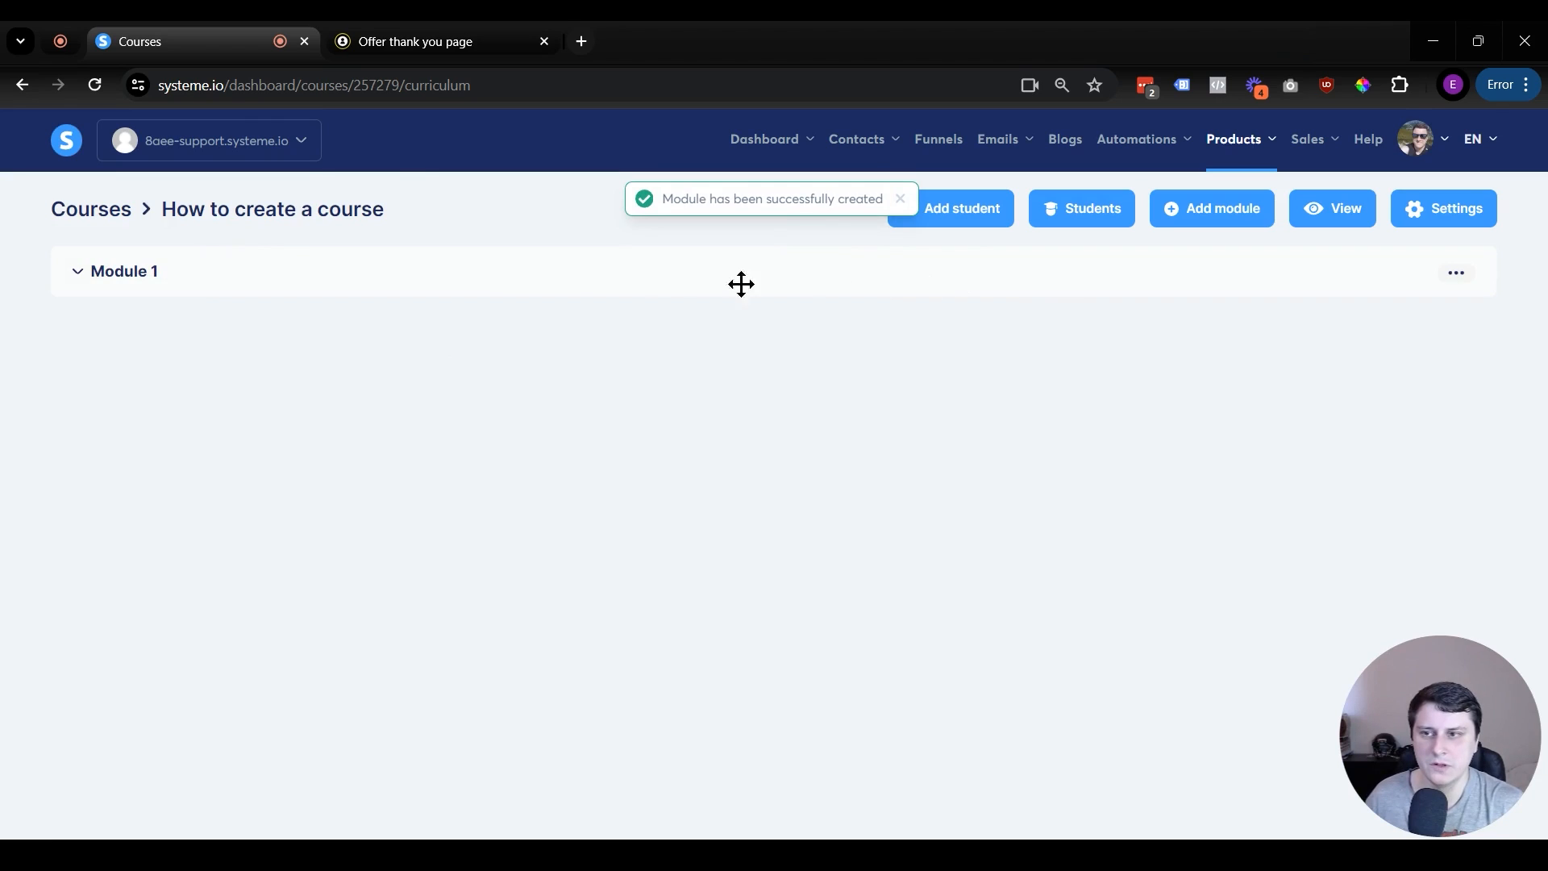
Step: Expand Module 1 and start a new lecture in it named "Lecture 1"
click(159, 287)
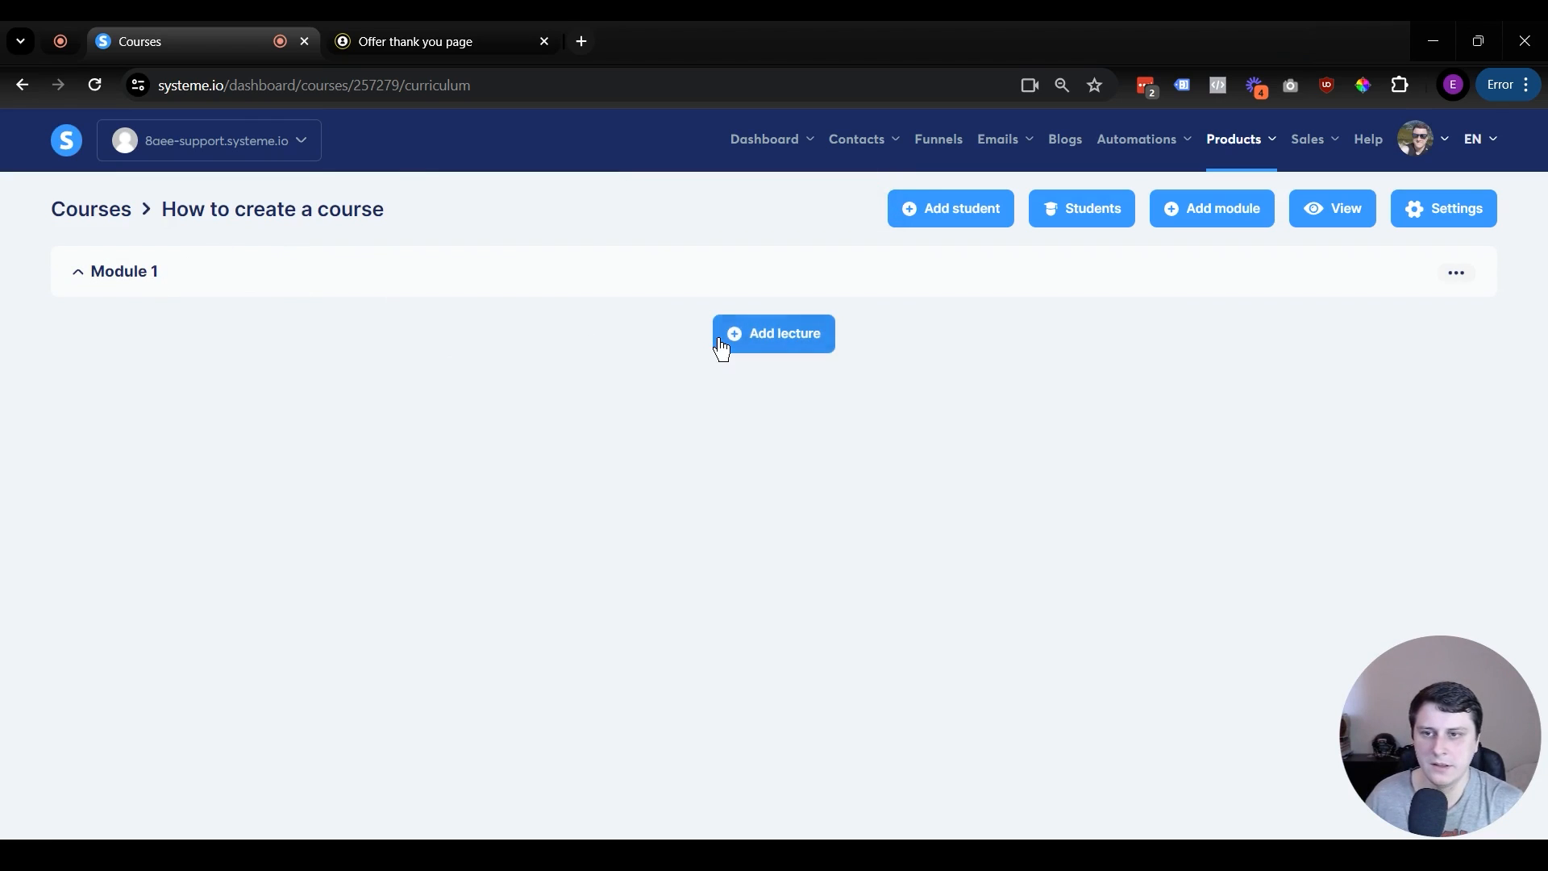
click(718, 340)
click(625, 300)
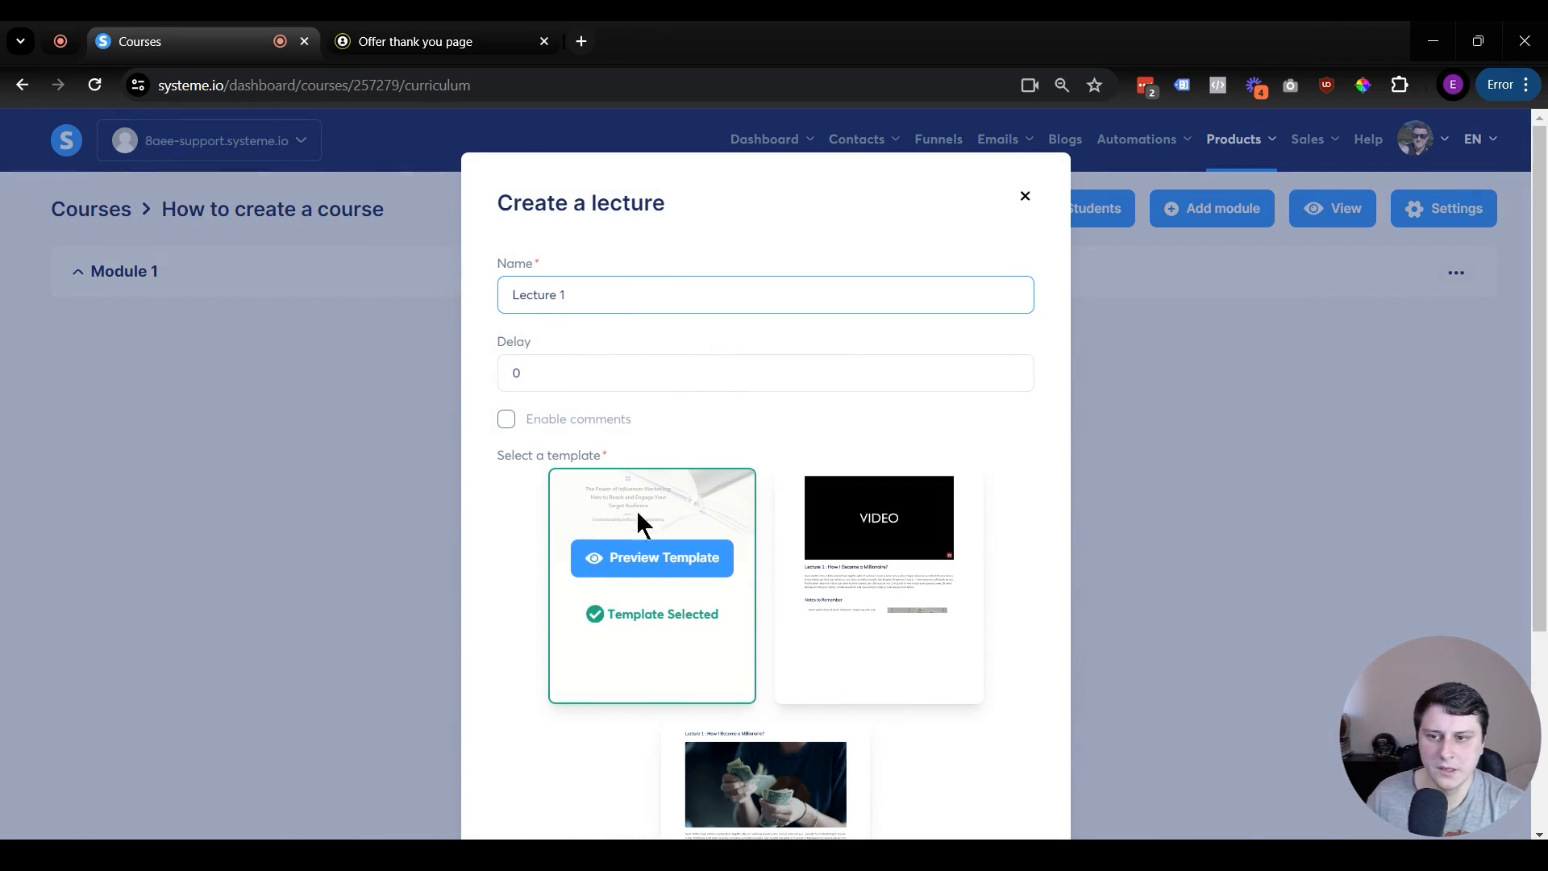
Step: Preview the selected lecture template, examine its video, text and resource sections, and close the preview
scroll(635, 533, down, 3)
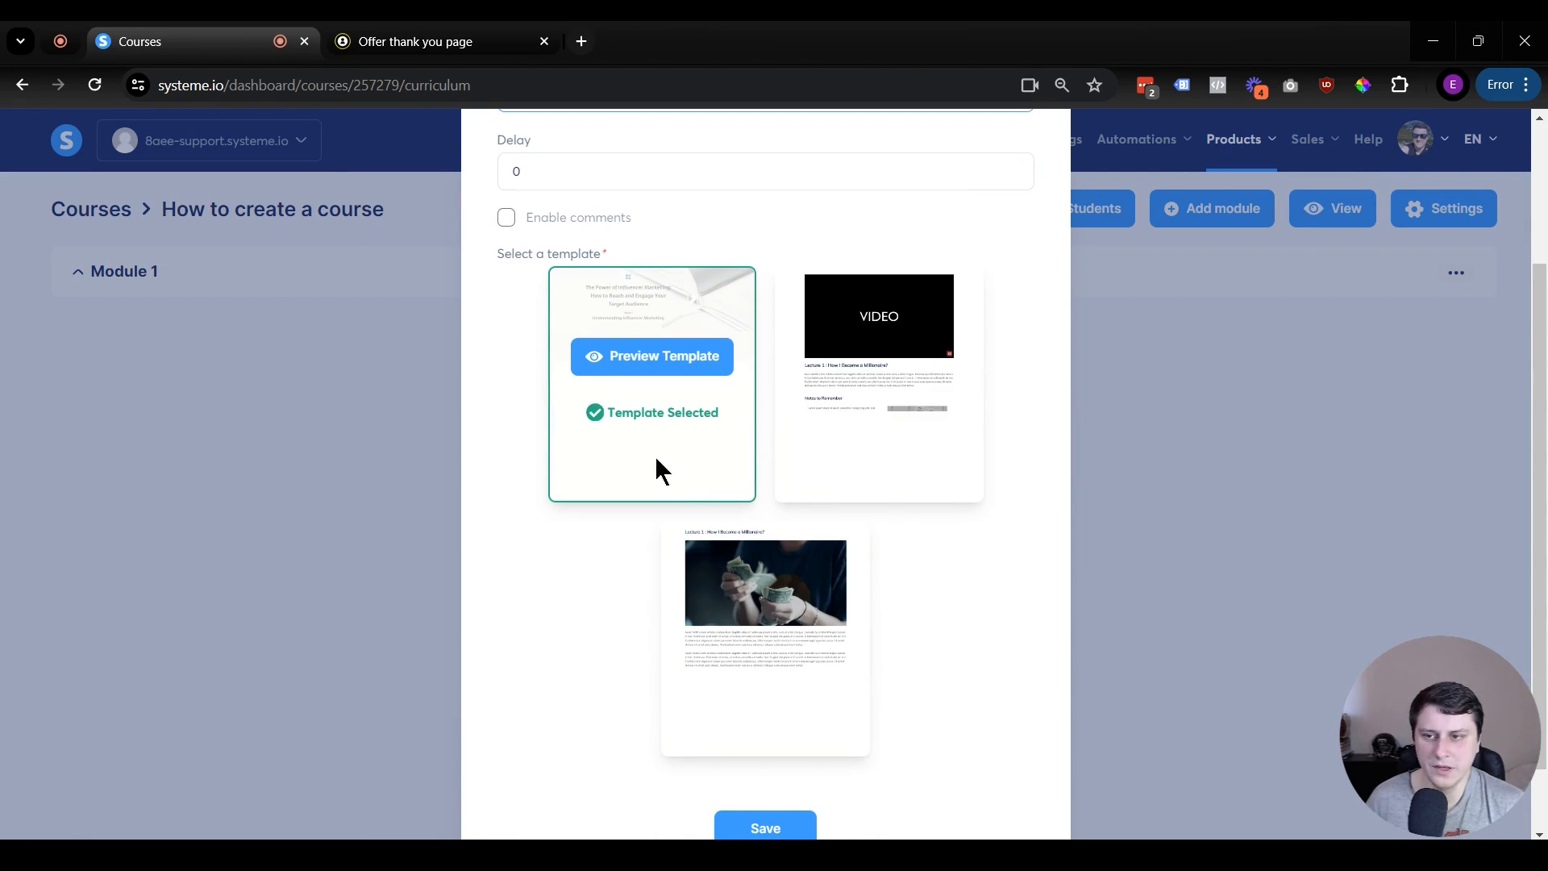
click(705, 366)
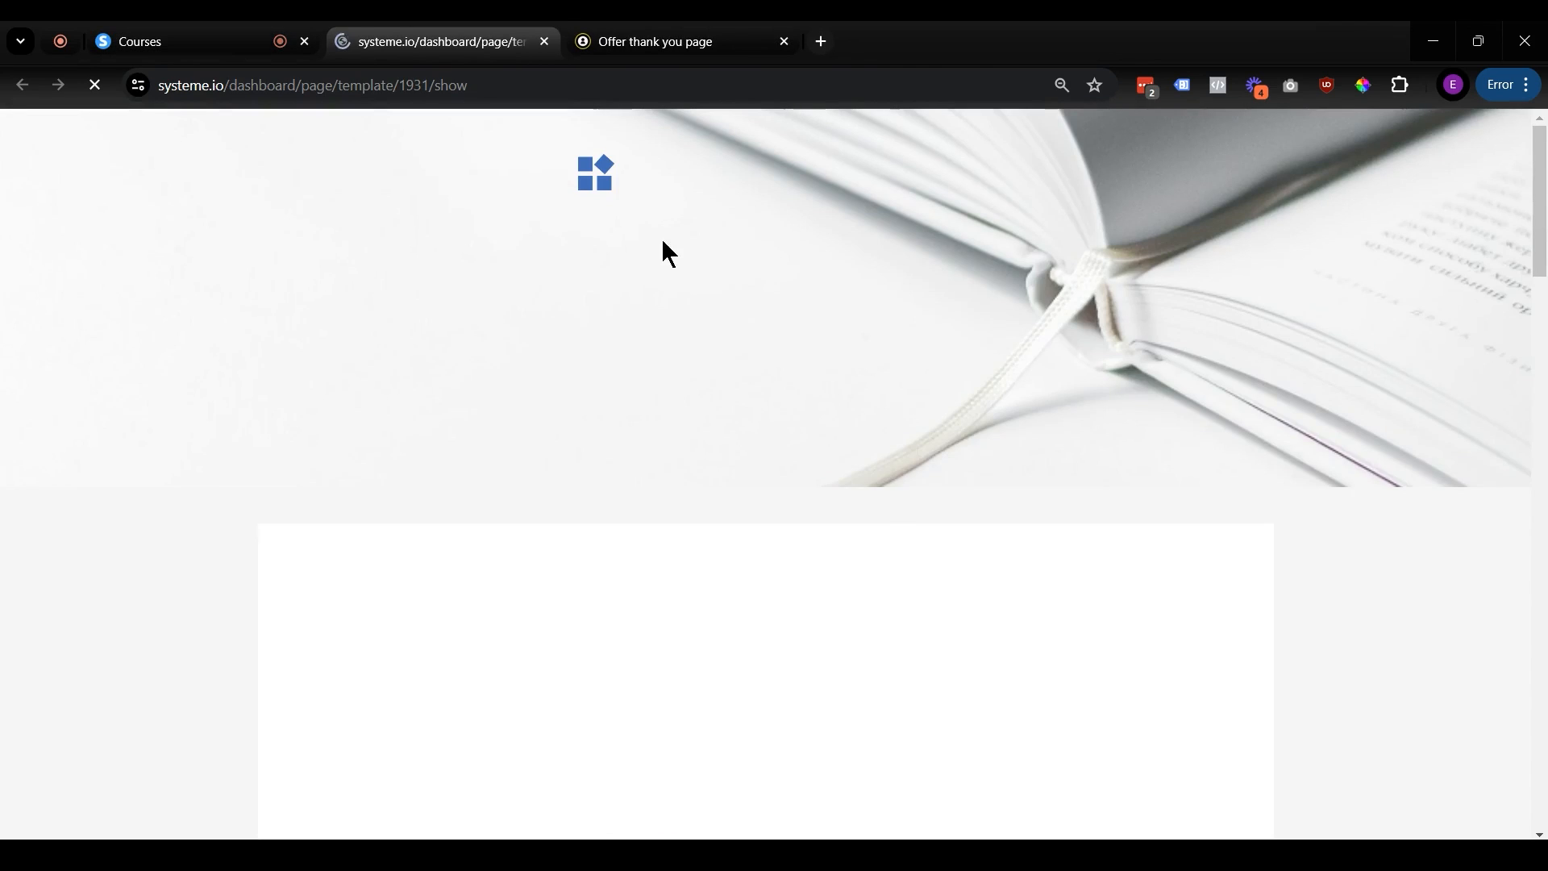
scroll(755, 363, down, 2)
scroll(754, 363, up, 2)
scroll(755, 359, down, 8)
scroll(752, 353, down, 20)
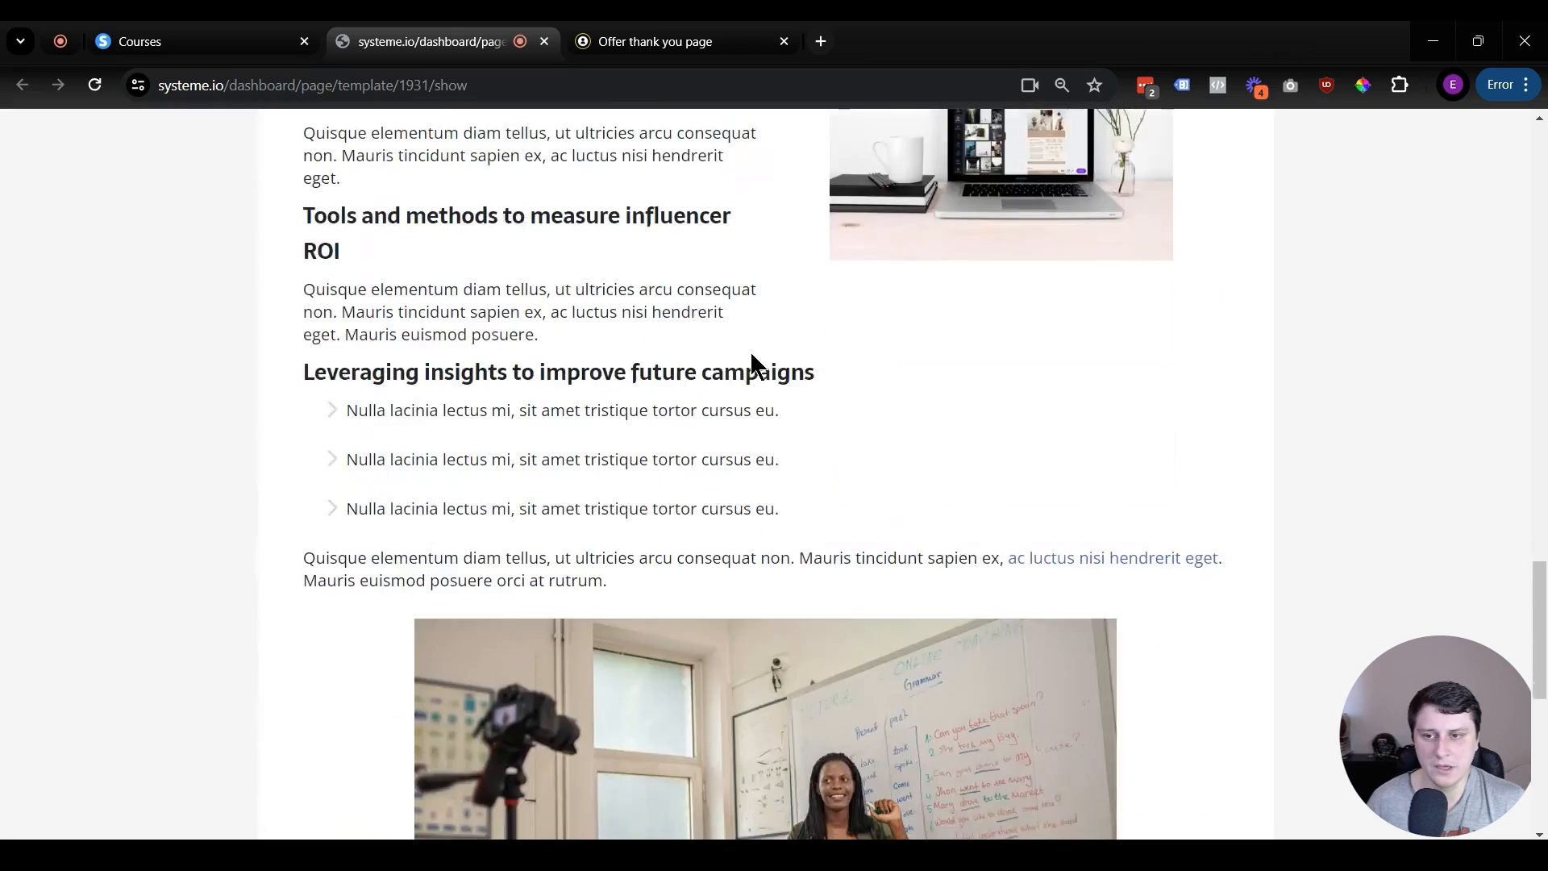
scroll(680, 427, up, 20)
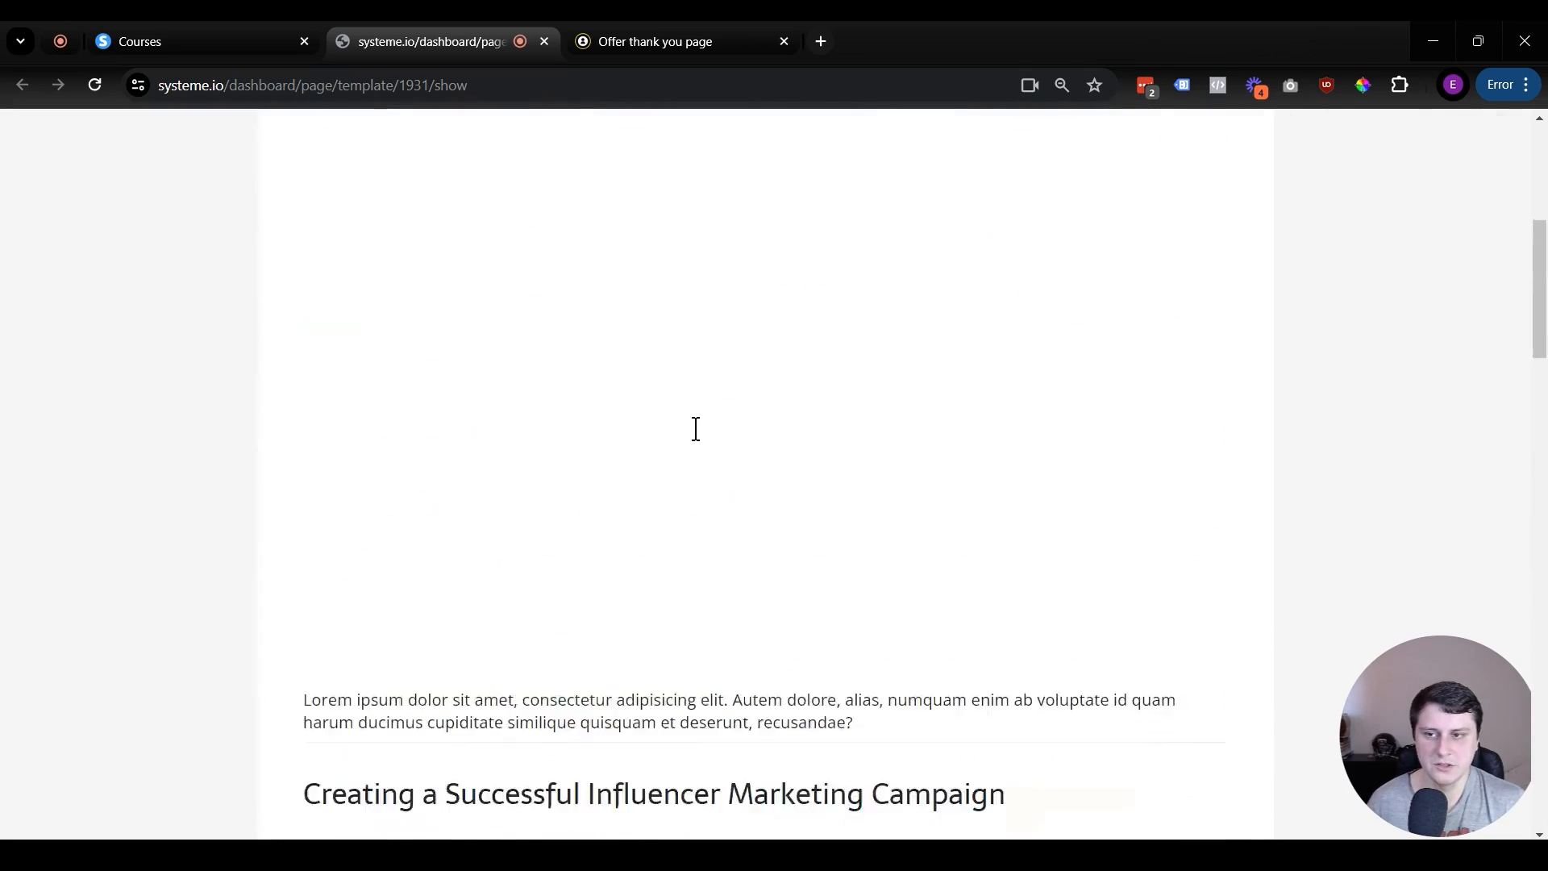
scroll(355, 214, down, 7)
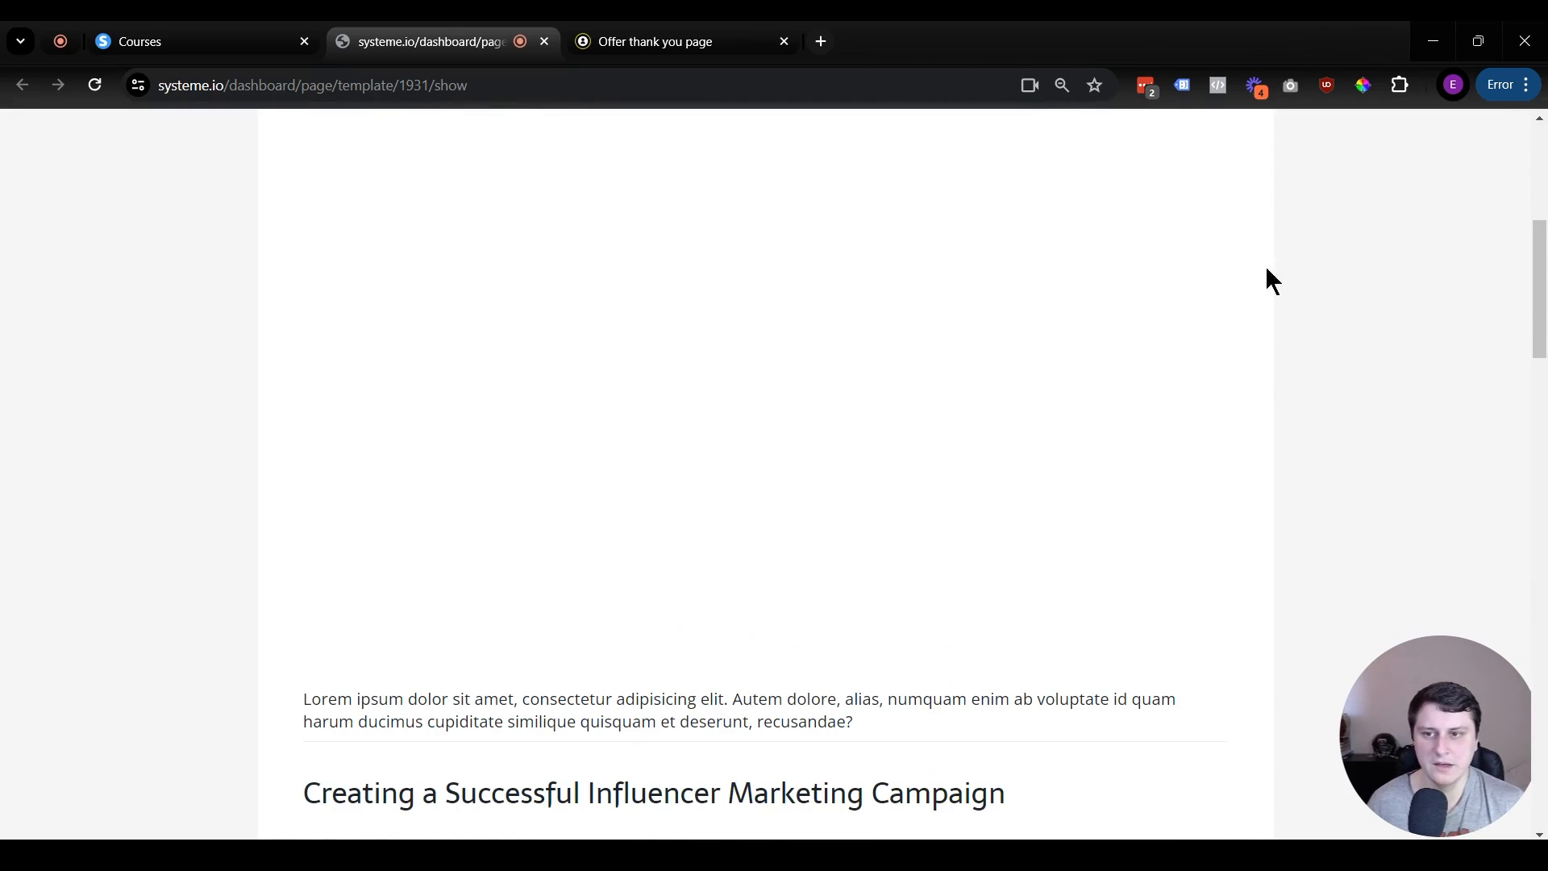
scroll(523, 391, down, 4)
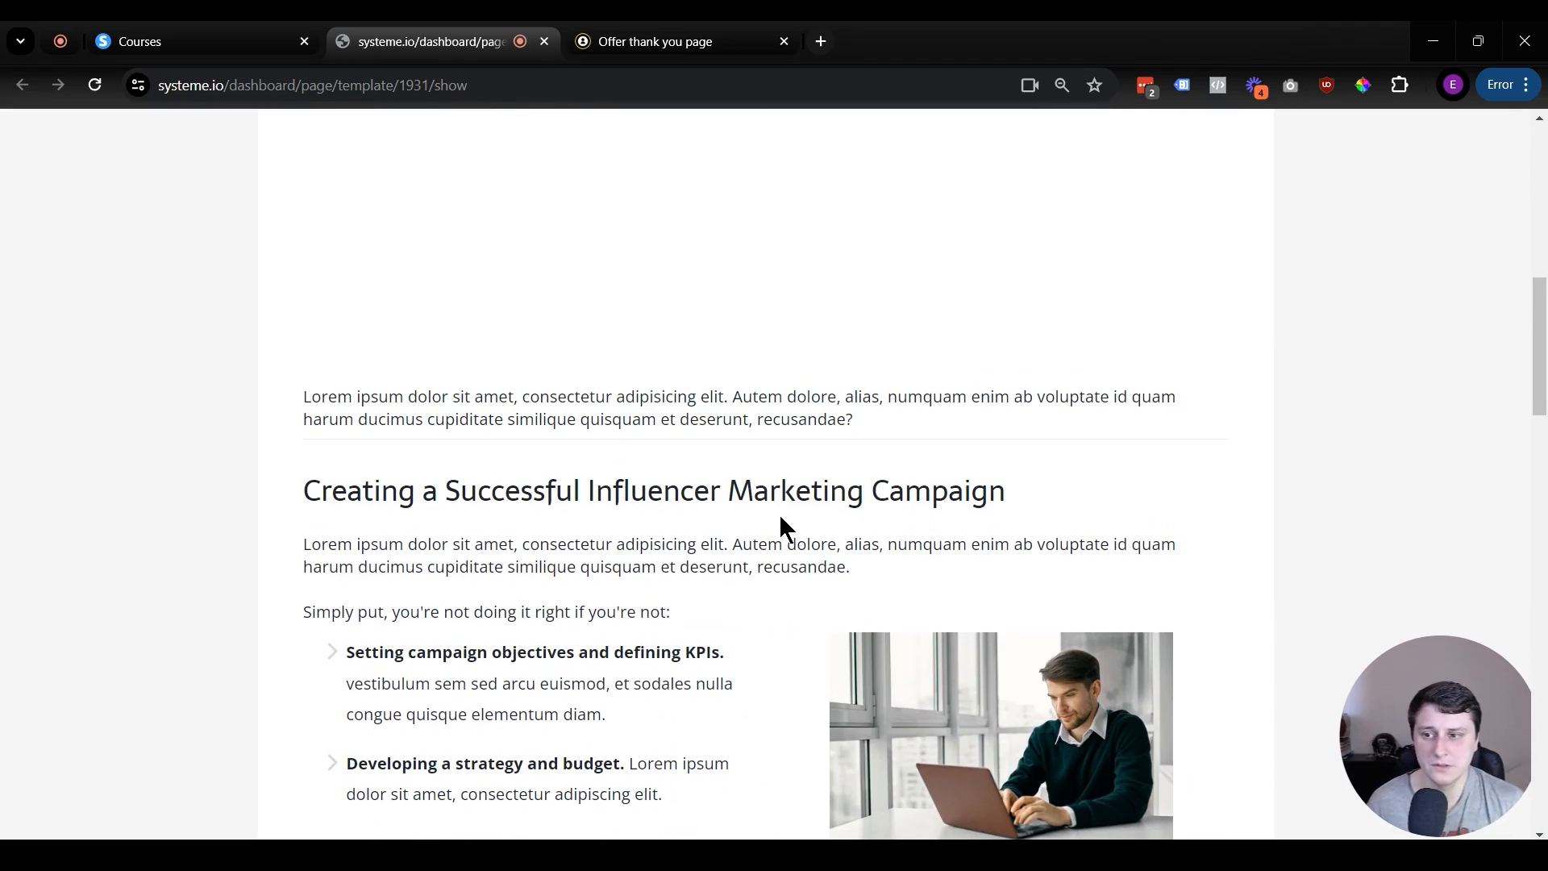
scroll(779, 524, down, 20)
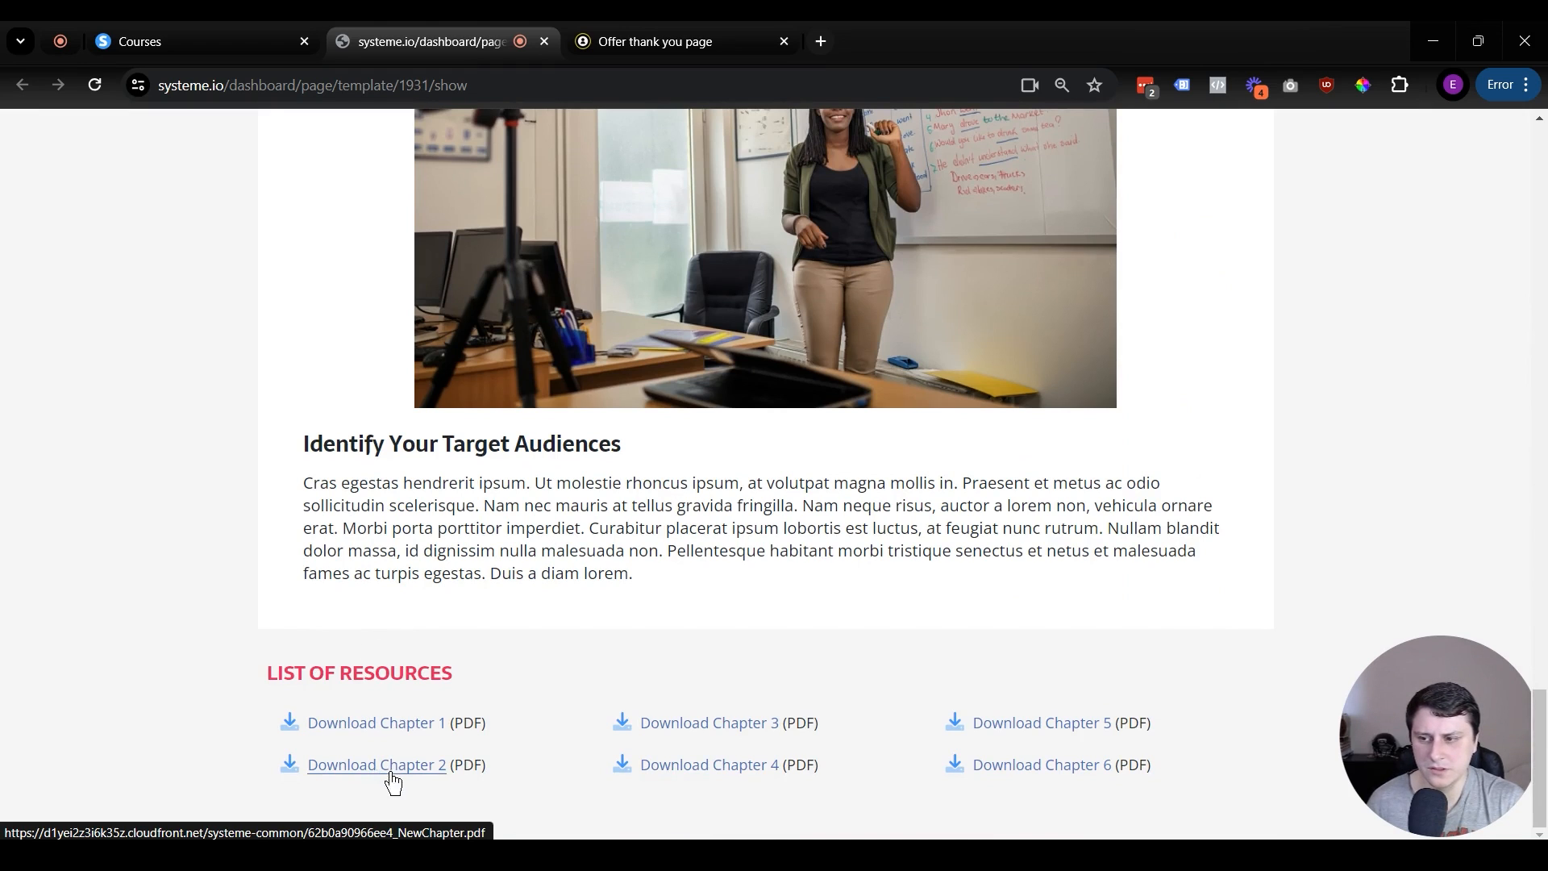
middle_click(395, 50)
Step: Compare the other lecture templates and save Lecture 1 with the already selected template and a delay of 0
scroll(853, 524, up, 3)
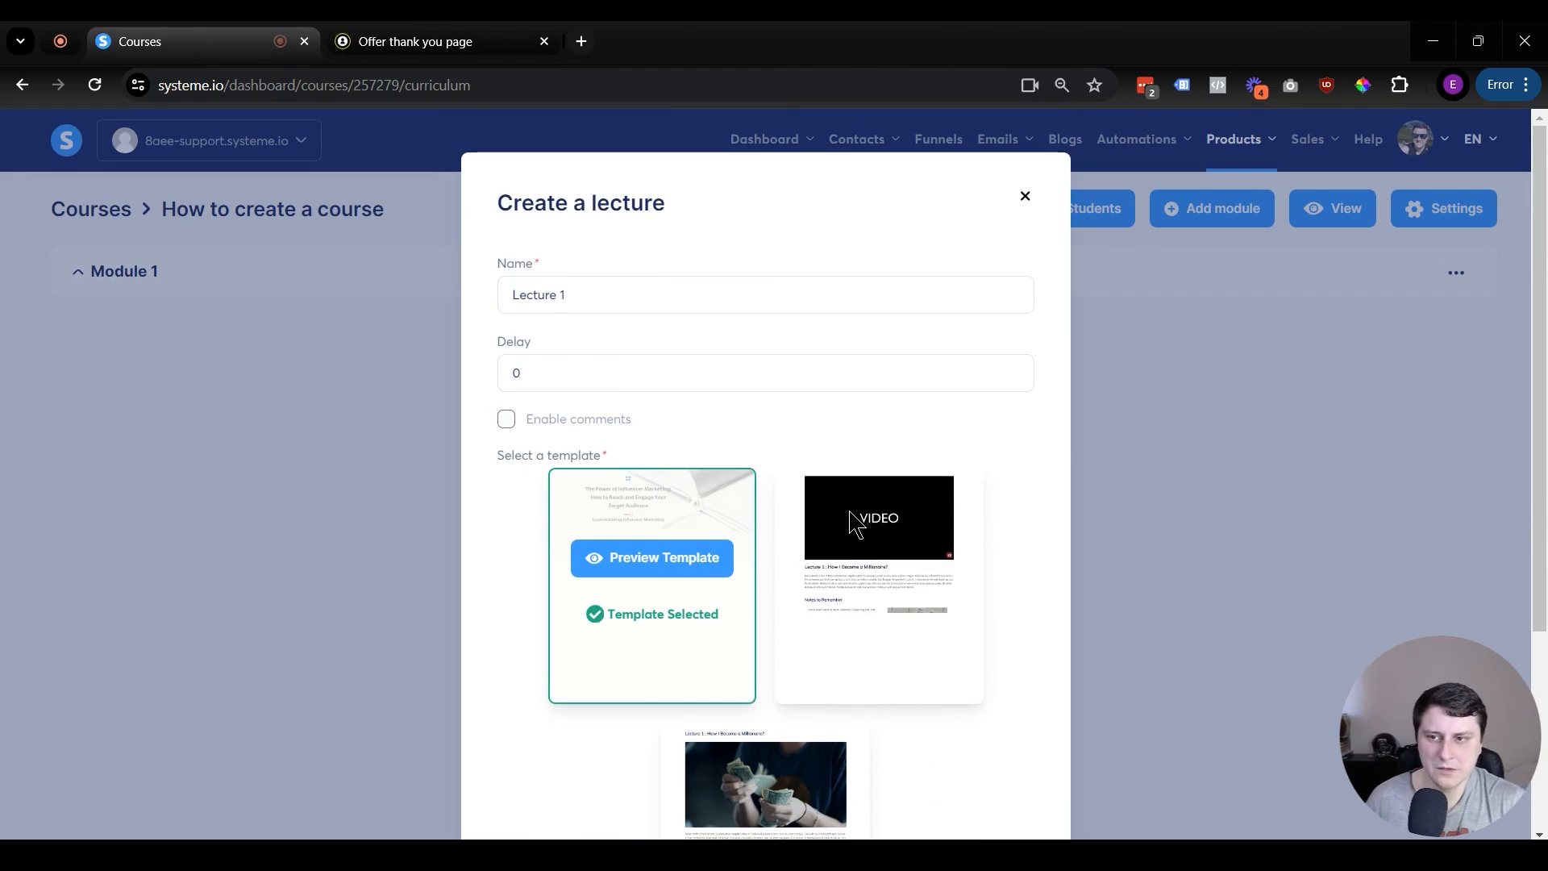
scroll(675, 304, down, 3)
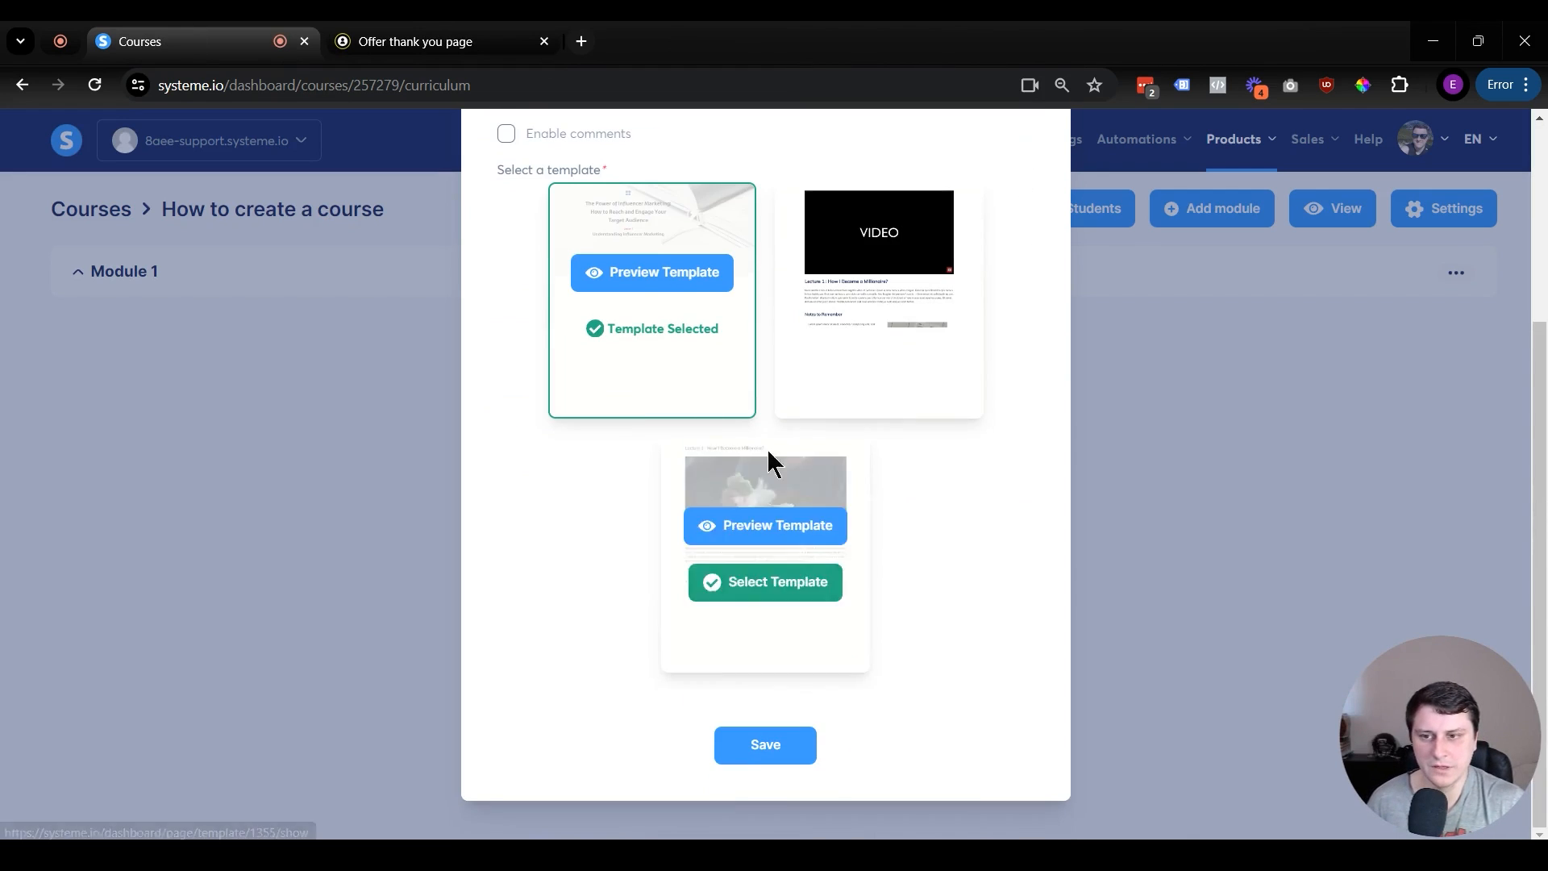
scroll(674, 304, up, 2)
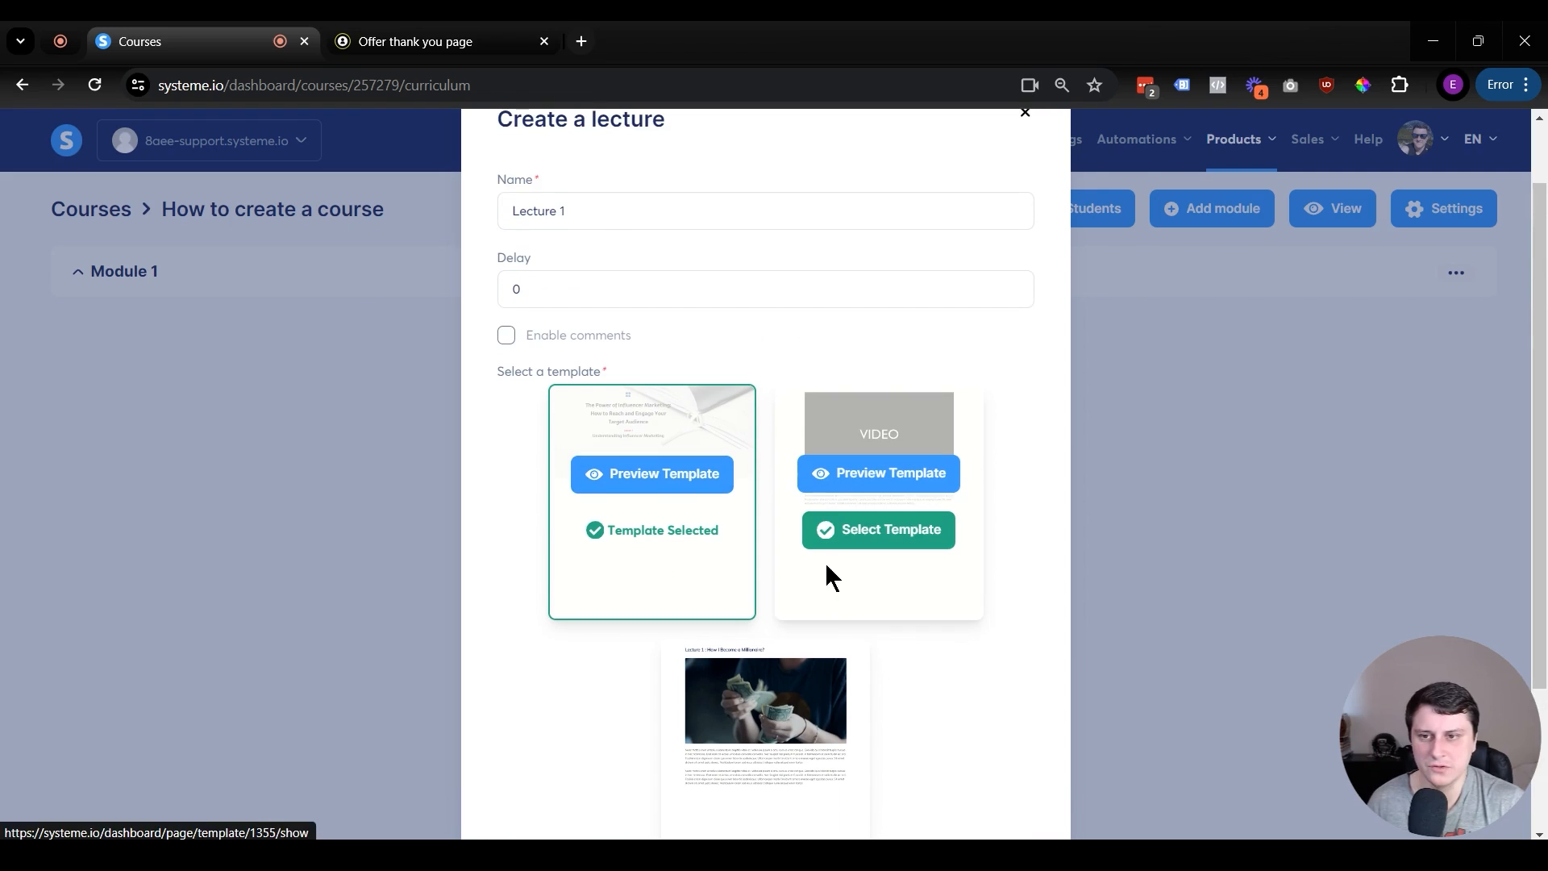
scroll(641, 452, down, 3)
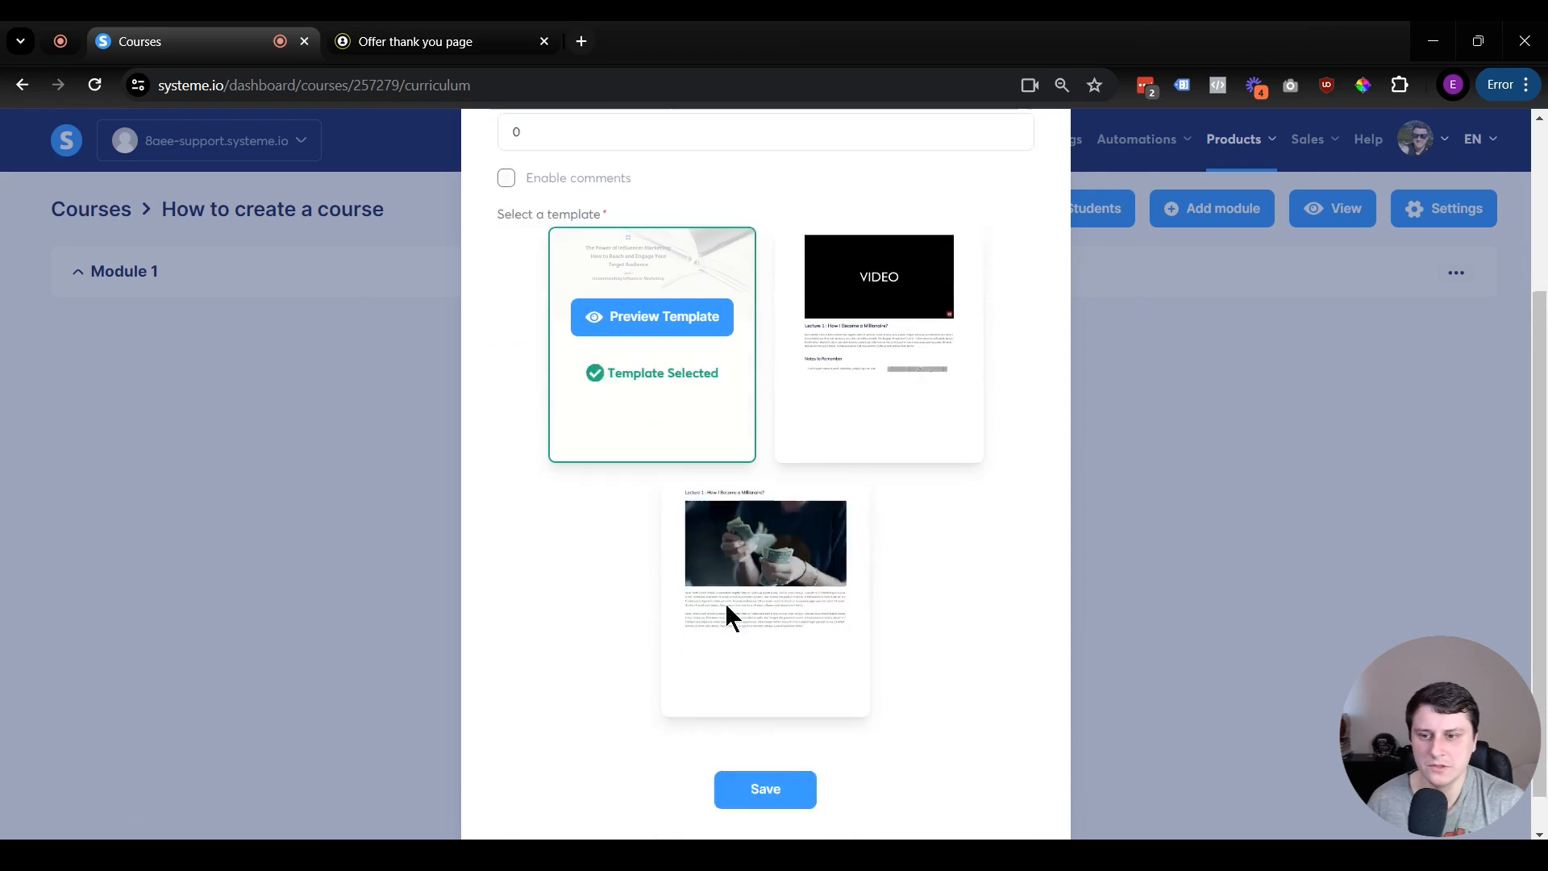
click(773, 743)
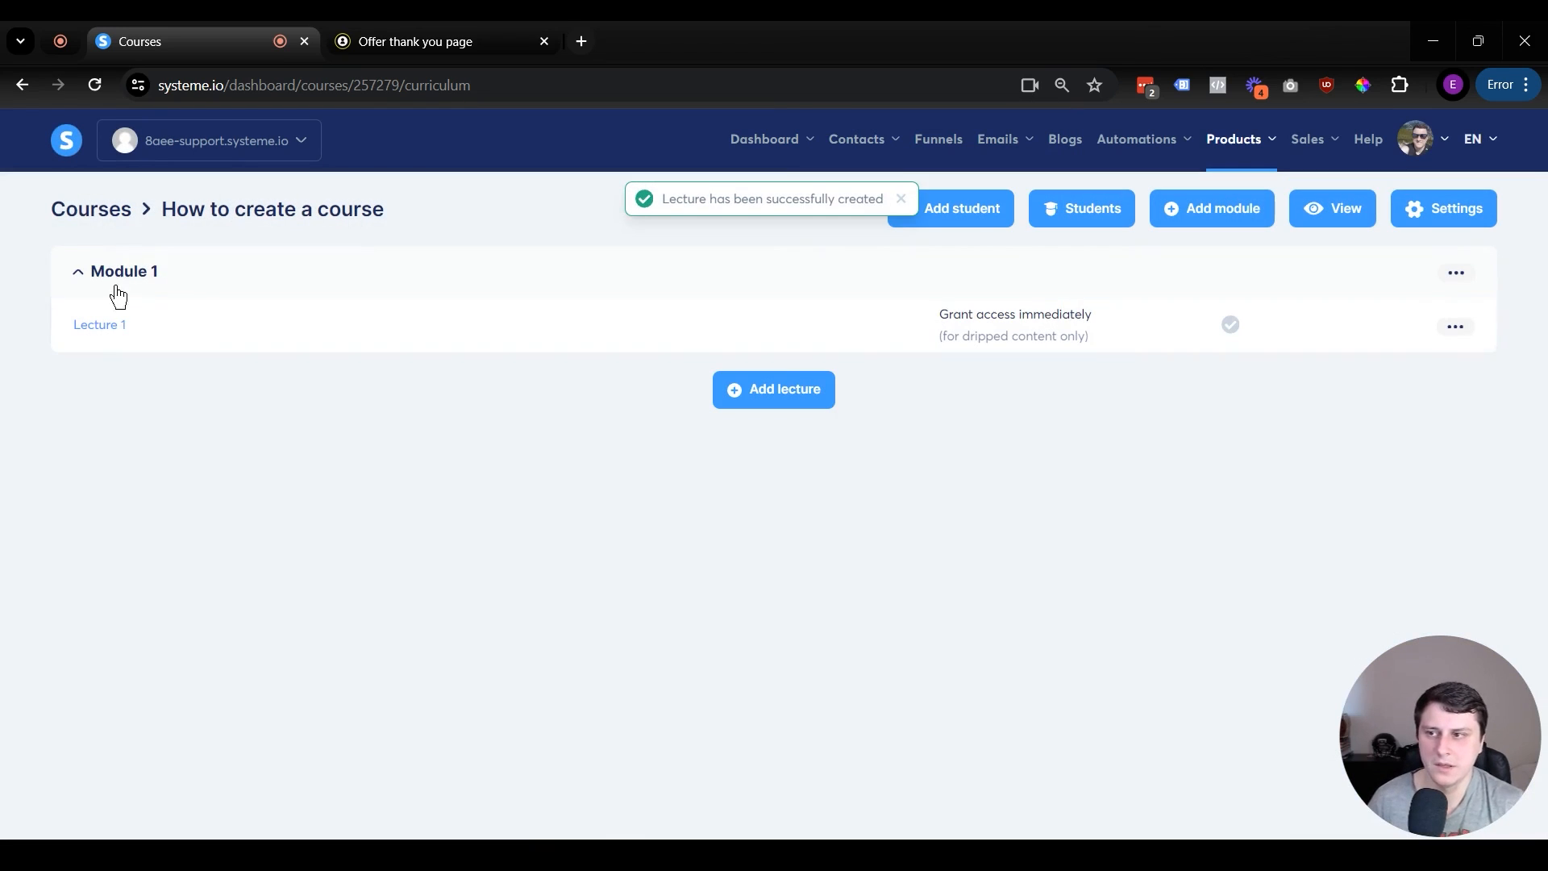
Step: Open Lecture 1 in the page editor and look over its header and video sections
click(104, 326)
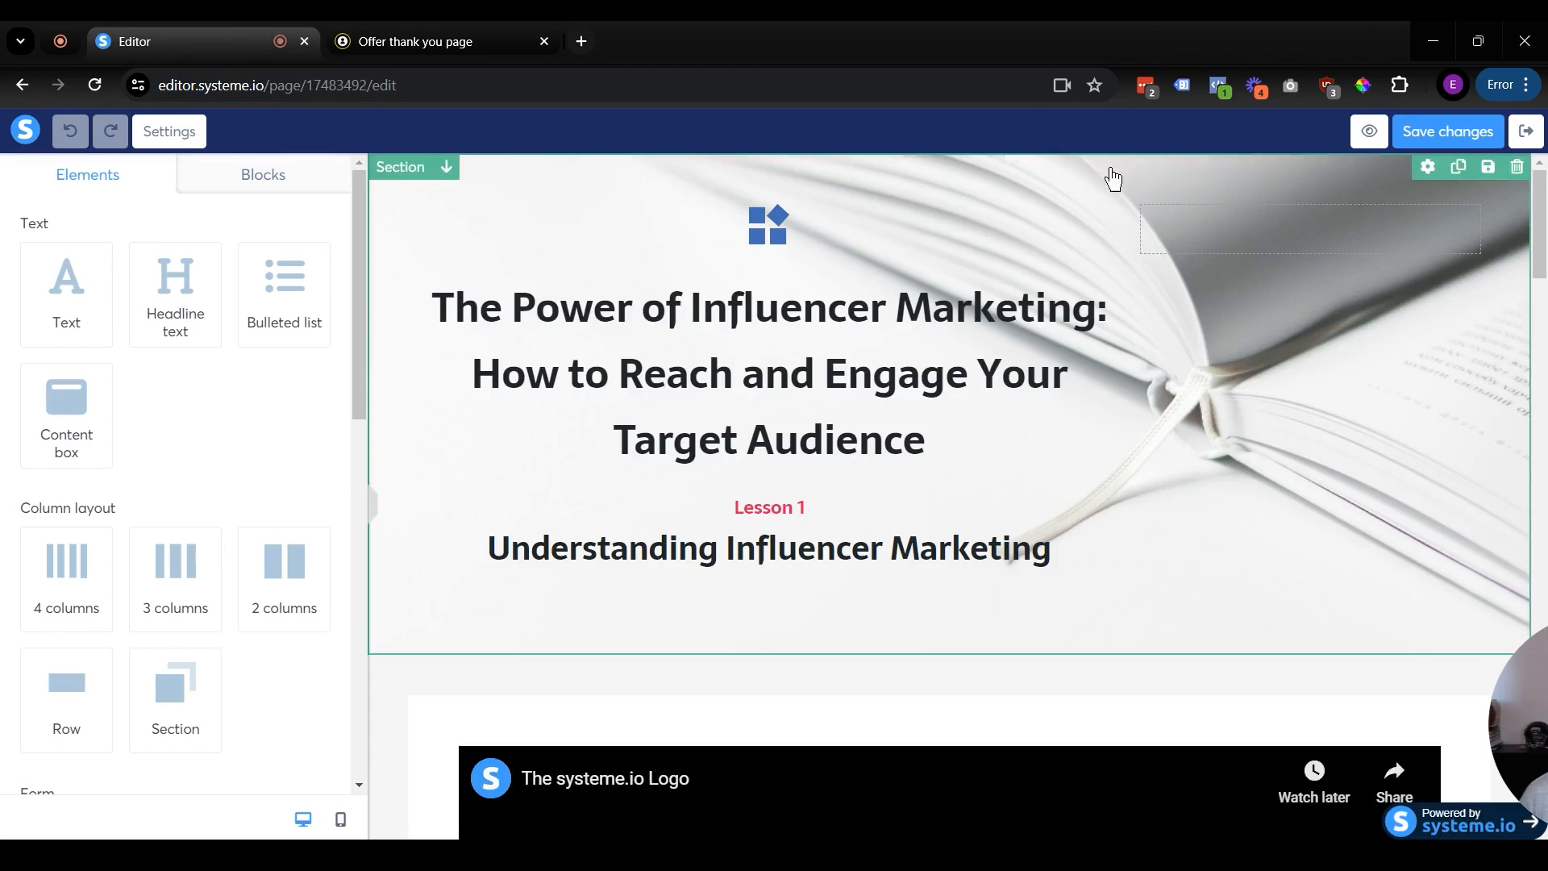
scroll(953, 366, down, 10)
scroll(888, 352, up, 10)
scroll(823, 353, down, 3)
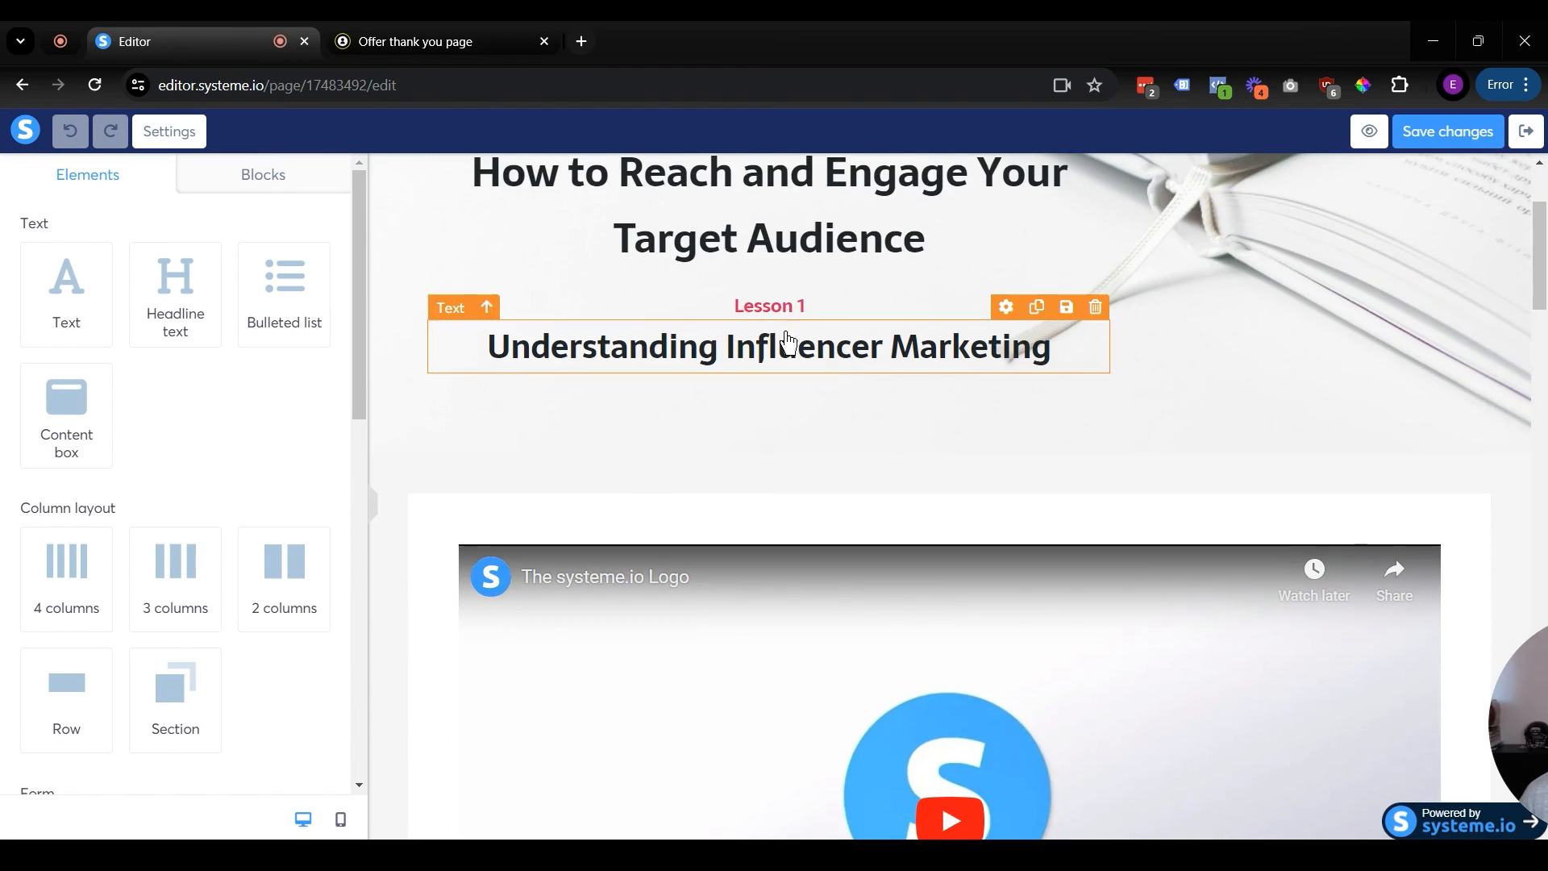
Step: Delete the "Lesson 1" text and move the "Understanding Influencer Marketing" heading directly above the video
click(1094, 279)
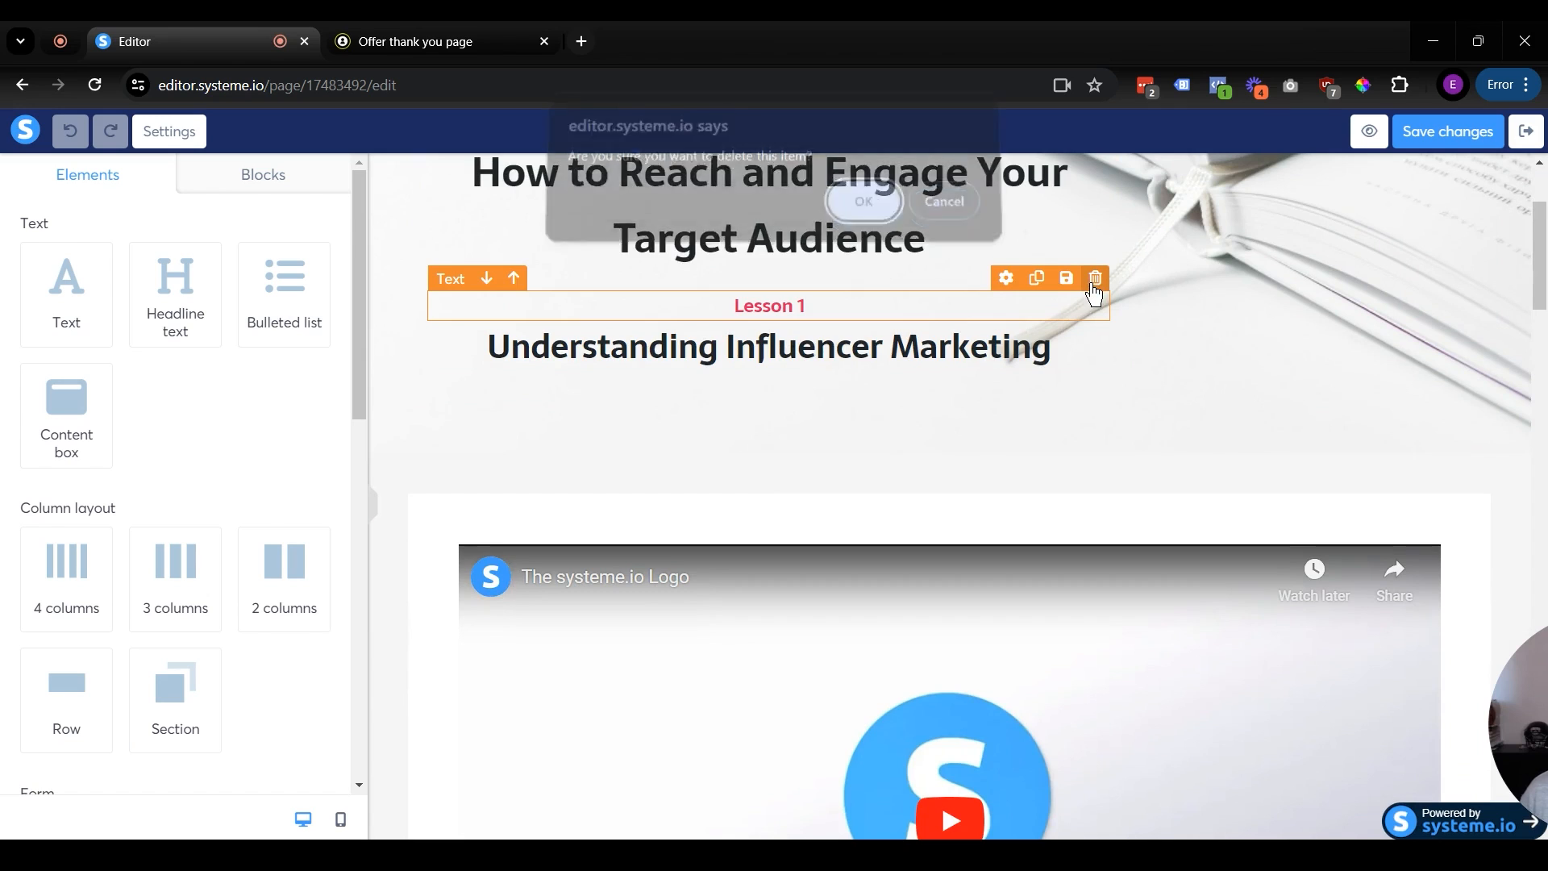
key(Return)
drag(874, 301, 936, 525)
Step: Delete the large "The Power of Influencer Marketing" headline and the remaining column layout with the logo from the header section
scroll(935, 525, up, 3)
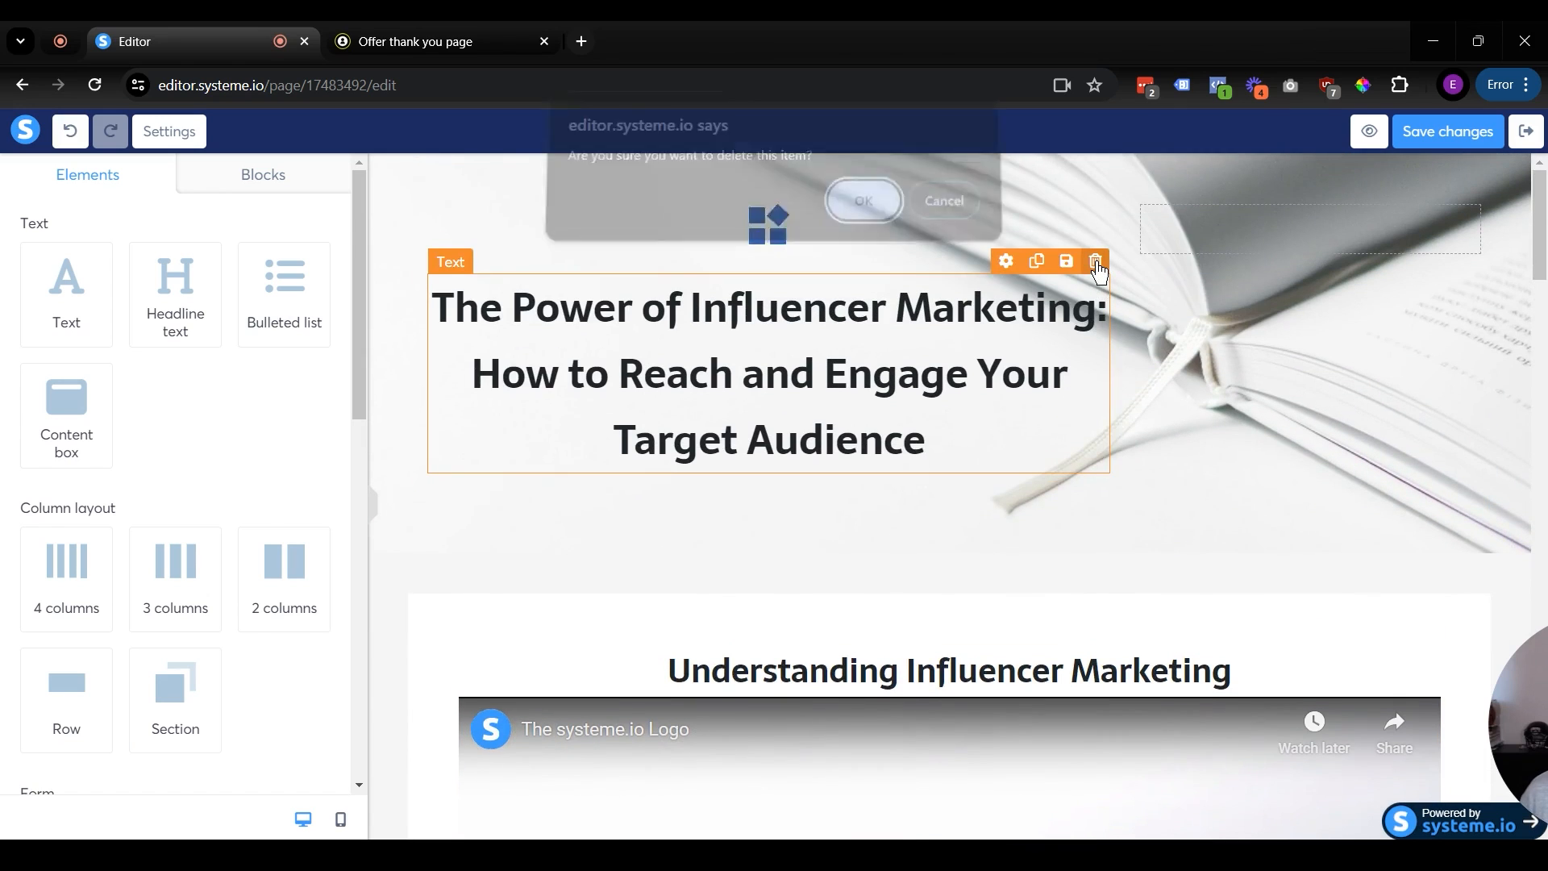
click(1095, 262)
key(Return)
click(1475, 207)
key(Return)
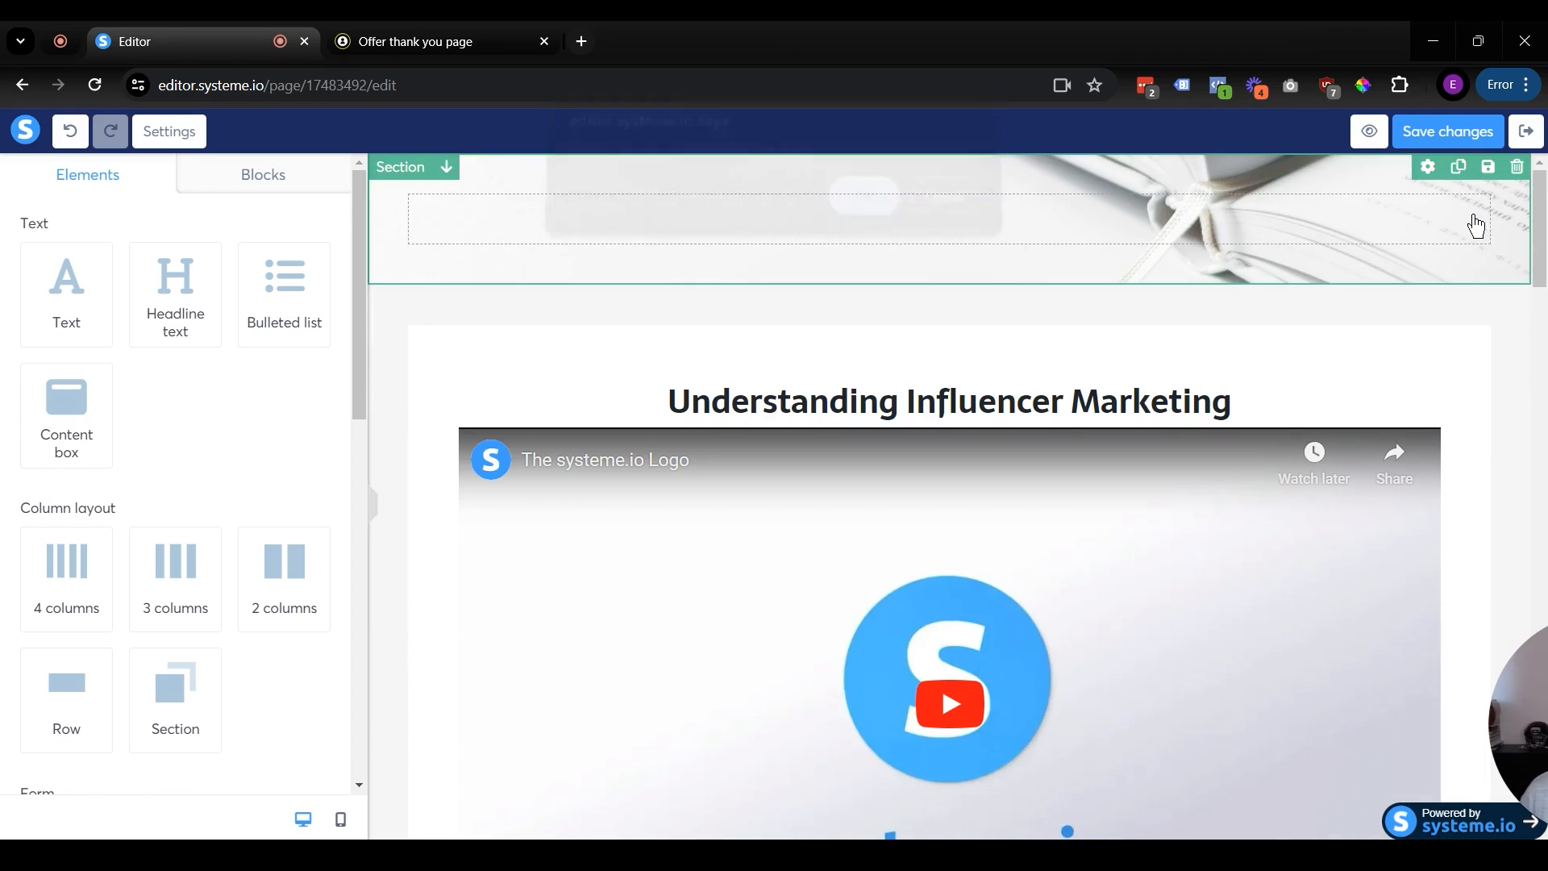
Step: Replace the heading text above the video with "Title"
double_click(1096, 416)
key(ctrl+a)
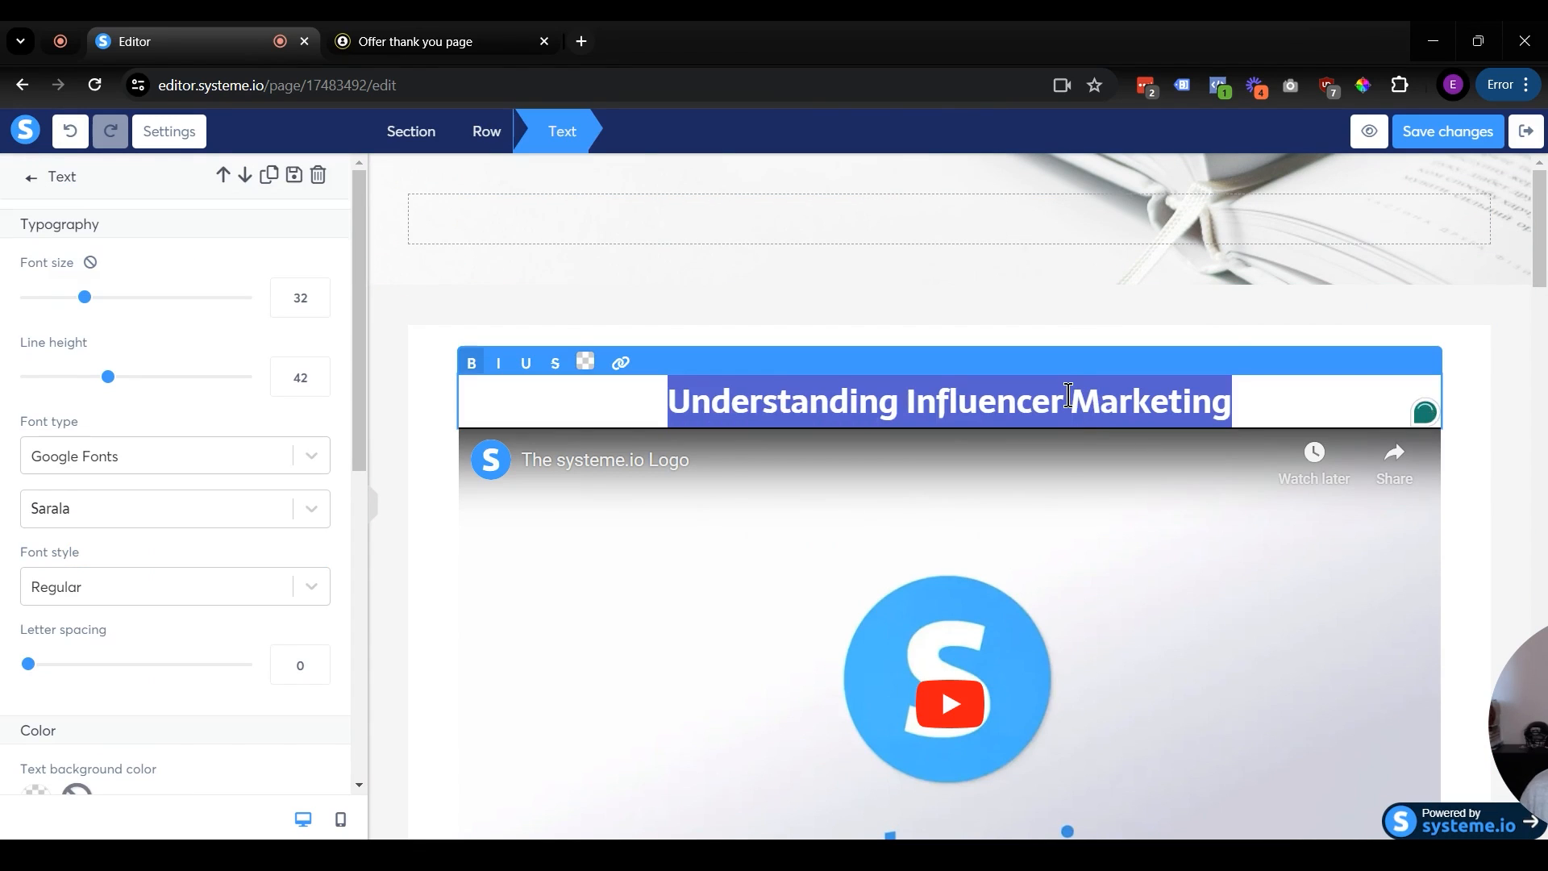
text(Tit)
click(1048, 714)
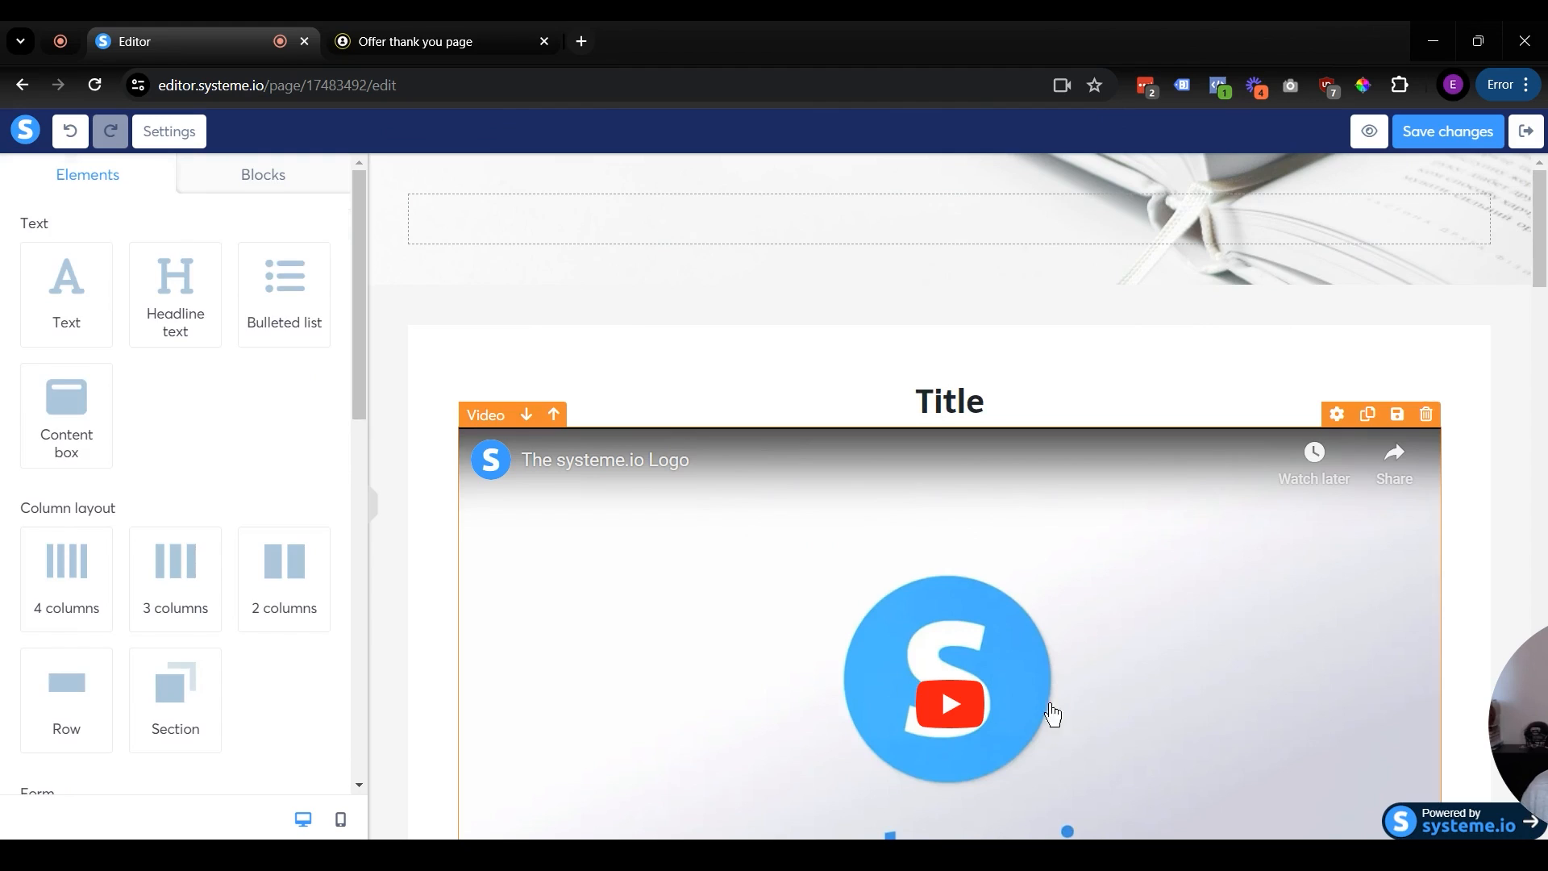
Step: Open the lecture video's settings and highlight part of its direct-link URL
click(1033, 684)
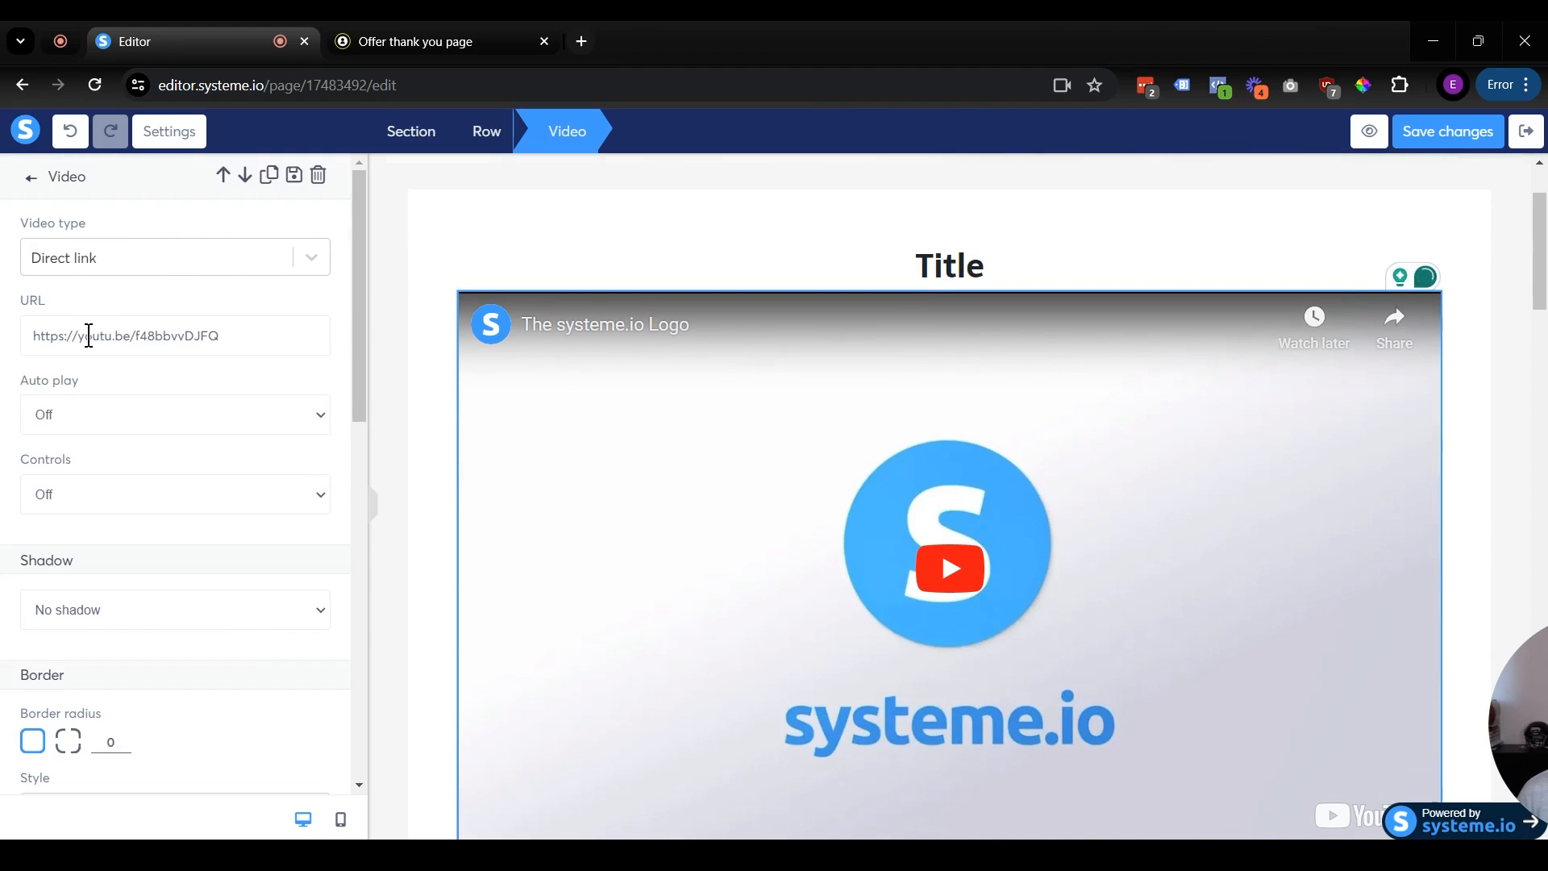
drag(89, 337, 187, 339)
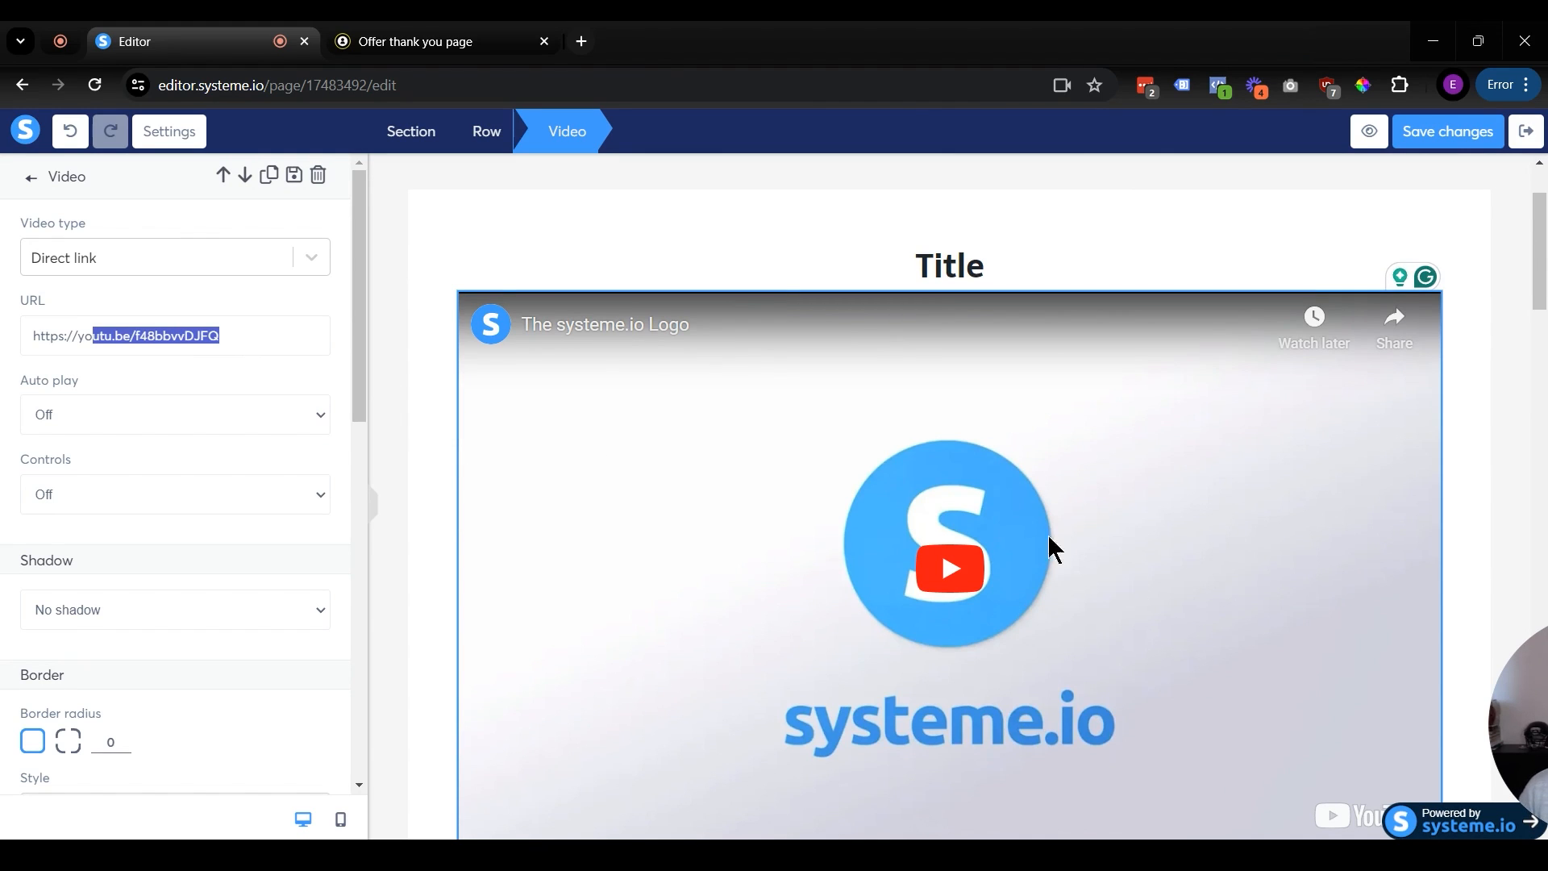
drag(1527, 728, 1439, 271)
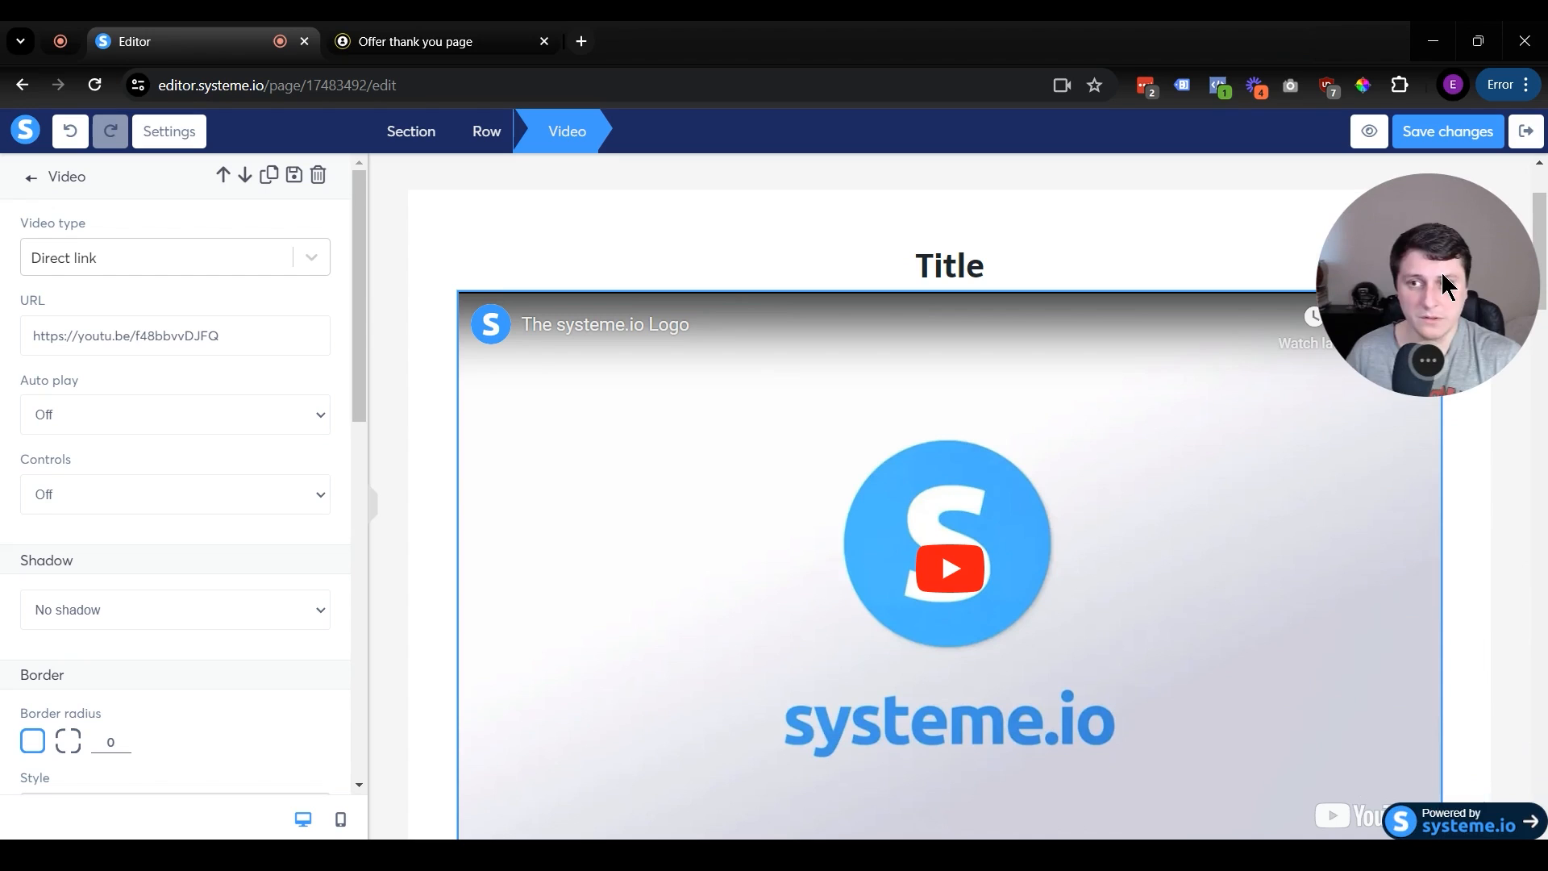
Step: Try the Custom embed video type for the lecture video and switch it to Upload file
click(70, 258)
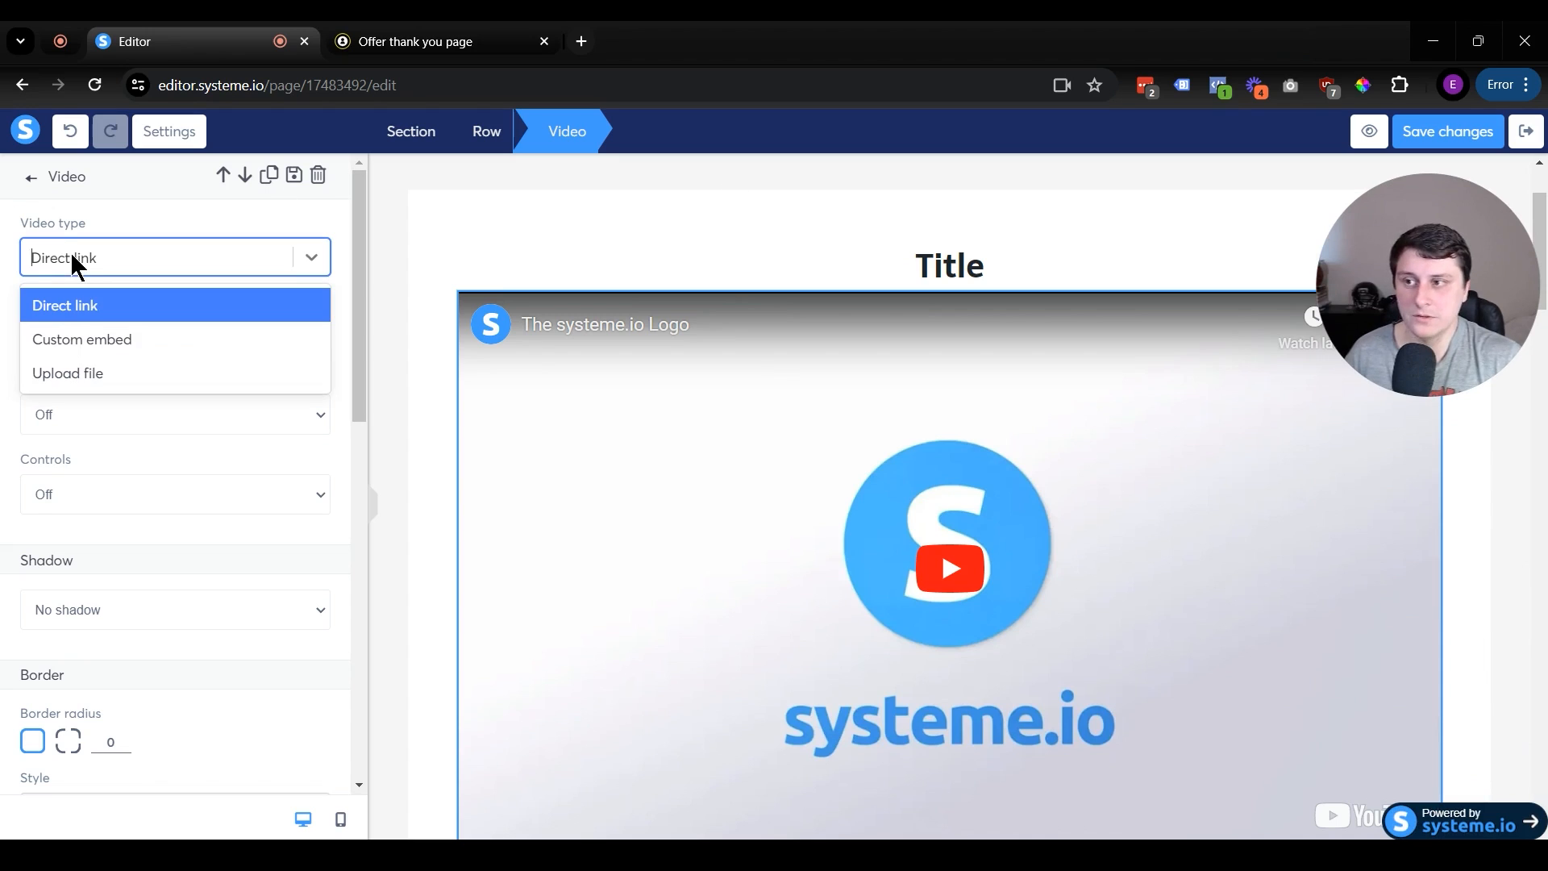
click(76, 338)
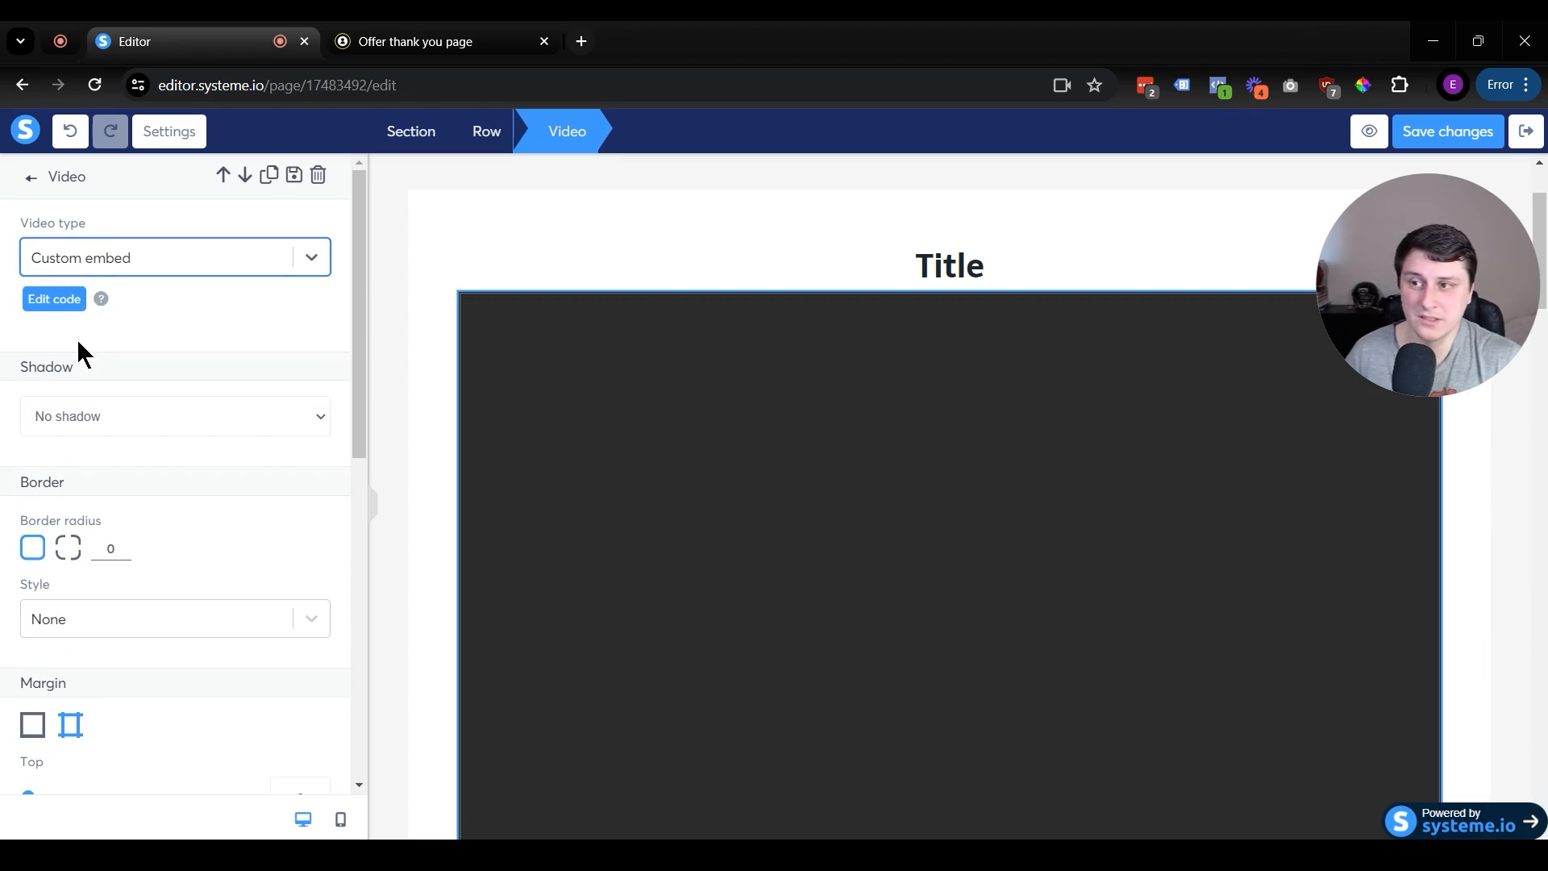
click(97, 263)
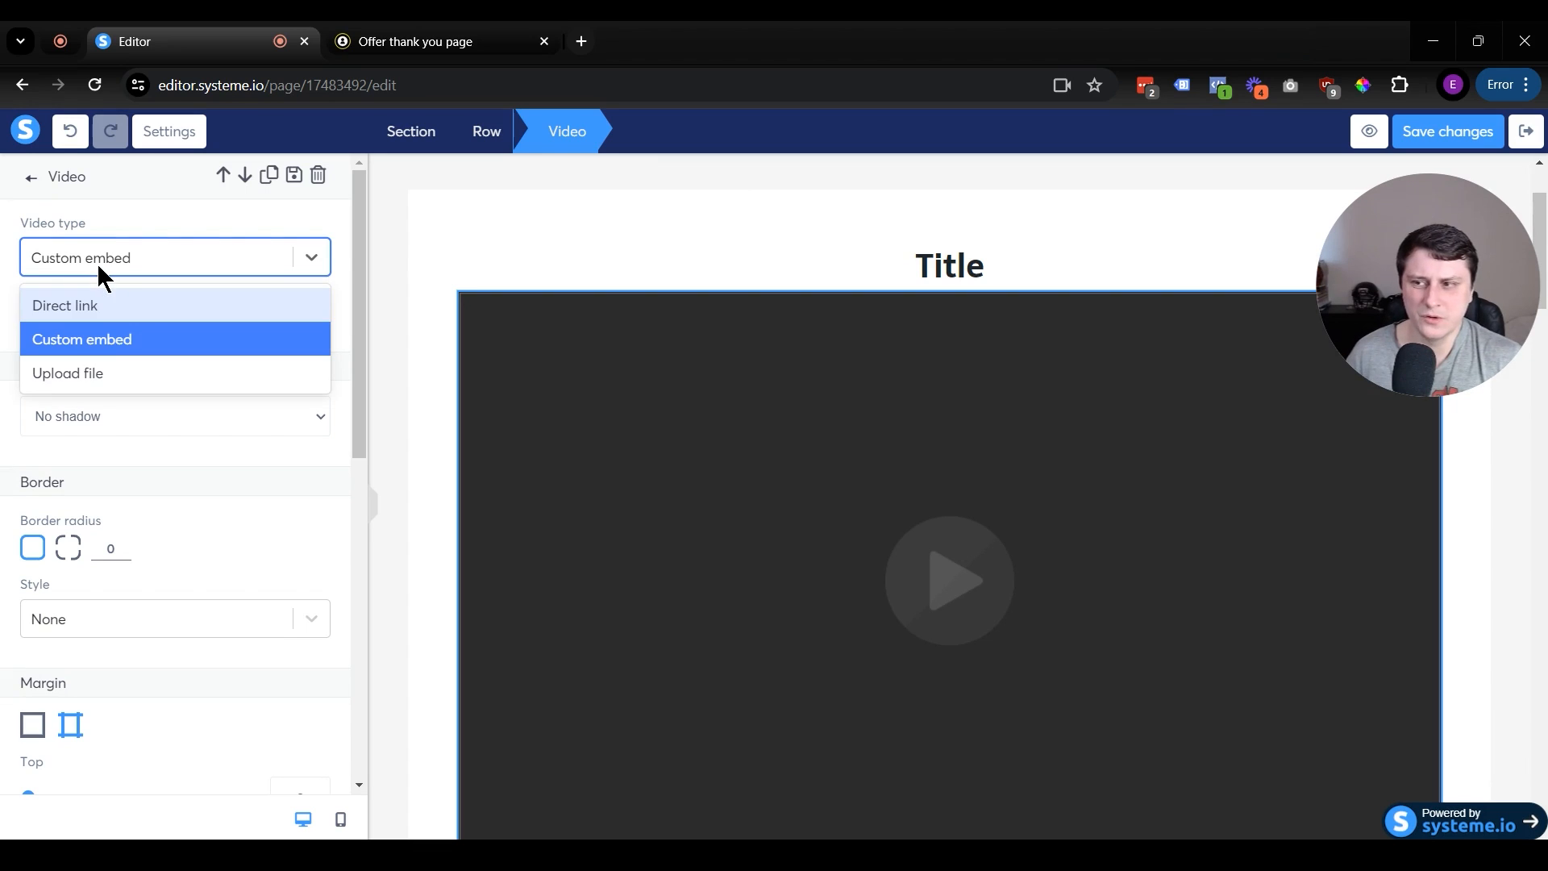
click(91, 372)
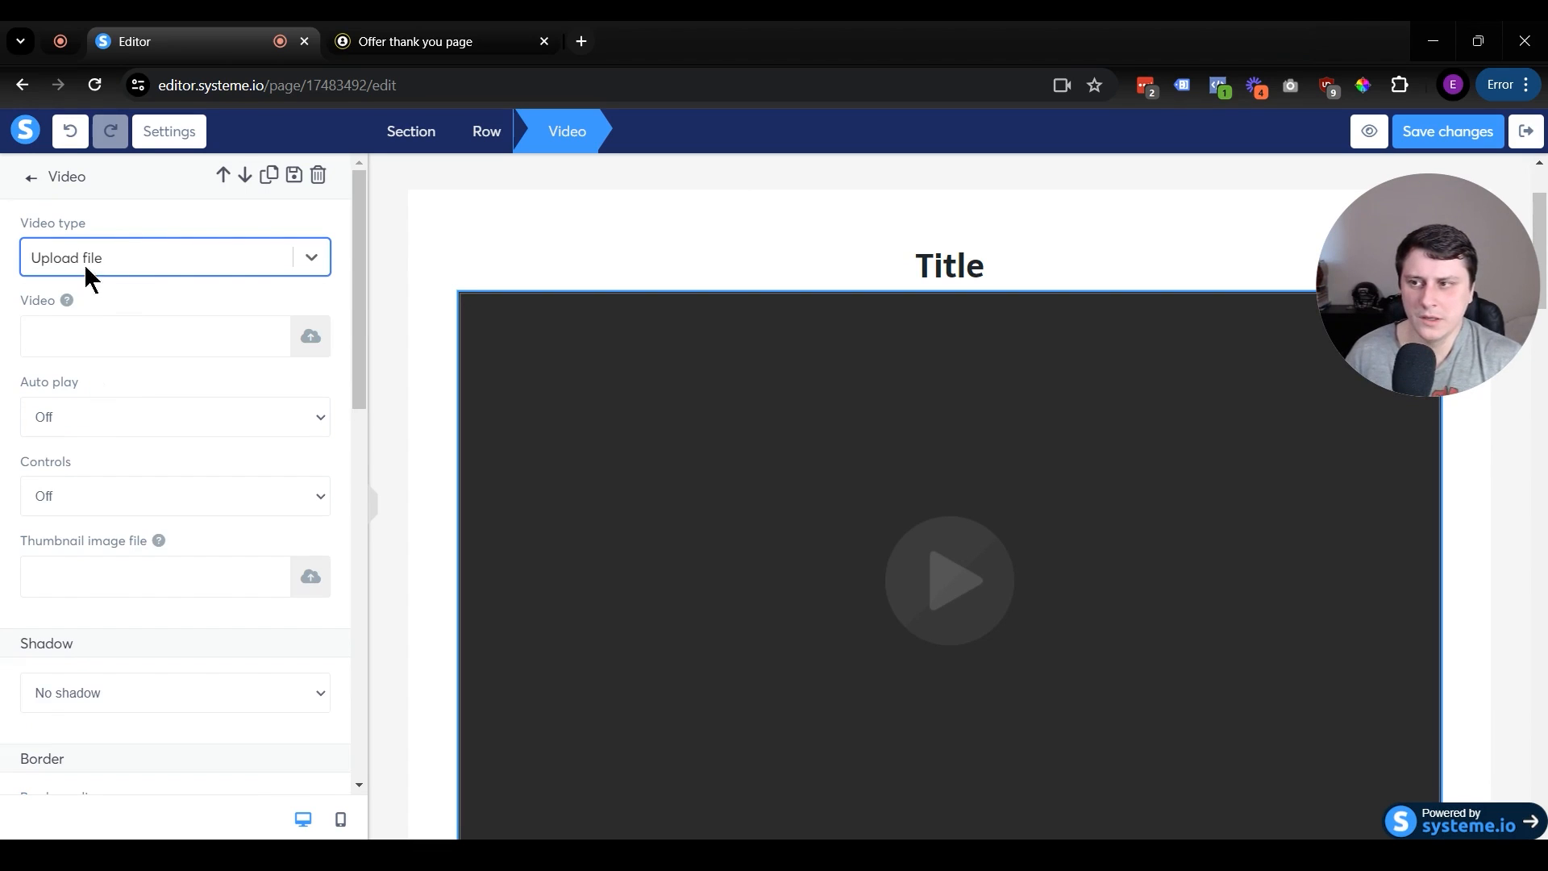
Step: Set the lecture video's type to Upload file and check its video upload dialog without choosing a file
click(927, 633)
click(815, 491)
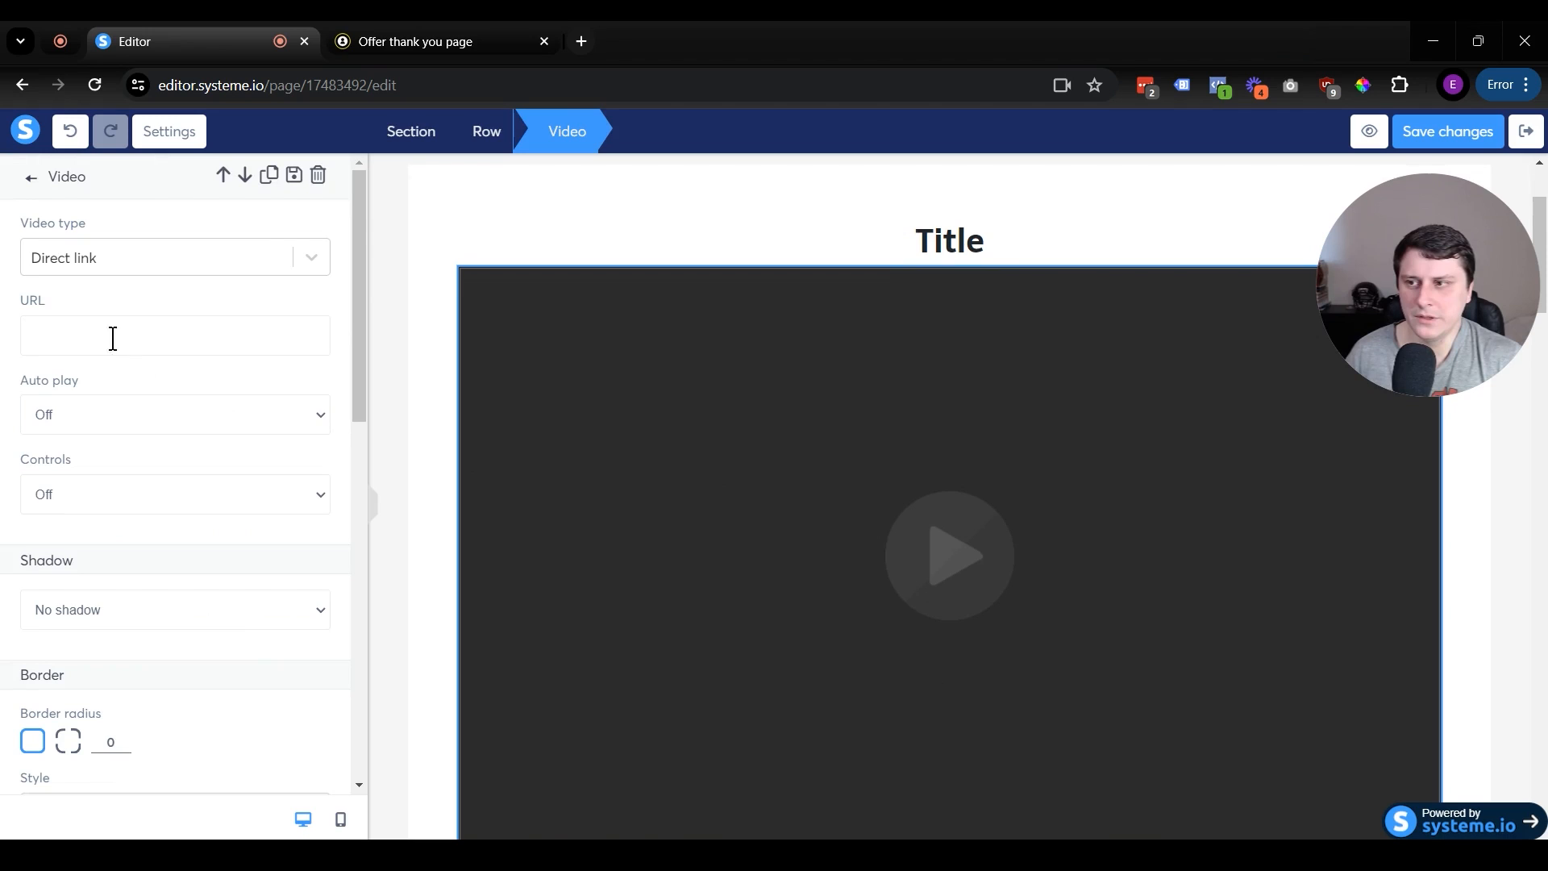
click(102, 259)
click(86, 384)
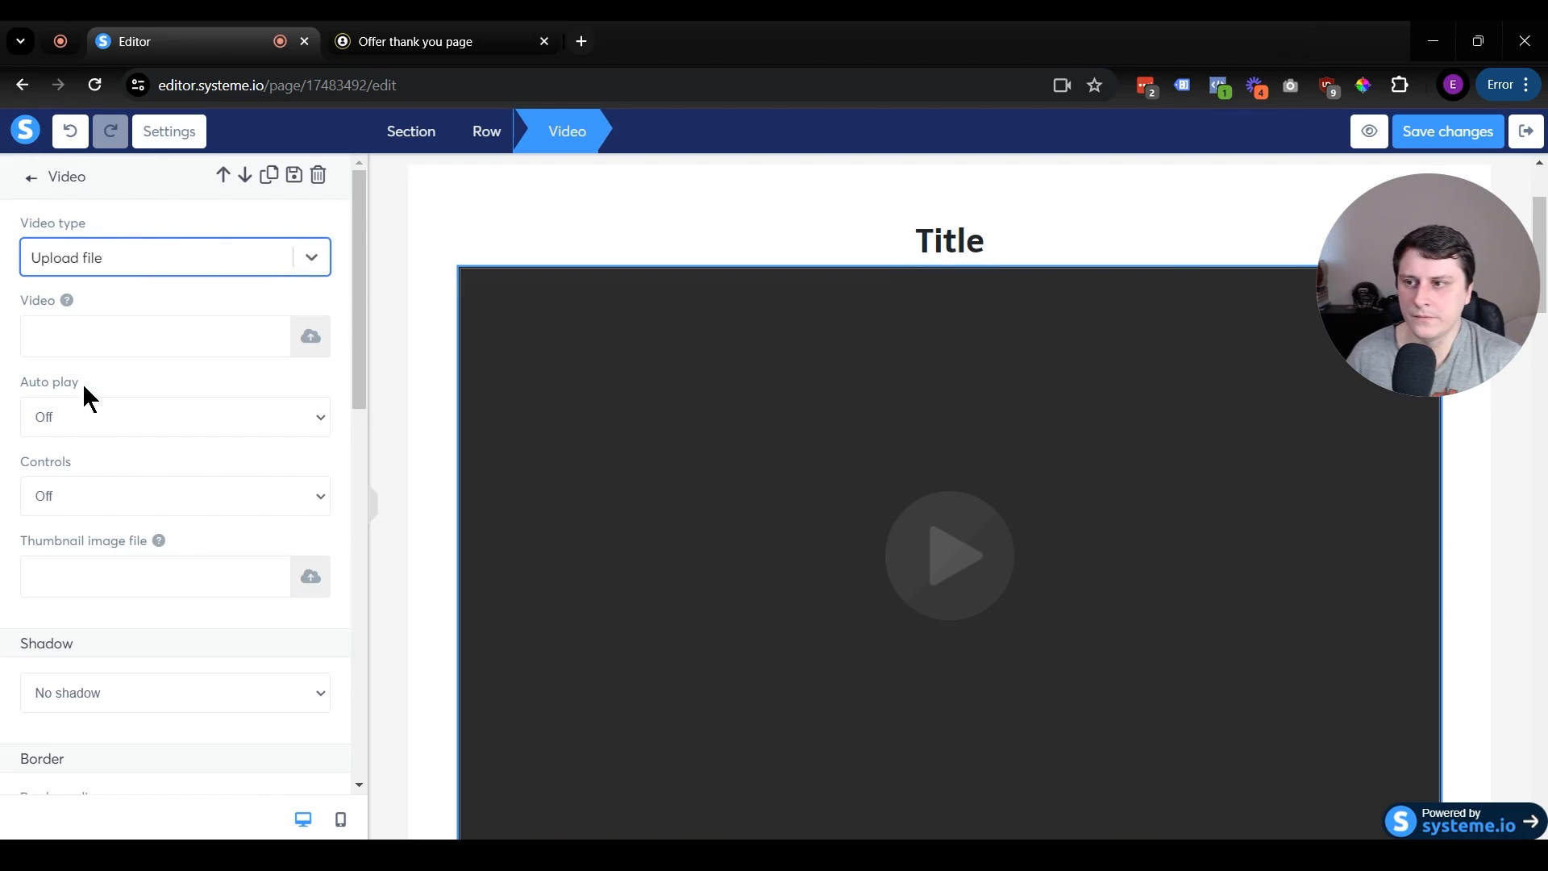
click(309, 339)
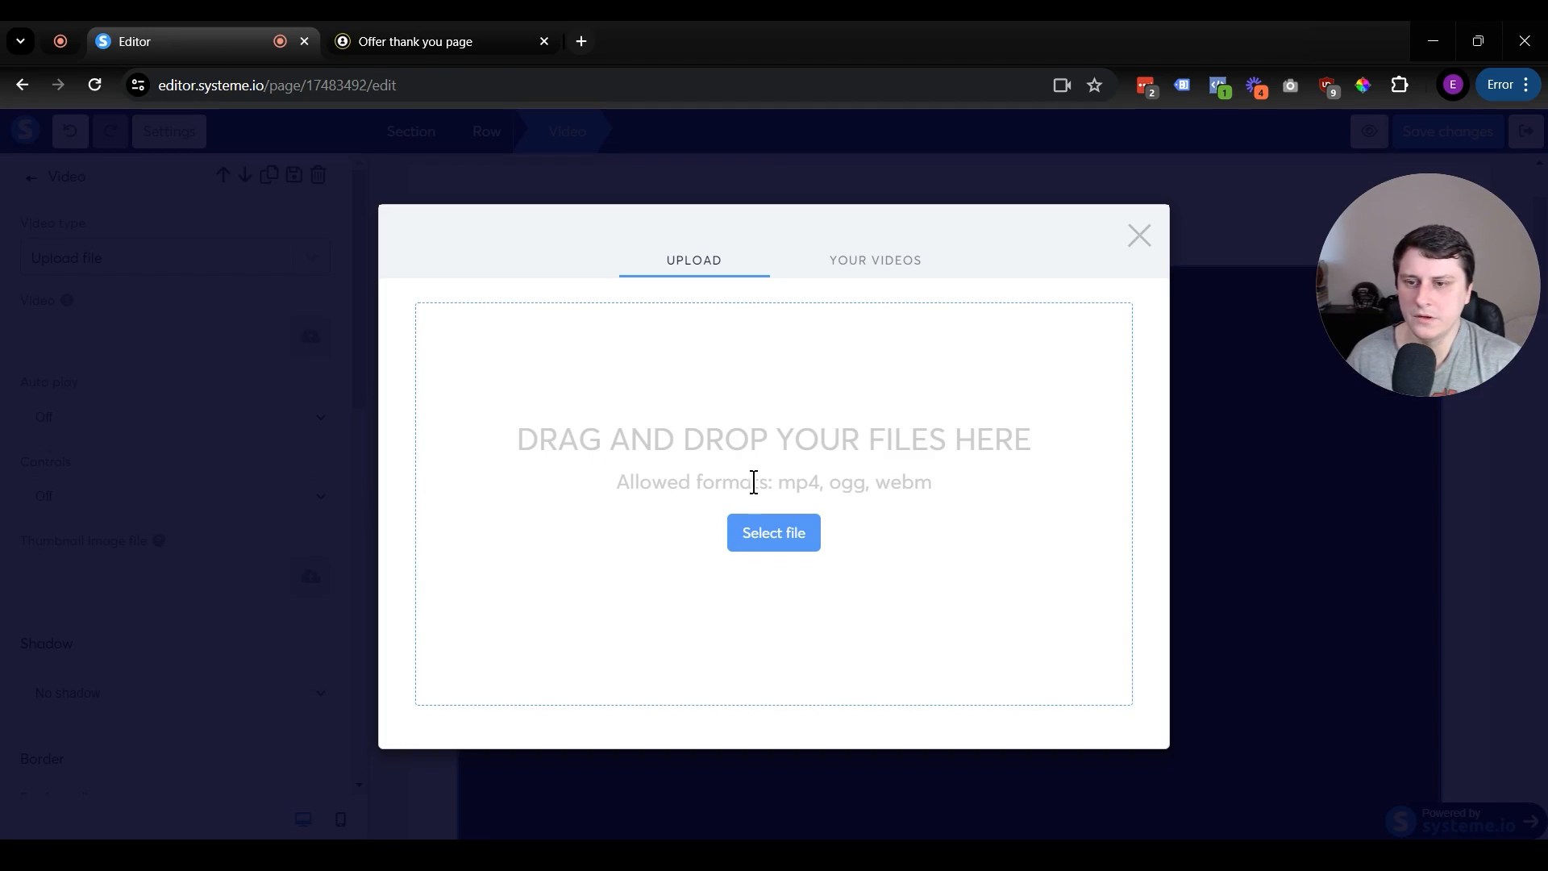
click(1143, 237)
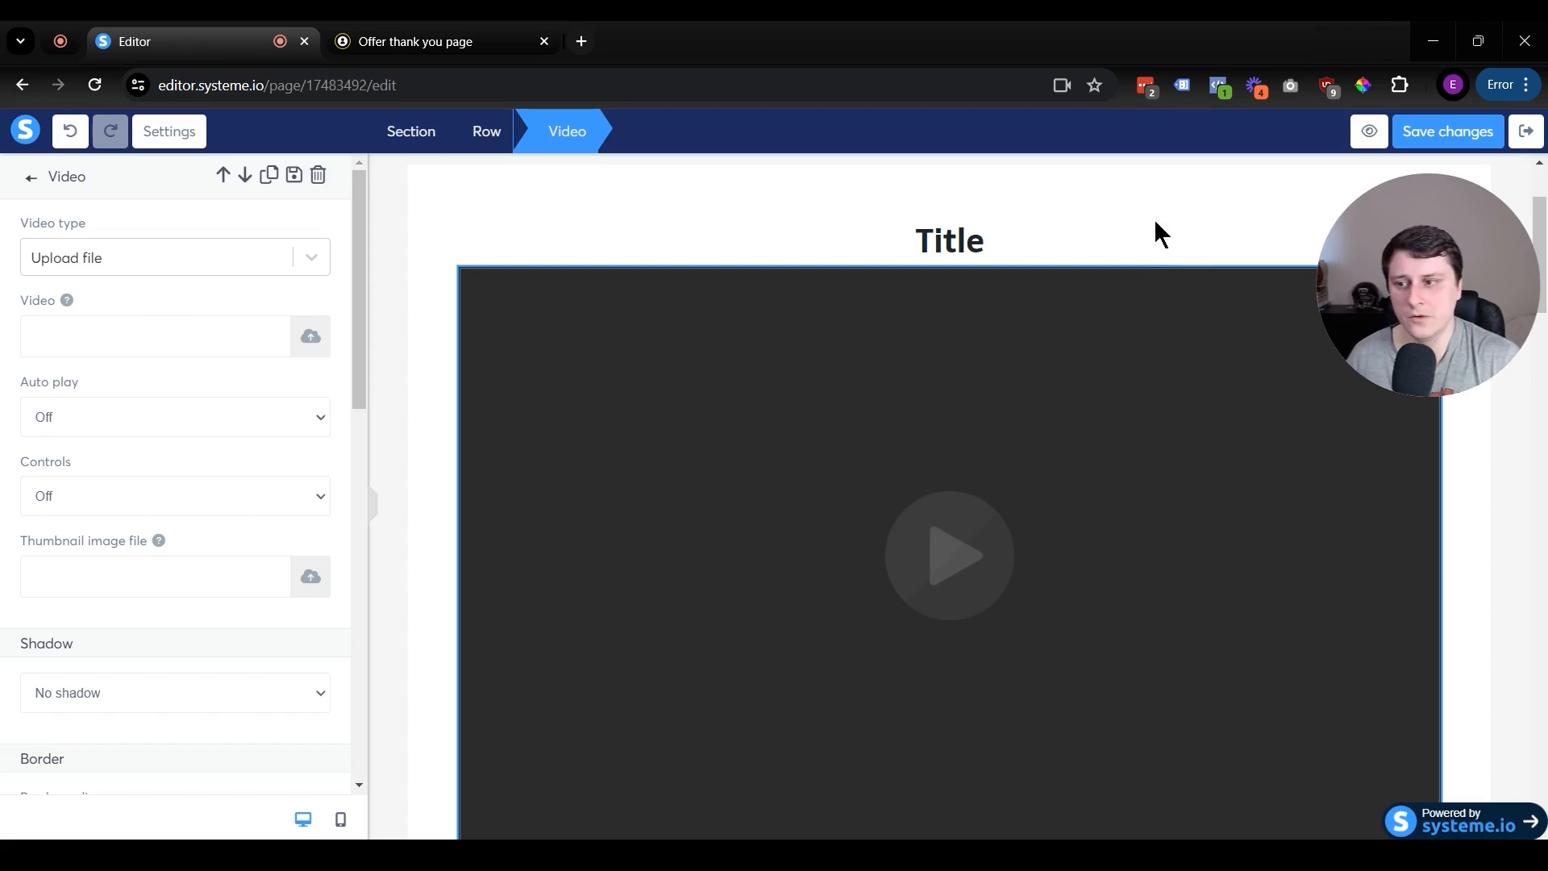
click(433, 478)
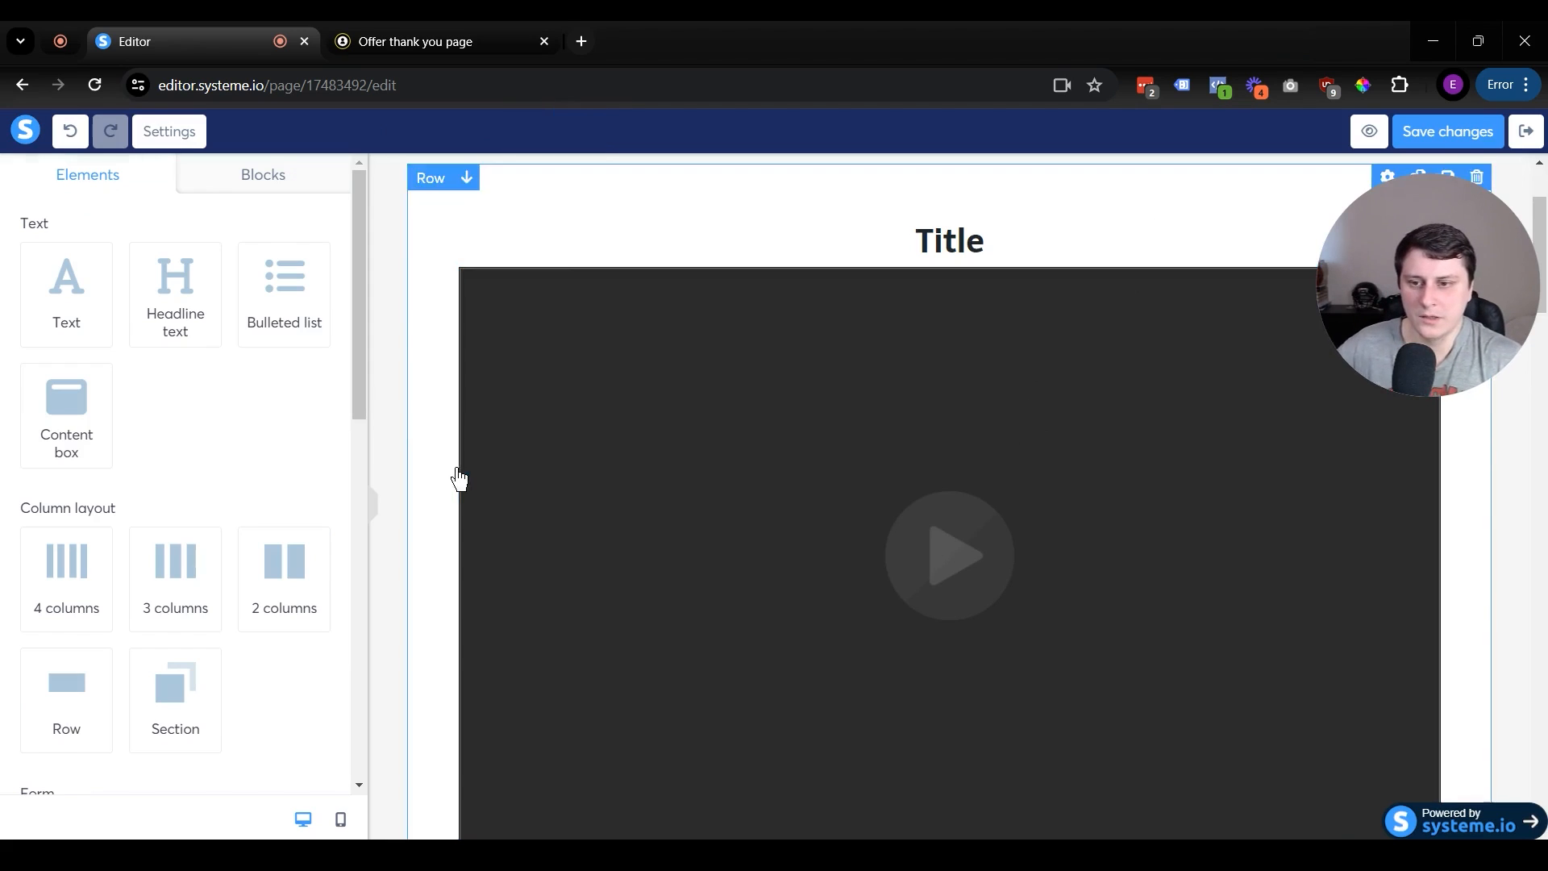
Step: Insert a button above the "Crafting a message that resonates with your target audience" bullet point
scroll(459, 476, down, 10)
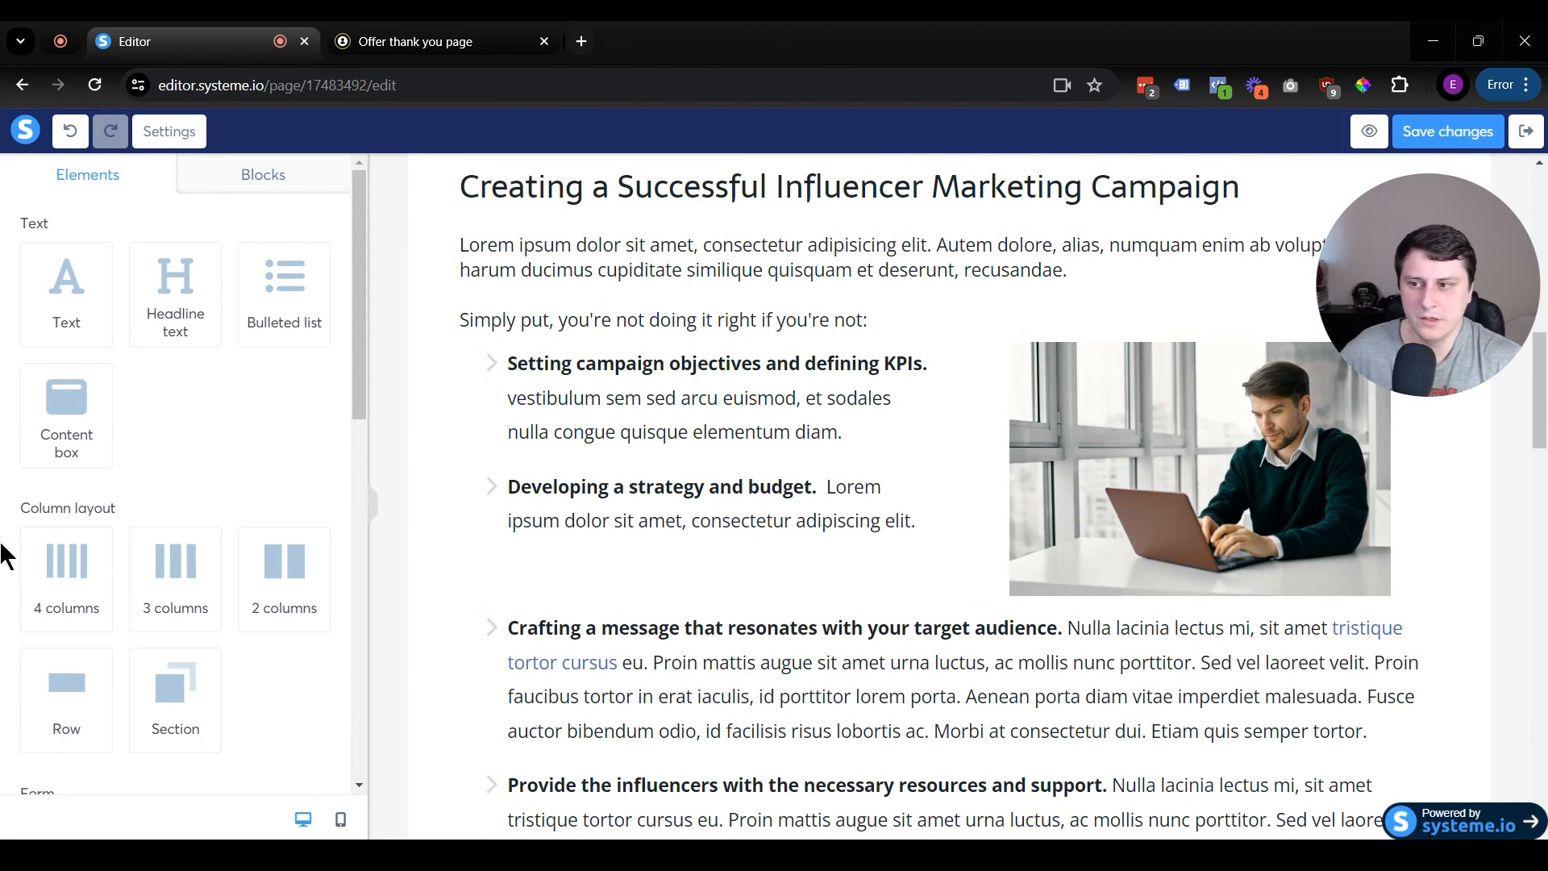
scroll(180, 637, down, 8)
drag(360, 497, 360, 373)
drag(67, 439, 844, 574)
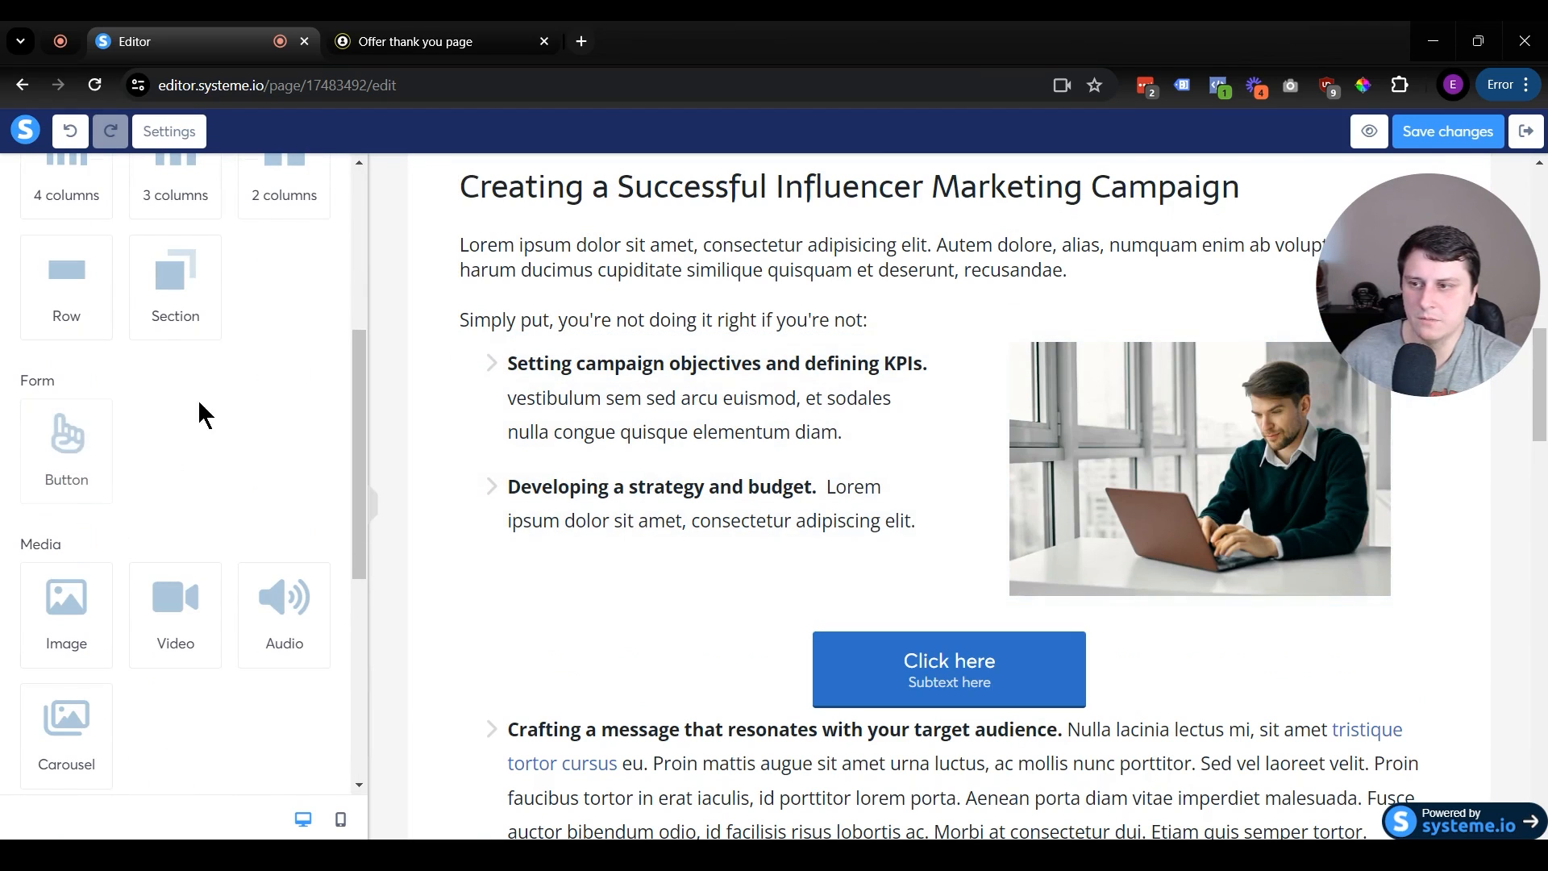
Step: Add a new section between the header image and the "Title" heading, containing a four-column layout
scroll(185, 419, up, 4)
drag(182, 576, 769, 211)
scroll(772, 330, up, 10)
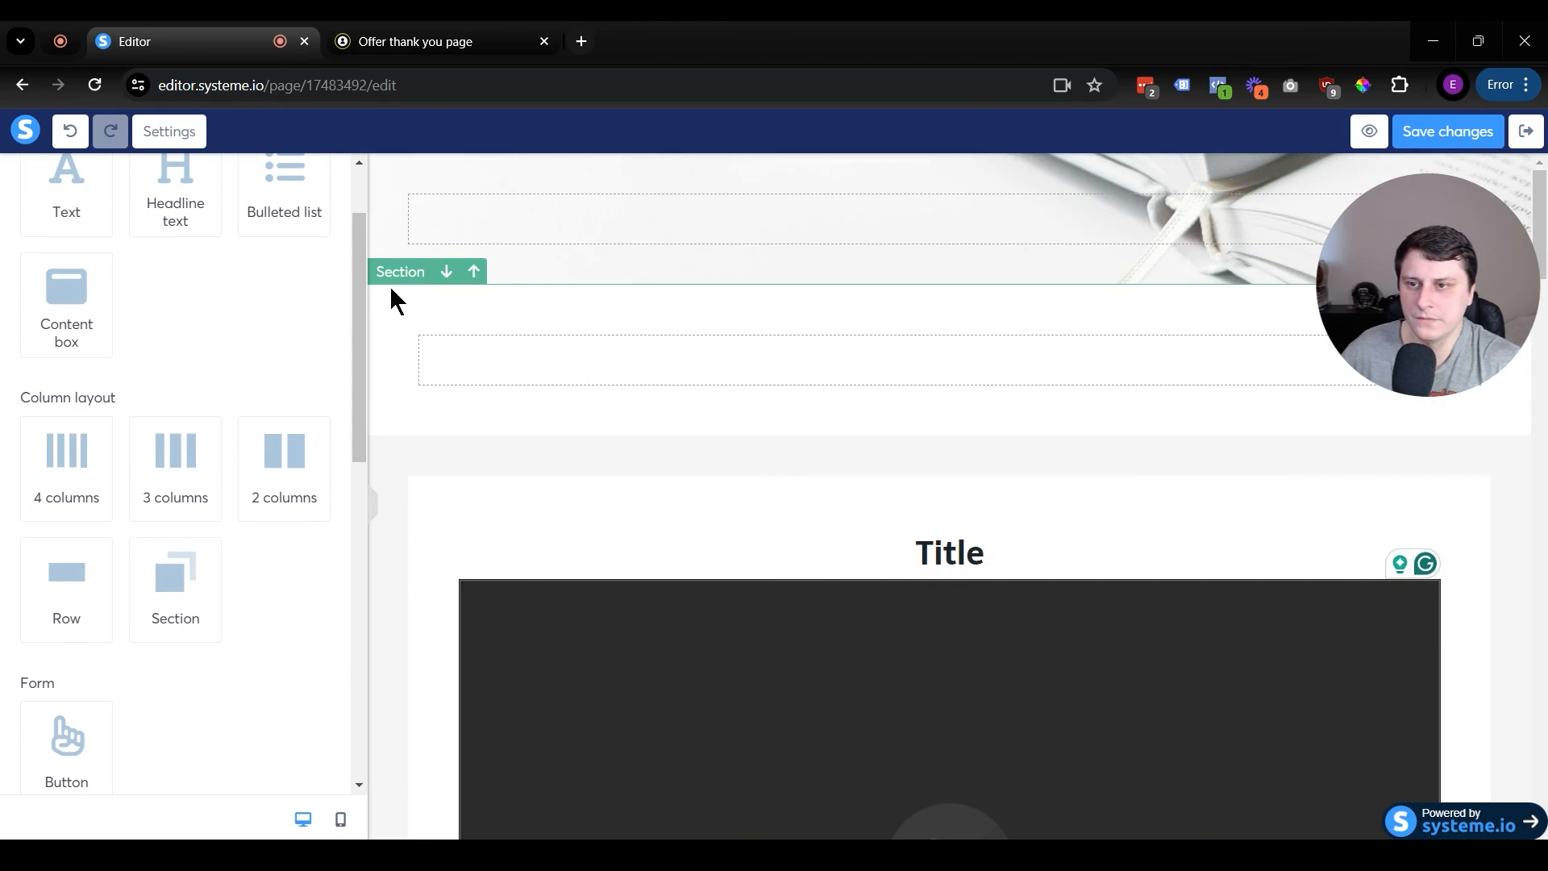
drag(66, 451, 967, 395)
Step: Fill the first three columns of the new section with a text, a headline and a content box element
scroll(48, 315, up, 2)
drag(48, 294, 524, 363)
drag(183, 287, 806, 363)
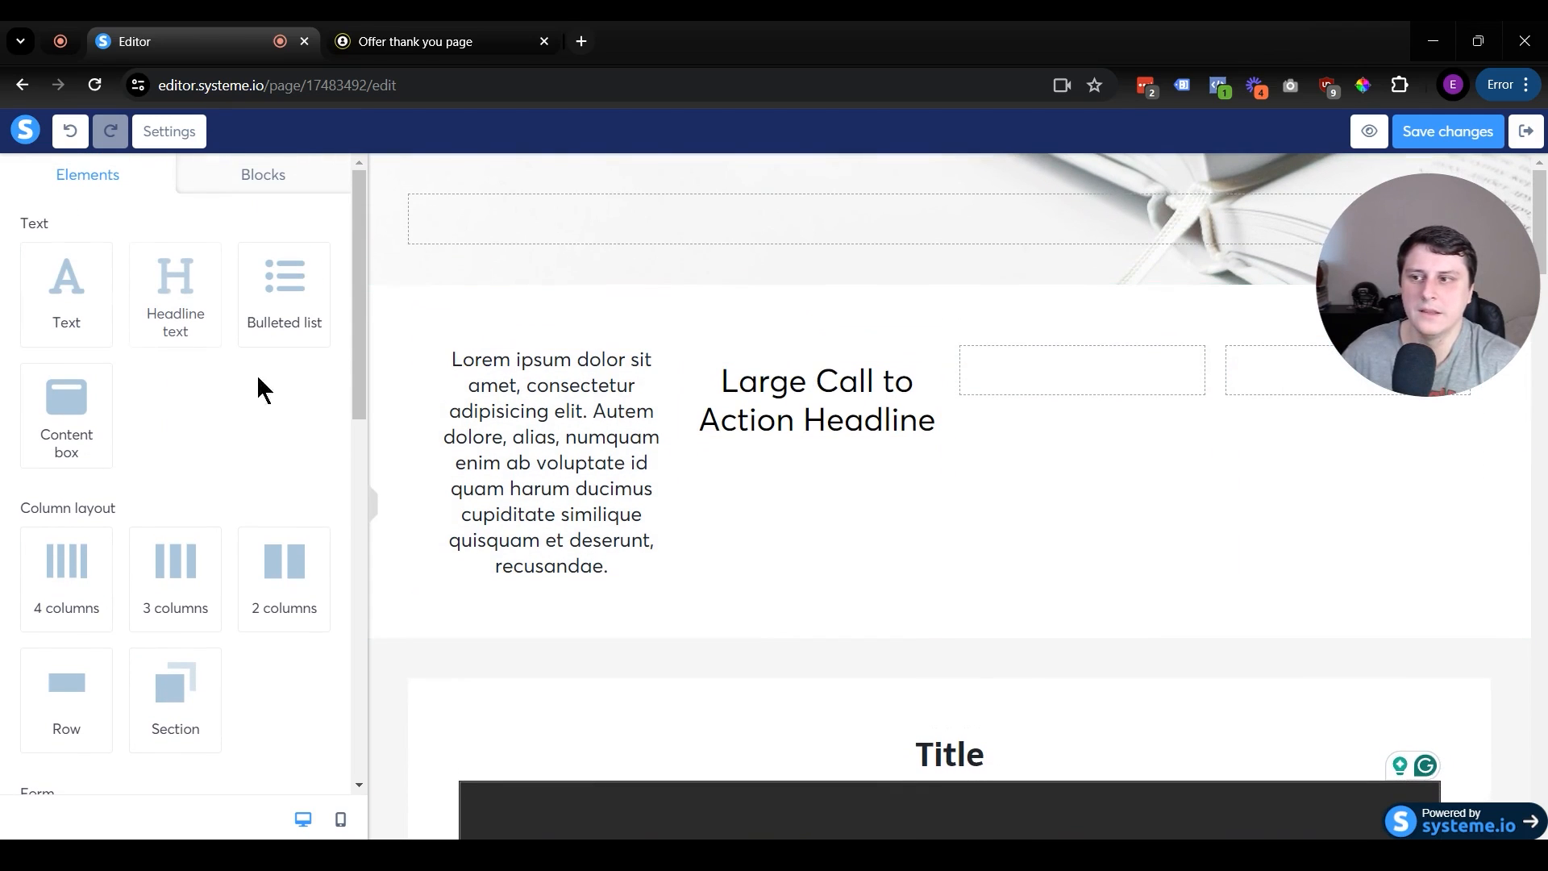
drag(48, 426, 1092, 403)
Step: Replace the "Large Call to Action Headline" text in the second column with "ssdsd"
click(788, 432)
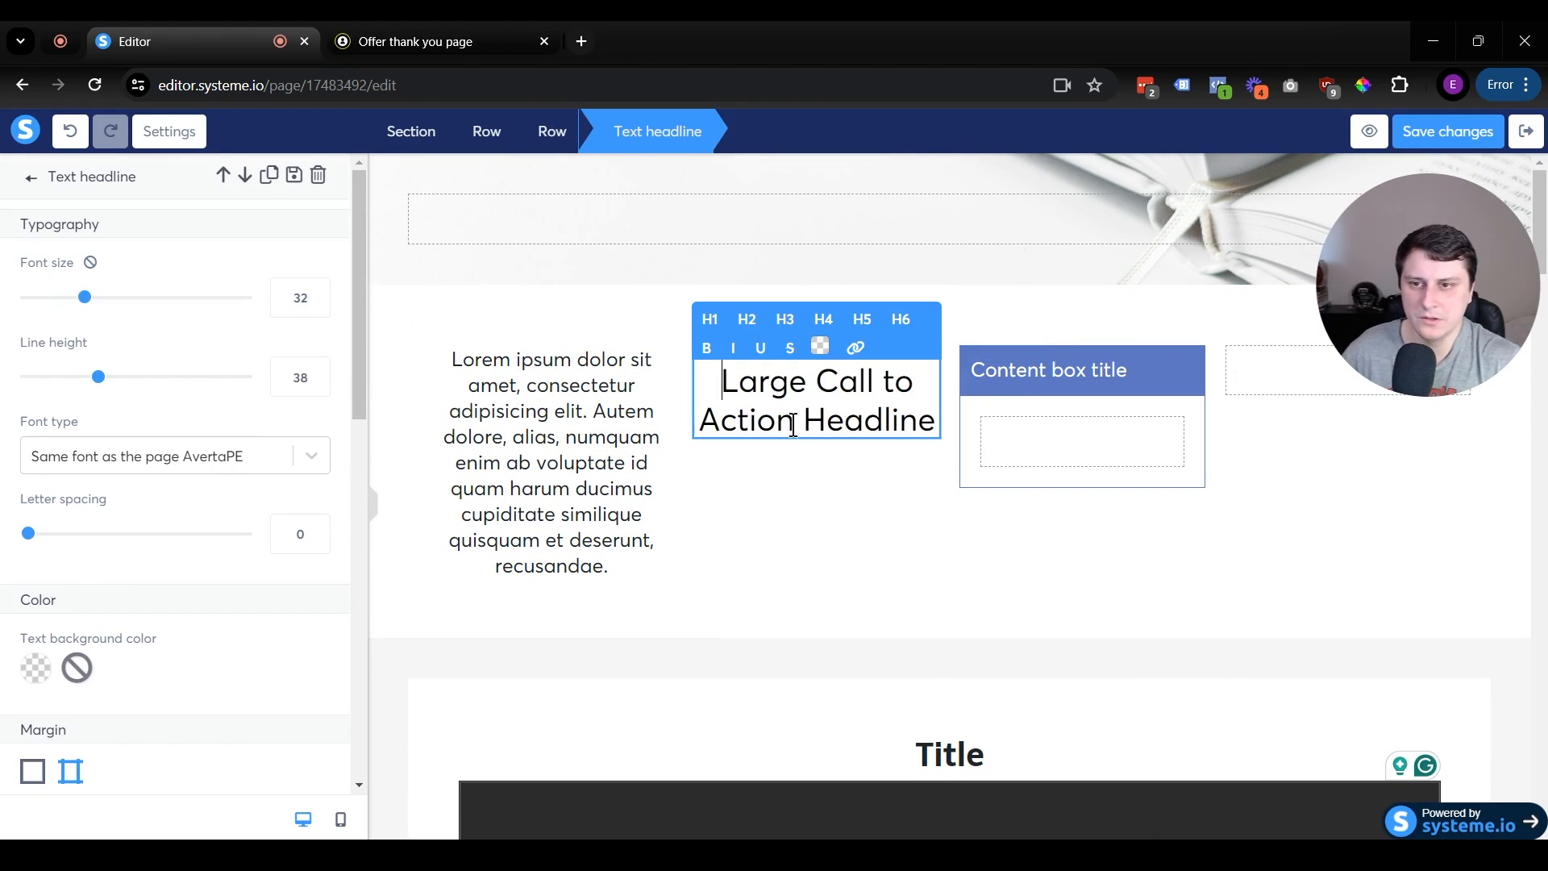
triple_click(783, 428)
text(ssdsd)
click(945, 474)
Step: Examine the content box's settings and the remaining content of the lecture page
click(1060, 389)
scroll(157, 486, down, 5)
scroll(158, 486, down, 5)
scroll(79, 526, up, 10)
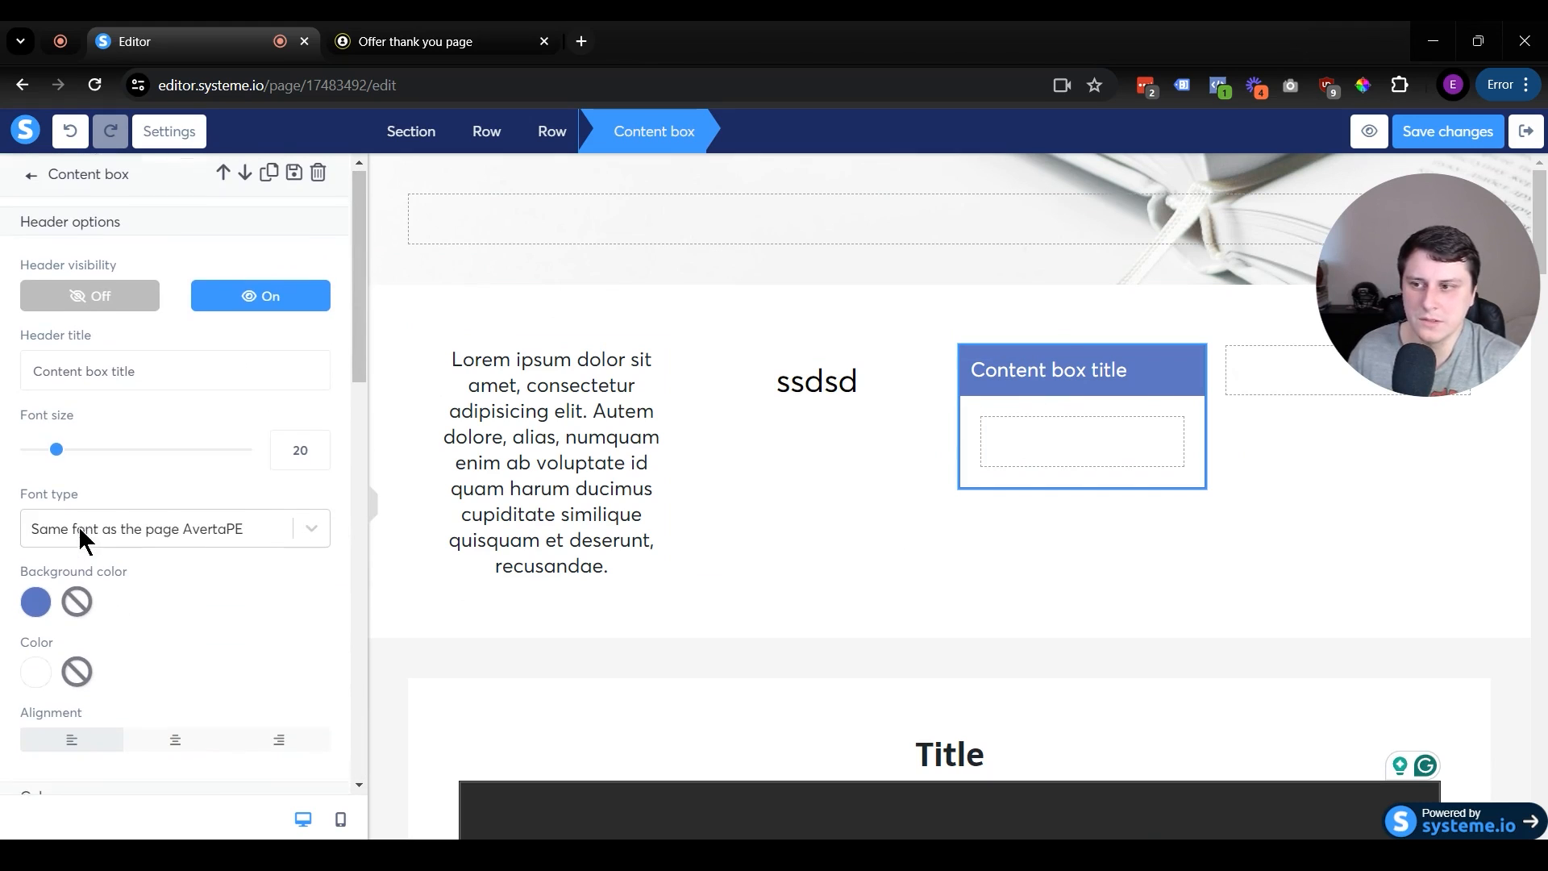
click(1401, 613)
scroll(1040, 449, down, 15)
scroll(930, 487, down, 6)
scroll(930, 486, down, 10)
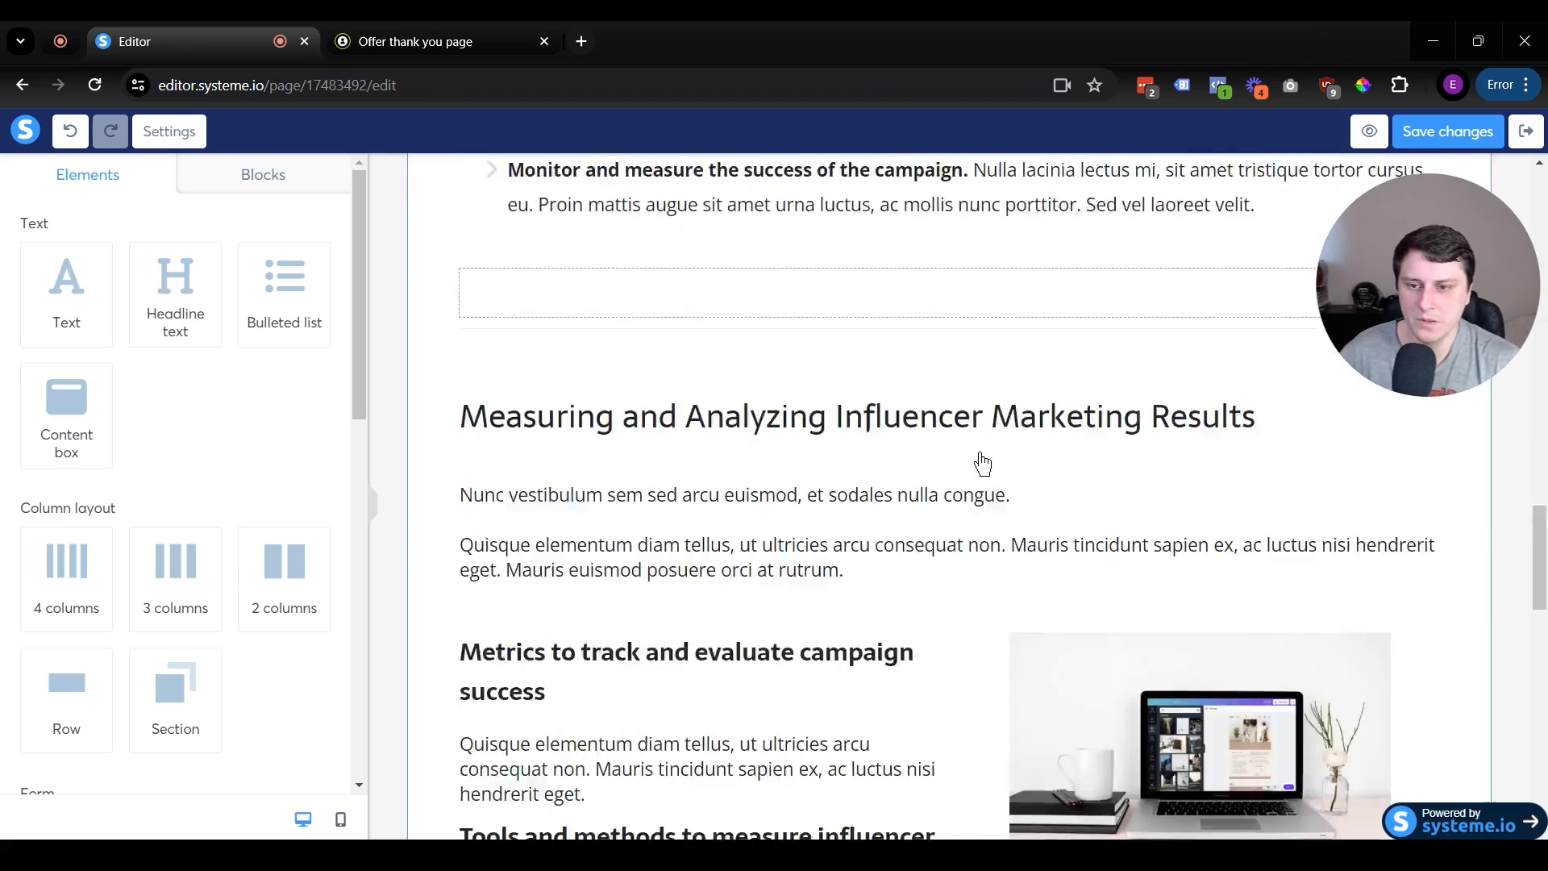
scroll(1085, 488, up, 20)
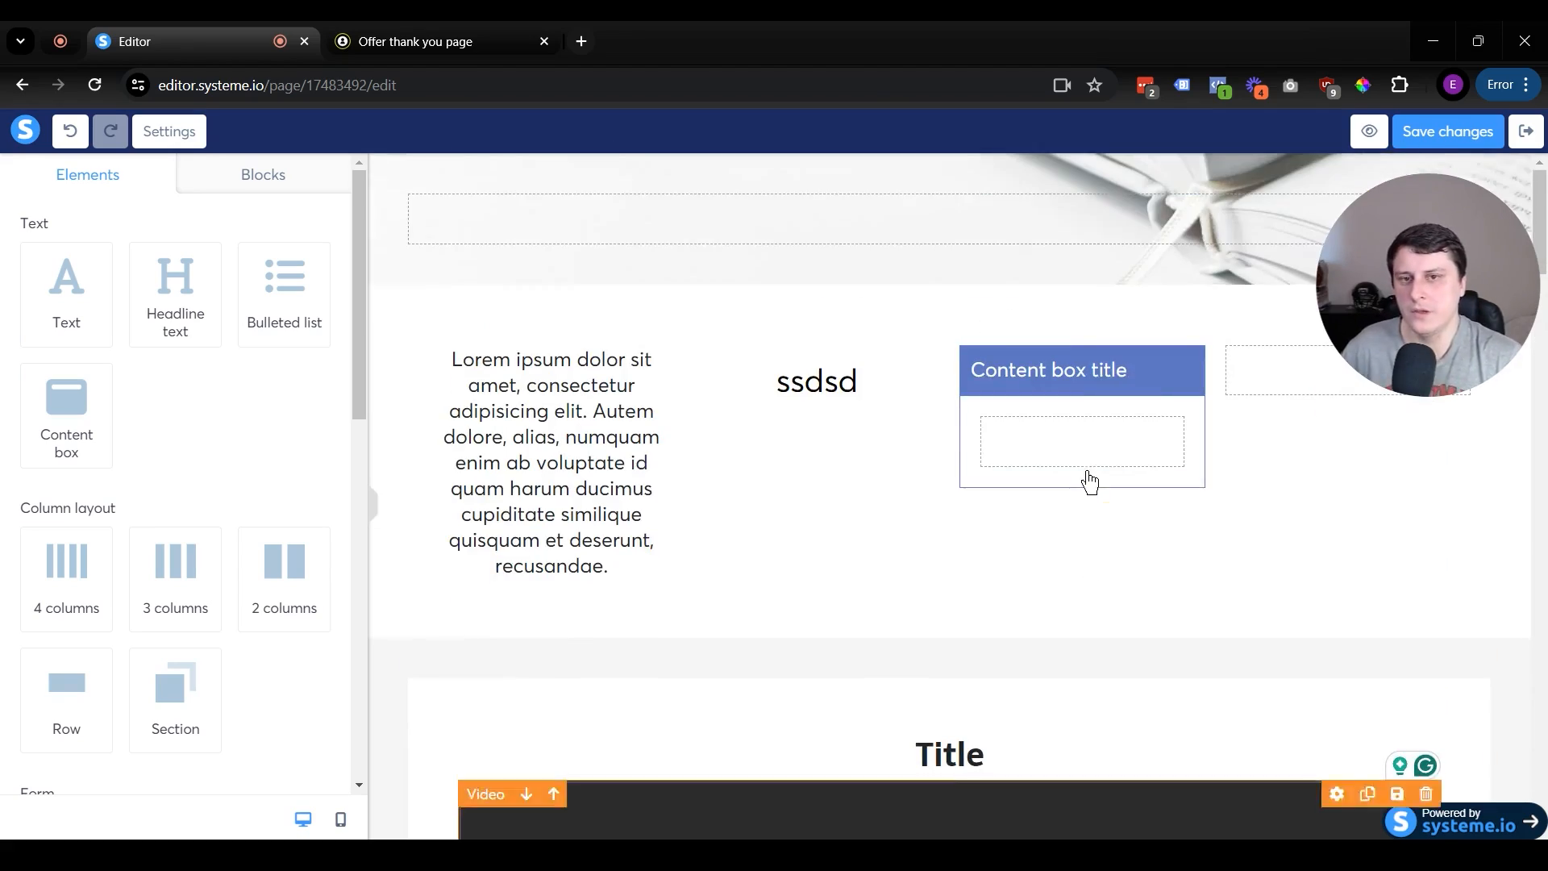
Step: Save the lecture page's changes and exit the page editor to the course curriculum
click(1434, 133)
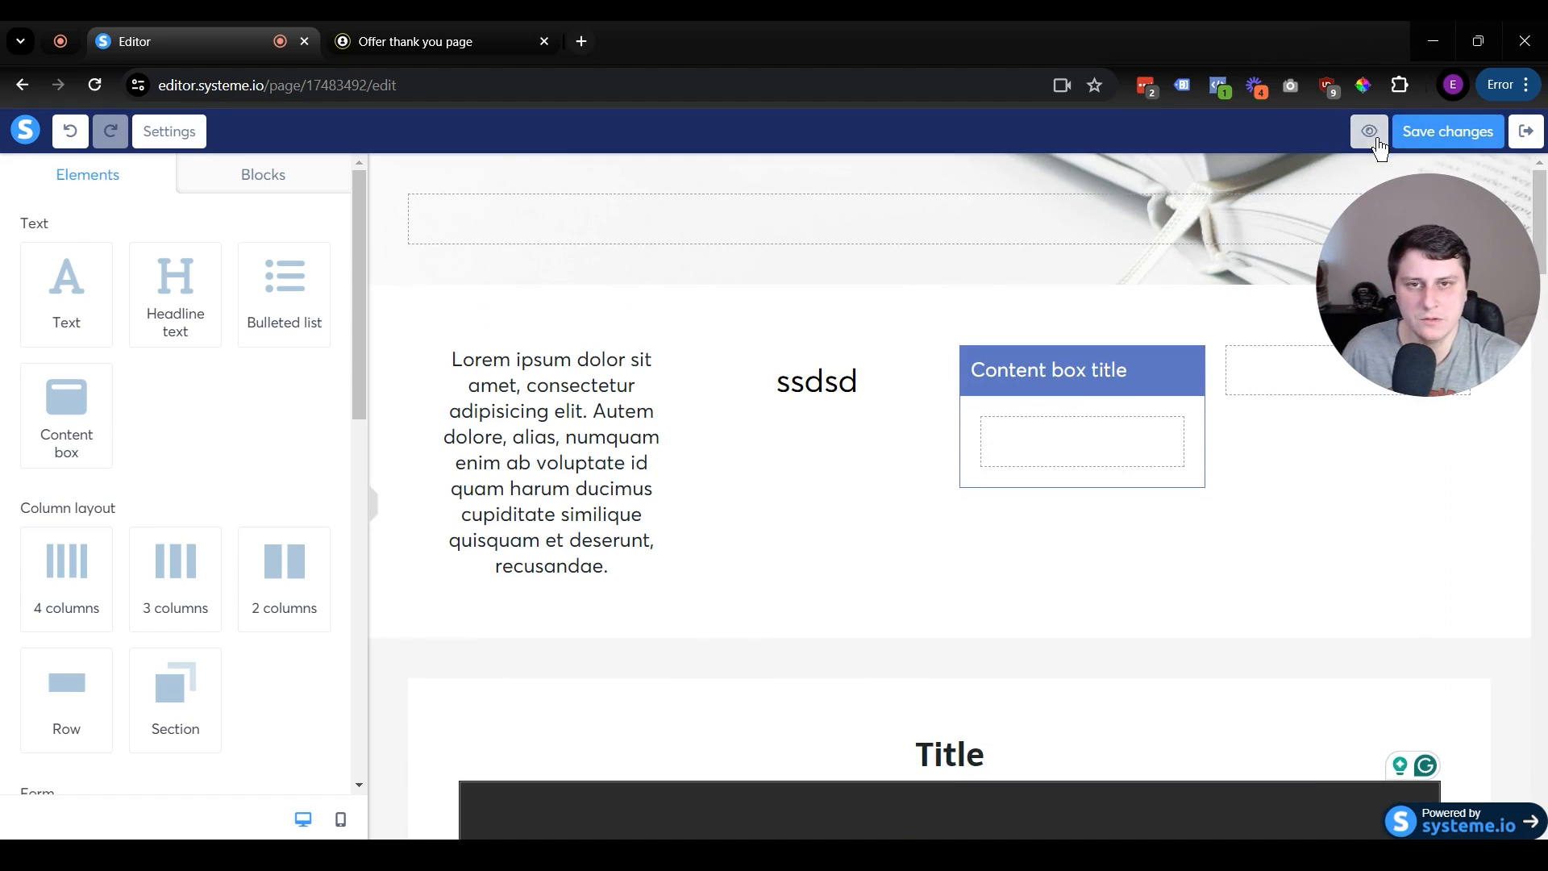
click(1526, 131)
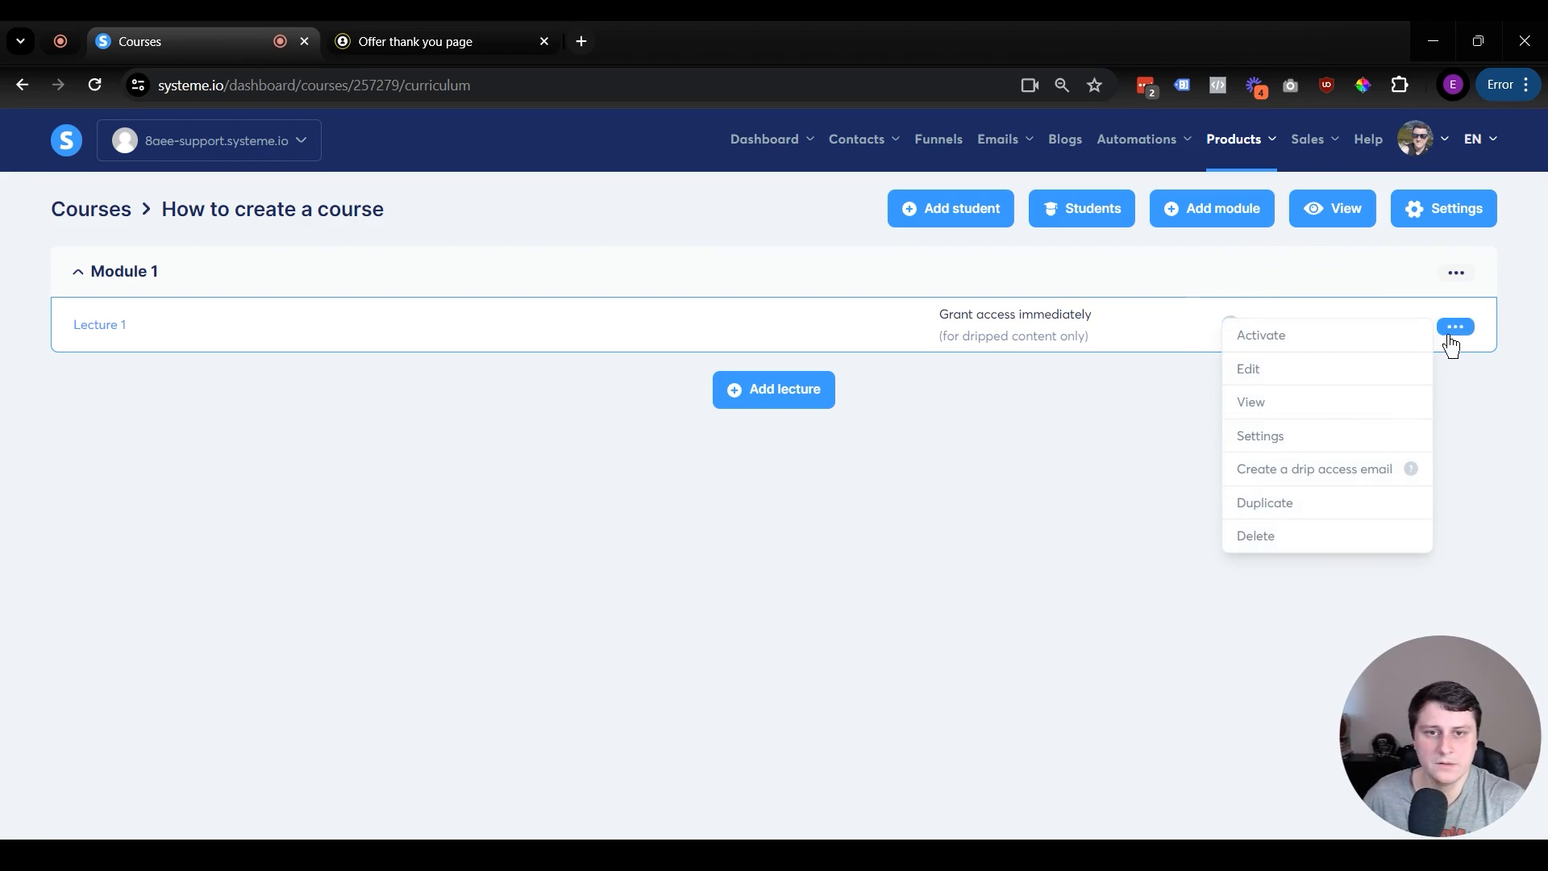
Step: Activate Lecture 1 in Module 1 and check its status
mouse_move(1462, 331)
click(1268, 337)
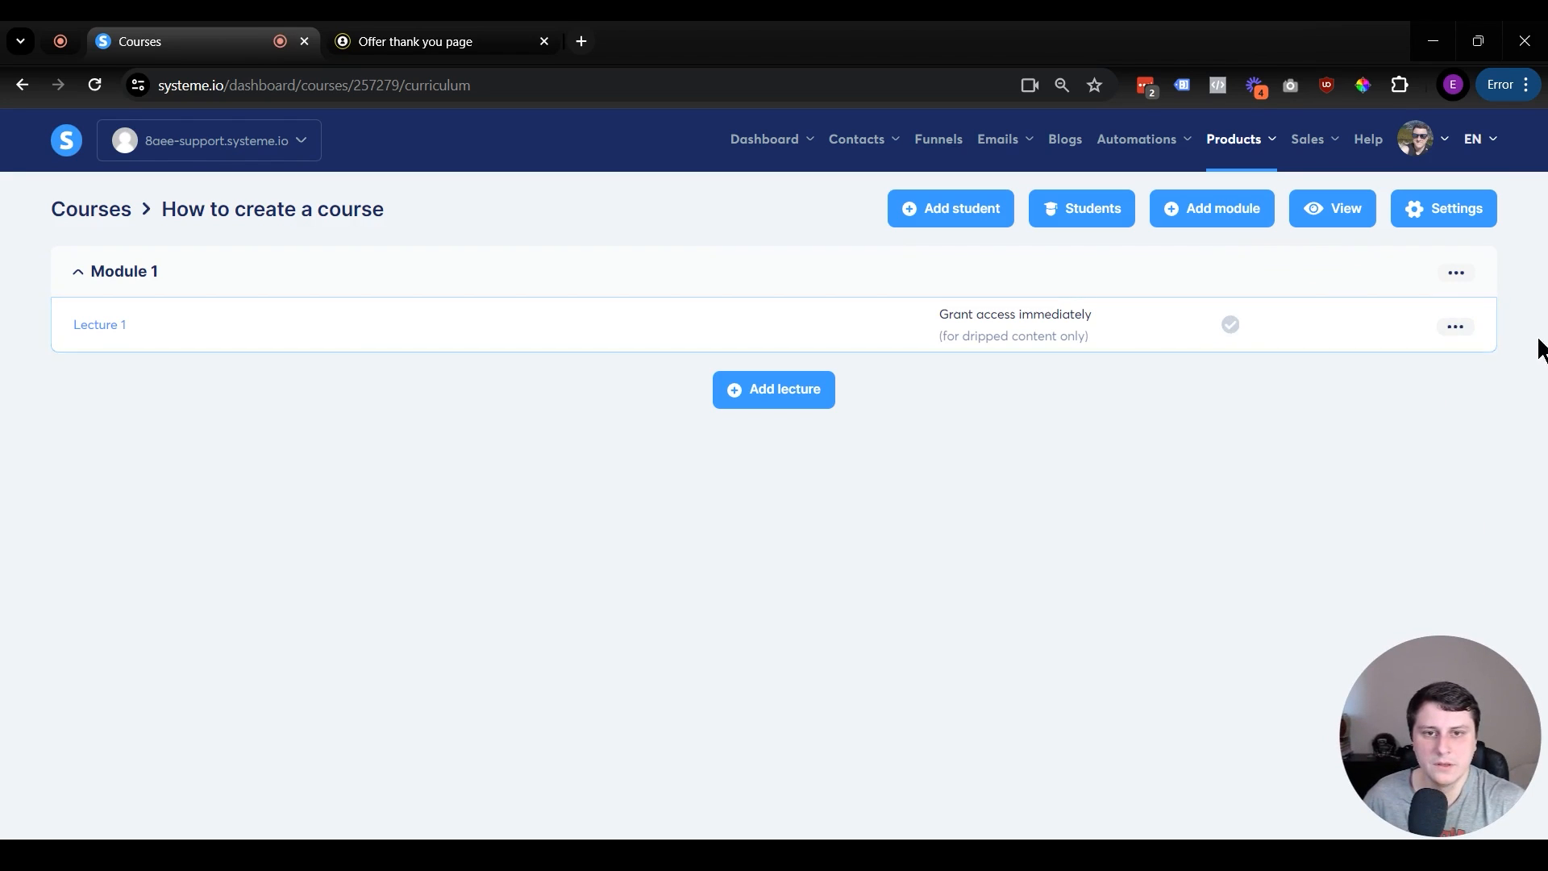
click(1320, 339)
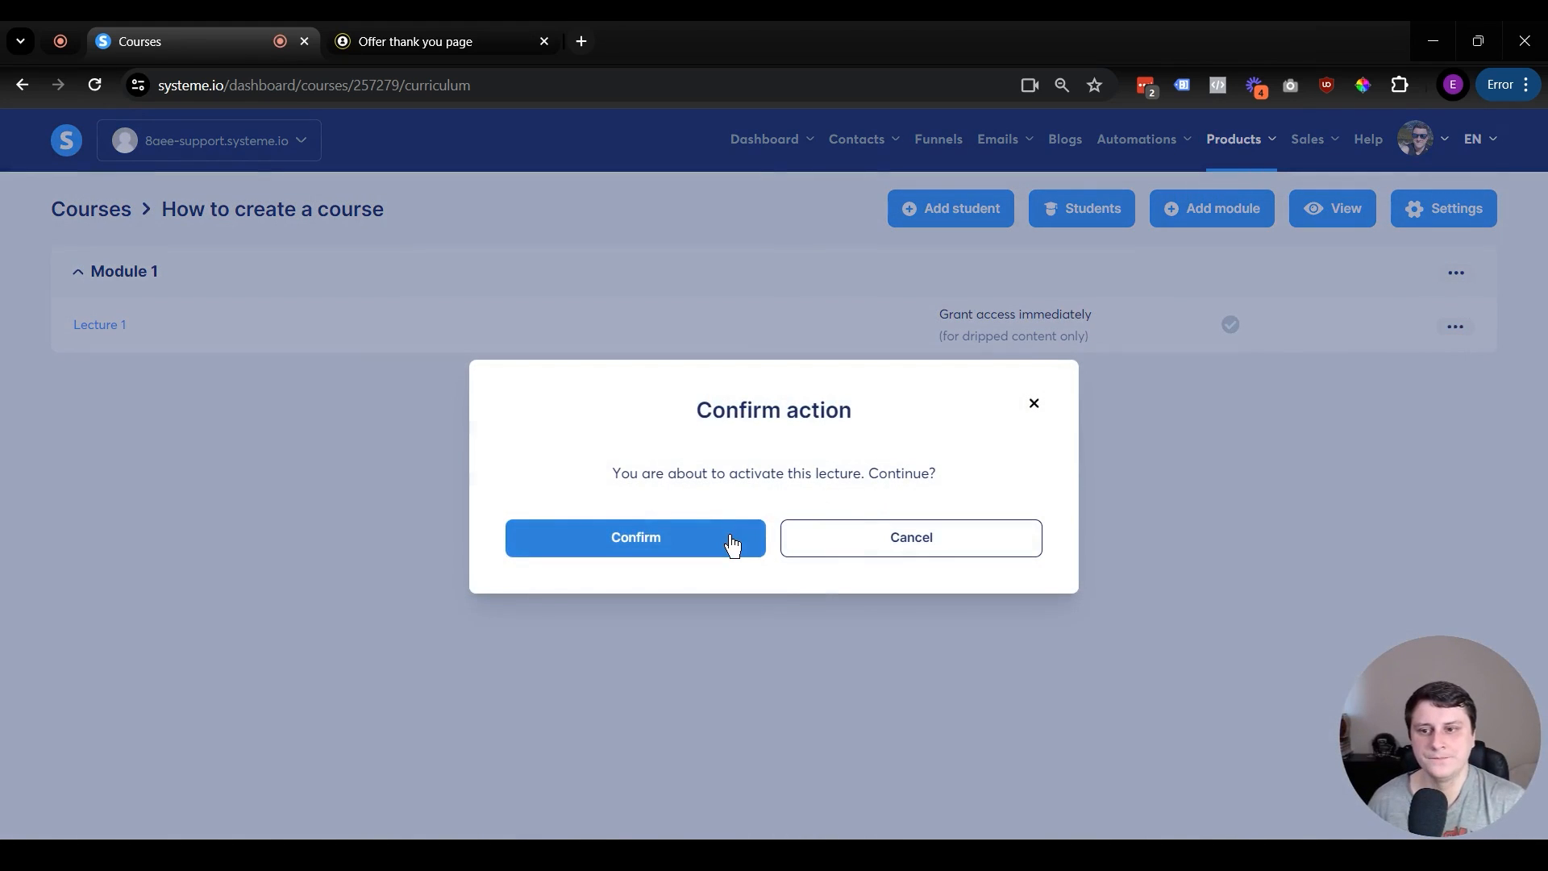
click(730, 543)
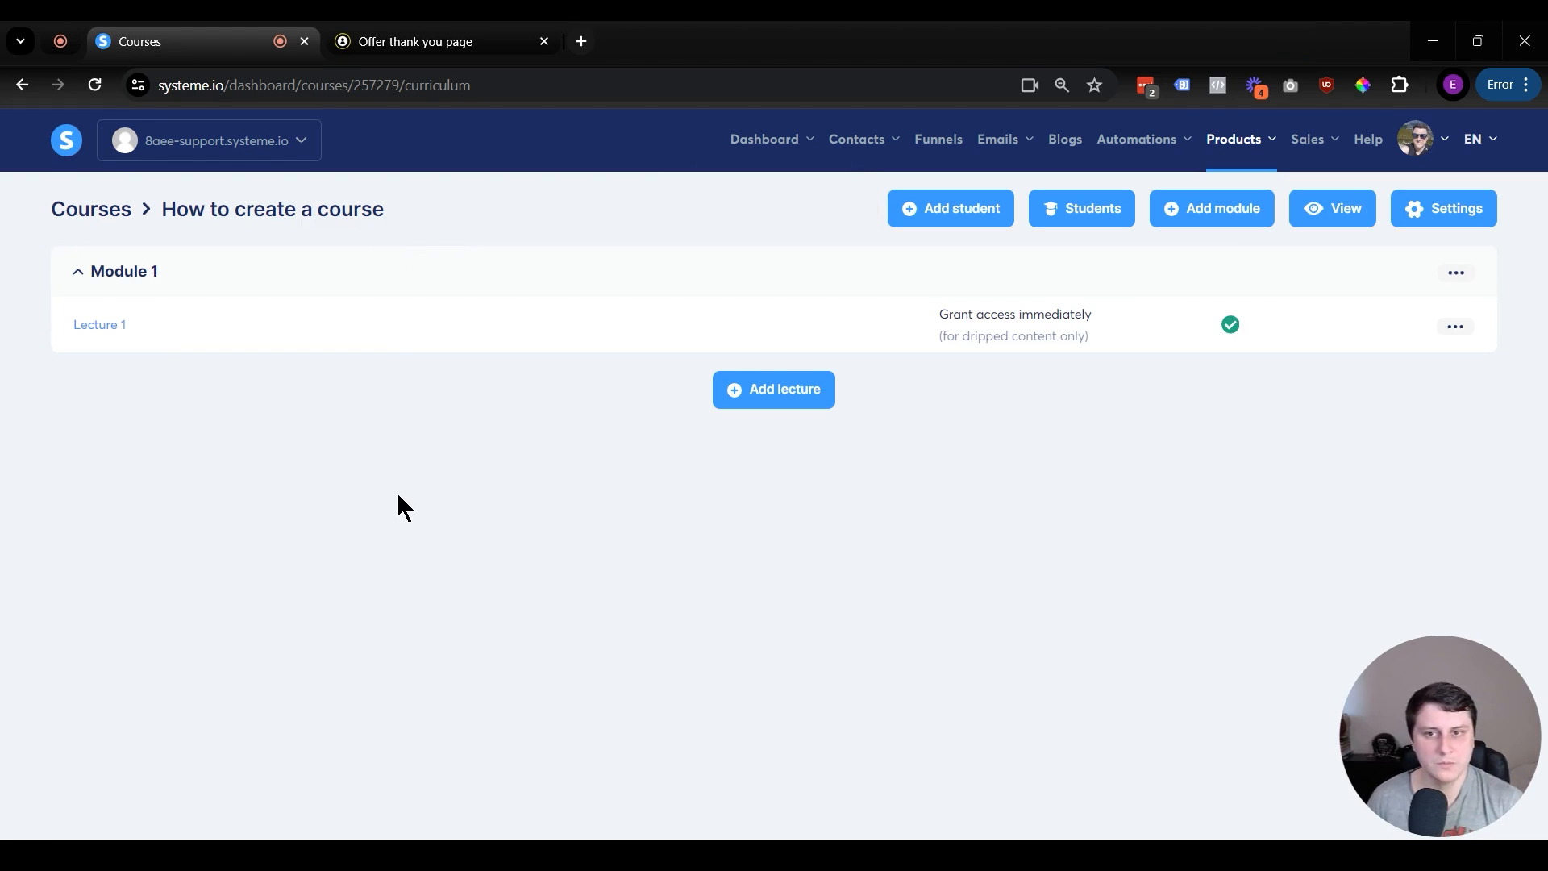
mouse_move(1229, 323)
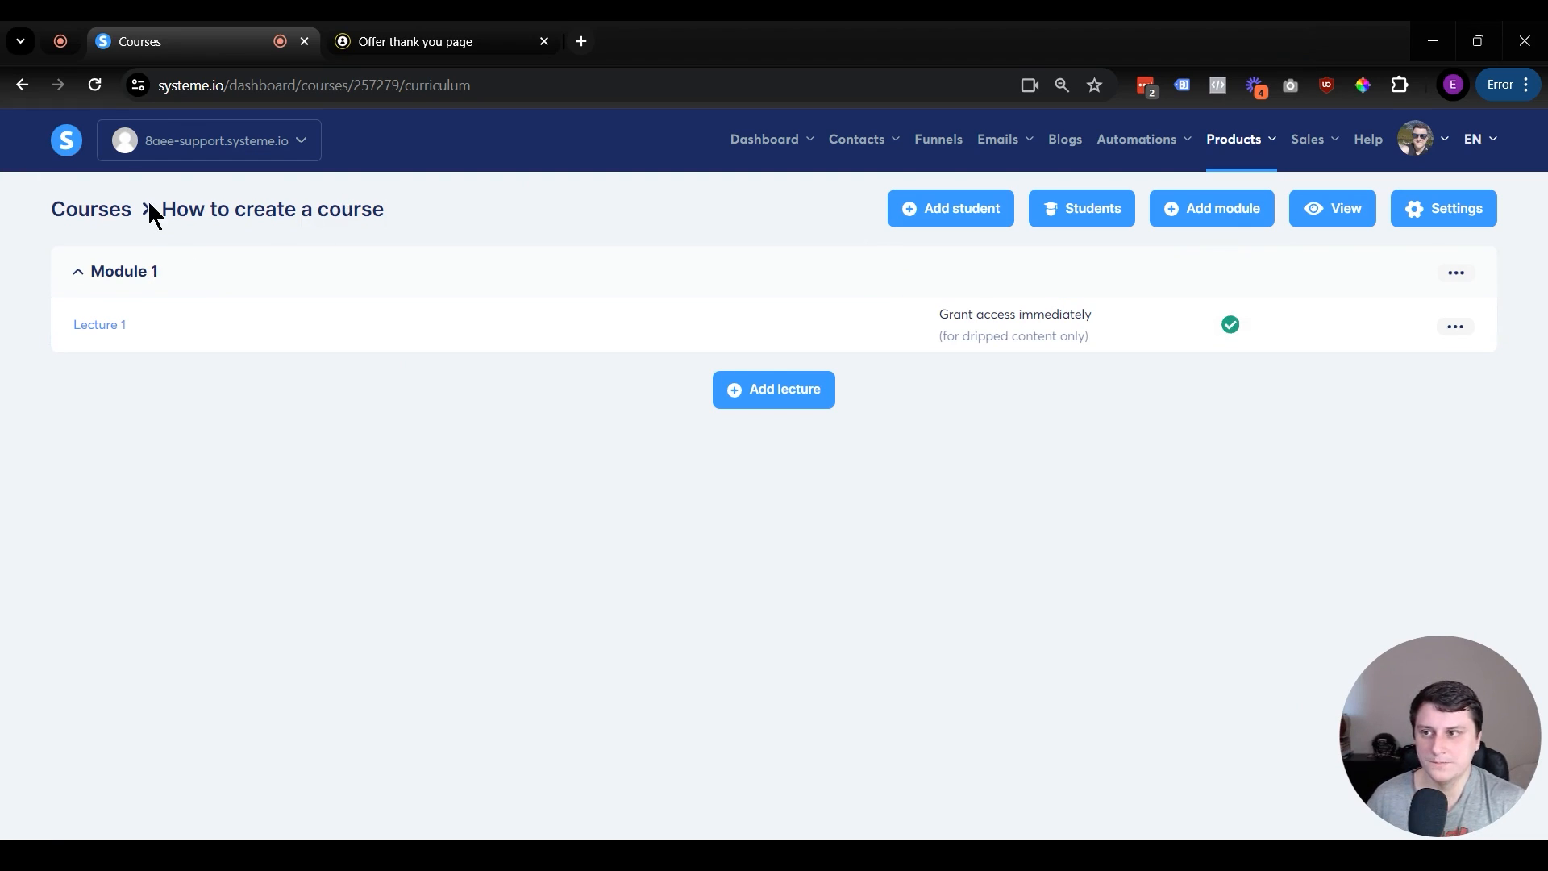
Step: Add a second module named "Module 2" to the course
click(1208, 228)
click(737, 487)
text(Module 2)
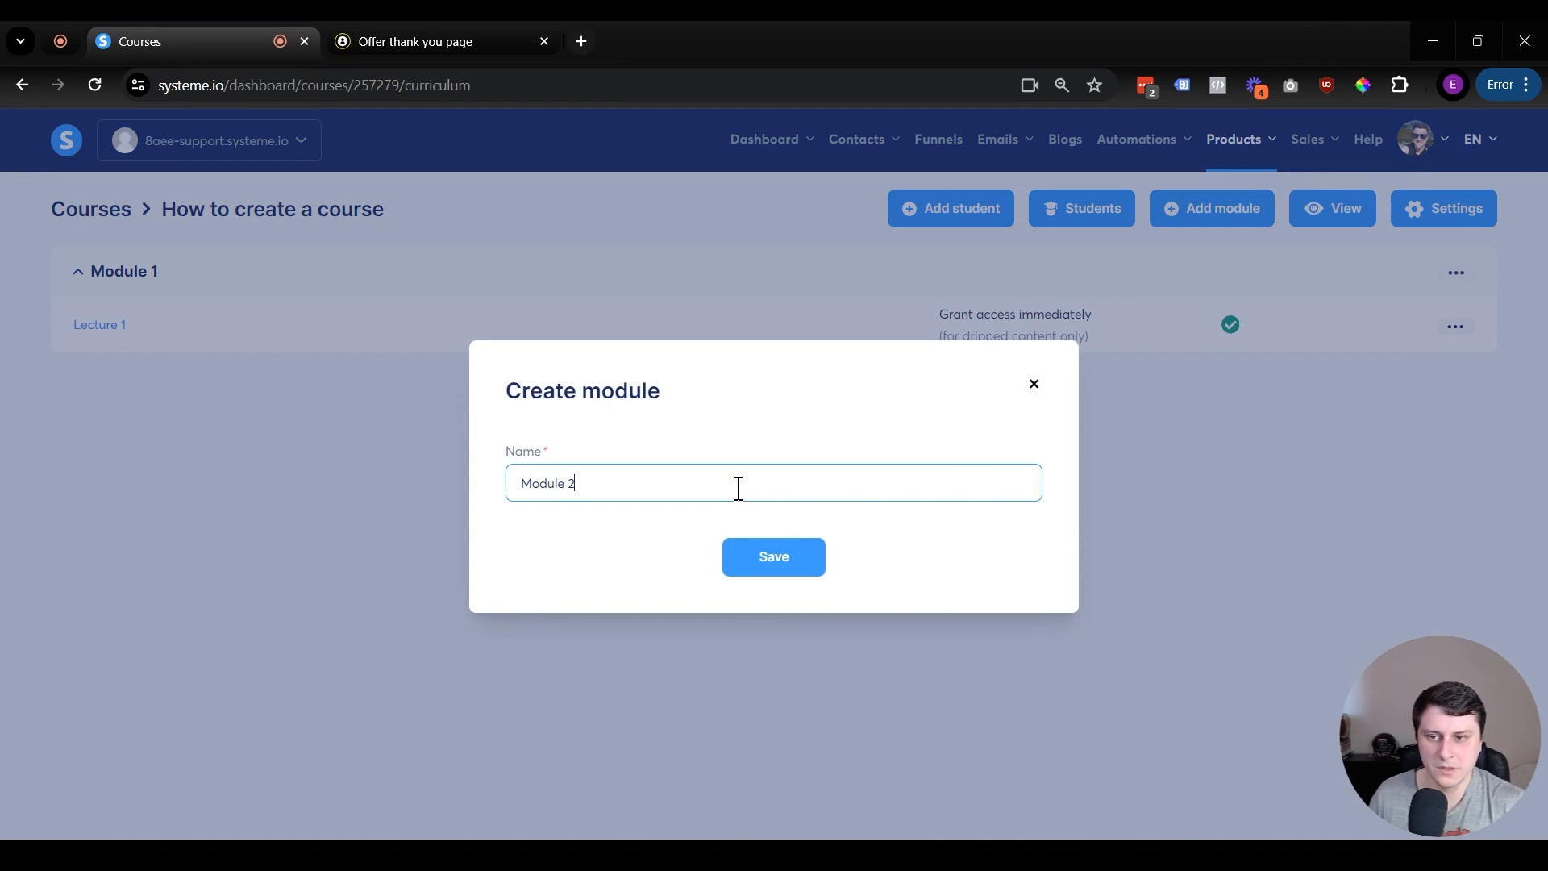
click(799, 571)
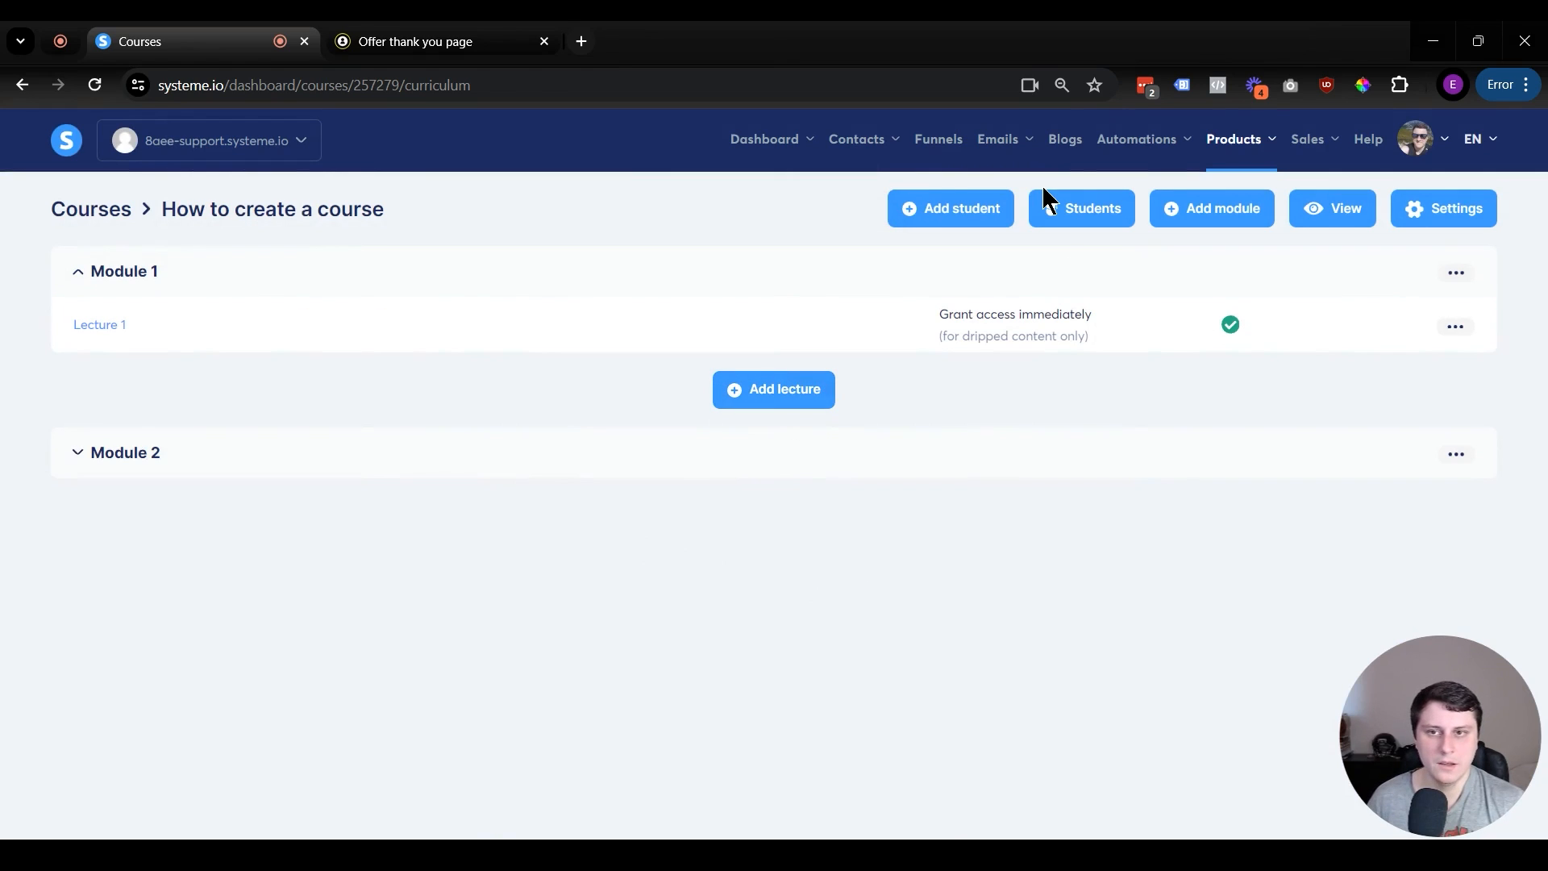
Step: Preview the course as a student, checking Module 1's lecture list and the lecture page, and close the preview
click(1345, 211)
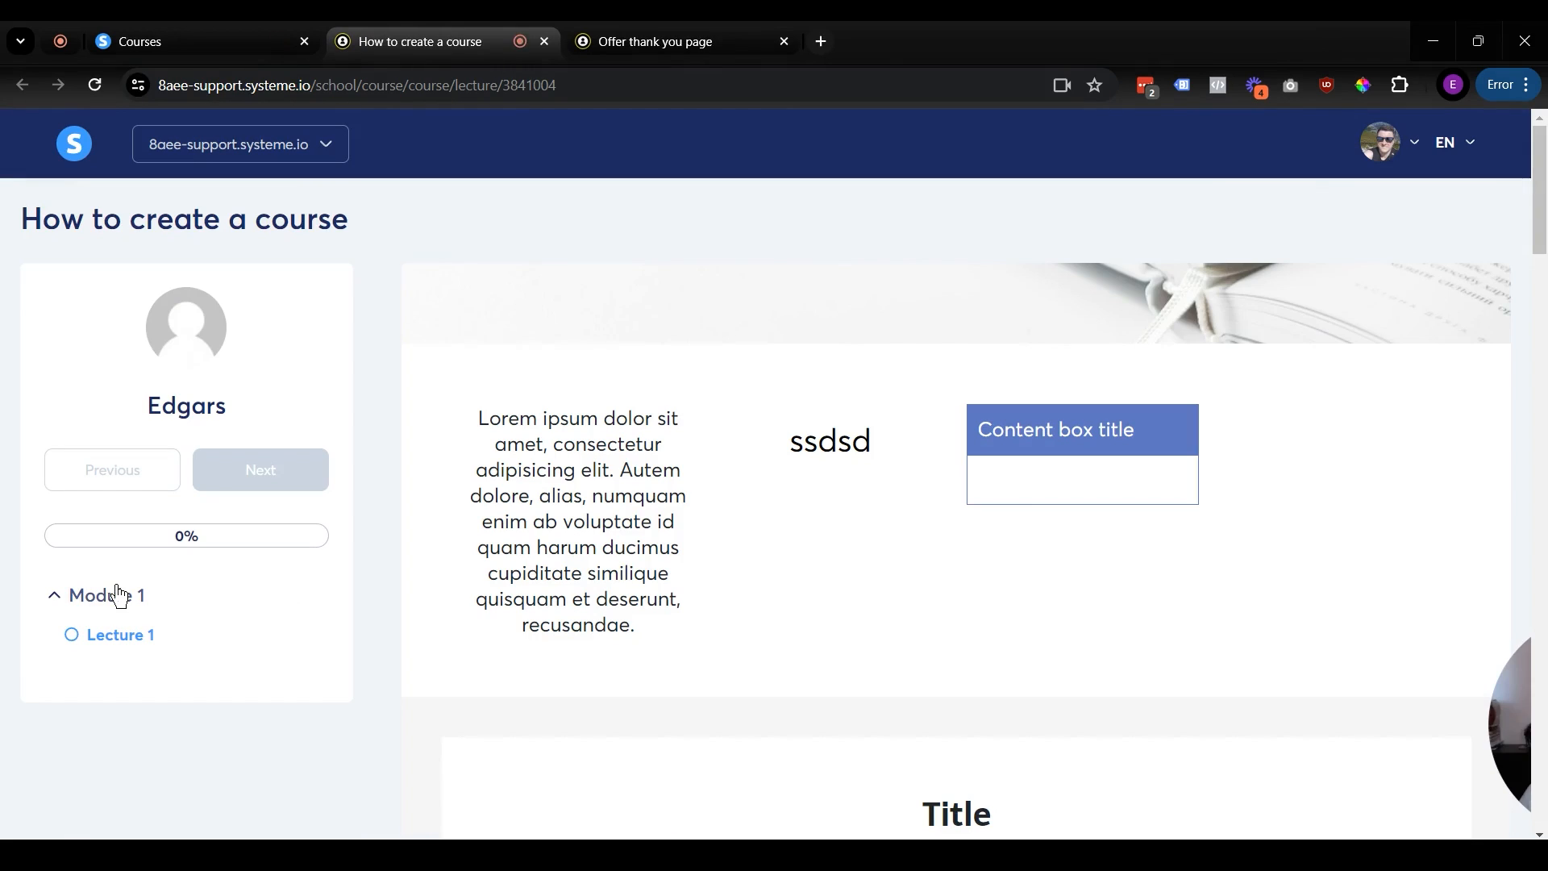
click(118, 598)
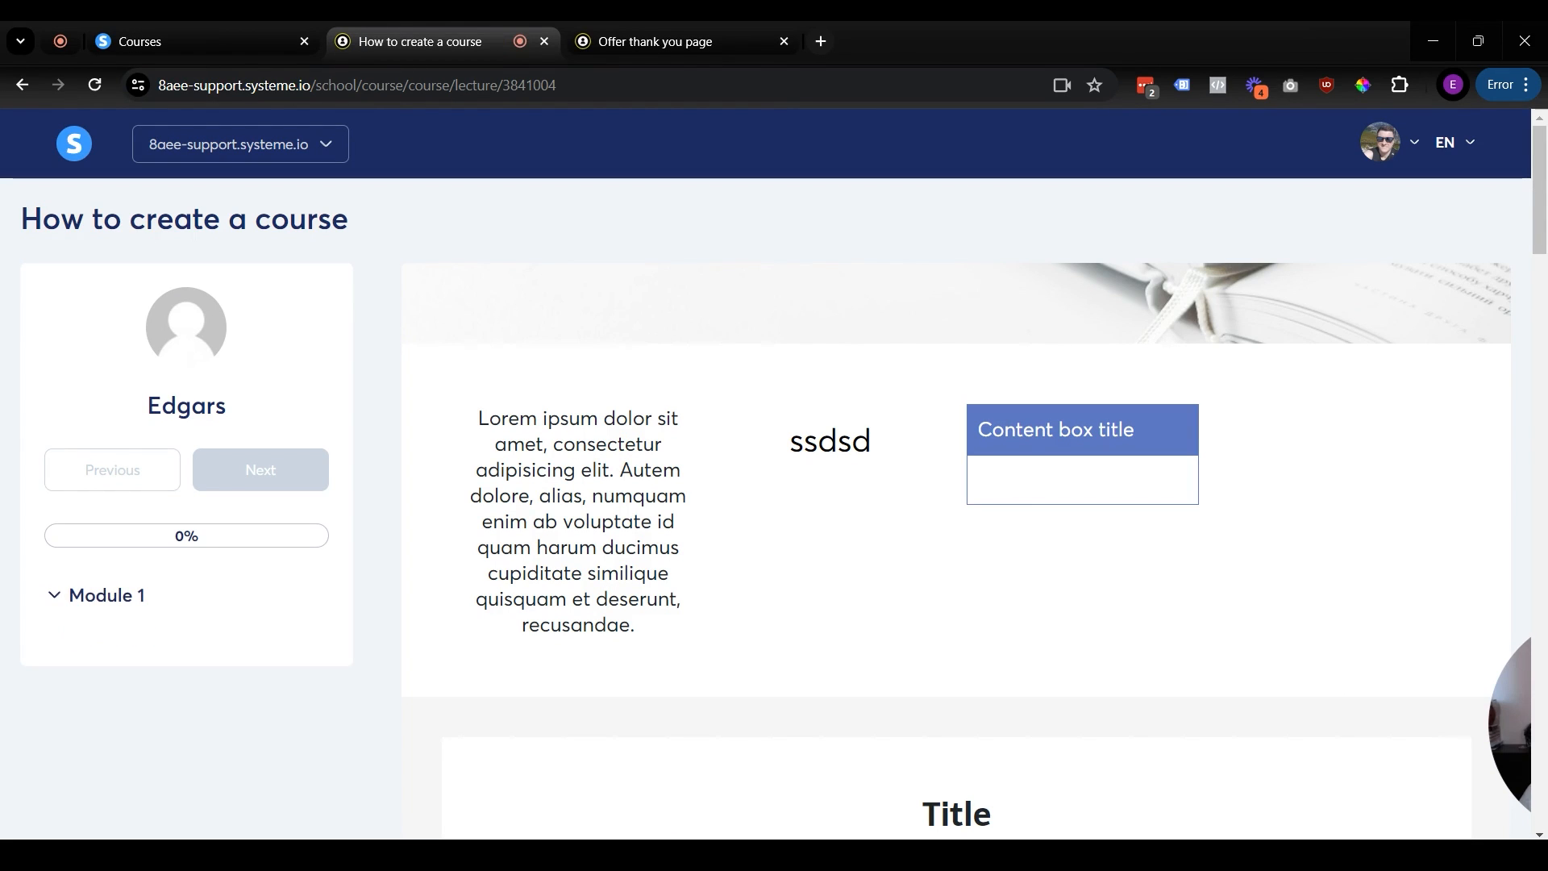
drag(1527, 730, 1377, 329)
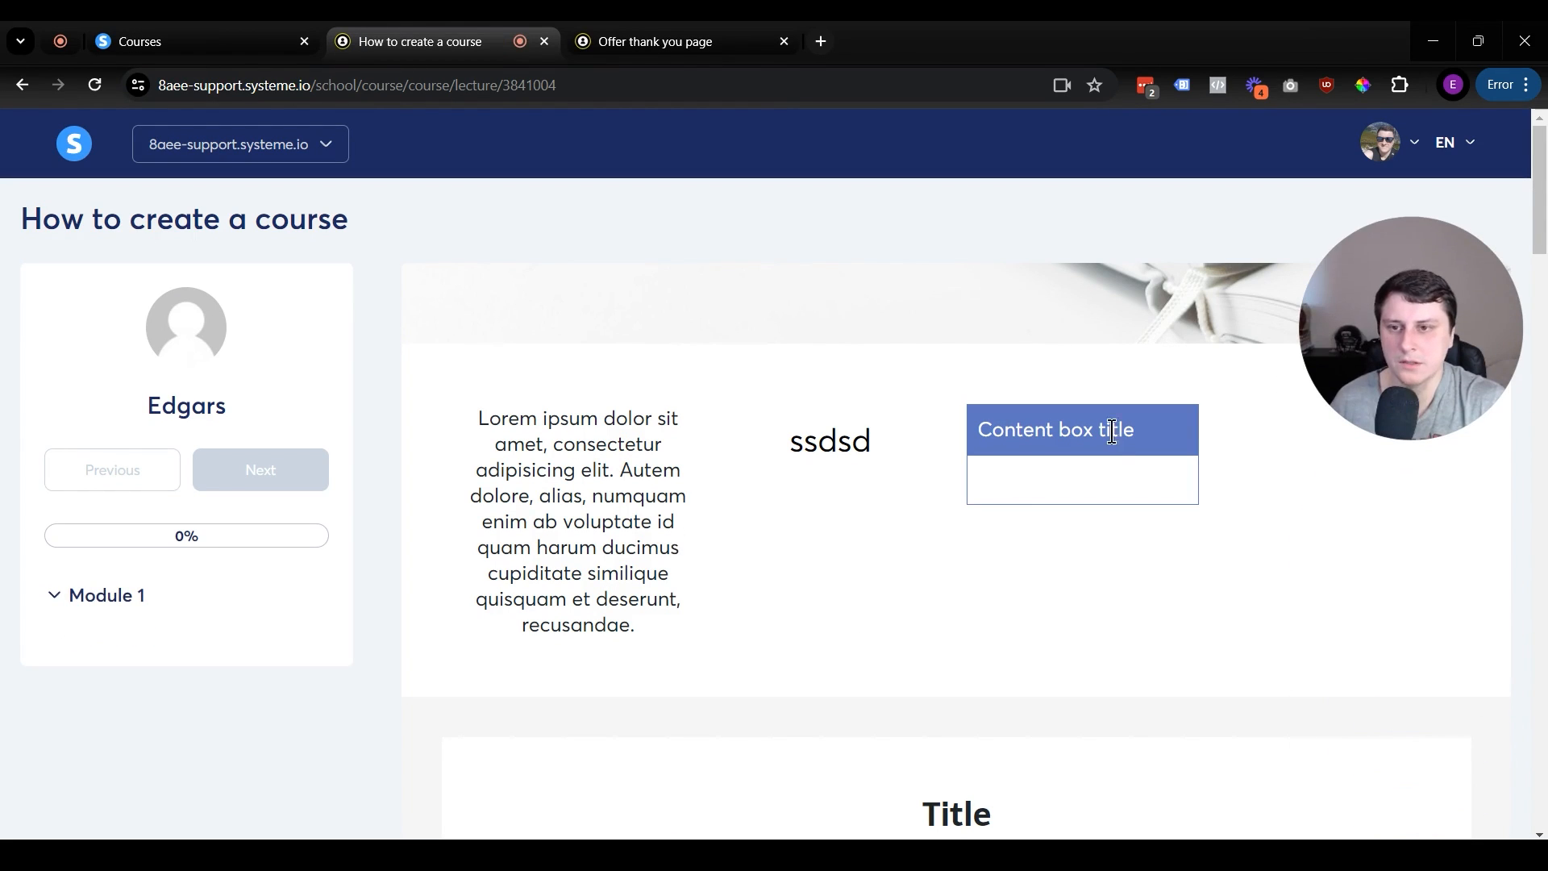
scroll(850, 559, down, 10)
scroll(786, 593, up, 10)
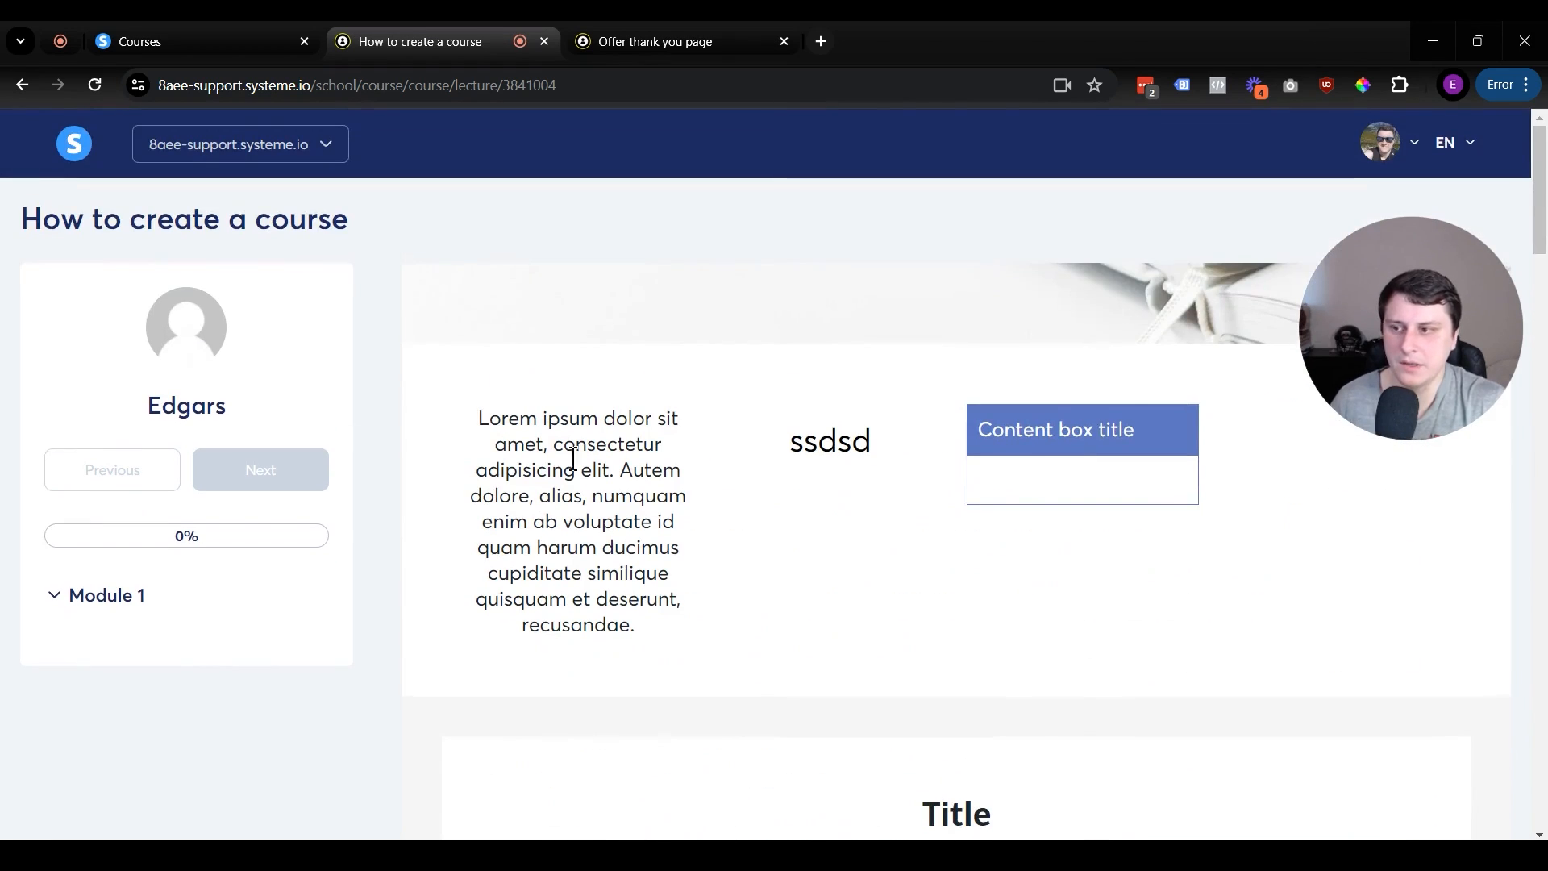
click(79, 598)
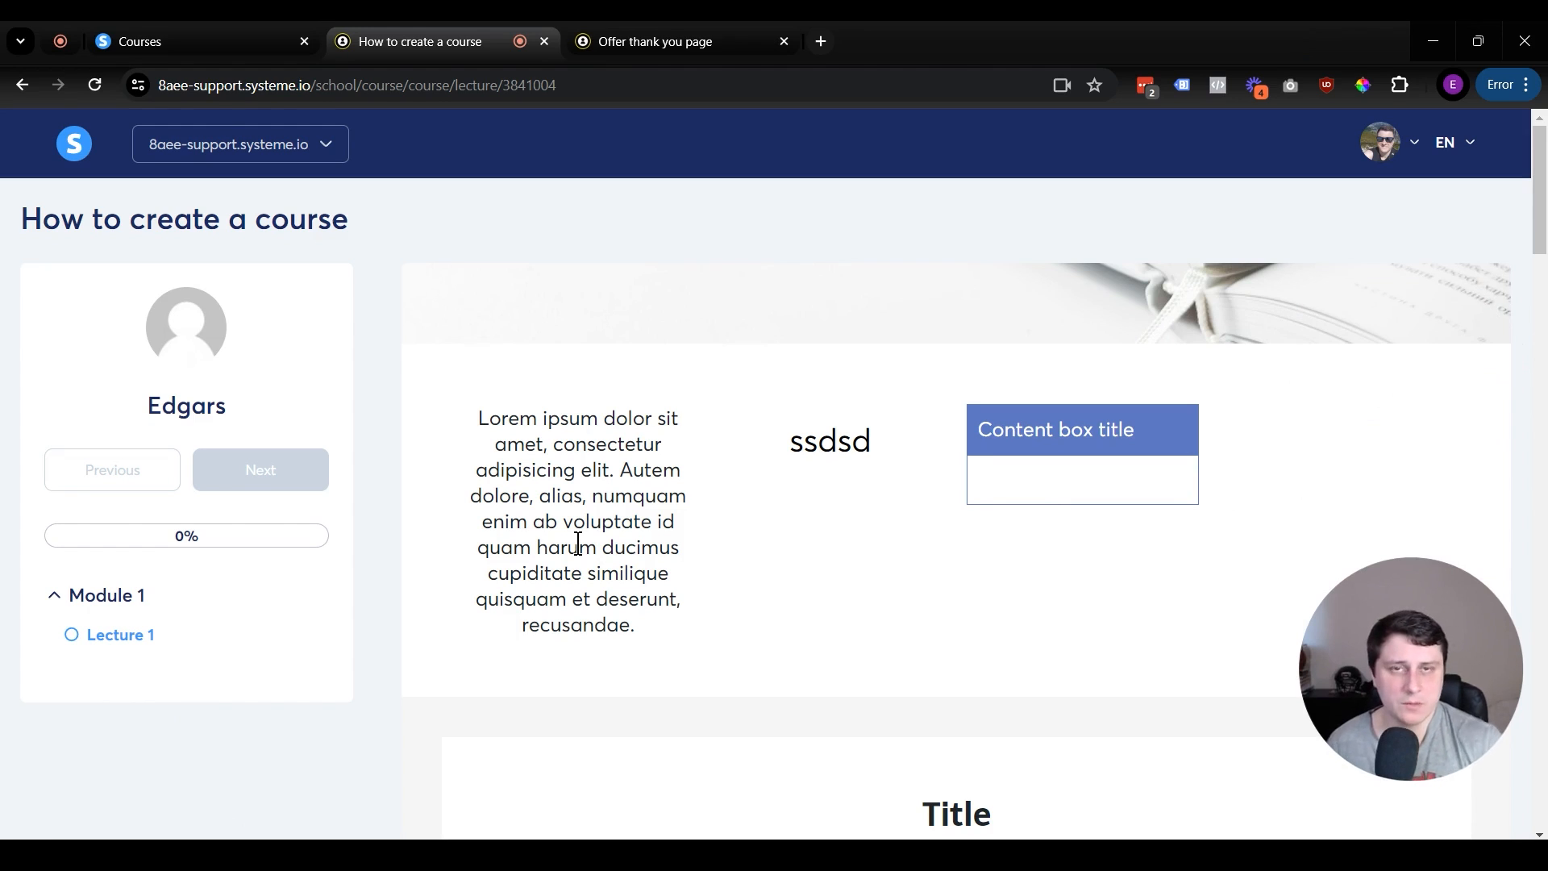
middle_click(457, 47)
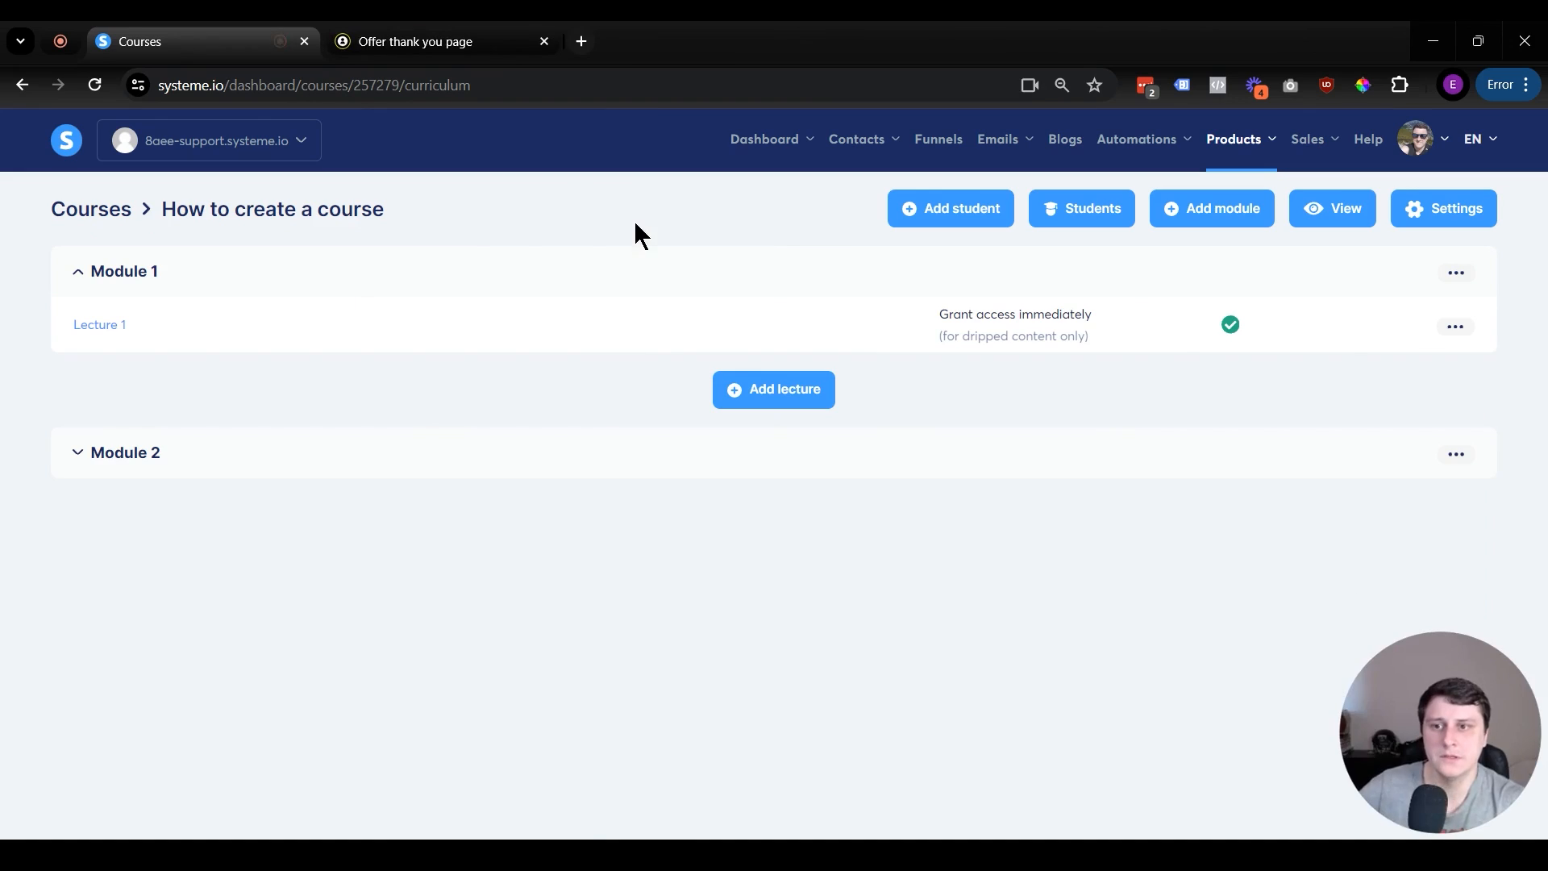
Step: Return to the courses list and activate the "How to create a course" course
click(95, 211)
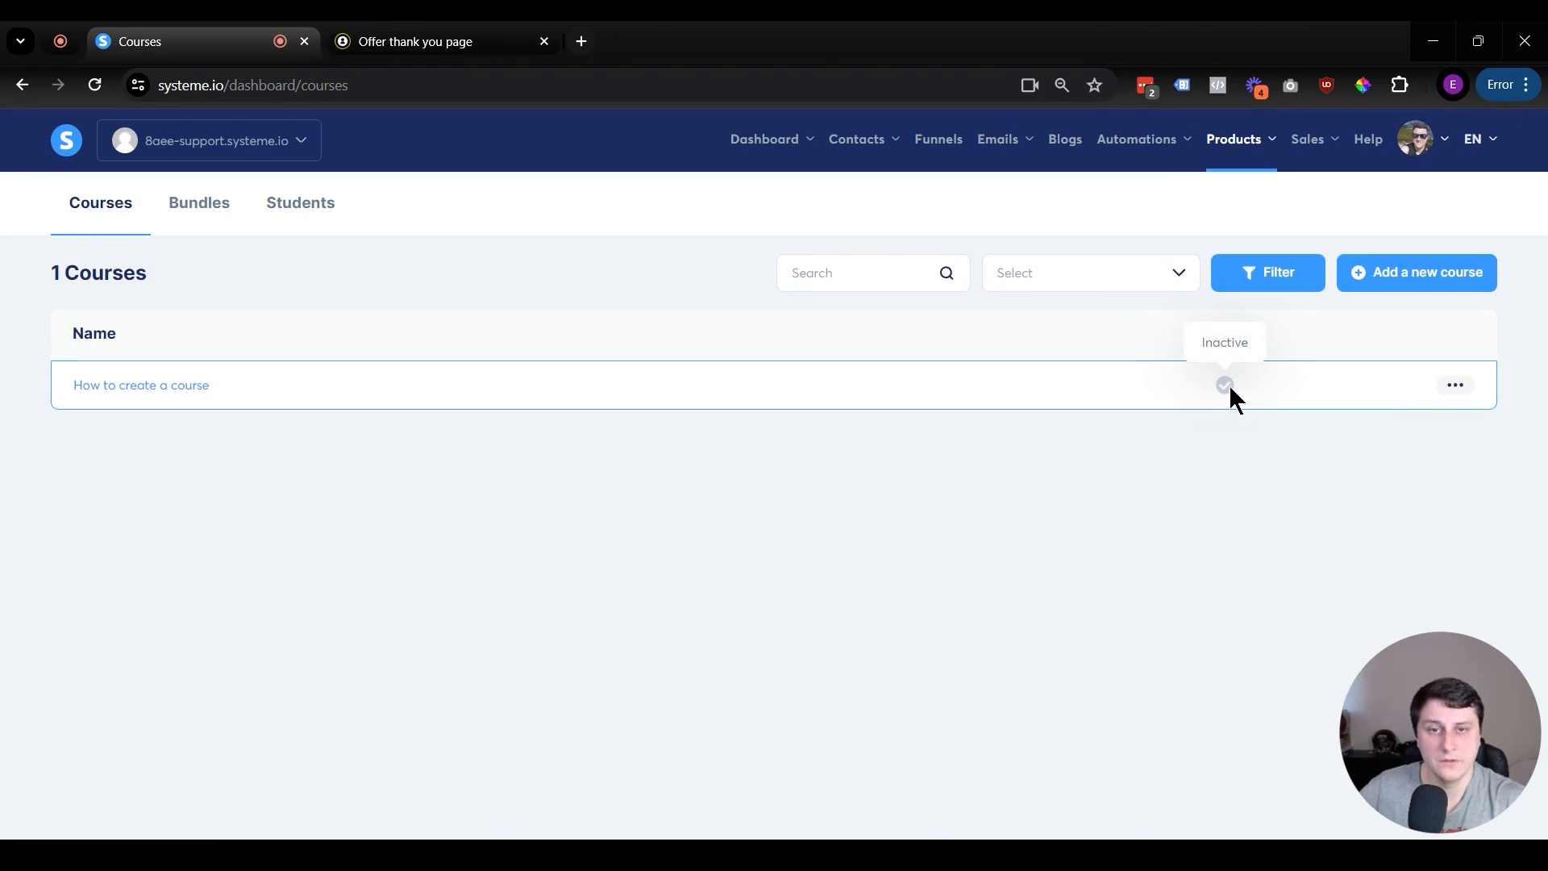
mouse_move(1230, 395)
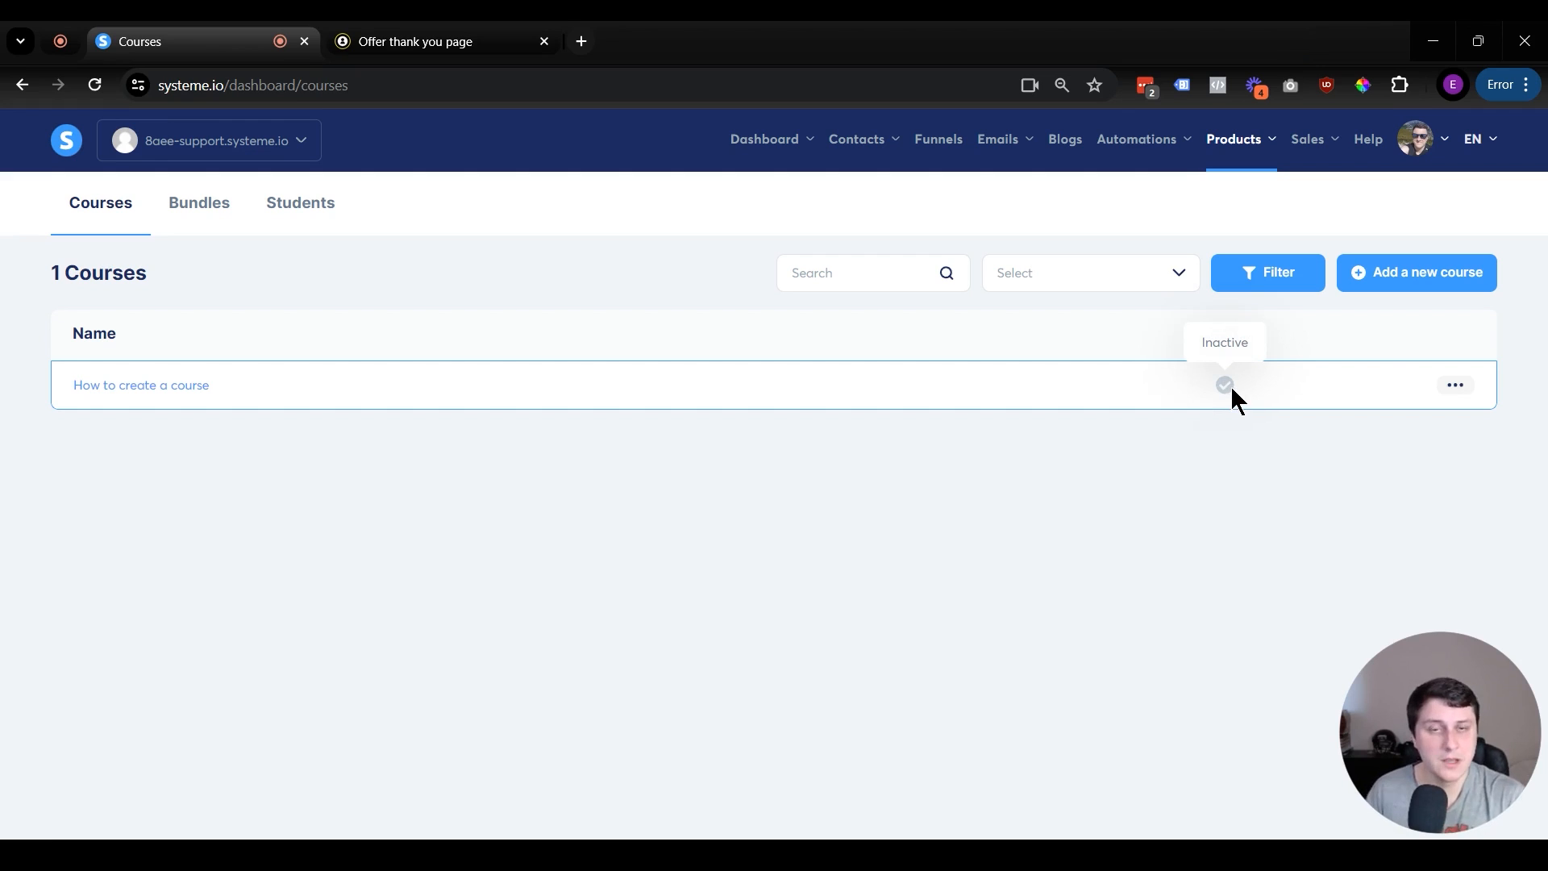
click(1455, 387)
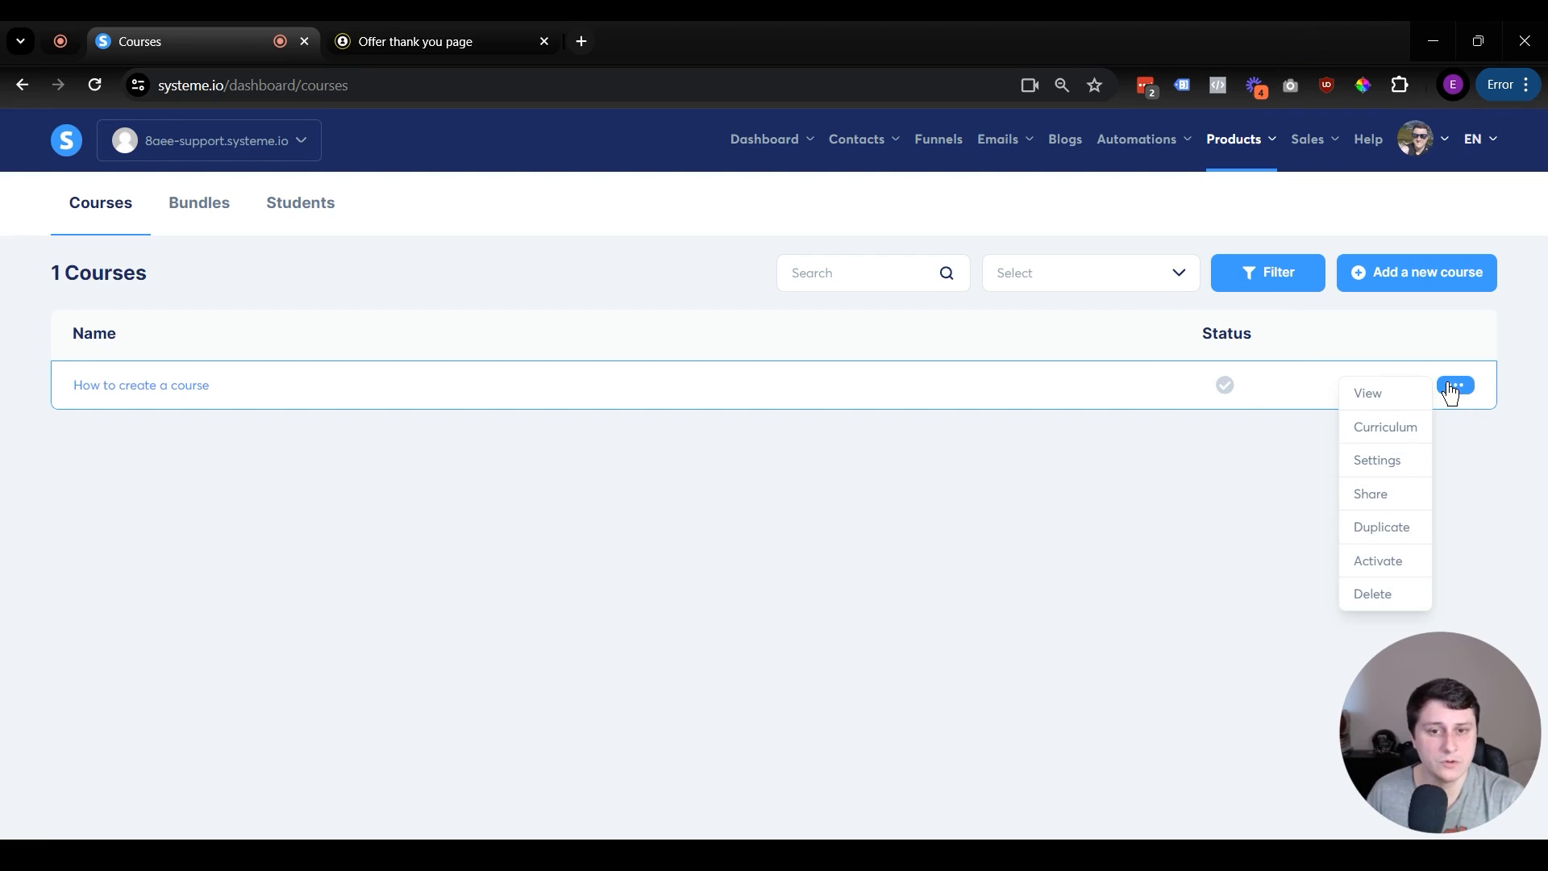
click(1380, 558)
click(643, 538)
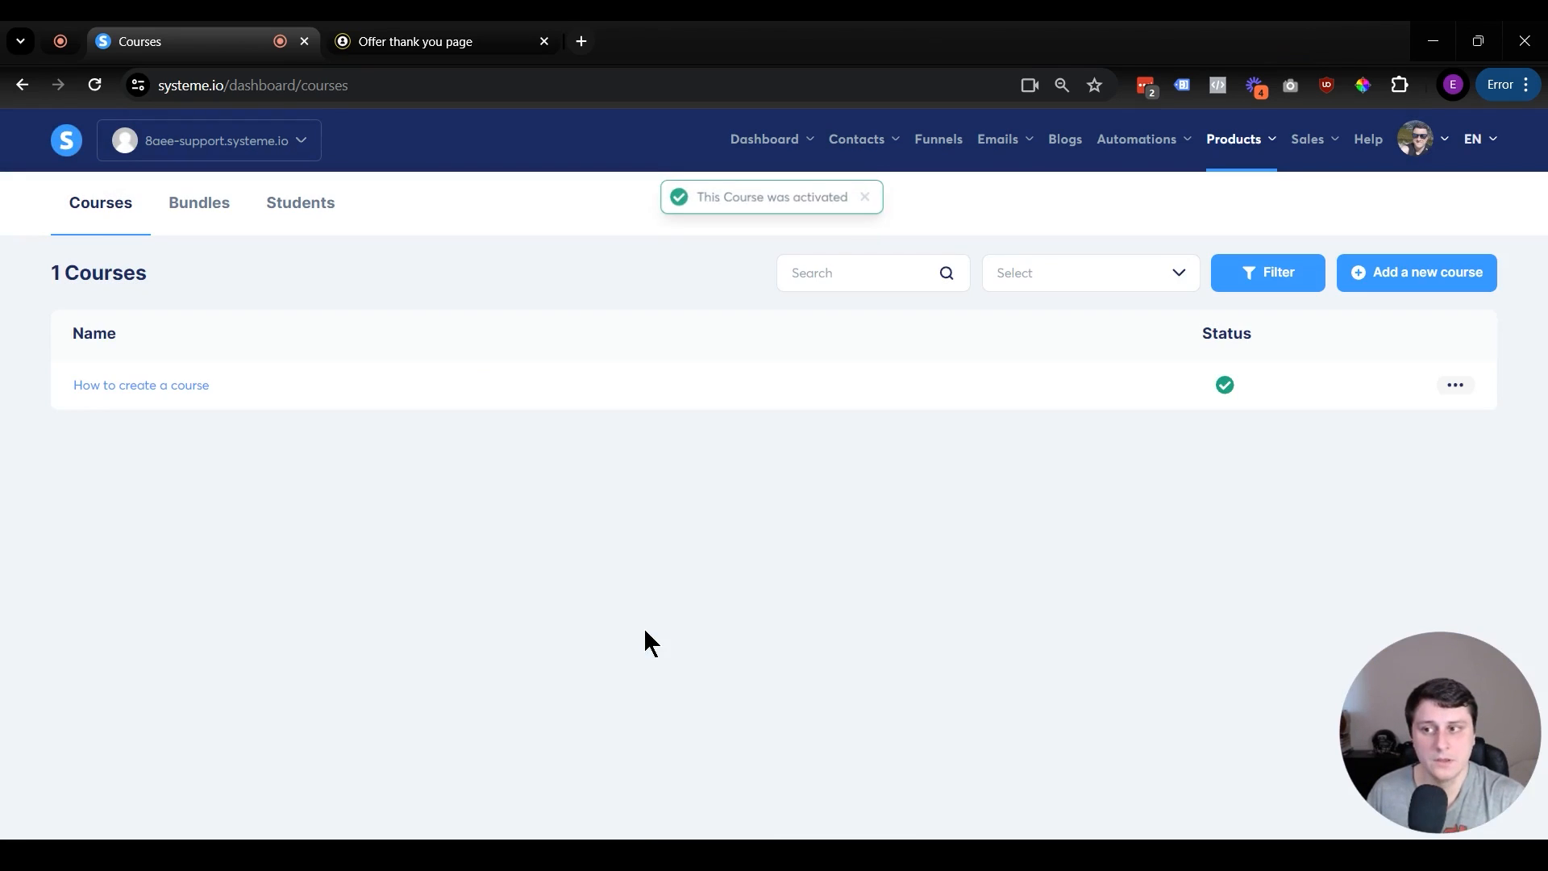
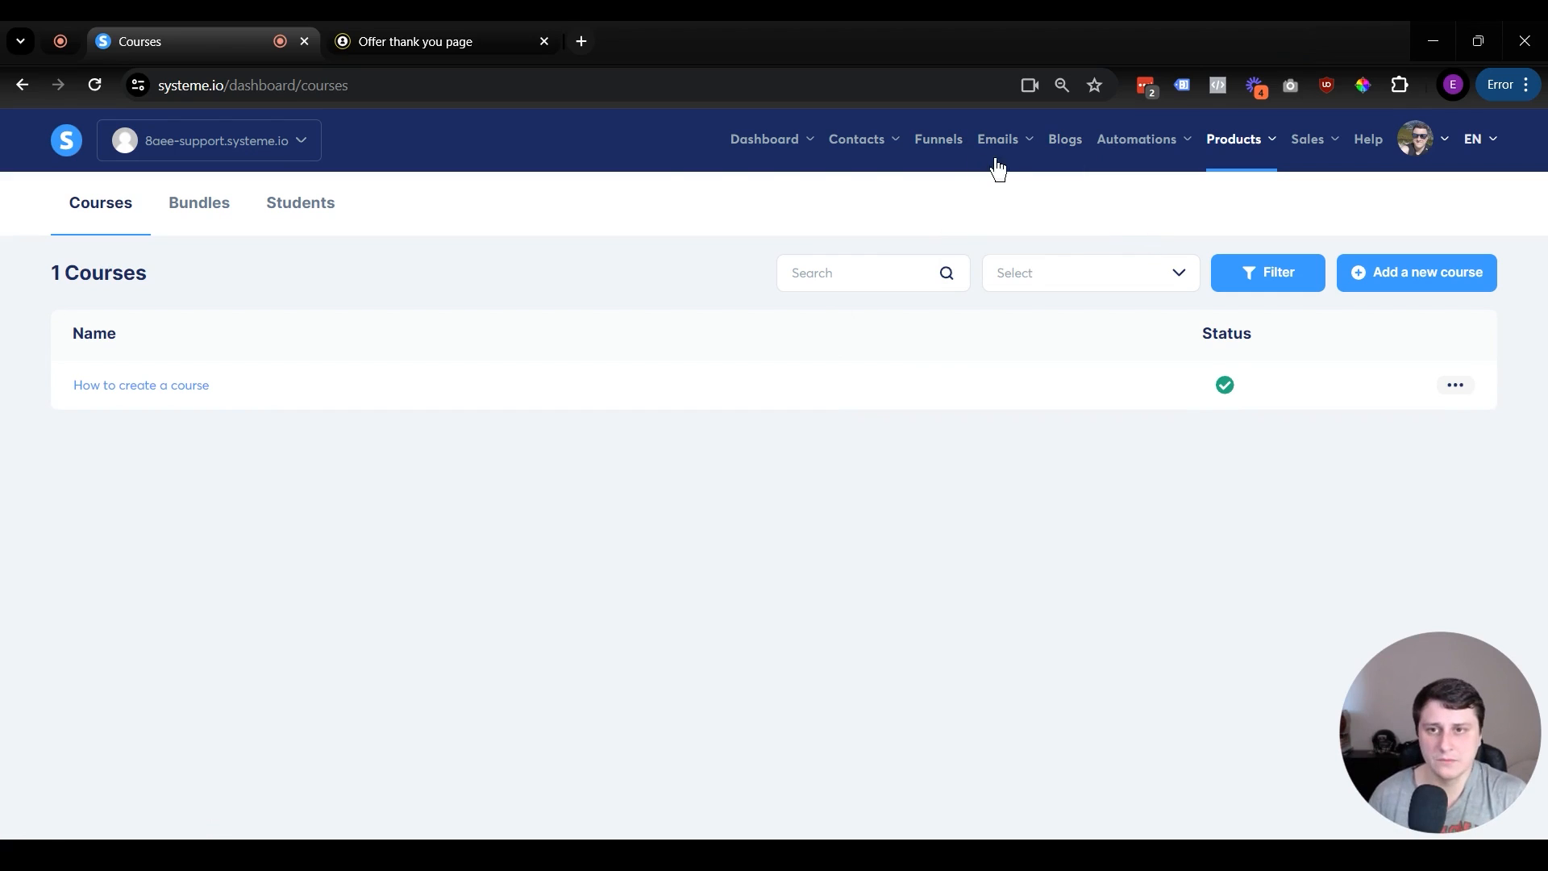
Step: View the Thank You / Download Page step of the "Lead generation" funnel and return to the funnels list
click(937, 152)
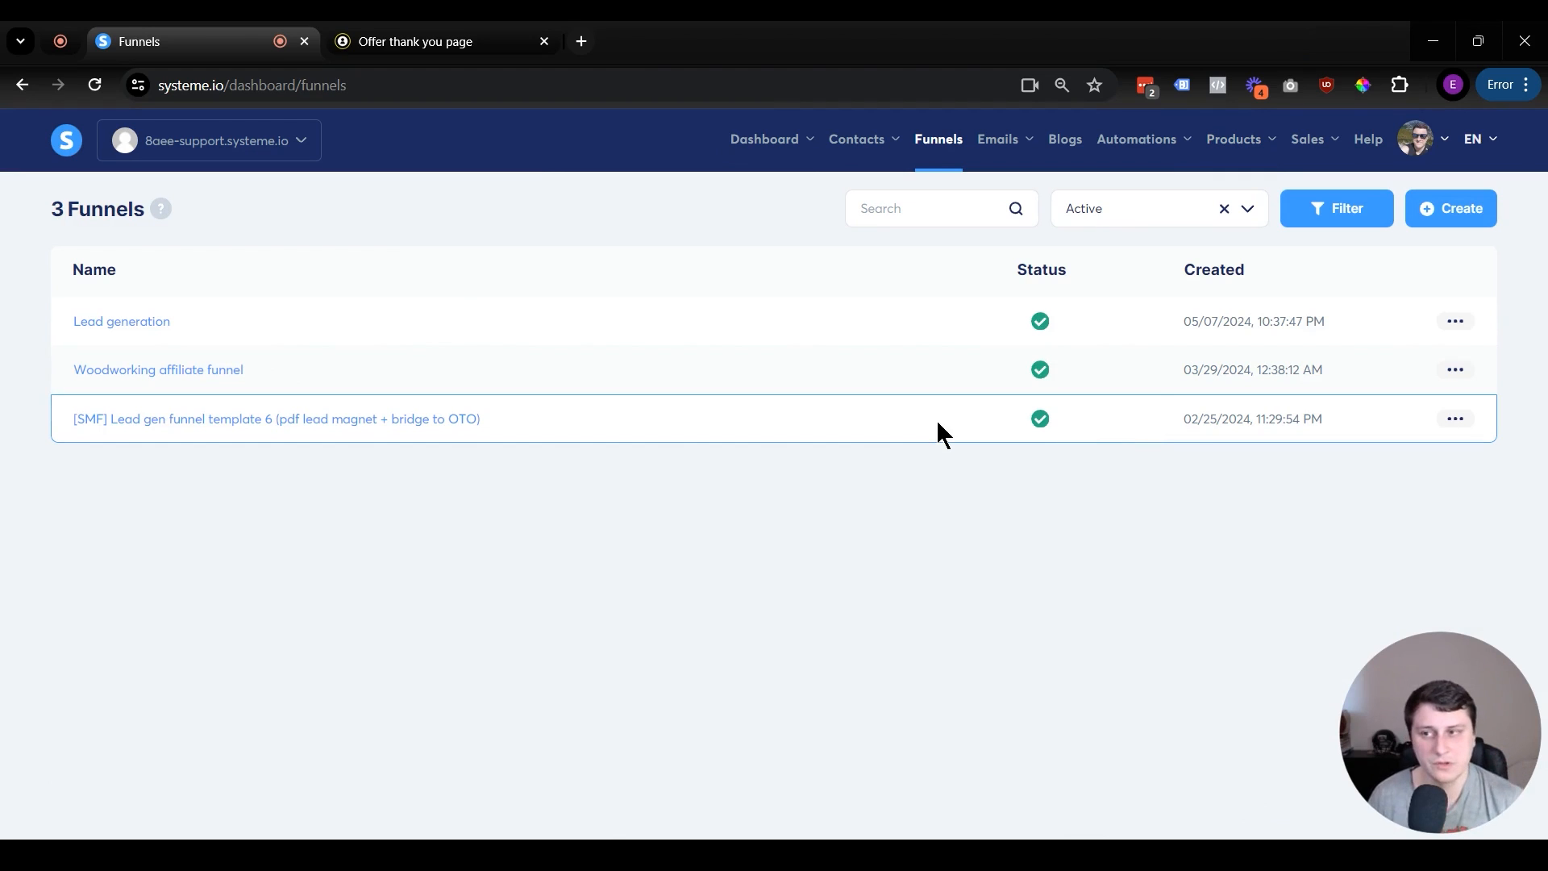
click(153, 322)
click(155, 342)
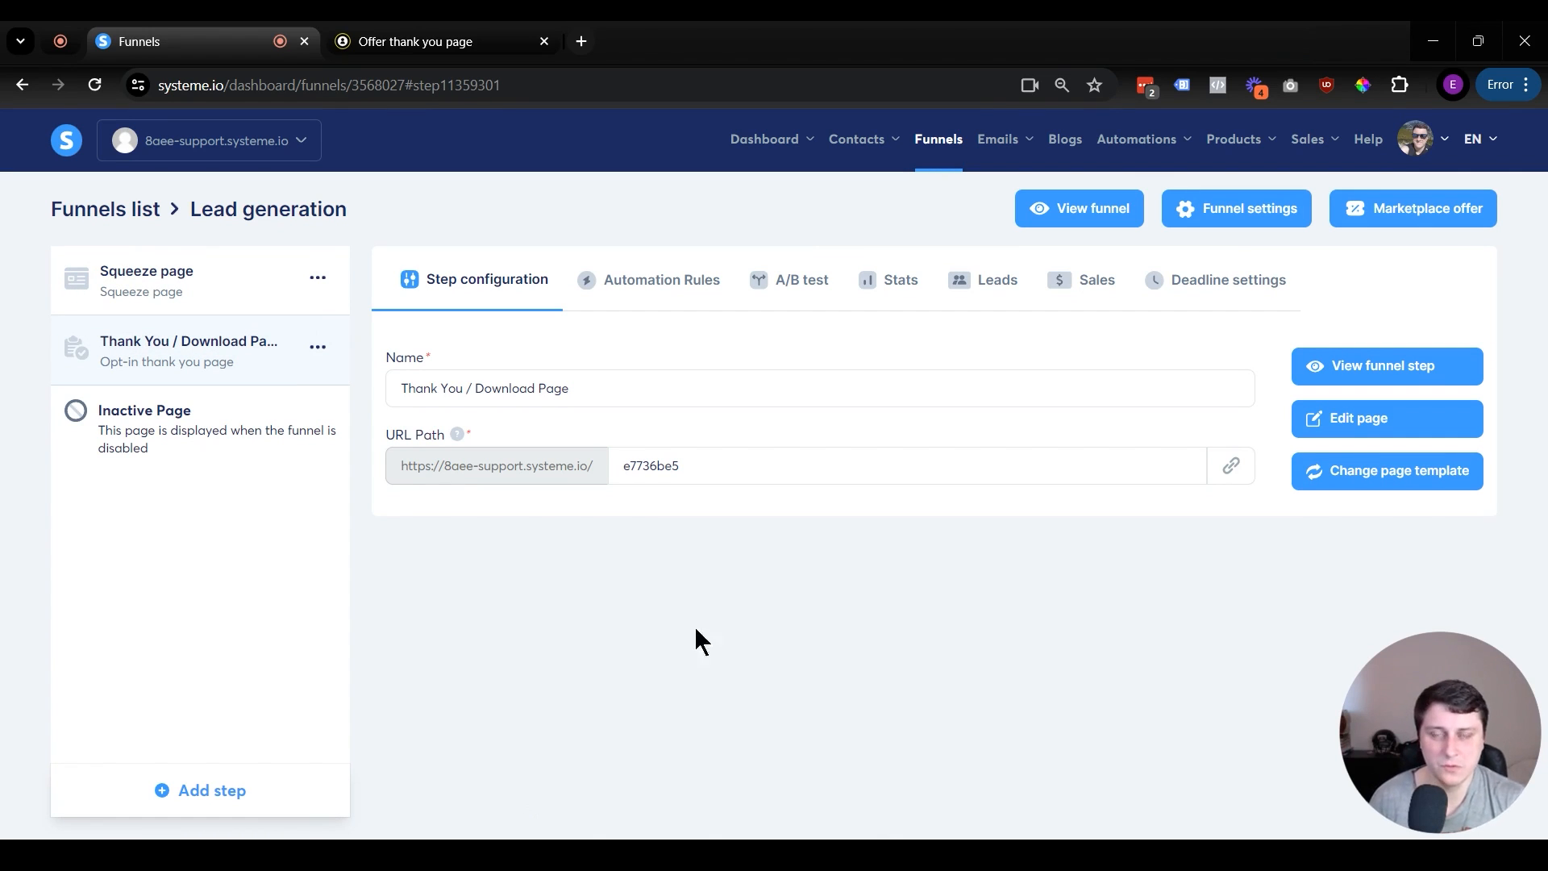
click(85, 208)
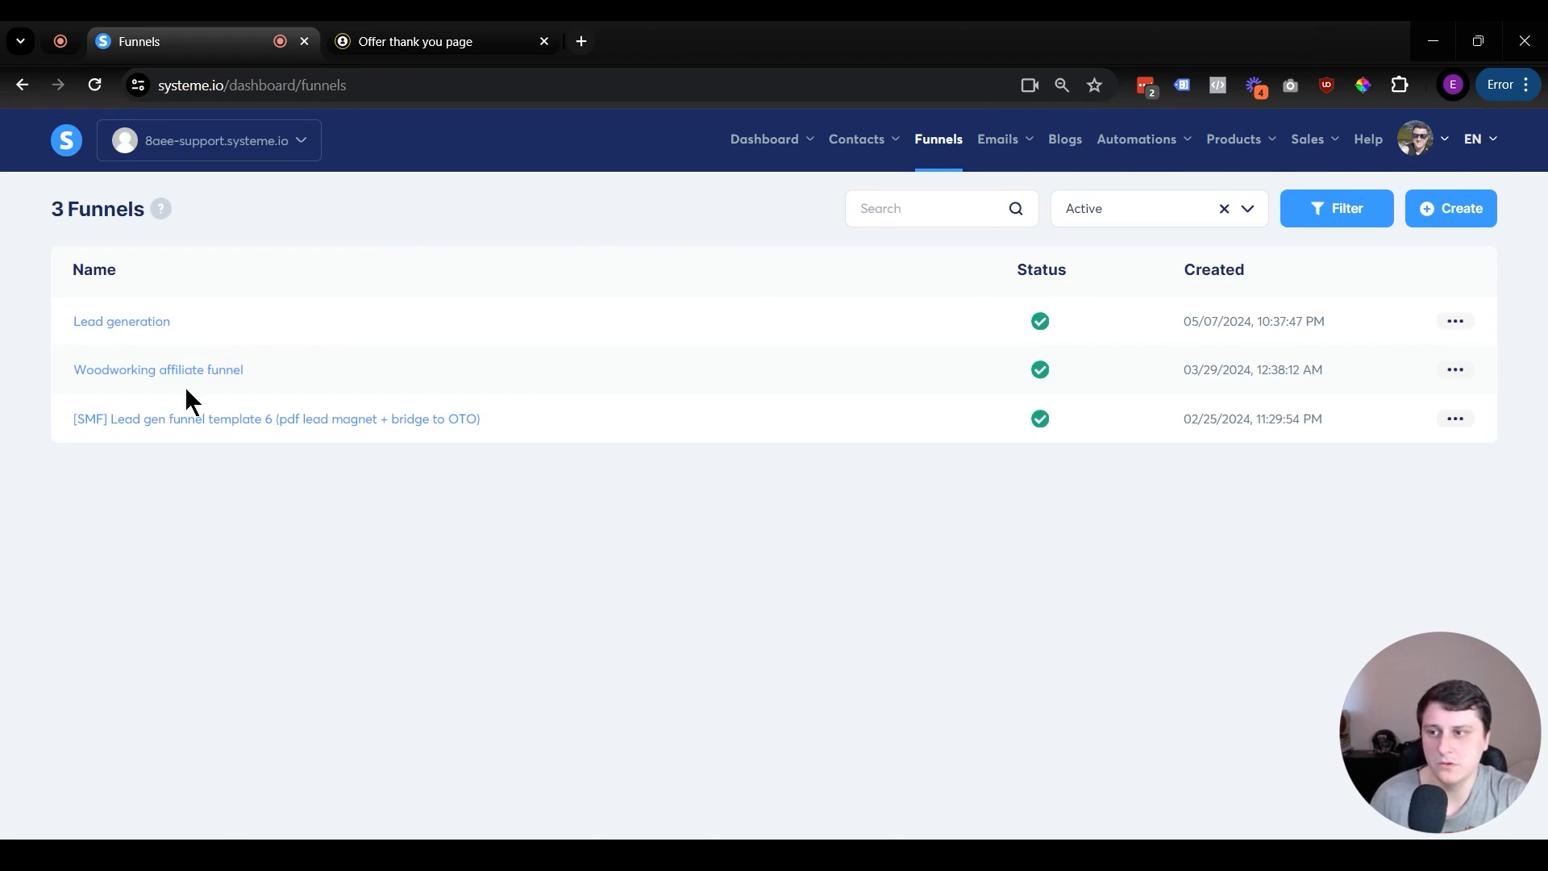
Step: Delete the "[SMF] Lead gen funnel template 6 (pdf lead magnet + bridge to OTO)" funnel
click(1455, 418)
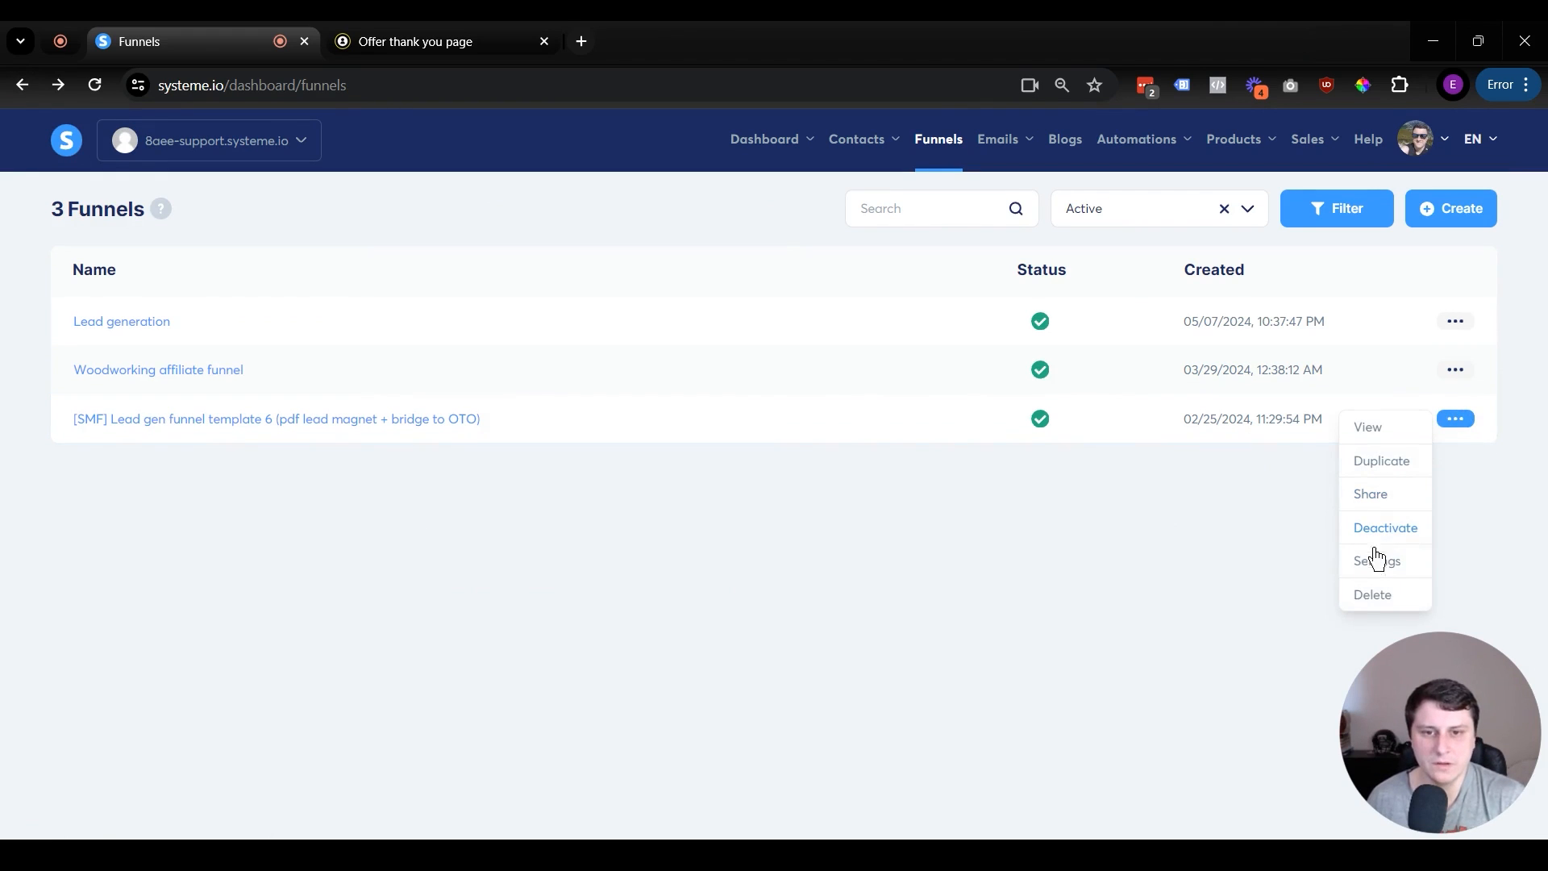
click(1373, 597)
click(718, 528)
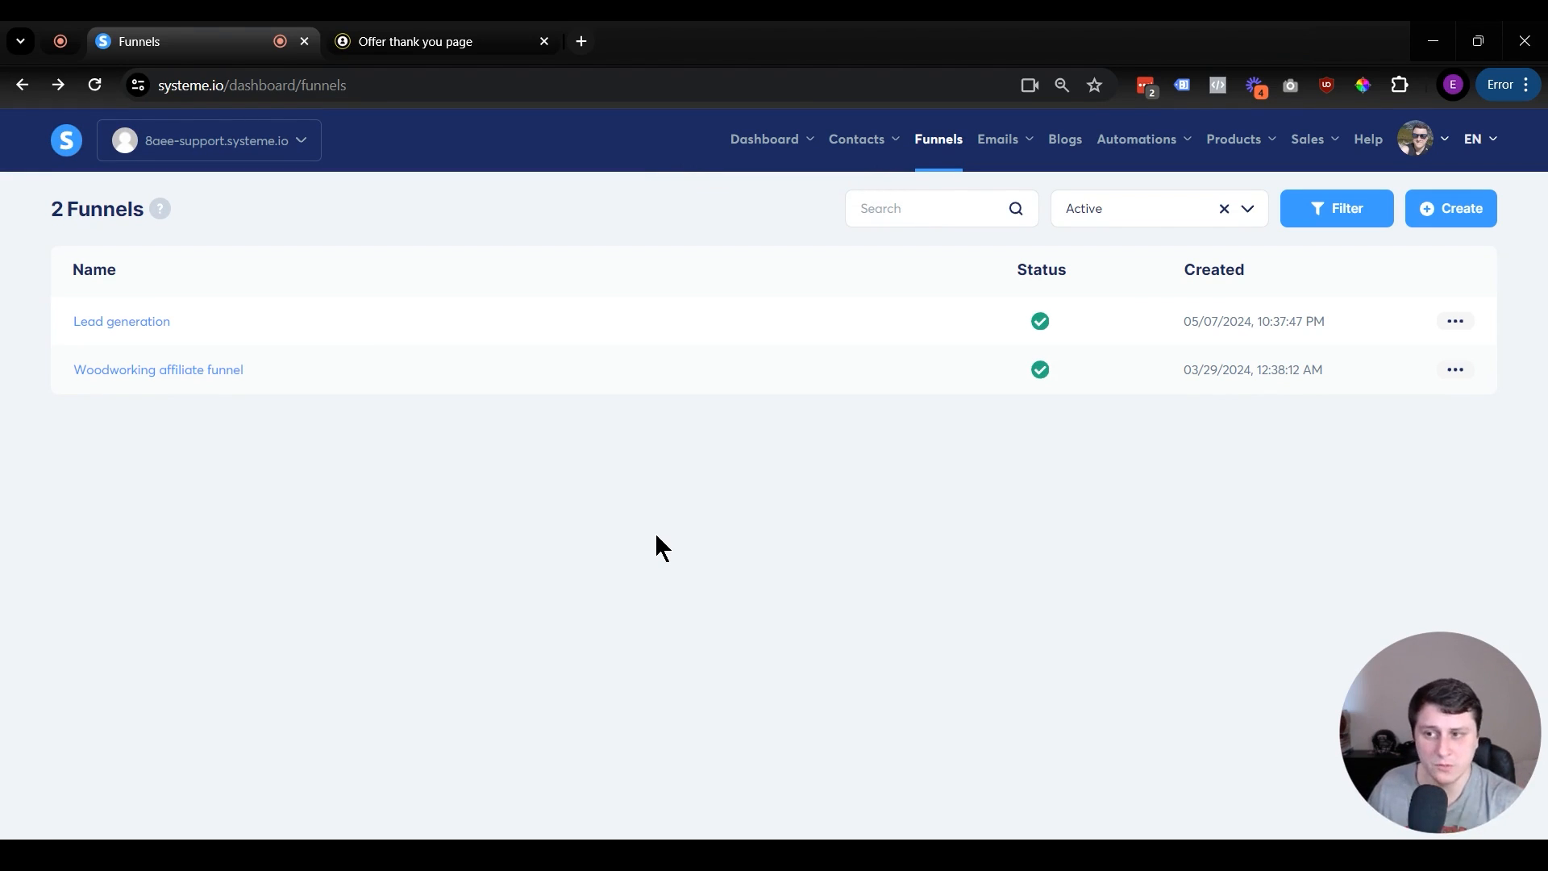
Step: Create a funnel named "Sales funnel" on the 8aee-support.systeme.io domain, with the Sell goal and U.S. Dollar as currency
click(1419, 221)
click(590, 283)
text(Sales funnel)
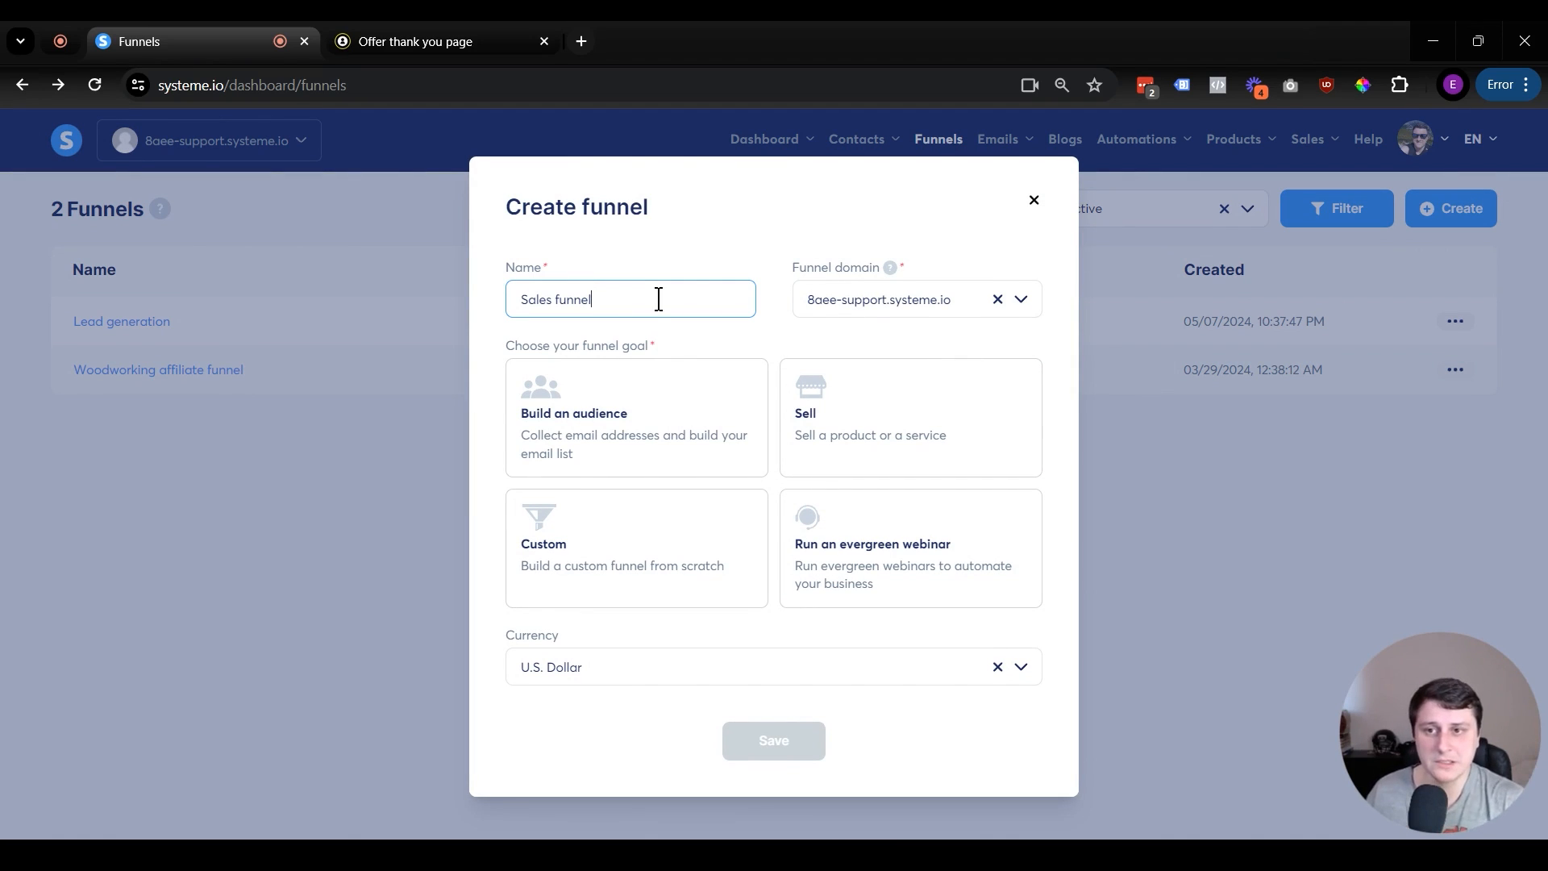
click(870, 299)
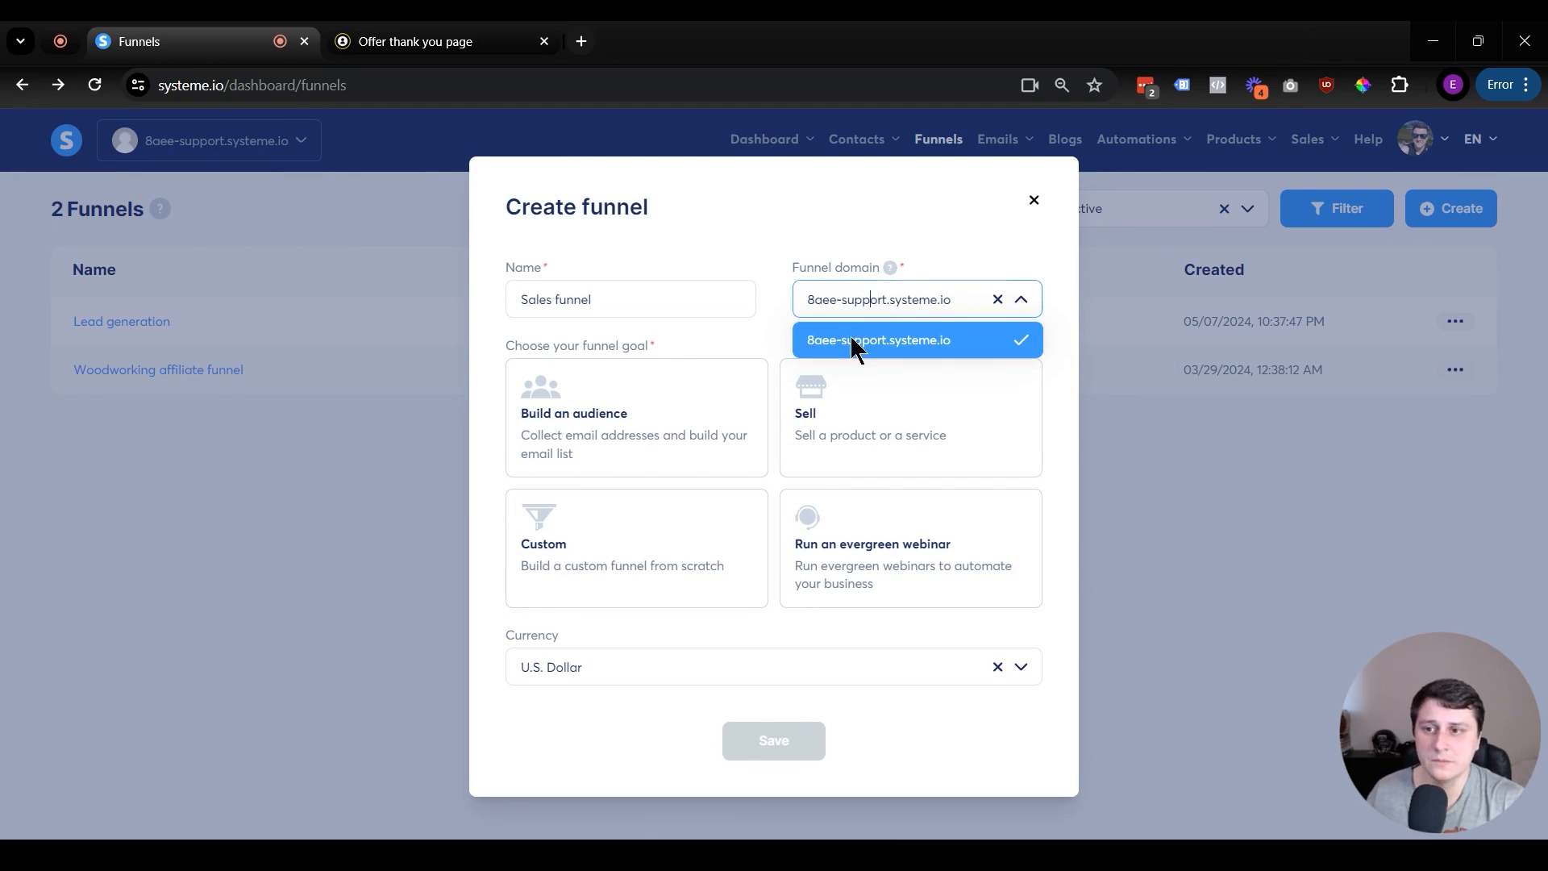
click(839, 425)
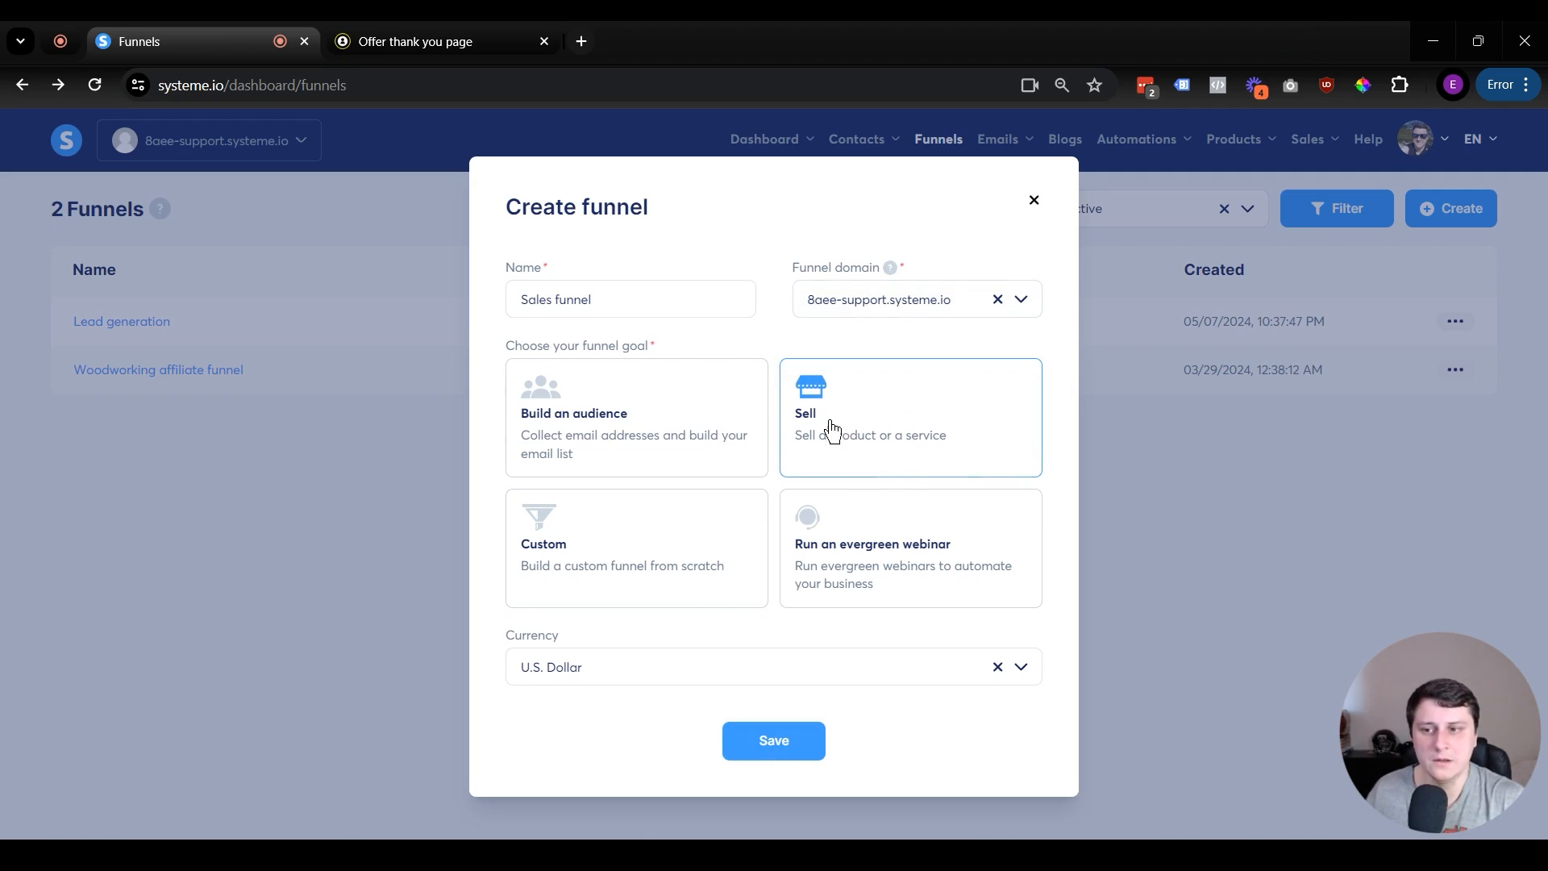
click(549, 667)
scroll(556, 572, down, 3)
scroll(561, 571, up, 3)
click(912, 724)
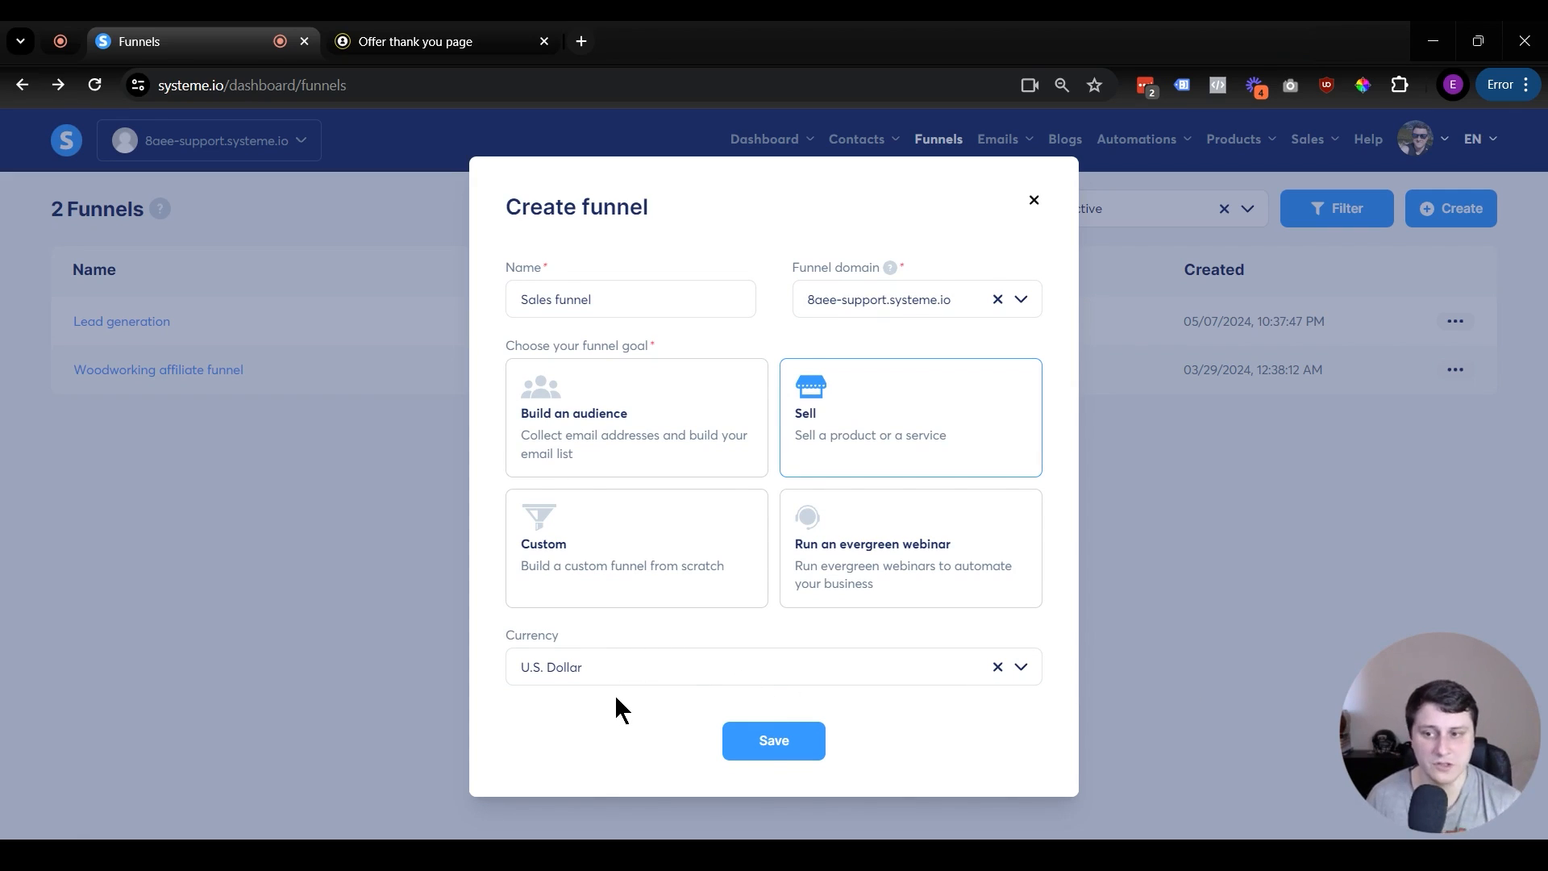
click(768, 748)
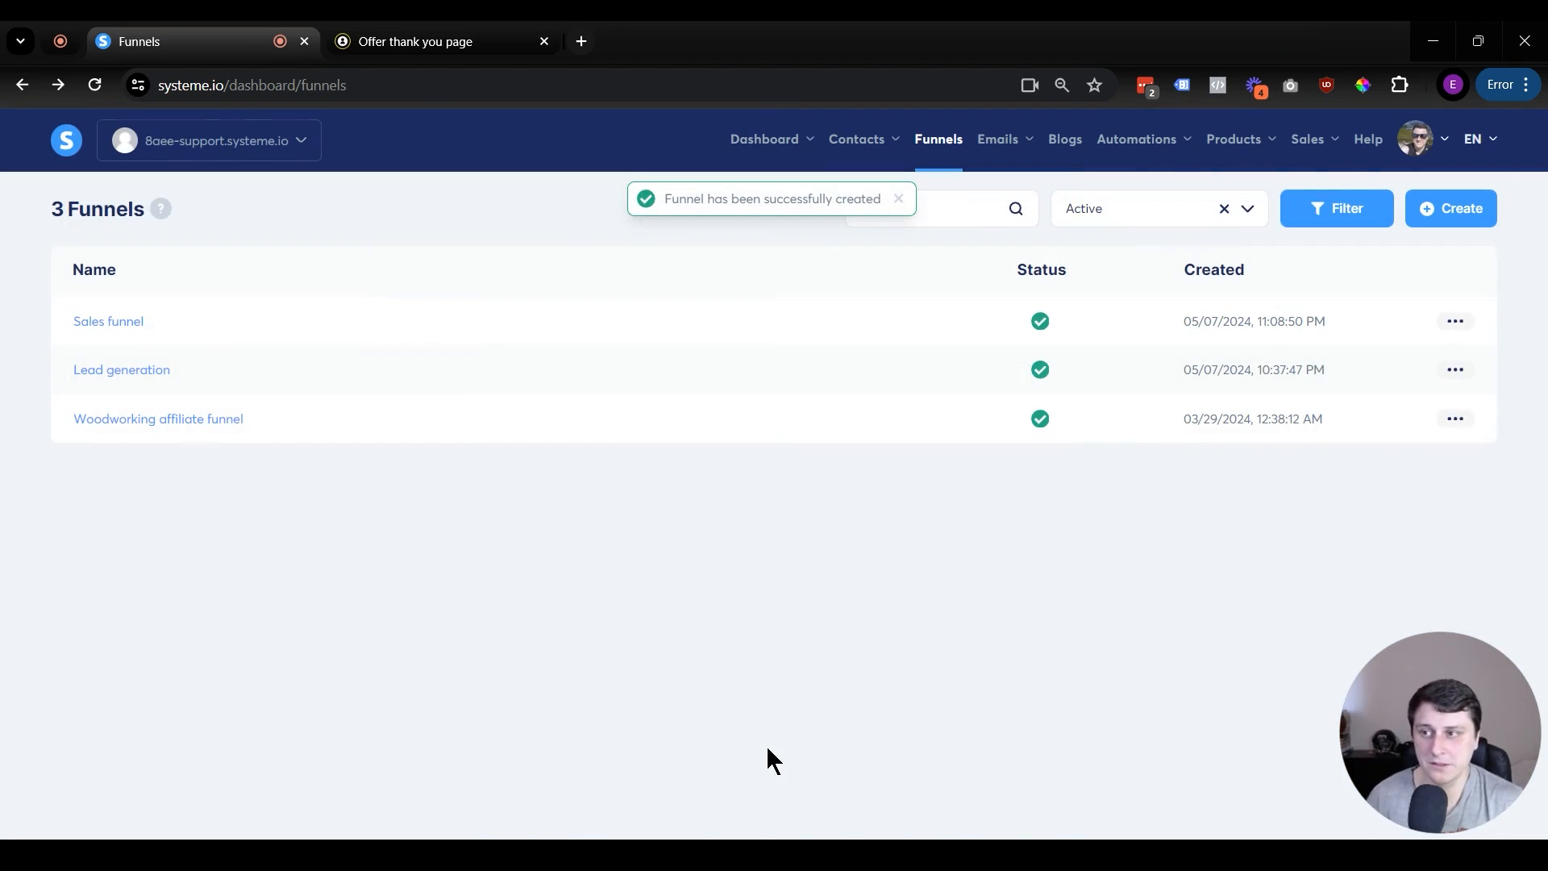
Step: Open the Sales funnel, preview the "Payment info" order form template with the blue sea background, and close the preview and thank you page tabs
click(108, 321)
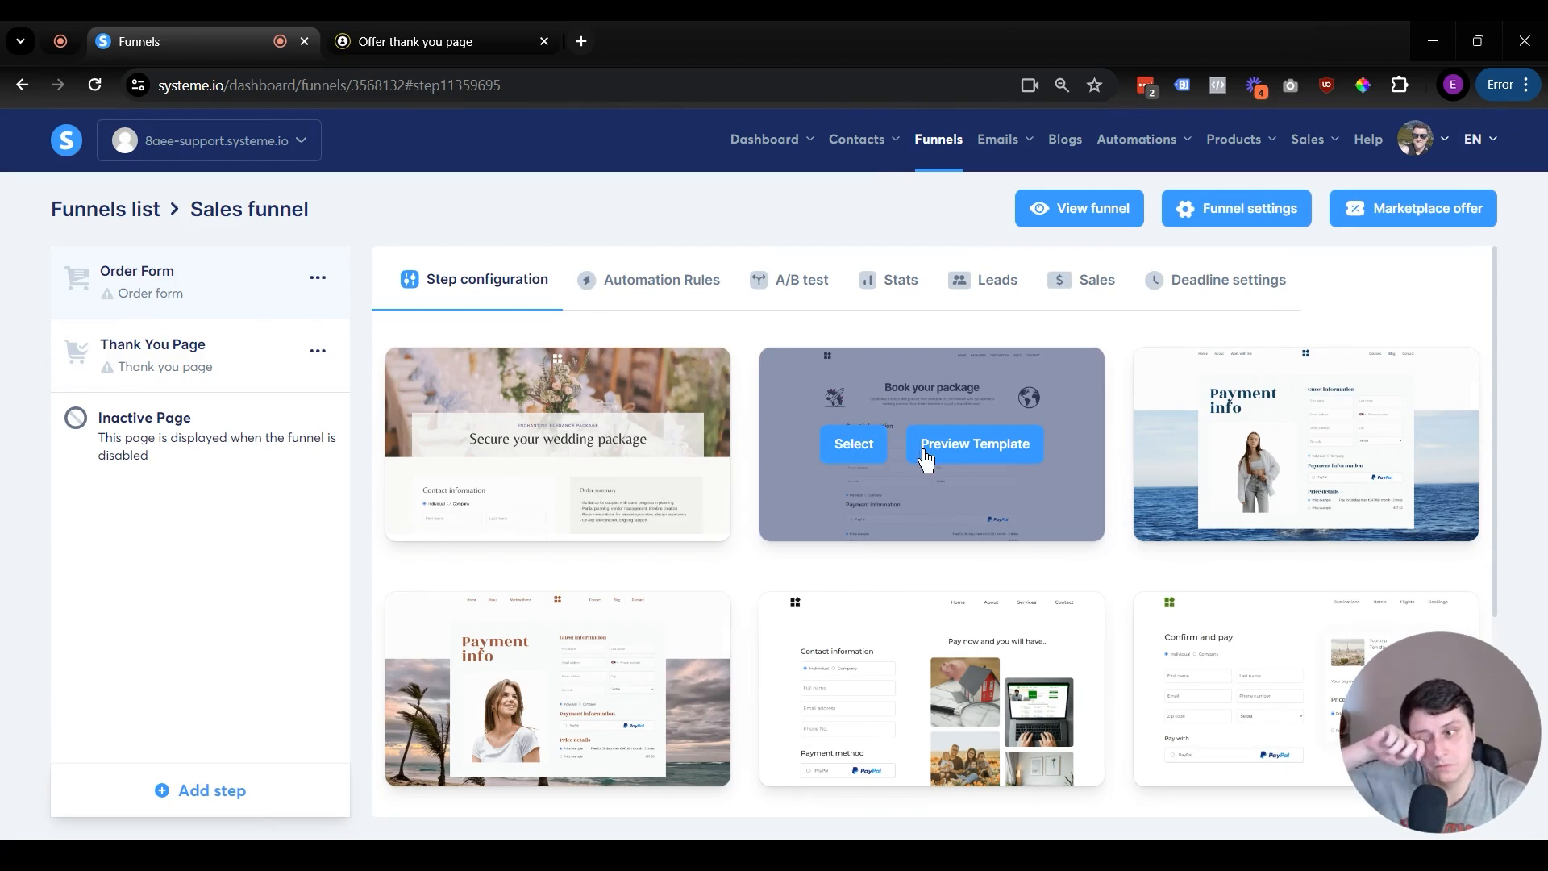
scroll(1196, 516, down, 3)
scroll(1192, 508, up, 3)
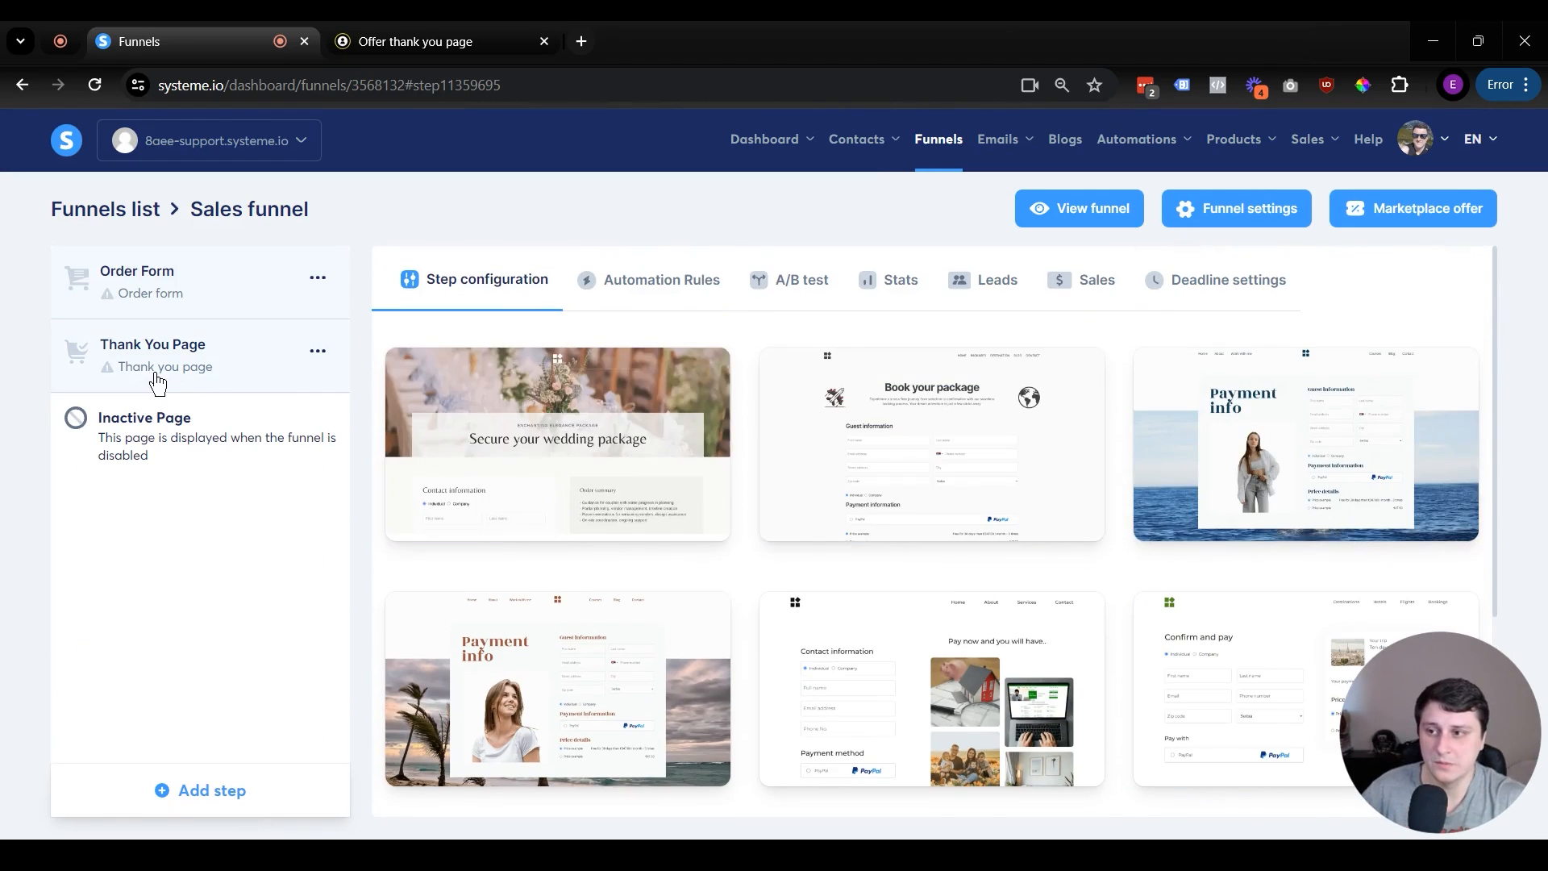
scroll(756, 387, down, 1)
scroll(758, 374, down, 5)
scroll(782, 373, up, 6)
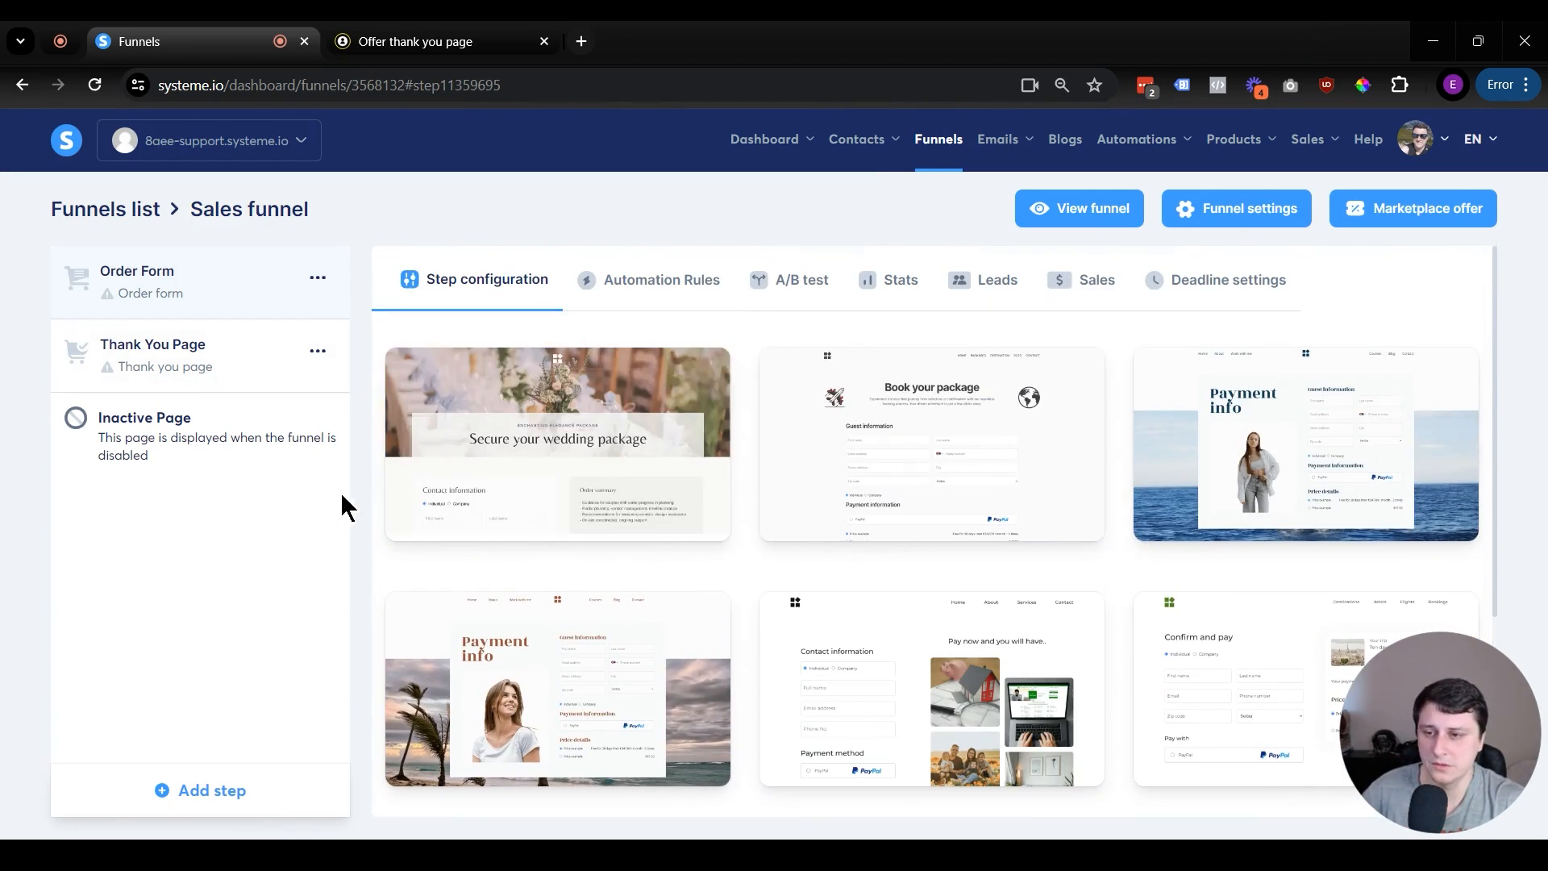
click(1392, 449)
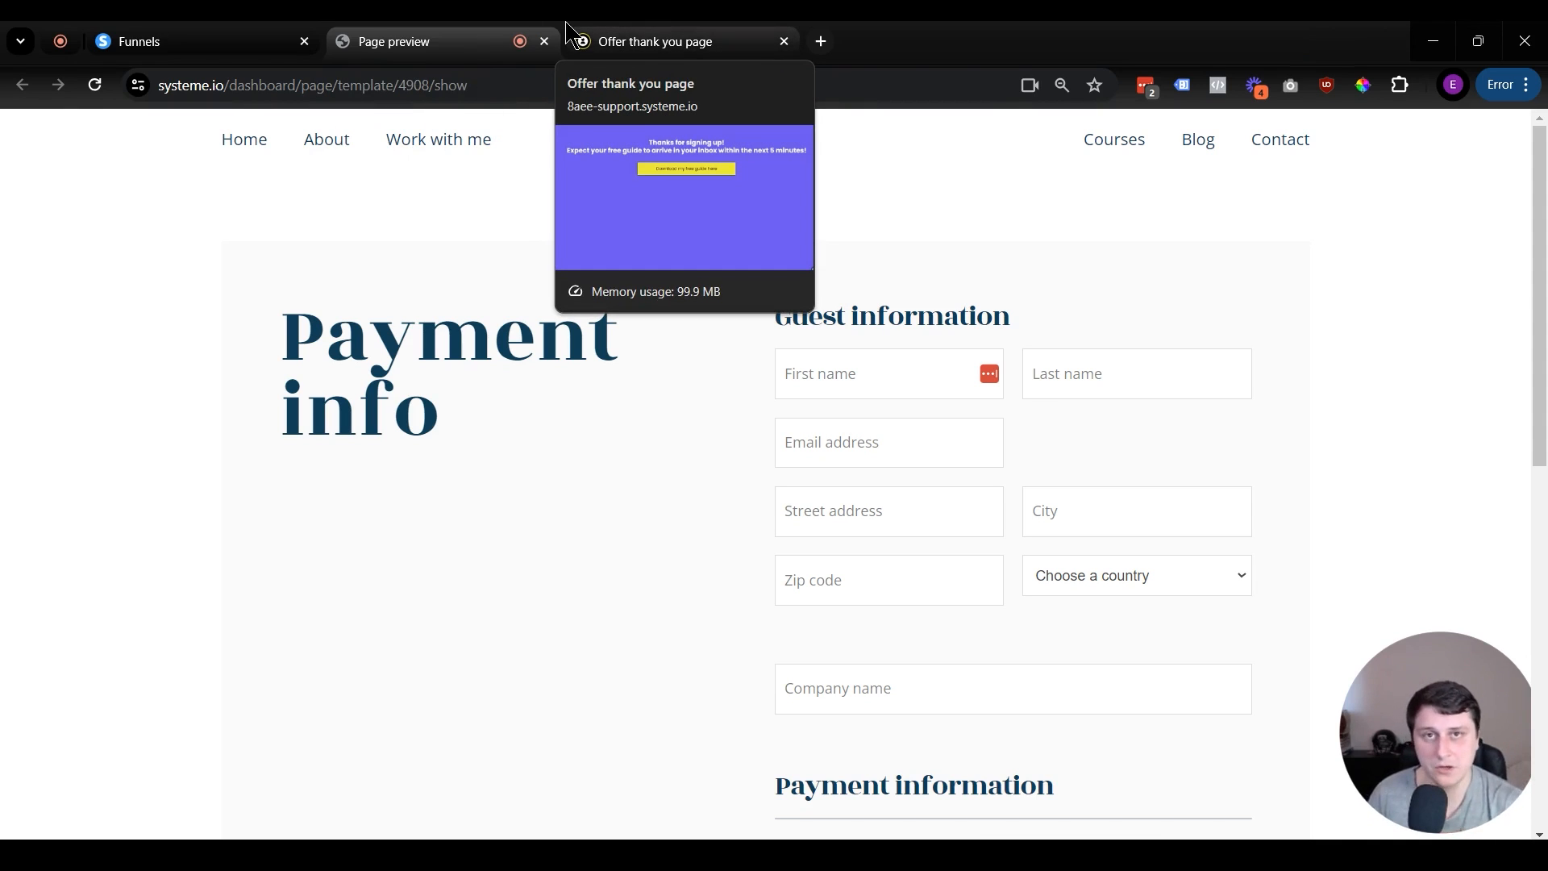
middle_click(501, 26)
middle_click(487, 32)
Step: Apply the "Payment info" template with the blue sea background to the Order Form step and open the page for editing
mouse_move(443, 512)
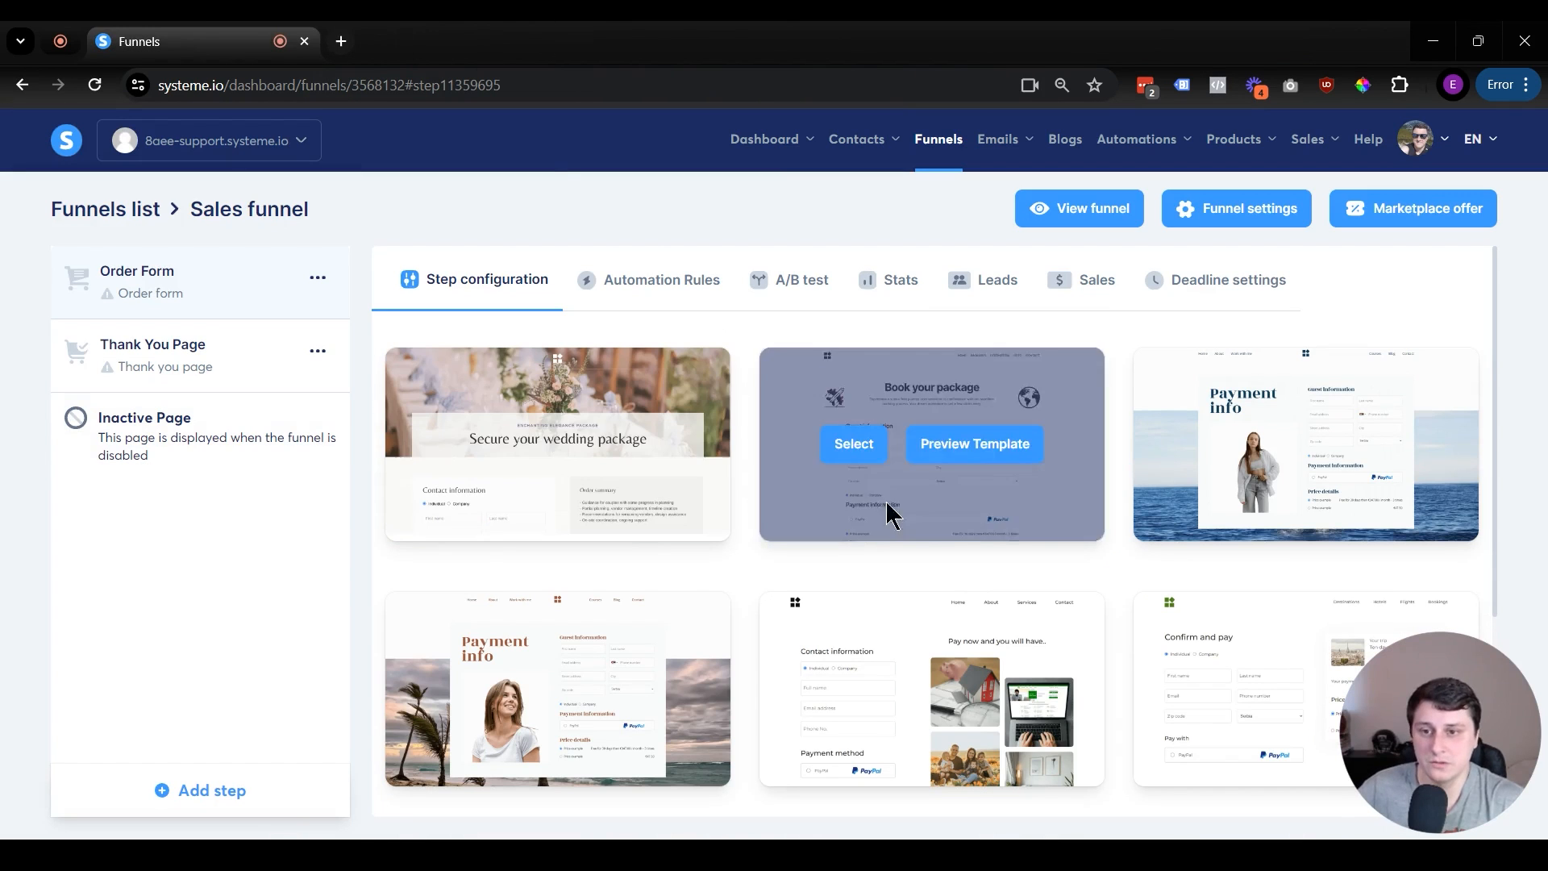
click(1227, 443)
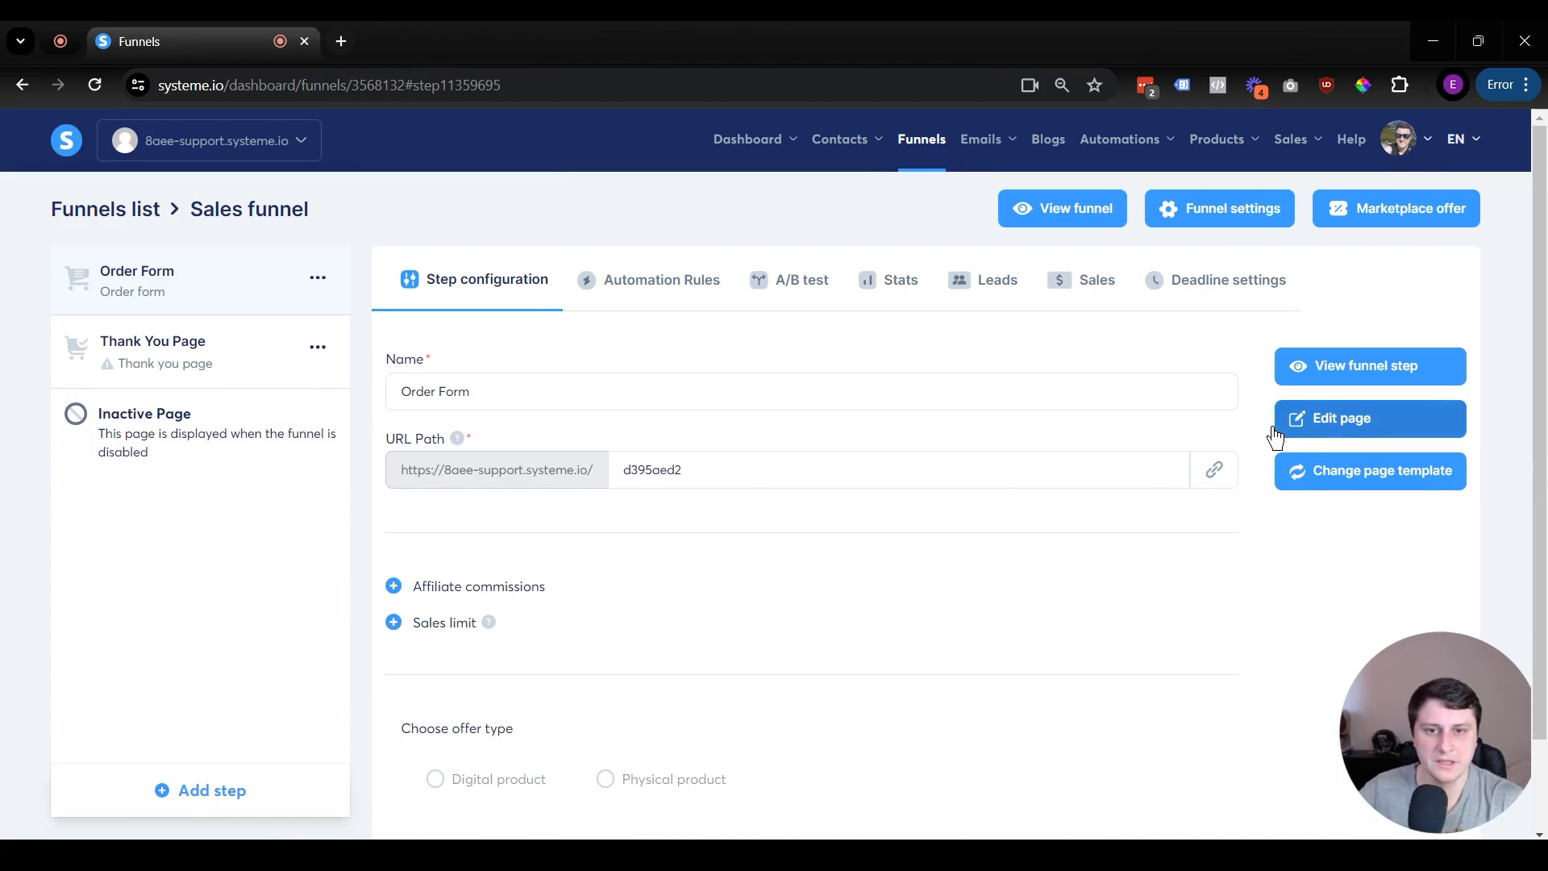
click(1327, 427)
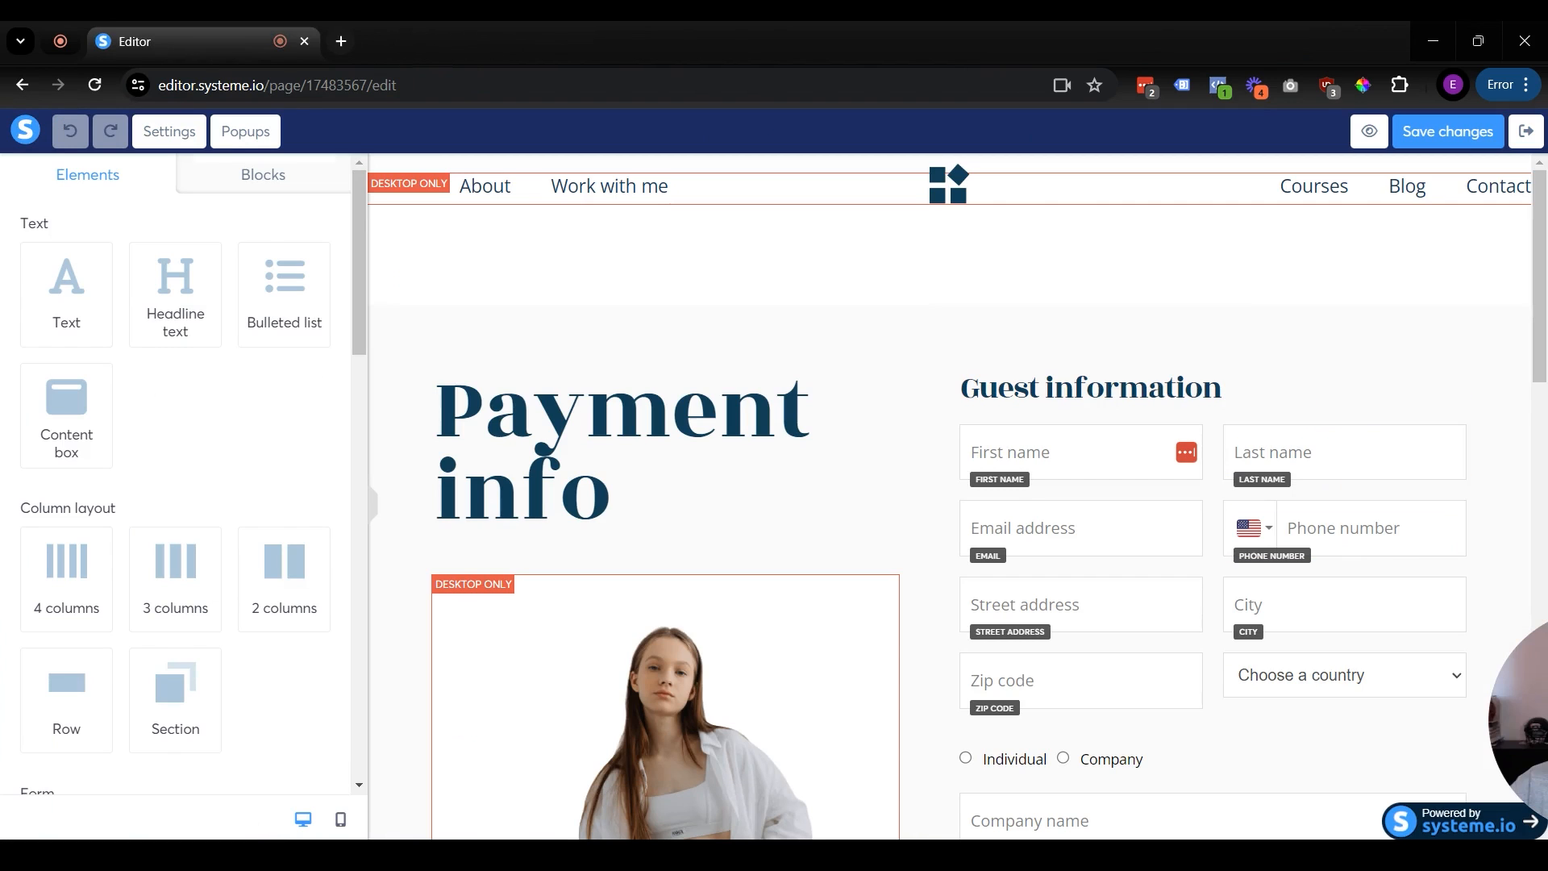
Step: Examine the order form page from the guest information fields through the payment information and price details sections
scroll(556, 501, down, 4)
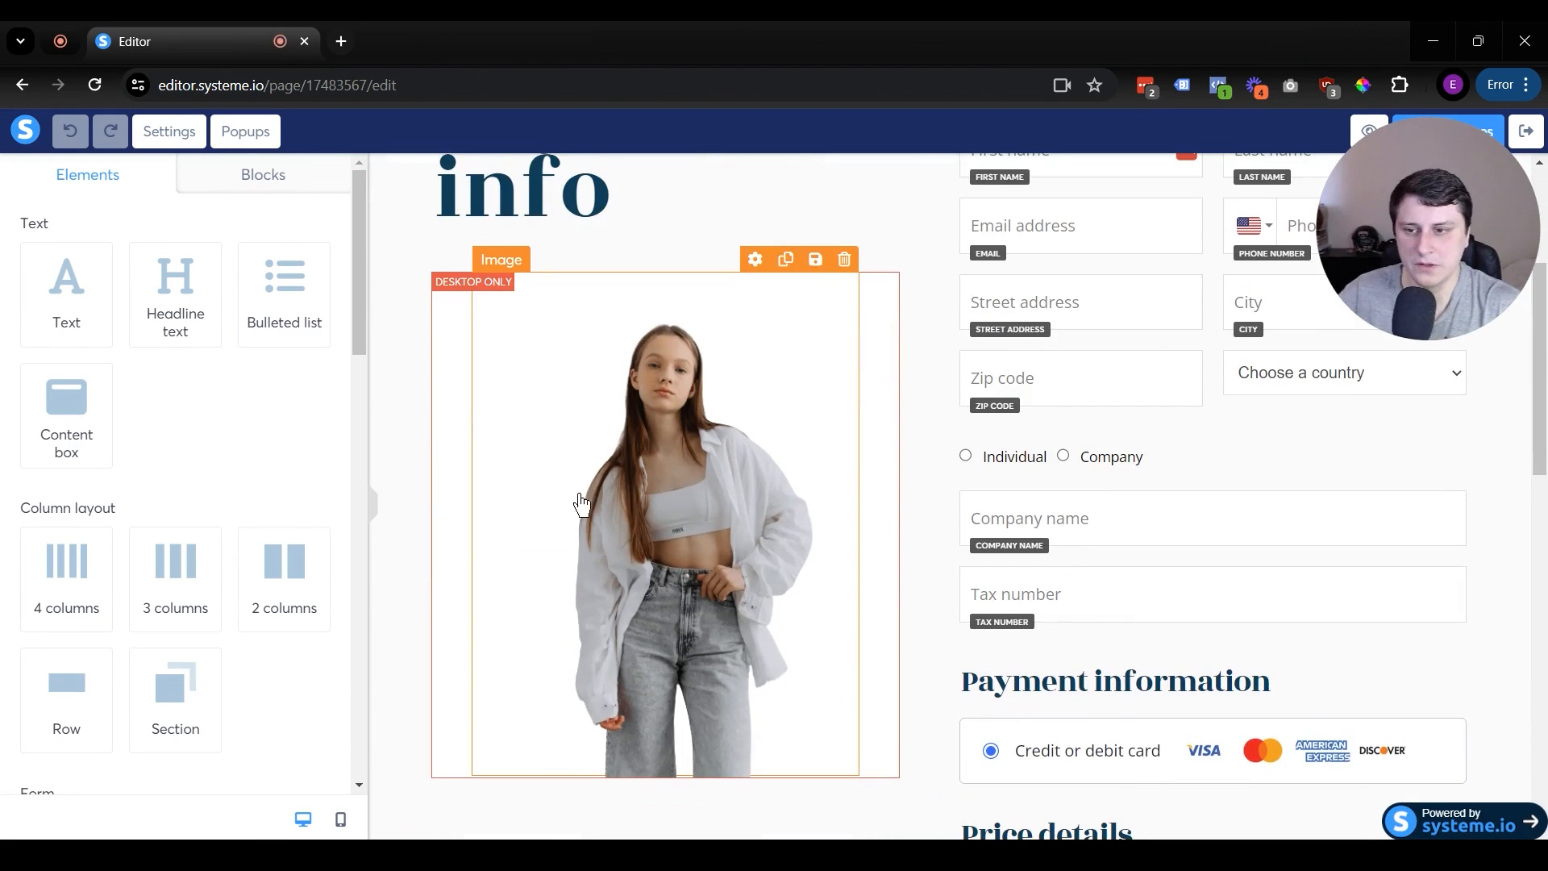
scroll(1282, 494, up, 4)
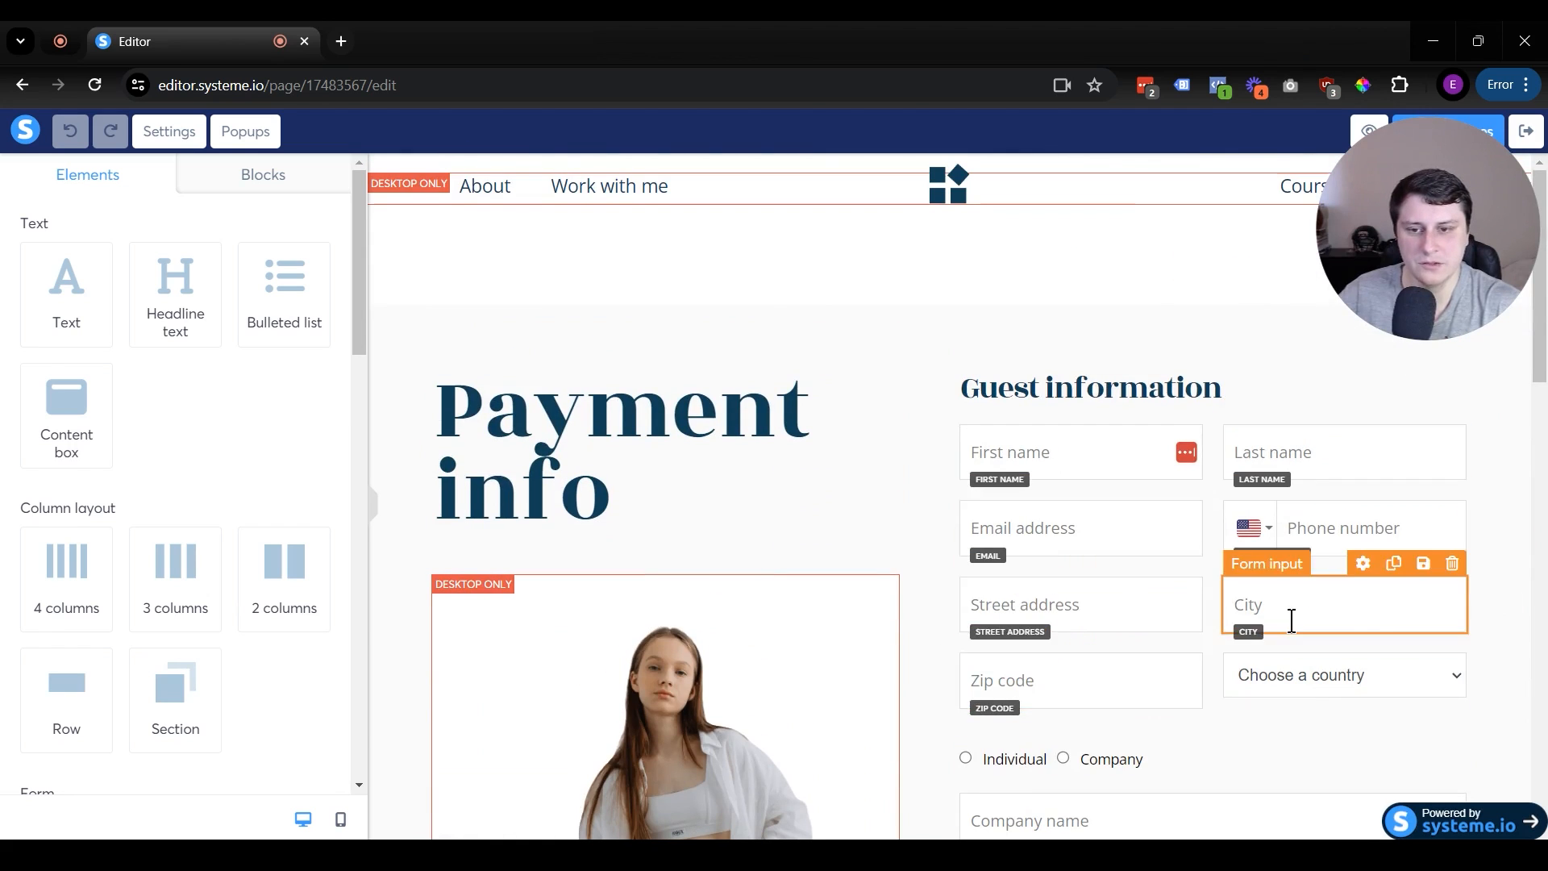
scroll(1091, 504, down, 10)
scroll(1180, 606, up, 1)
scroll(1209, 536, up, 9)
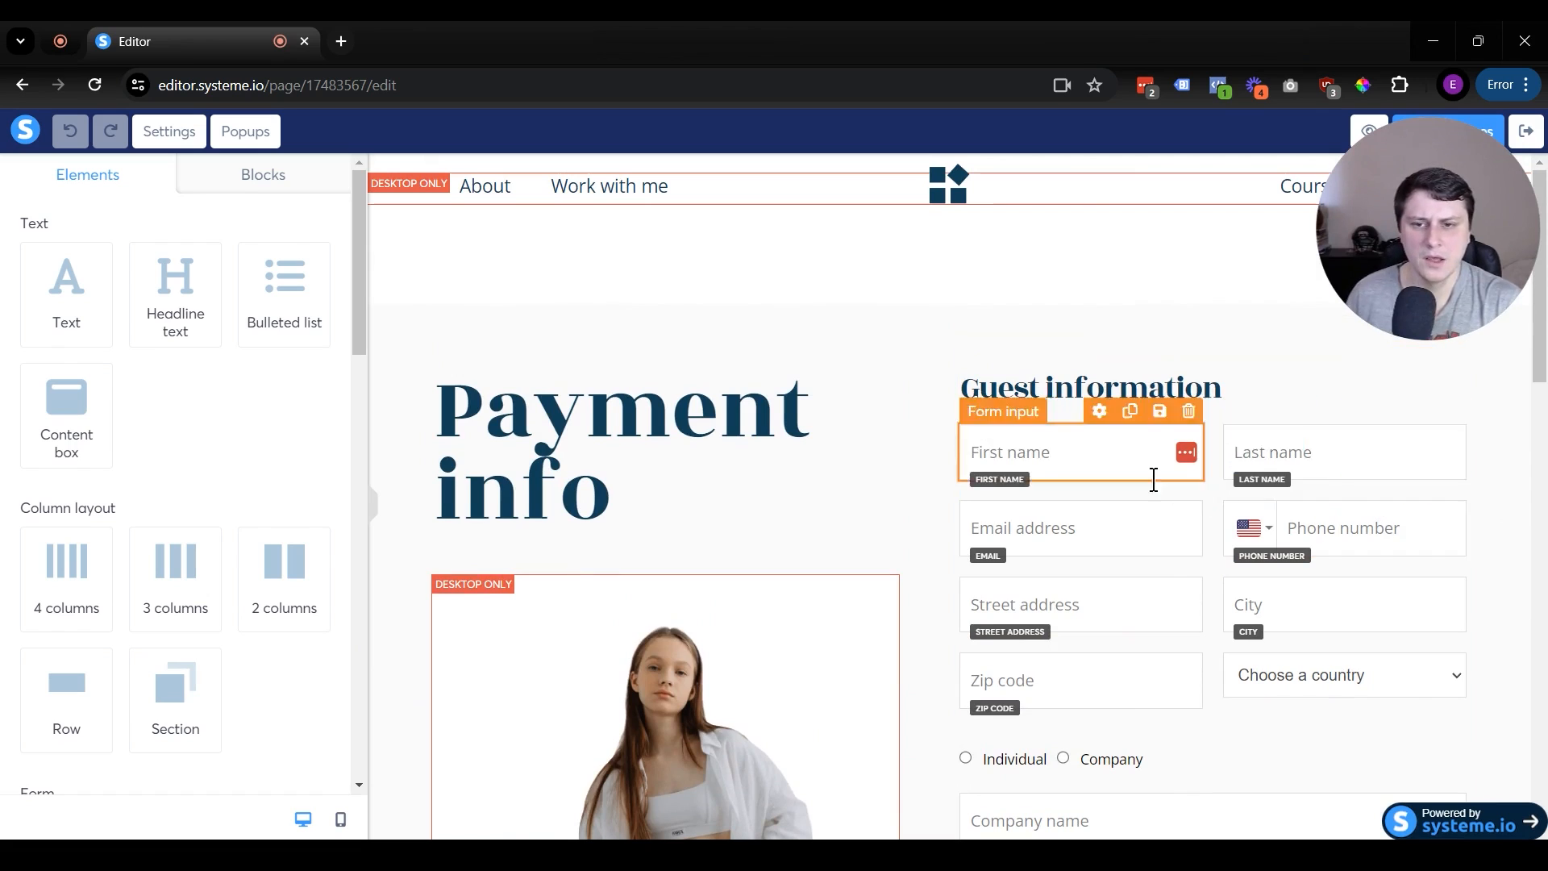
scroll(1150, 577, down, 10)
scroll(1106, 597, up, 3)
scroll(1026, 601, down, 8)
scroll(916, 656, up, 12)
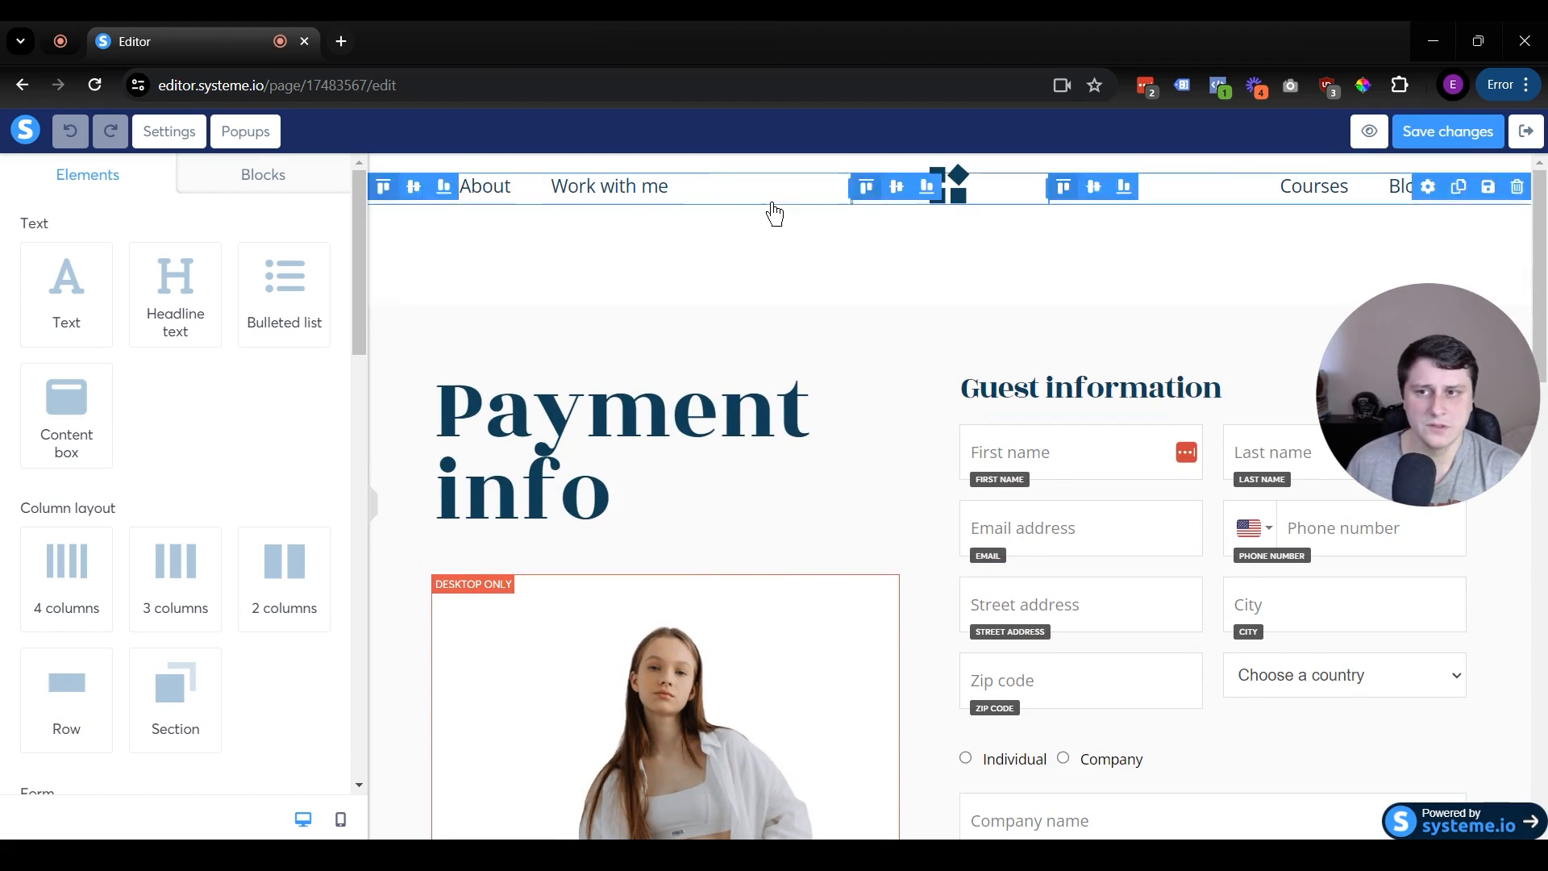
Step: Delete the Courses, Blog and Contact menu and the entire header row from the order form page
click(1524, 195)
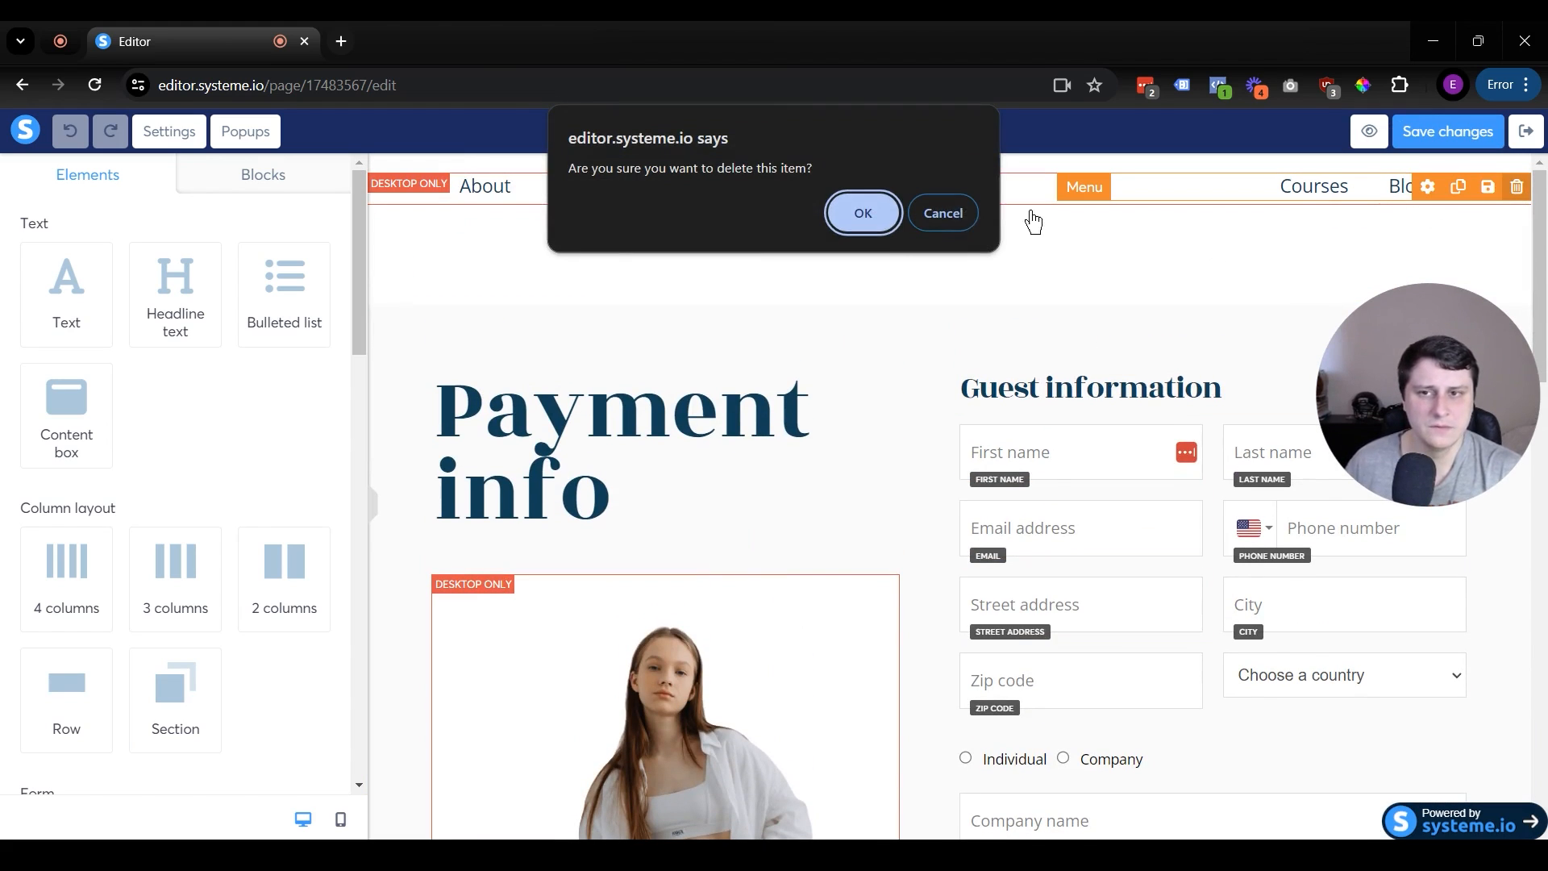
click(865, 212)
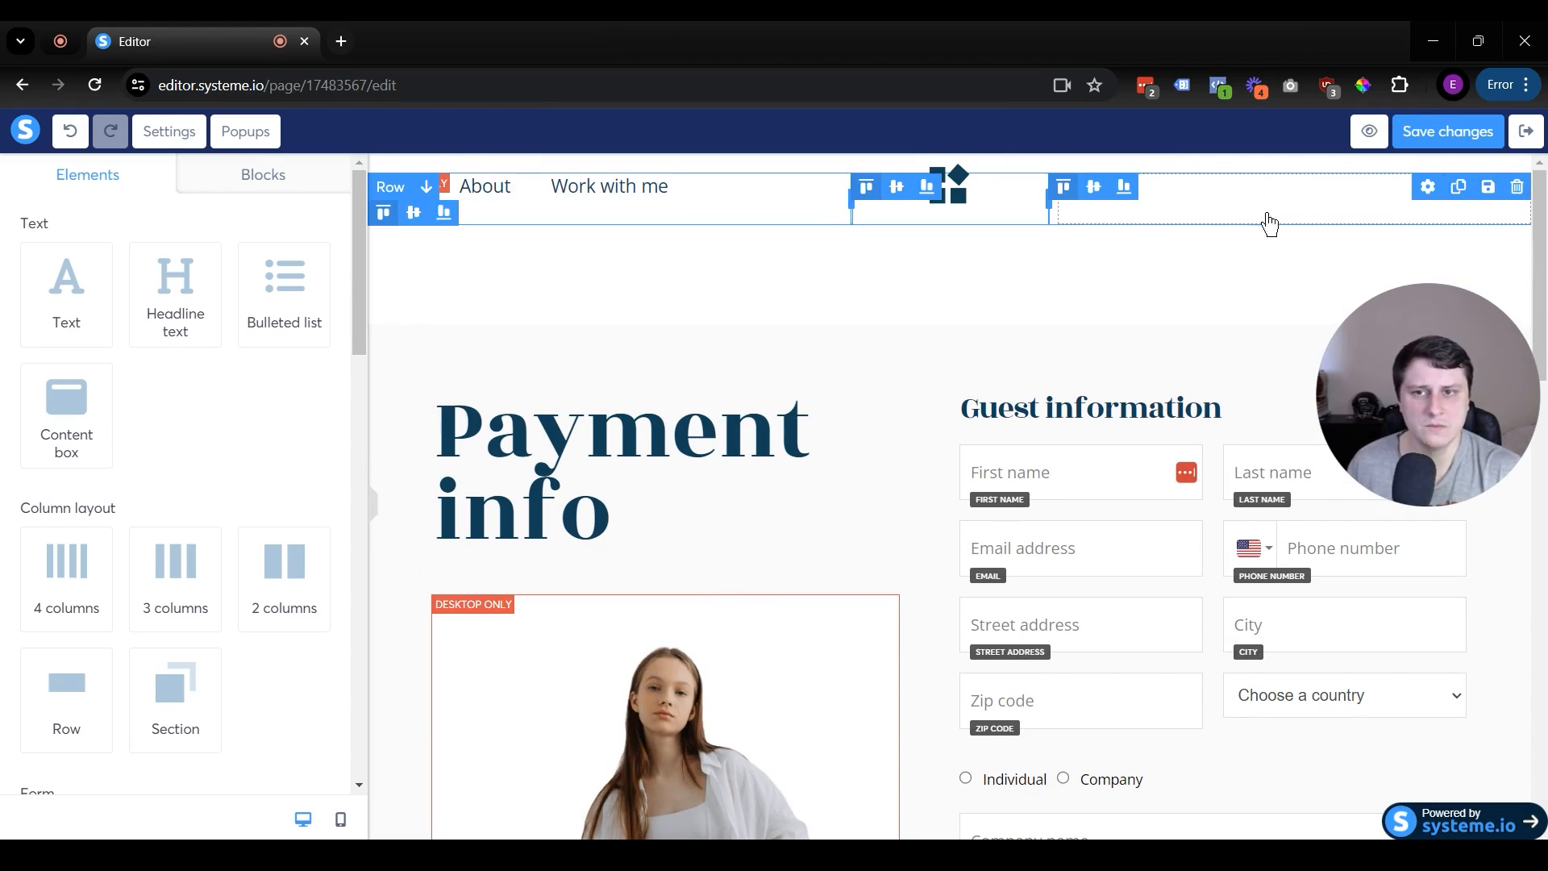
click(1517, 193)
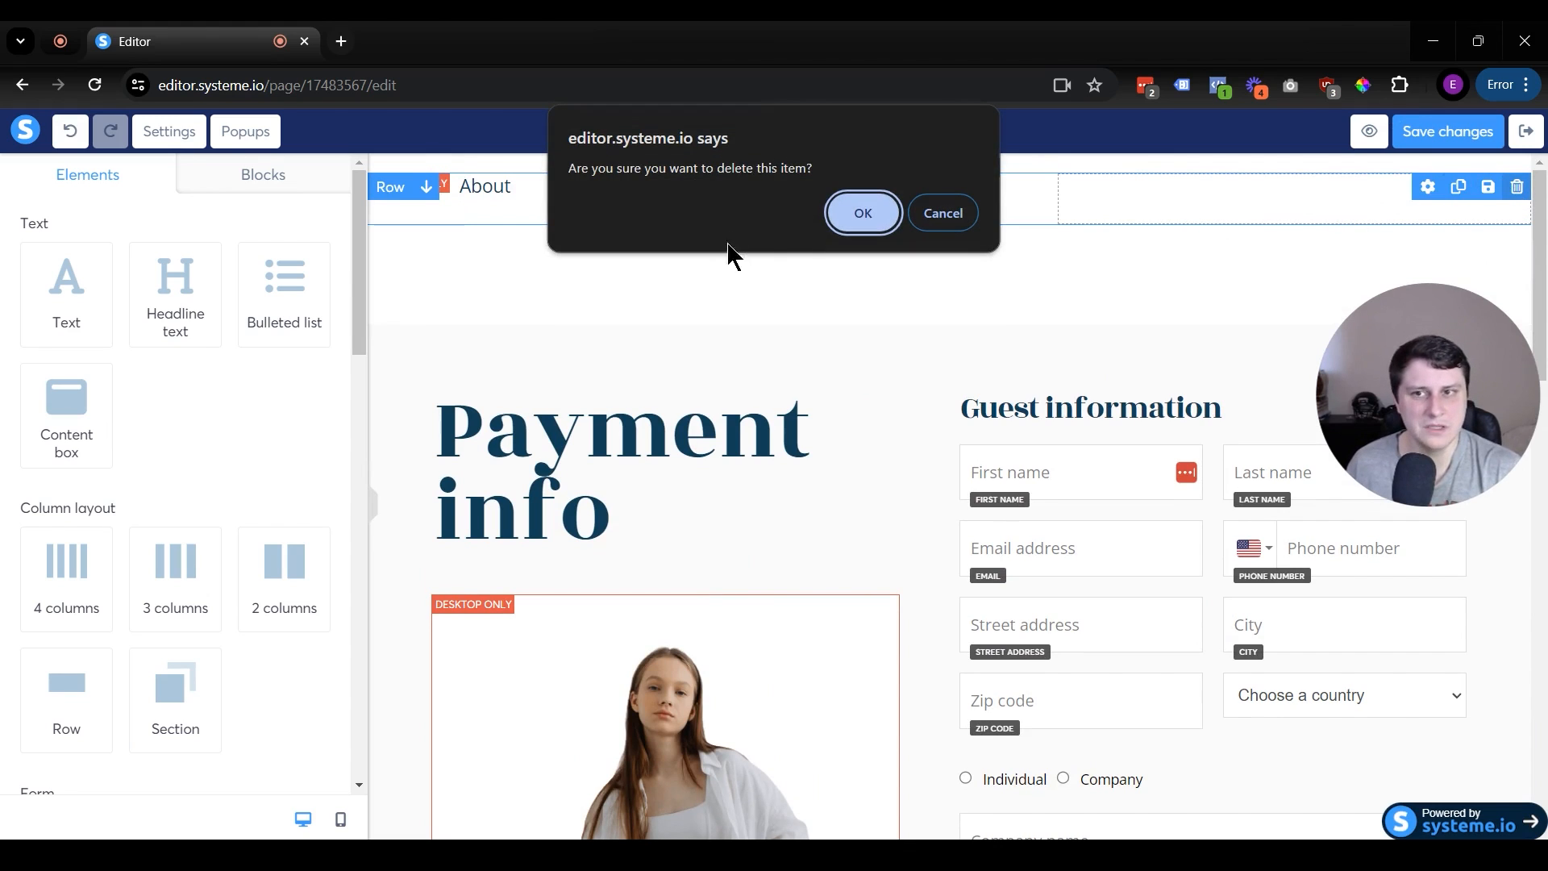
click(856, 215)
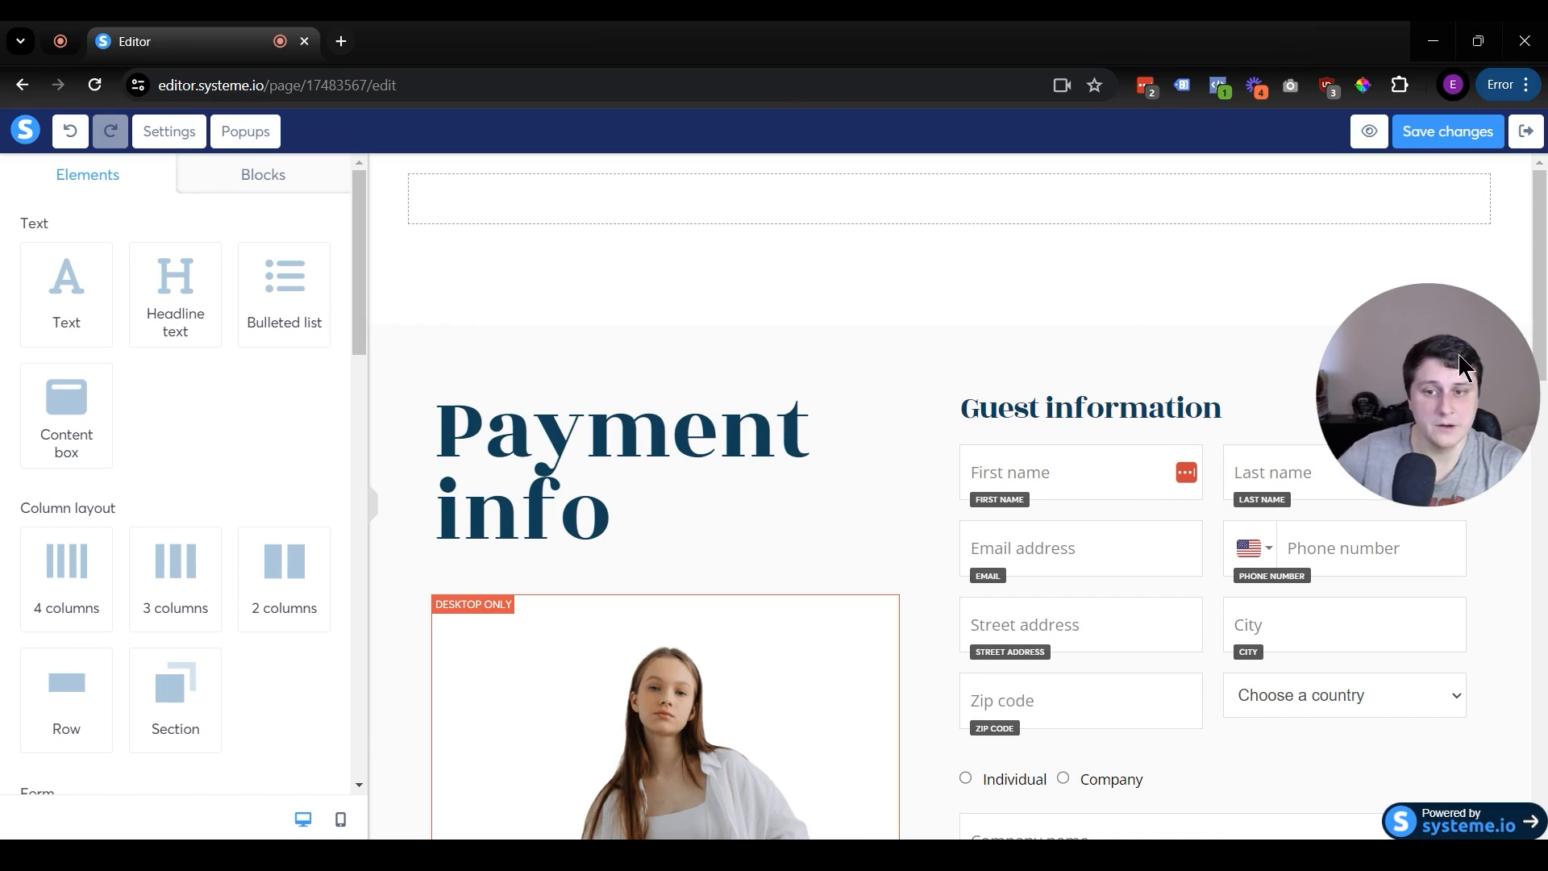
Step: Review the rest of the order form page, save the changes and exit the editor
scroll(526, 395, down, 5)
scroll(1005, 542, down, 6)
scroll(1009, 543, up, 11)
click(1425, 136)
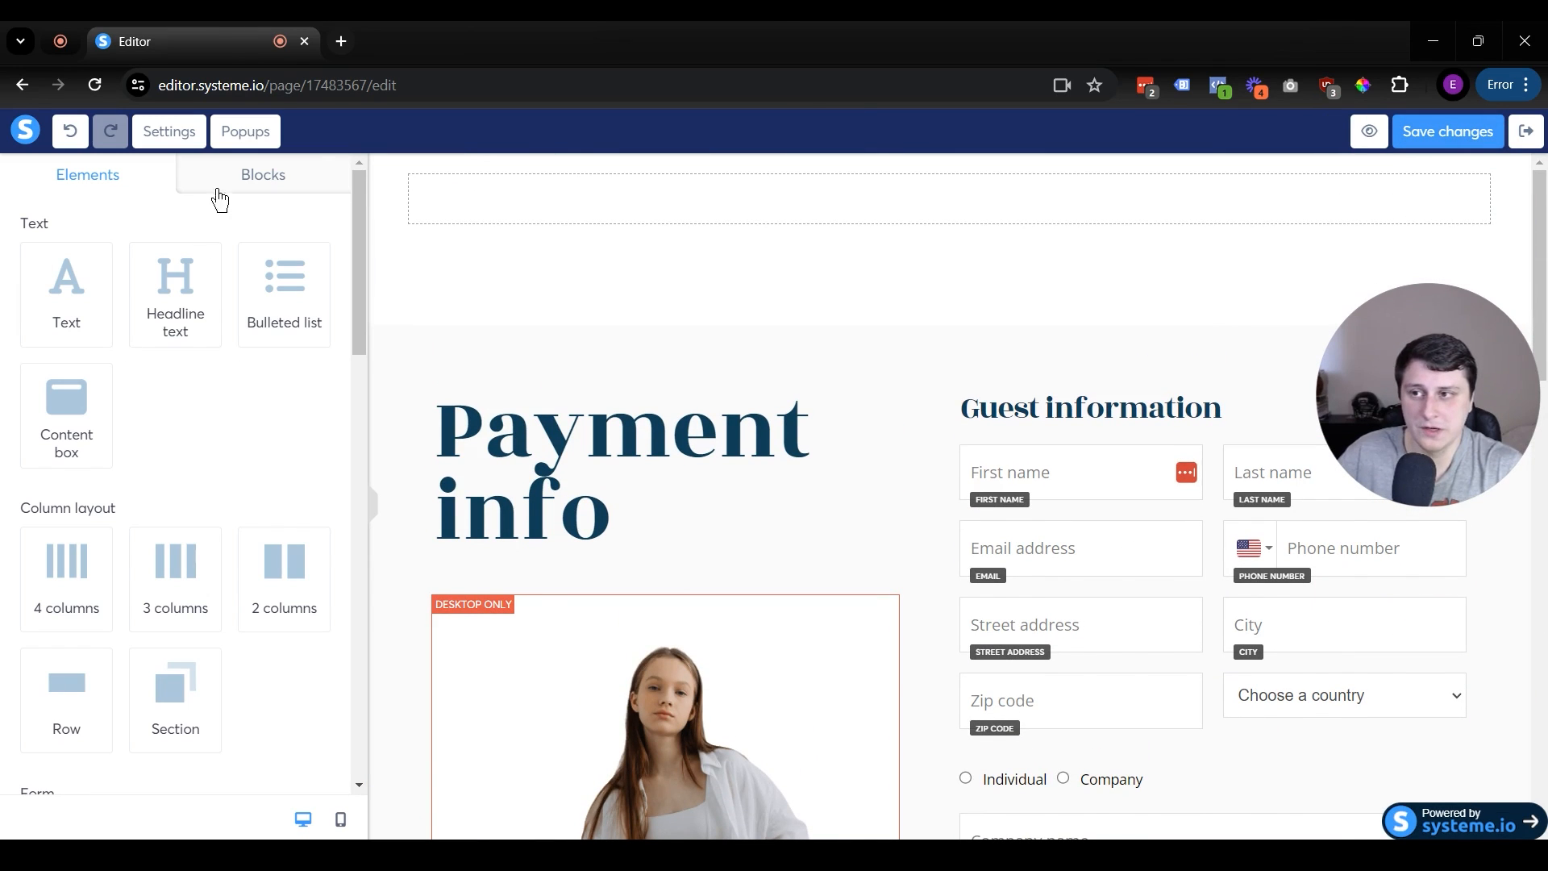
click(1525, 132)
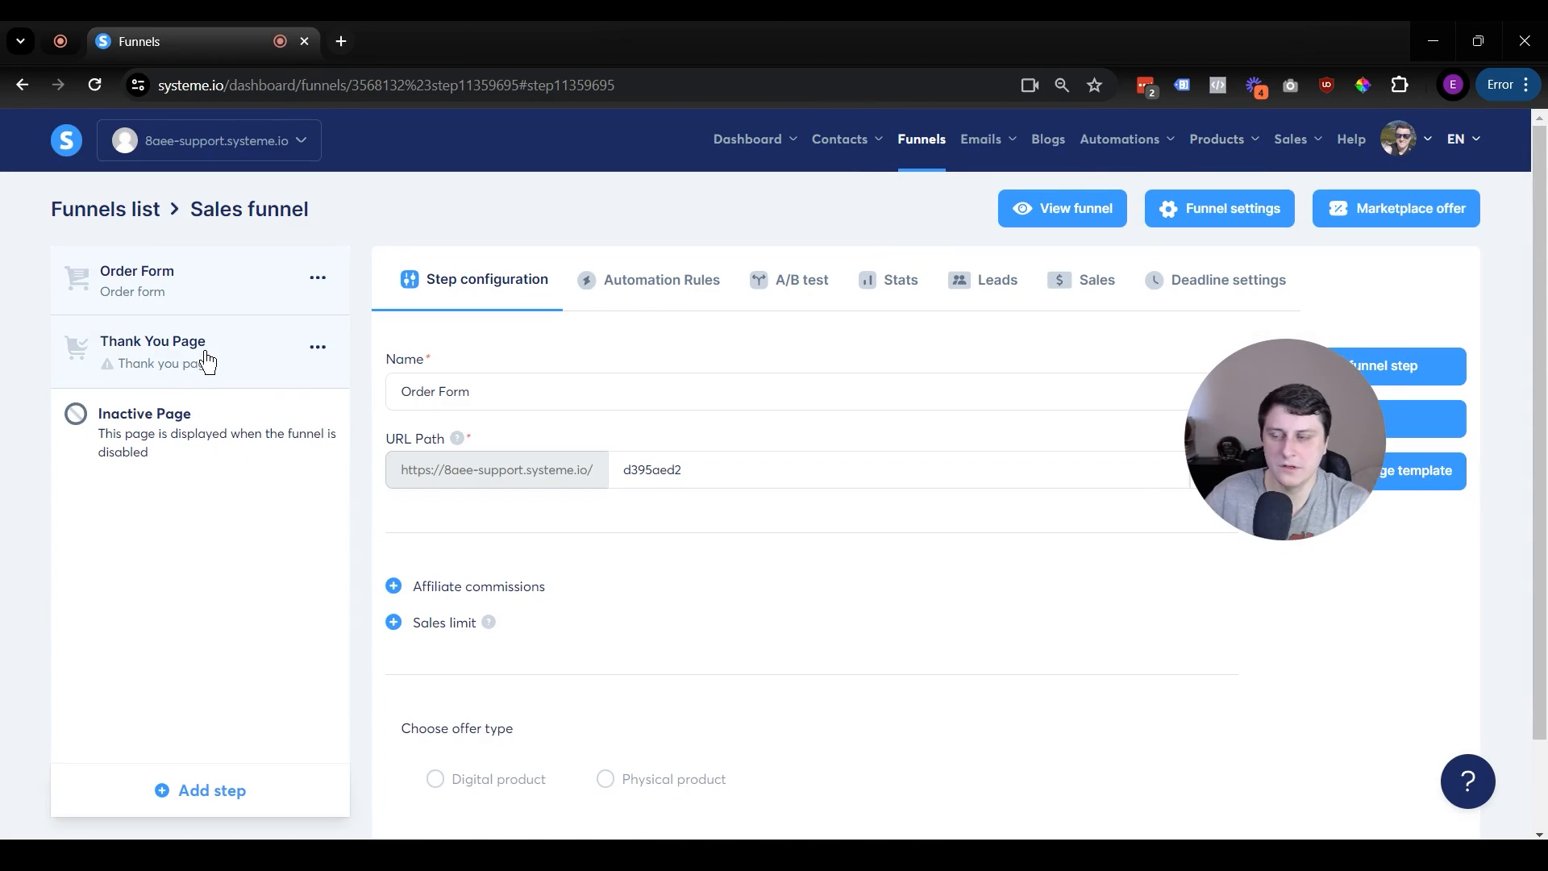
Step: Apply the "Thanks! You're Awsome!" template to the Thank You Page step of the Sales funnel
click(207, 360)
mouse_move(915, 424)
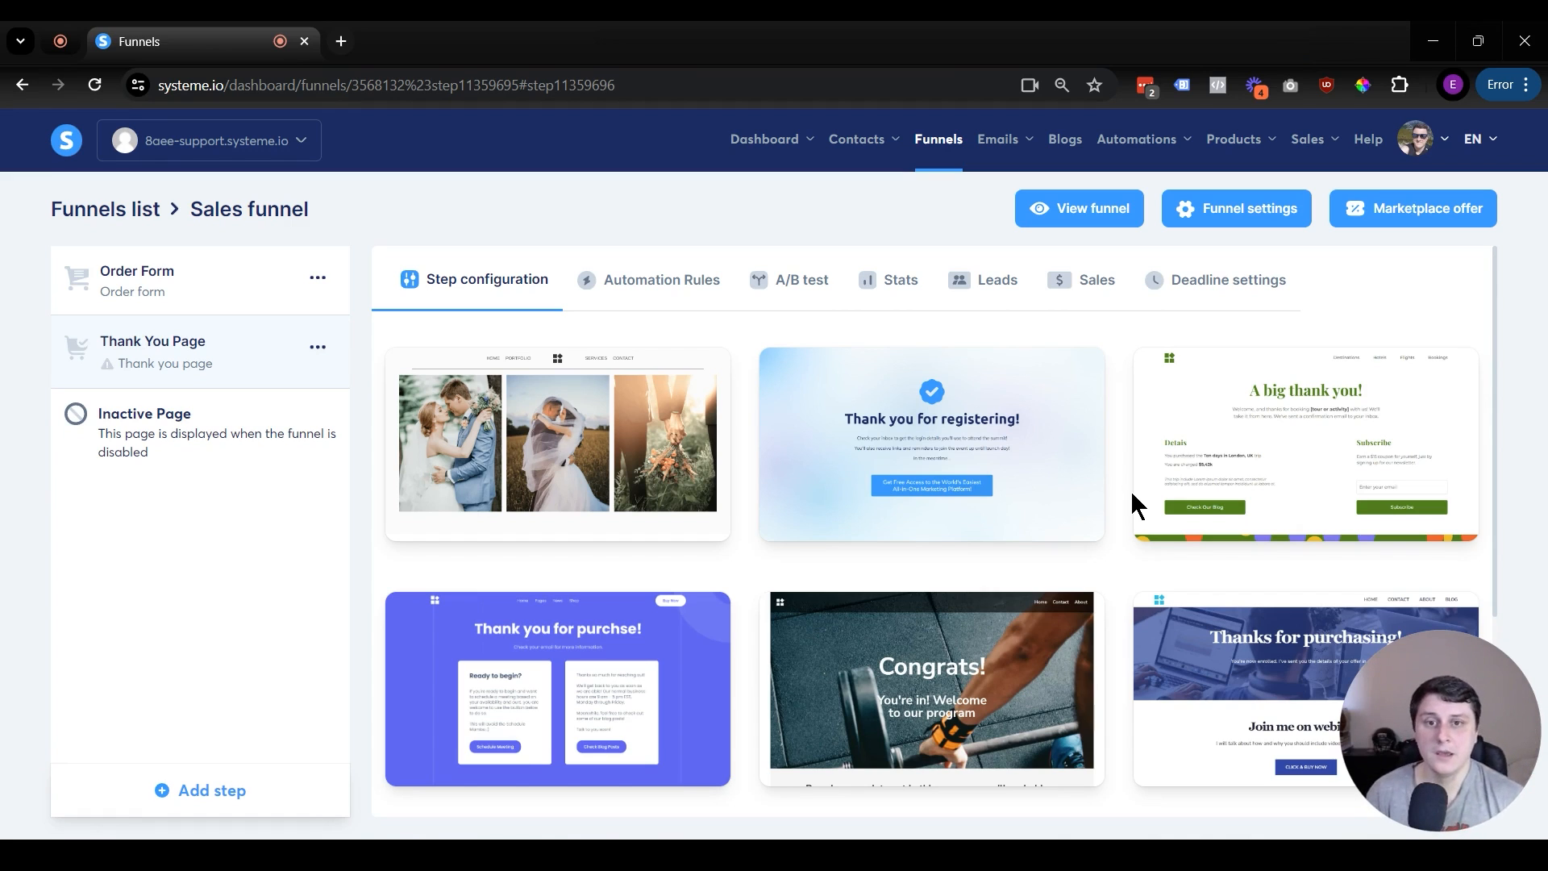
mouse_move(1271, 455)
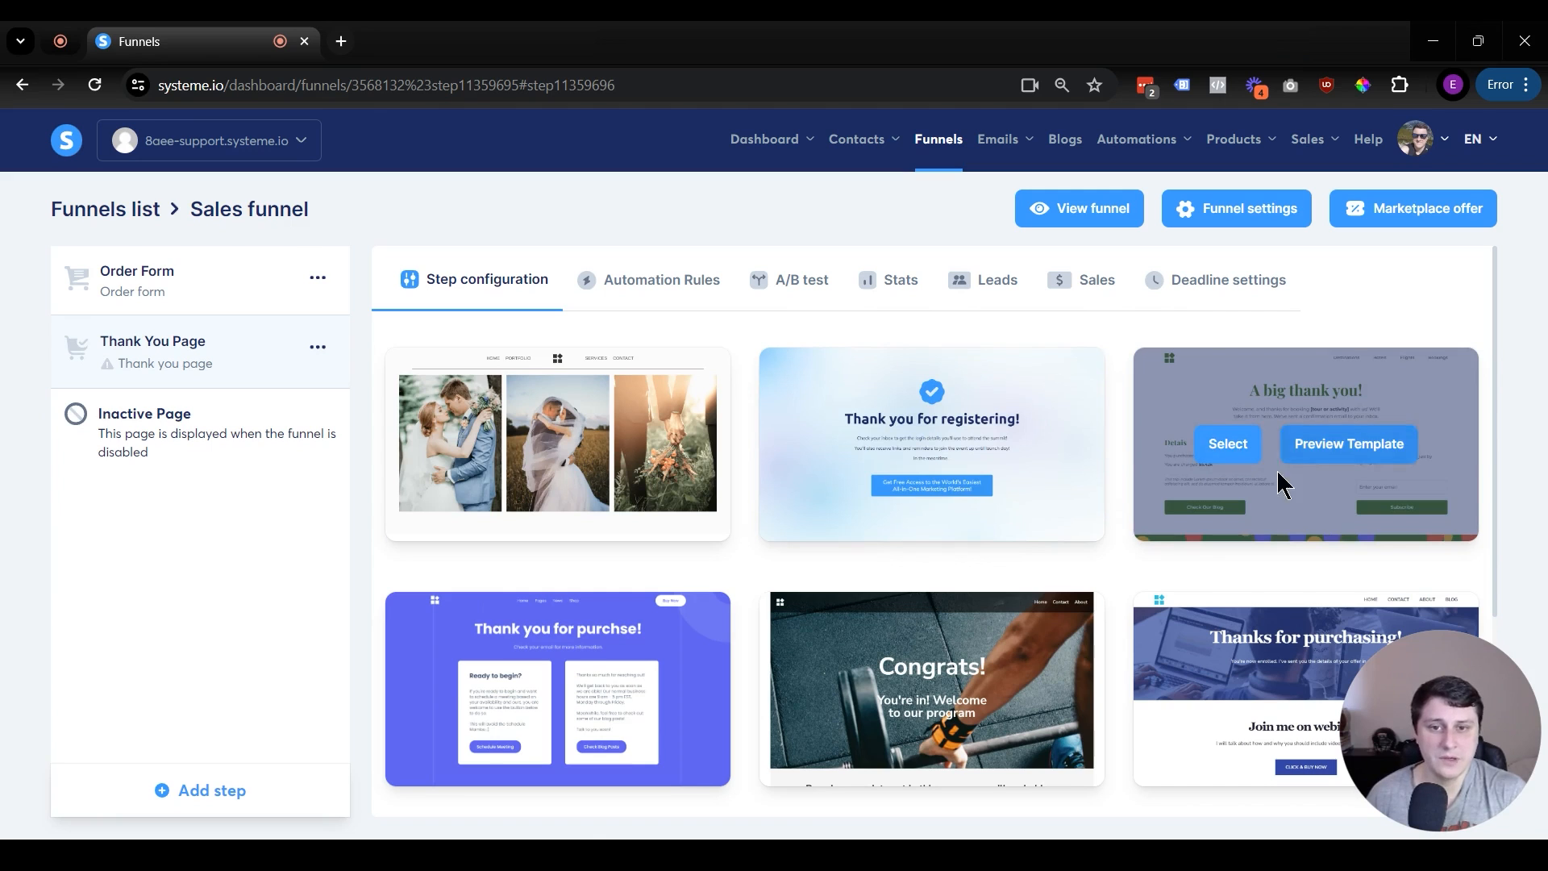
scroll(537, 564, down, 3)
mouse_move(1155, 633)
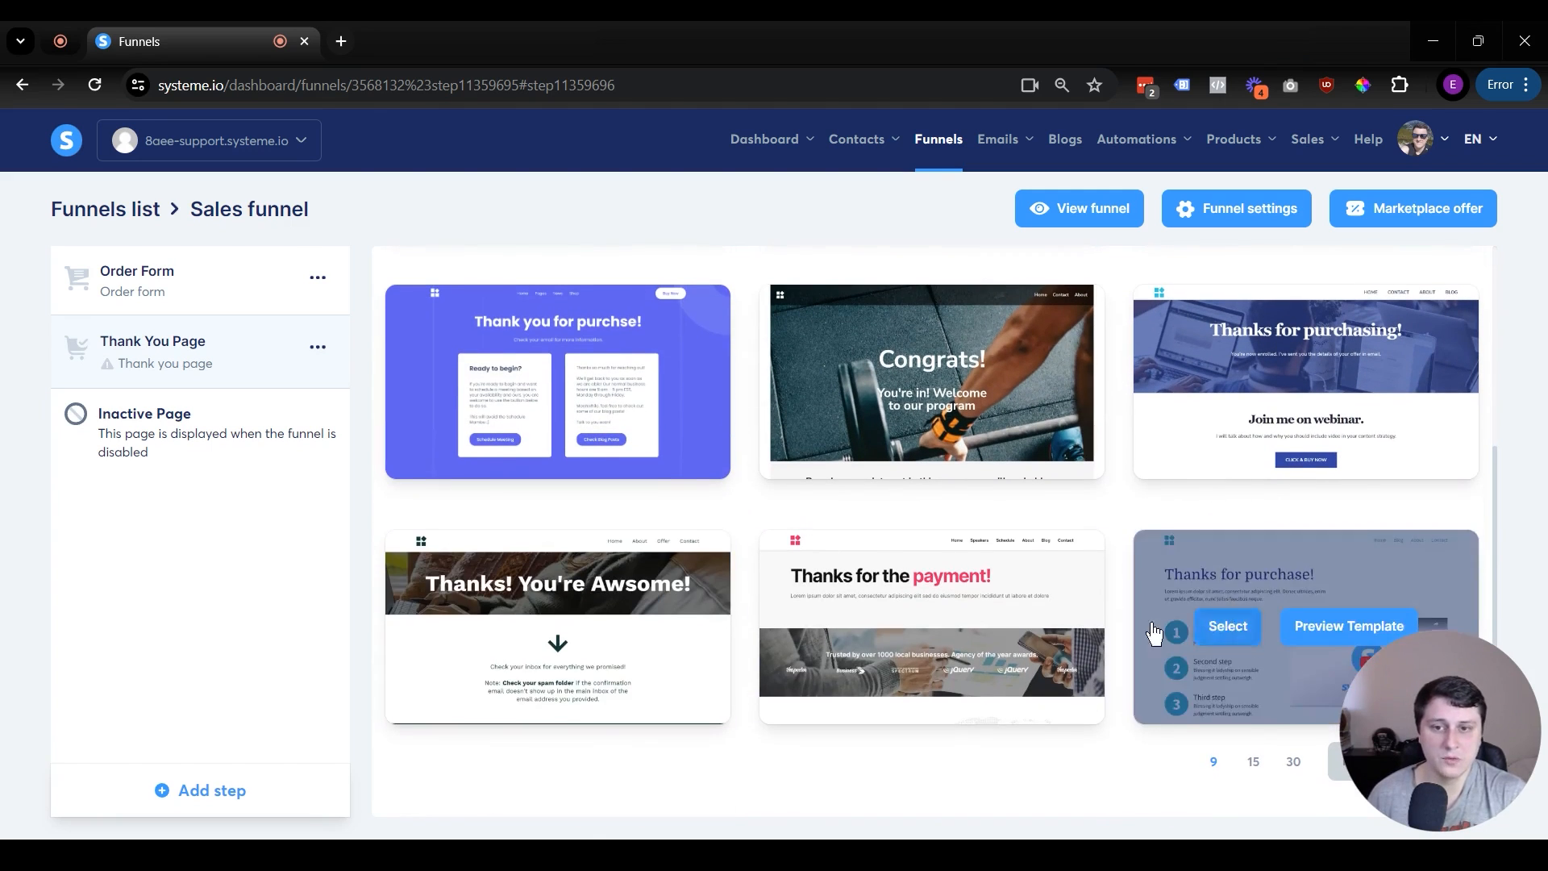
click(464, 627)
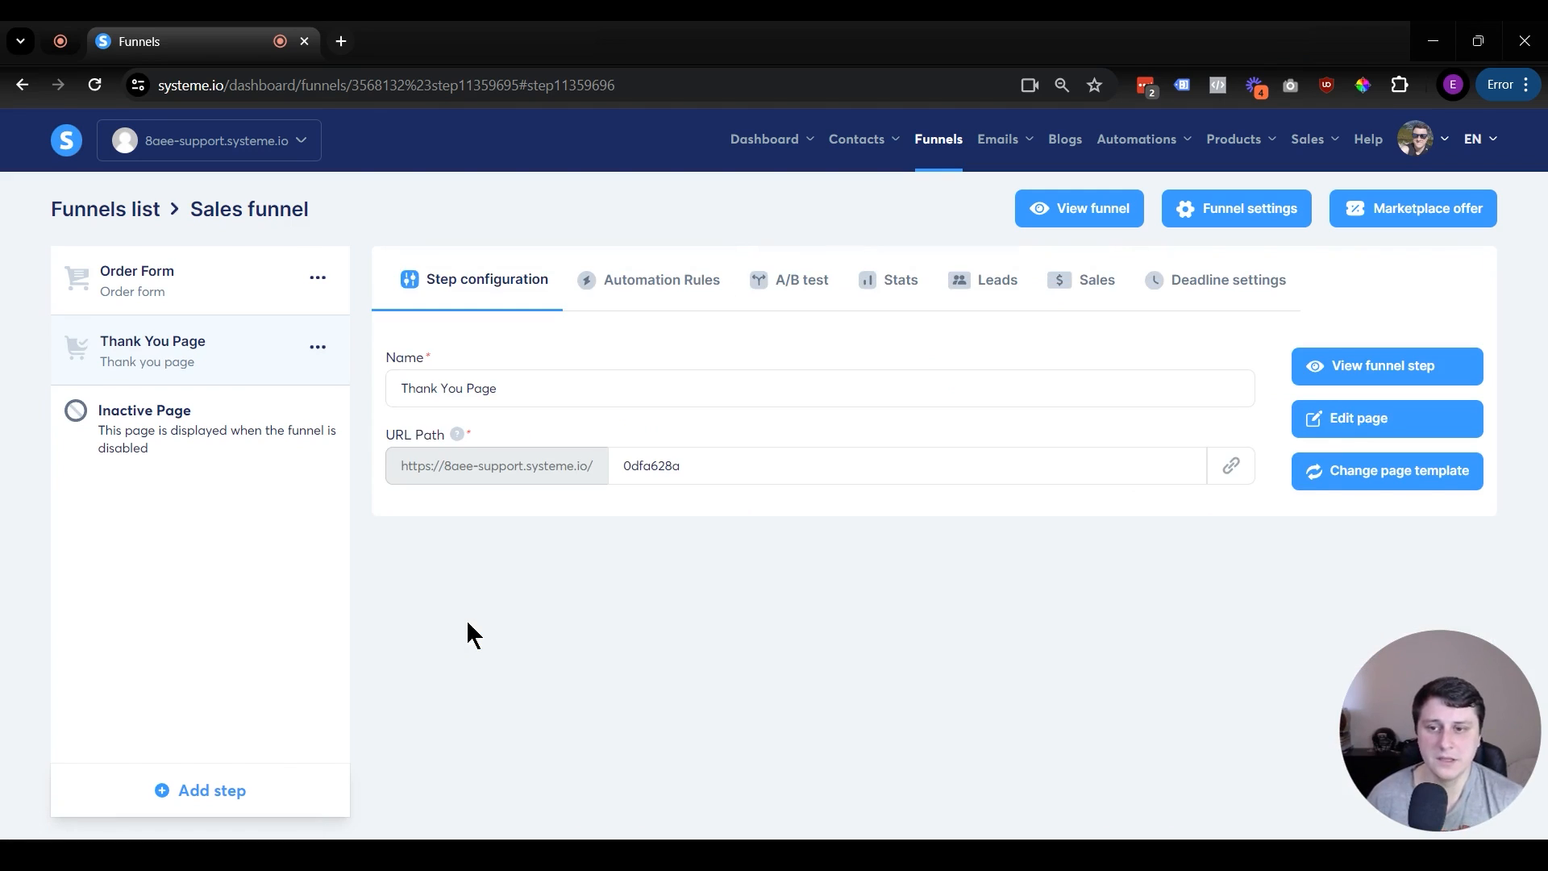
Step: Open the thank you page for editing and examine its headline, inbox note, social media section and footer
click(1394, 428)
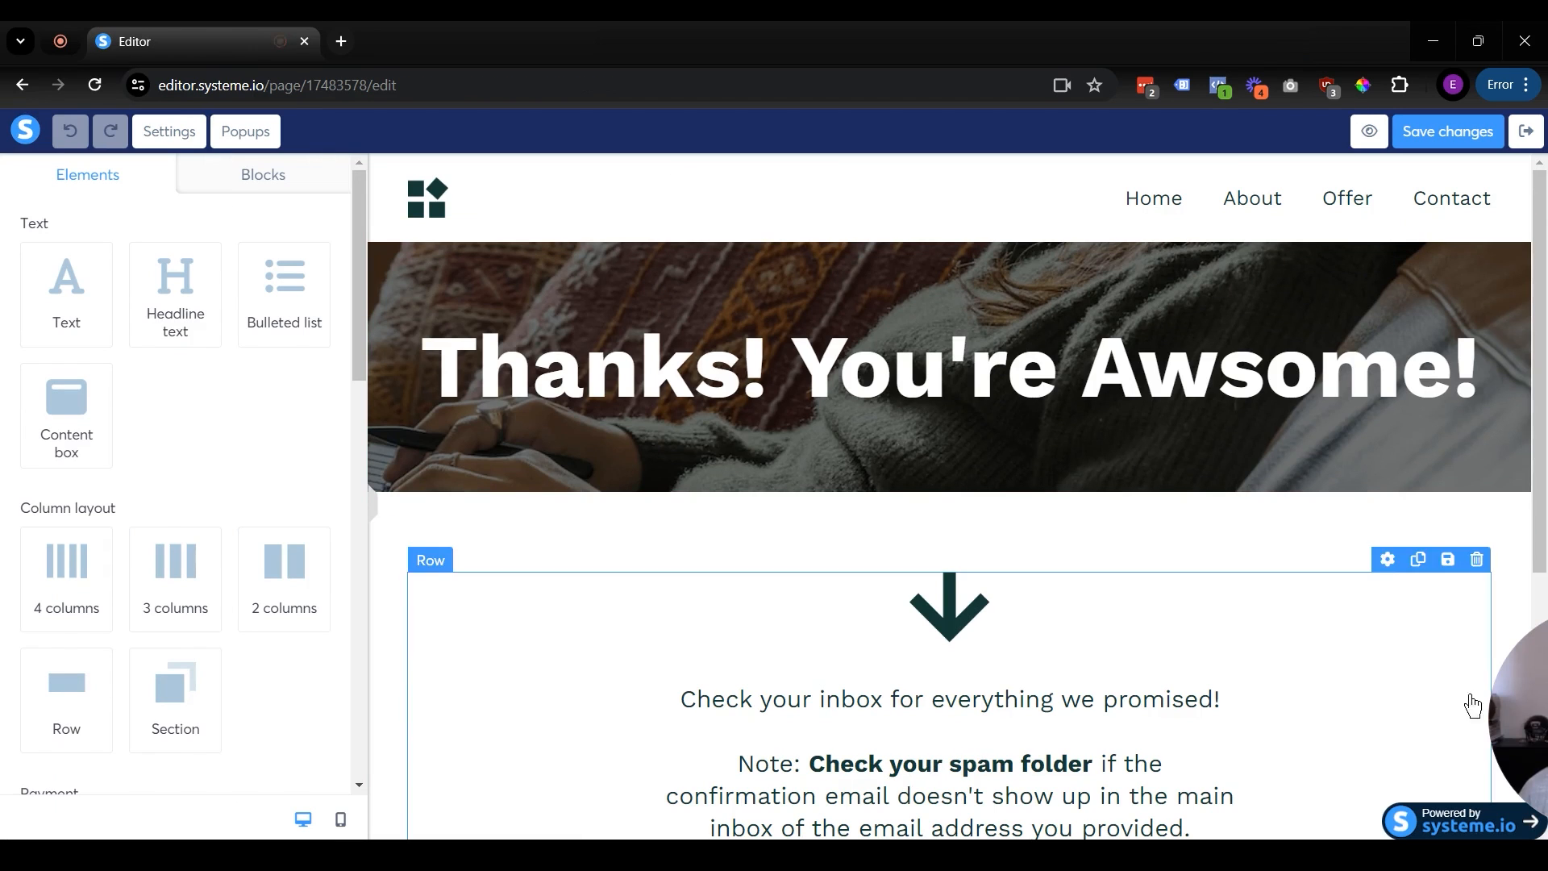
scroll(791, 575, down, 4)
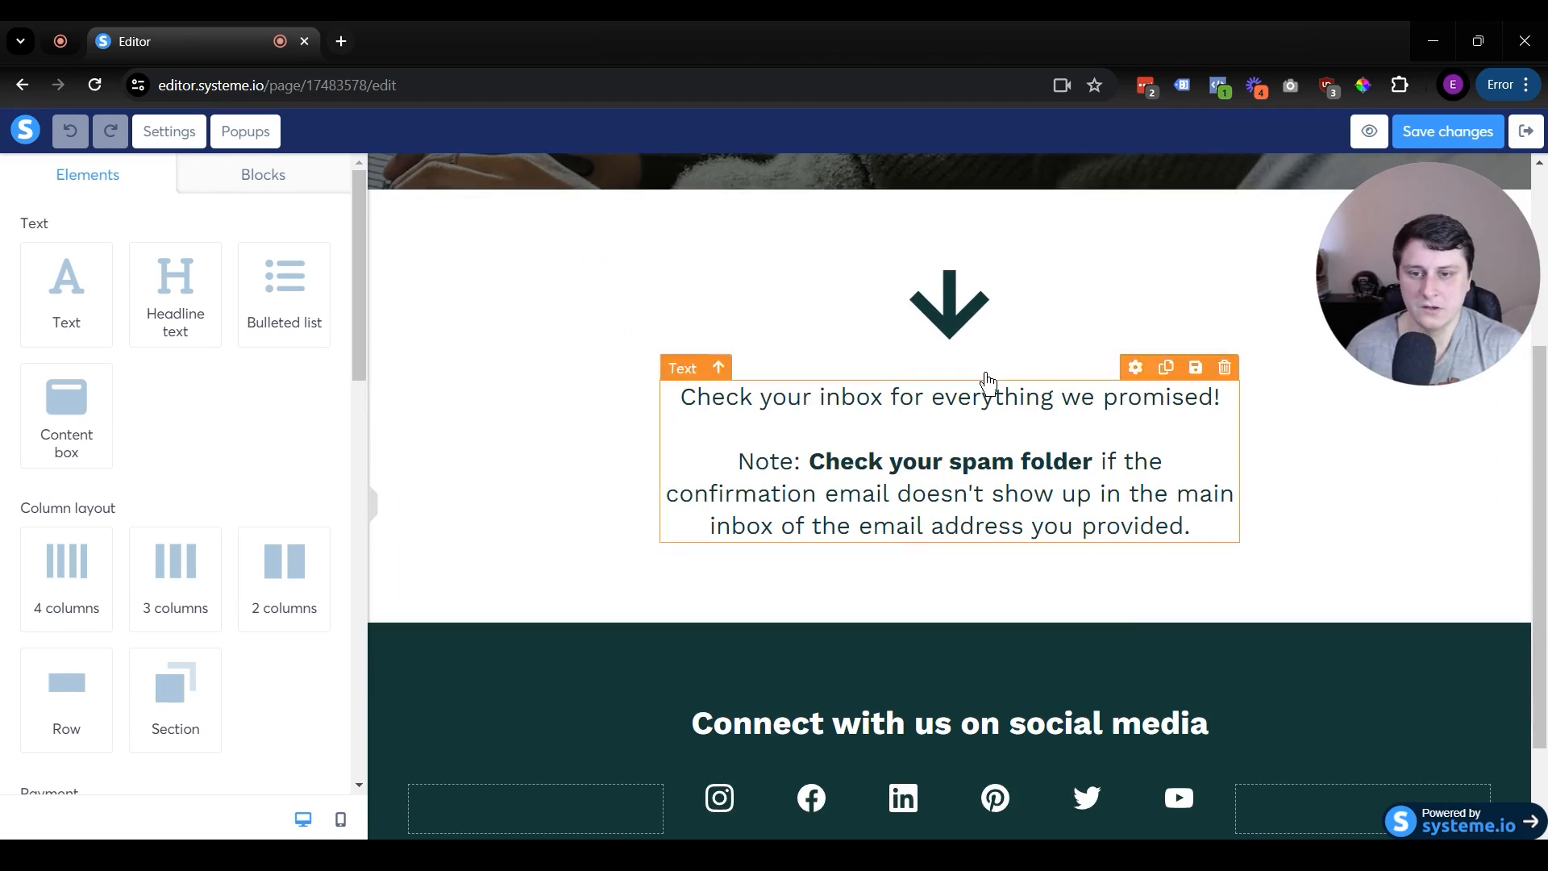
scroll(836, 615, down, 2)
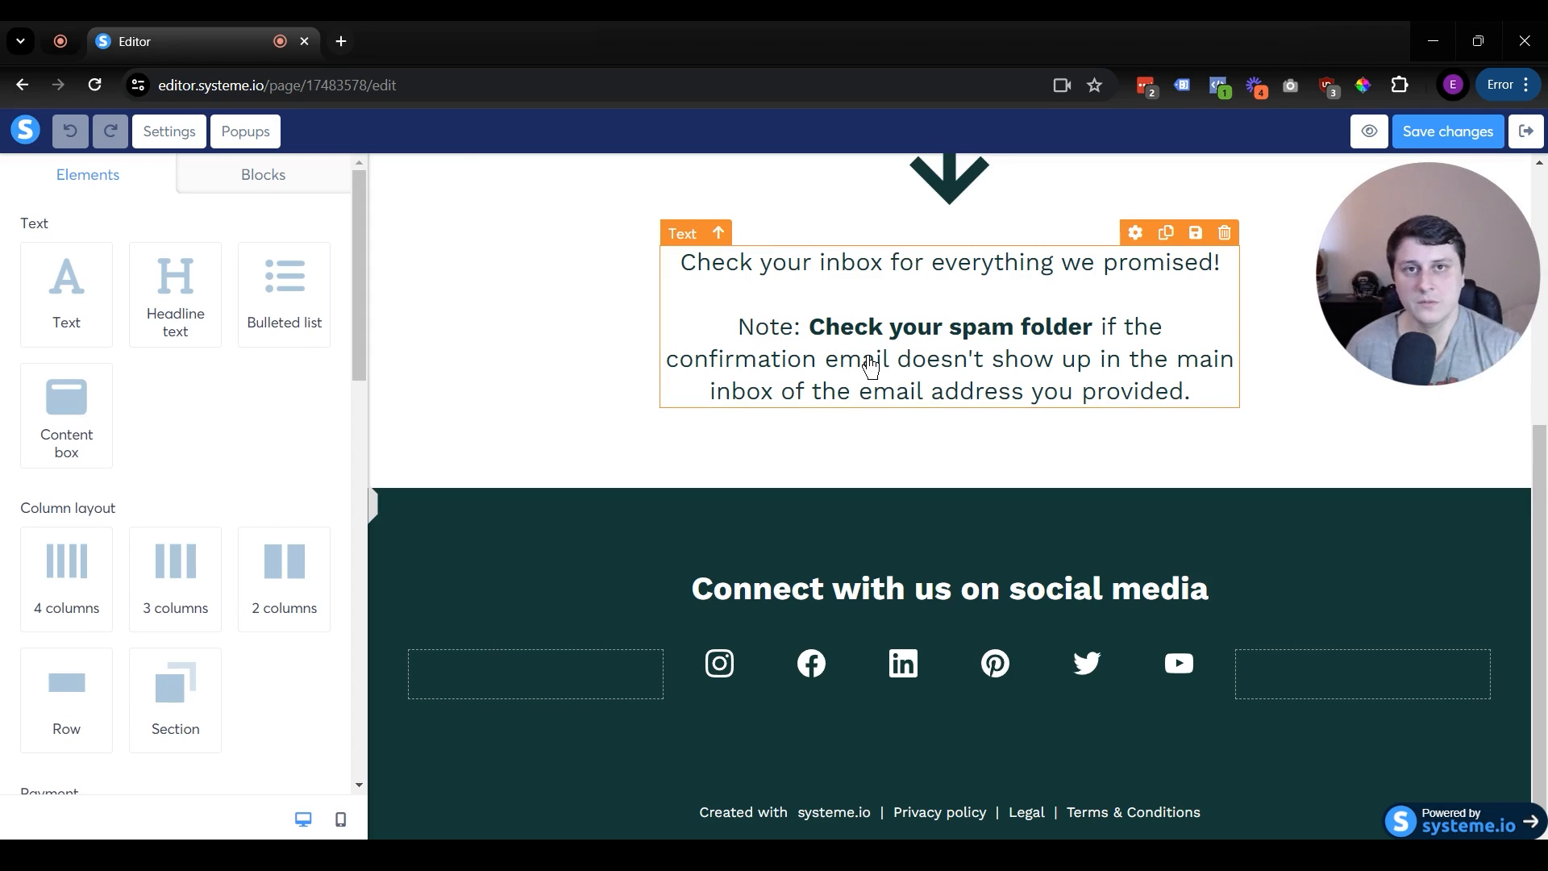
drag(1416, 296, 1437, 545)
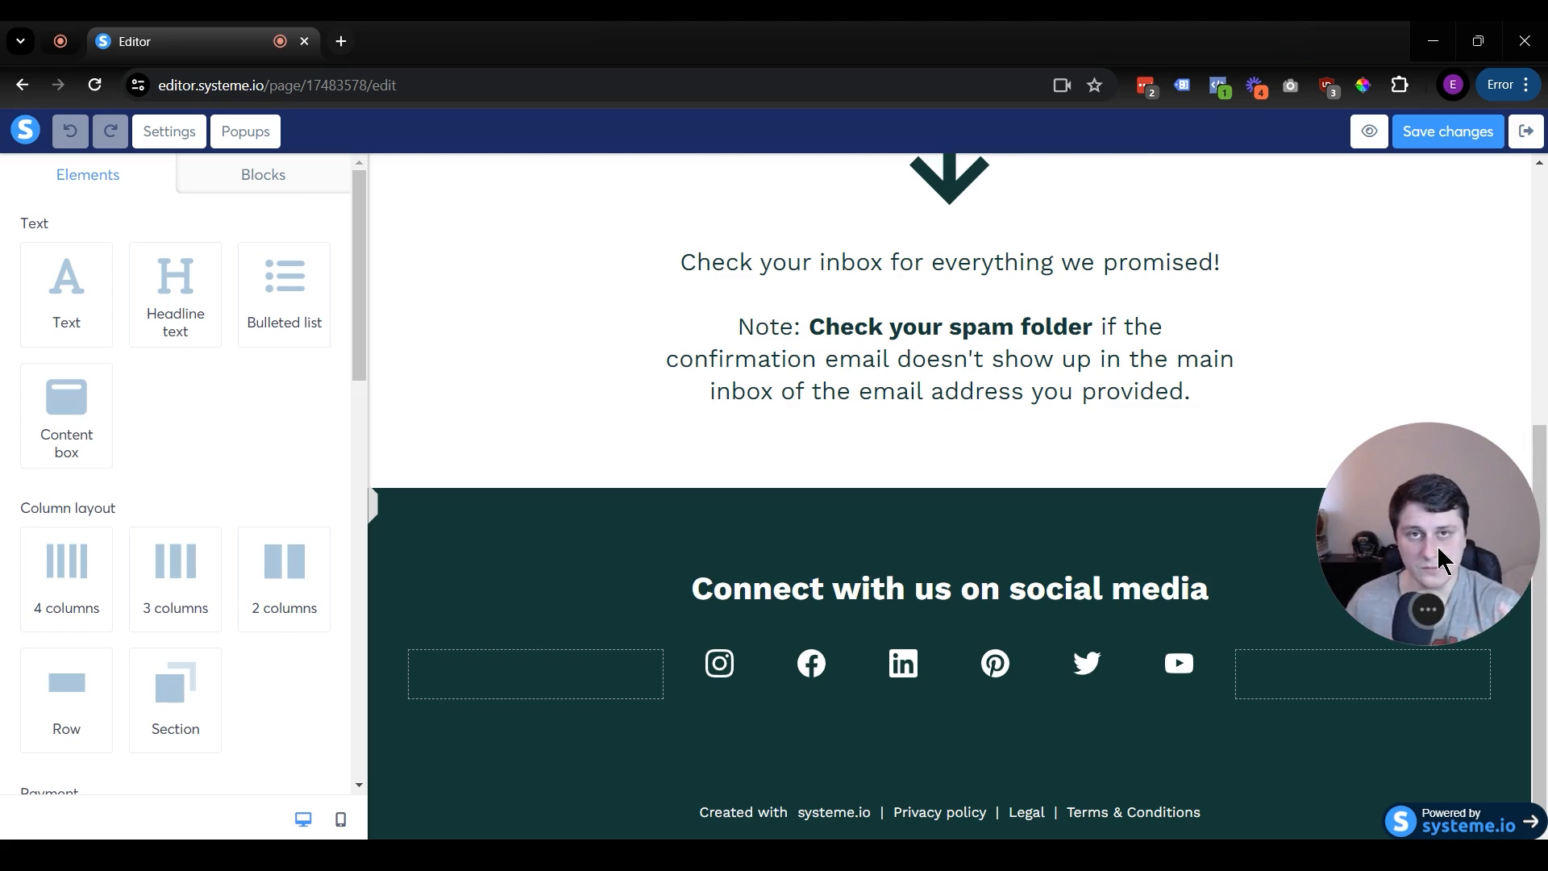
scroll(1009, 518, up, 5)
scroll(1002, 508, down, 5)
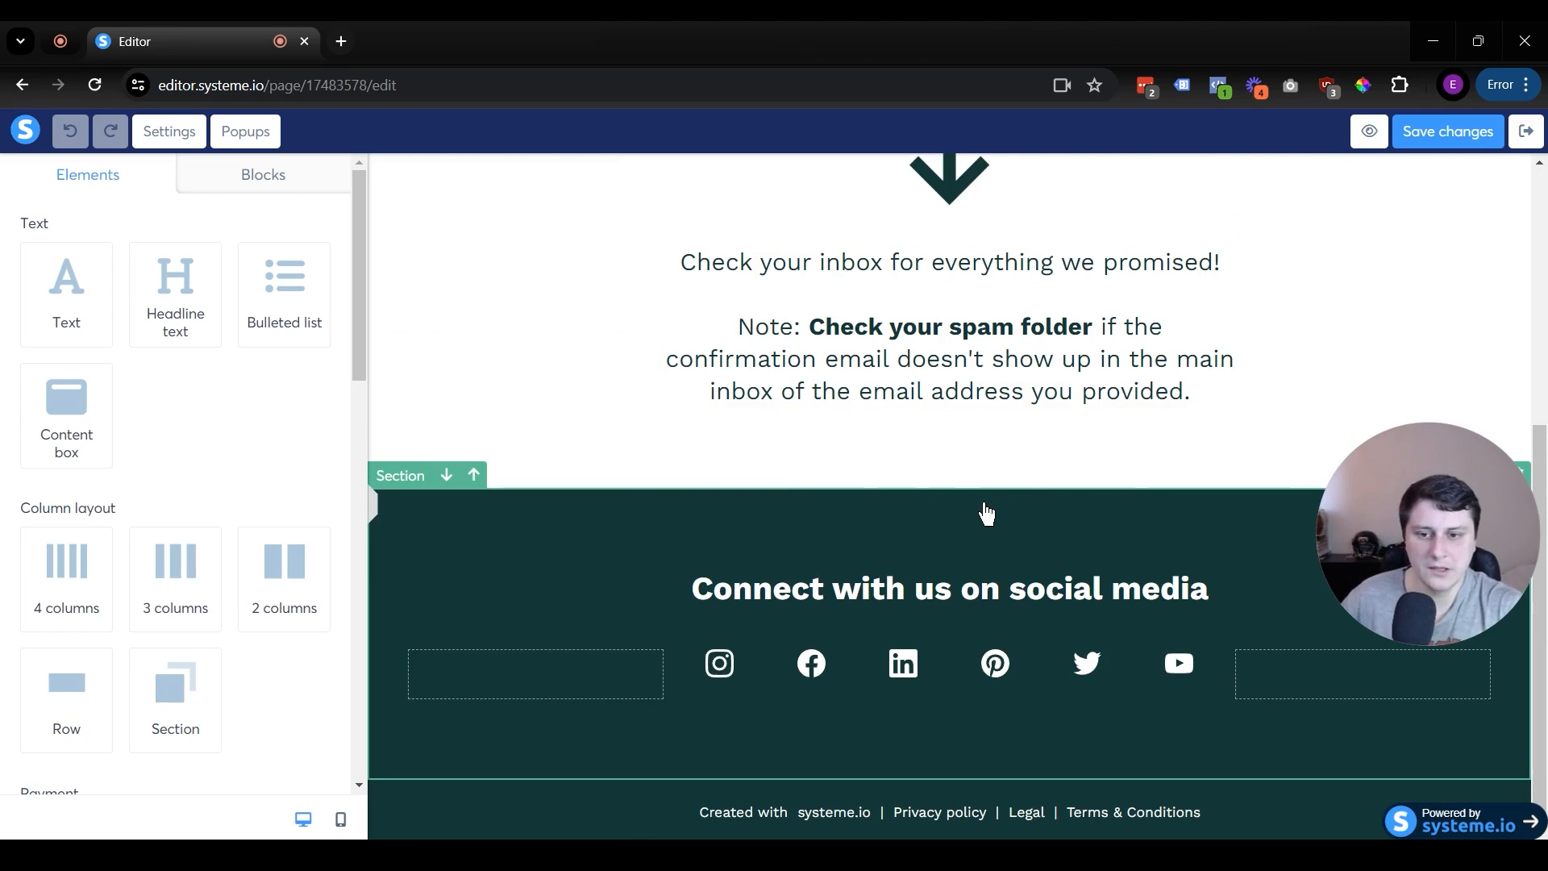
scroll(987, 527, up, 5)
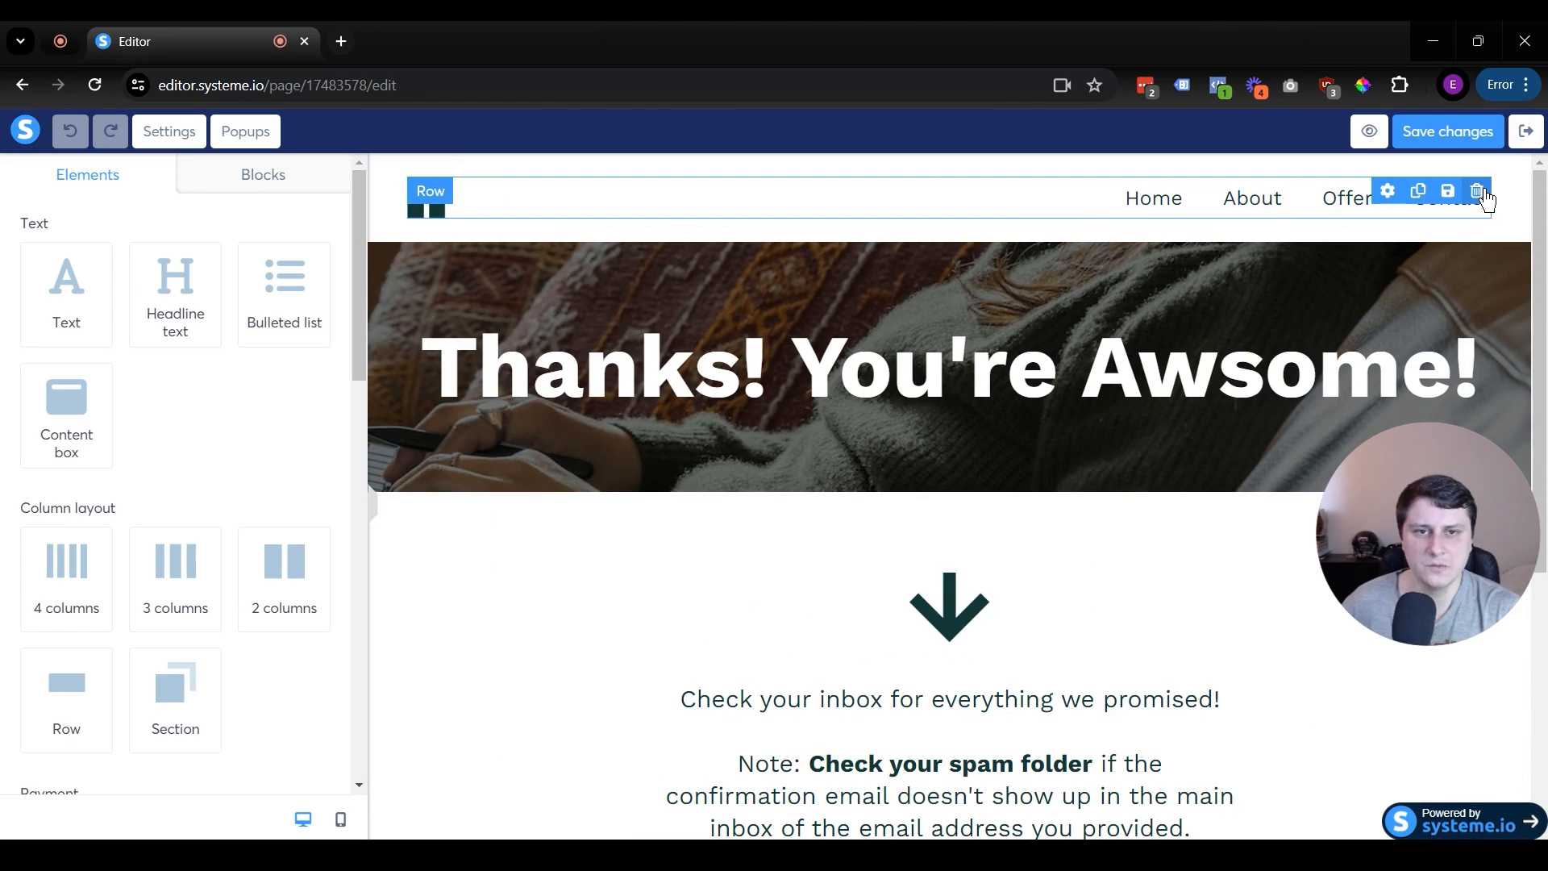
Step: Delete the header row containing the logo and navigation menu from the thank you page
click(1476, 193)
click(1476, 193)
click(861, 213)
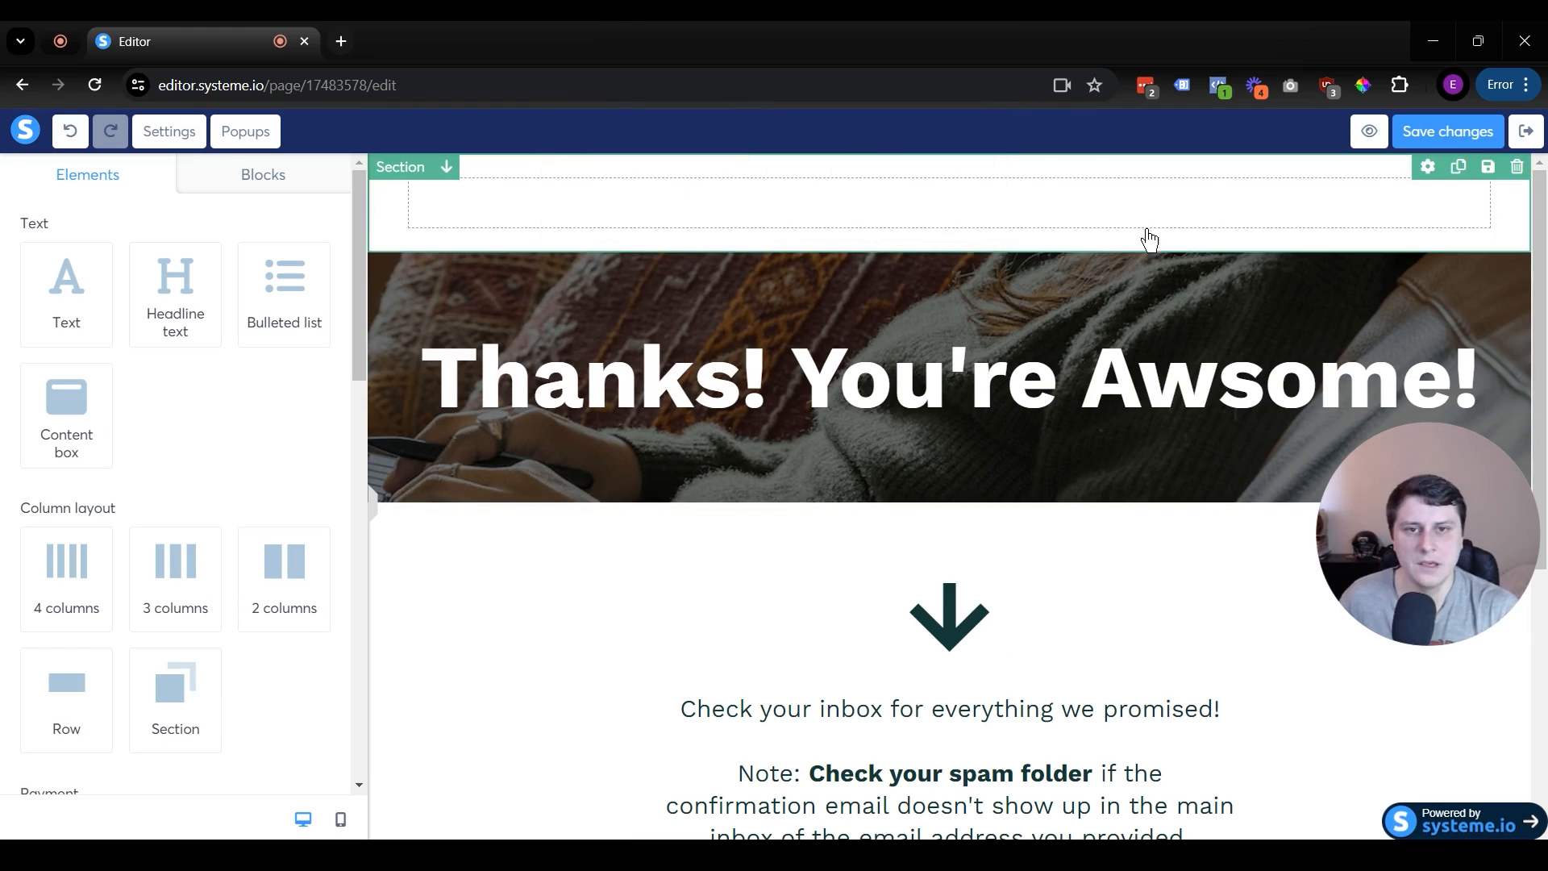
Step: Save the thank you page, exit the editor and open the configuration of the funnel's Order Form step
click(1443, 133)
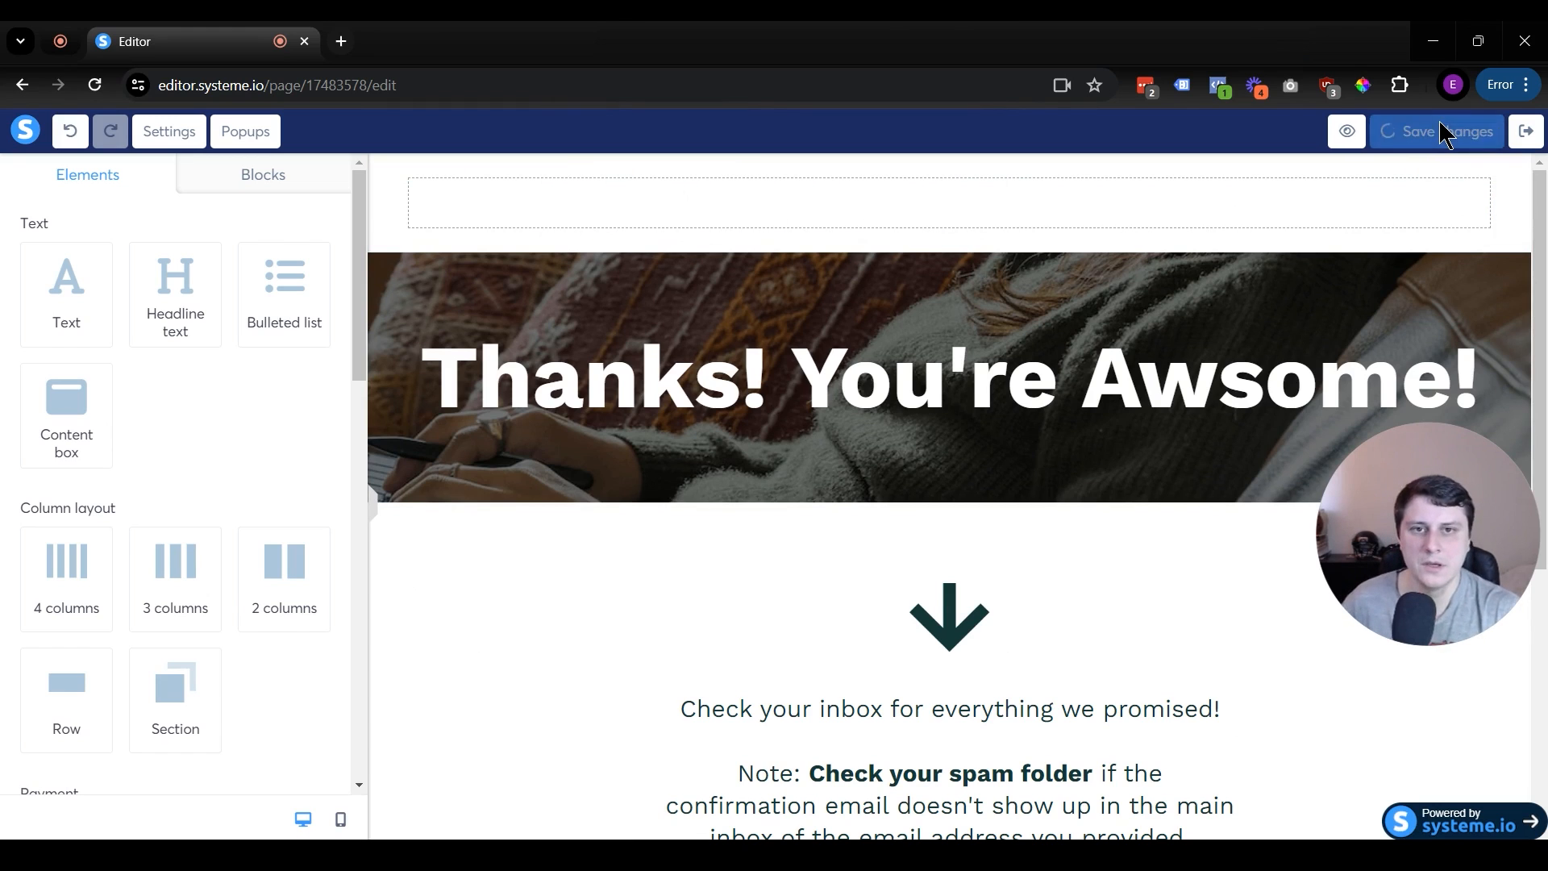
click(1523, 131)
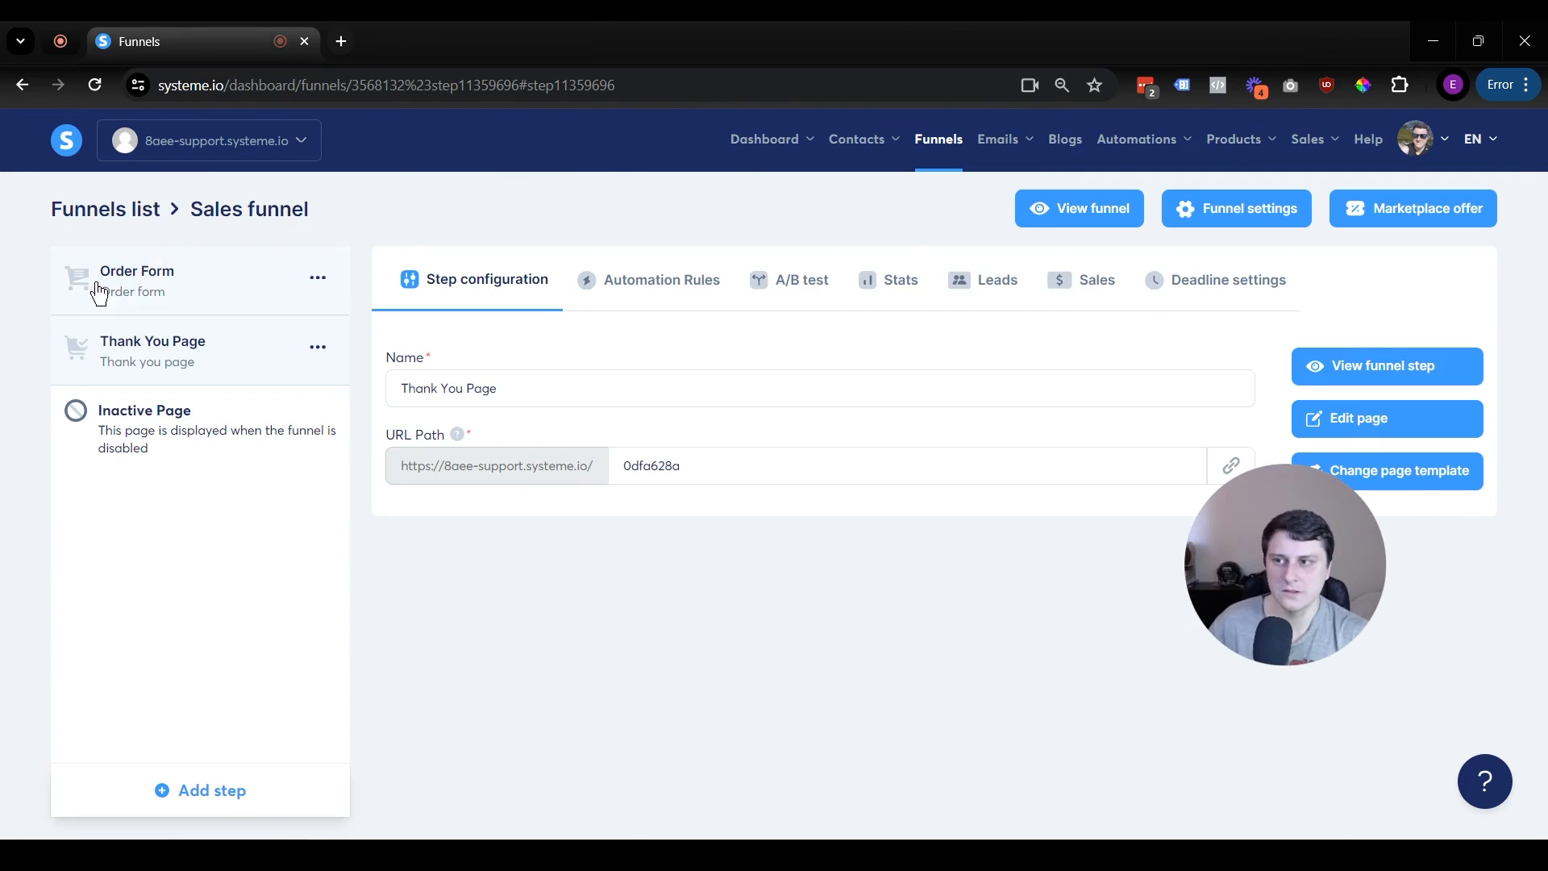
click(174, 300)
drag(1300, 564, 1458, 266)
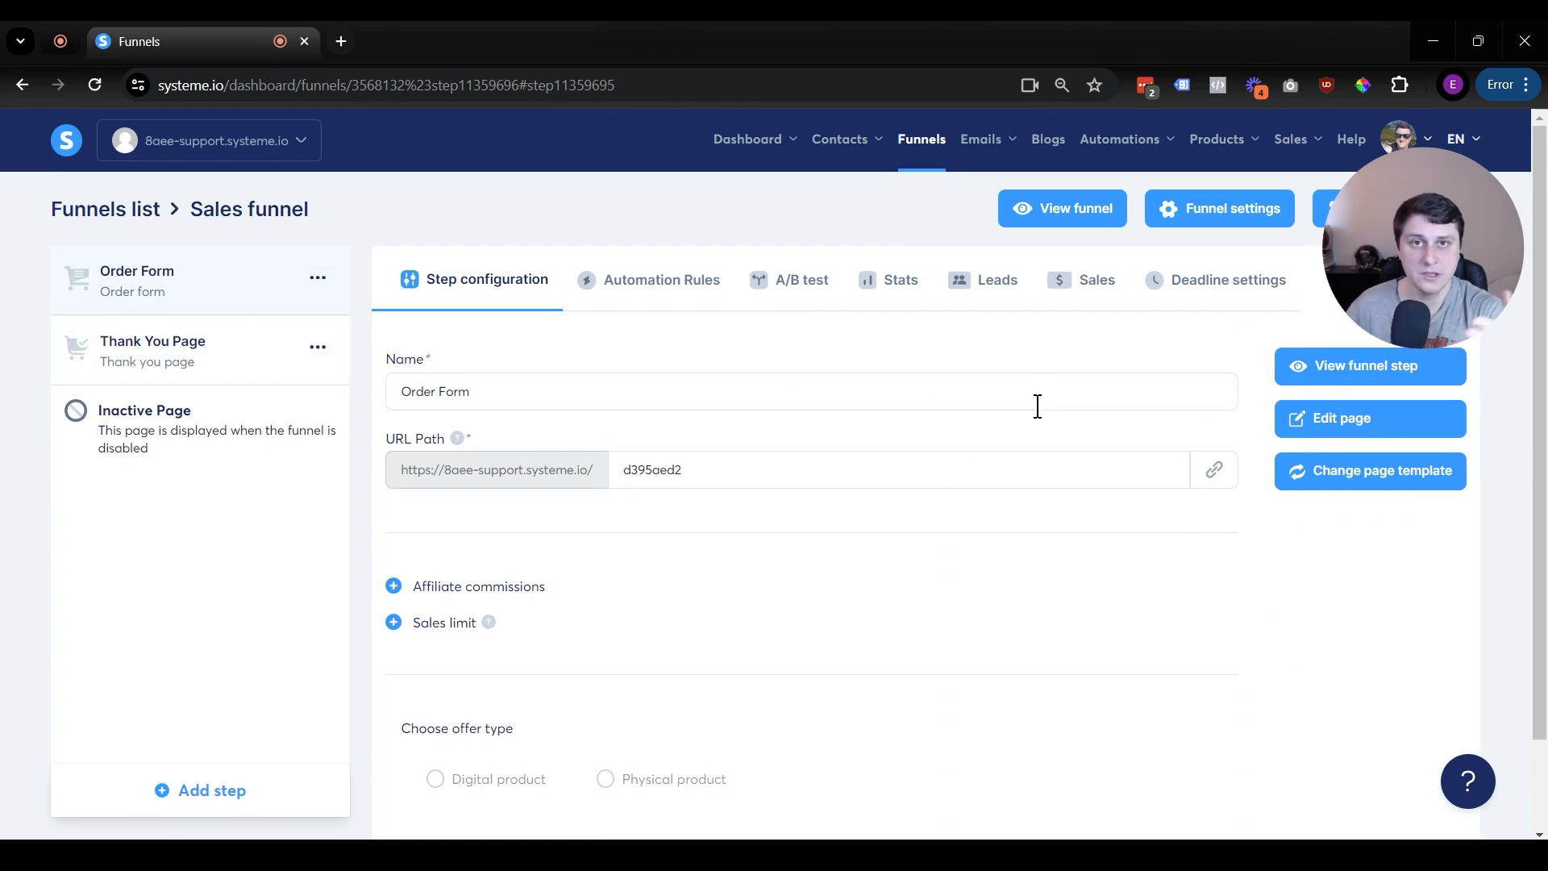
Step: Set the order form's offer type to Digital product
scroll(520, 643, down, 2)
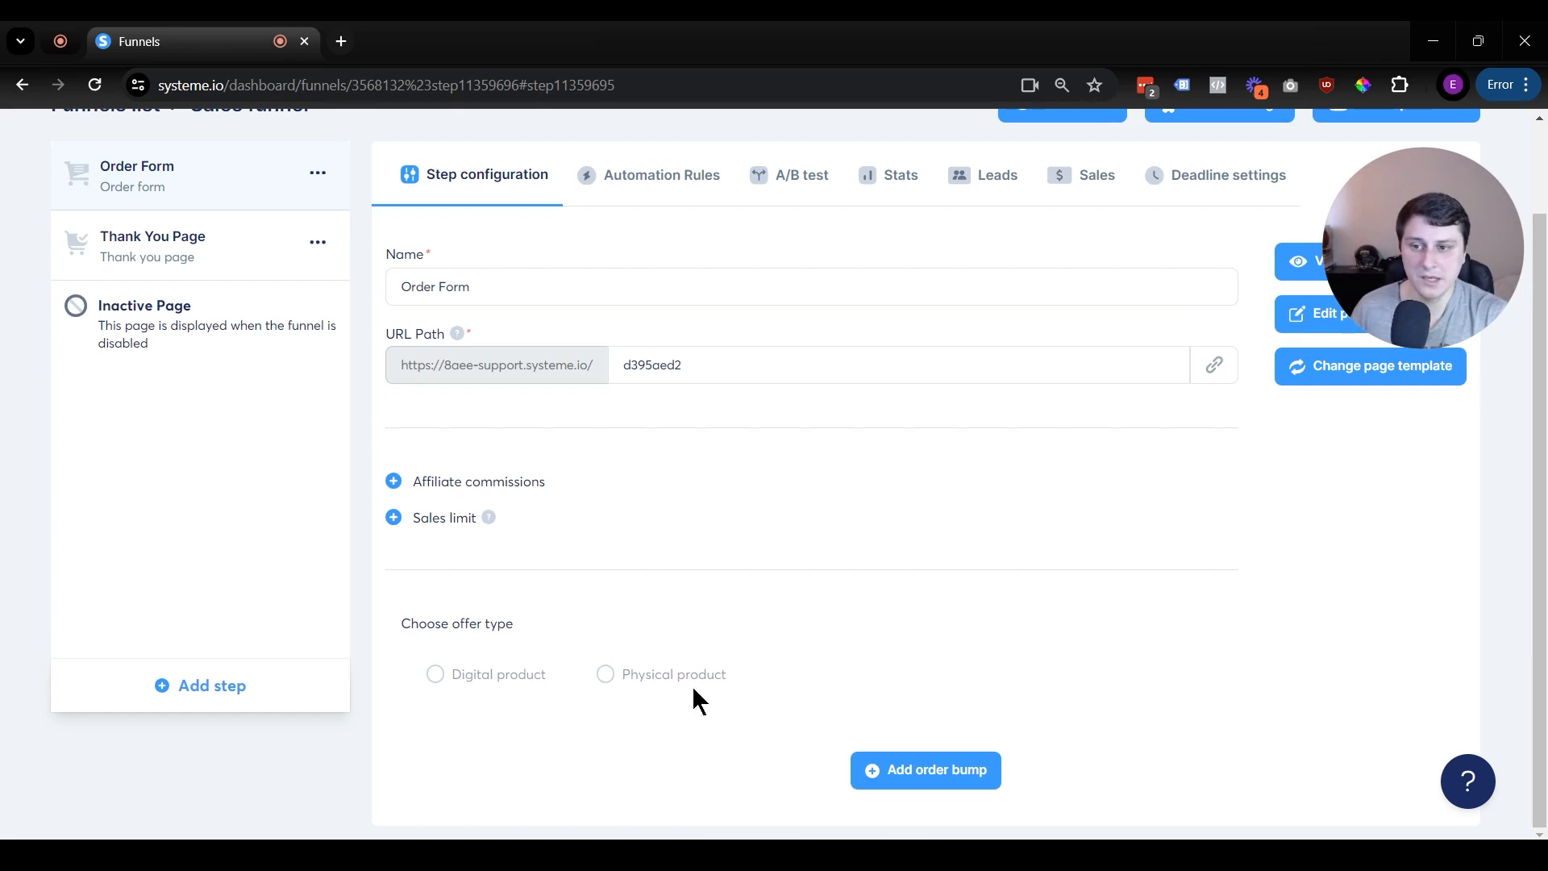
drag(742, 675, 632, 687)
click(684, 722)
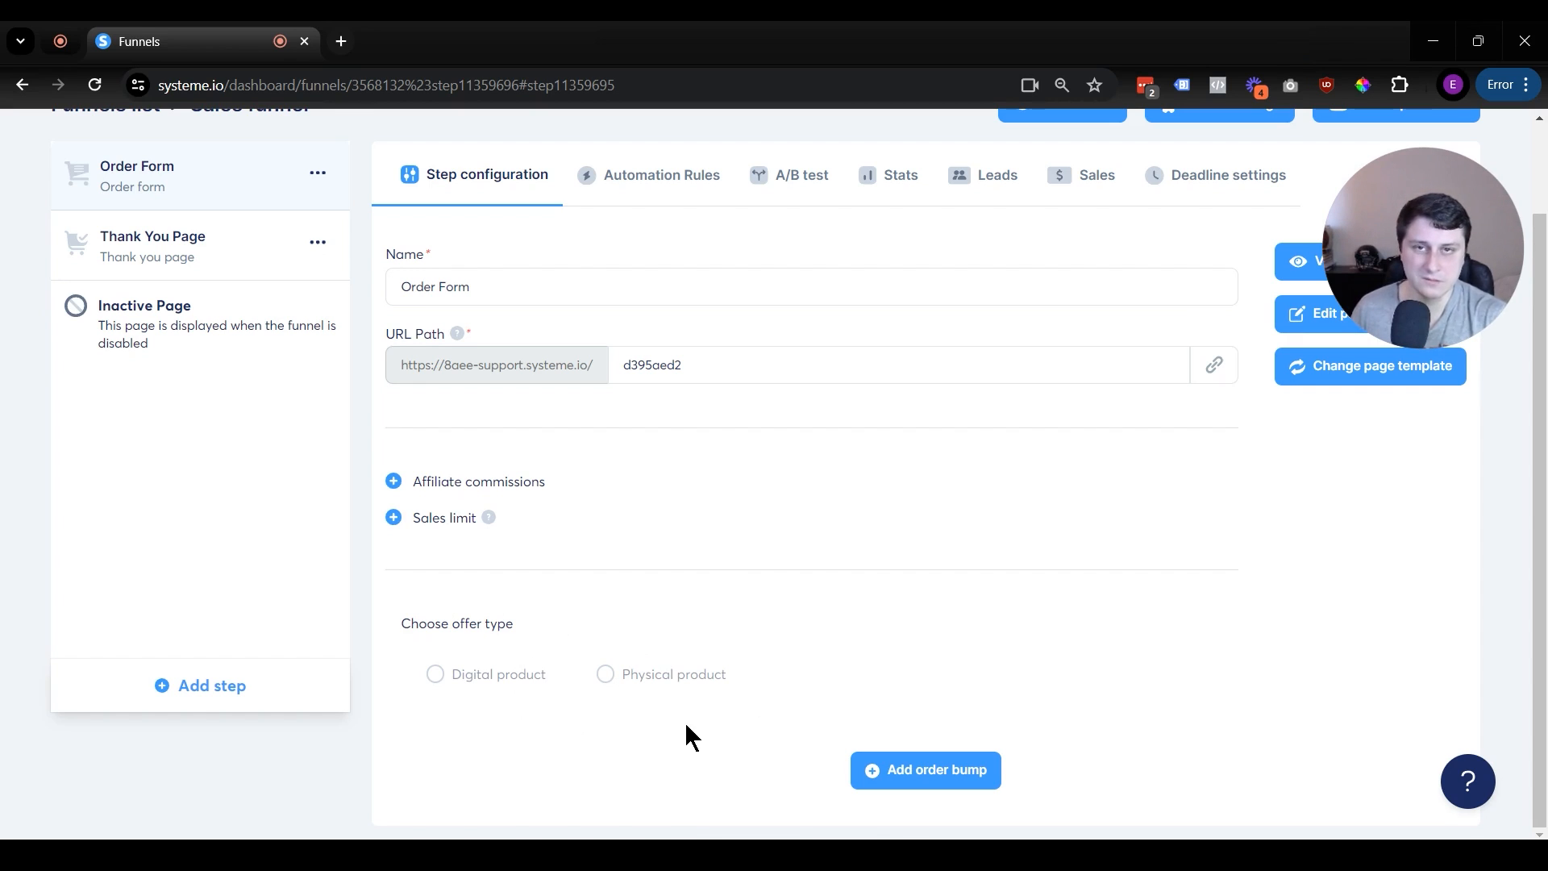
click(443, 676)
scroll(444, 676, down, 5)
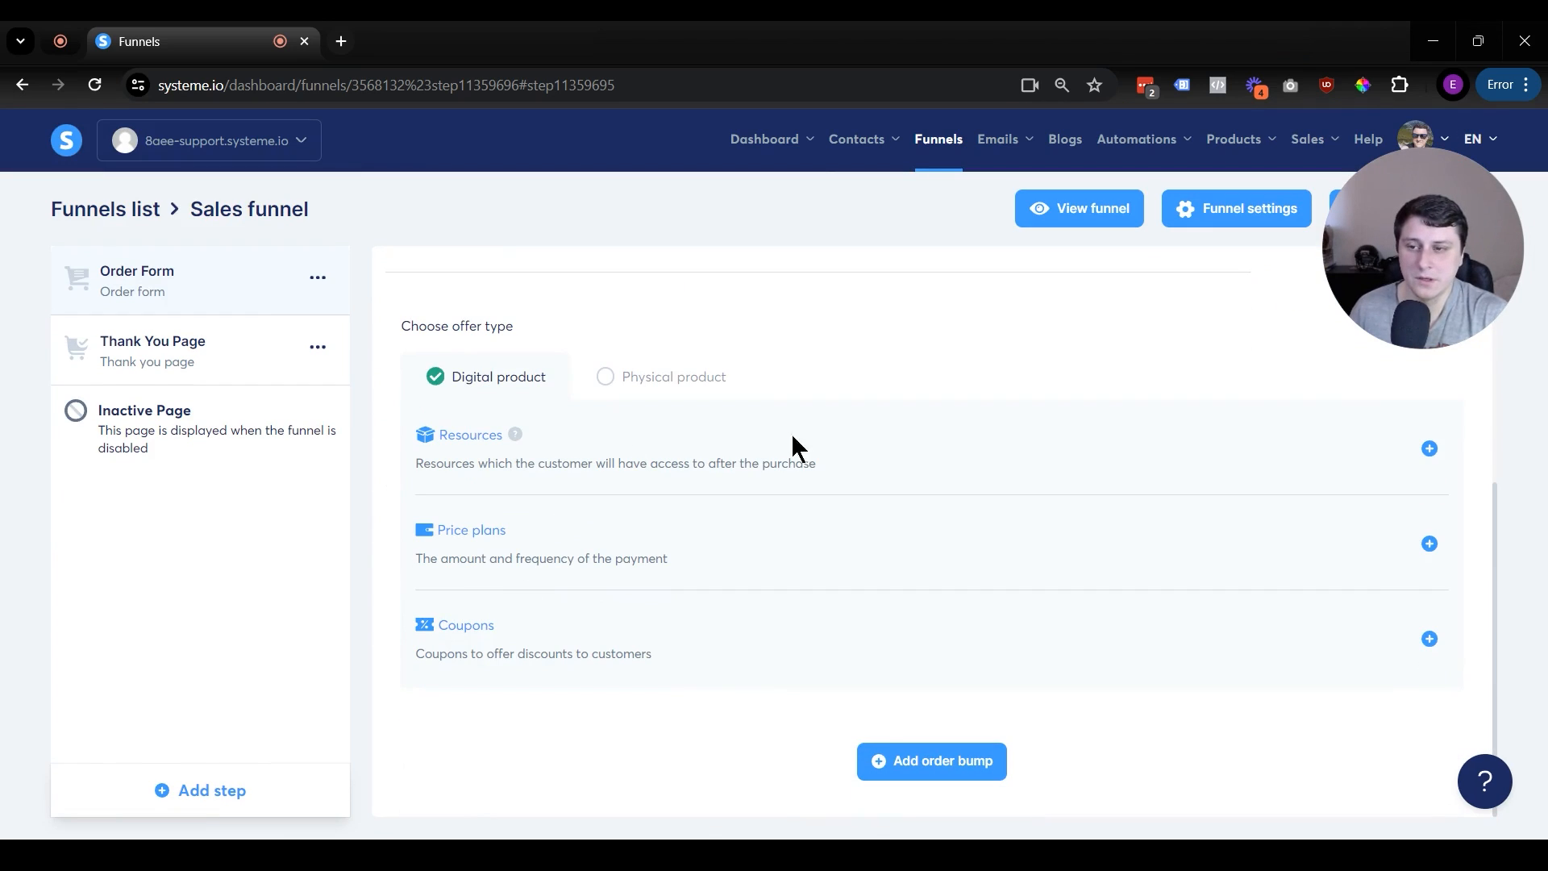
Step: Add a Courses resource for "How to create a course" with full access to the digital product offer
click(1427, 451)
click(466, 508)
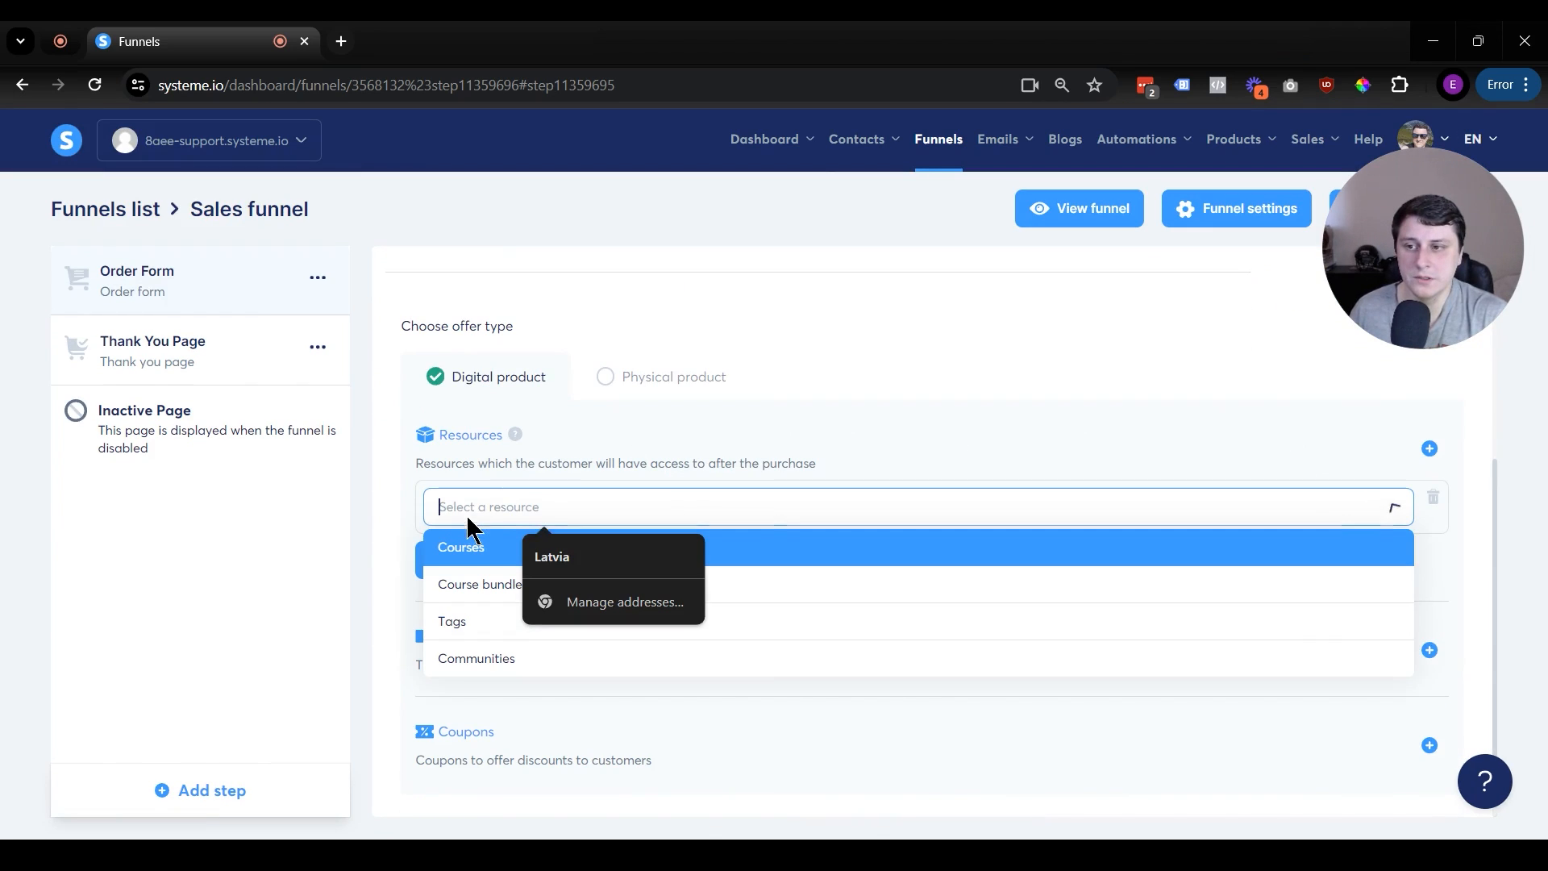
click(501, 547)
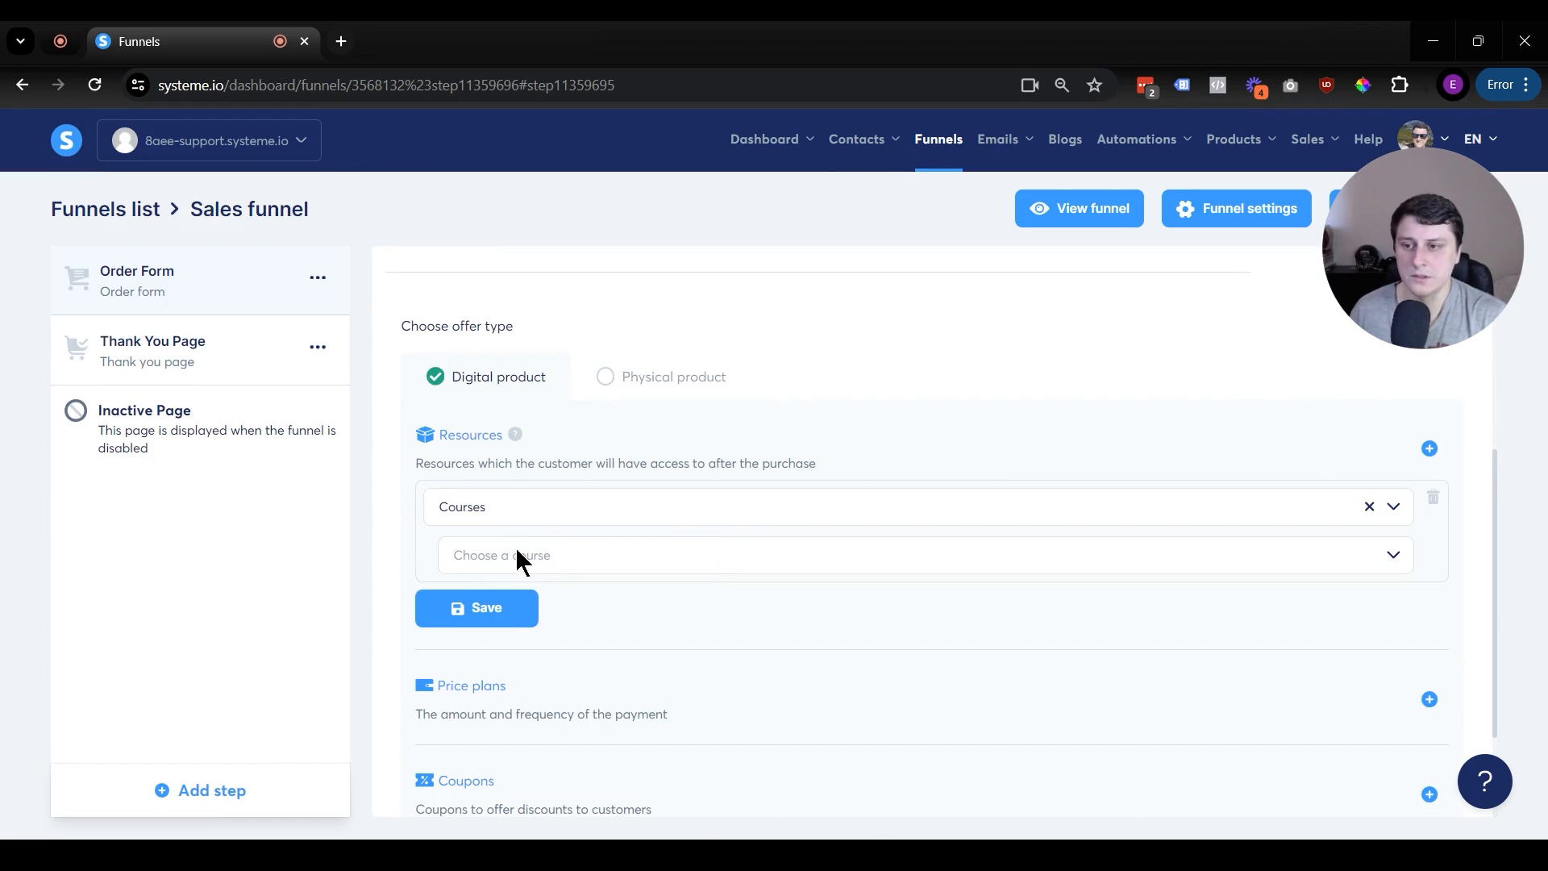
click(554, 557)
click(533, 601)
click(593, 606)
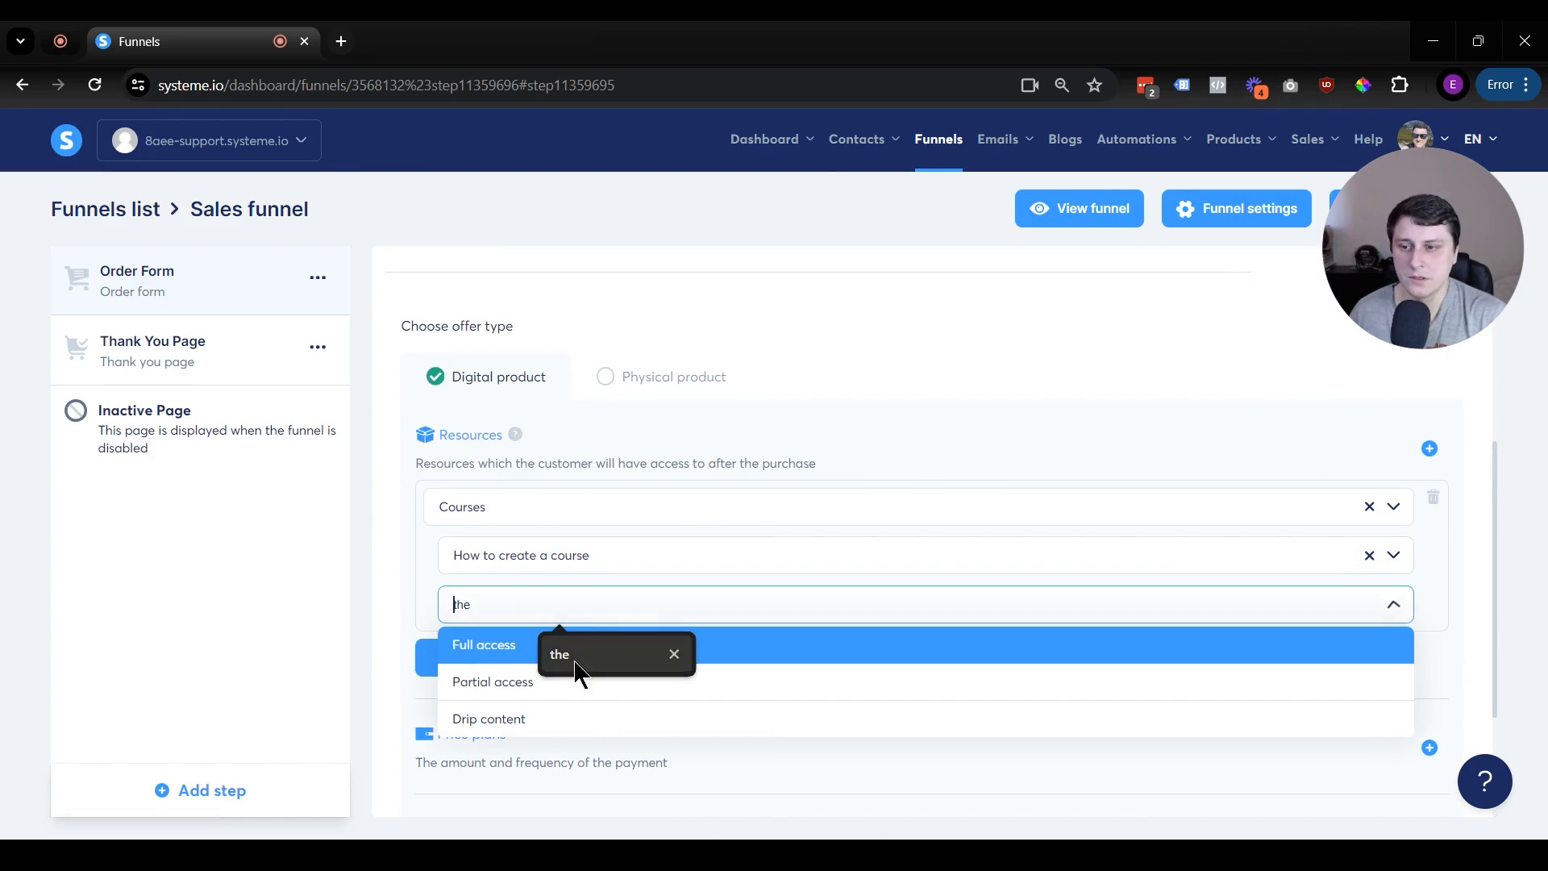
click(481, 644)
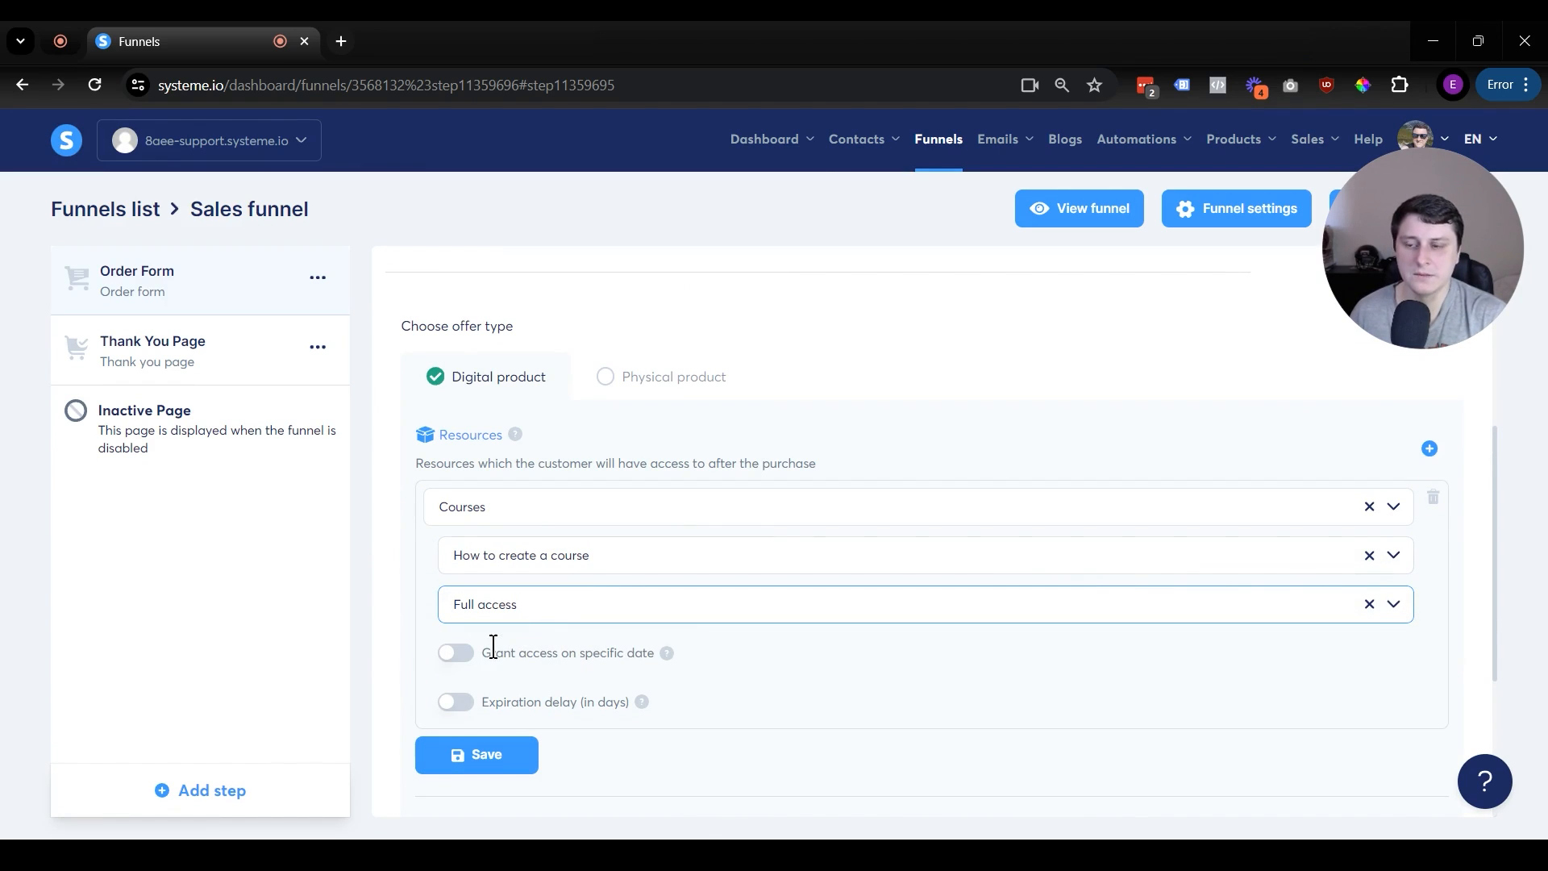
Step: Try partial access limited to Module 1 for the course resource, and set it back to full access
click(489, 618)
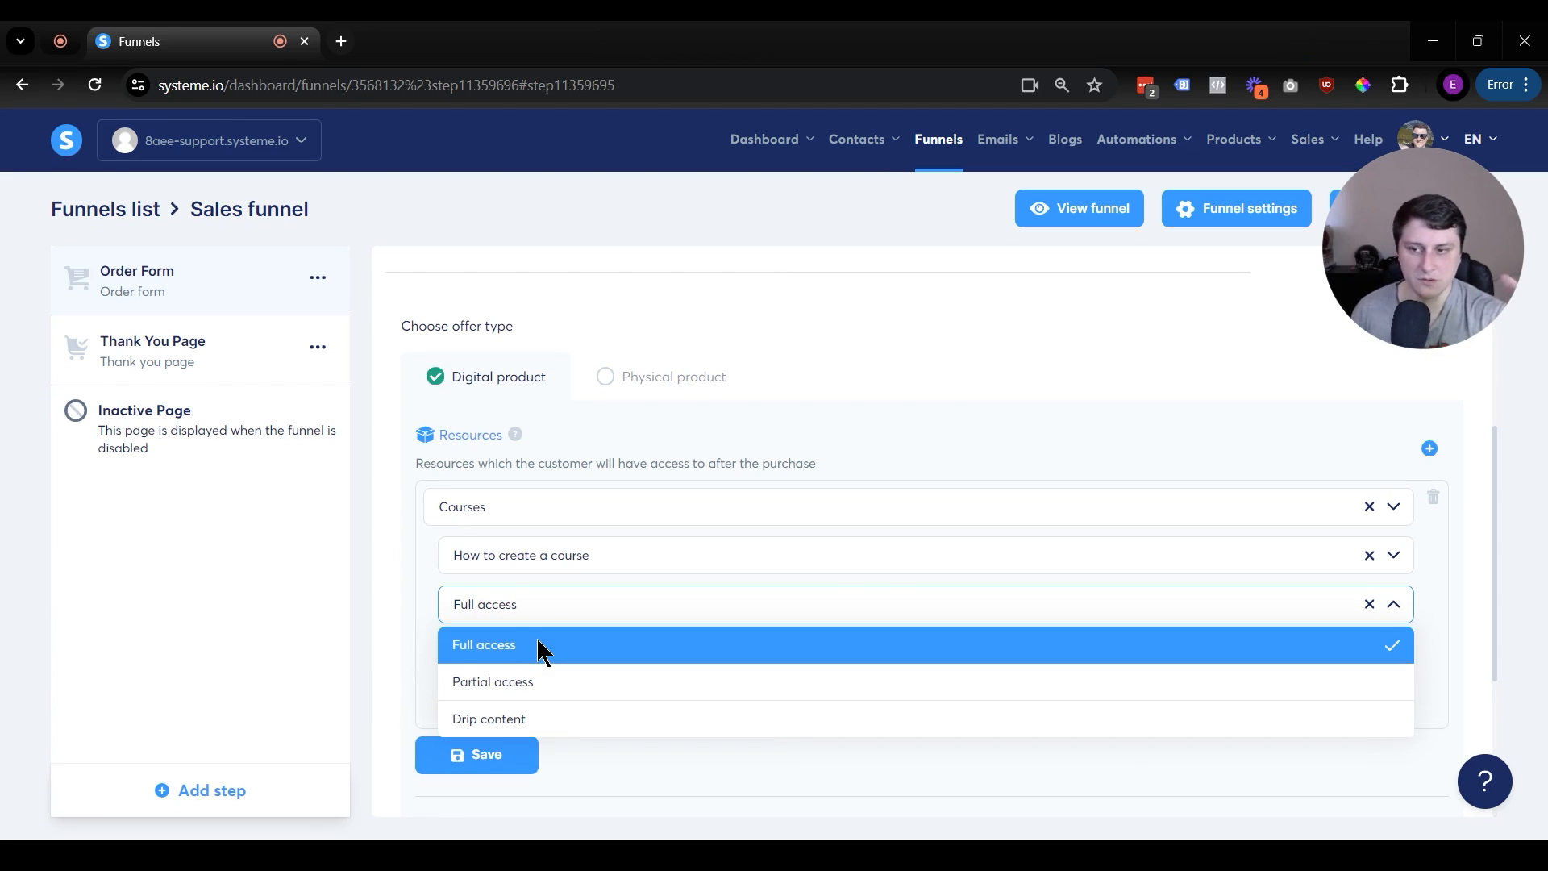
click(536, 679)
click(447, 642)
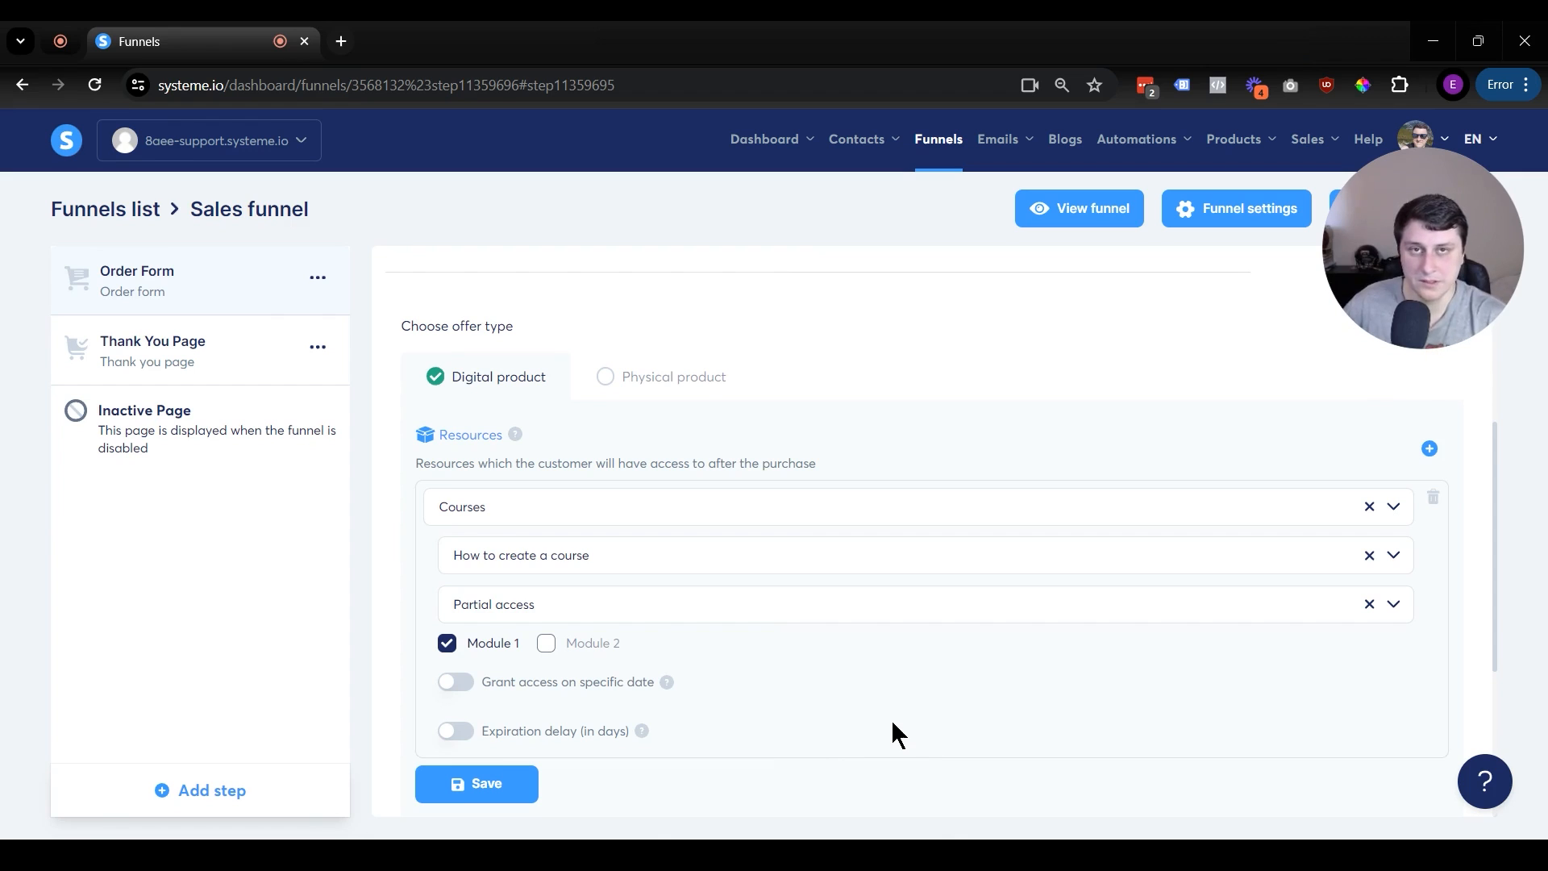
click(496, 608)
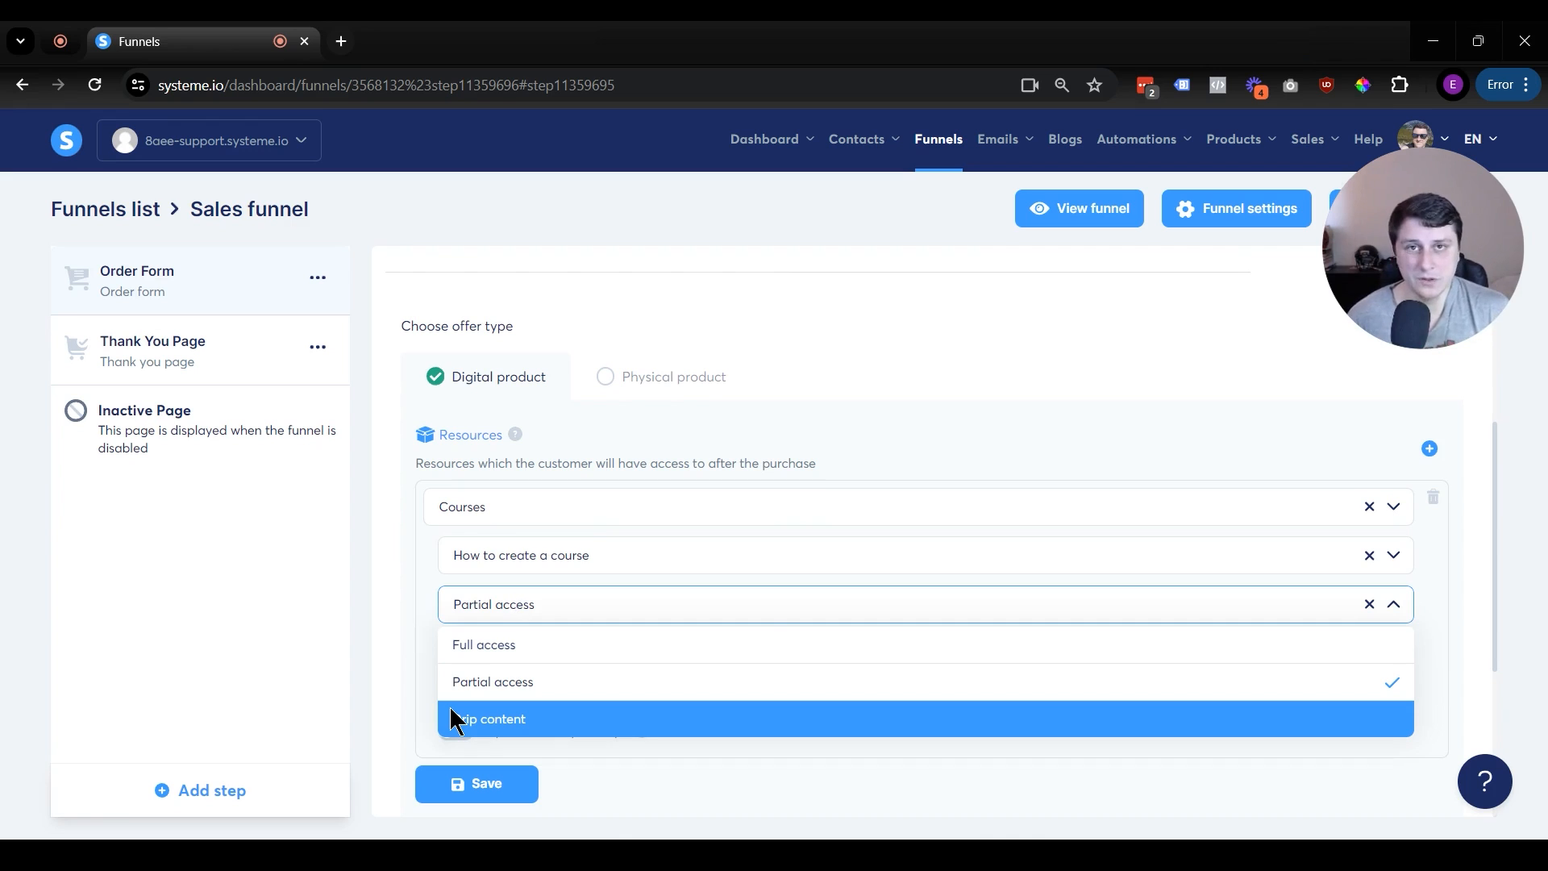
click(546, 646)
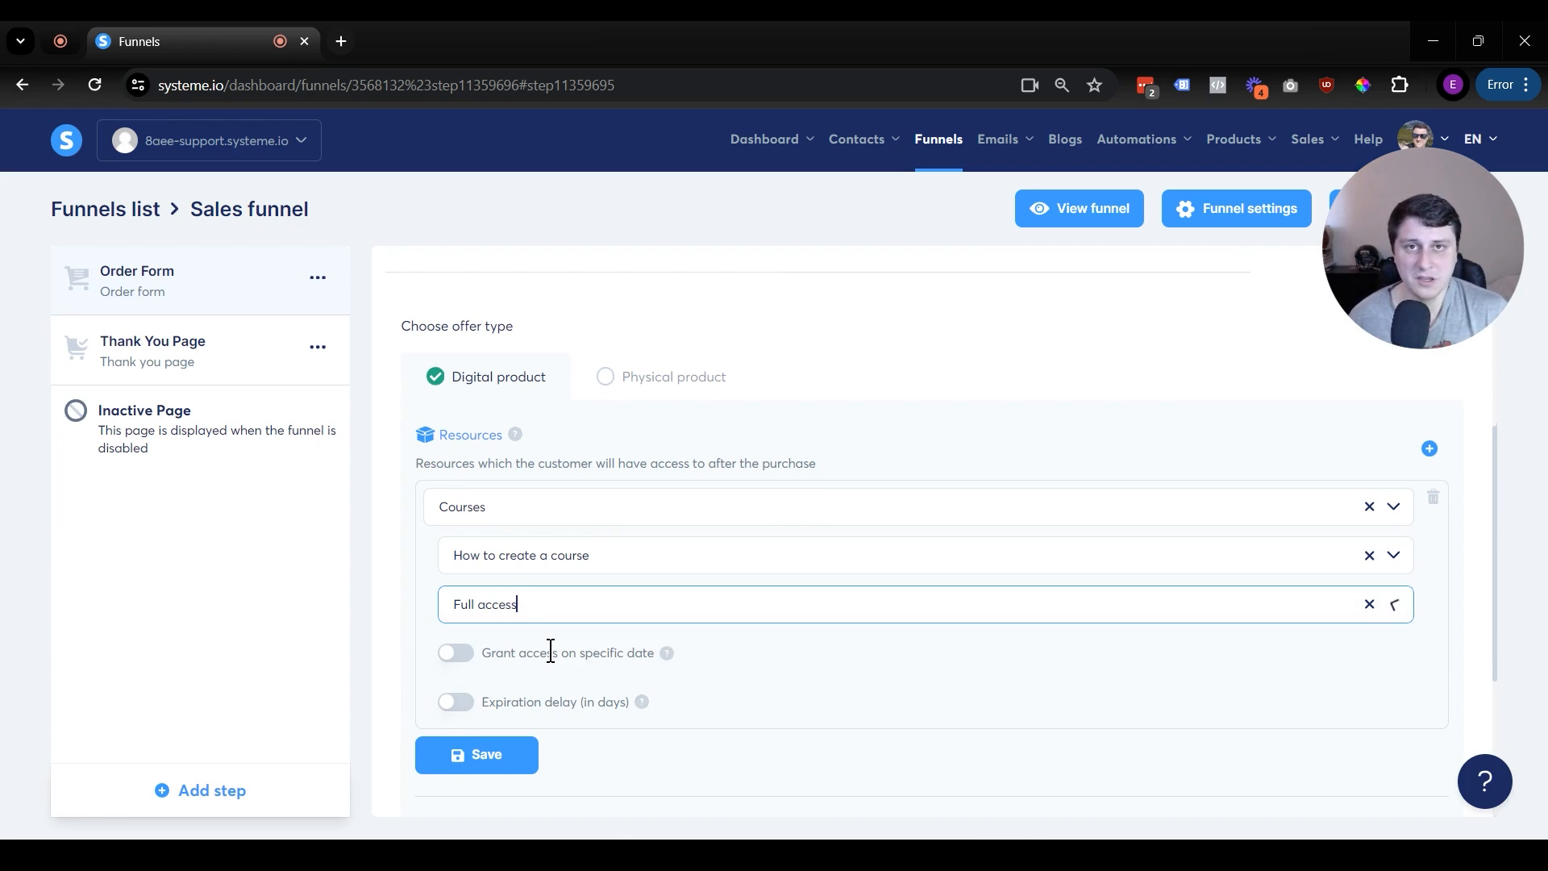
scroll(387, 587, down, 3)
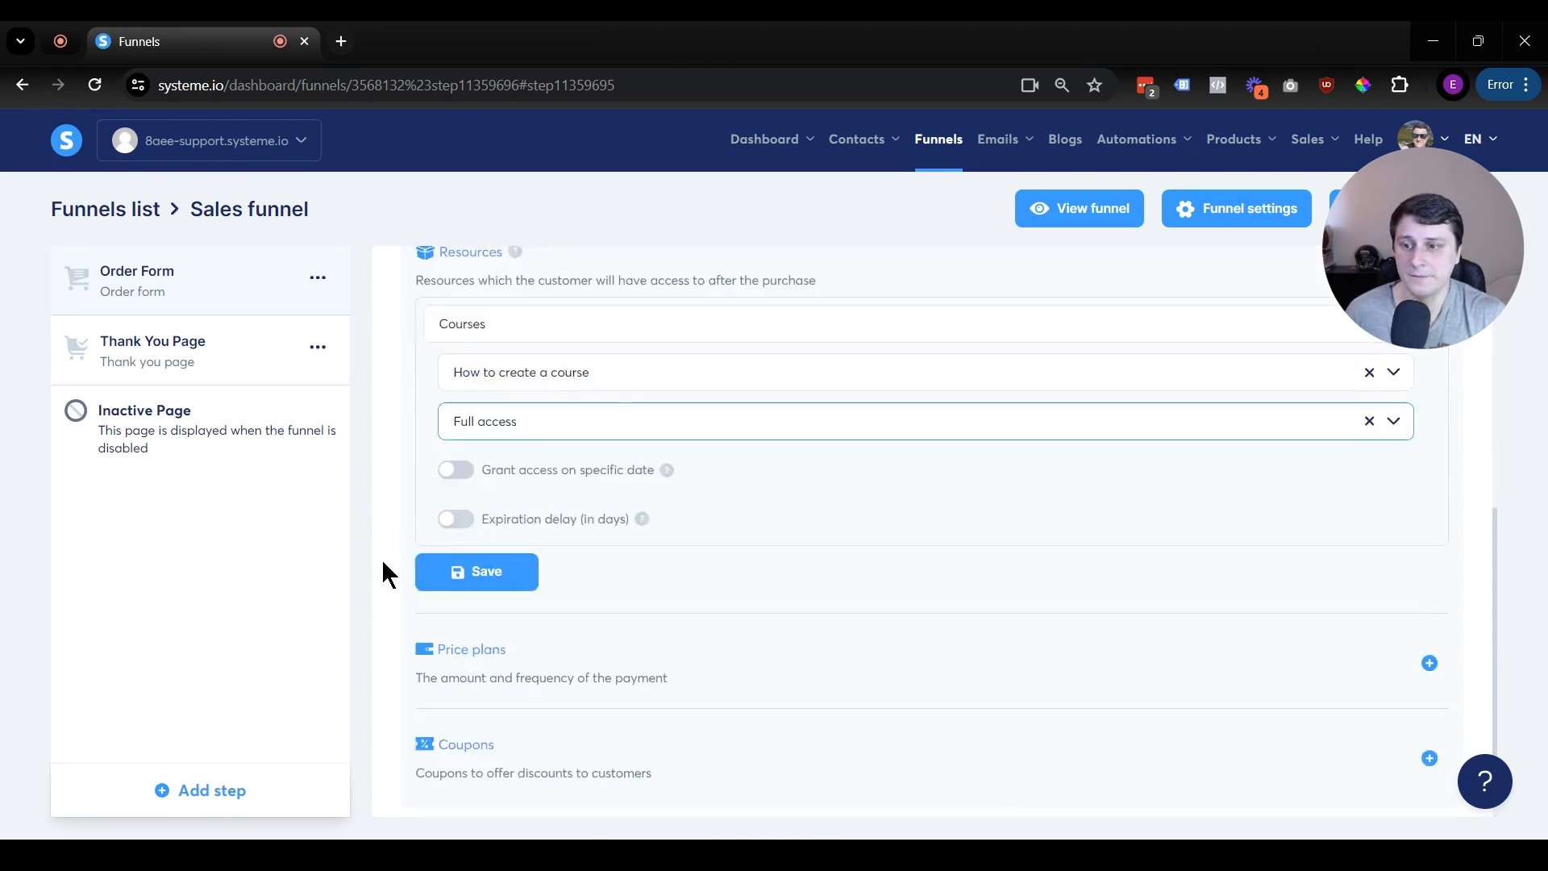
Step: Remove the unsaved course resource from the offer
click(514, 467)
scroll(608, 500, up, 4)
click(573, 613)
click(573, 611)
click(776, 617)
click(582, 615)
click(545, 617)
double_click(545, 617)
click(1433, 497)
click(613, 537)
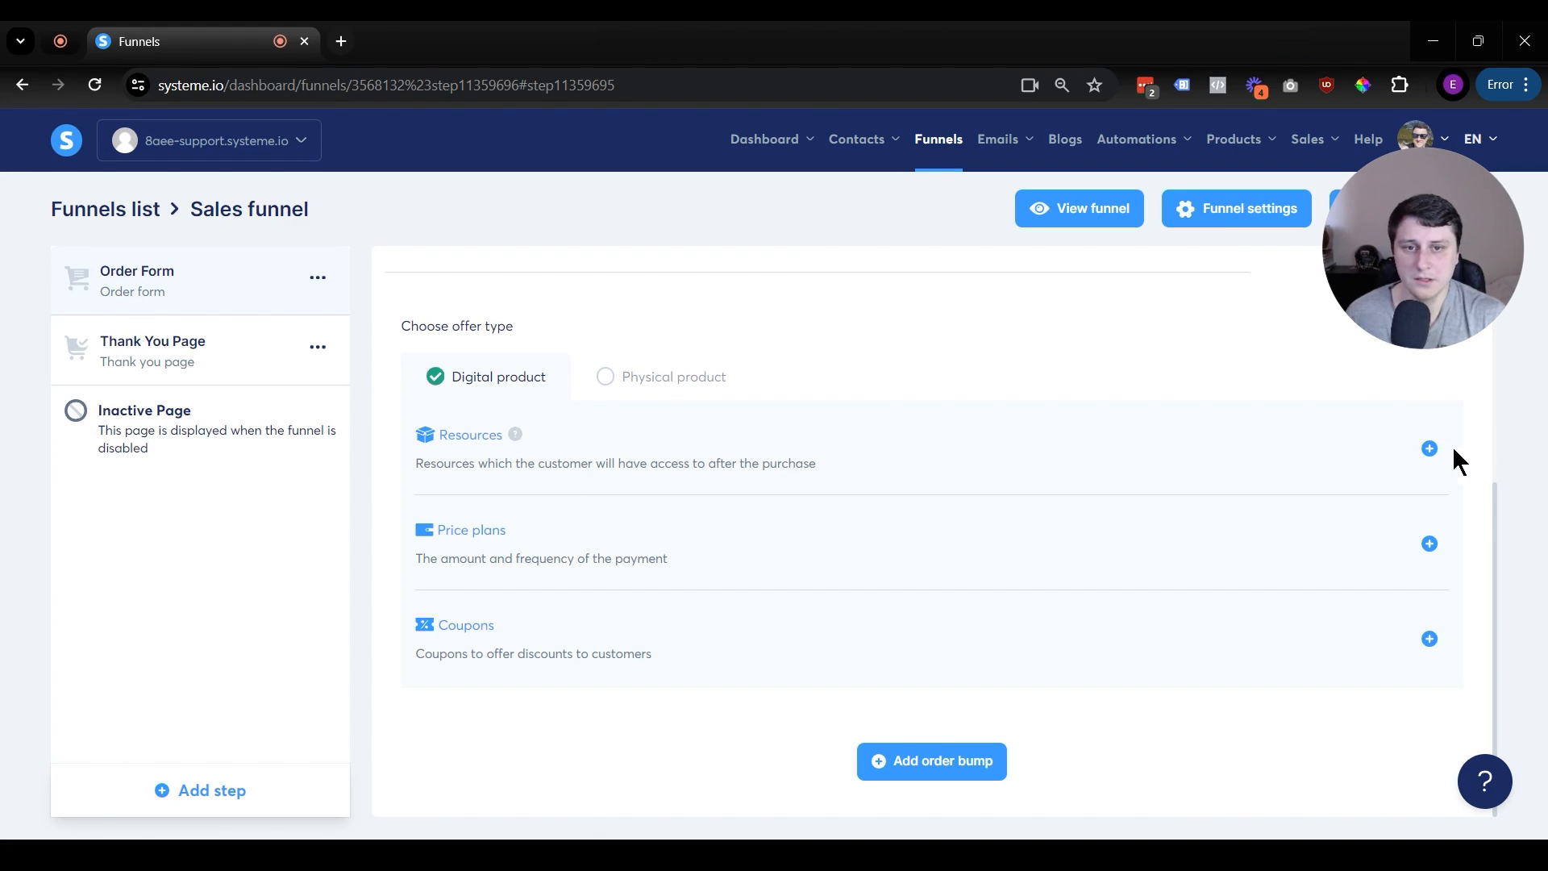
Step: Add the course "How to create a course" as a resource with full access and save it
click(1430, 448)
click(657, 508)
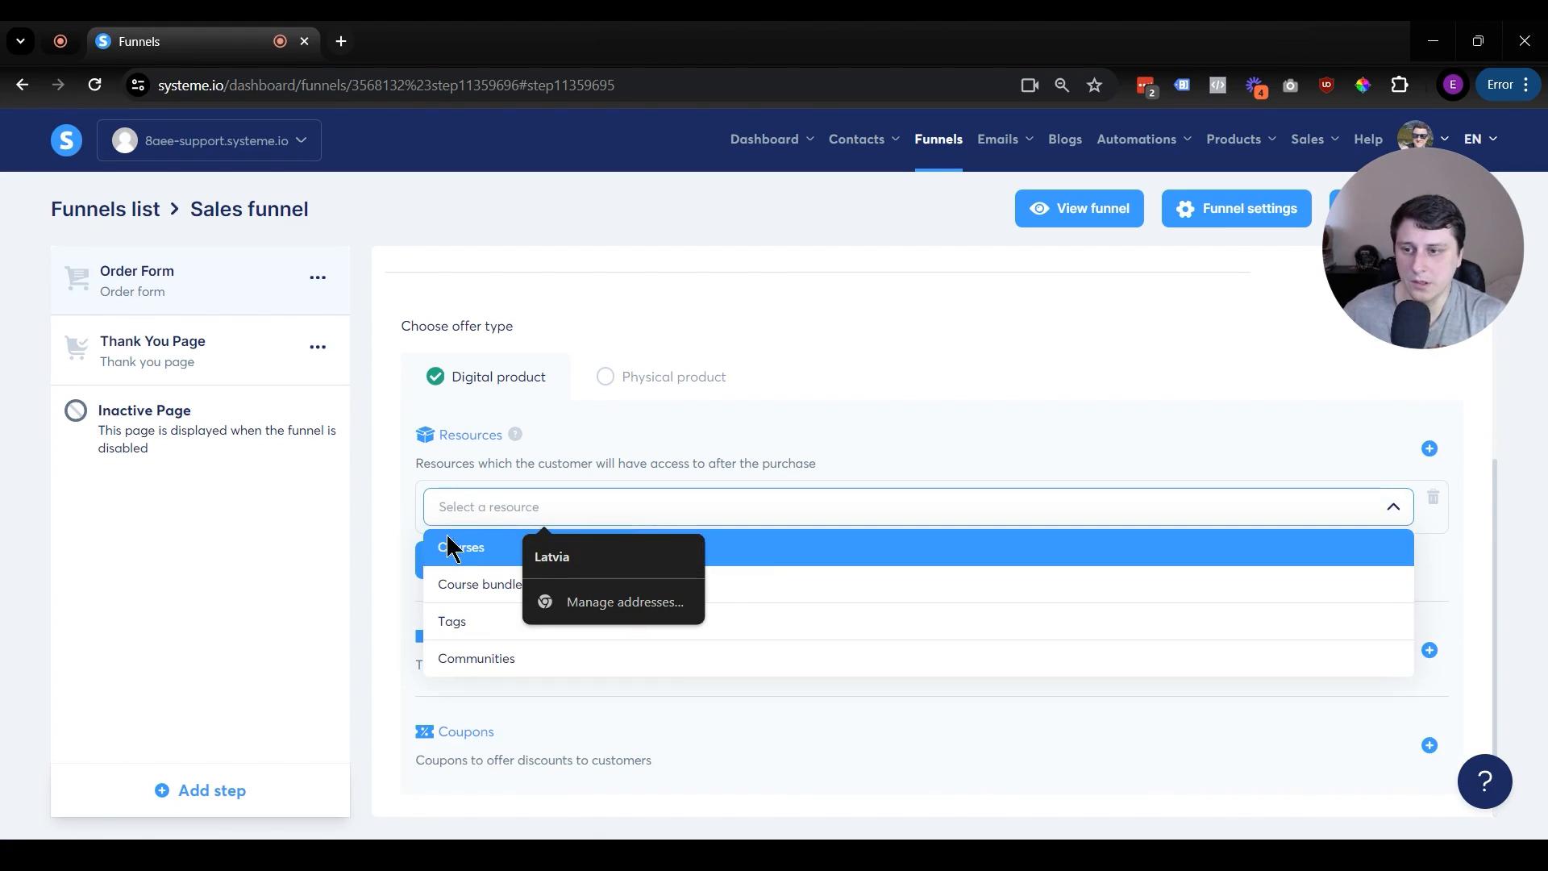
click(452, 542)
click(468, 564)
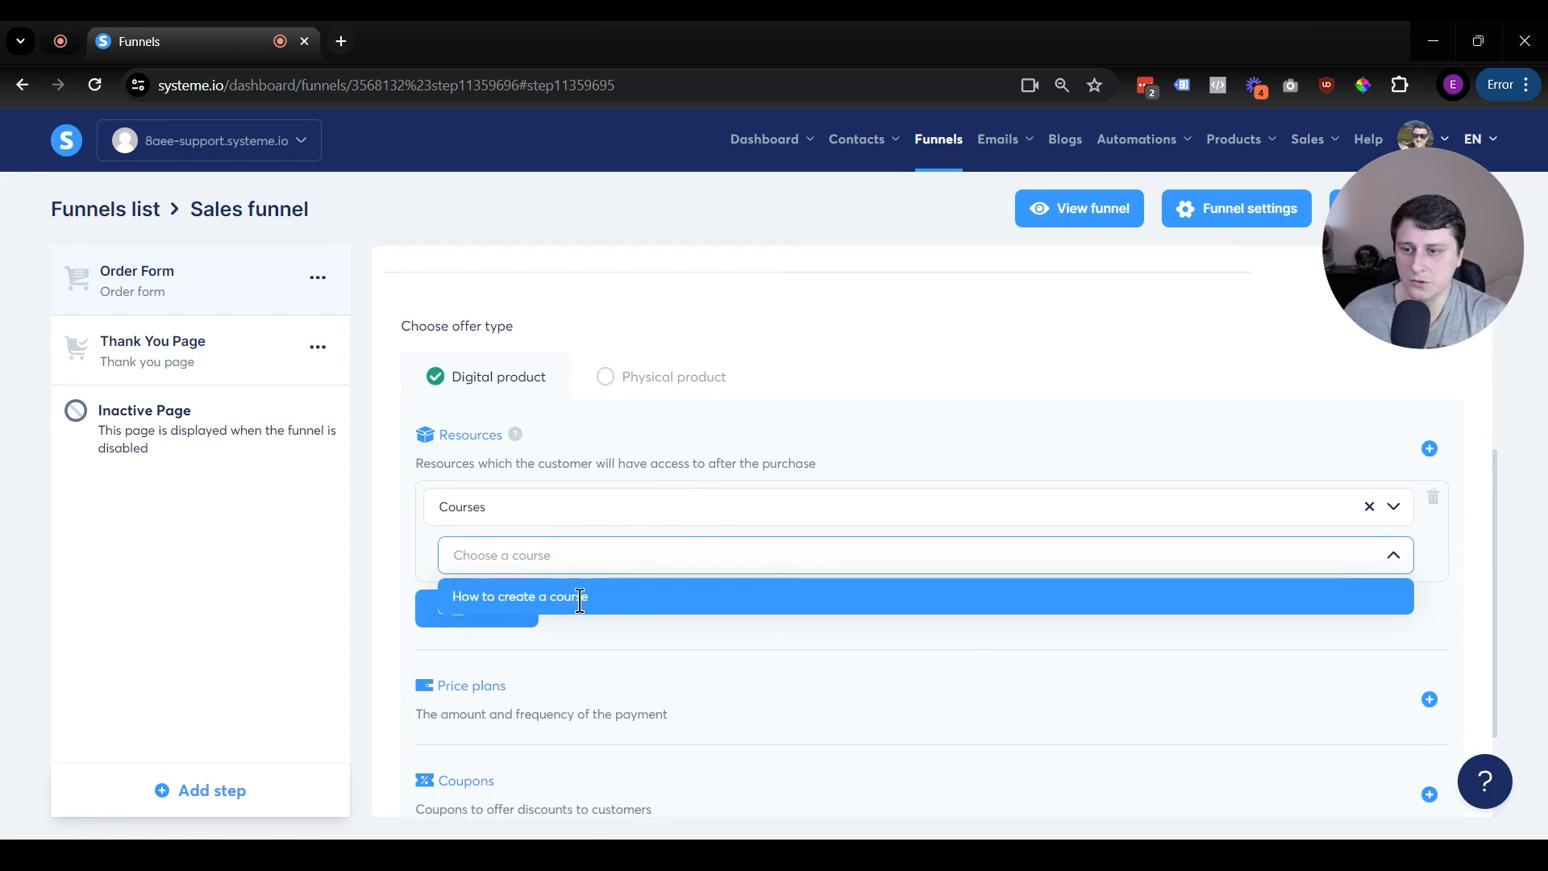
click(579, 595)
click(505, 605)
click(513, 645)
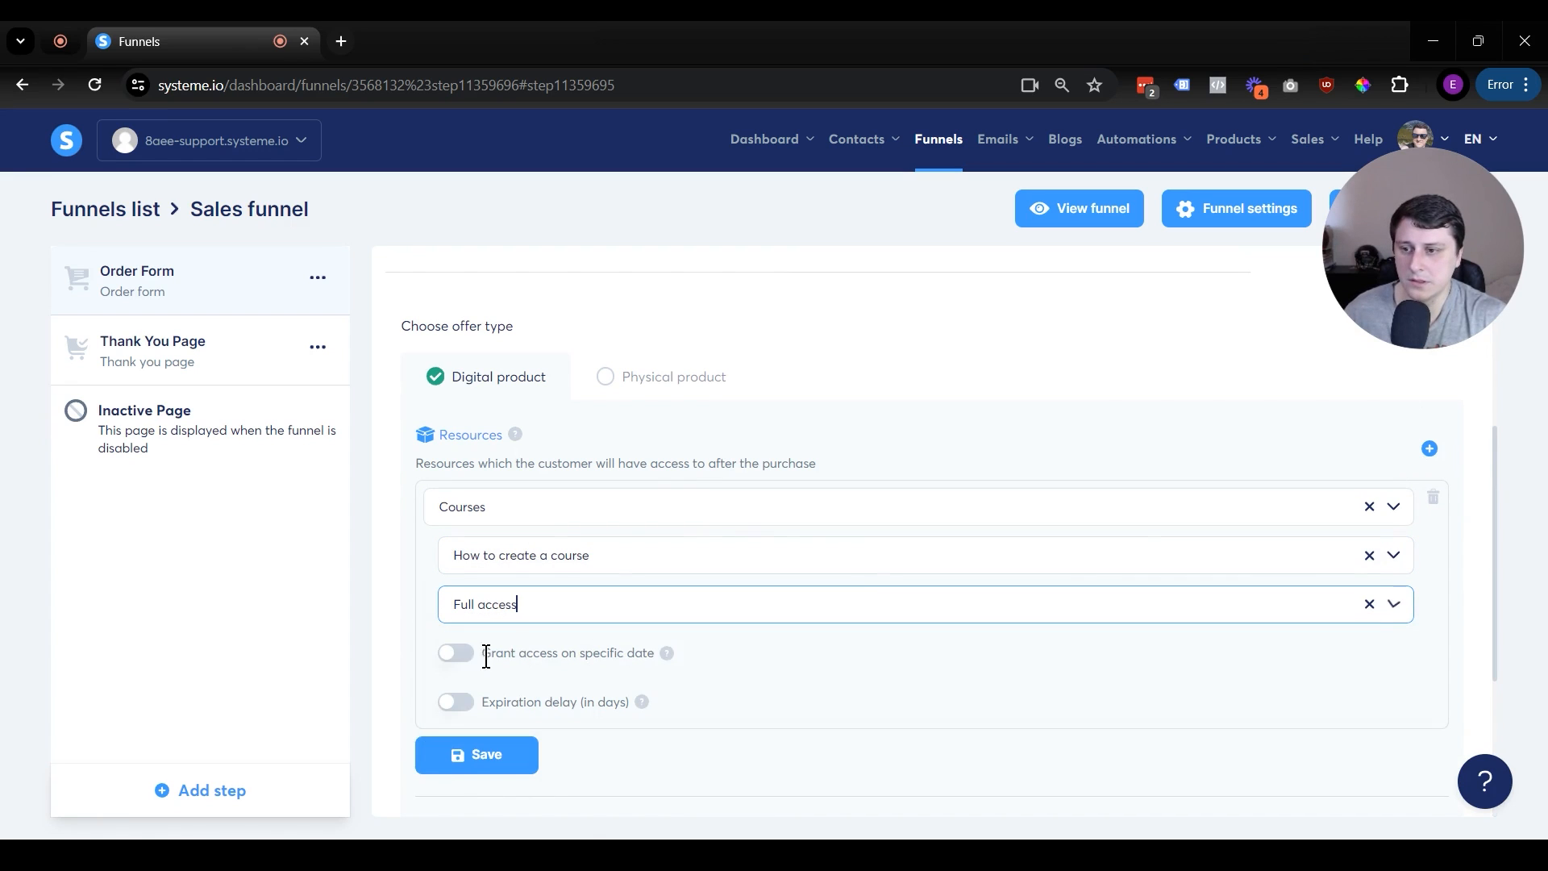
click(485, 753)
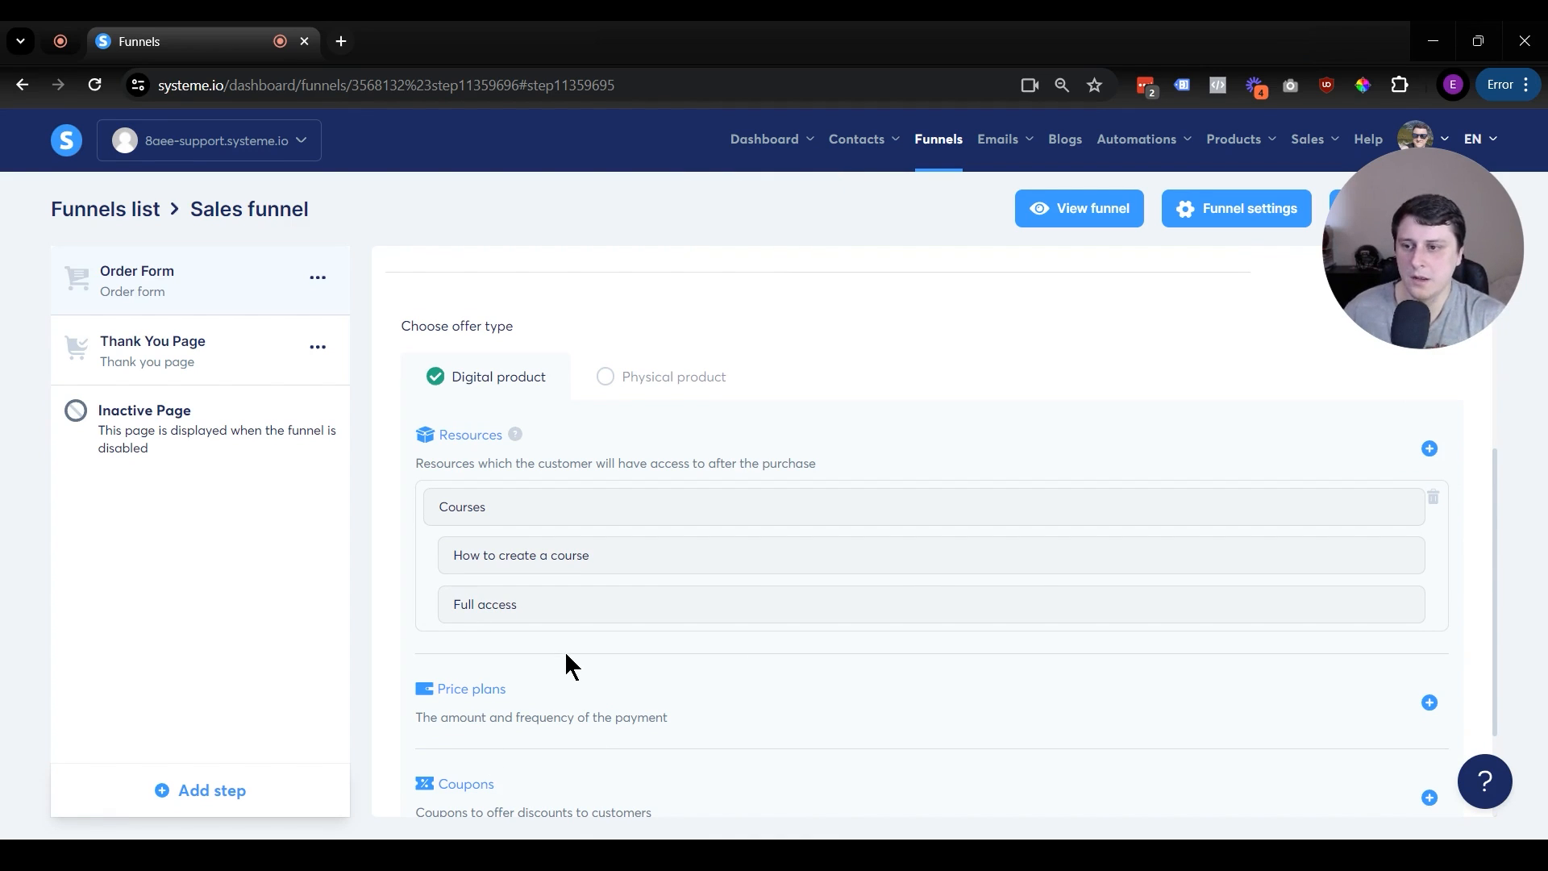
Step: Start a new price plan for the offer and name it "How to create a course ($17)" on the order form
scroll(565, 657, down, 2)
click(1428, 540)
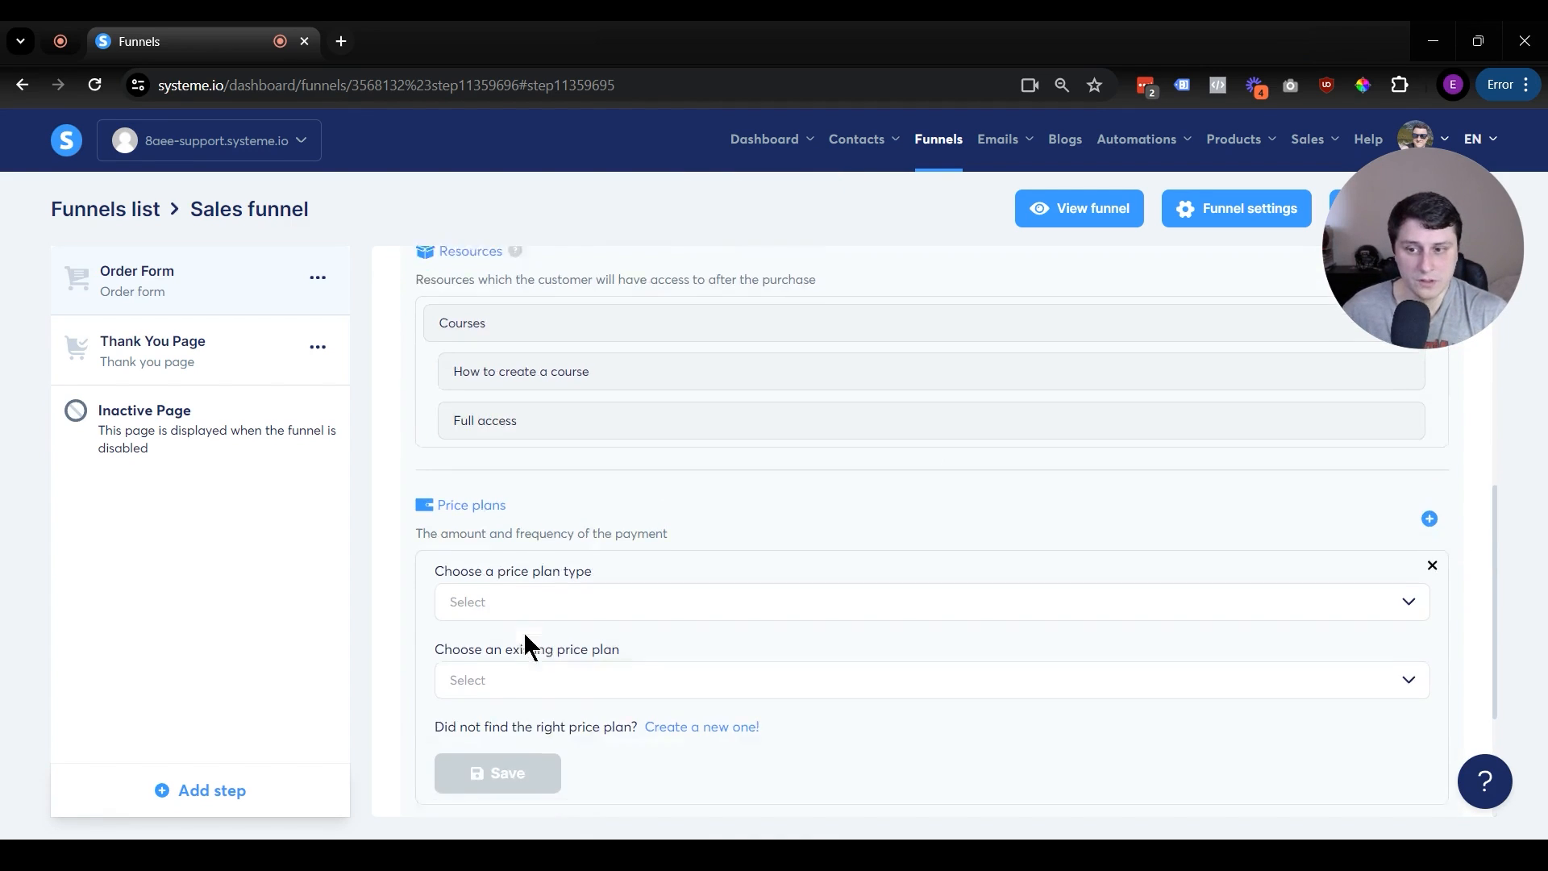
scroll(526, 637, down, 2)
click(468, 421)
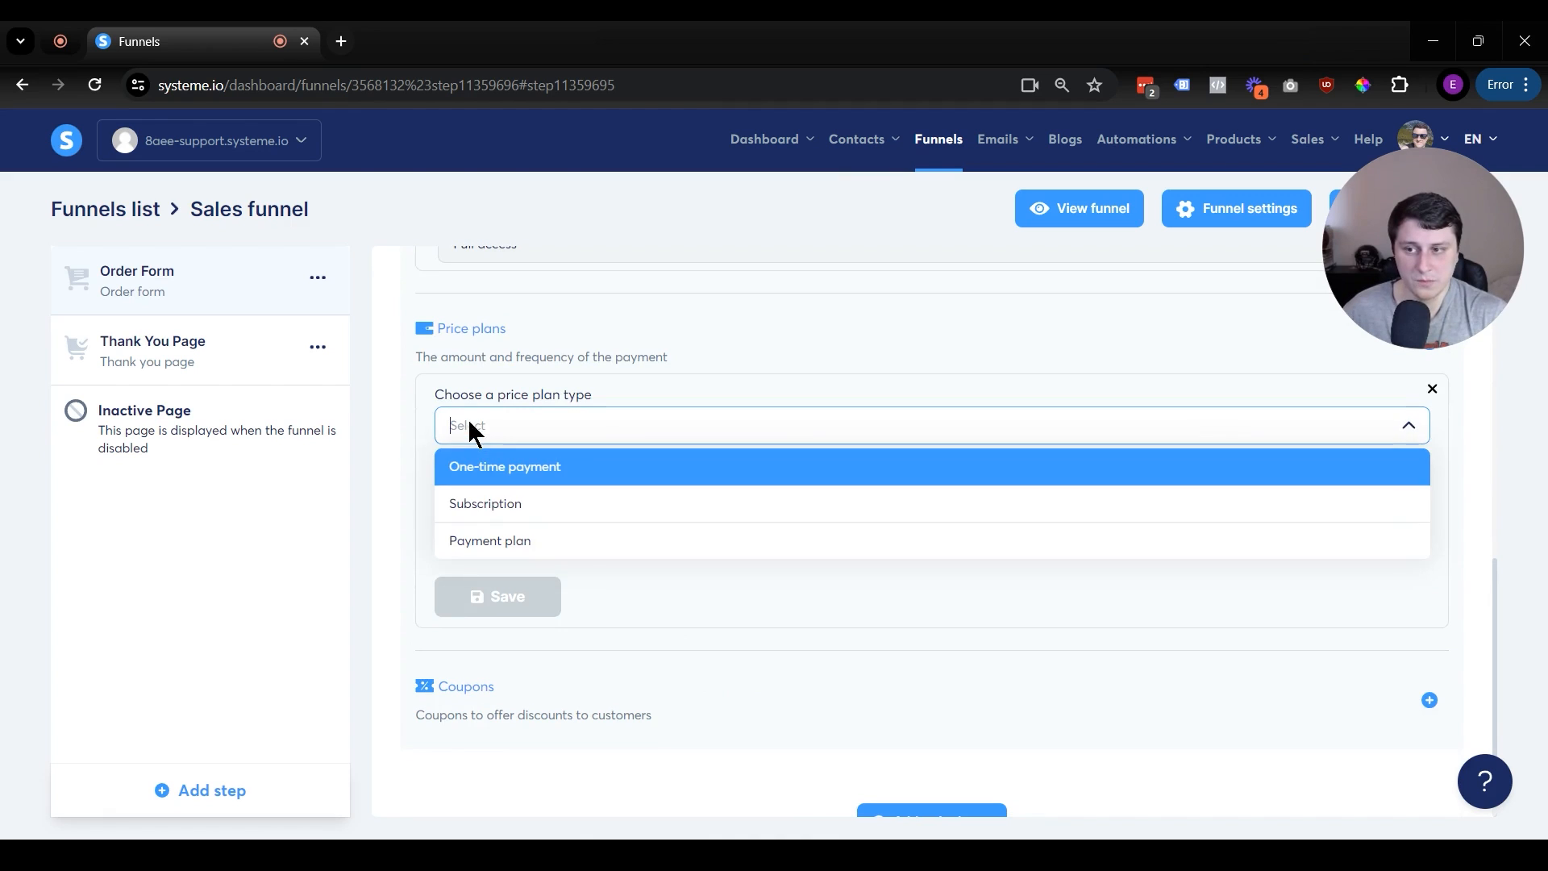
click(420, 439)
click(723, 553)
click(556, 432)
text(How)
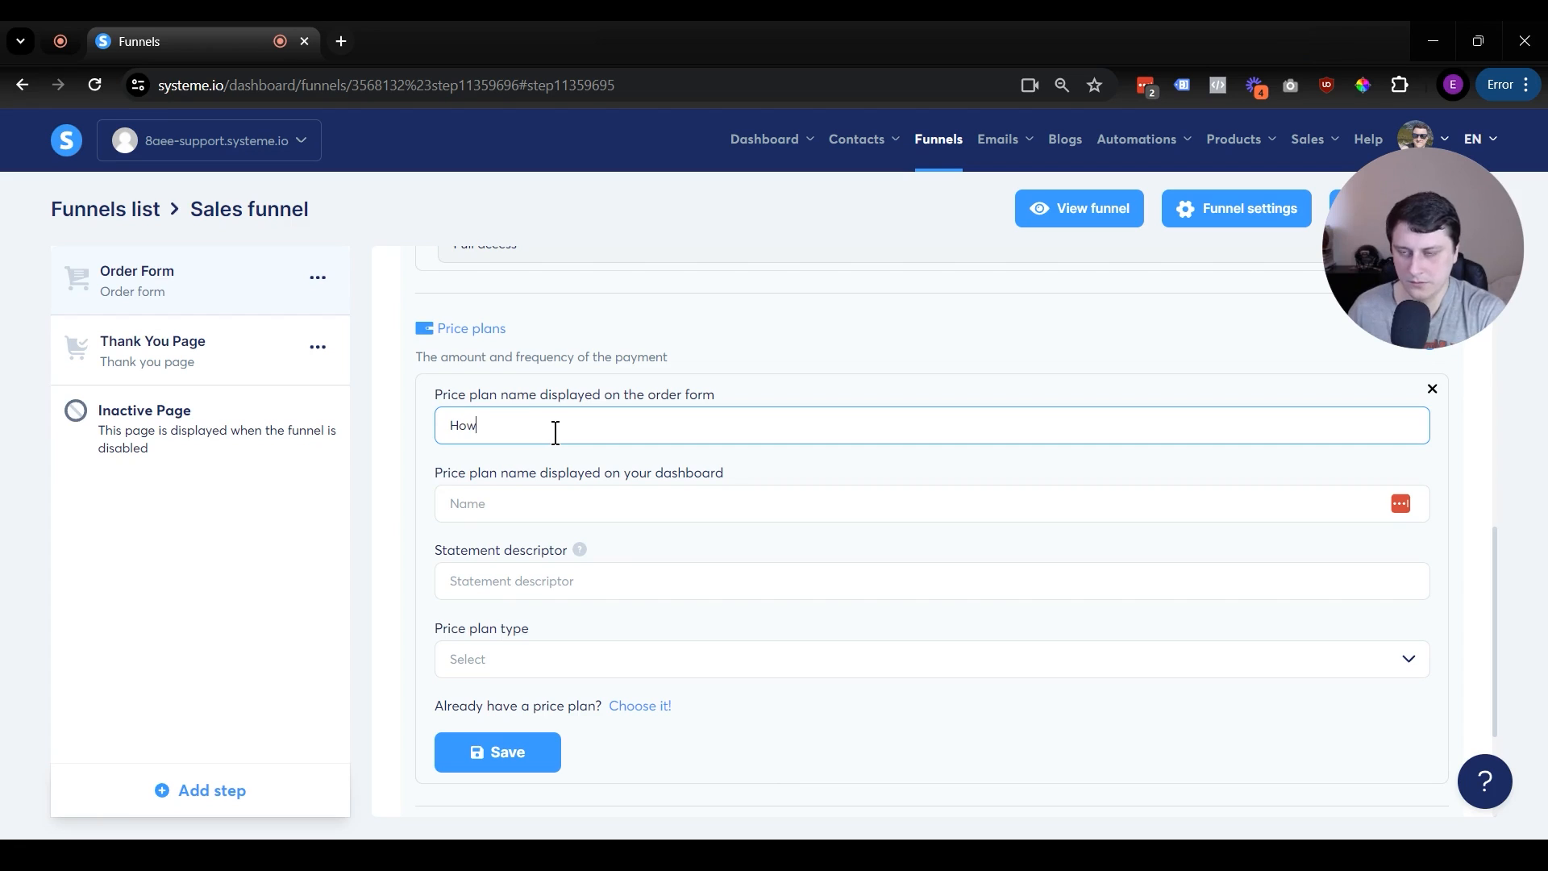
text( to create a cour)
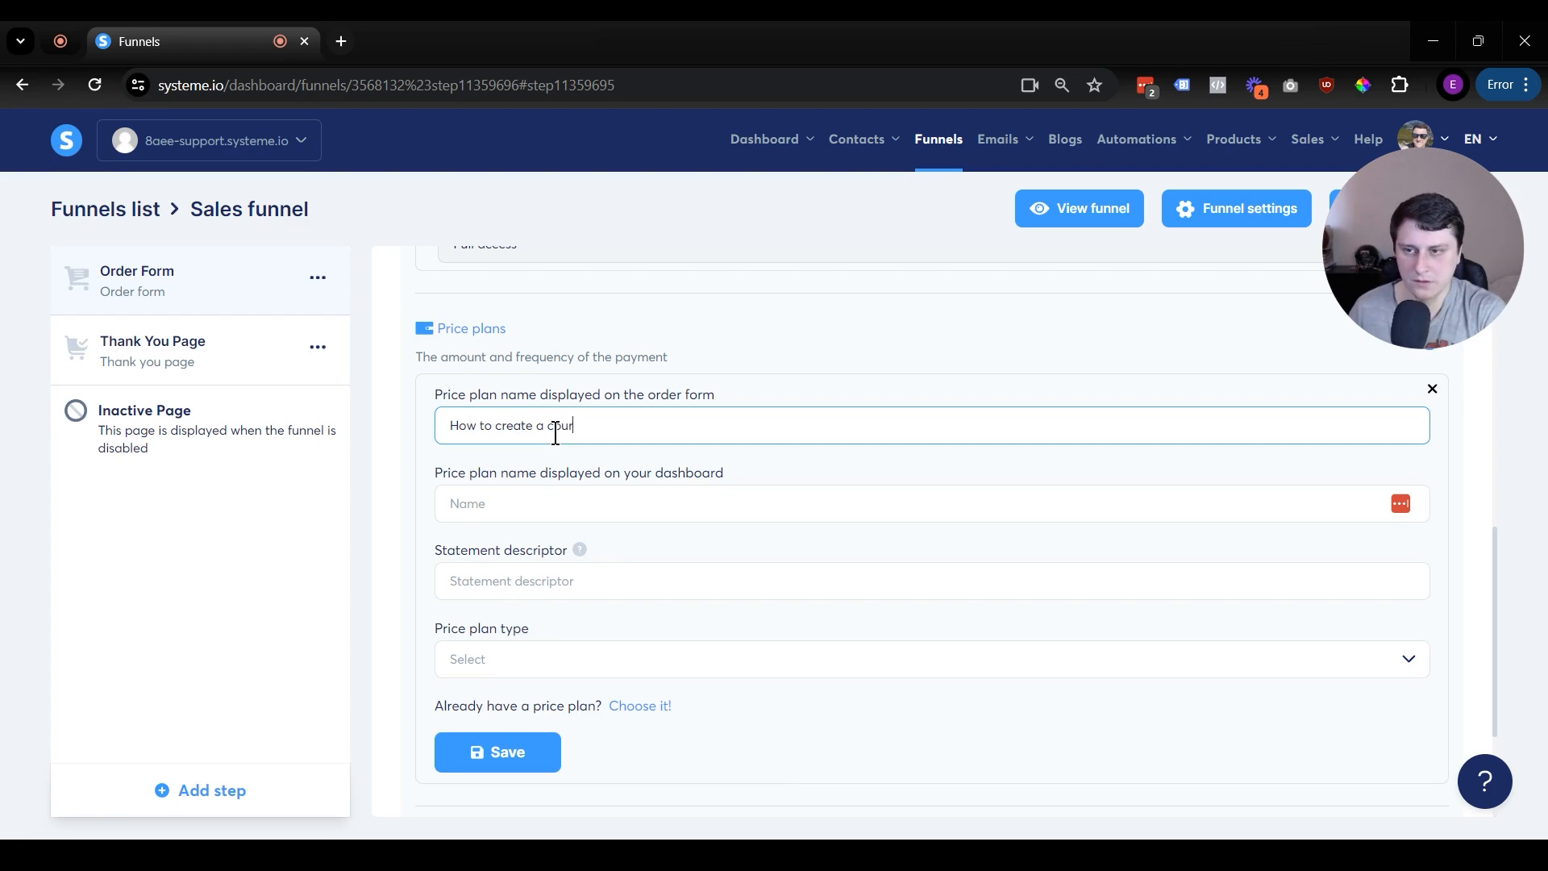
text(se ($17))
Step: Copy the order form's price plan name into the plan name displayed on the dashboard
key(ctrl+a)
key(ctrl+c)
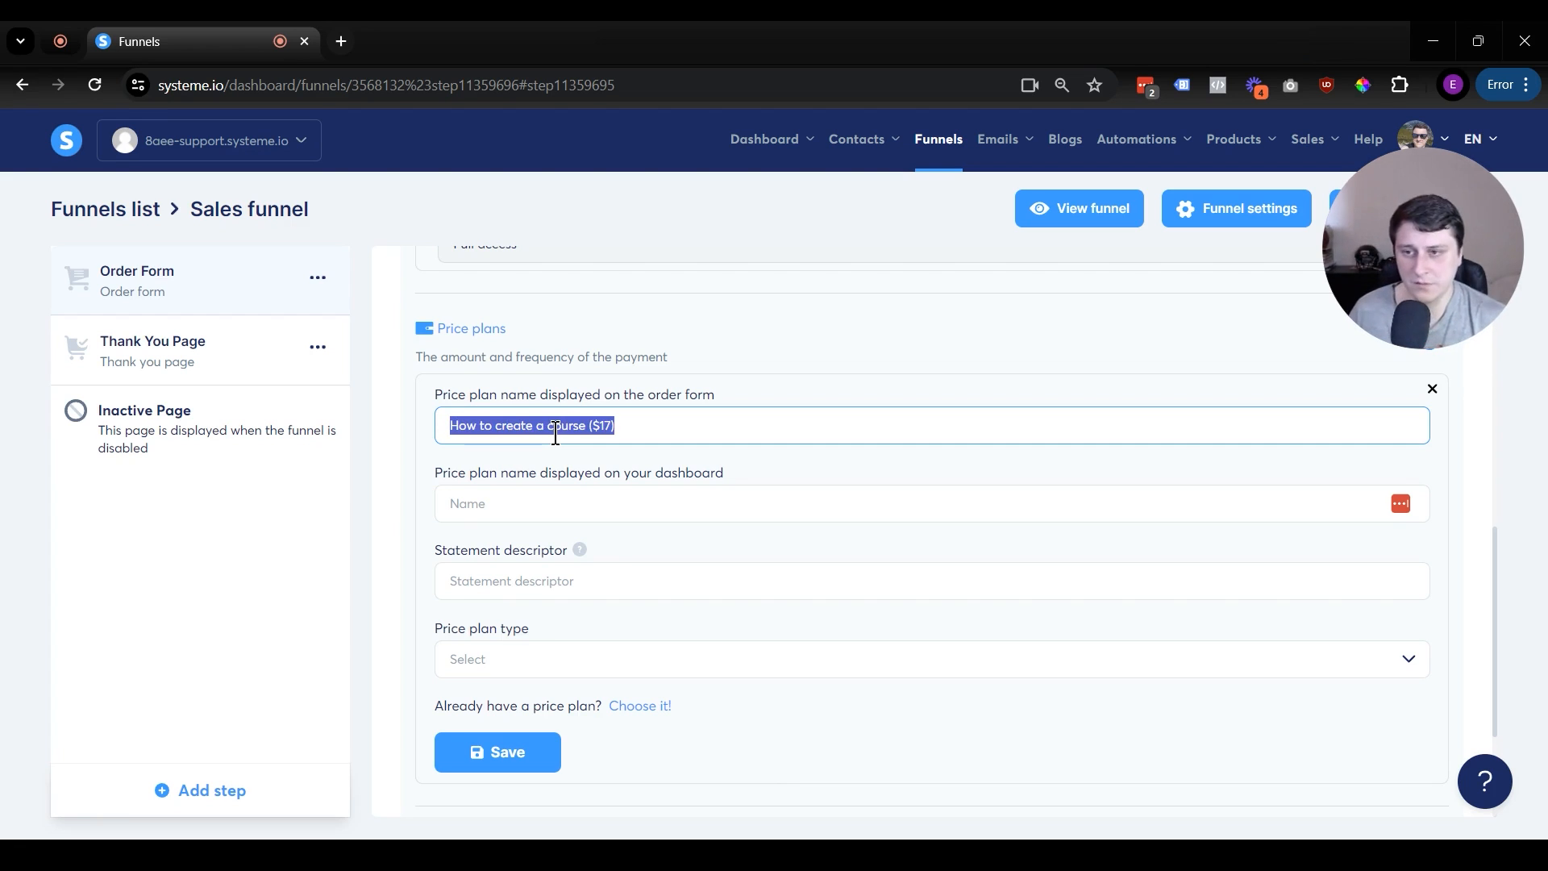
click(587, 506)
key(ctrl+v)
click(666, 423)
key(ctrl+a)
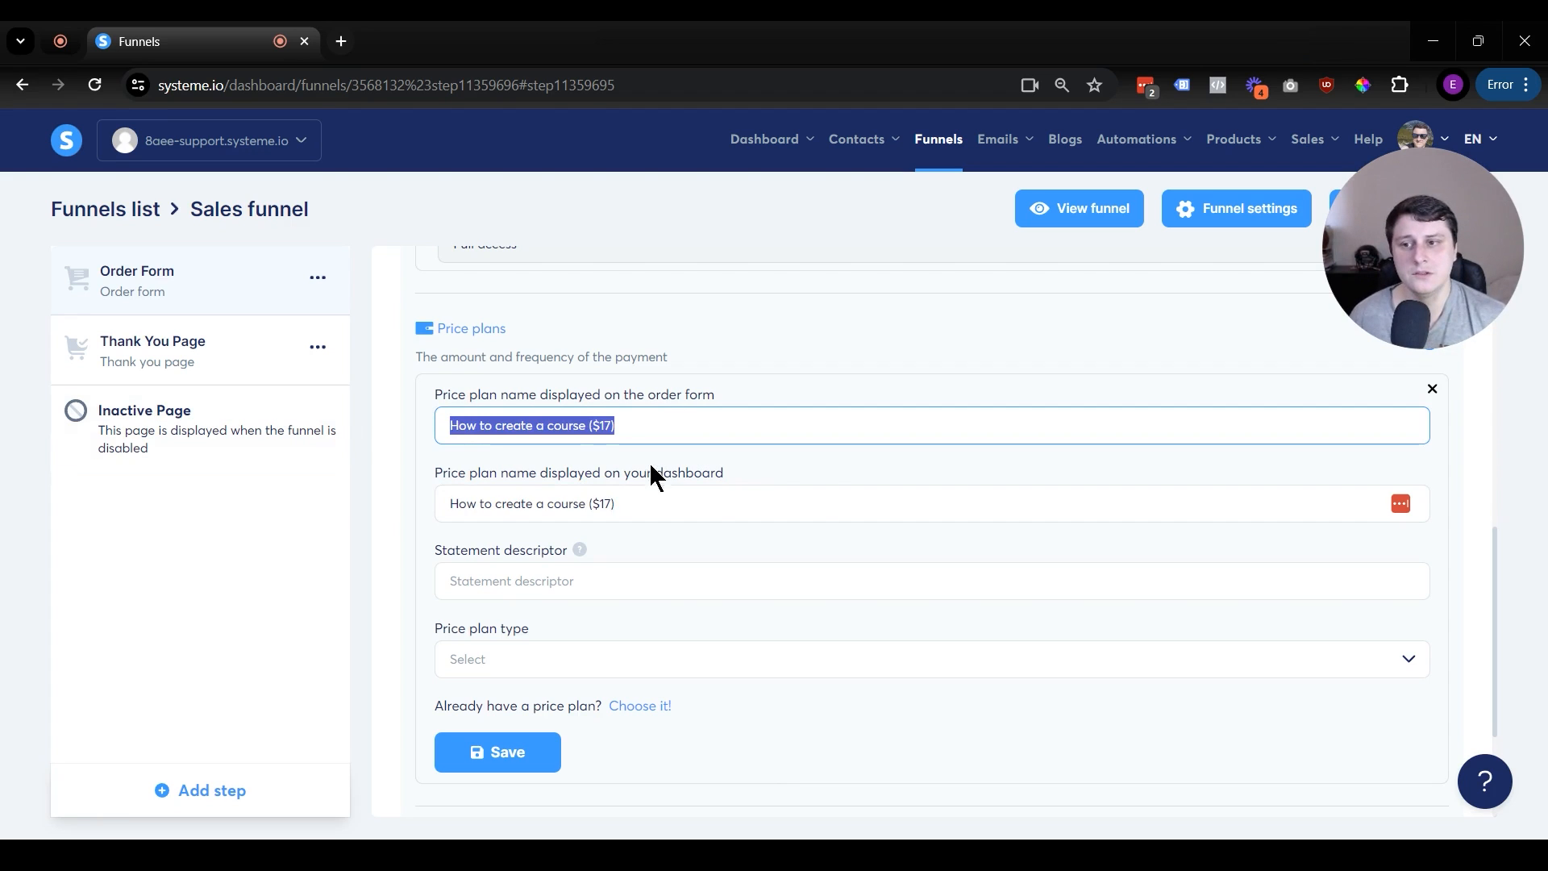
click(654, 499)
key(ctrl+a)
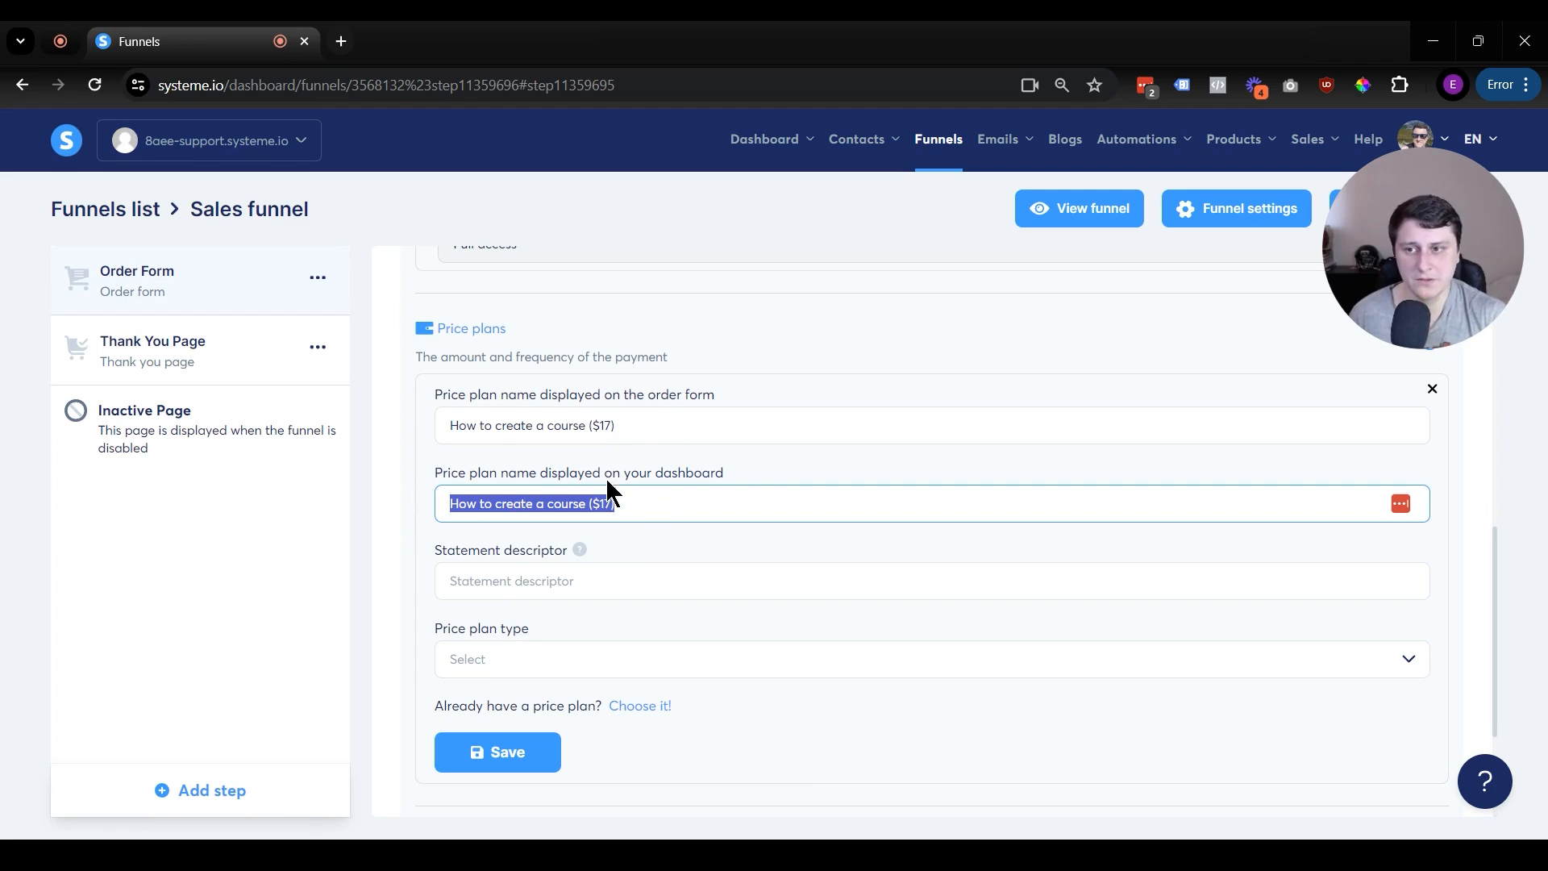
click(642, 437)
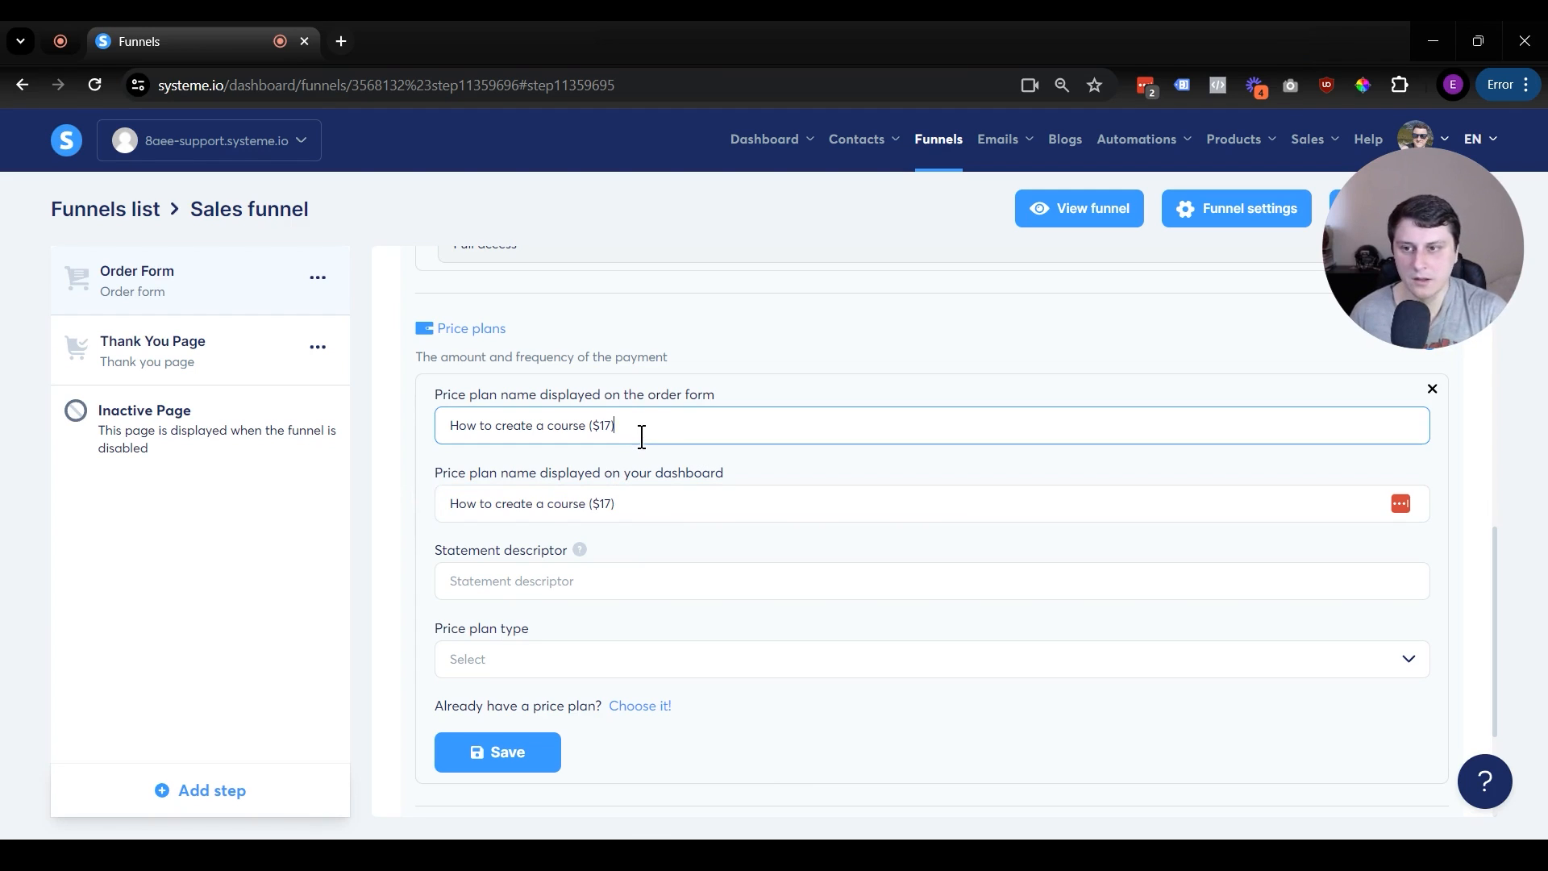
key(shift+Left)
Step: Set the price plan's statement descriptor to "Digital course" and read the help on descriptor limits
click(520, 576)
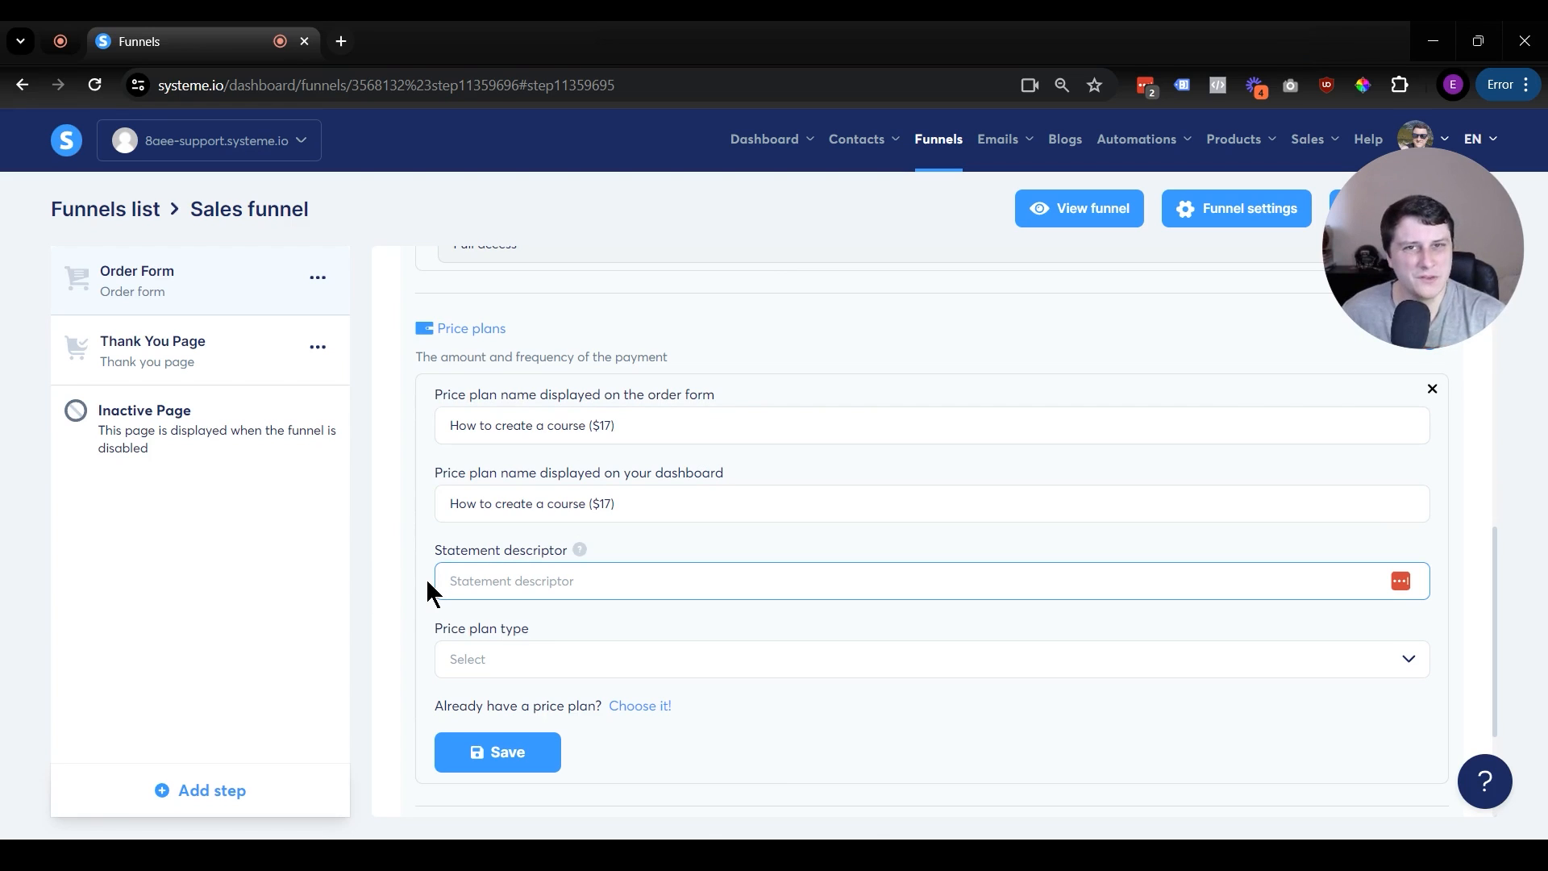
text(gital course)
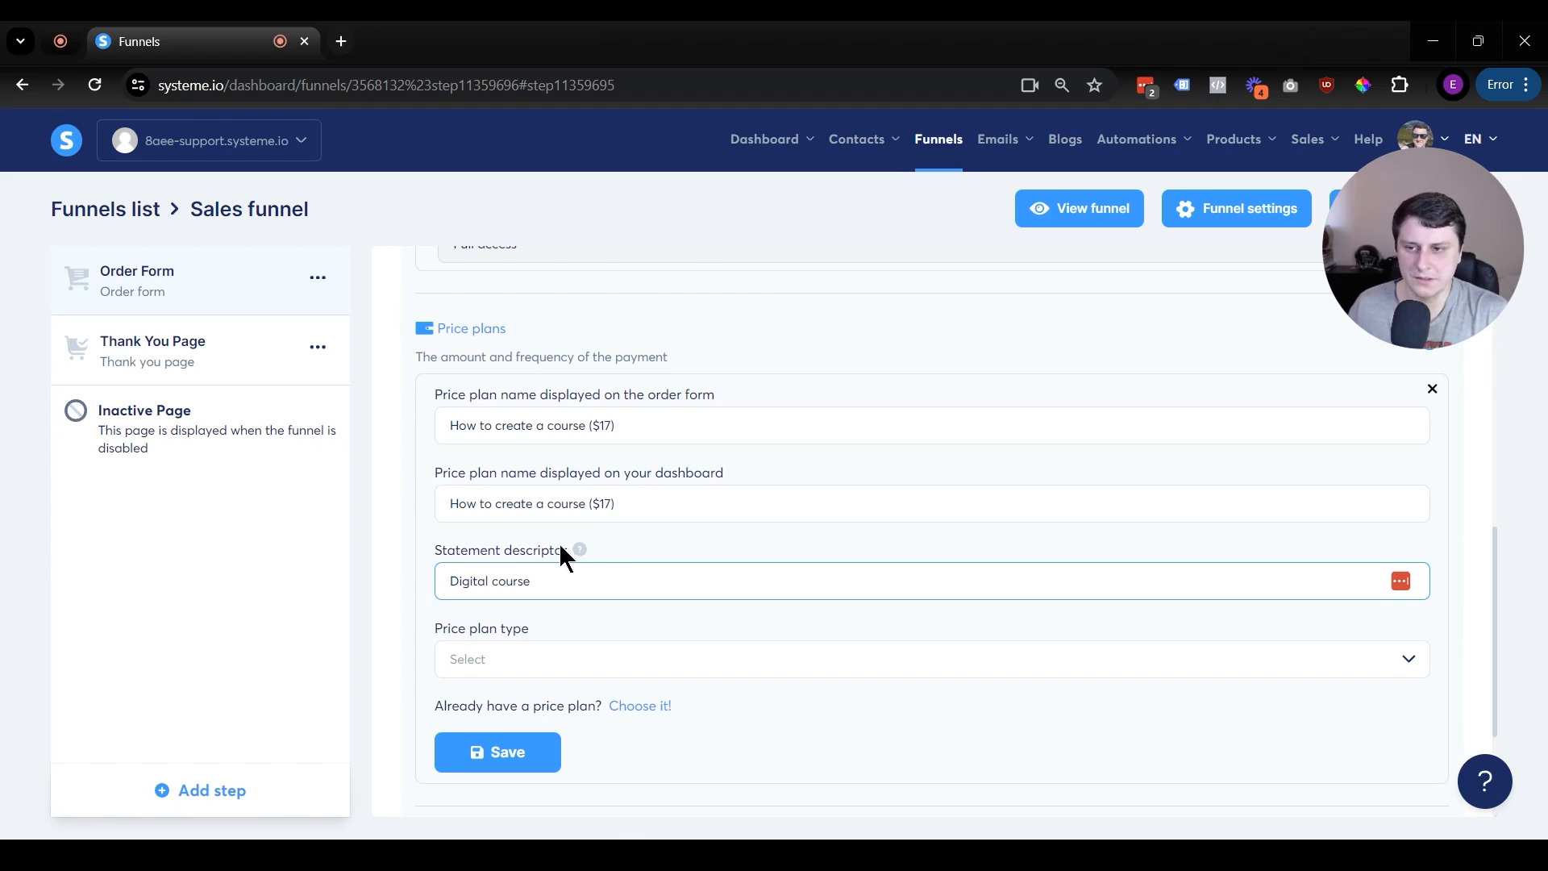
click(581, 552)
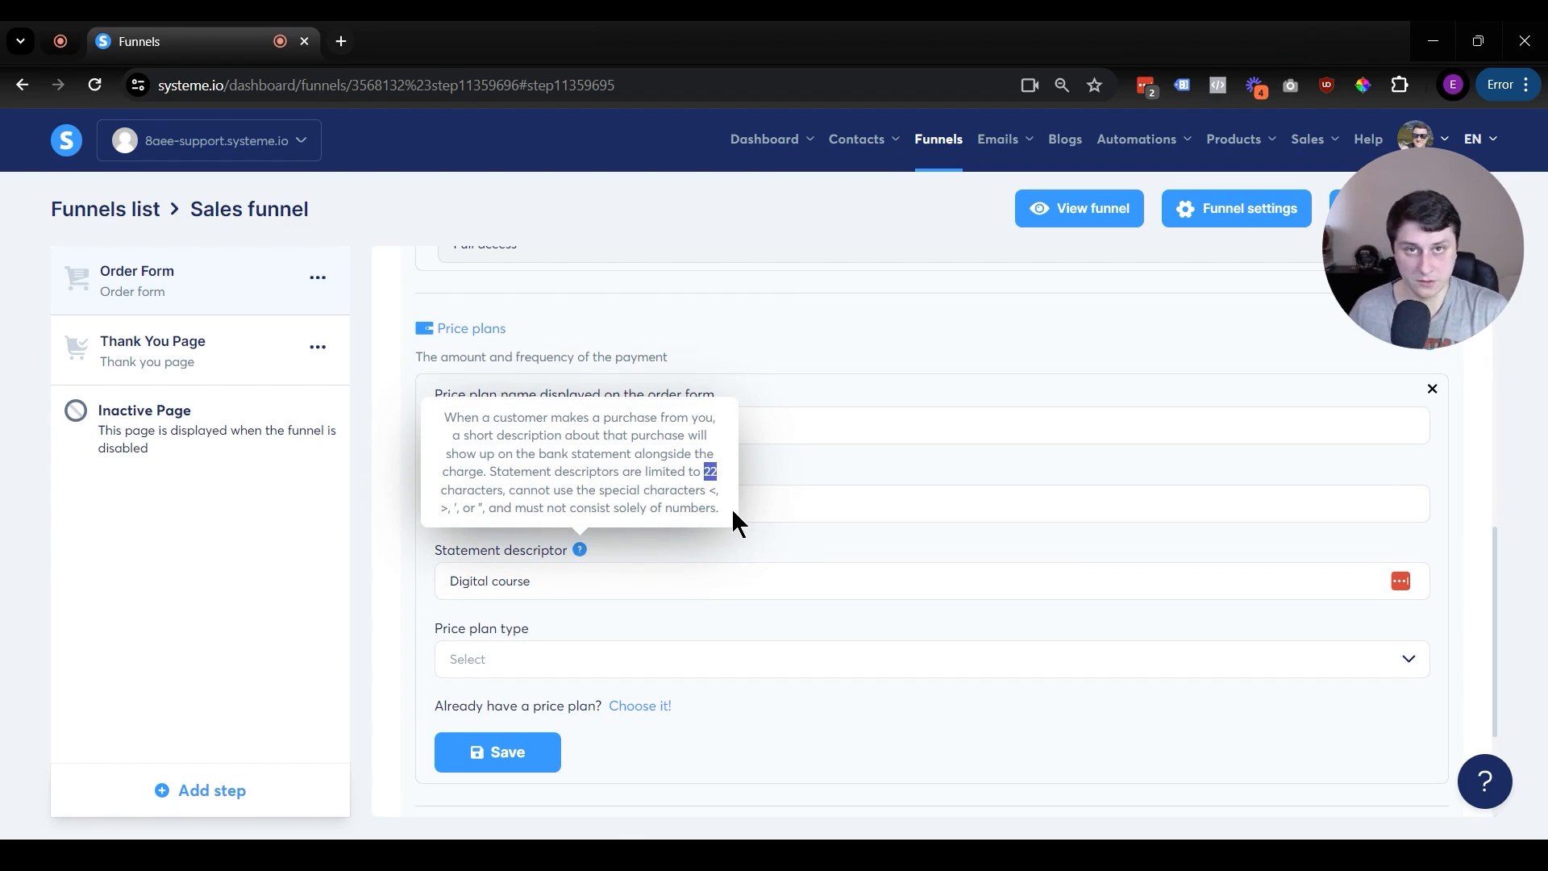
click(834, 526)
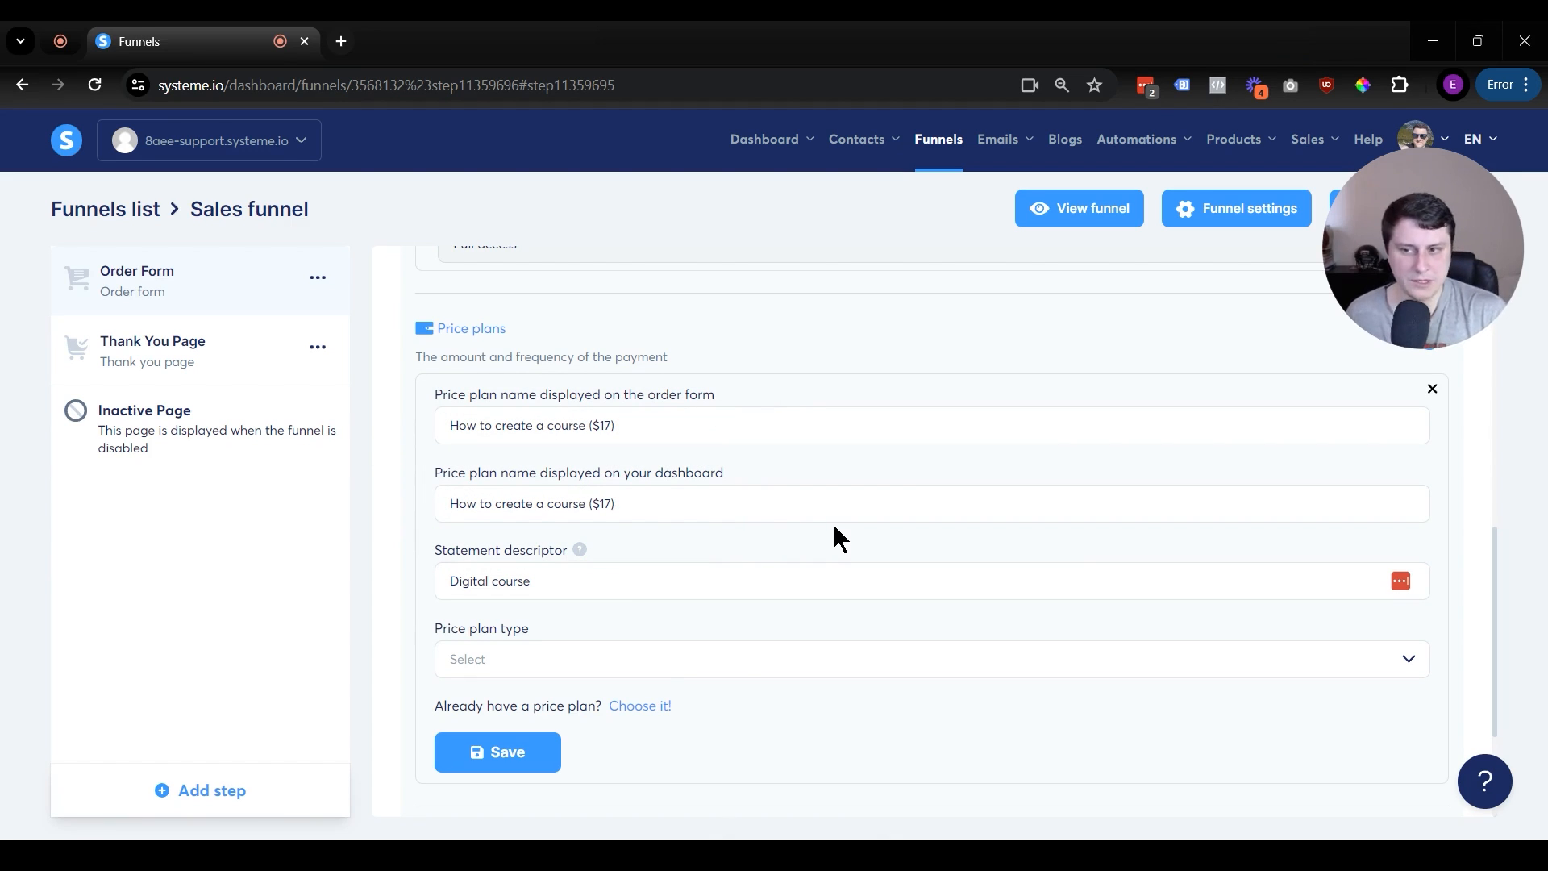
Step: Make the price plan a one-time payment of 17 USD and save it
click(658, 651)
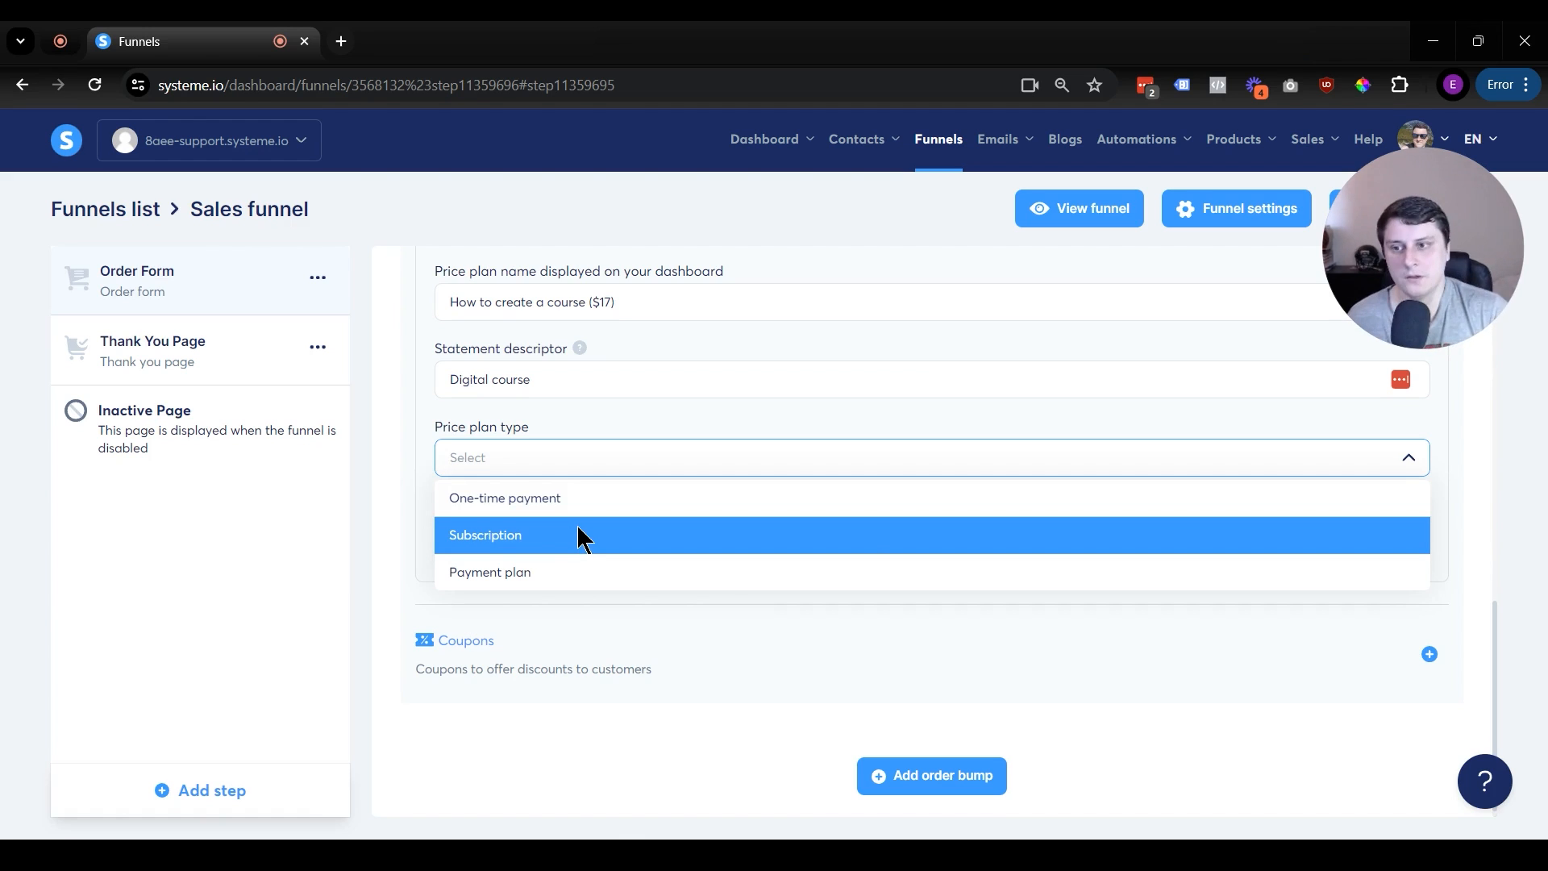
click(524, 497)
key(Tab)
text(17)
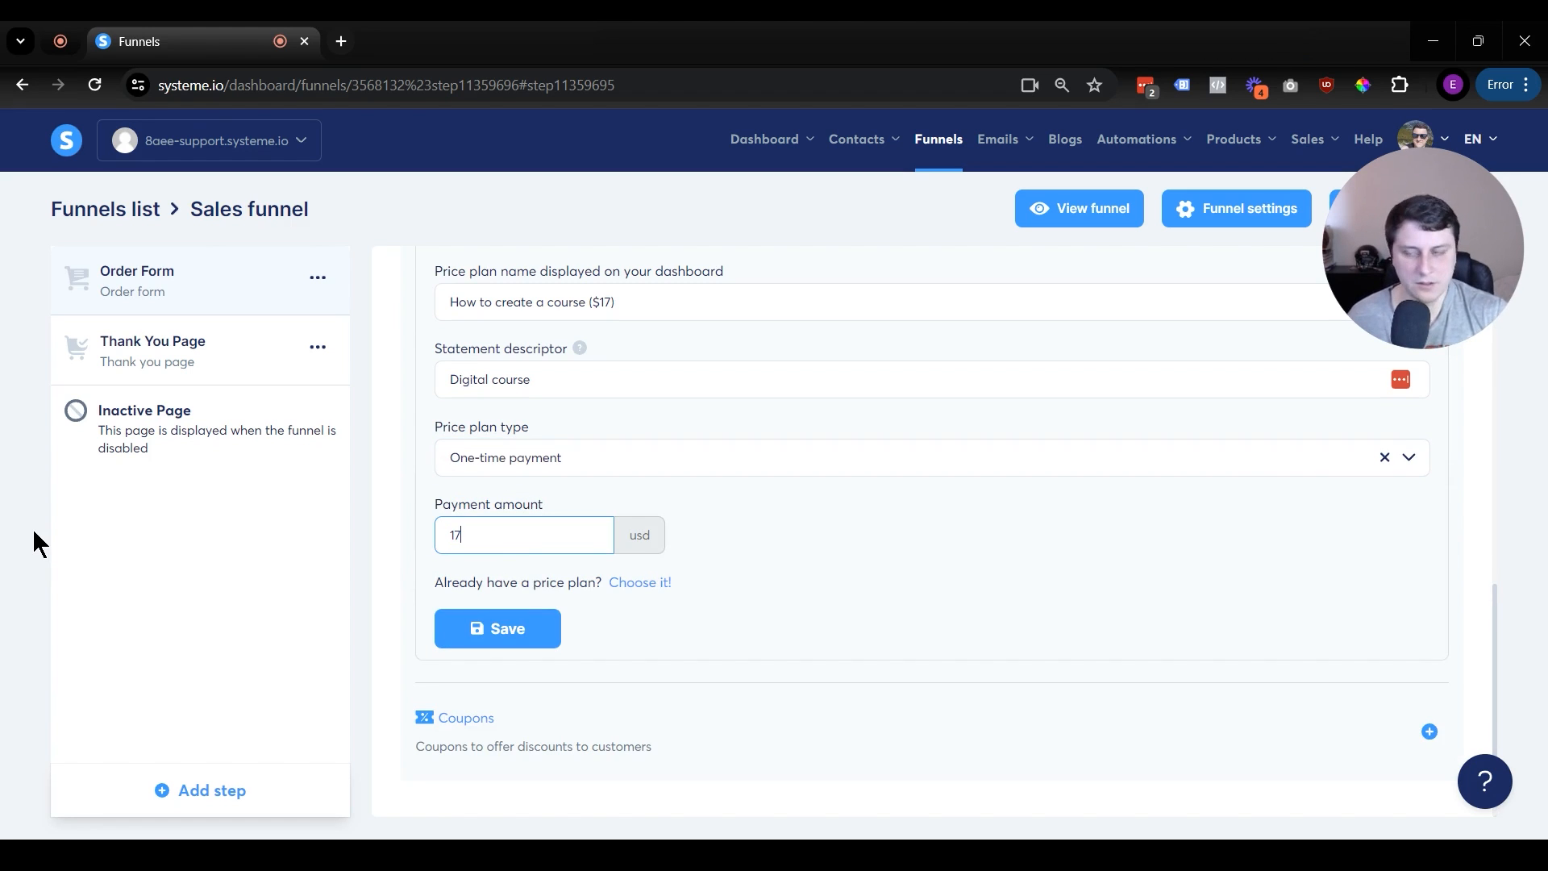
click(515, 649)
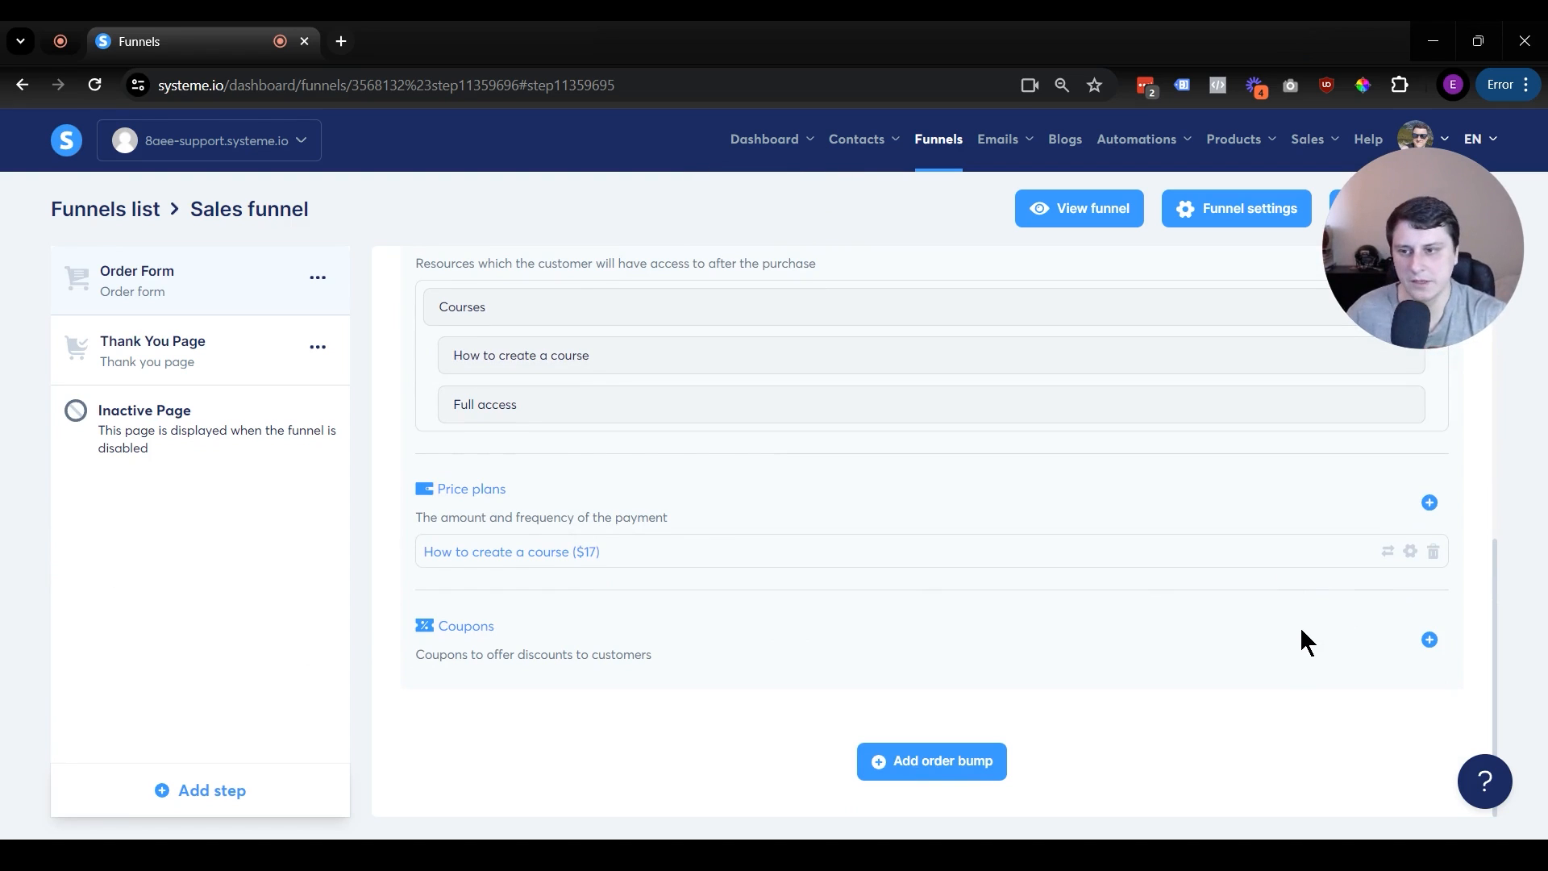
Step: Review the order form's step configuration, including the digital product's resources, price plan and coupon options
scroll(1269, 580, up, 10)
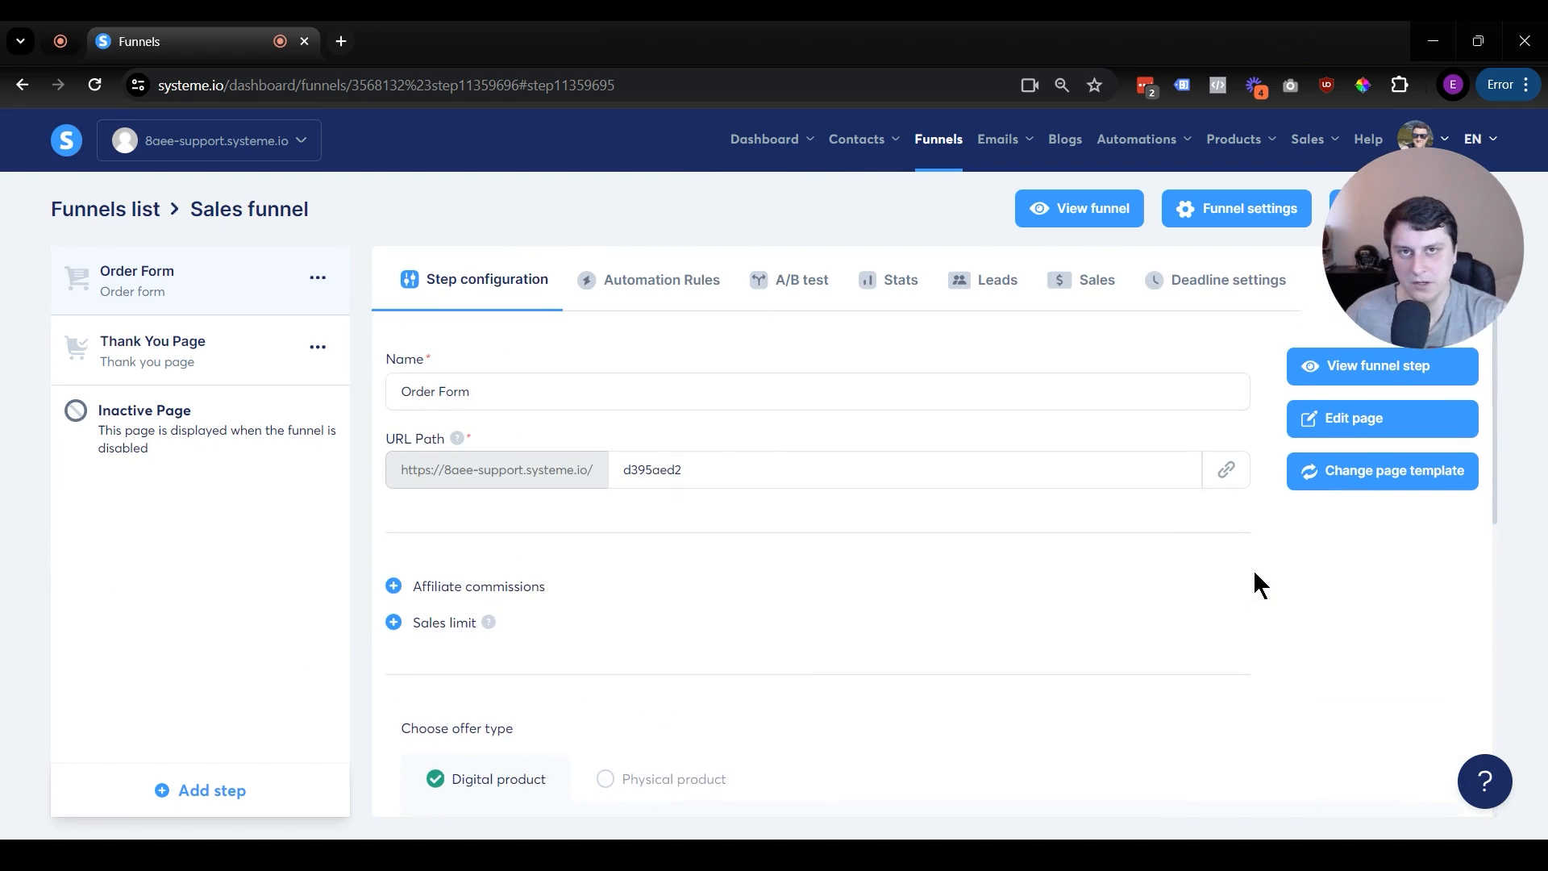
scroll(1254, 572, down, 8)
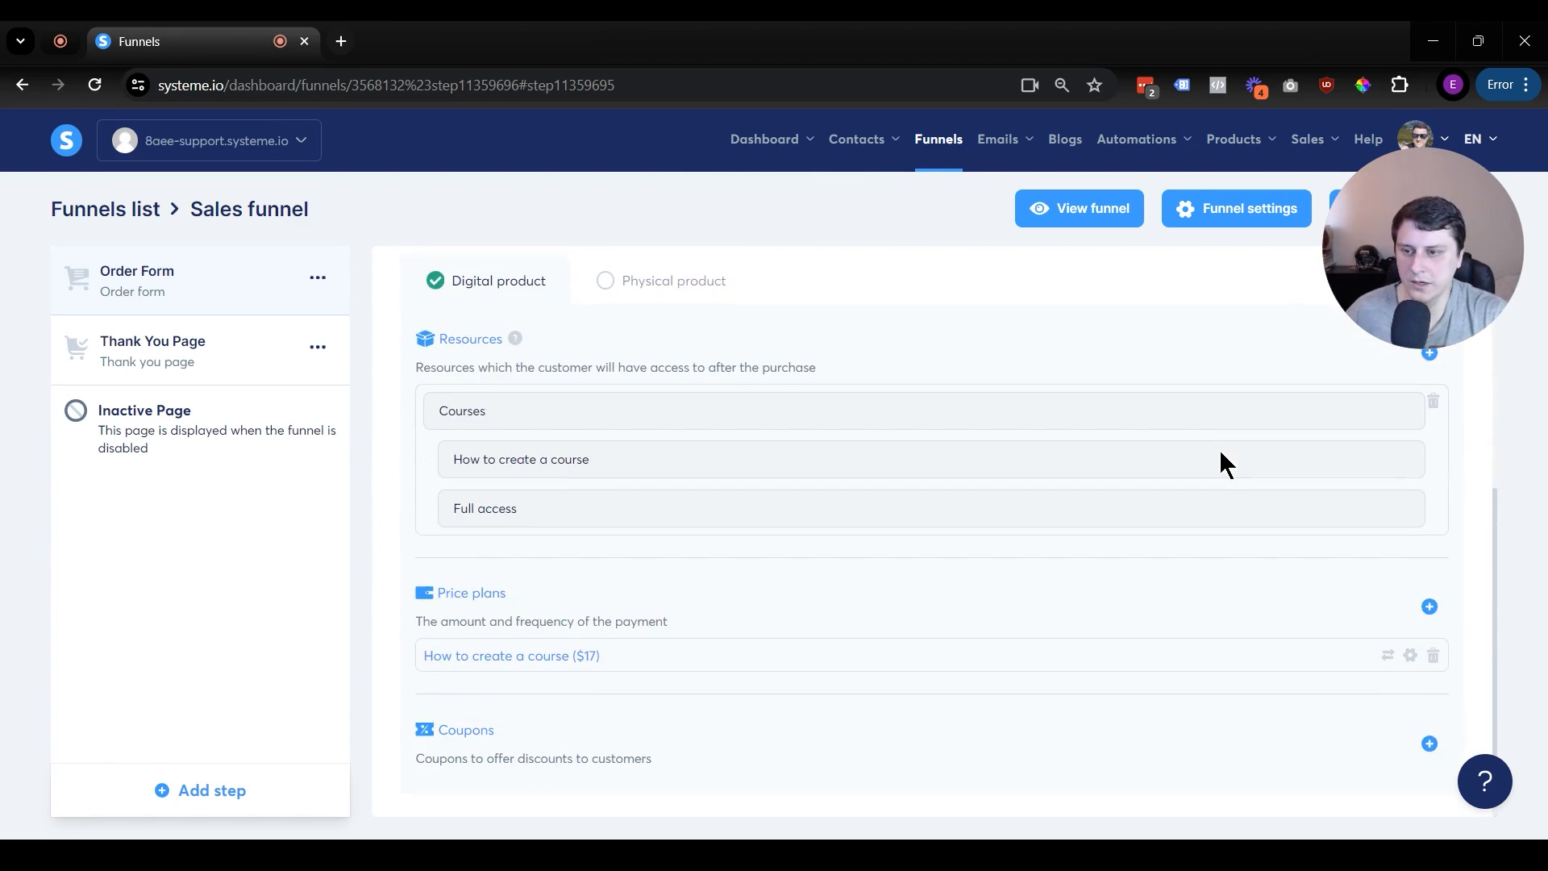
scroll(1017, 695, up, 8)
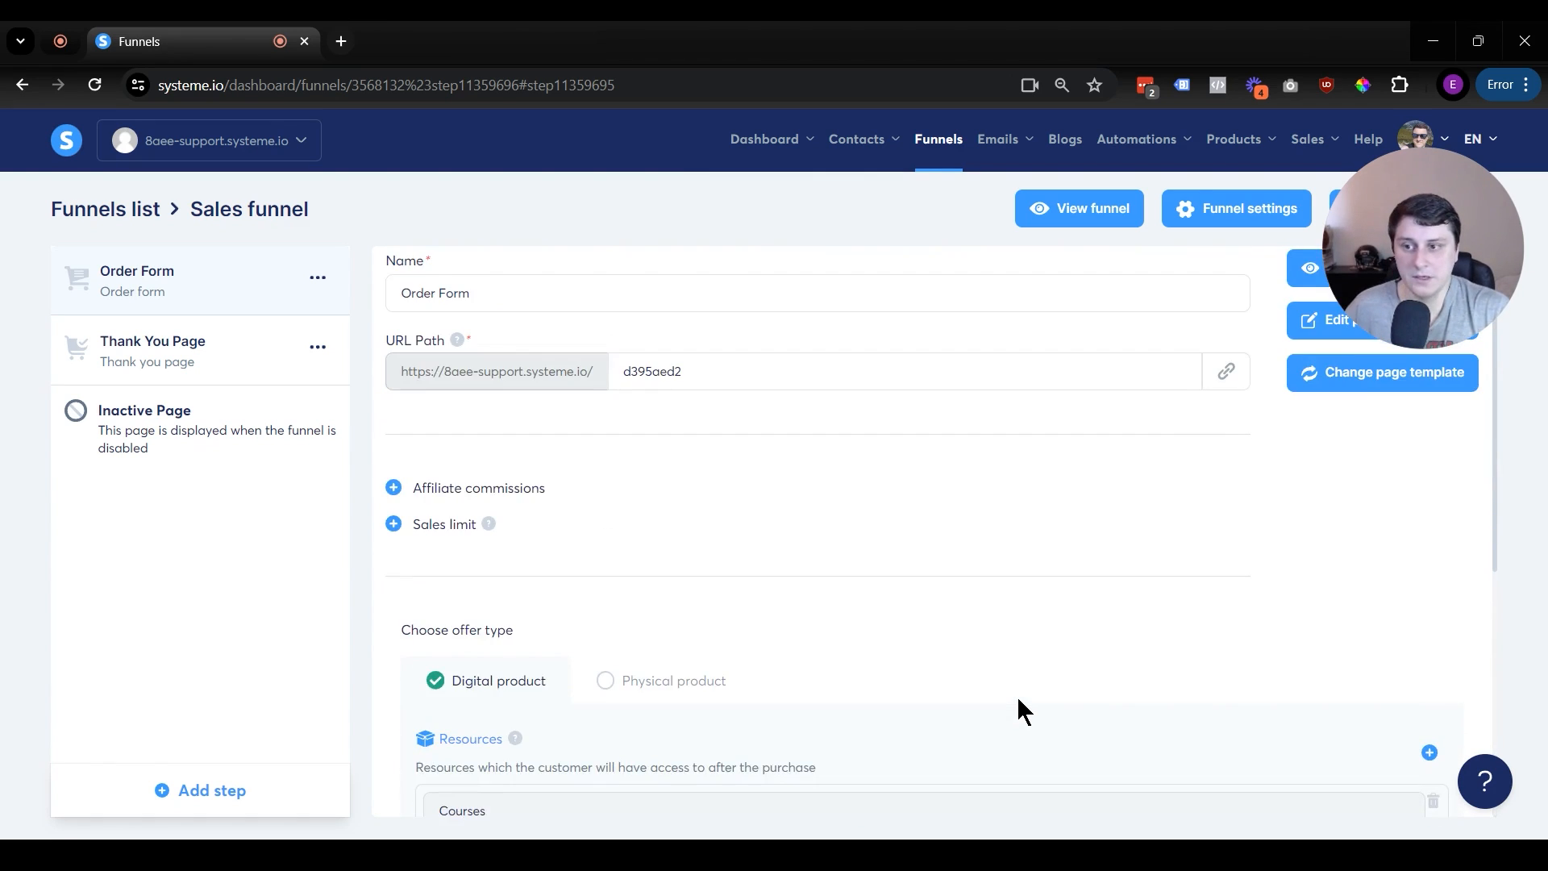
scroll(1048, 661, down, 2)
scroll(1106, 601, up, 3)
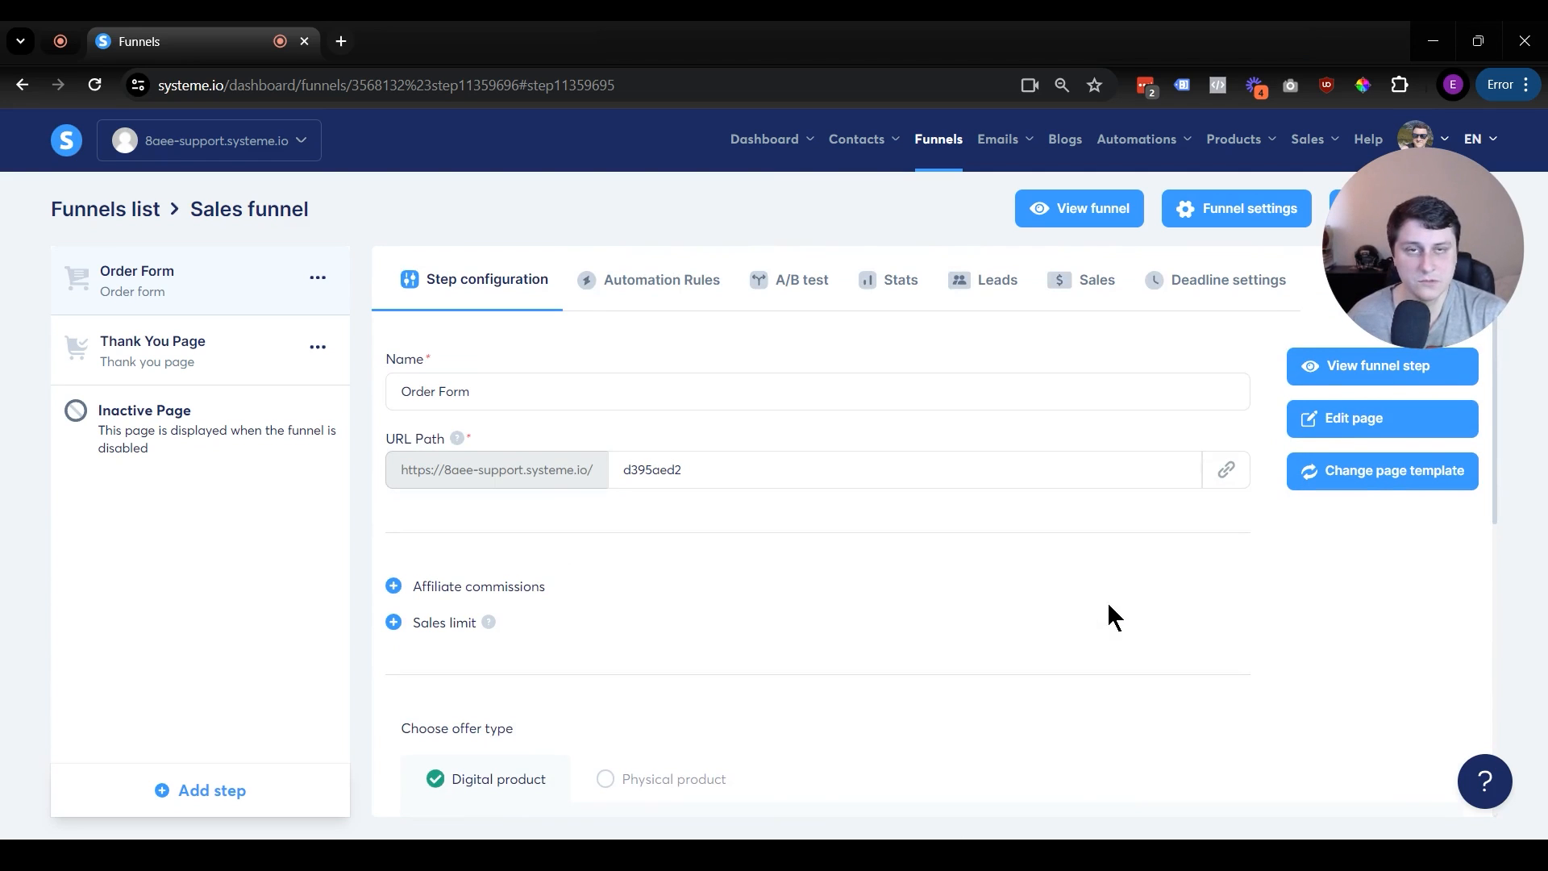
scroll(1108, 598, down, 8)
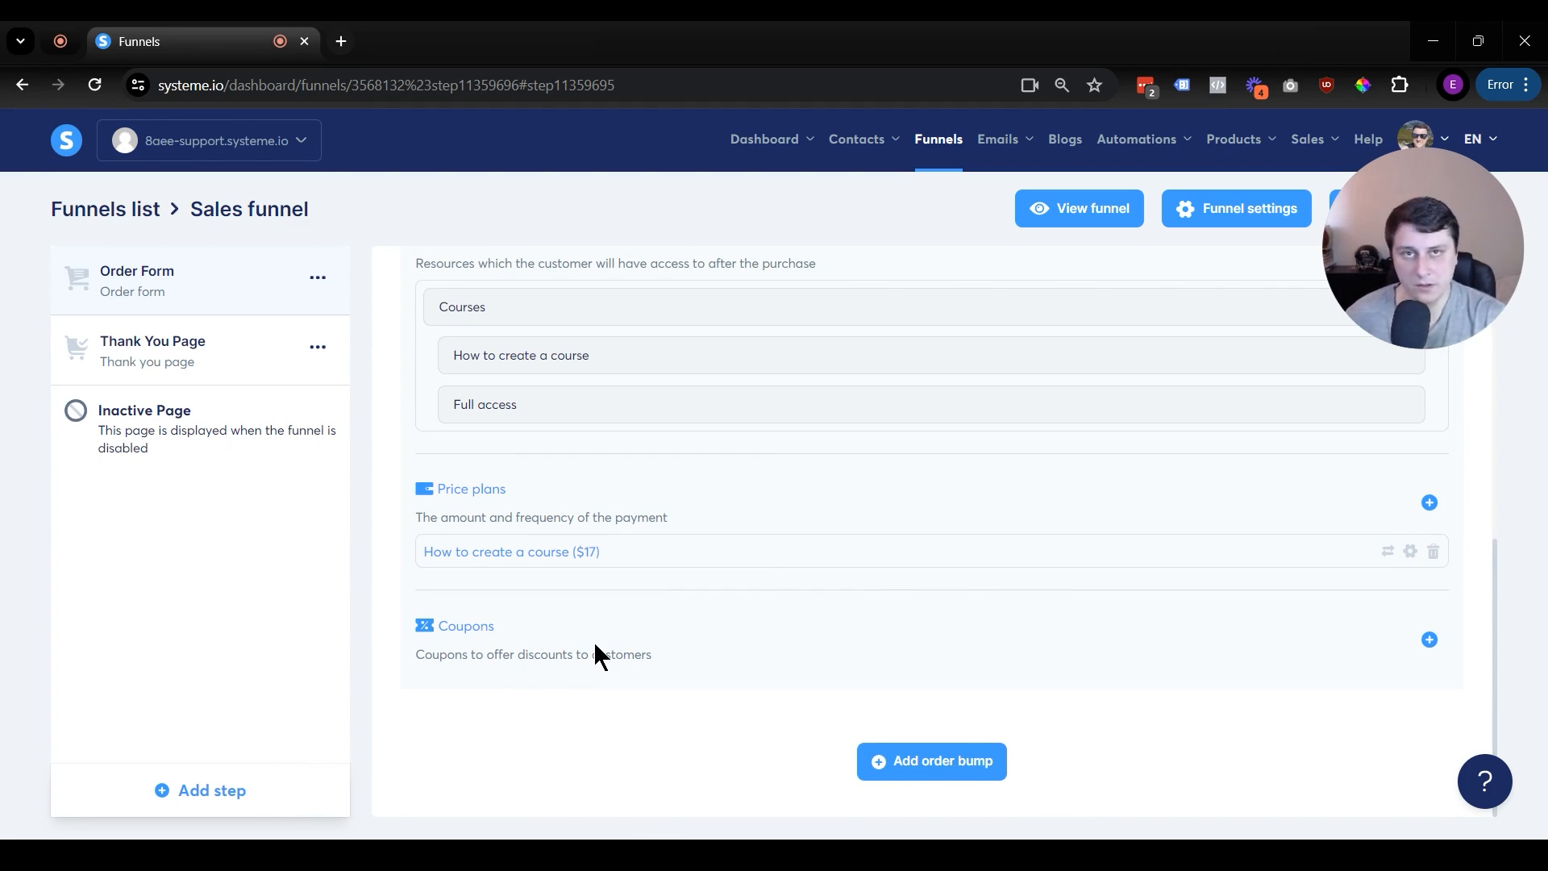
scroll(593, 641, up, 10)
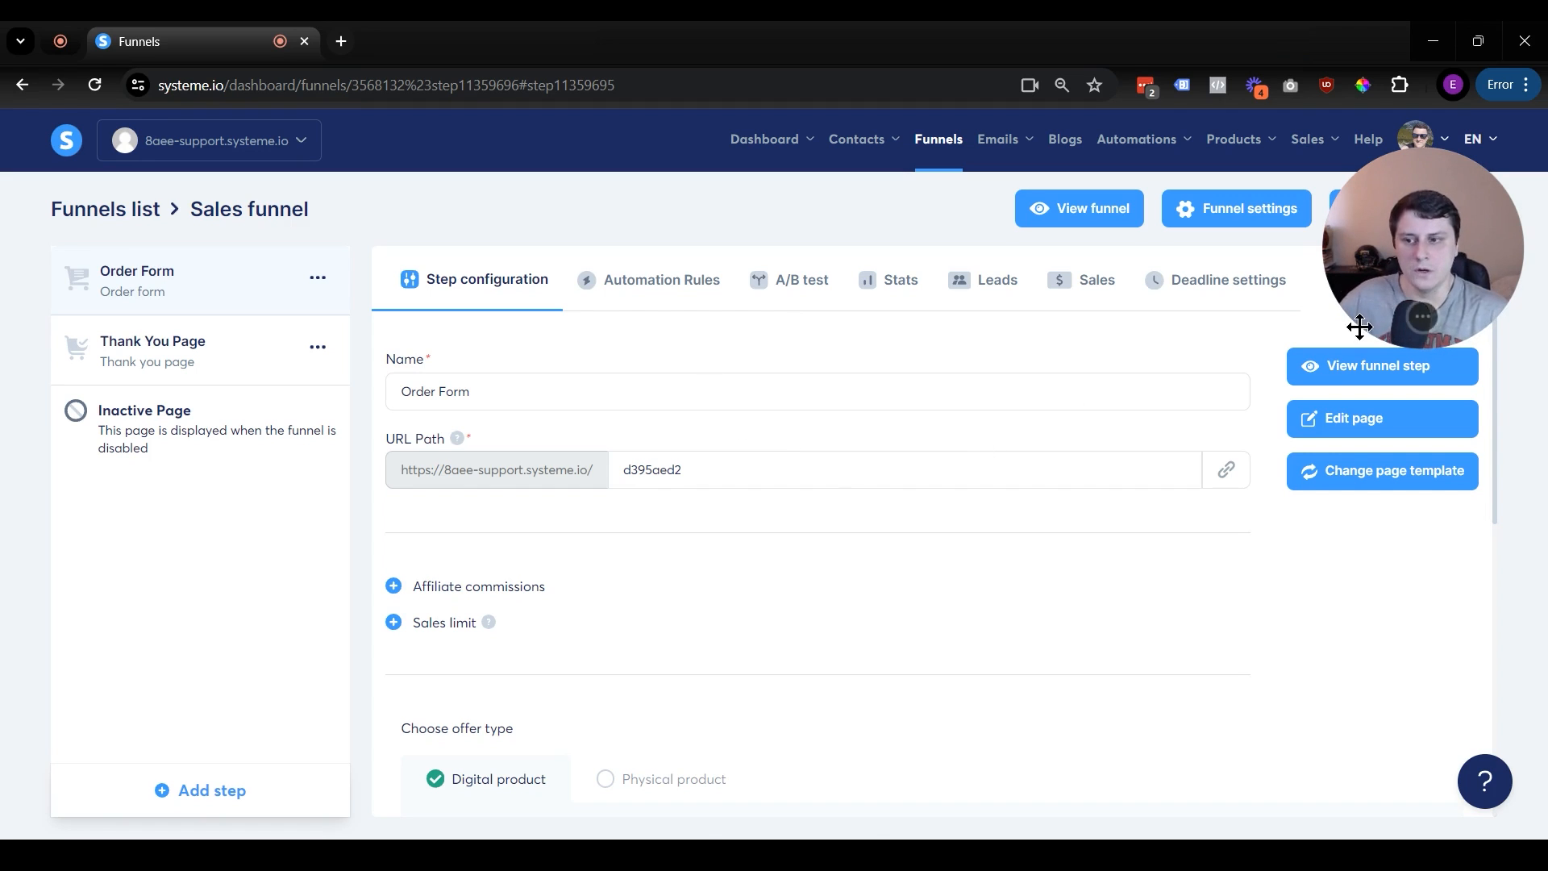
drag(1416, 250, 1406, 525)
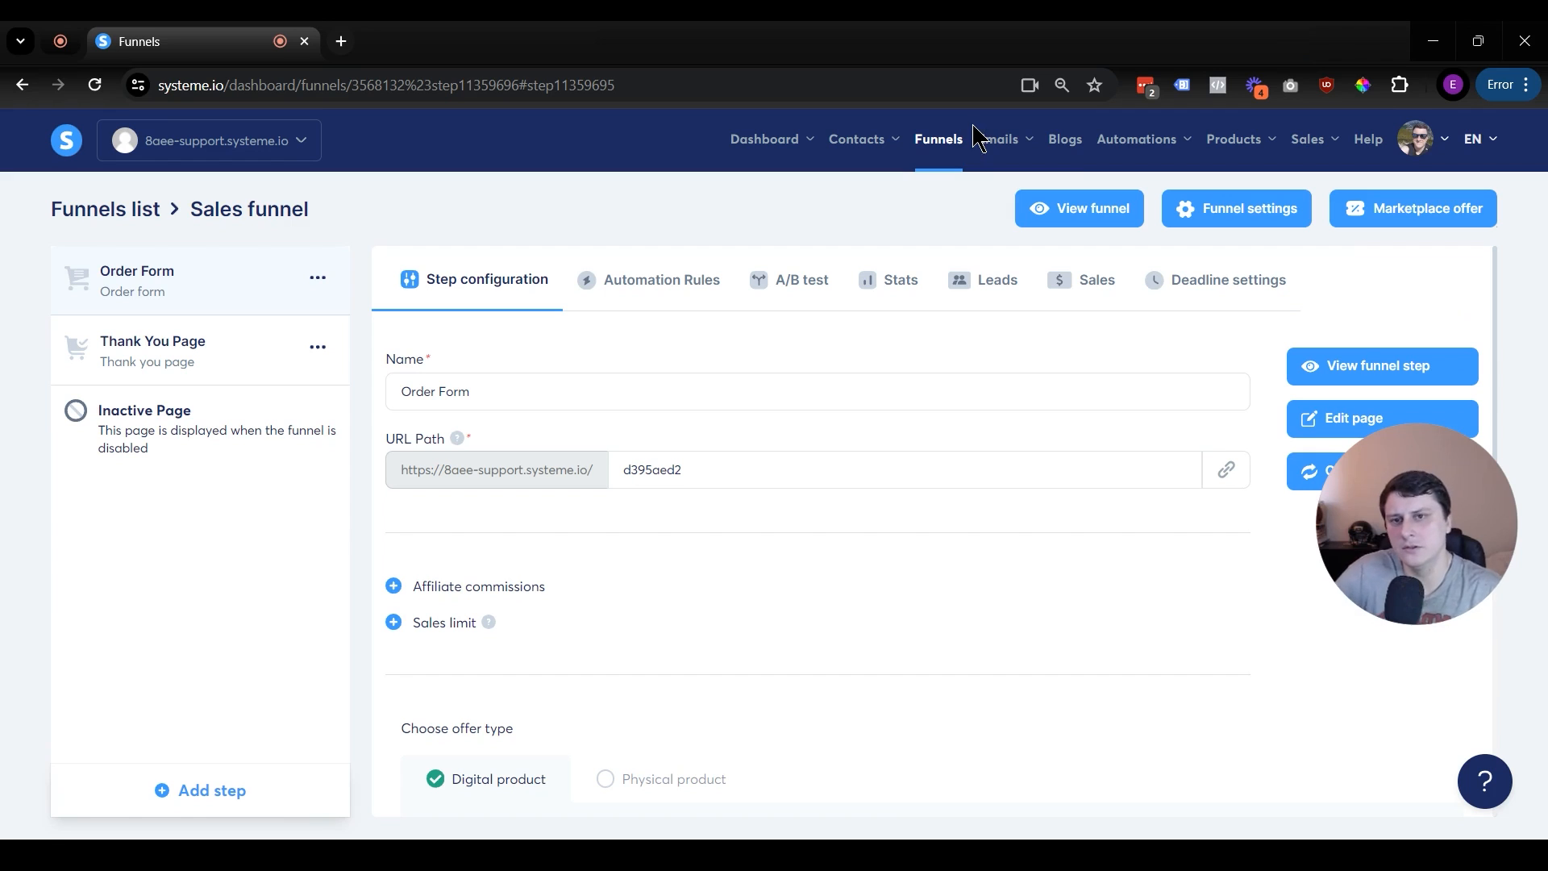
Step: Open the existing blog "My blog" and look through its lists of pages and posts
click(1065, 141)
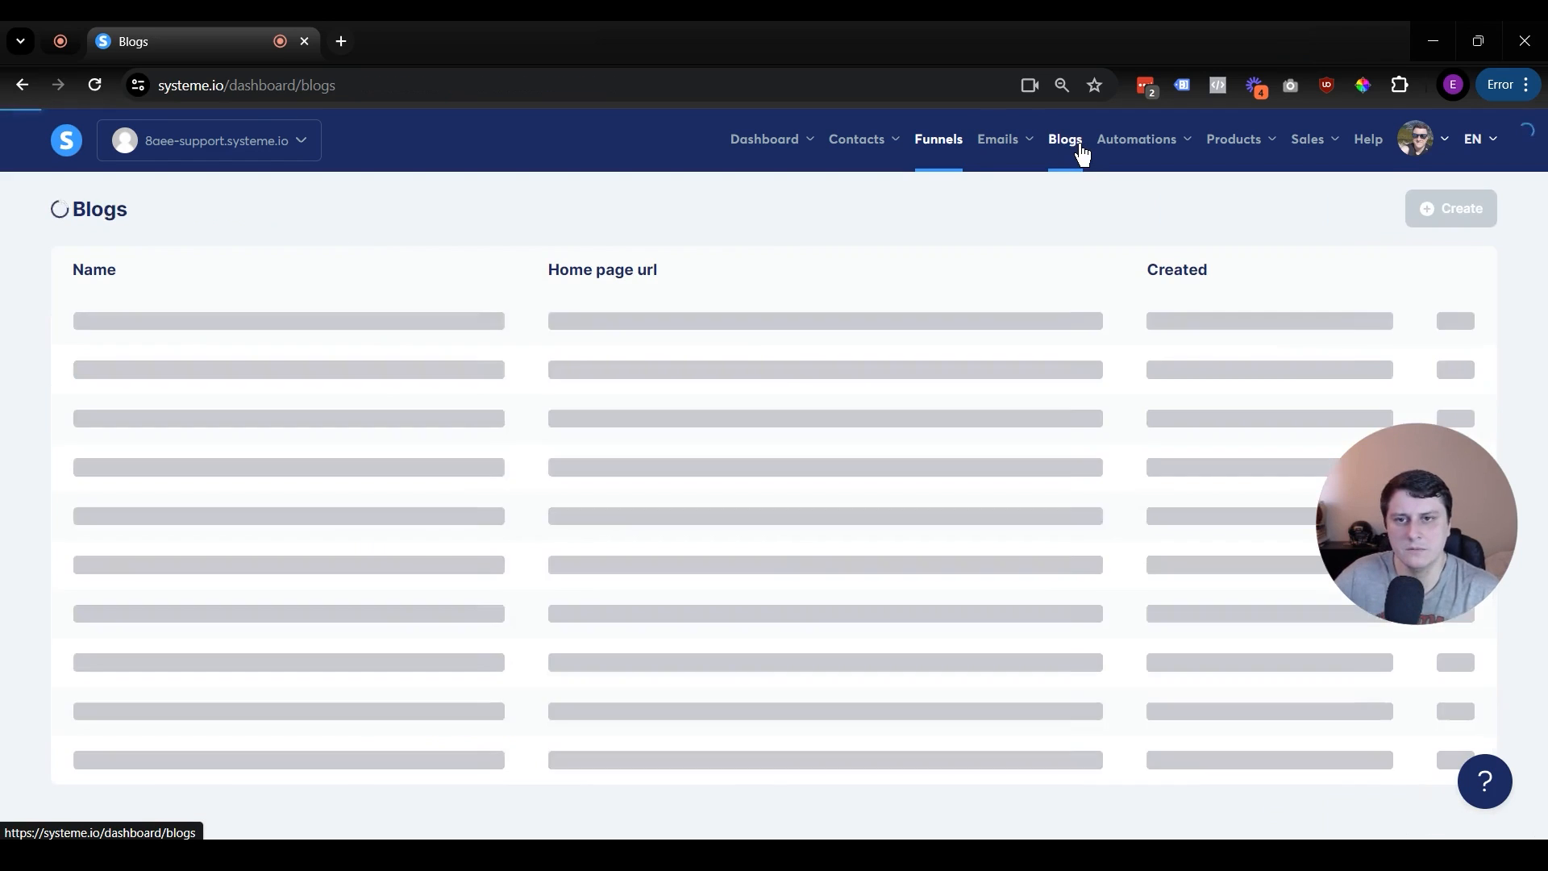
click(100, 325)
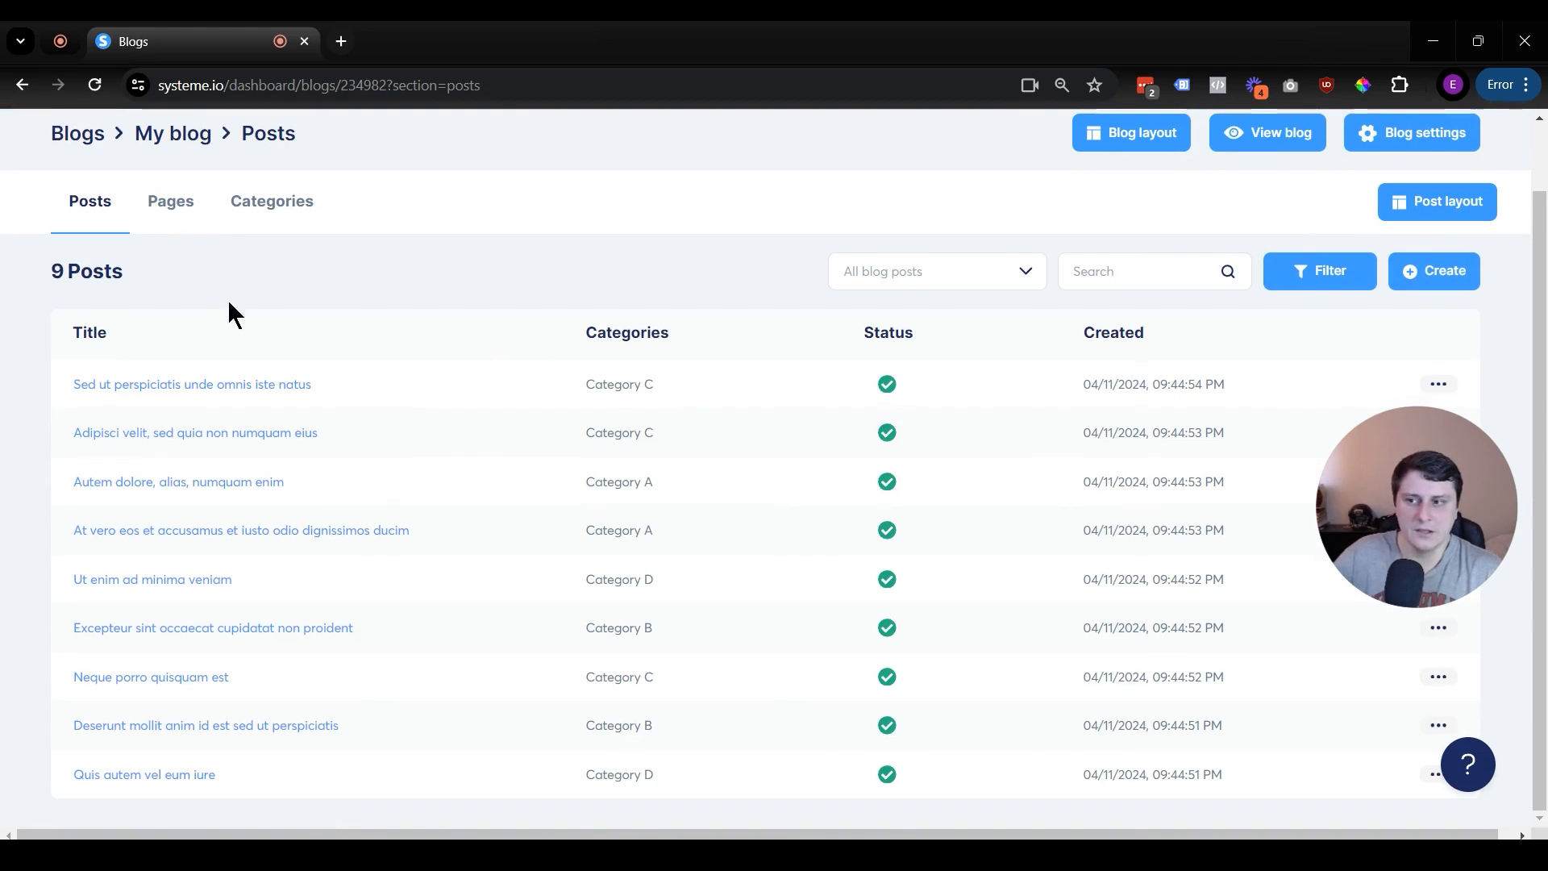
click(166, 202)
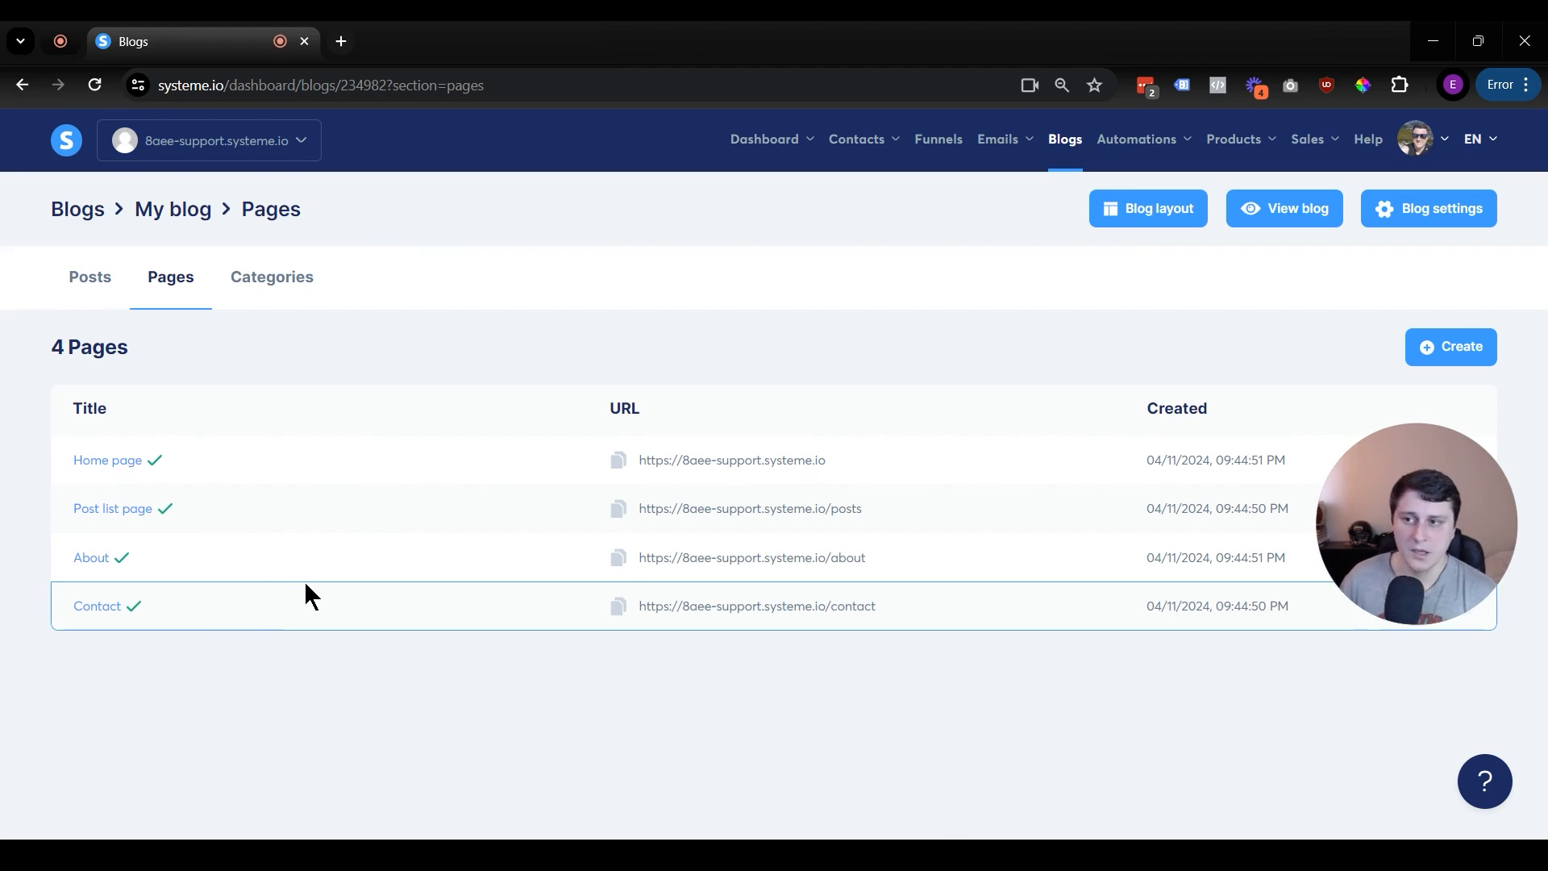
click(92, 278)
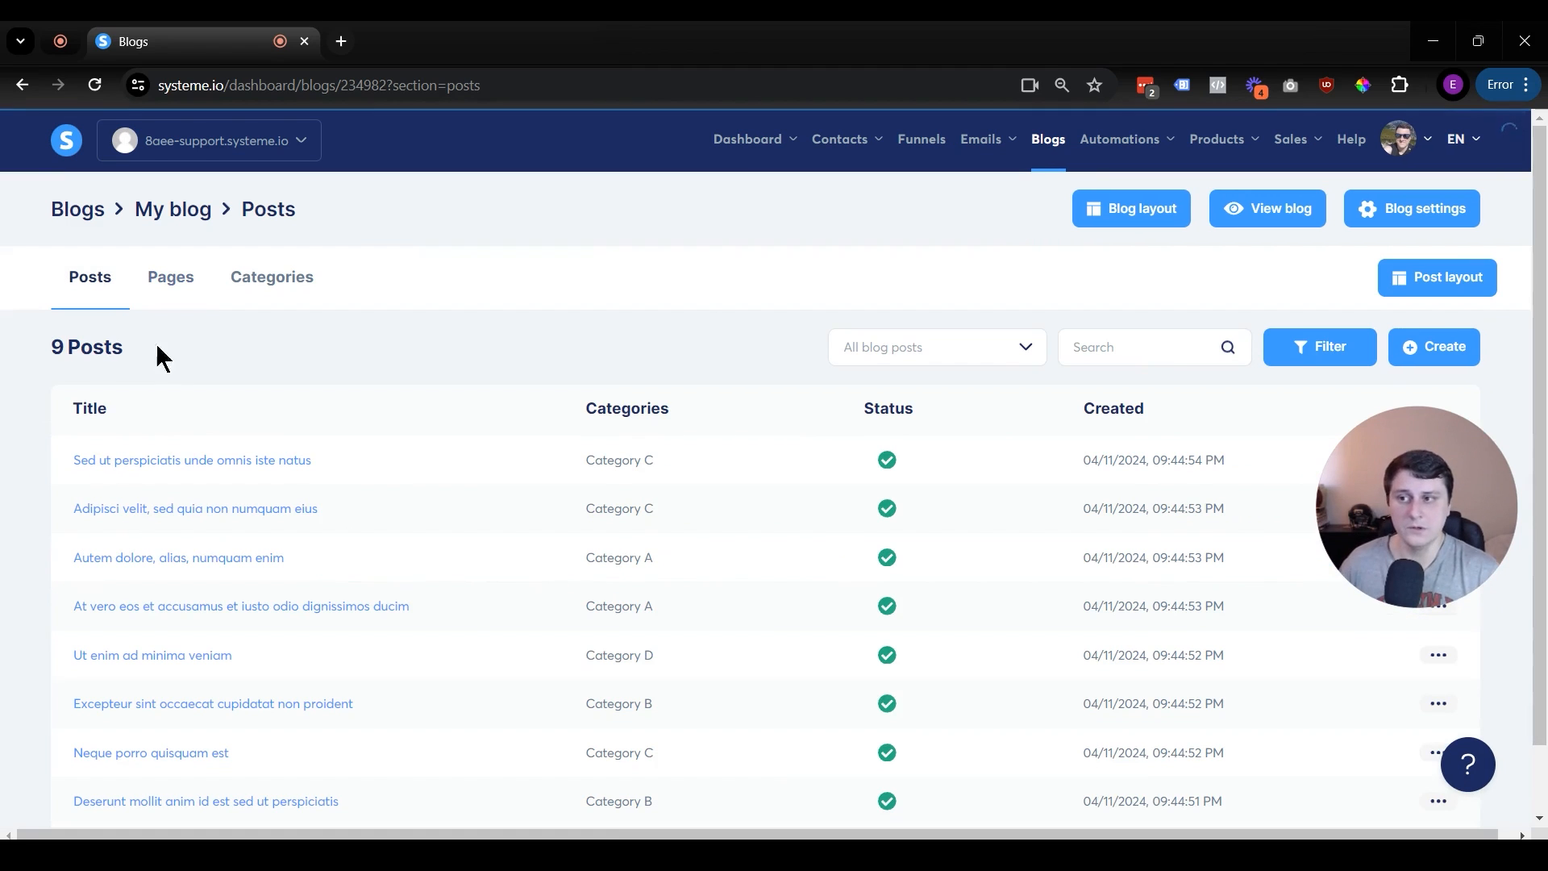
scroll(161, 596, down, 1)
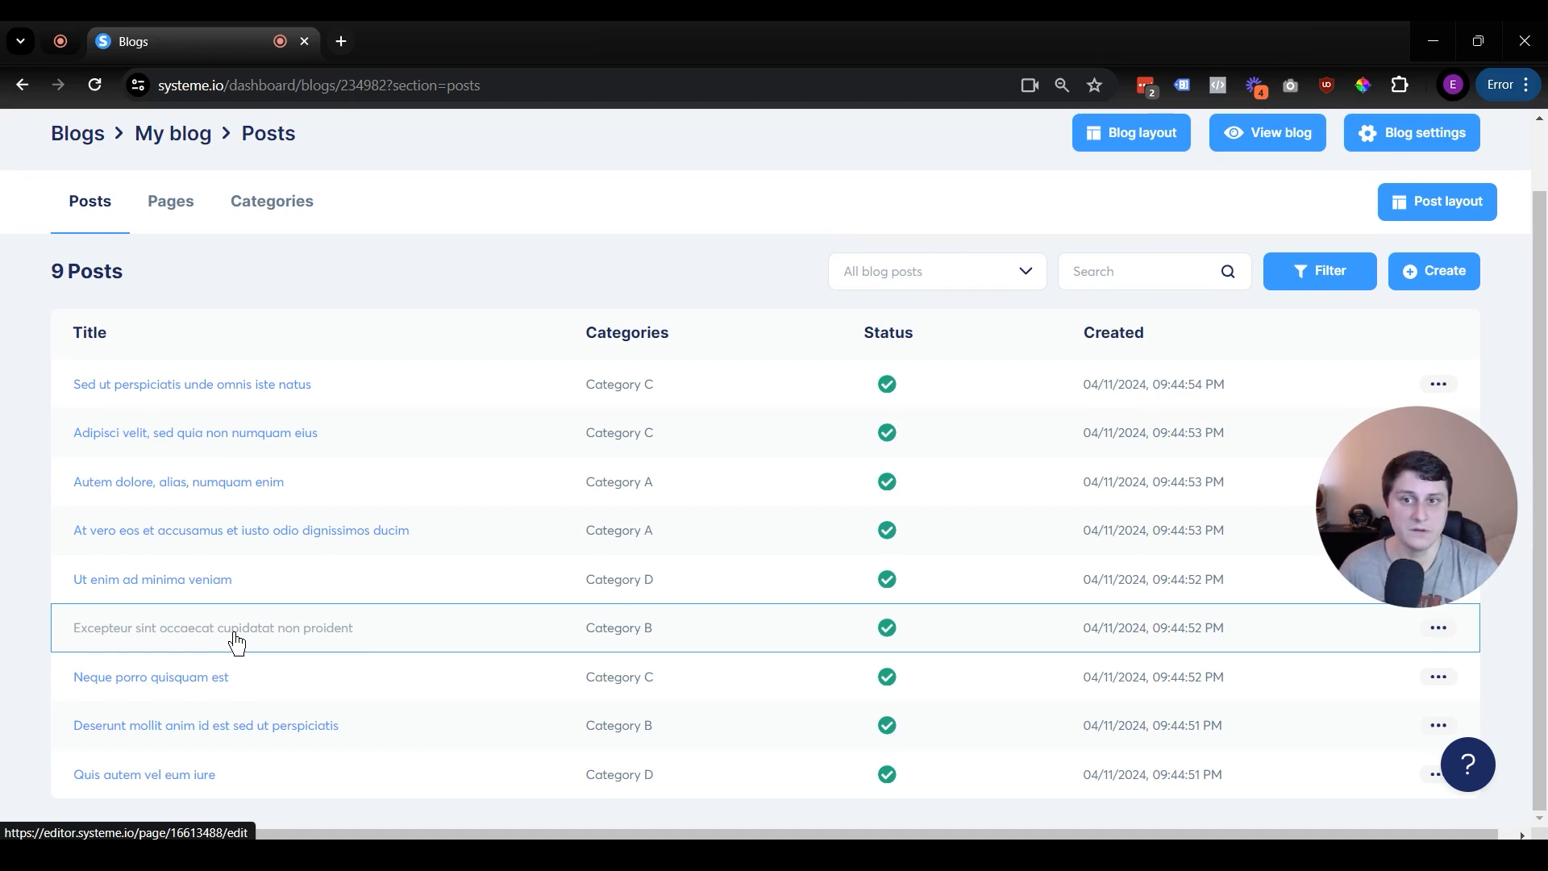
scroll(234, 640, up, 1)
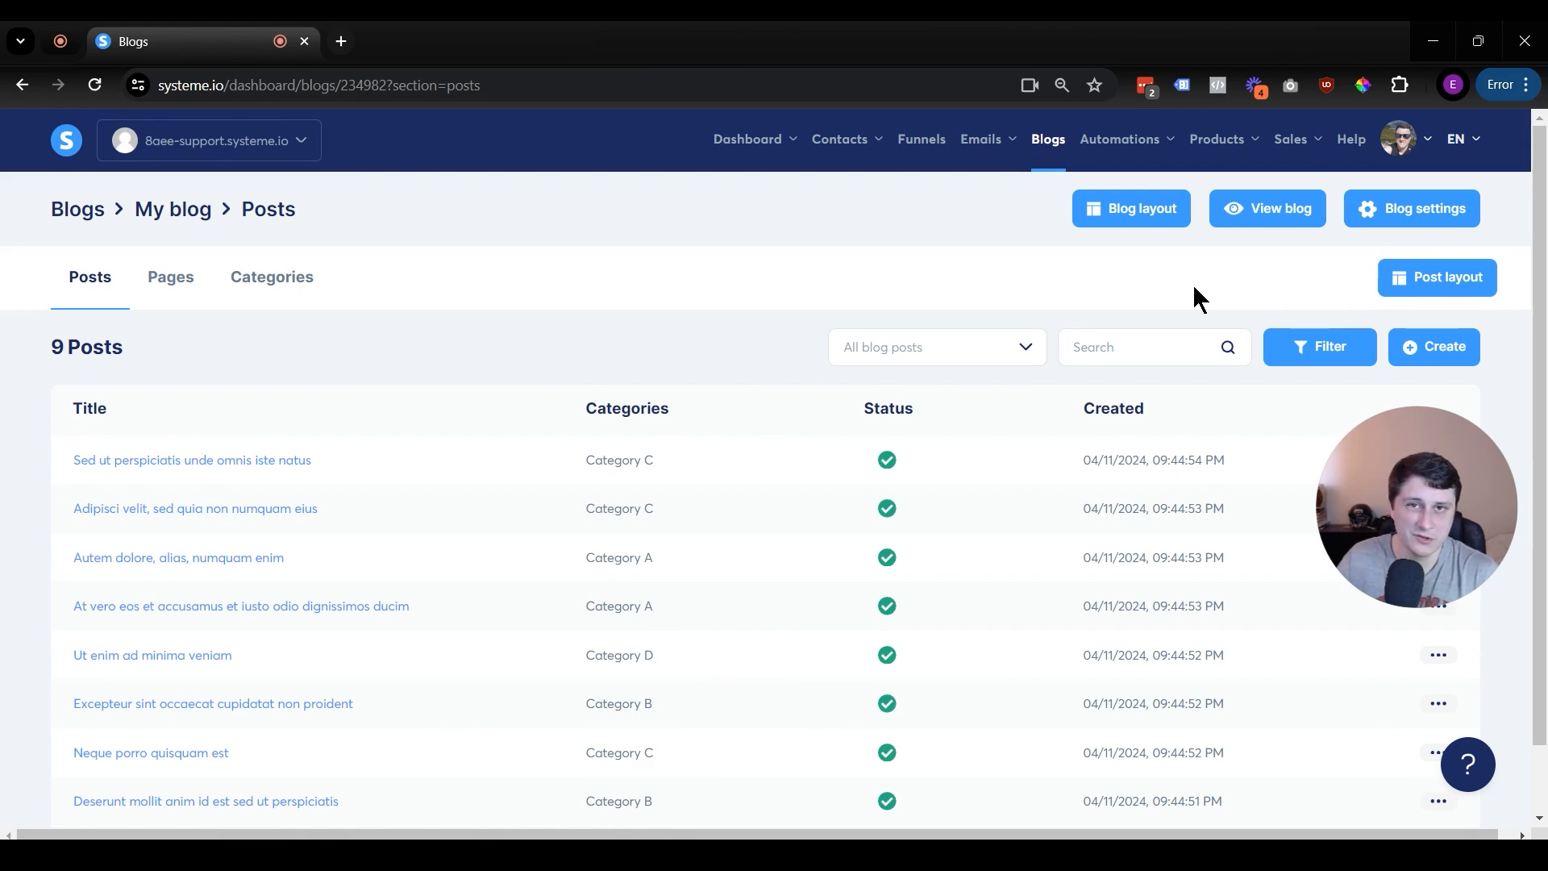
Step: Delete the "Woodworking affiliate funnel" from the funnels list
click(925, 144)
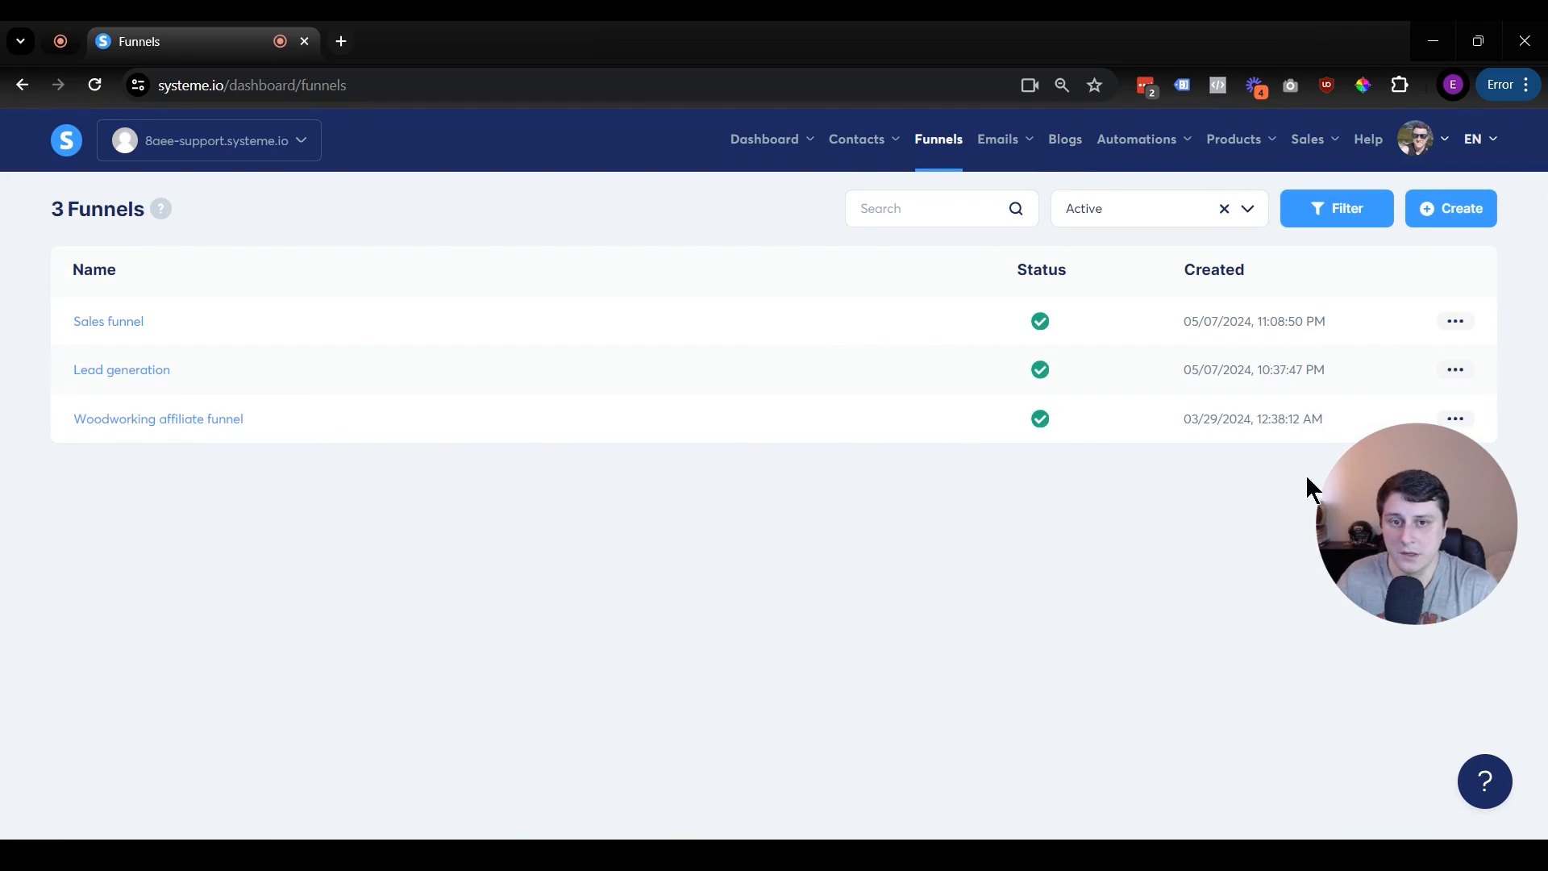
click(1458, 421)
drag(1386, 590, 1386, 694)
click(1452, 423)
click(1400, 596)
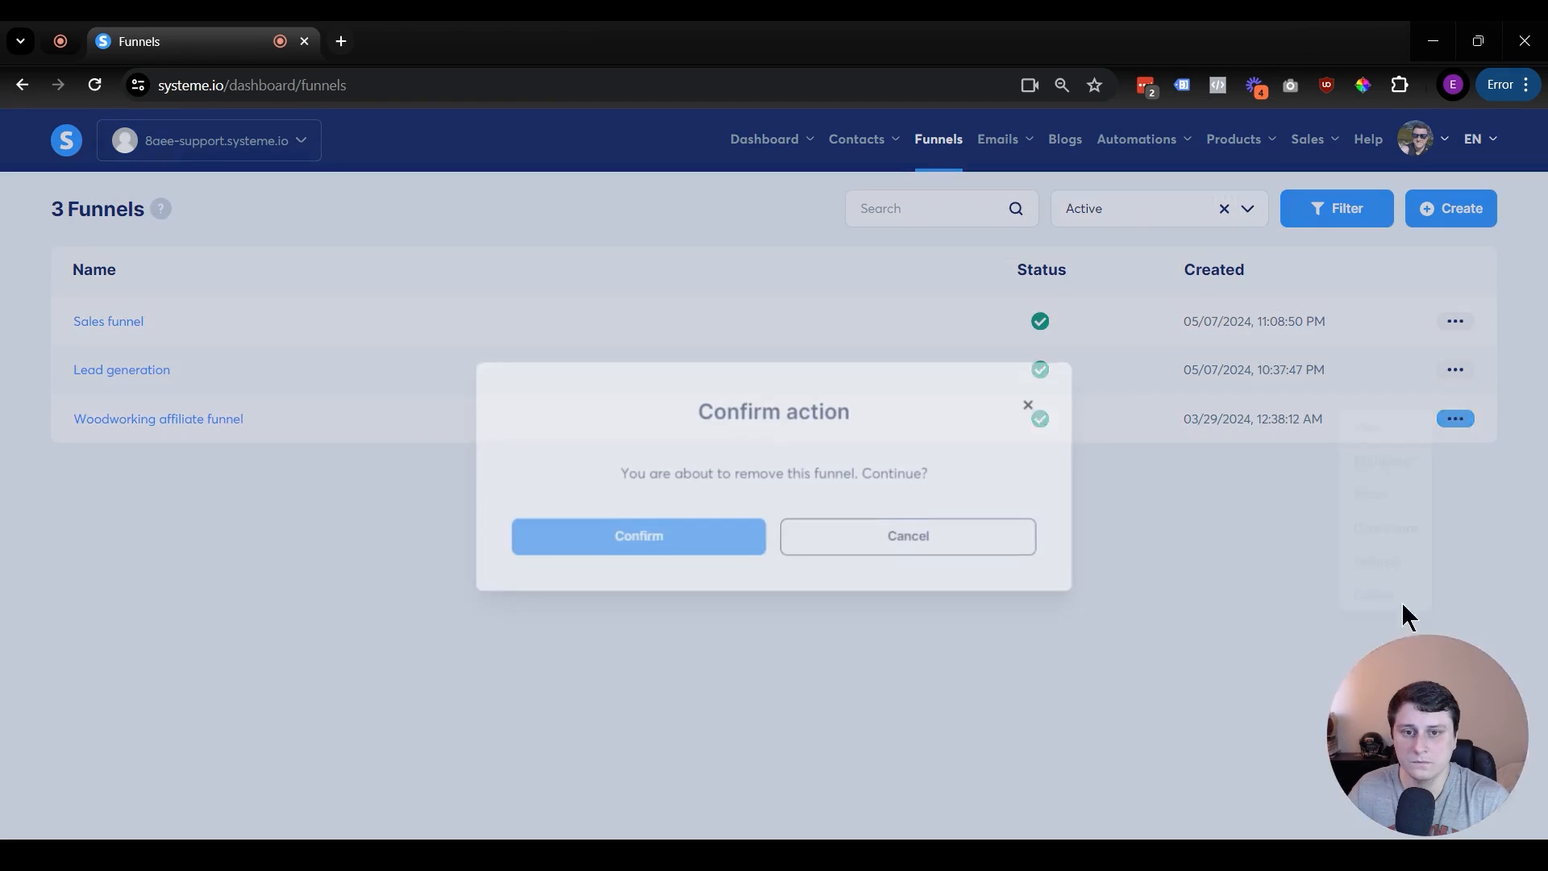
click(663, 542)
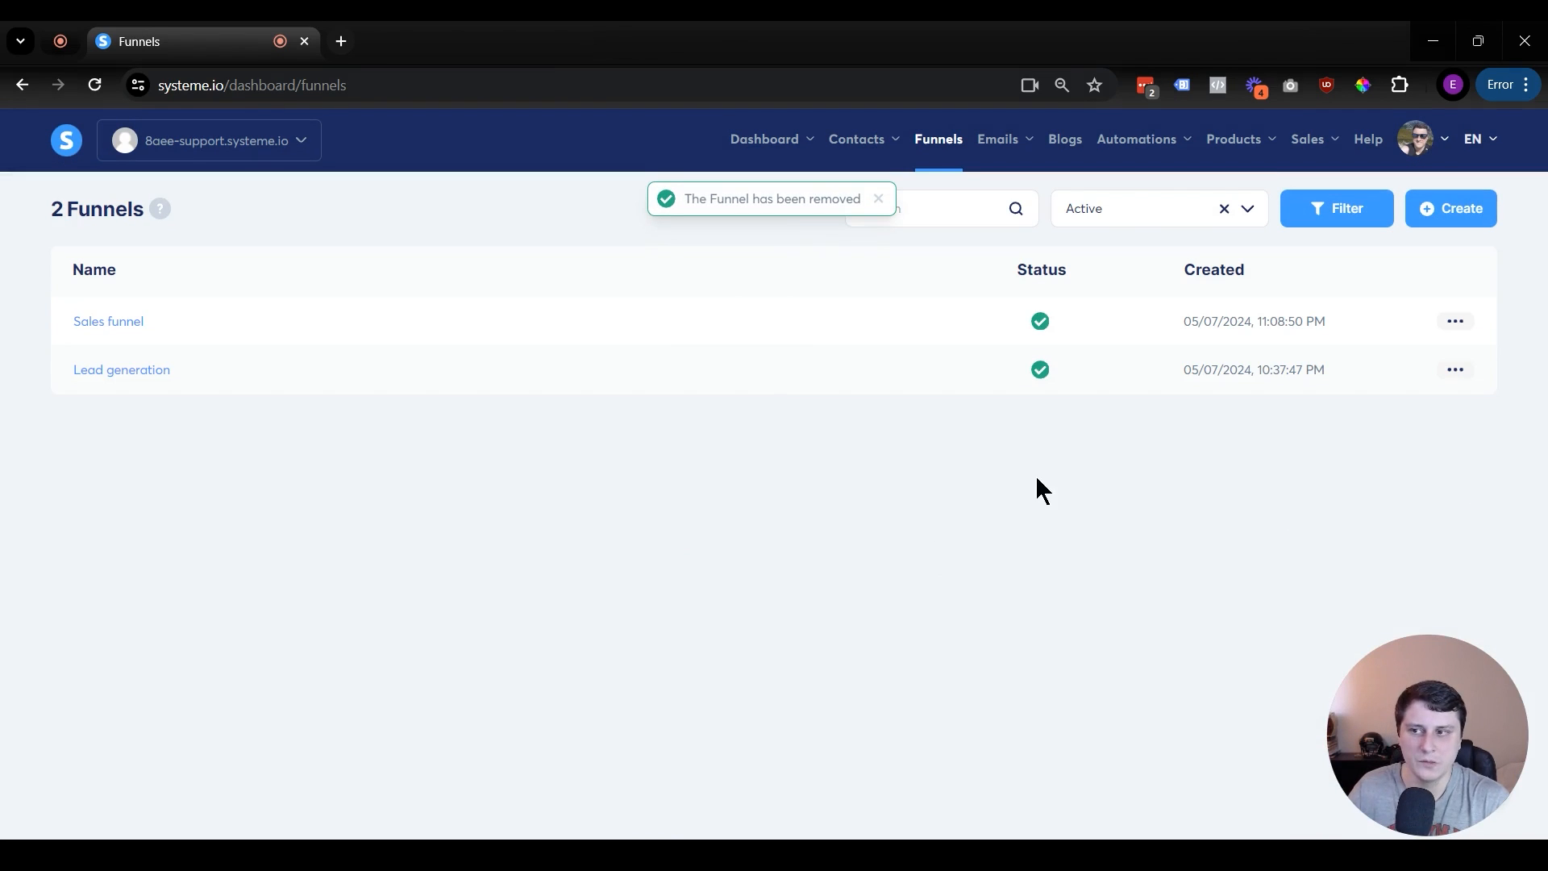
Step: Create a new funnel named "Link in bio" with the Custom goal and U.S. Dollar as currency
click(1488, 203)
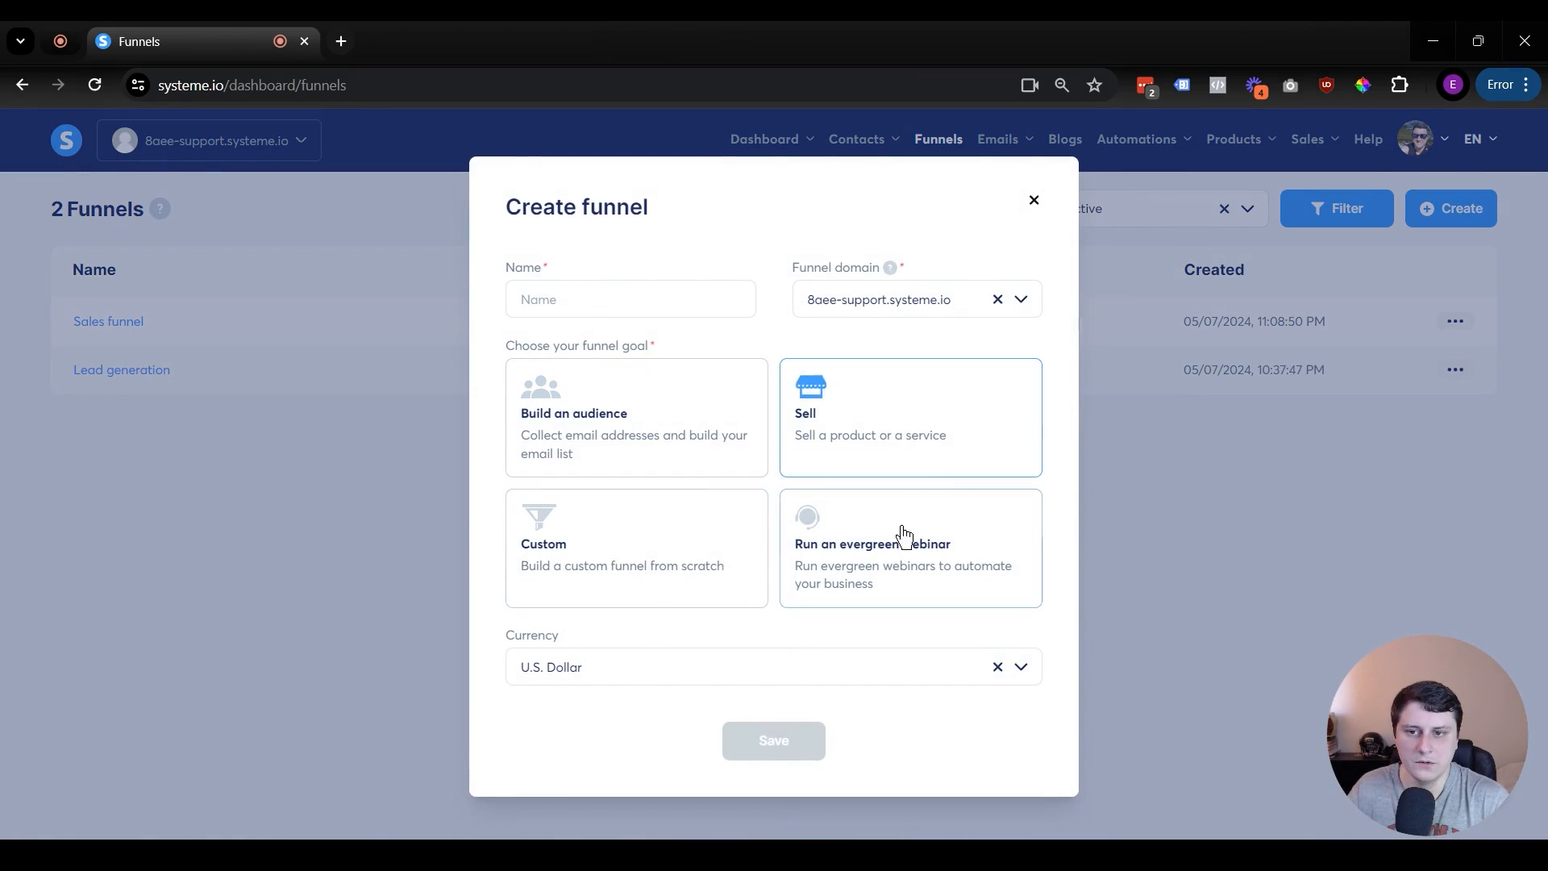
click(657, 573)
click(656, 300)
text(Li)
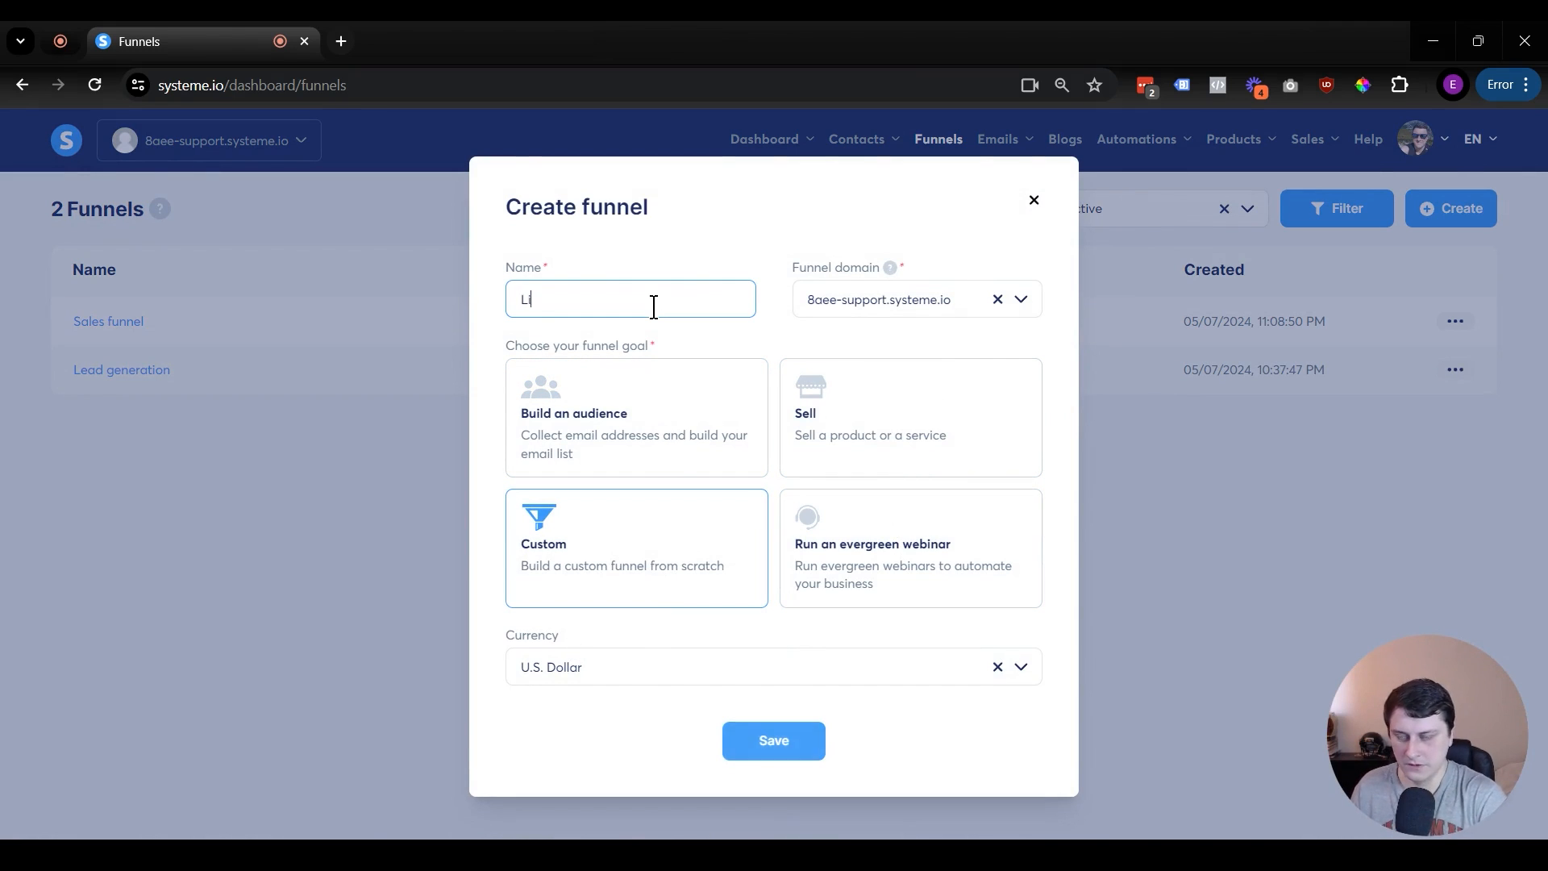
text(nk in bio)
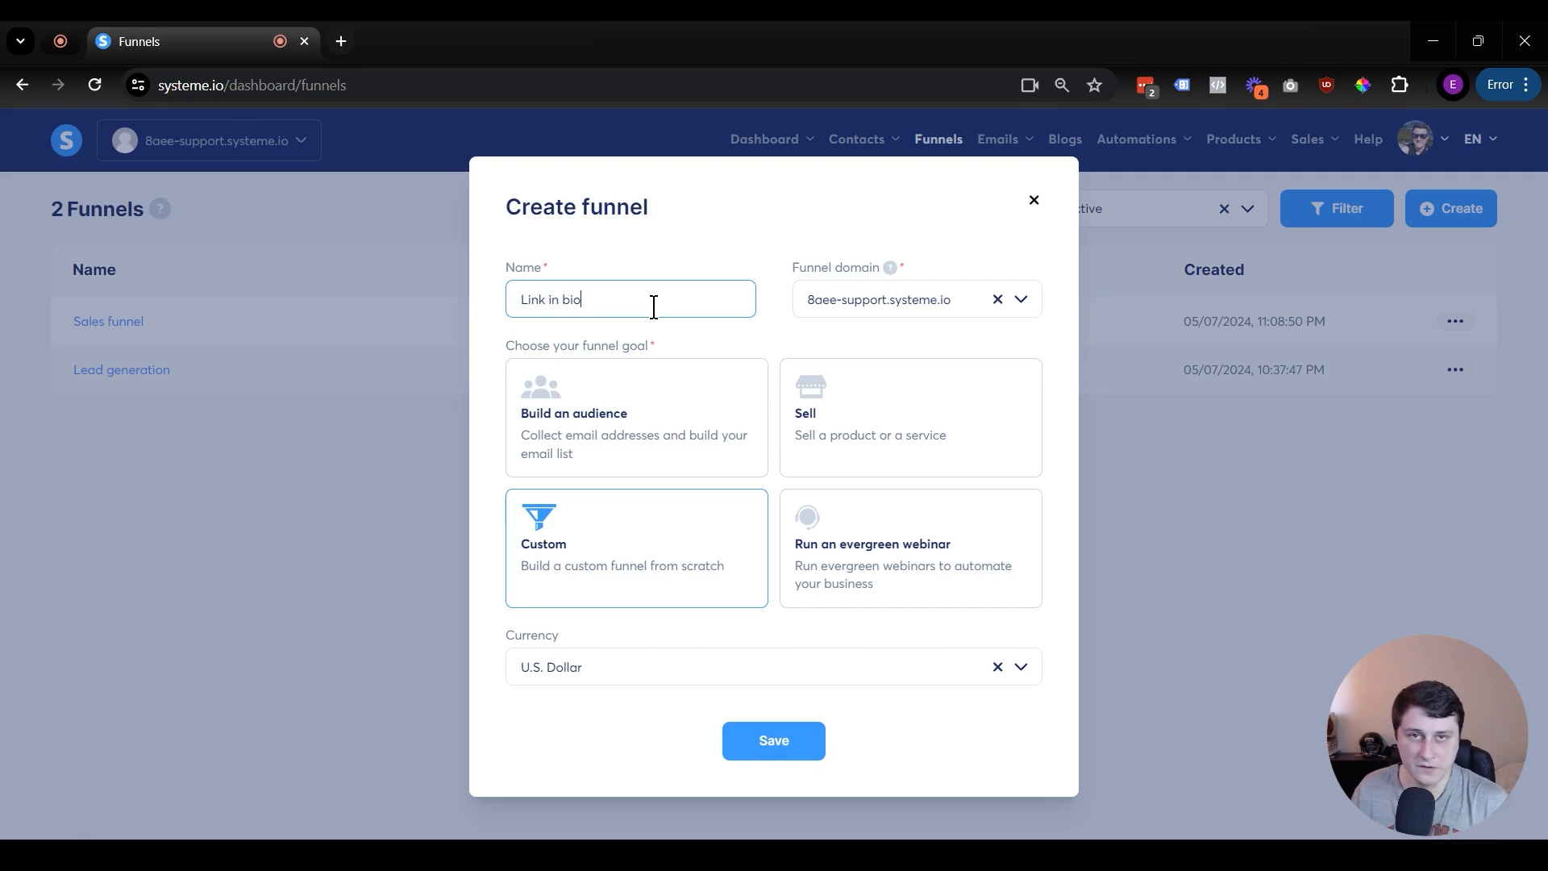
click(788, 746)
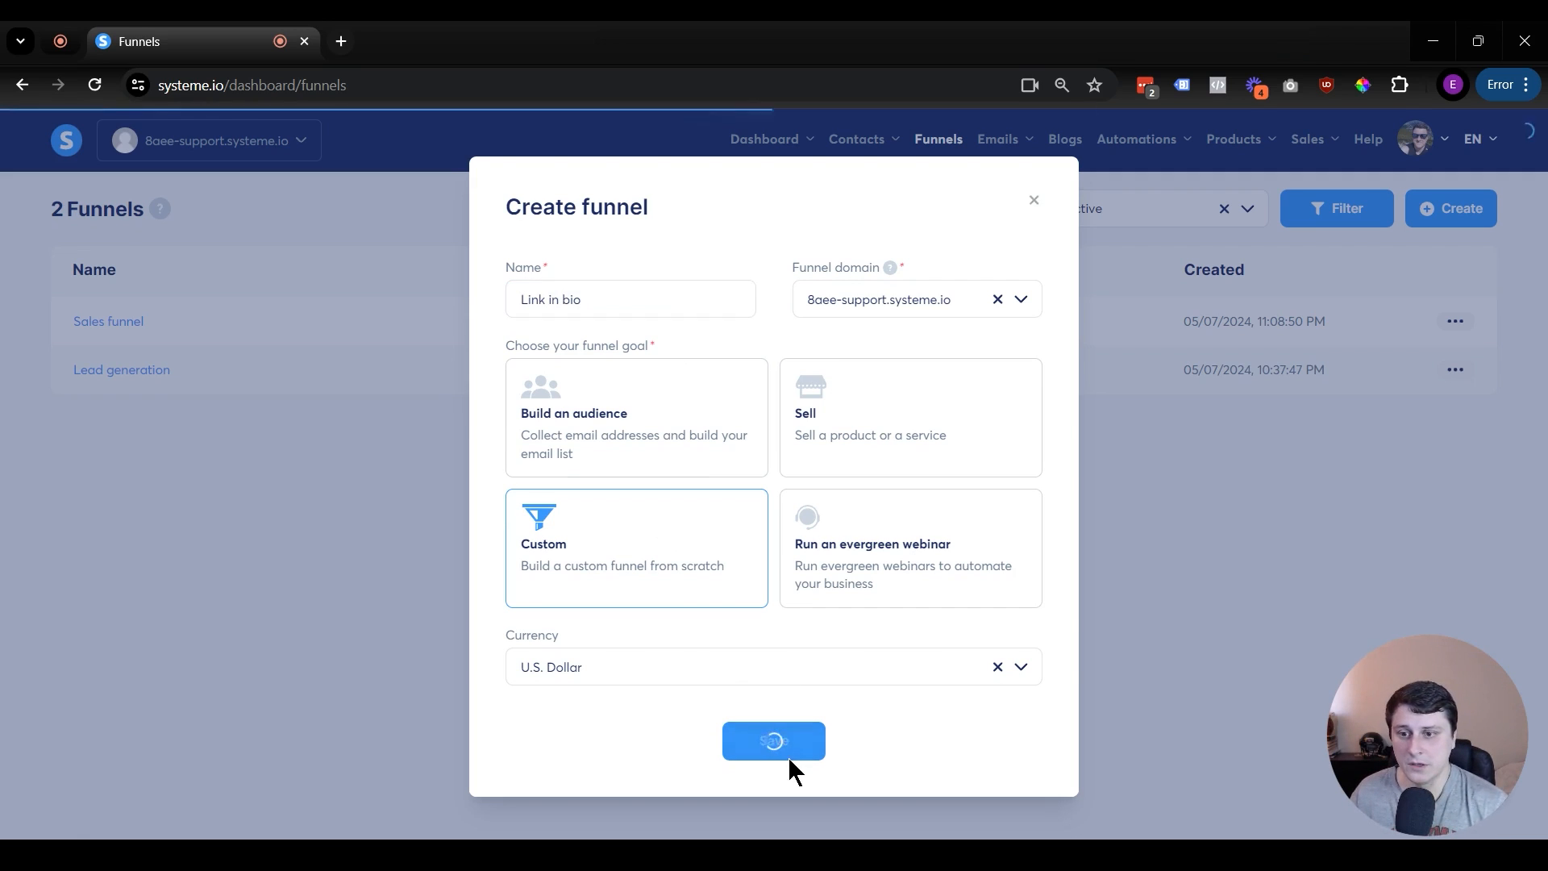
Step: Open the Link in bio funnel and add a step named "Link in bio" of type Info page
click(102, 320)
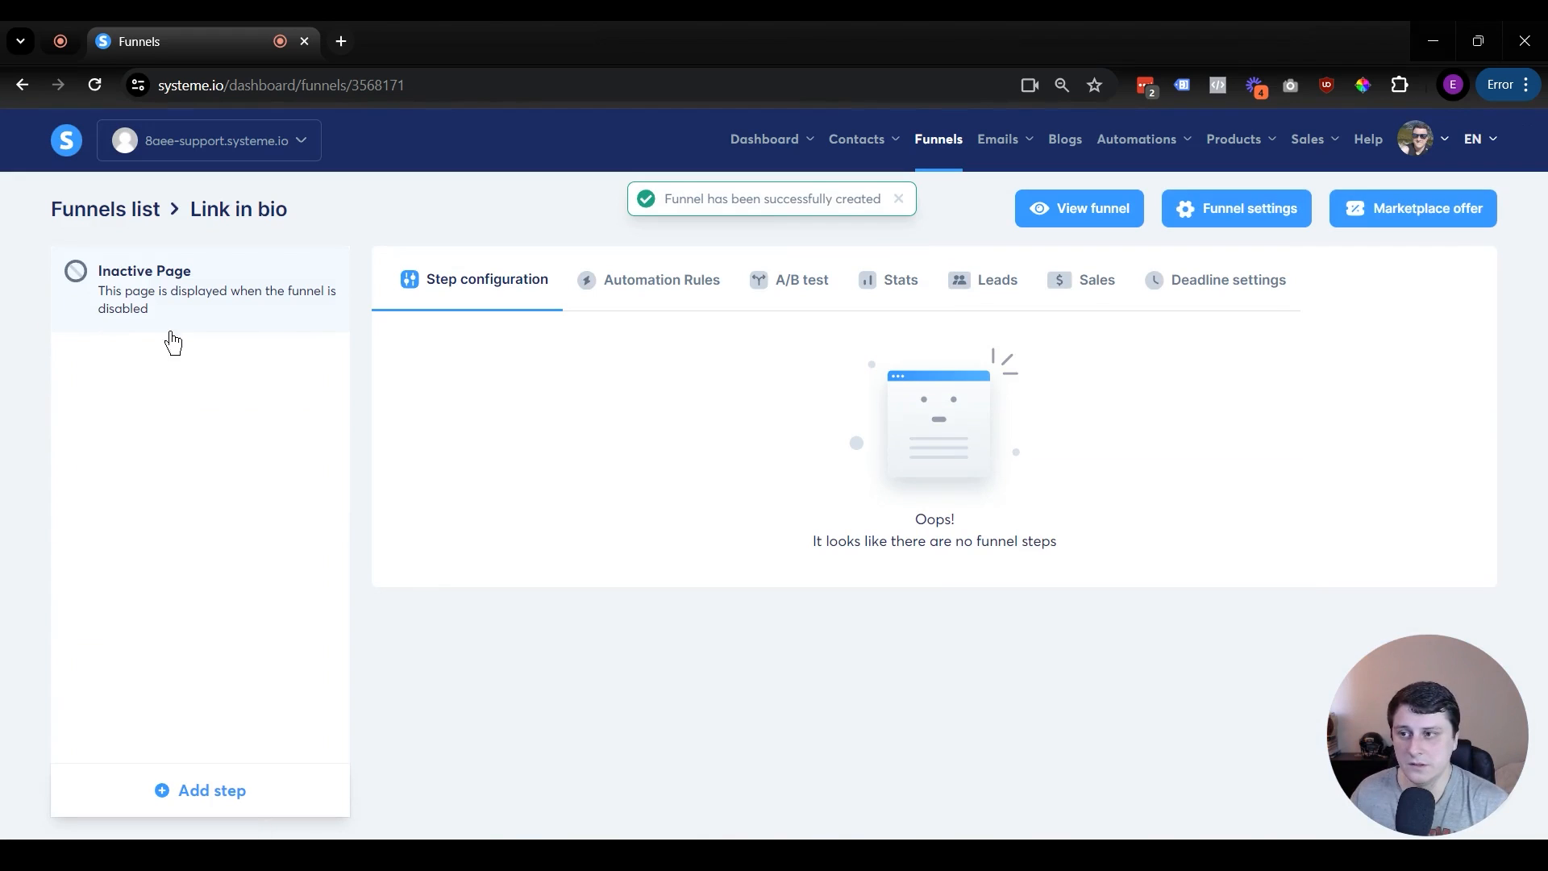
click(220, 795)
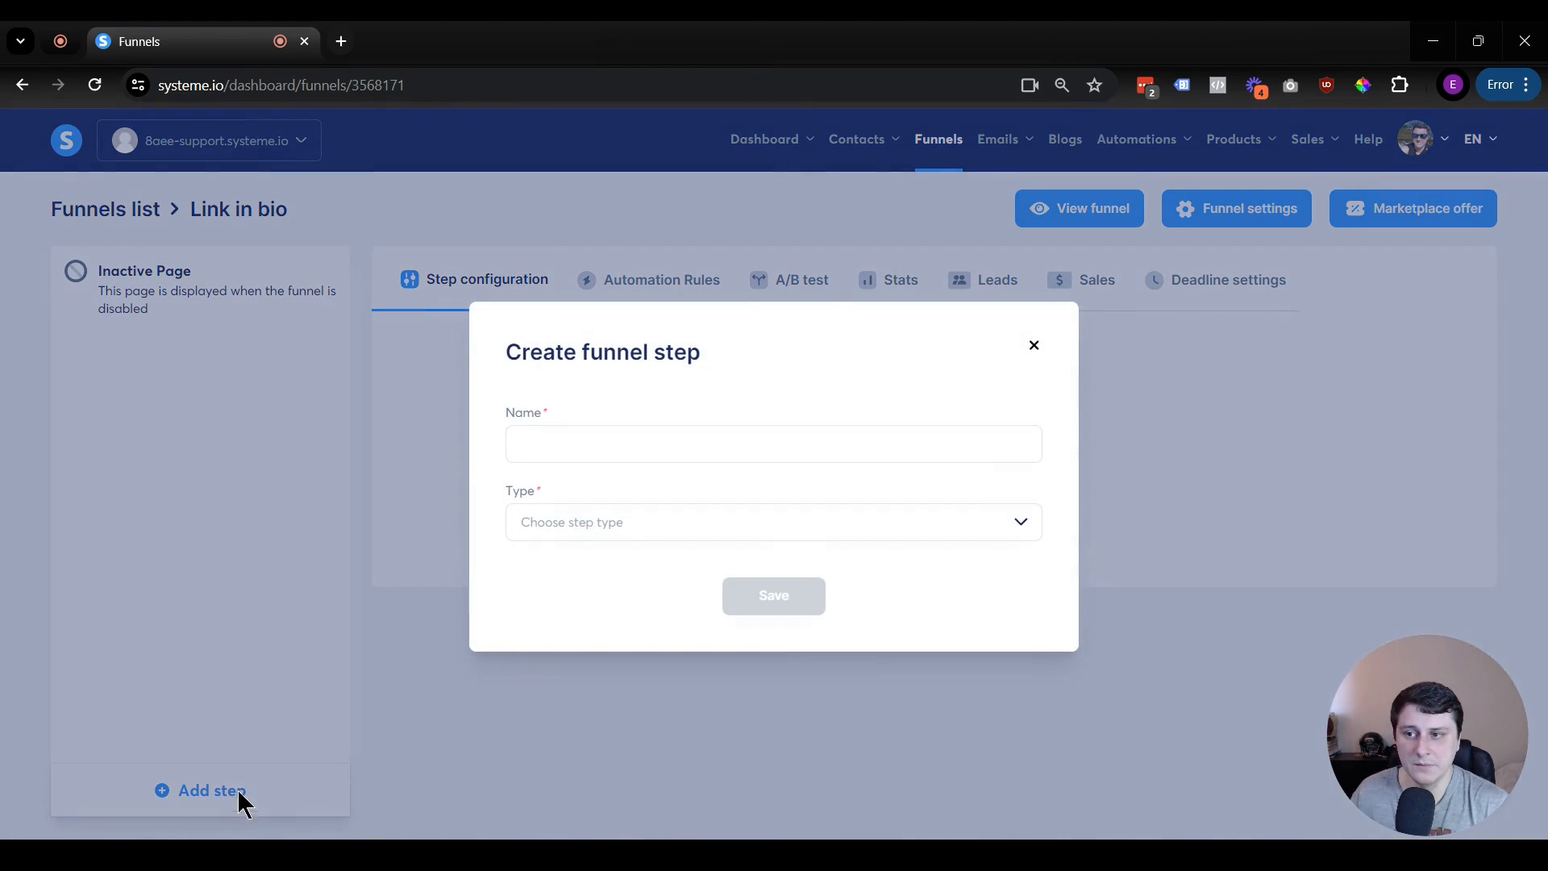
click(607, 449)
text(Link in bio)
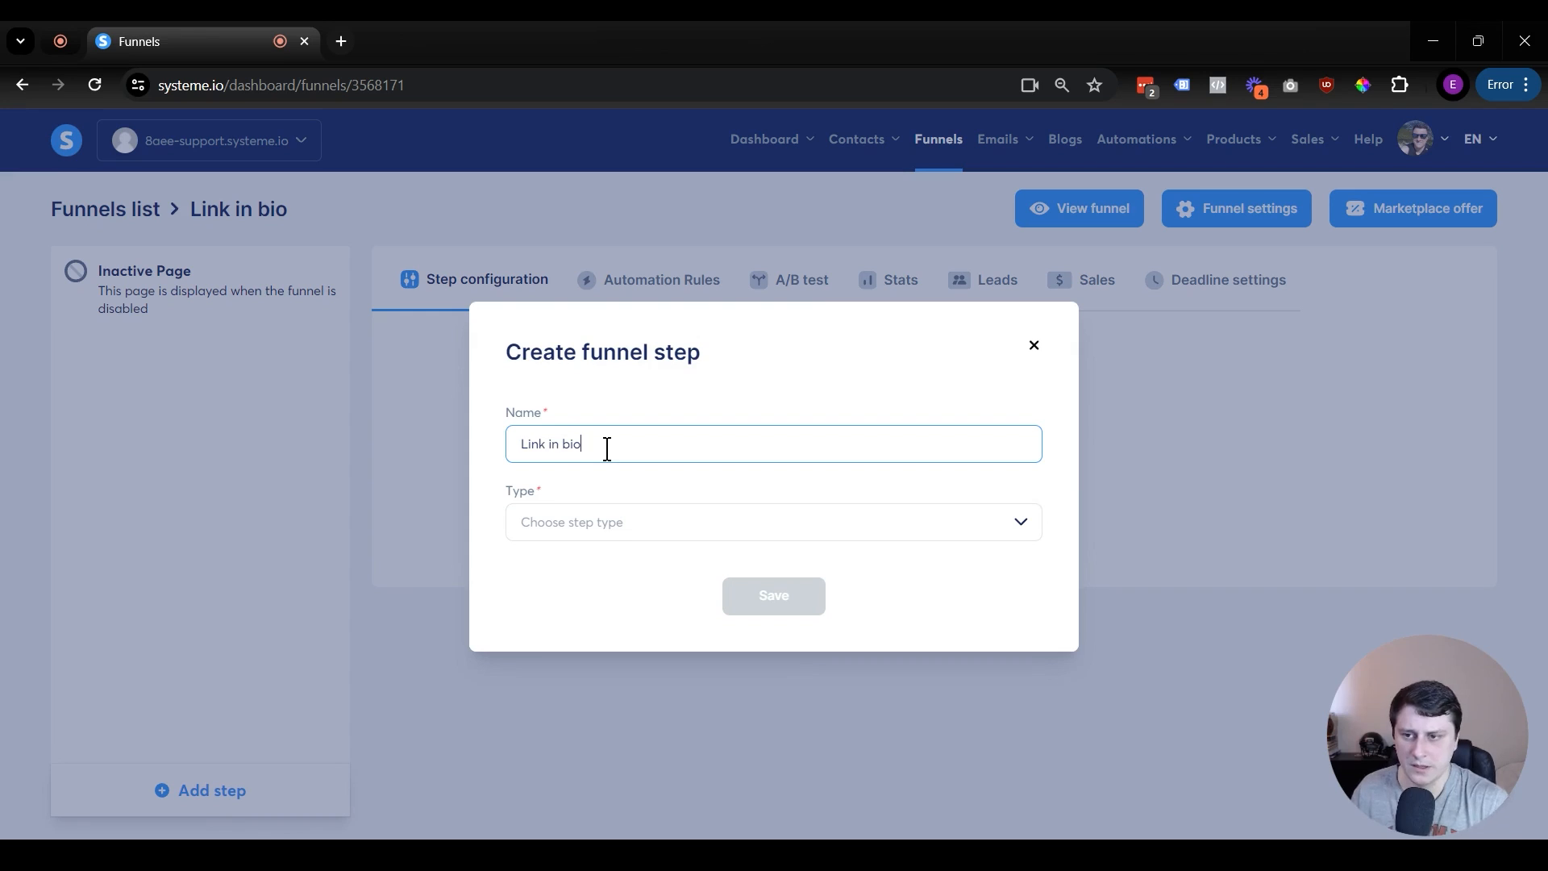
click(610, 520)
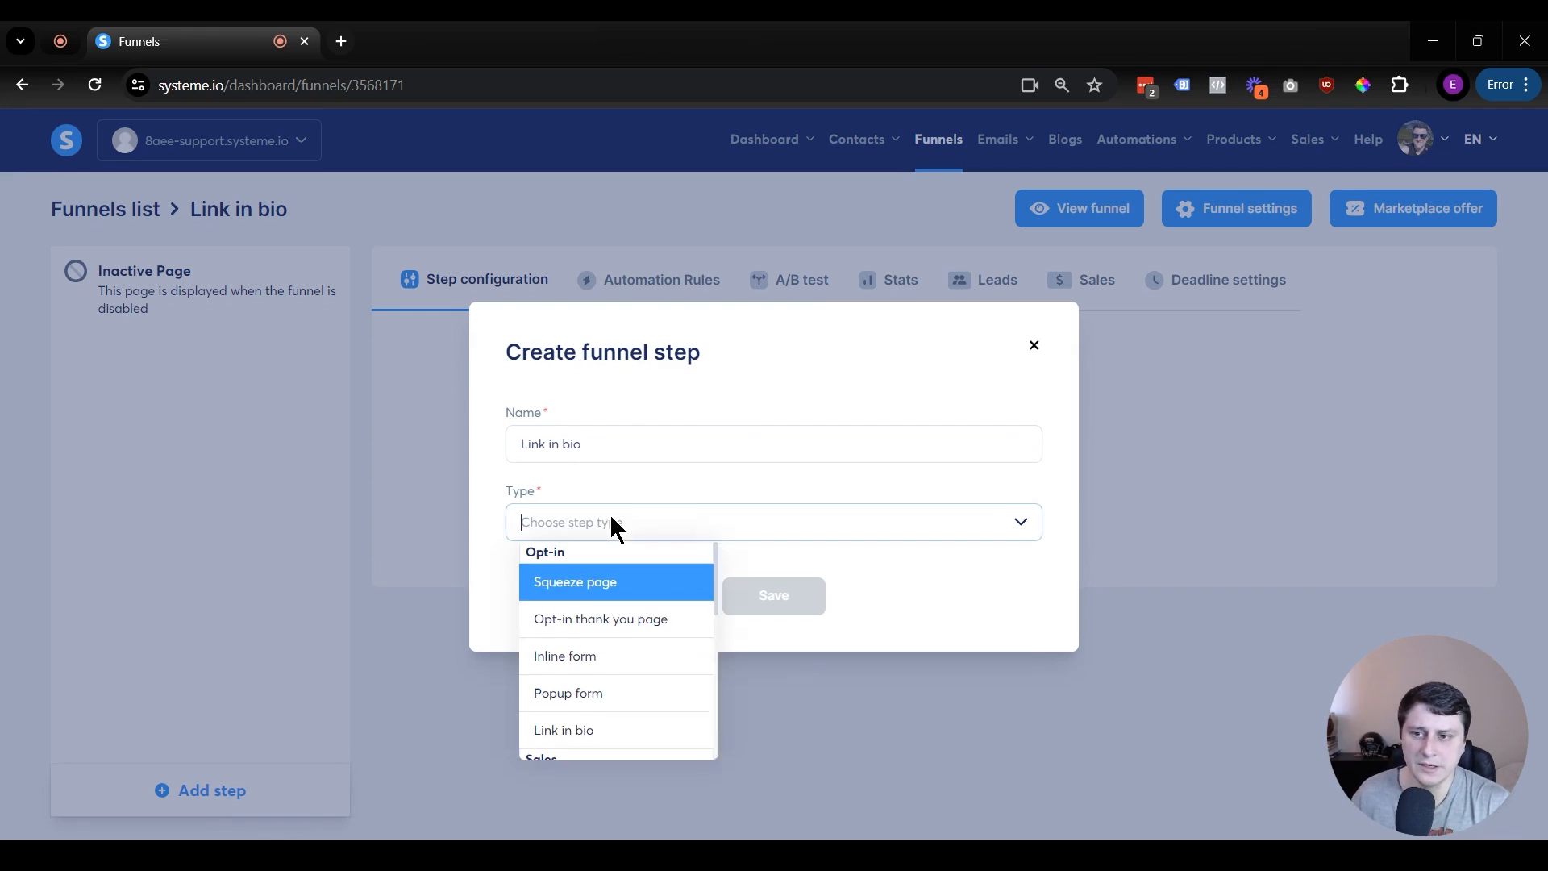
scroll(682, 632, down, 3)
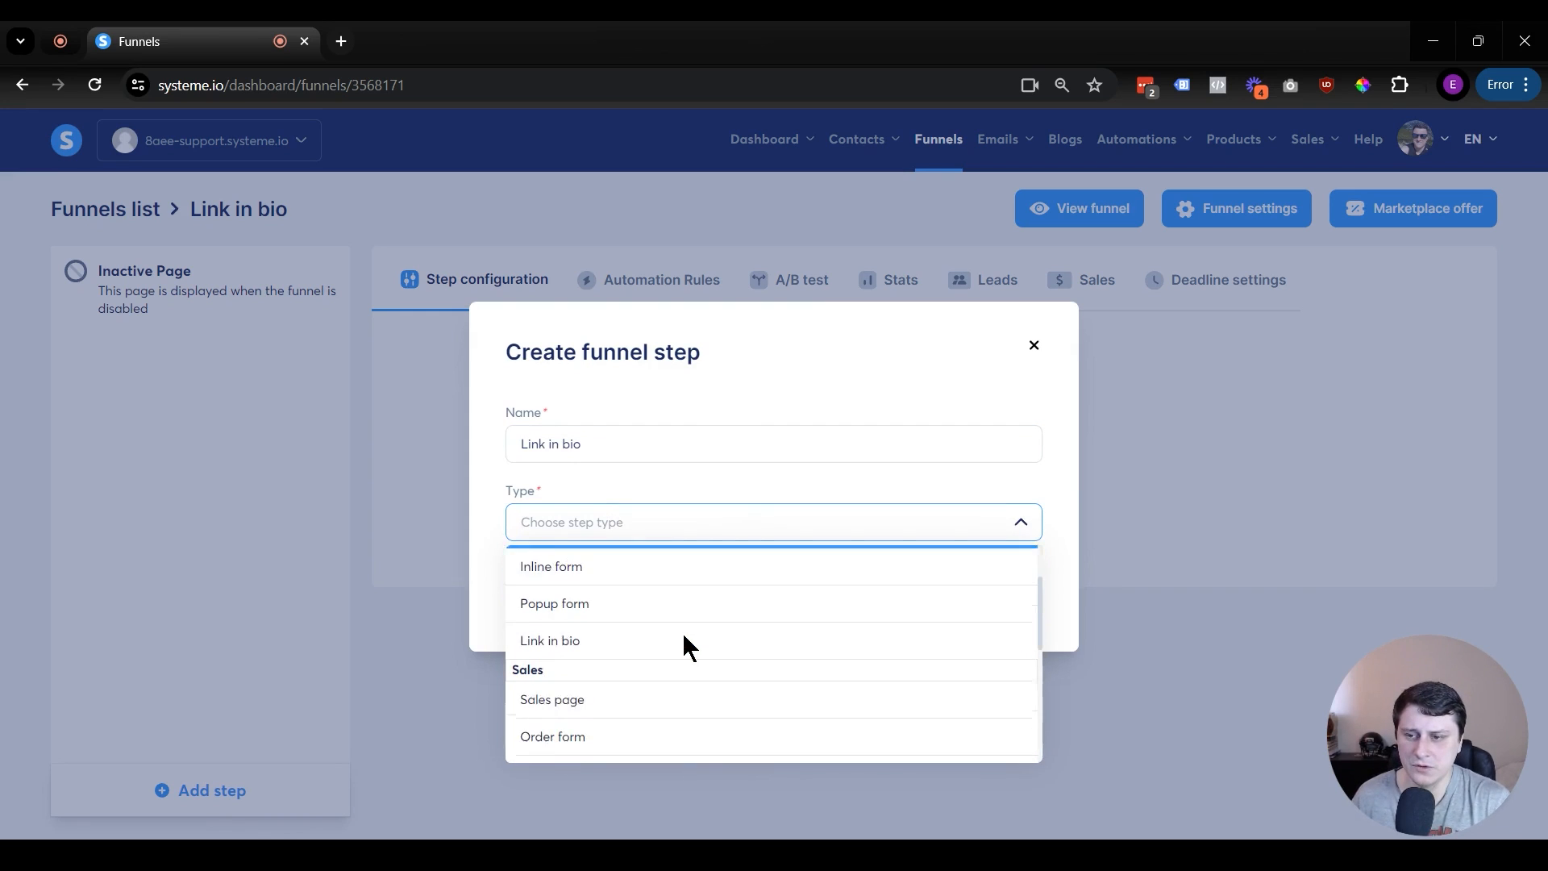
text(info)
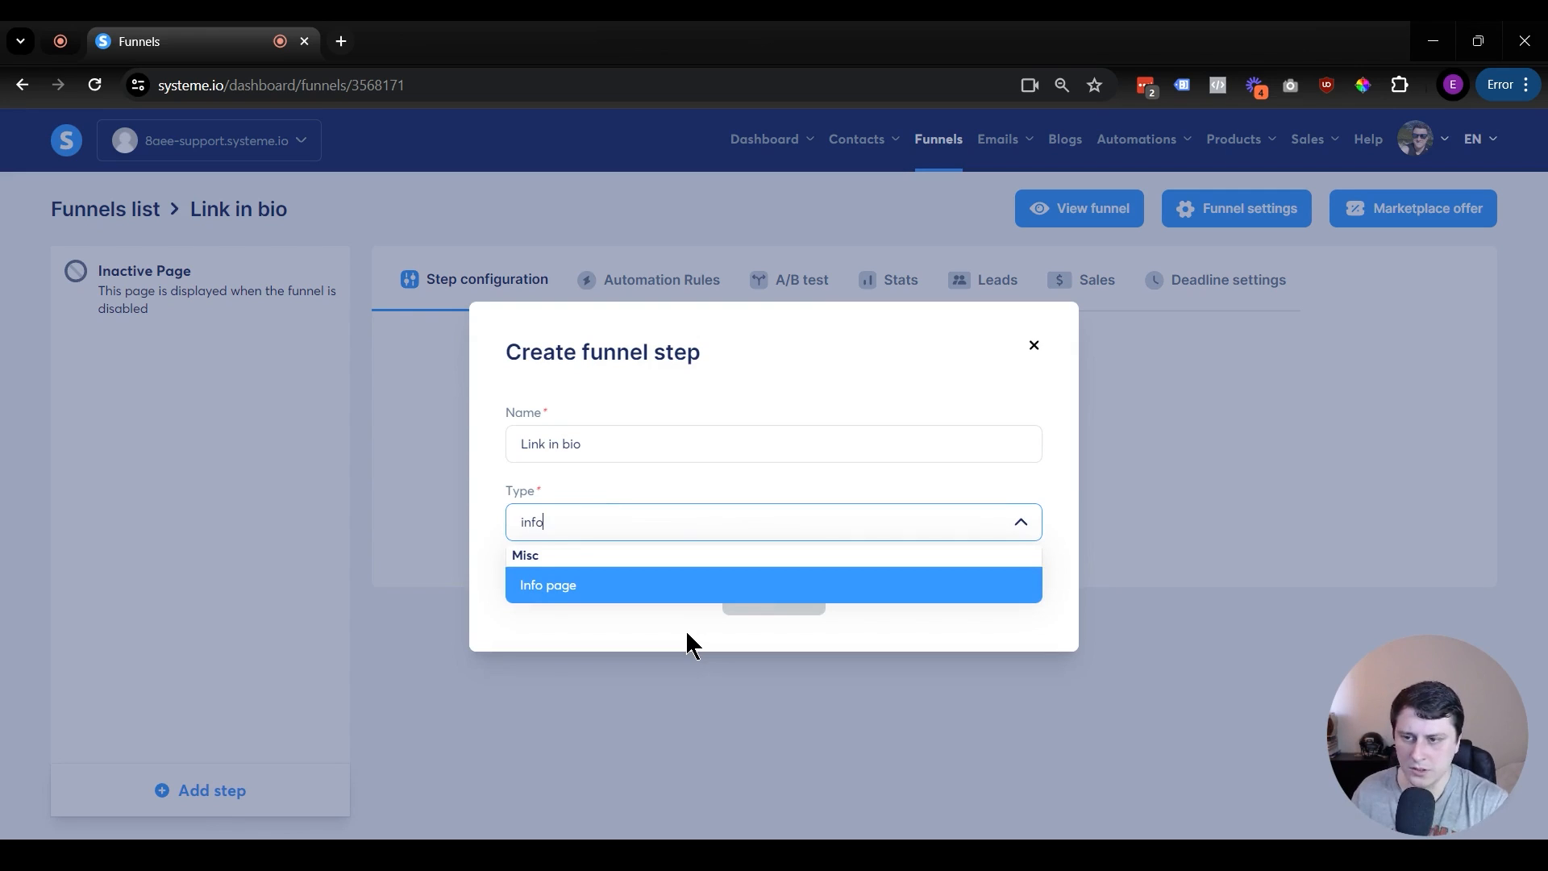
click(669, 595)
click(752, 595)
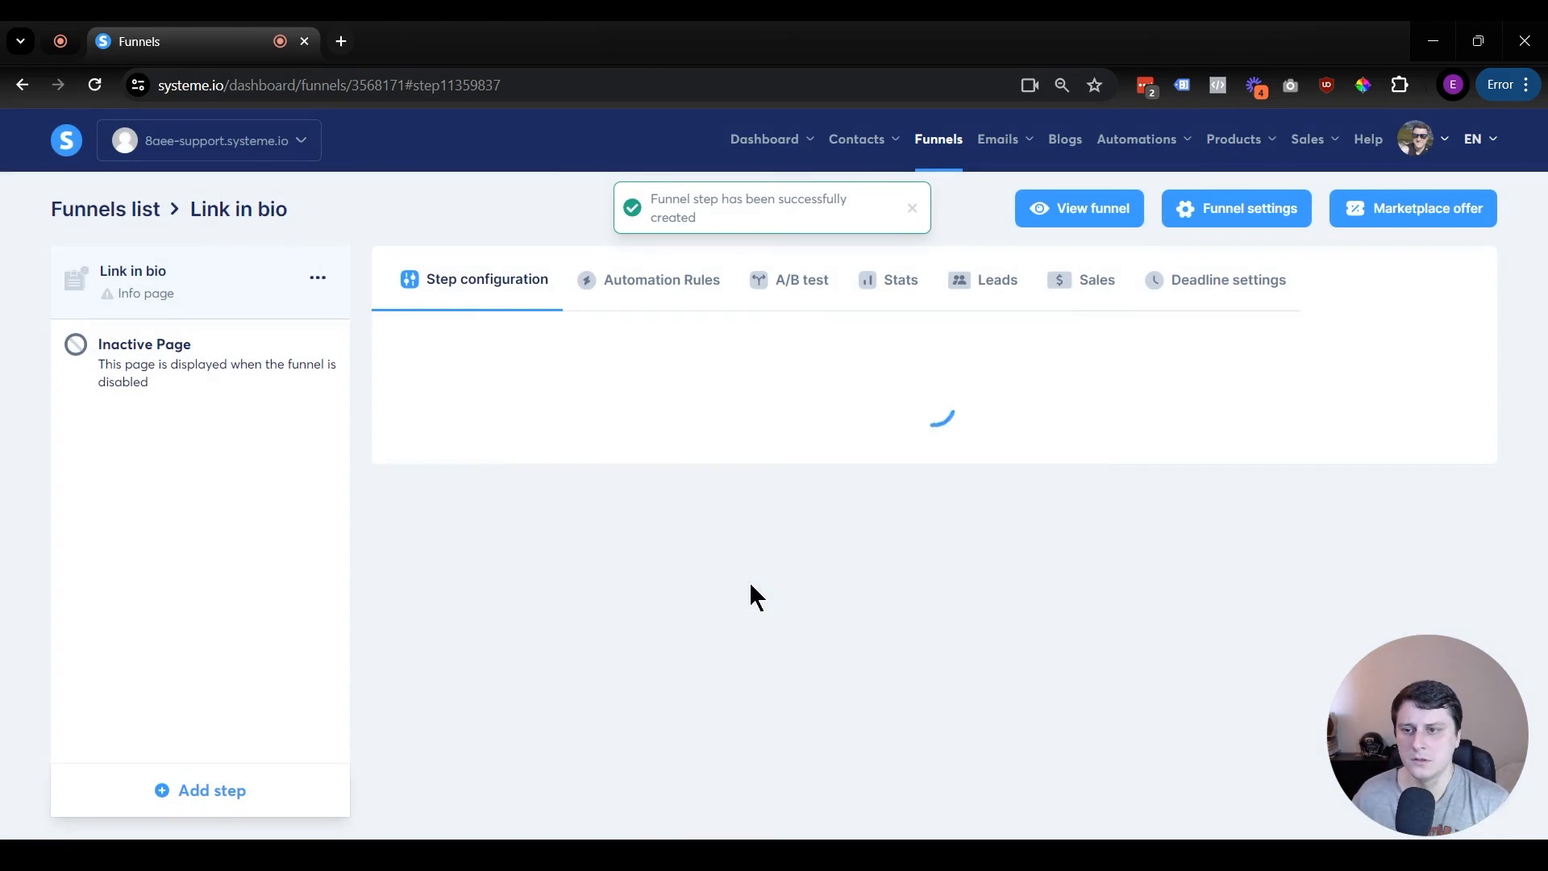
Step: Apply the blue "Terms" template with the navigation header to the Link in bio step and open its page for editing
scroll(1150, 456, down, 3)
scroll(1135, 438, up, 3)
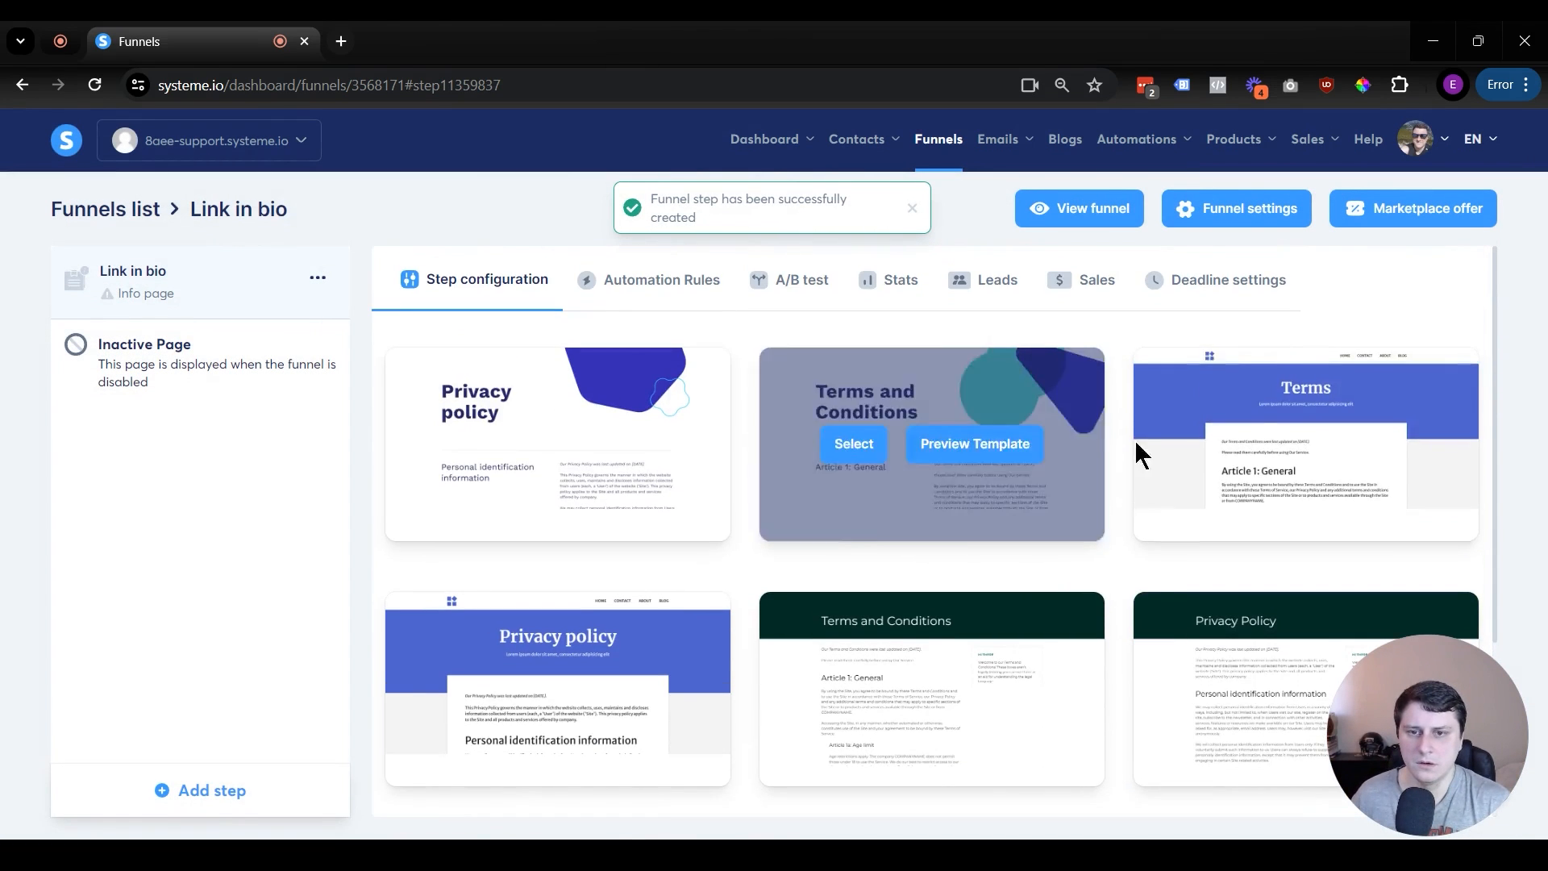
click(1228, 447)
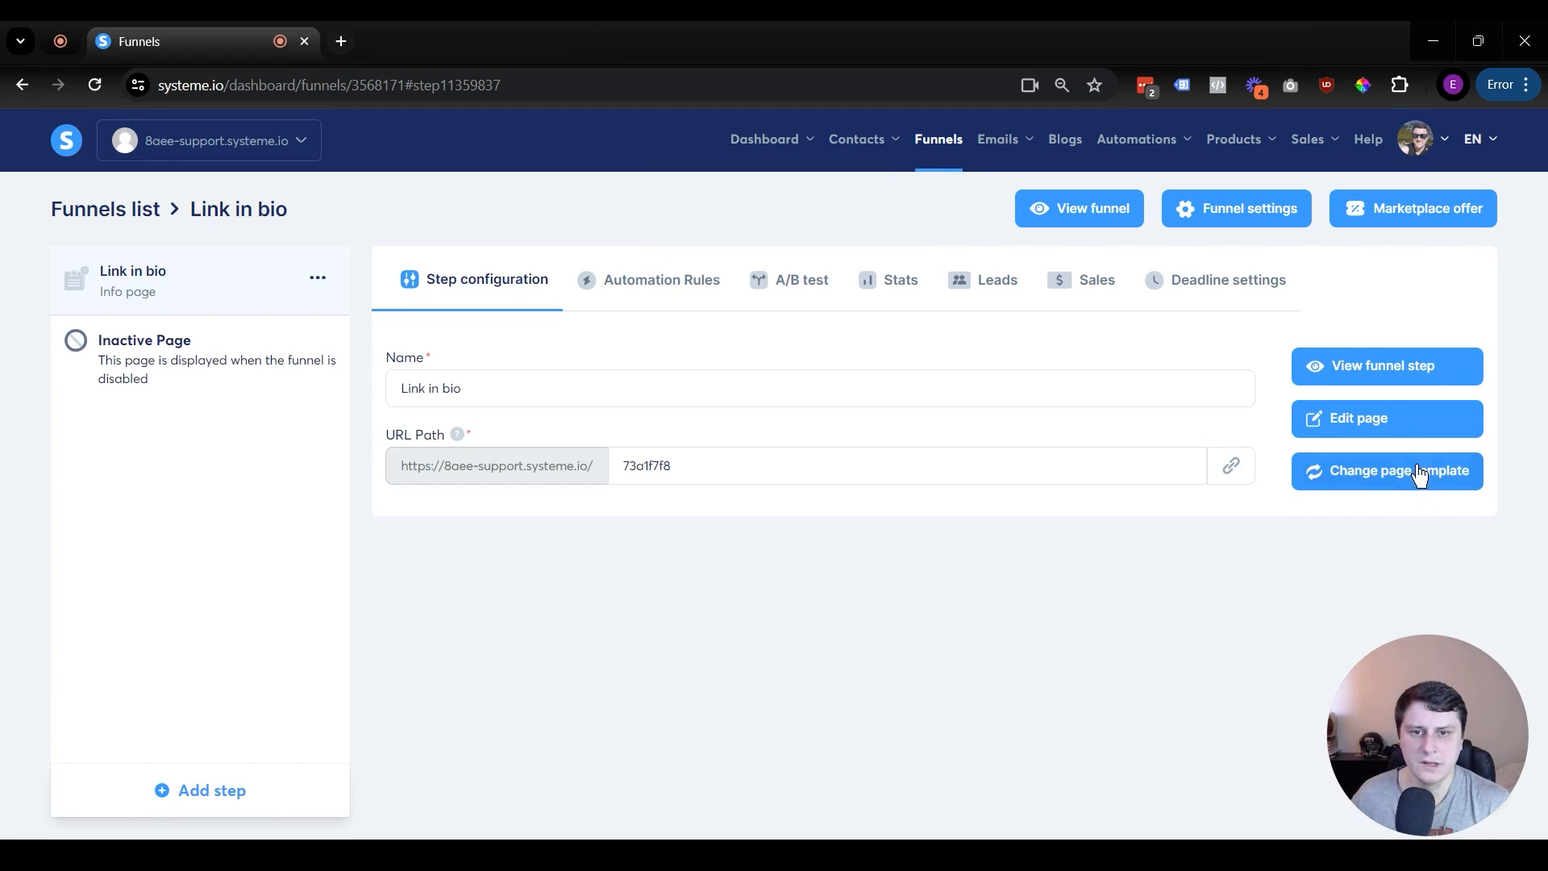
click(1377, 416)
Step: Look over the template's content and delete the header section holding the logo and navigation links
scroll(1244, 543, down, 10)
scroll(1225, 532, up, 10)
scroll(1221, 526, down, 15)
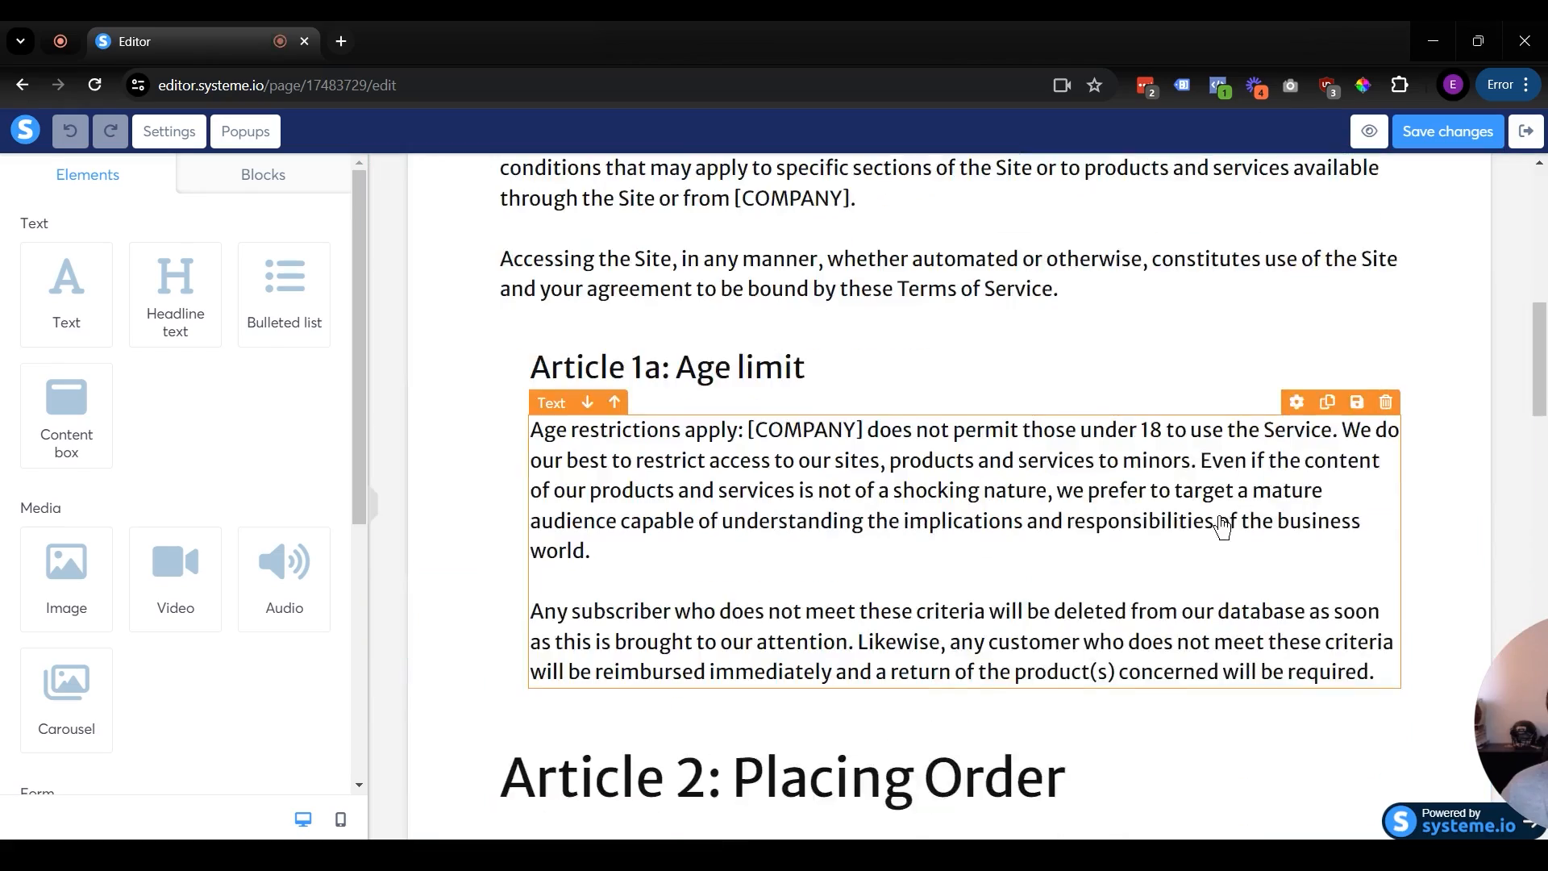
scroll(1278, 473, up, 15)
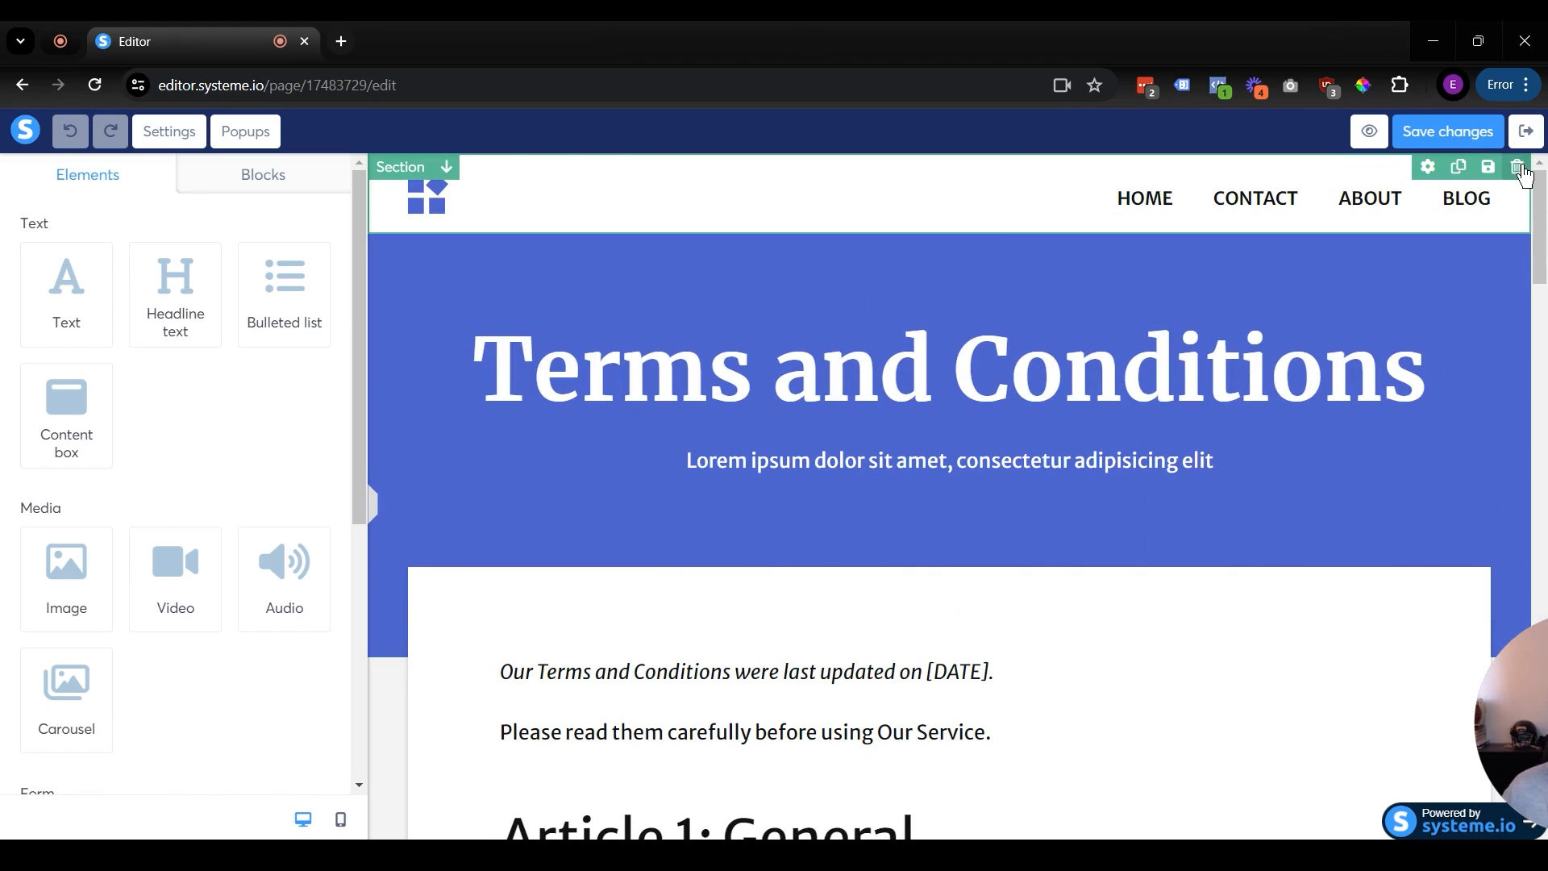
click(1515, 167)
key(Return)
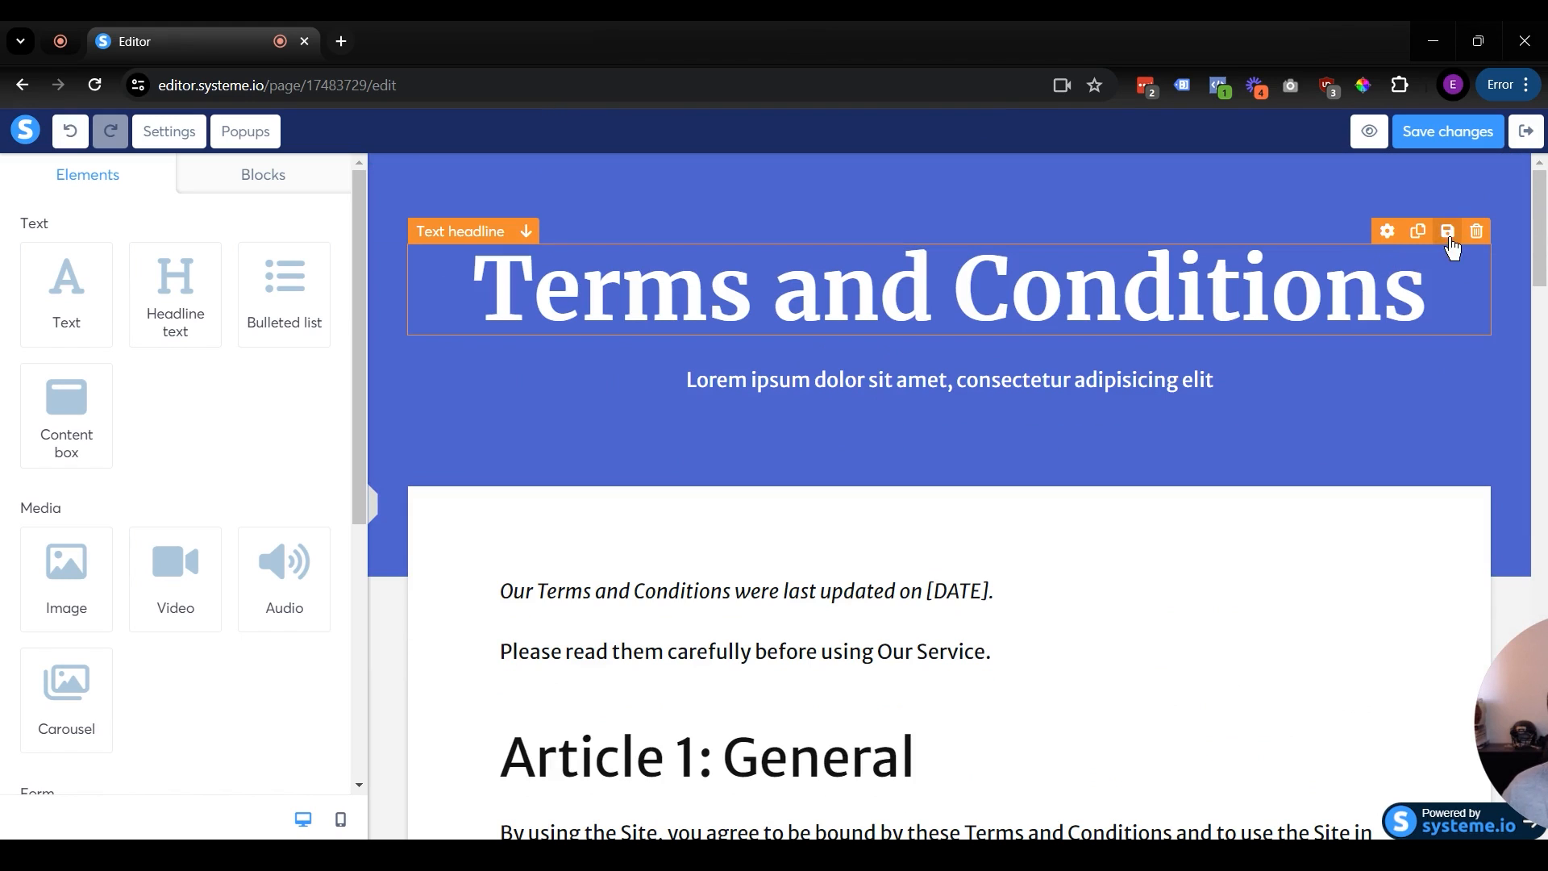
Step: Delete the "Terms and Conditions" headline, the subtitle under it and their emptied row from the blue section
click(1473, 233)
click(848, 216)
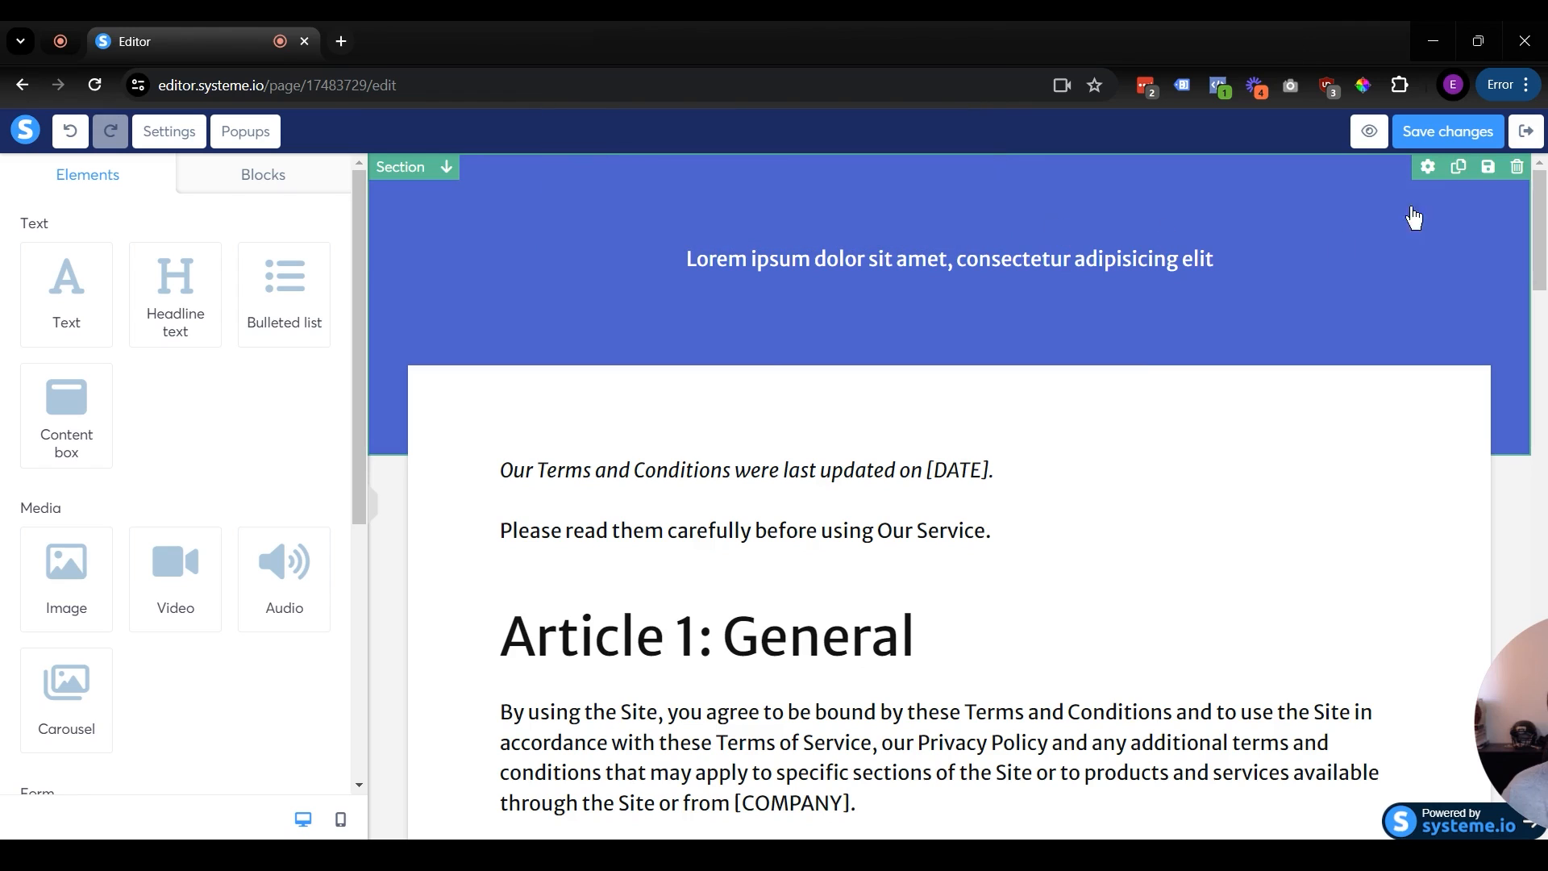
click(1484, 238)
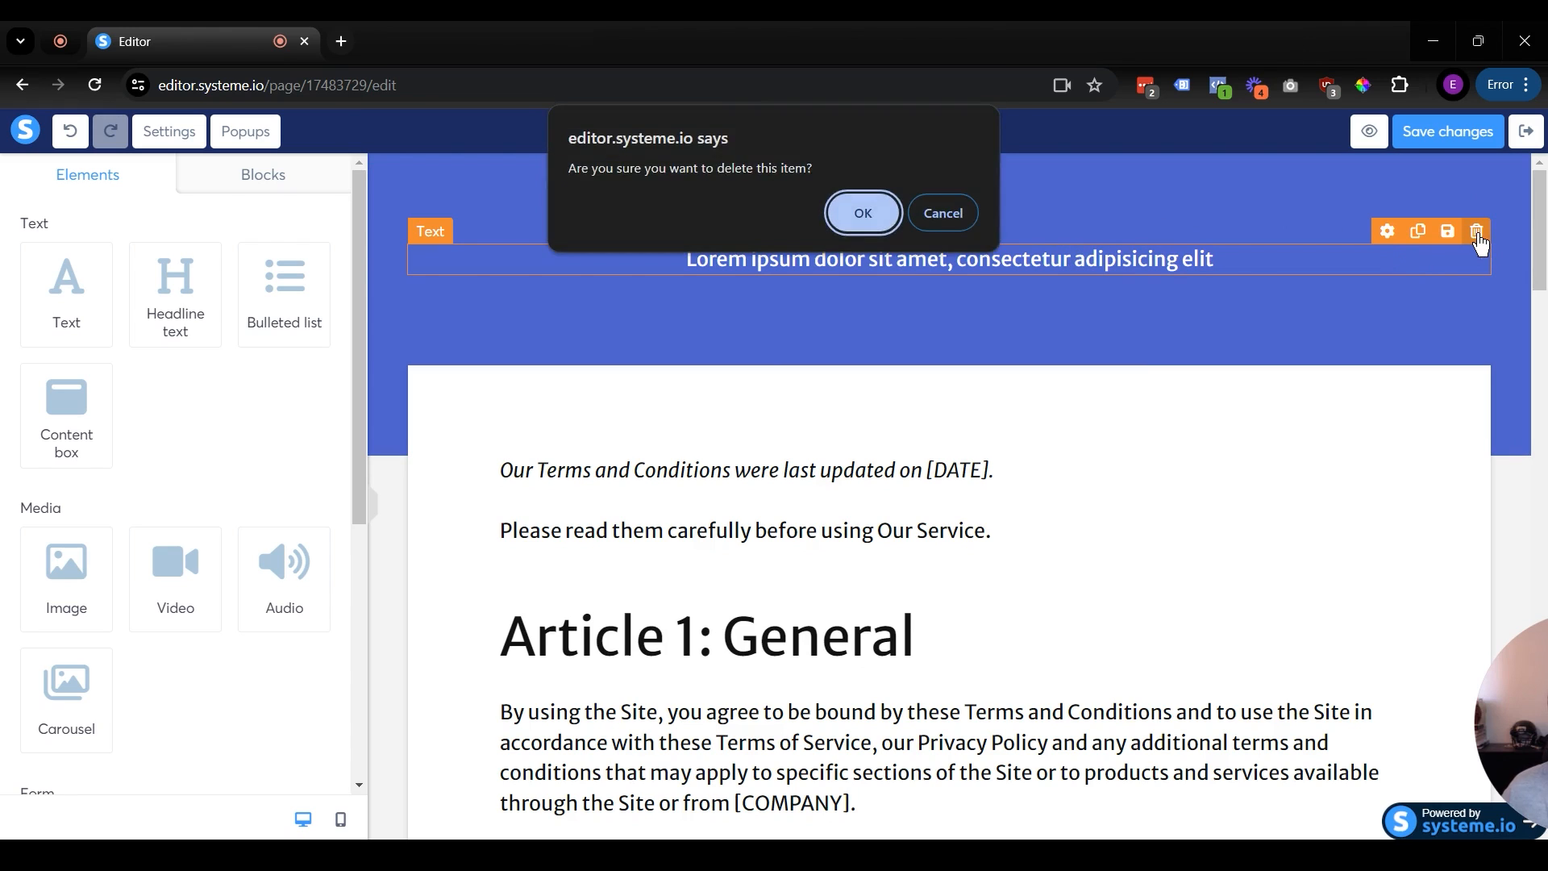
key(Return)
click(1486, 236)
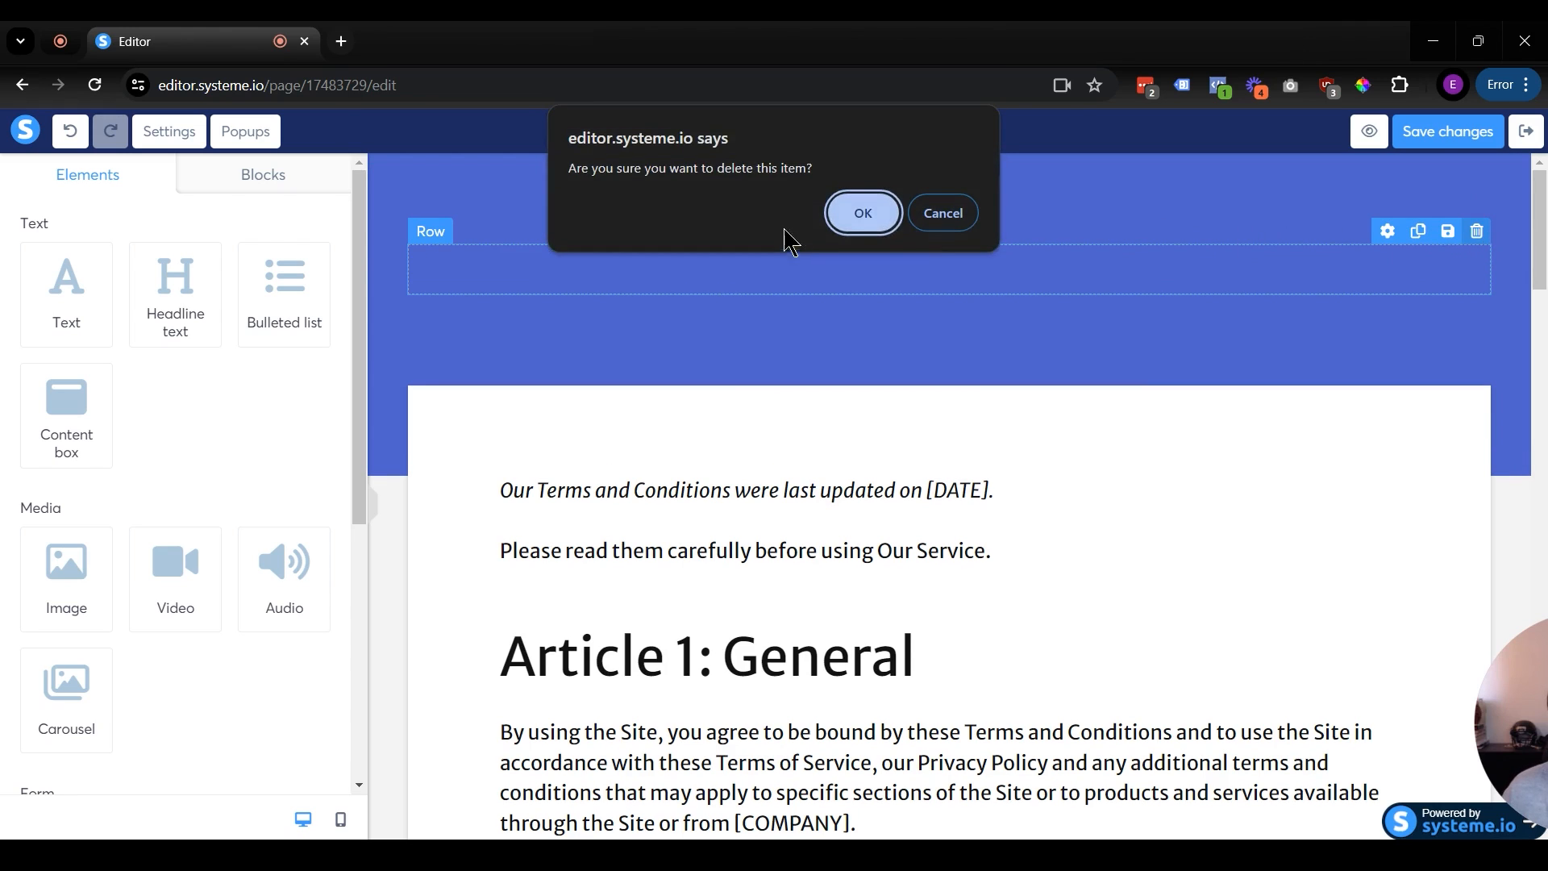
click(885, 216)
Step: Add a headline to the blue section and place an image element directly below it
drag(197, 322, 919, 306)
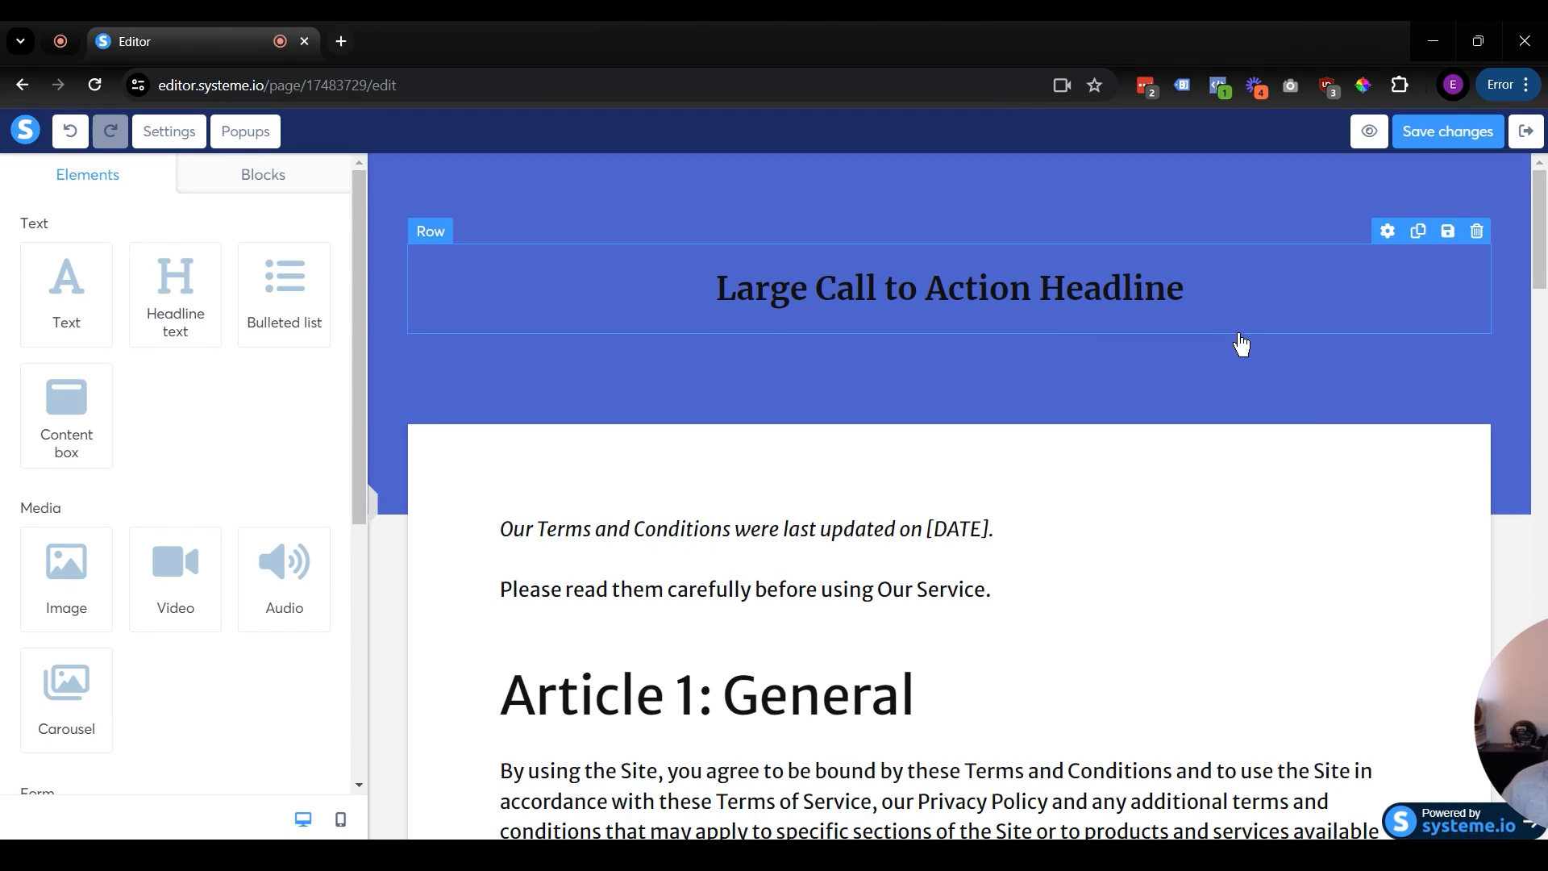
scroll(78, 396, down, 3)
drag(78, 396, 843, 329)
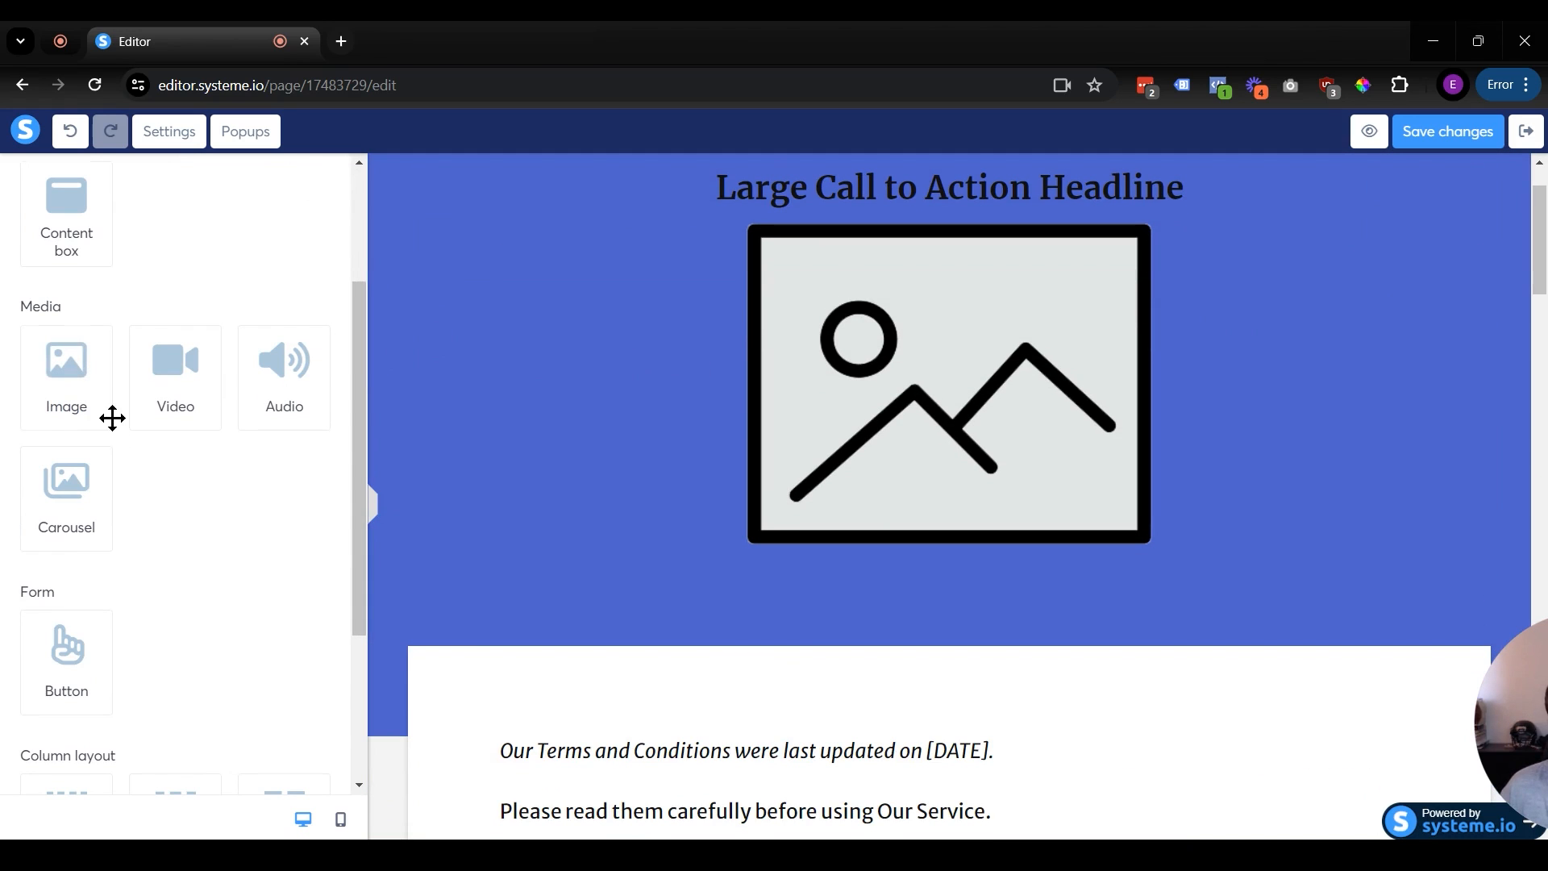
Step: Add three buttons stacked below the image in the blue section
scroll(110, 416, down, 3)
drag(62, 449, 756, 523)
drag(68, 457, 1052, 652)
drag(67, 455, 948, 704)
Step: Insert a second headline between the image and the first button and format it as H4
scroll(190, 370, up, 5)
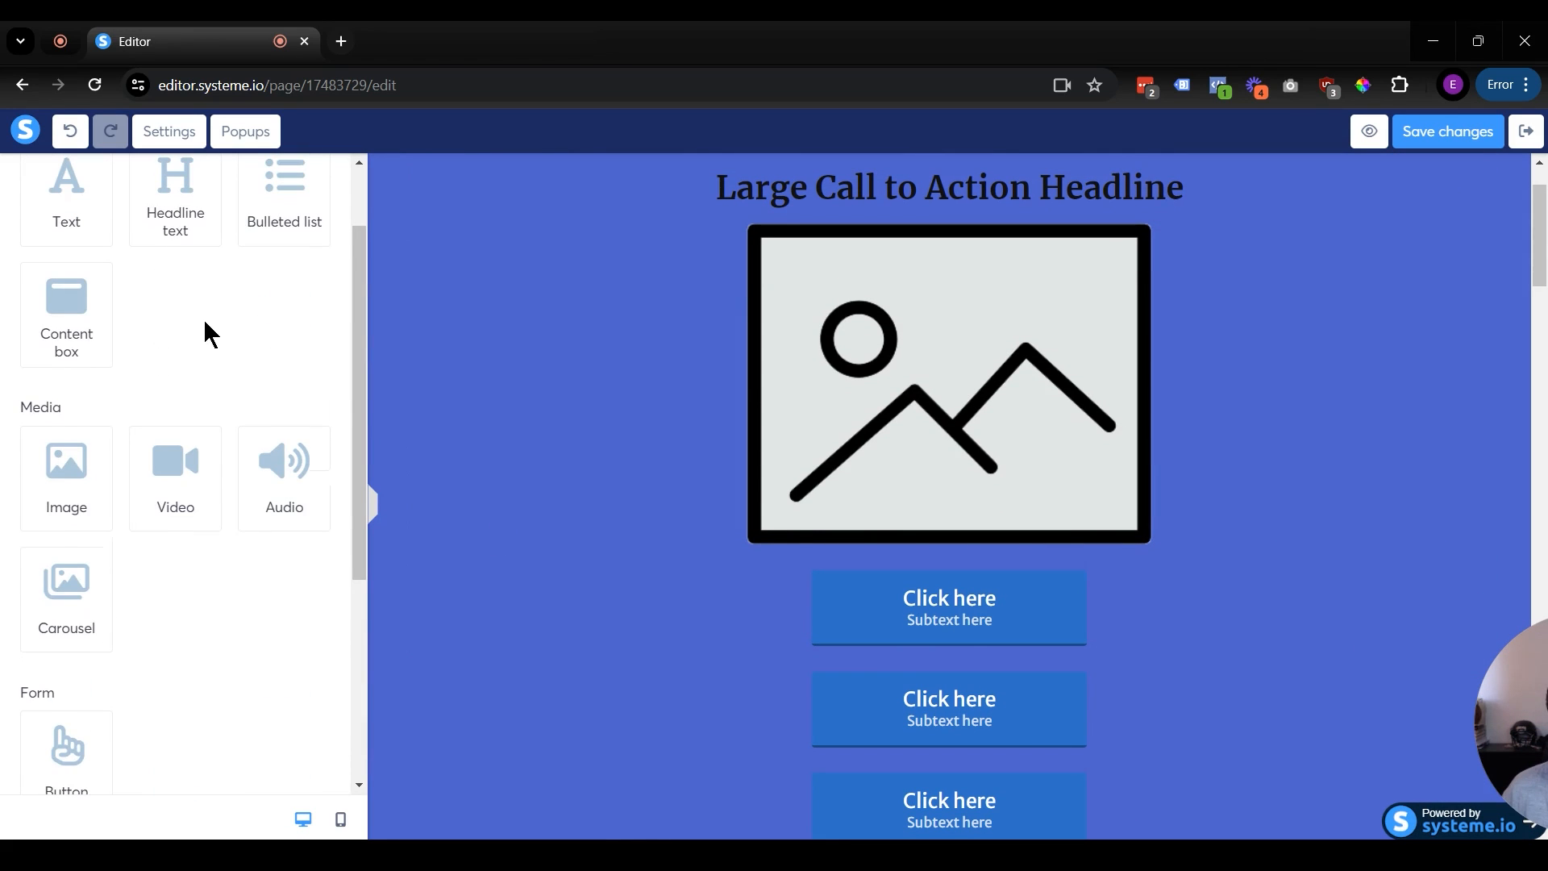
drag(176, 297, 1009, 585)
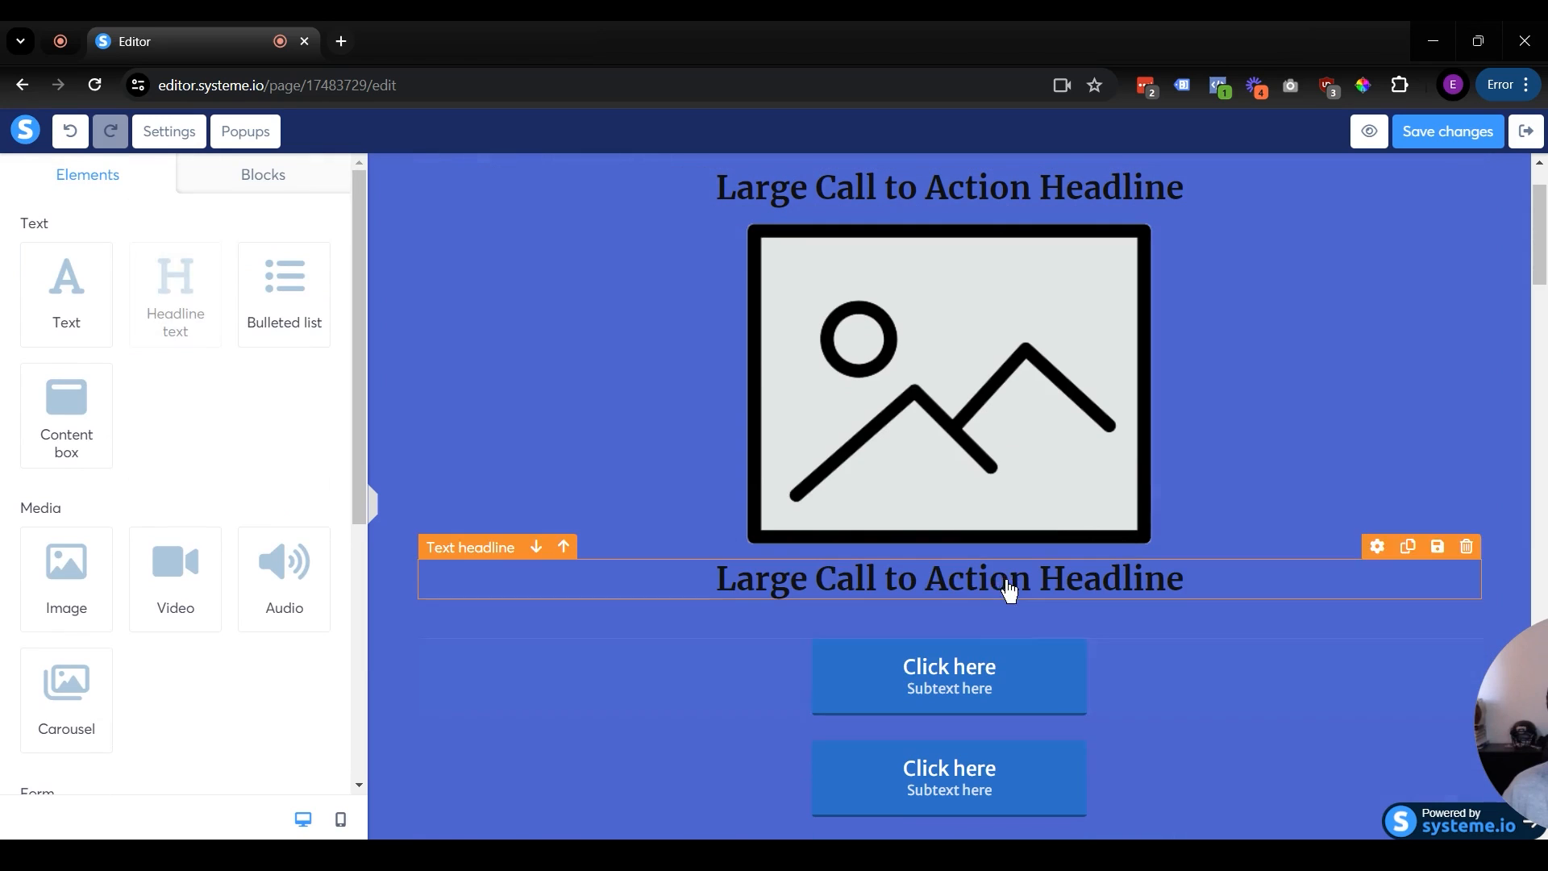
click(994, 577)
double_click(995, 577)
click(539, 556)
click(587, 553)
click(624, 558)
click(548, 550)
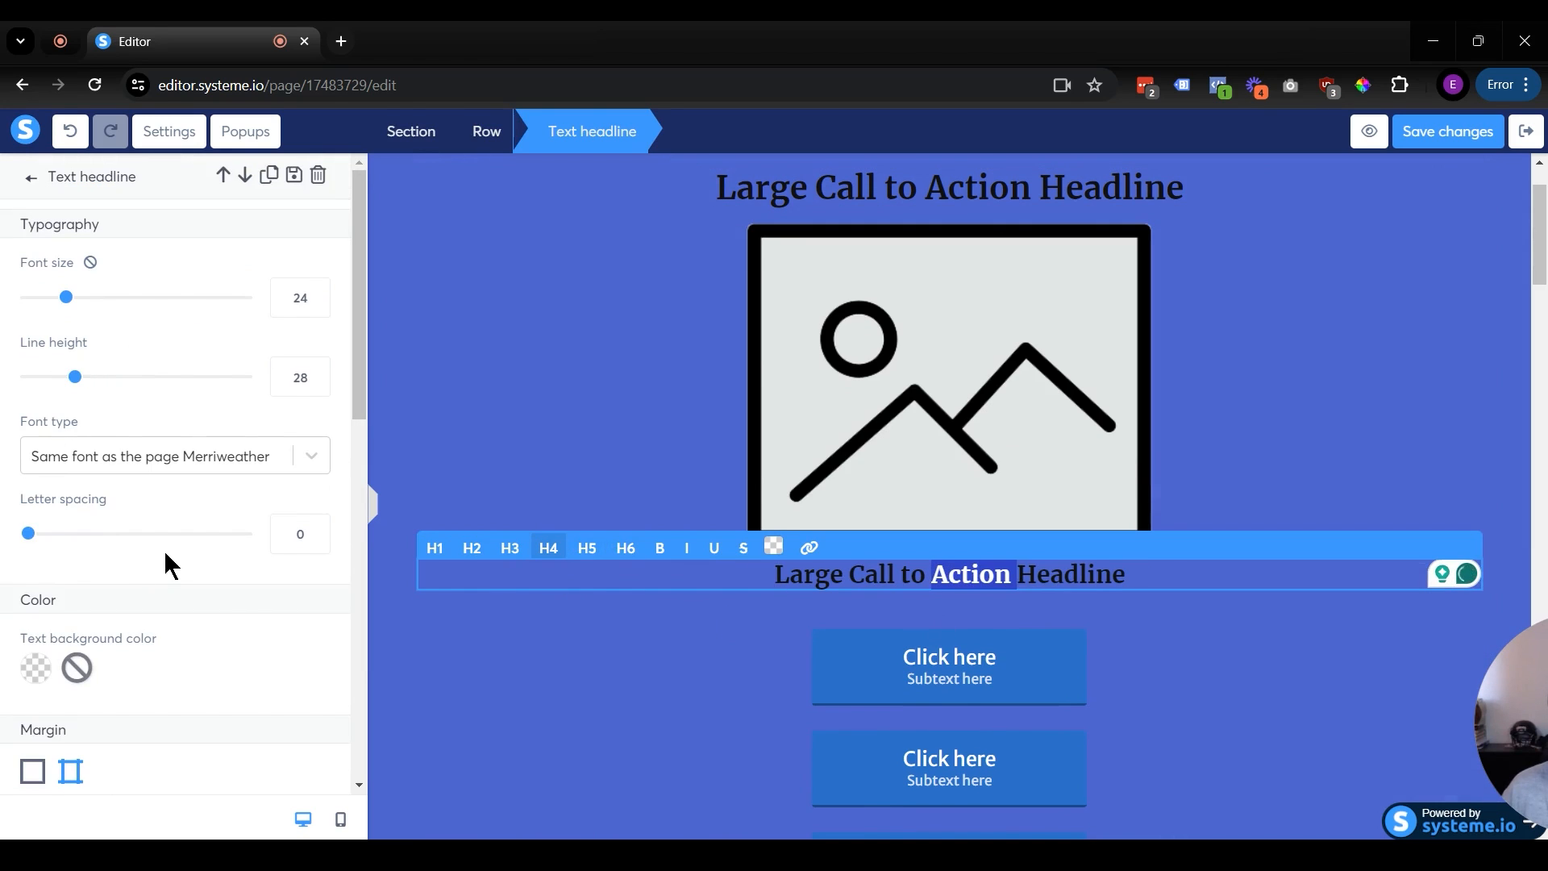
scroll(163, 550, down, 7)
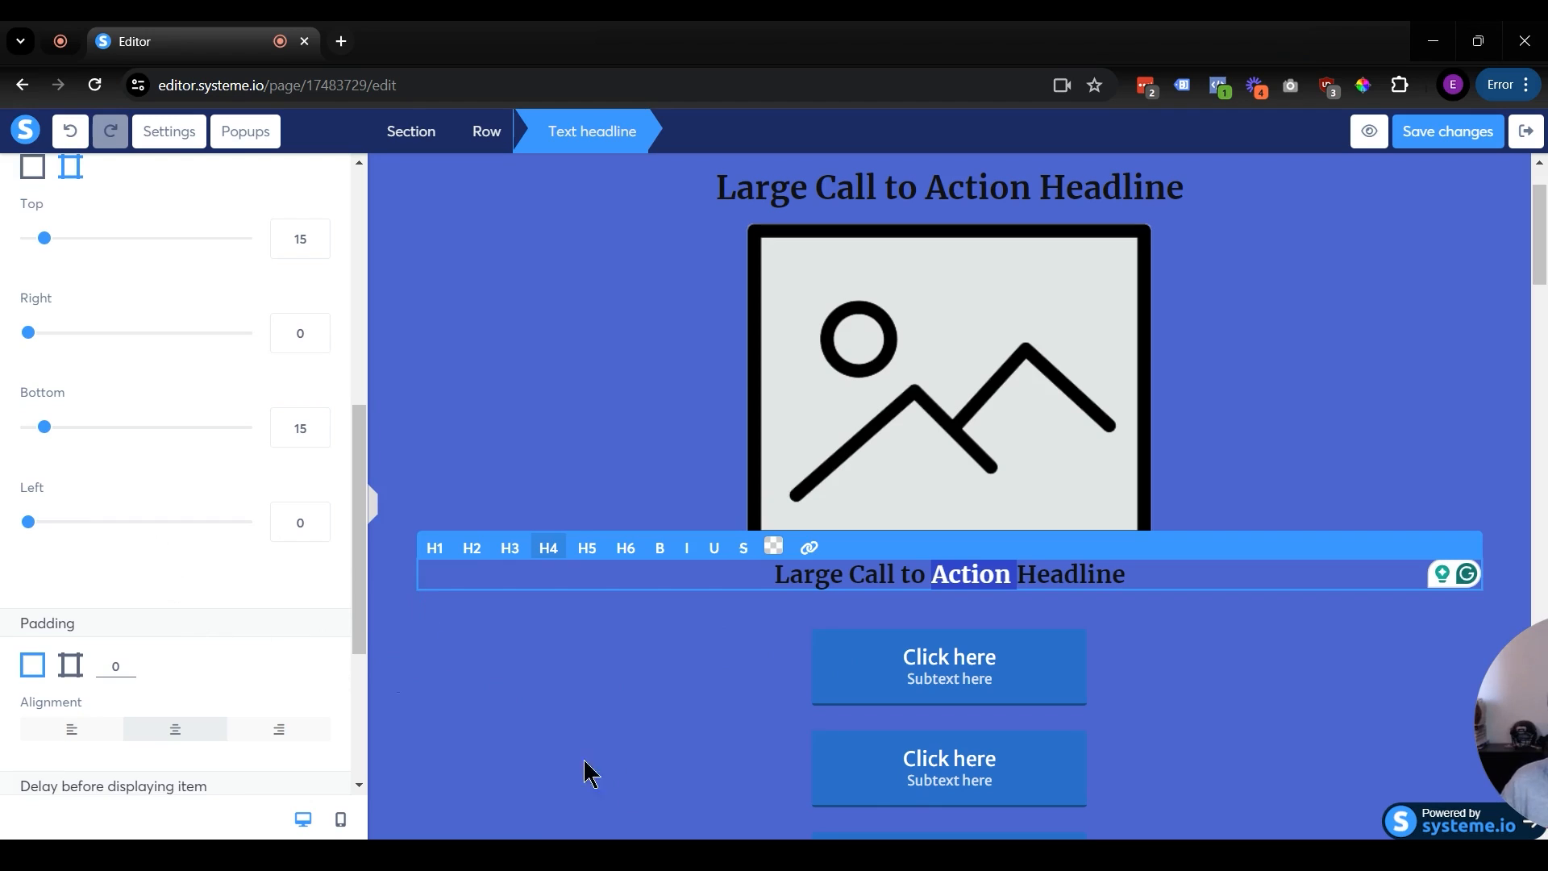
click(530, 723)
Step: Set the first button's top margin to 0
click(919, 687)
scroll(224, 644, down, 1)
scroll(217, 572, down, 5)
scroll(122, 499, up, 5)
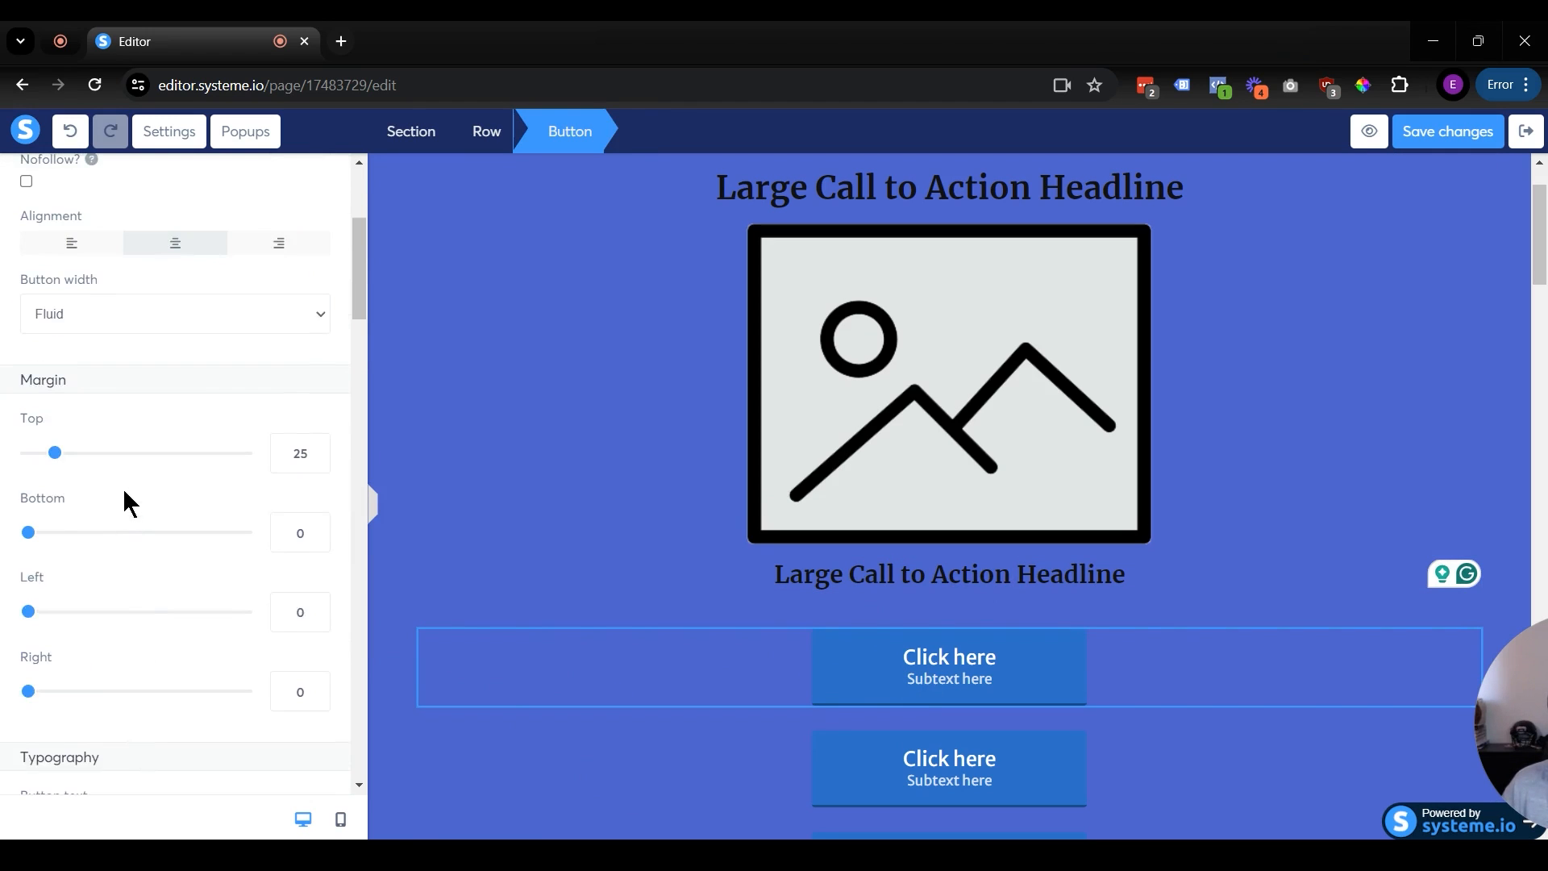
drag(55, 554, 28, 554)
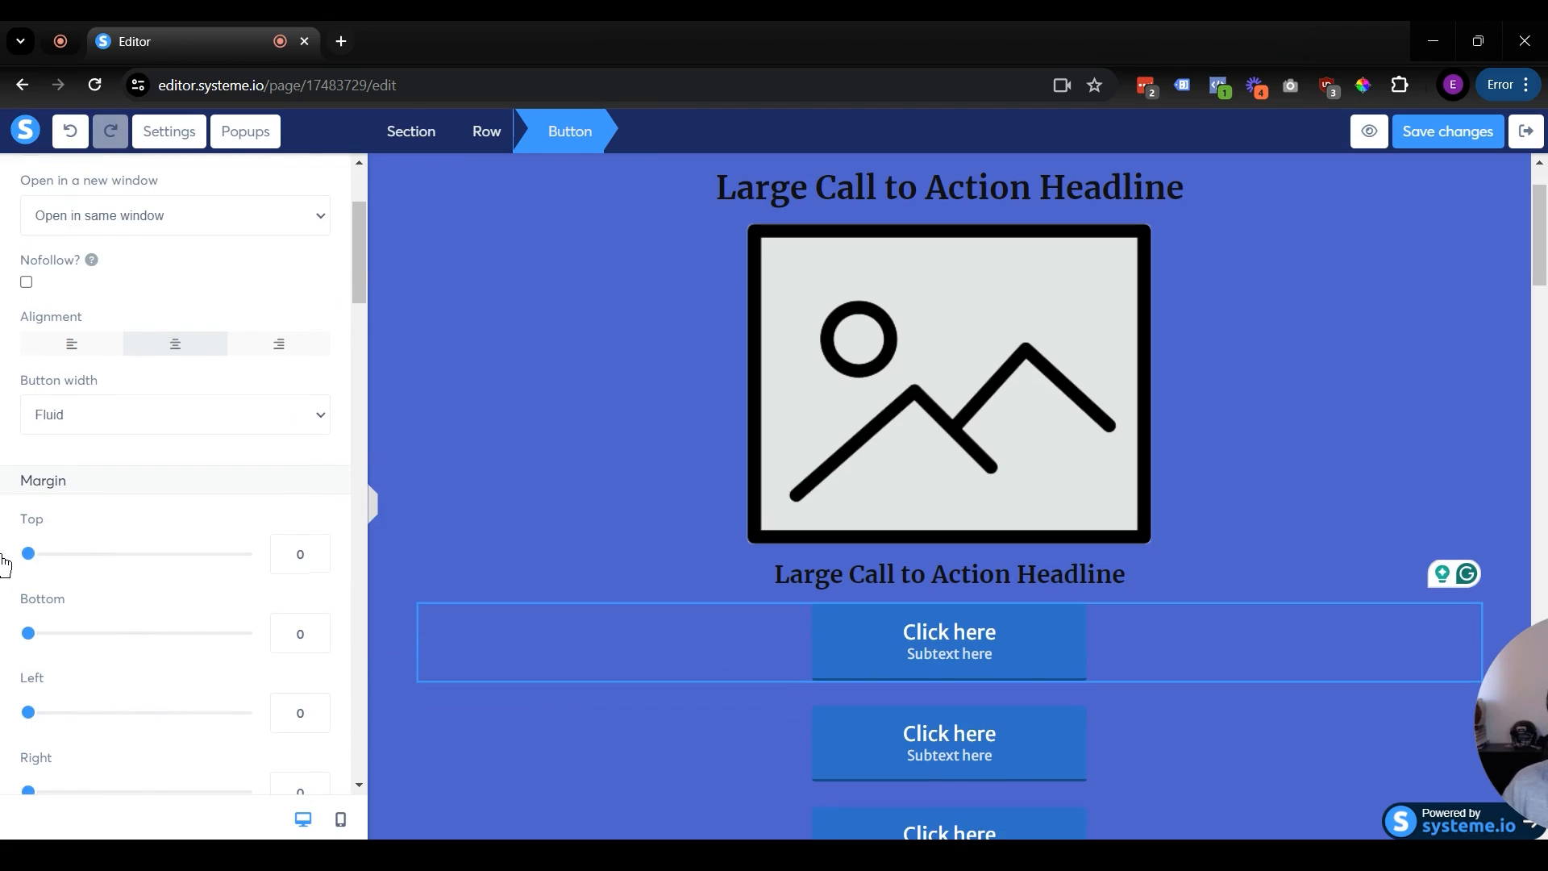
click(702, 553)
Step: Change the first button's background color to yellow
click(867, 673)
scroll(207, 646, down, 10)
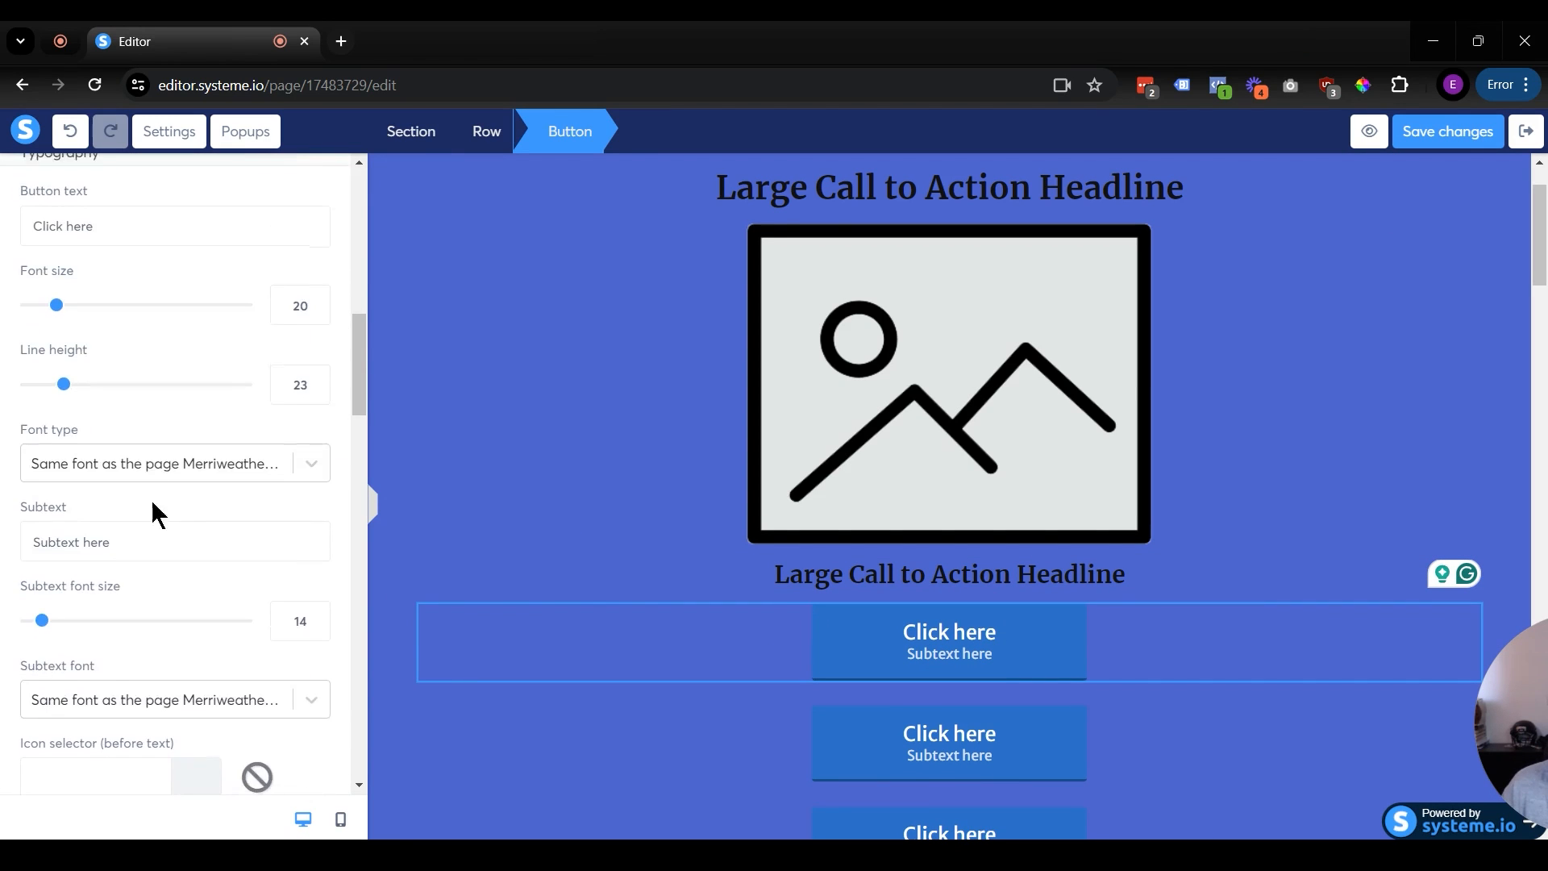
click(33, 630)
click(168, 744)
click(745, 766)
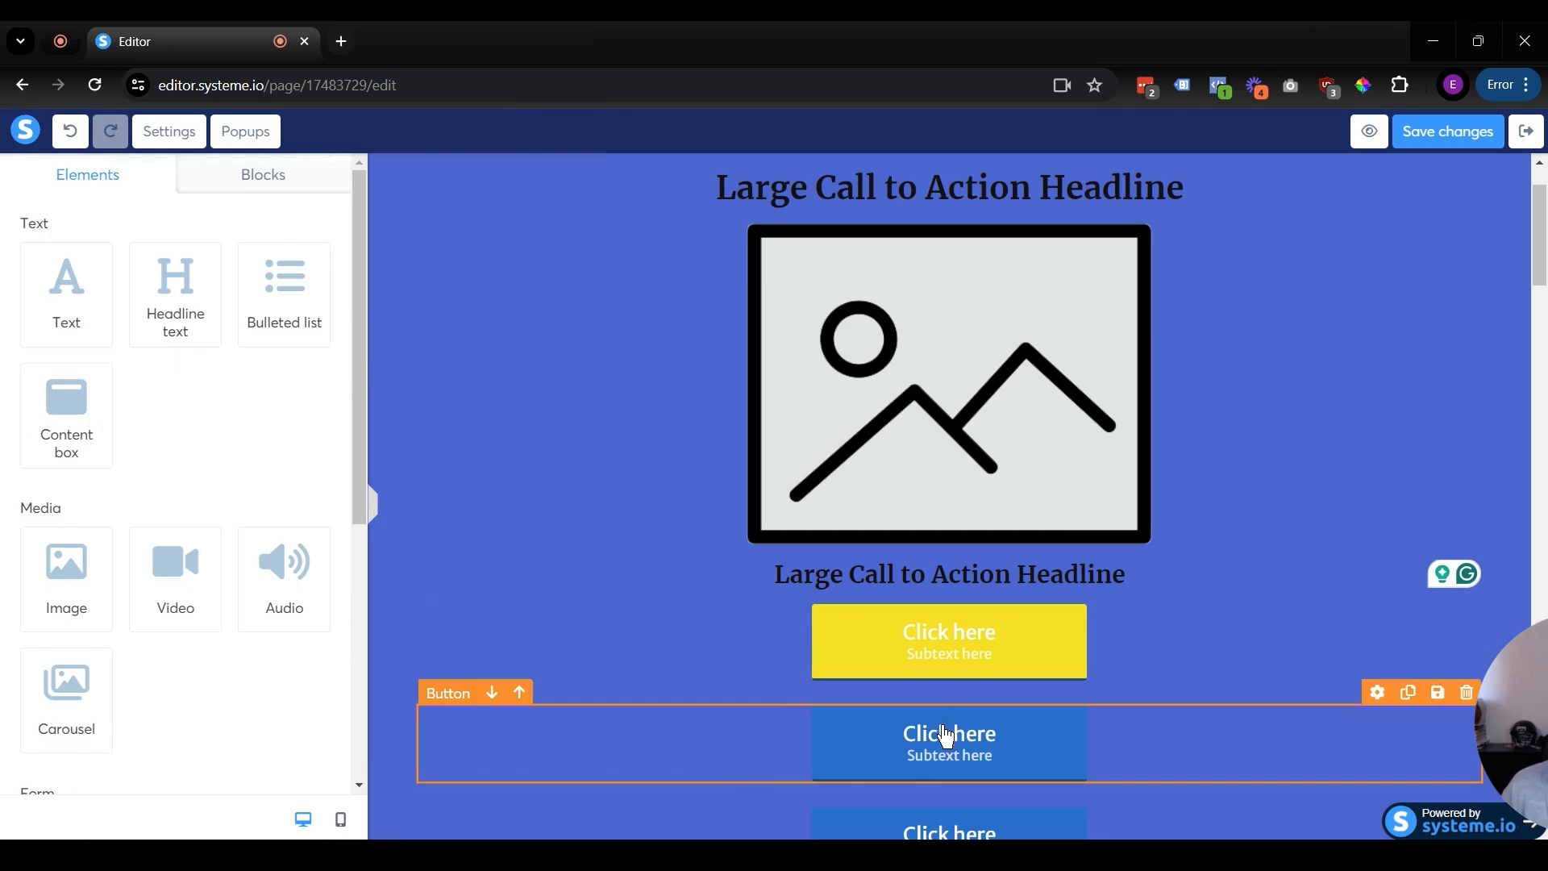
Step: Change the text color of the yellow button to black
click(954, 660)
scroll(121, 628, down, 6)
scroll(51, 586, down, 5)
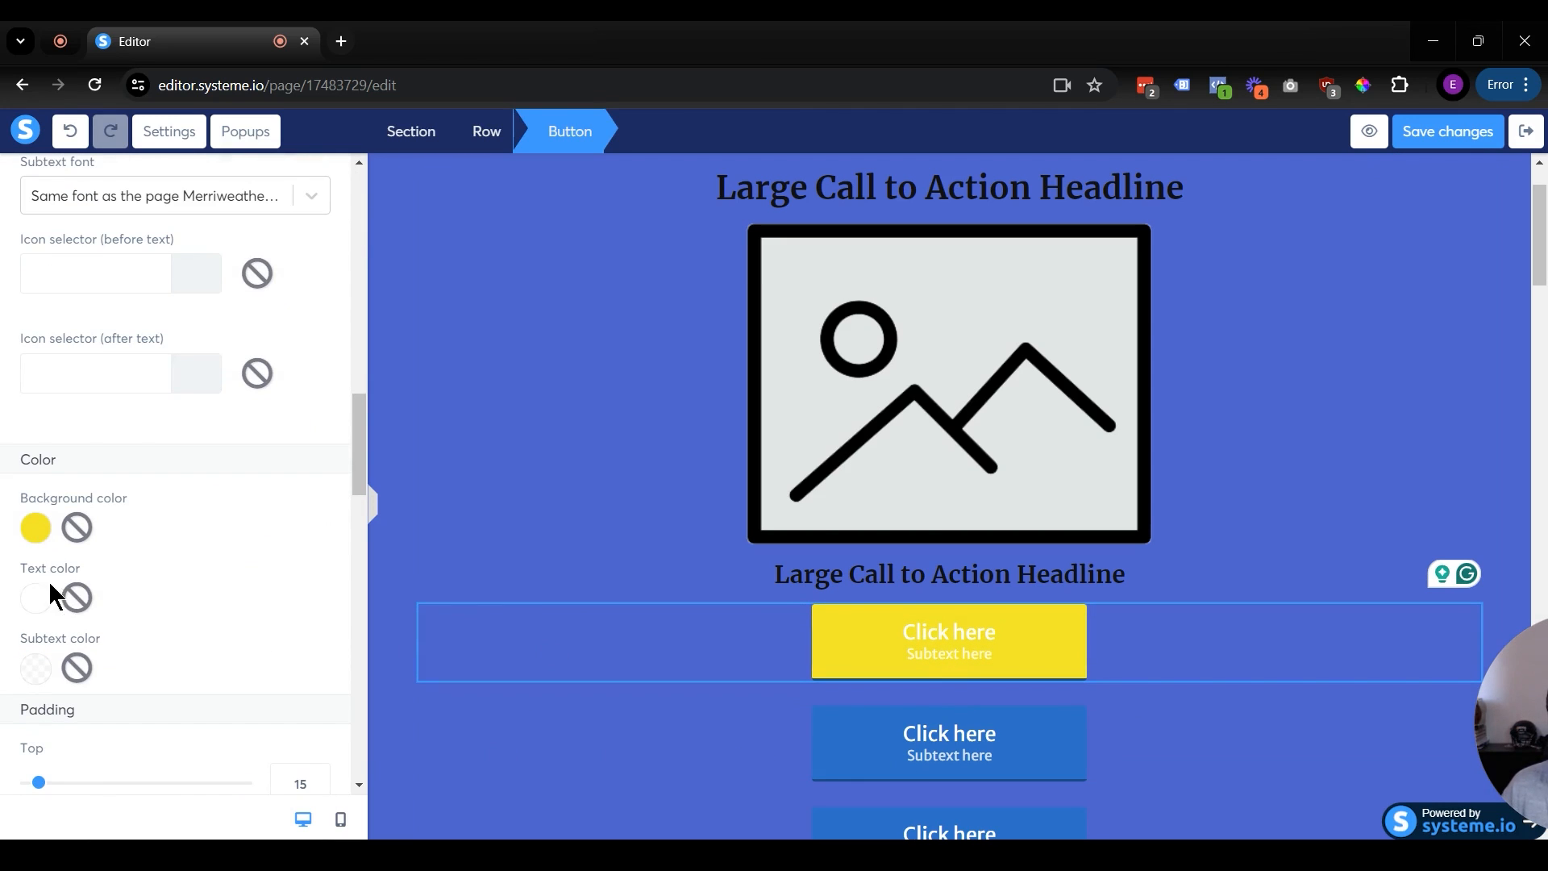
click(50, 598)
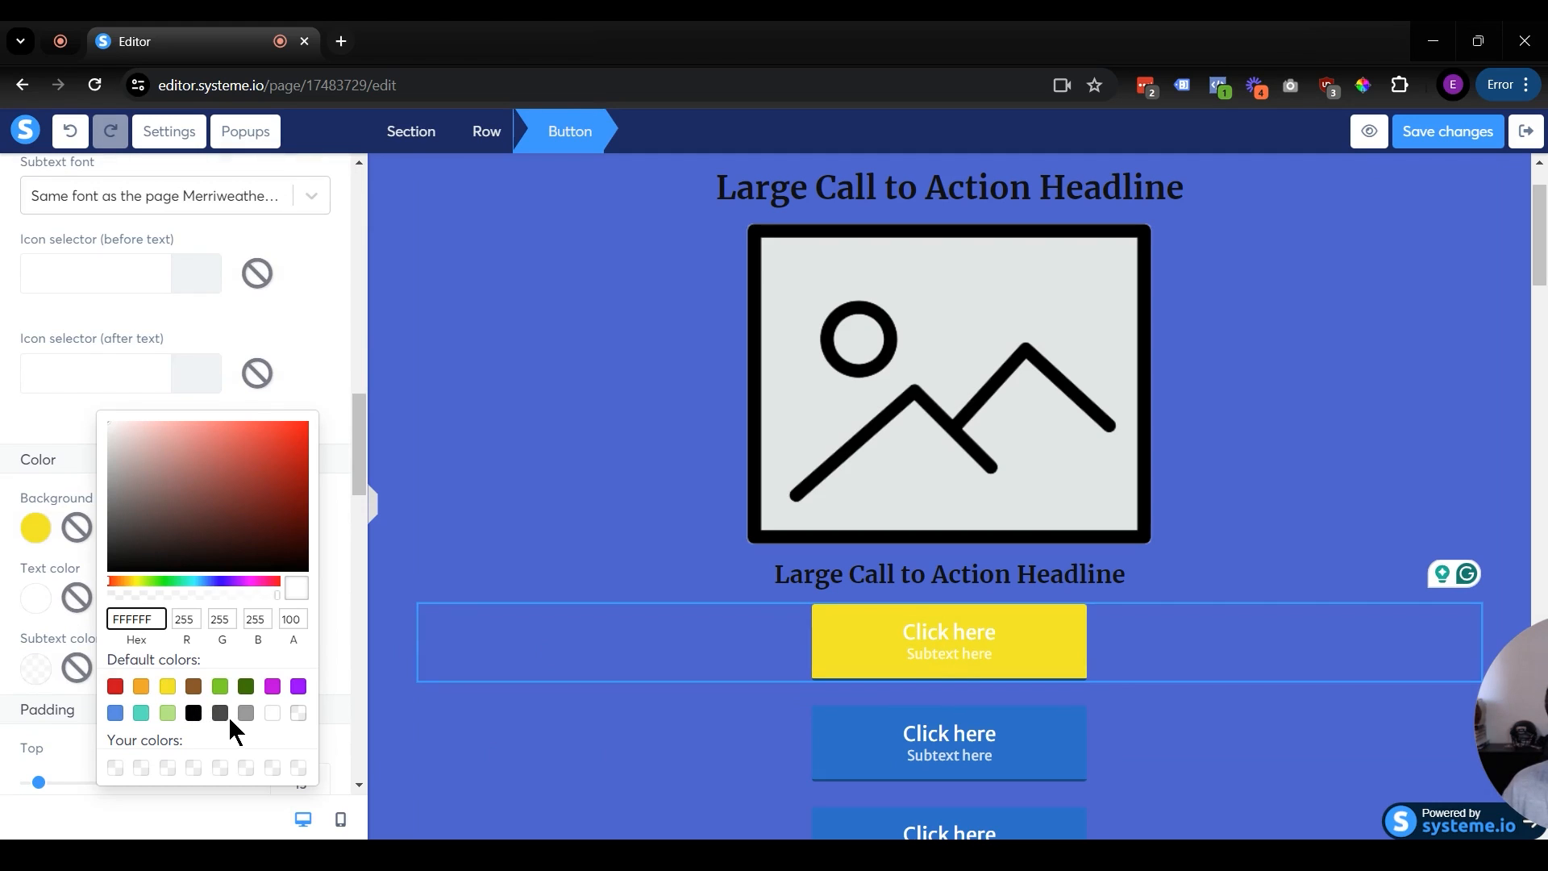
click(38, 600)
click(39, 599)
click(645, 714)
Step: Look over the remaining template text, save the page changes and exit the editor to the funnel
scroll(1272, 414, up, 1)
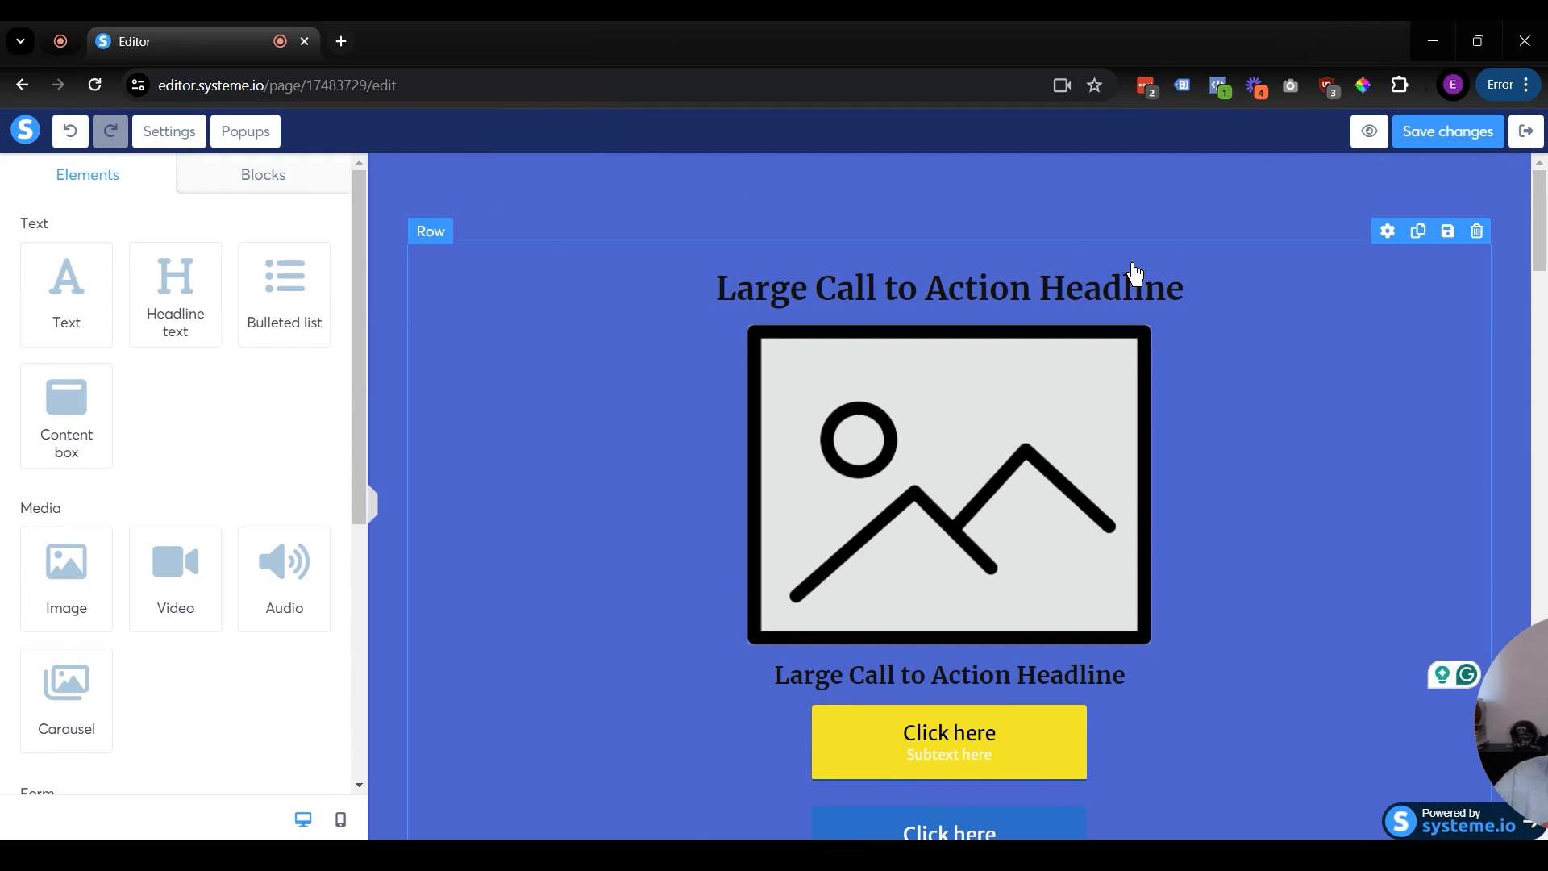
scroll(964, 404, down, 8)
scroll(977, 449, up, 3)
scroll(643, 414, down, 10)
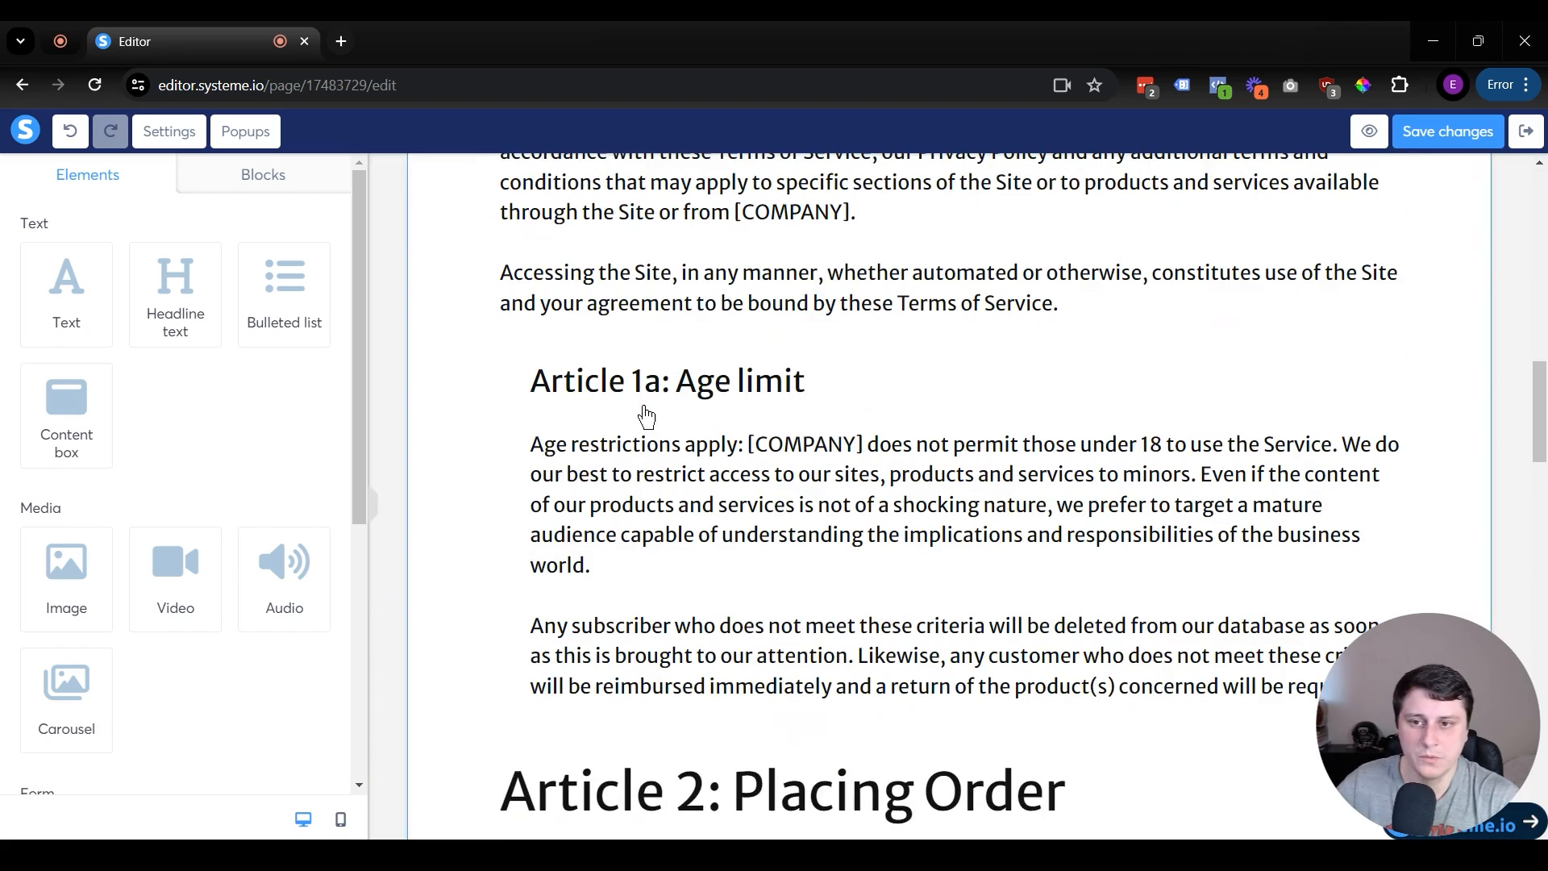
scroll(1169, 739, up, 15)
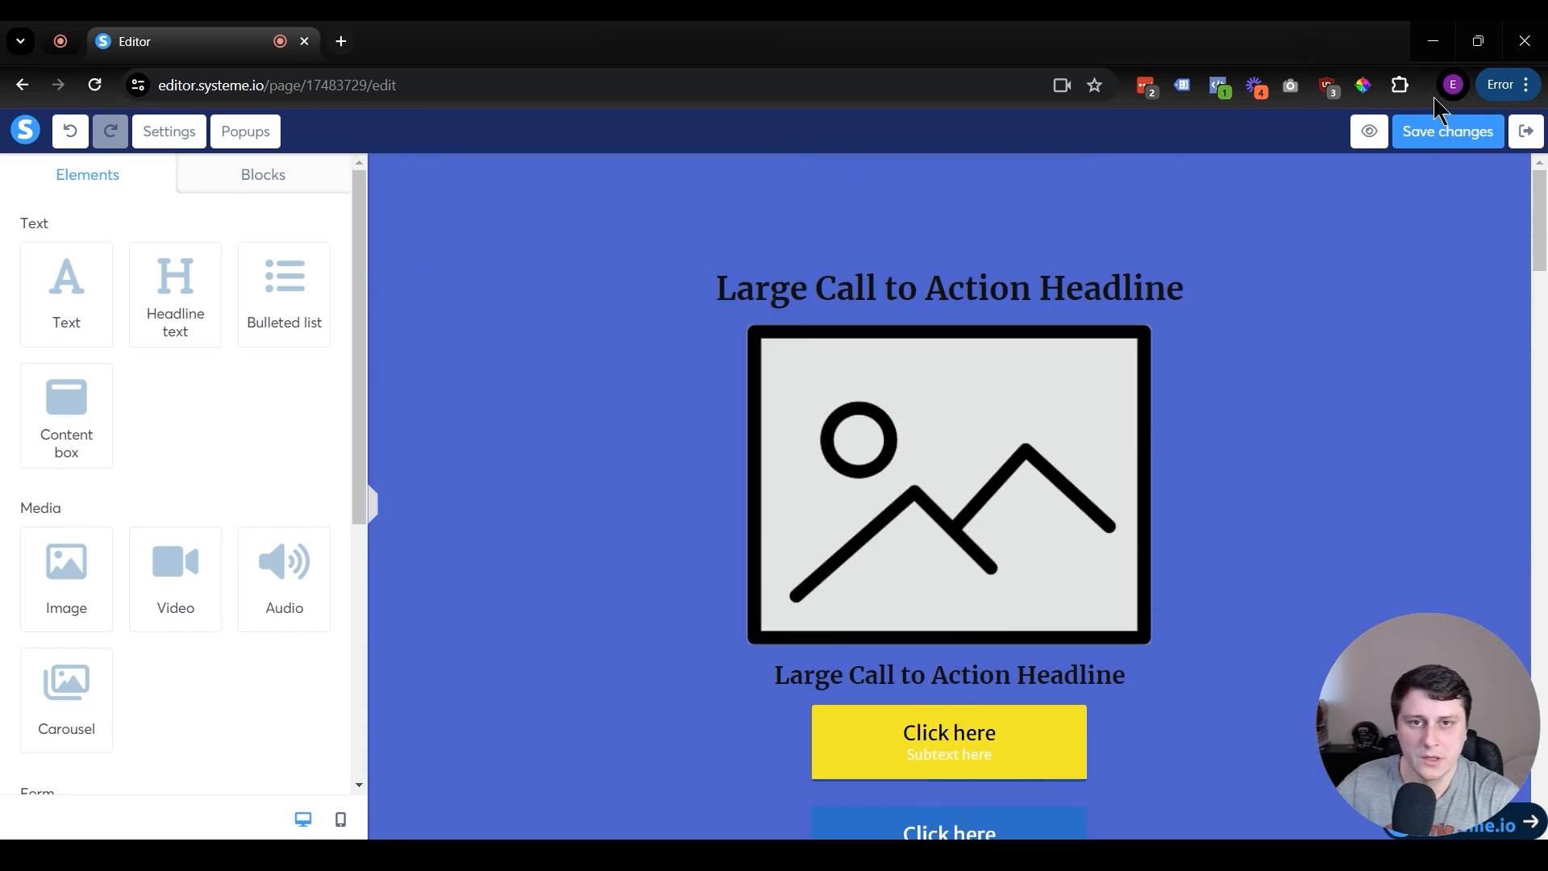
click(1482, 134)
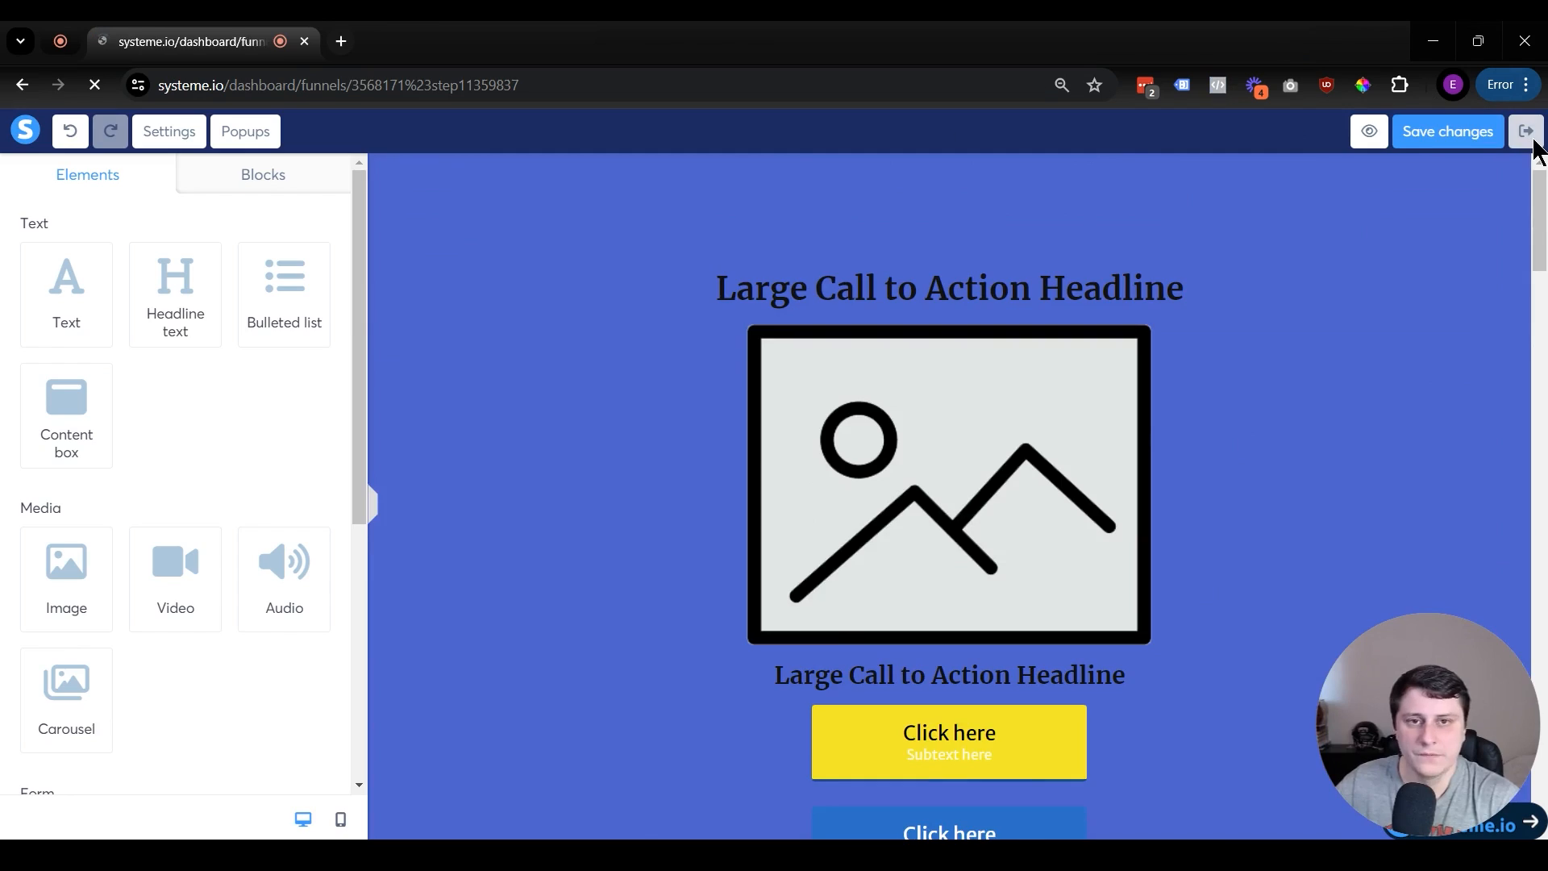
click(1529, 136)
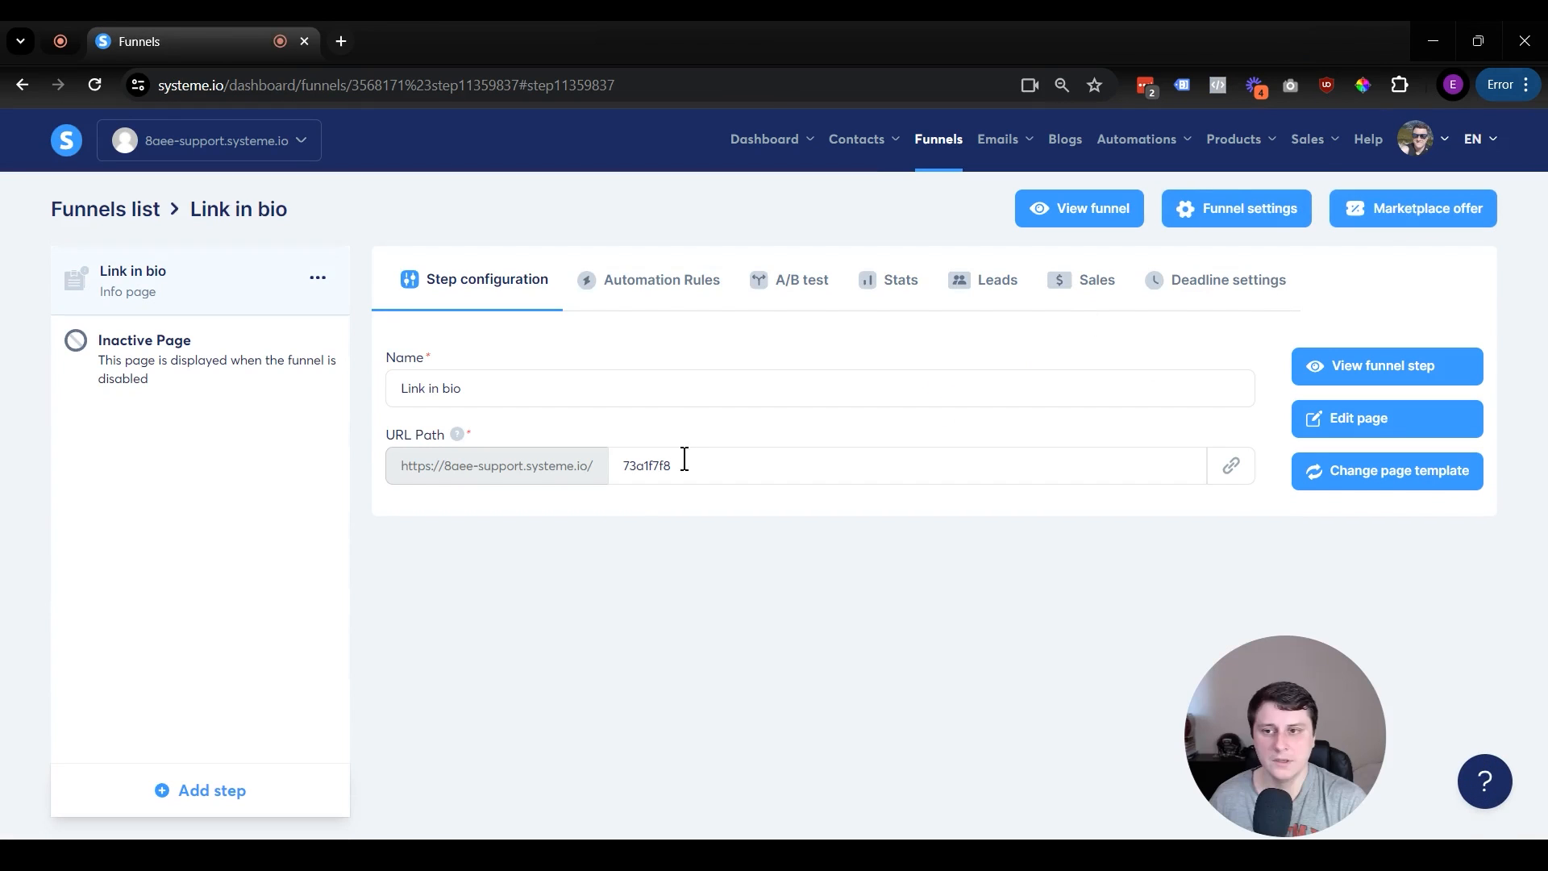
Step: Change the URL path of the Link in bio step to "link-in-bio" and save it
drag(704, 451, 585, 455)
click(670, 559)
drag(449, 467, 670, 468)
click(651, 625)
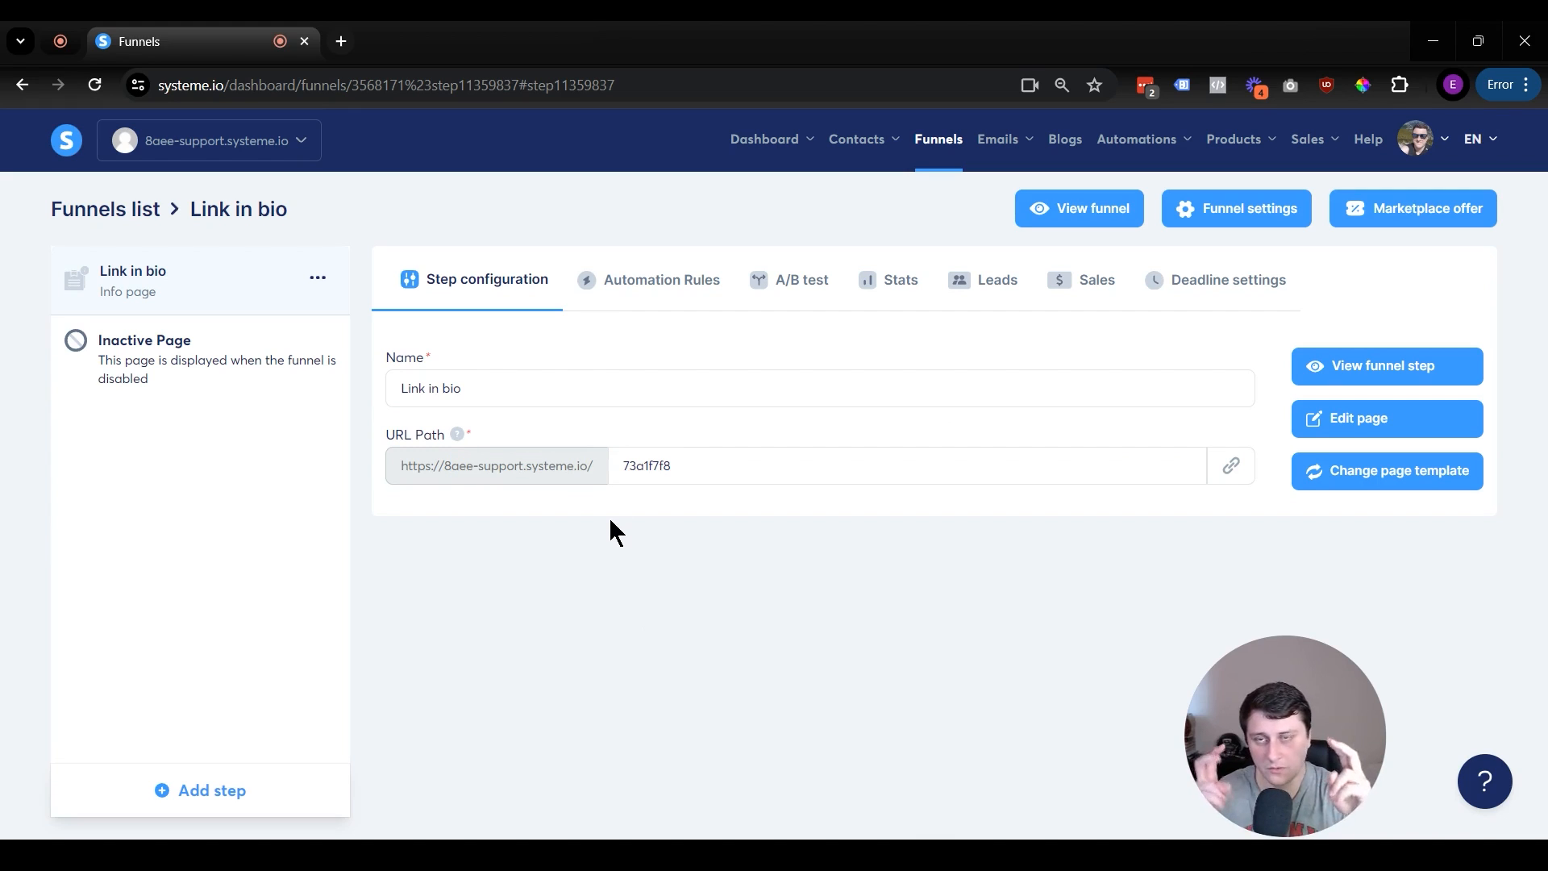
drag(715, 463, 616, 466)
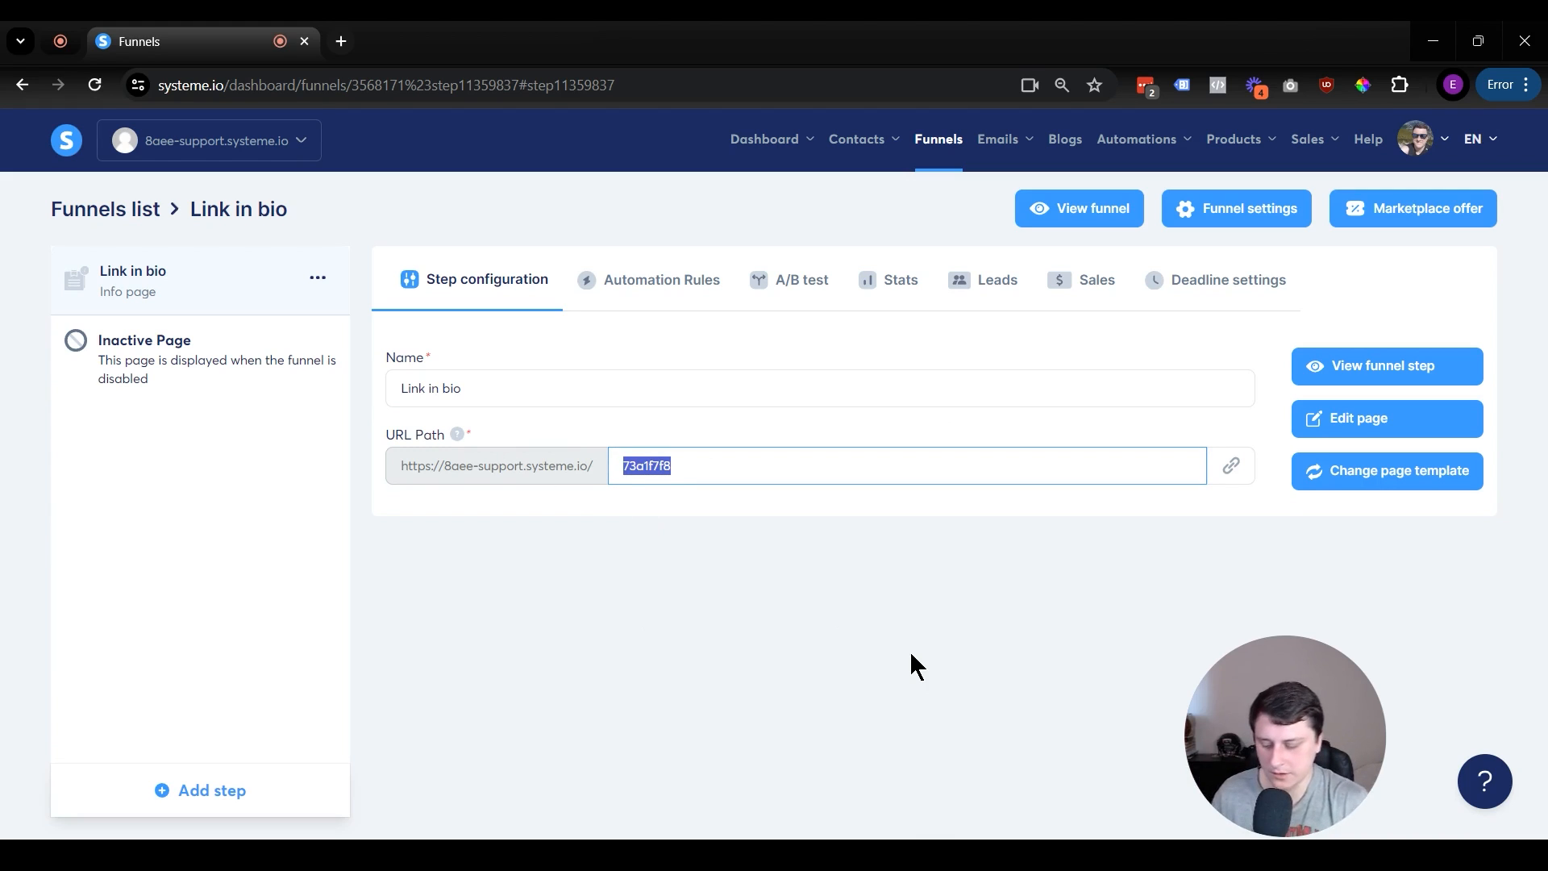
text(link-in-bio)
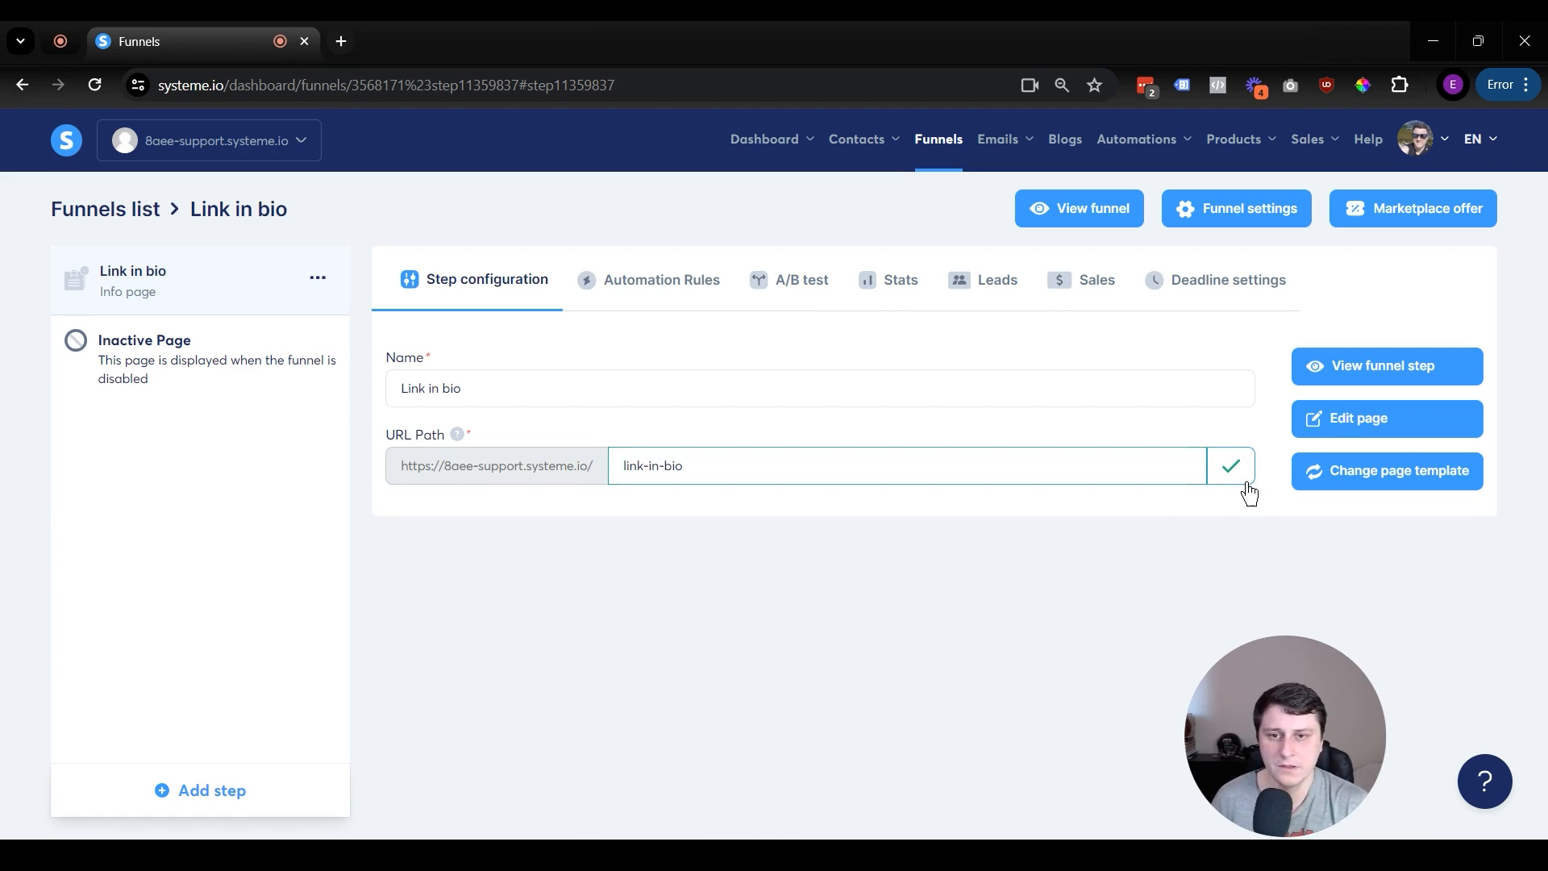
click(1230, 467)
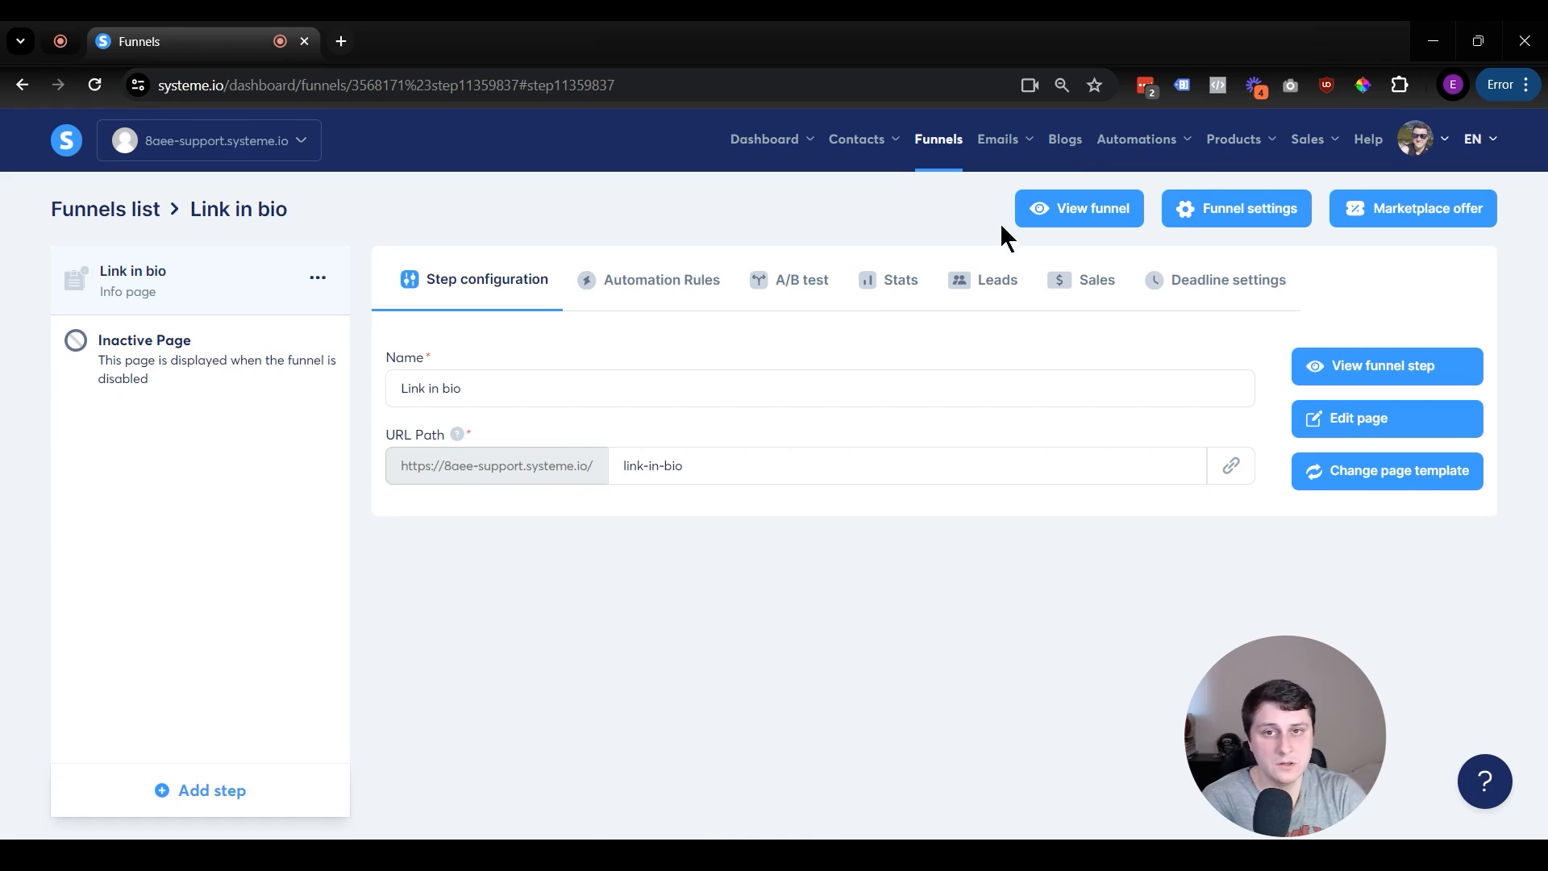
mouse_move(1229, 143)
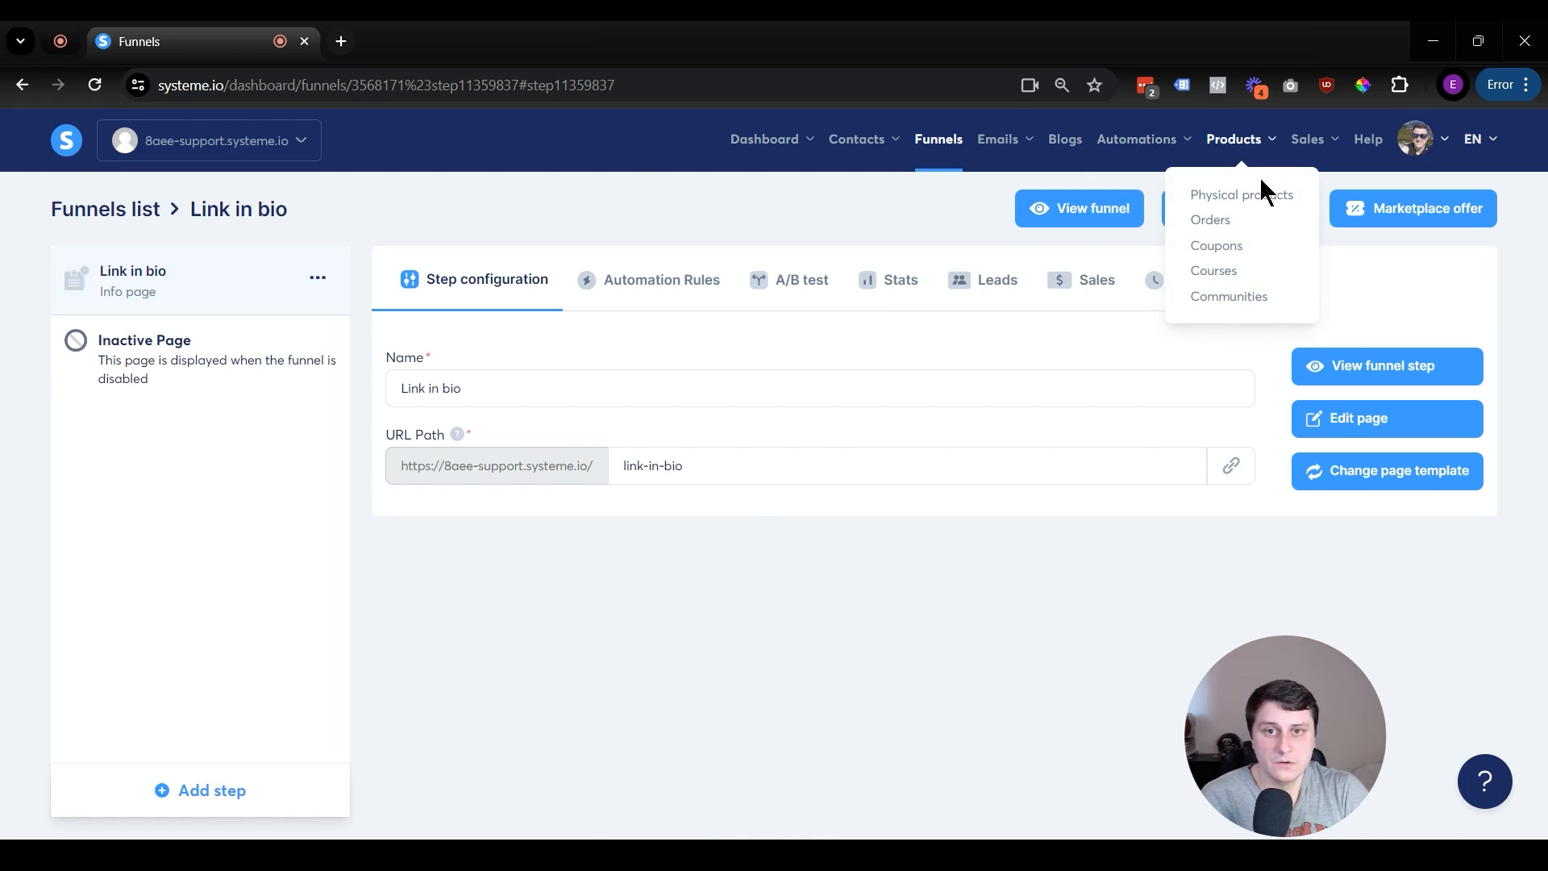
mouse_move(1298, 148)
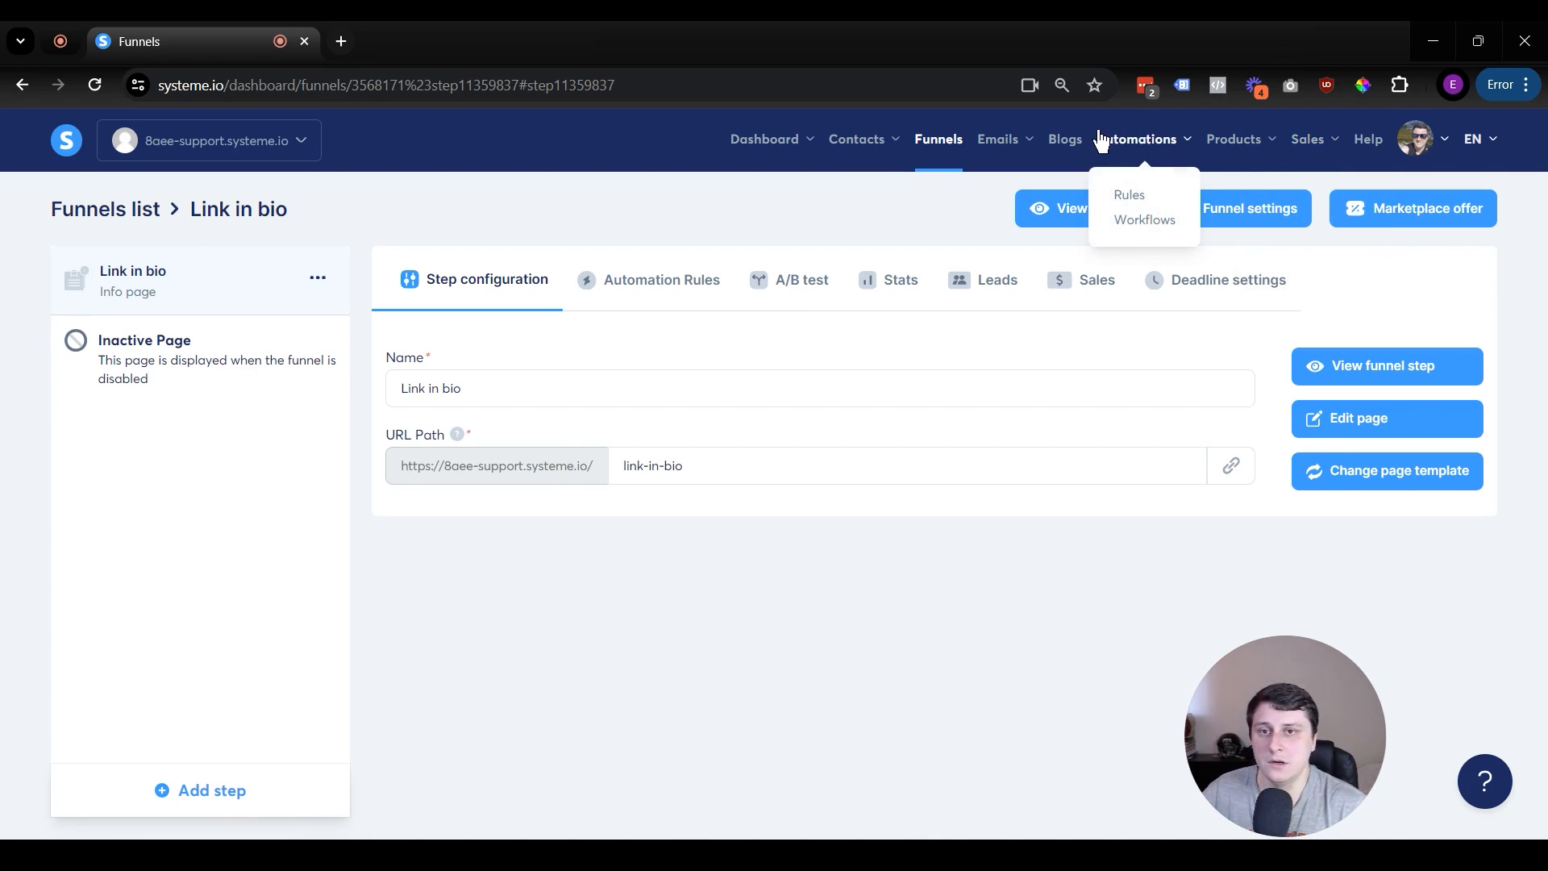
mouse_move(1024, 156)
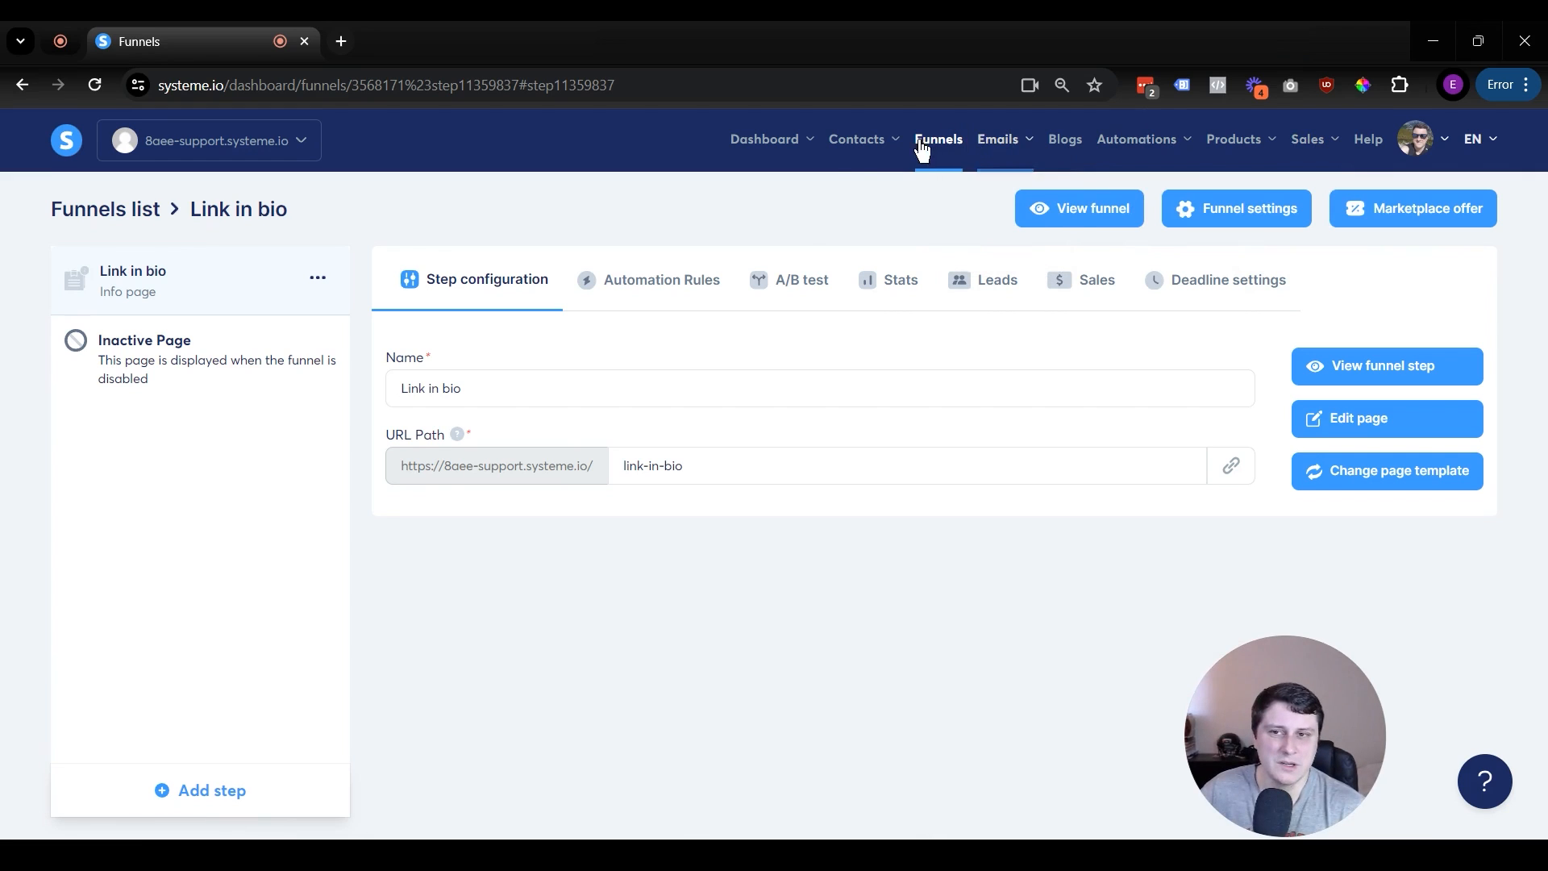
mouse_move(770, 157)
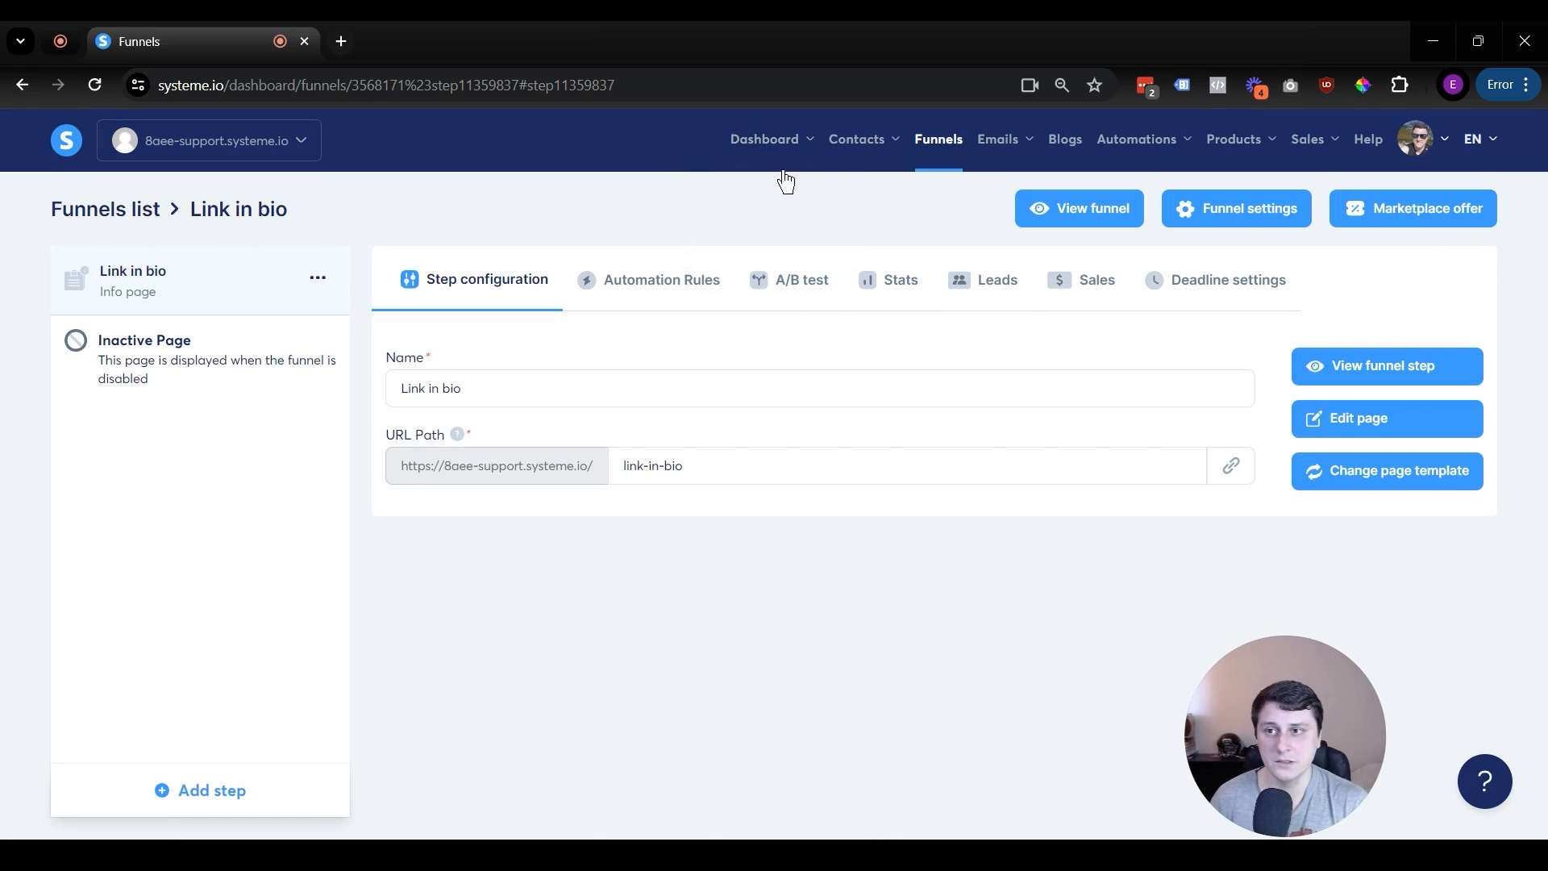
Step: Go back to the dashboard, open the funnels list and open the Sales funnel
click(67, 144)
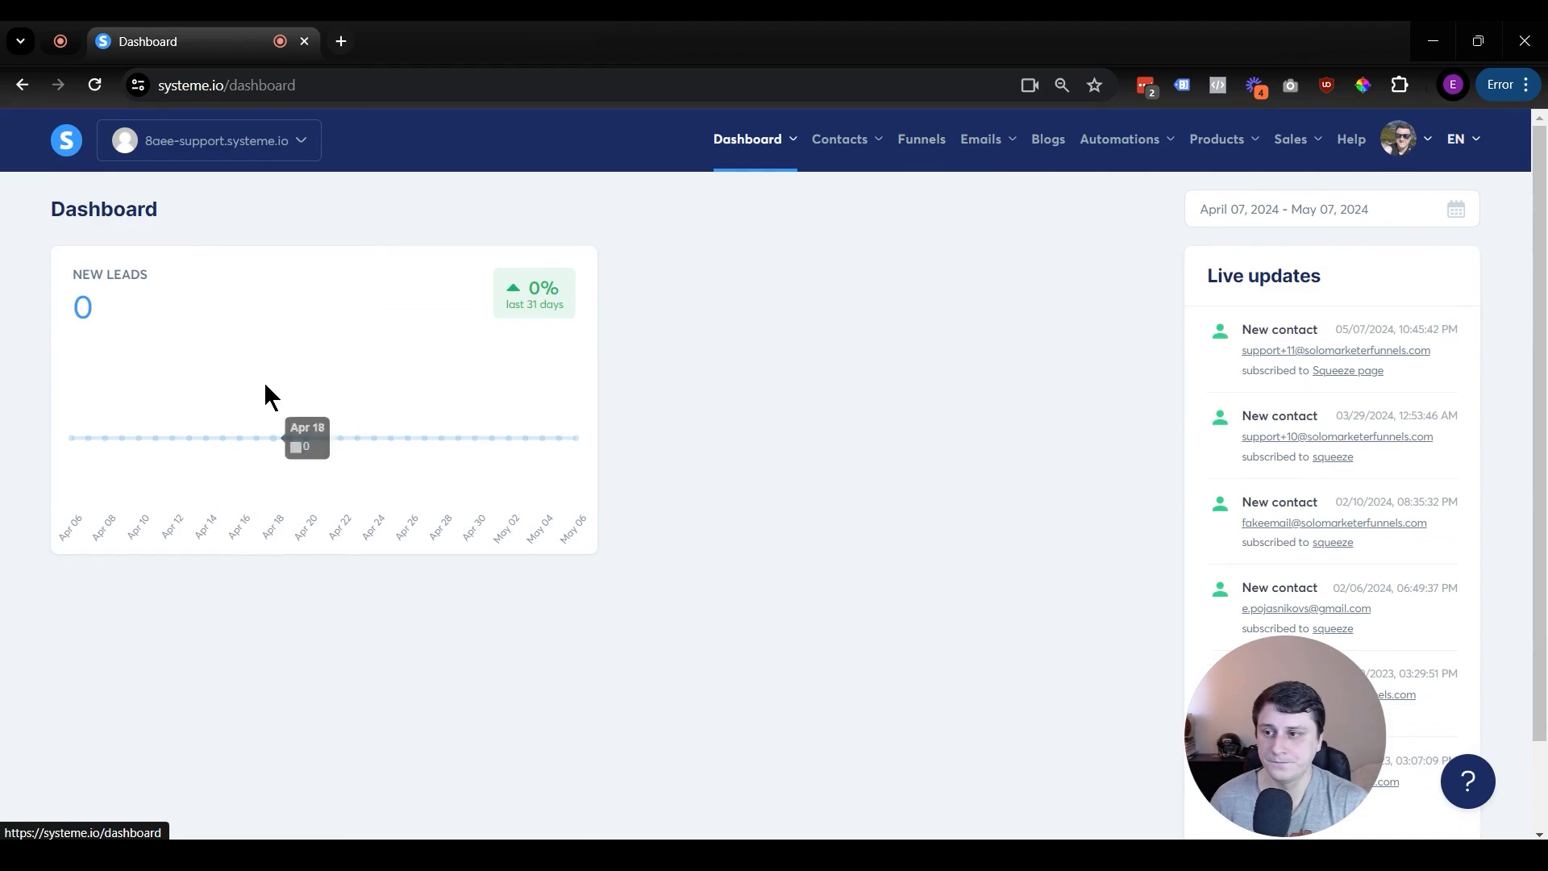
click(926, 150)
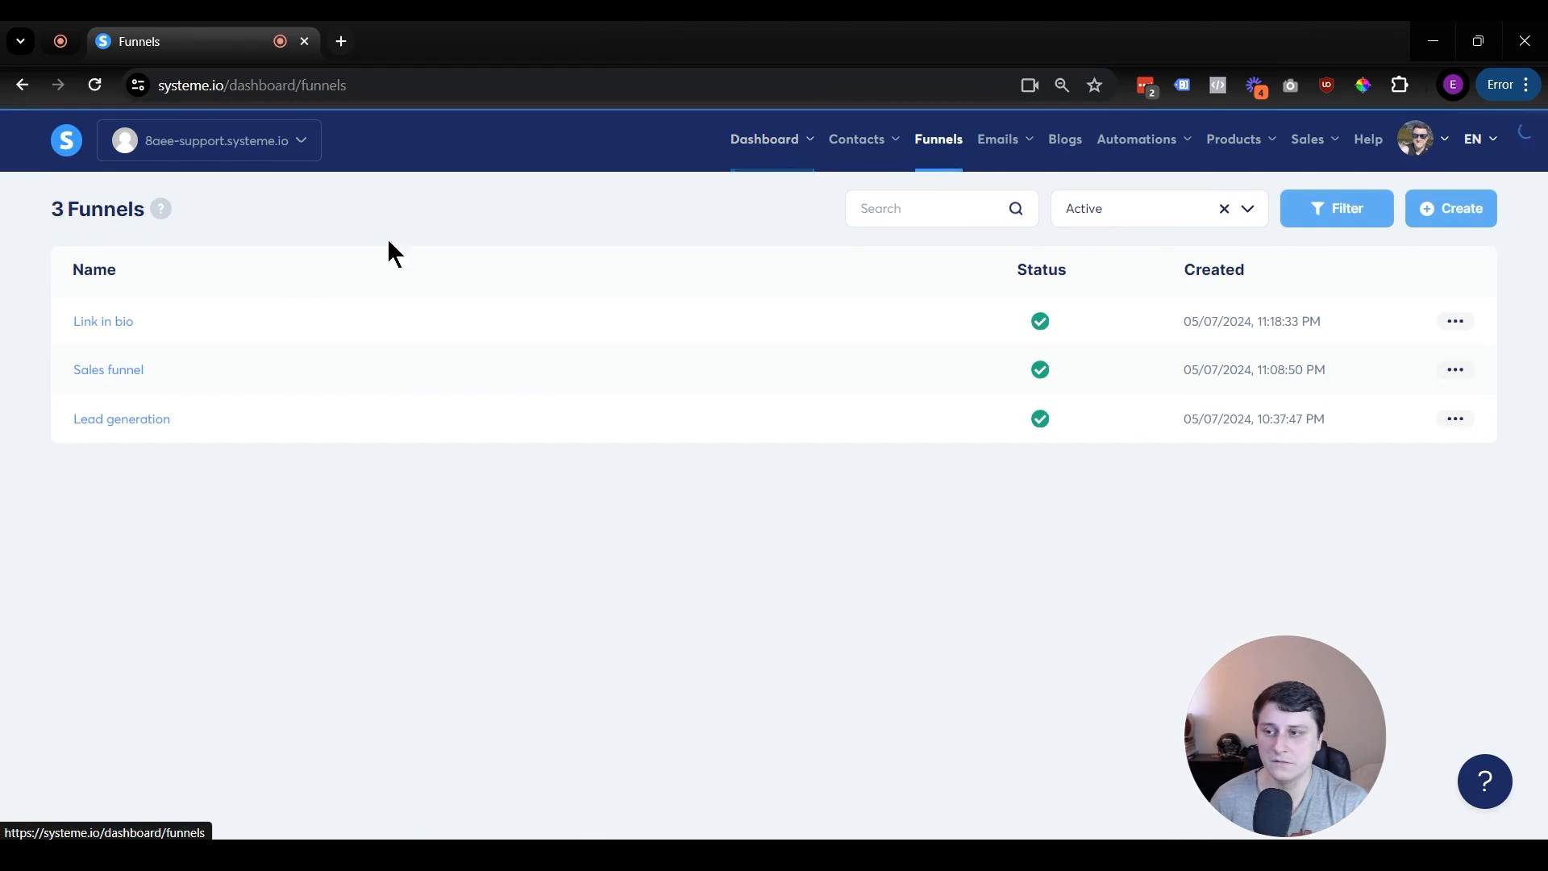
click(133, 370)
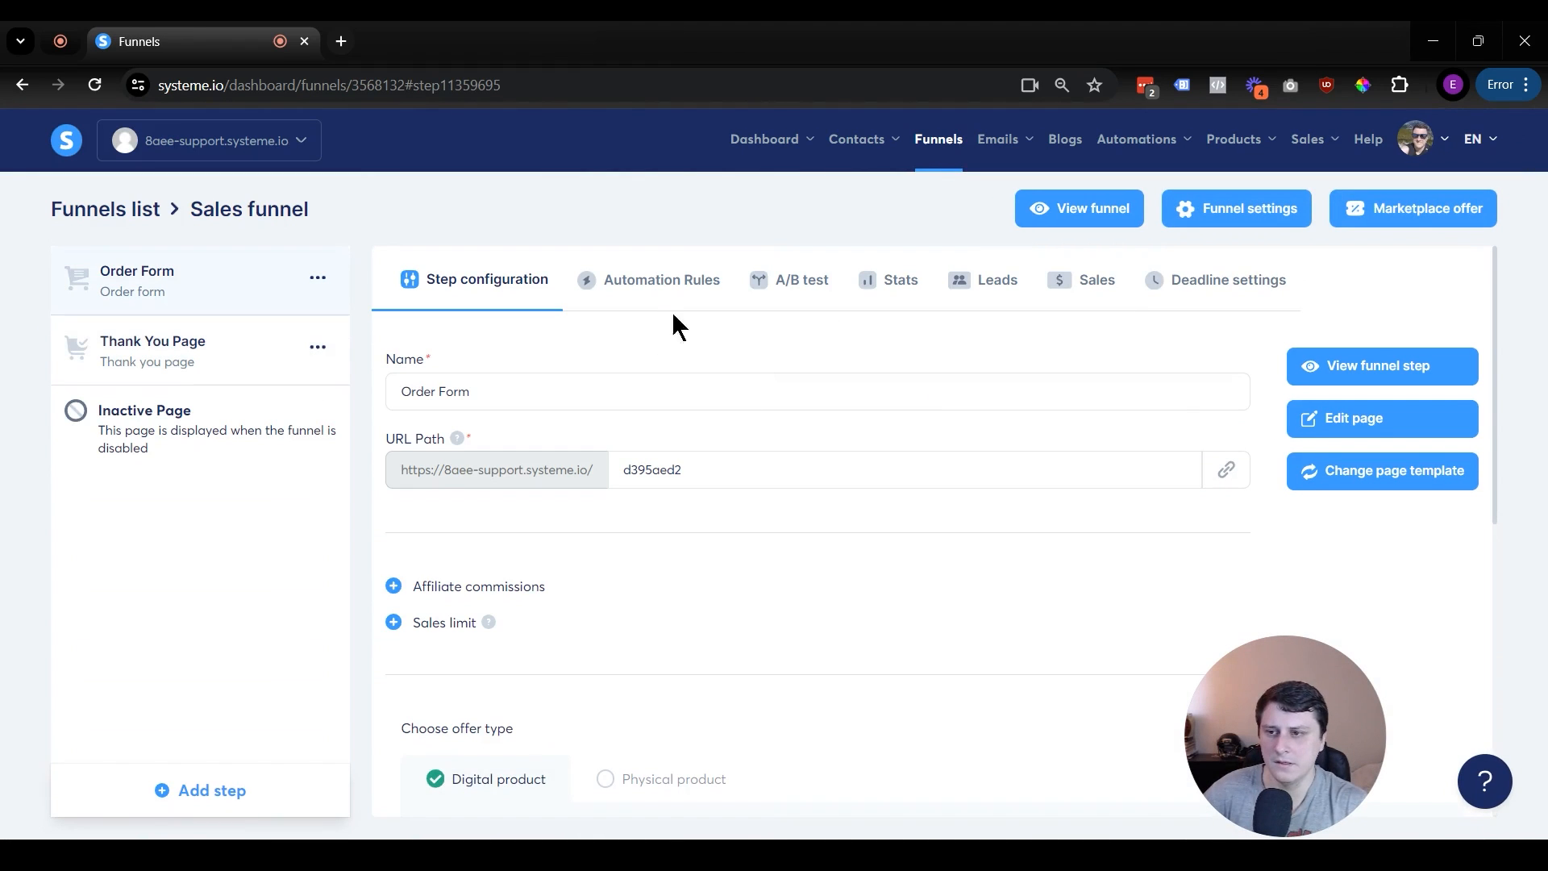
Step: Examine the fields of the Sales funnel's marketplace offer form and close it without creating an offer
click(1428, 208)
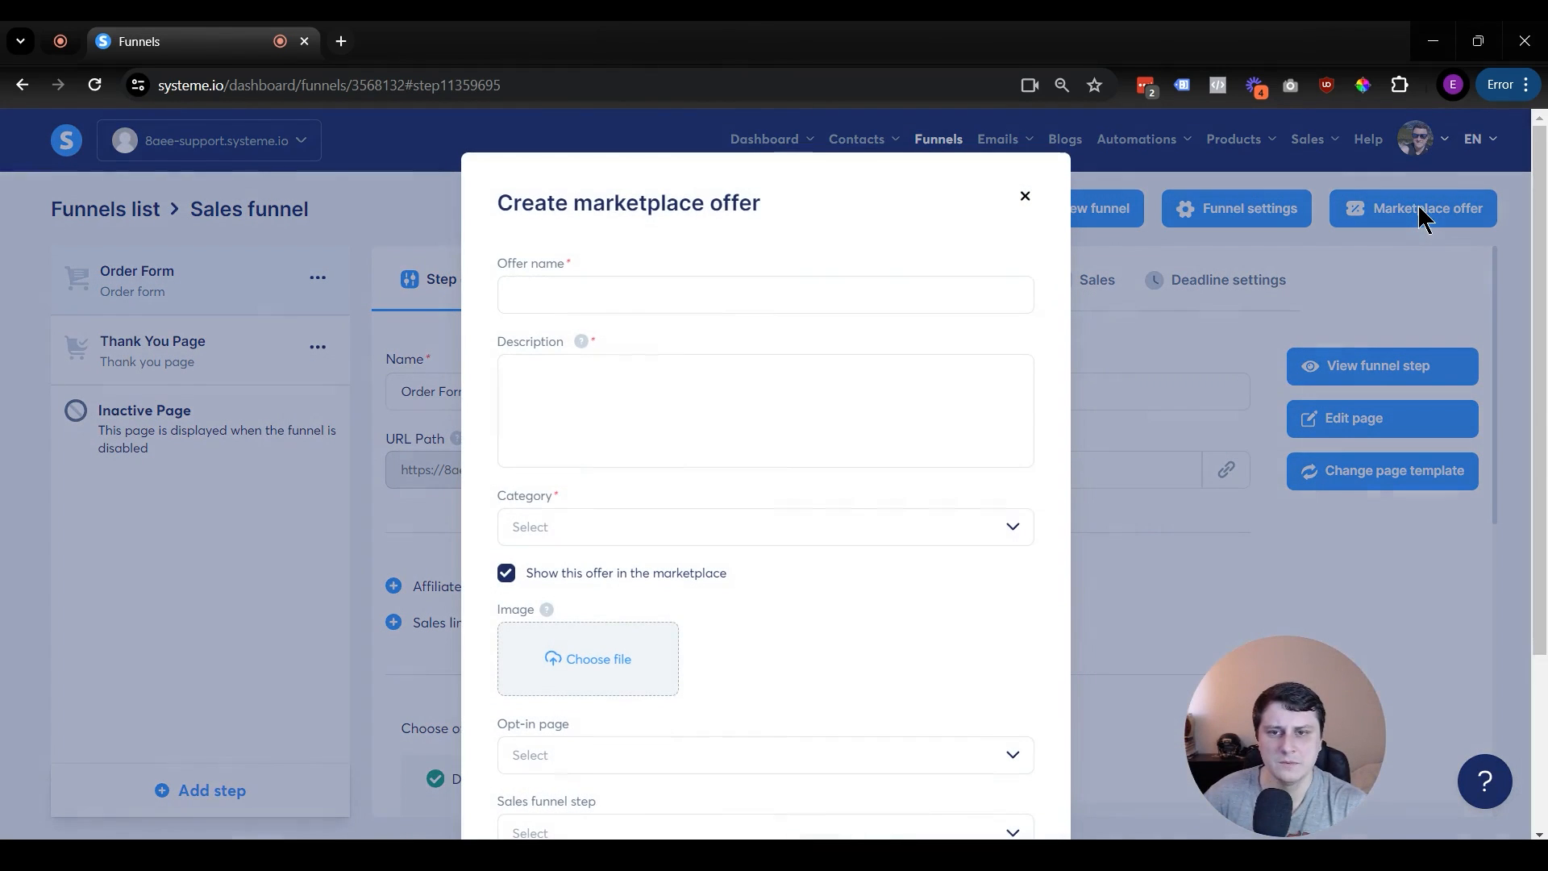
scroll(836, 301, down, 4)
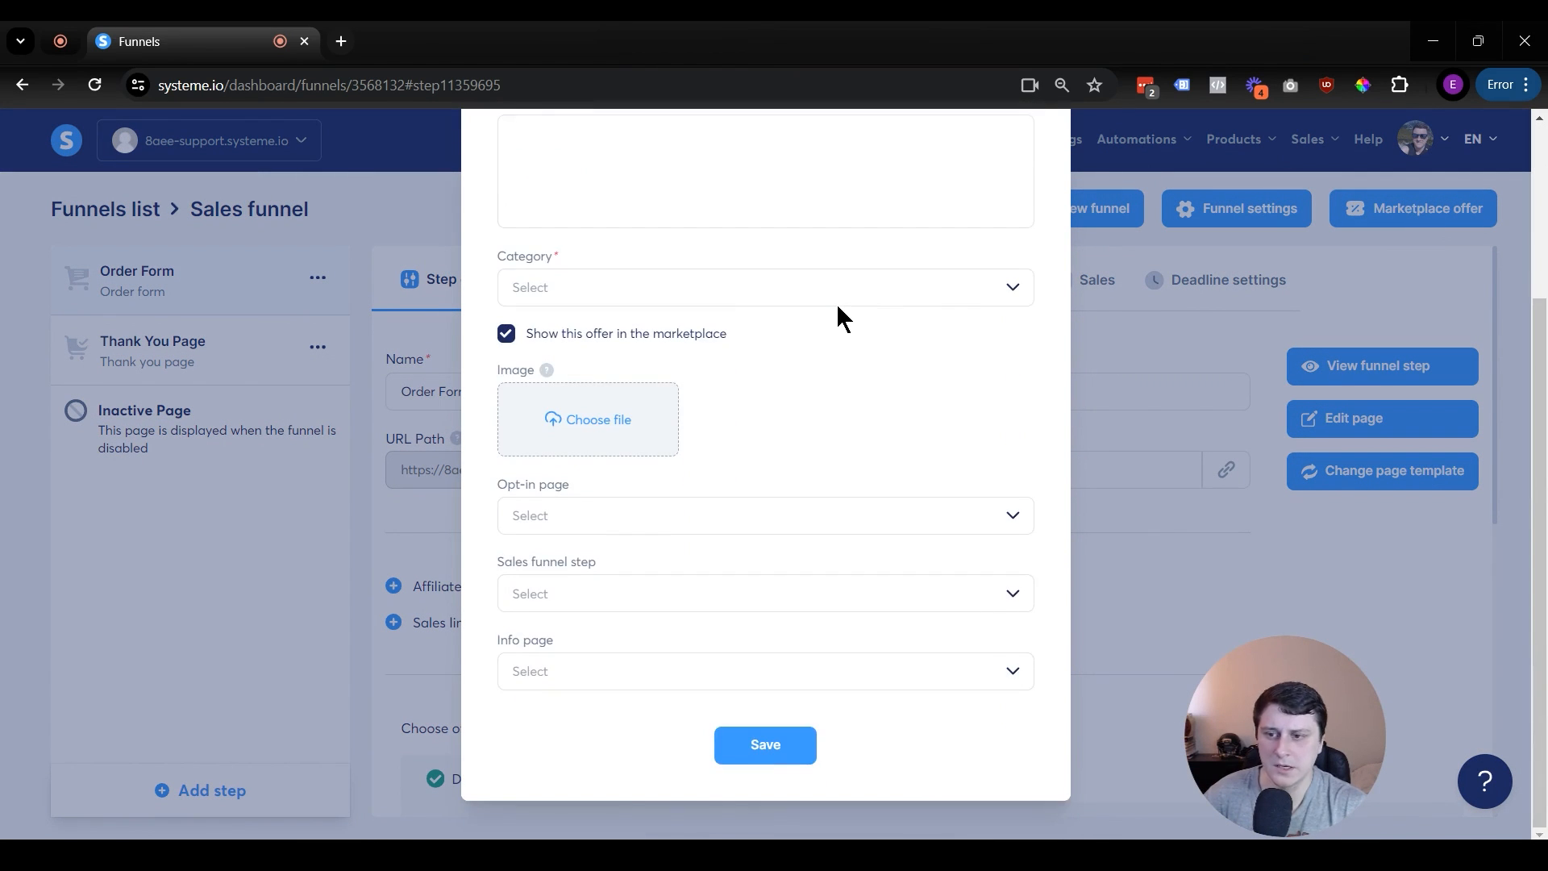
scroll(836, 303, up, 4)
click(1026, 198)
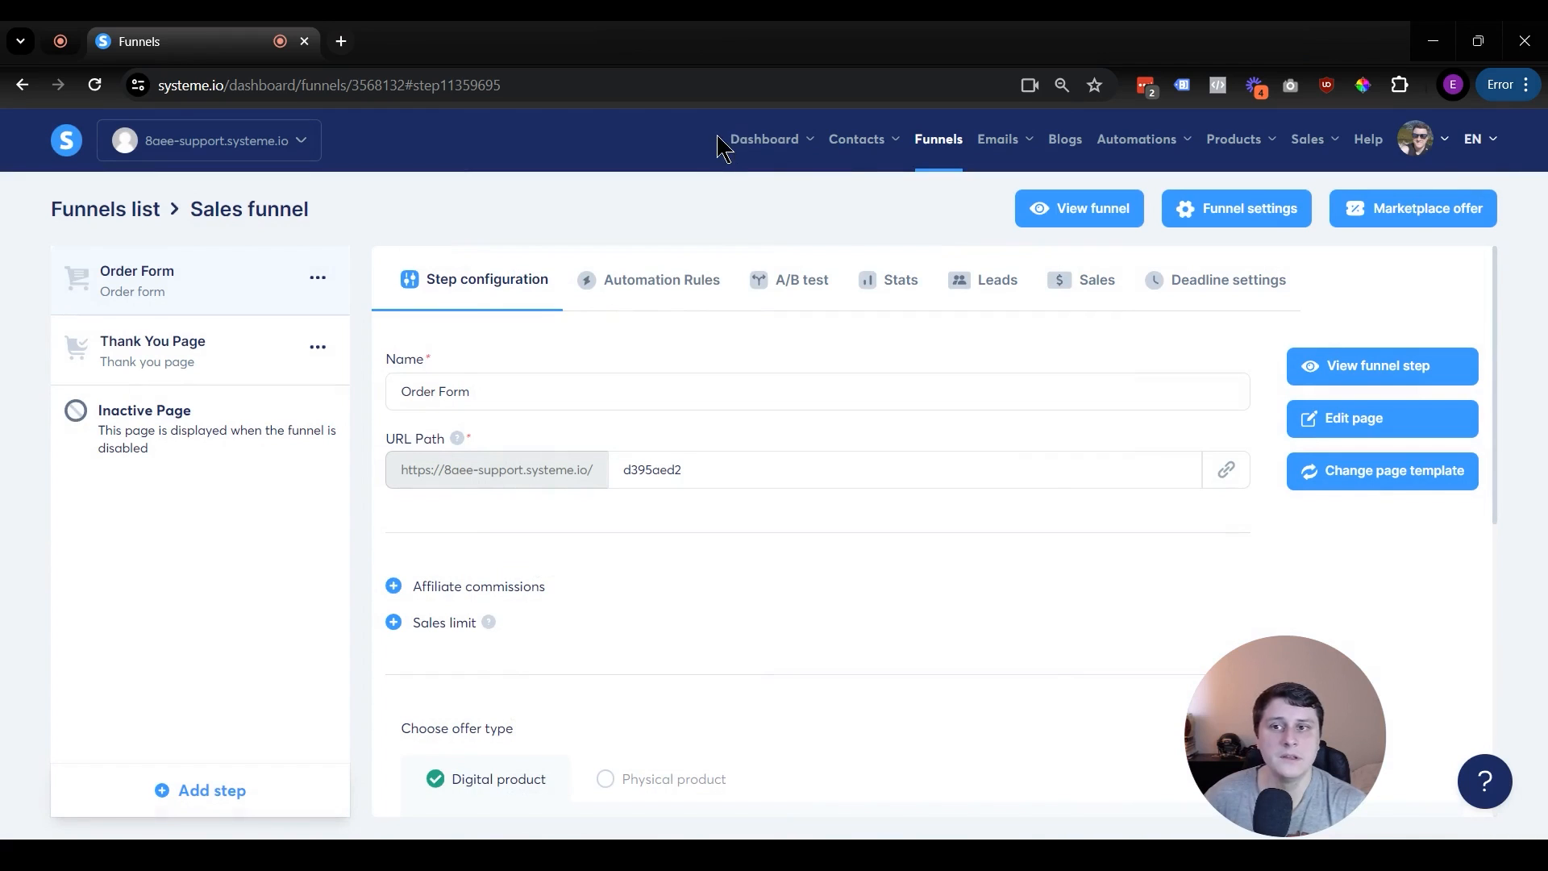
Step: Open the Marketplace to view the list of available offers
click(779, 245)
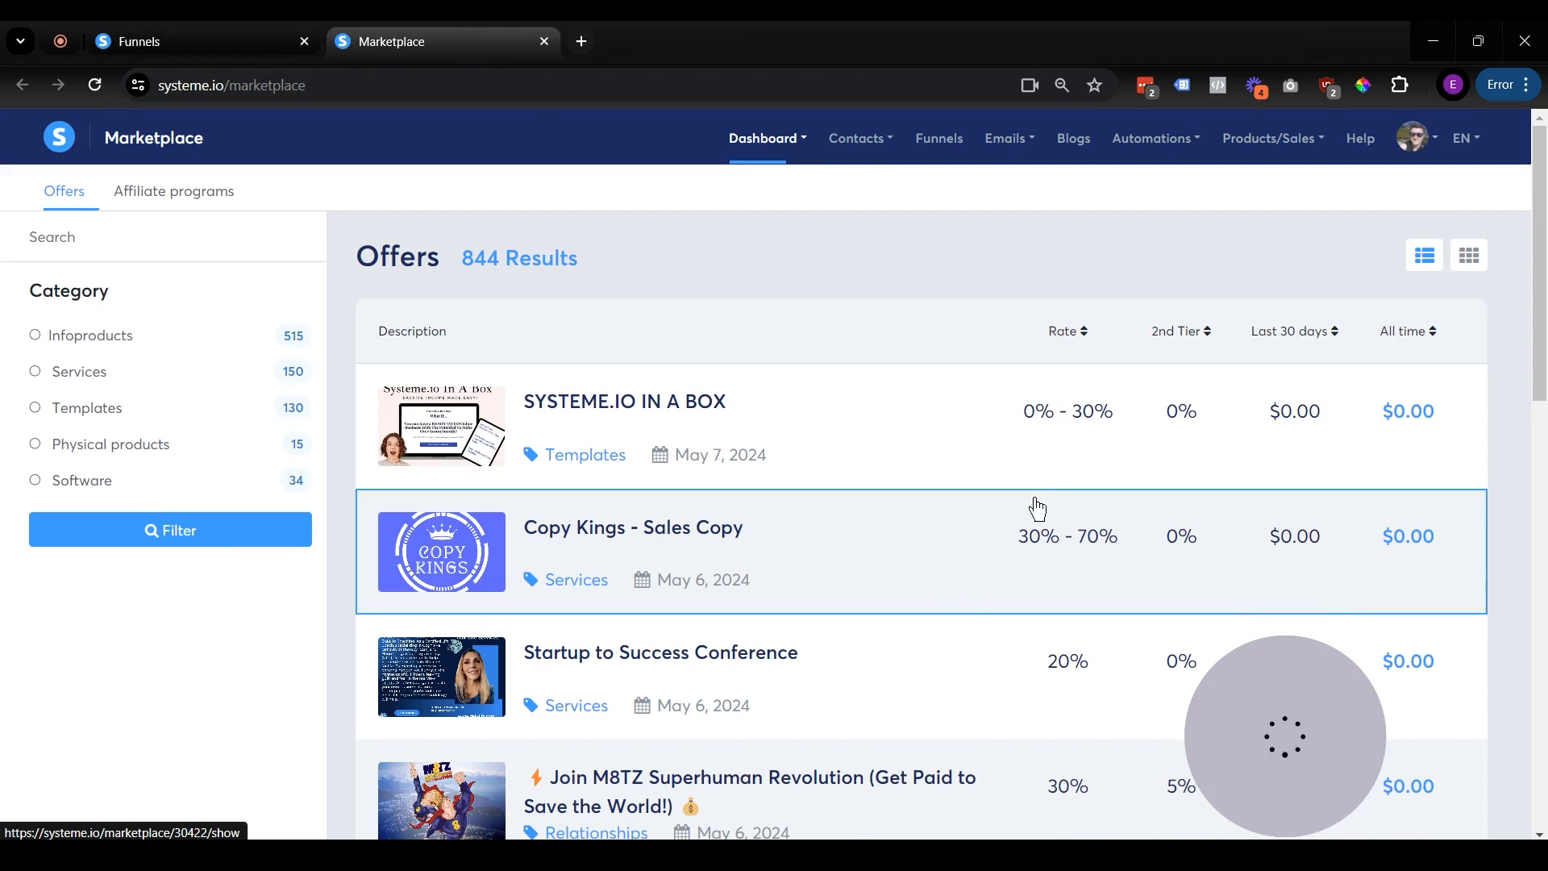
Step: Look through the first page of offers in the Marketplace
scroll(1038, 474, down, 6)
scroll(1040, 474, down, 7)
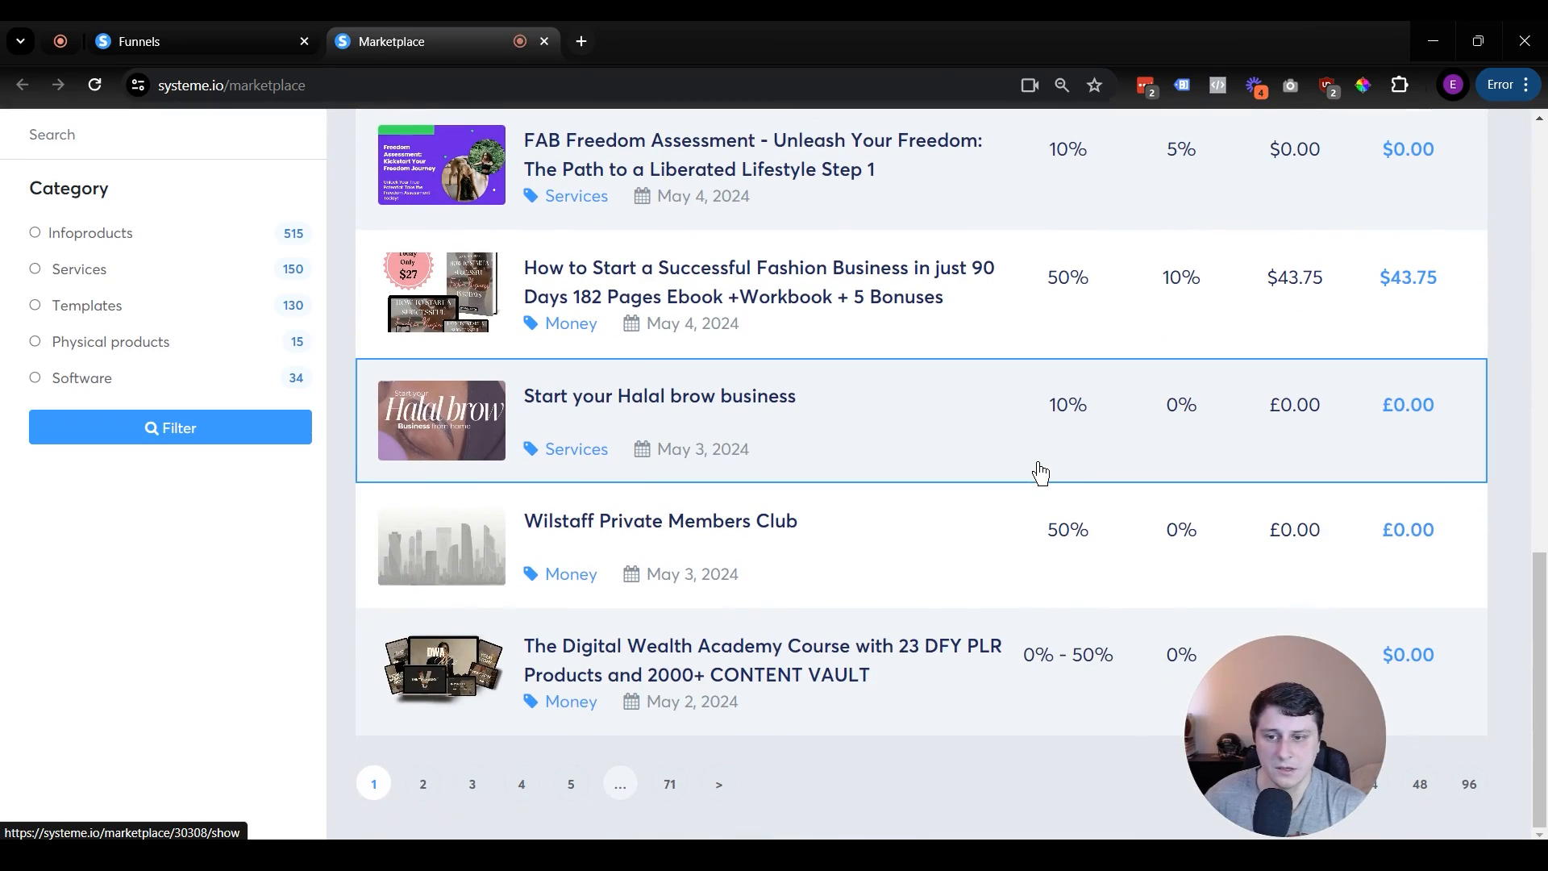
scroll(1040, 474, up, 14)
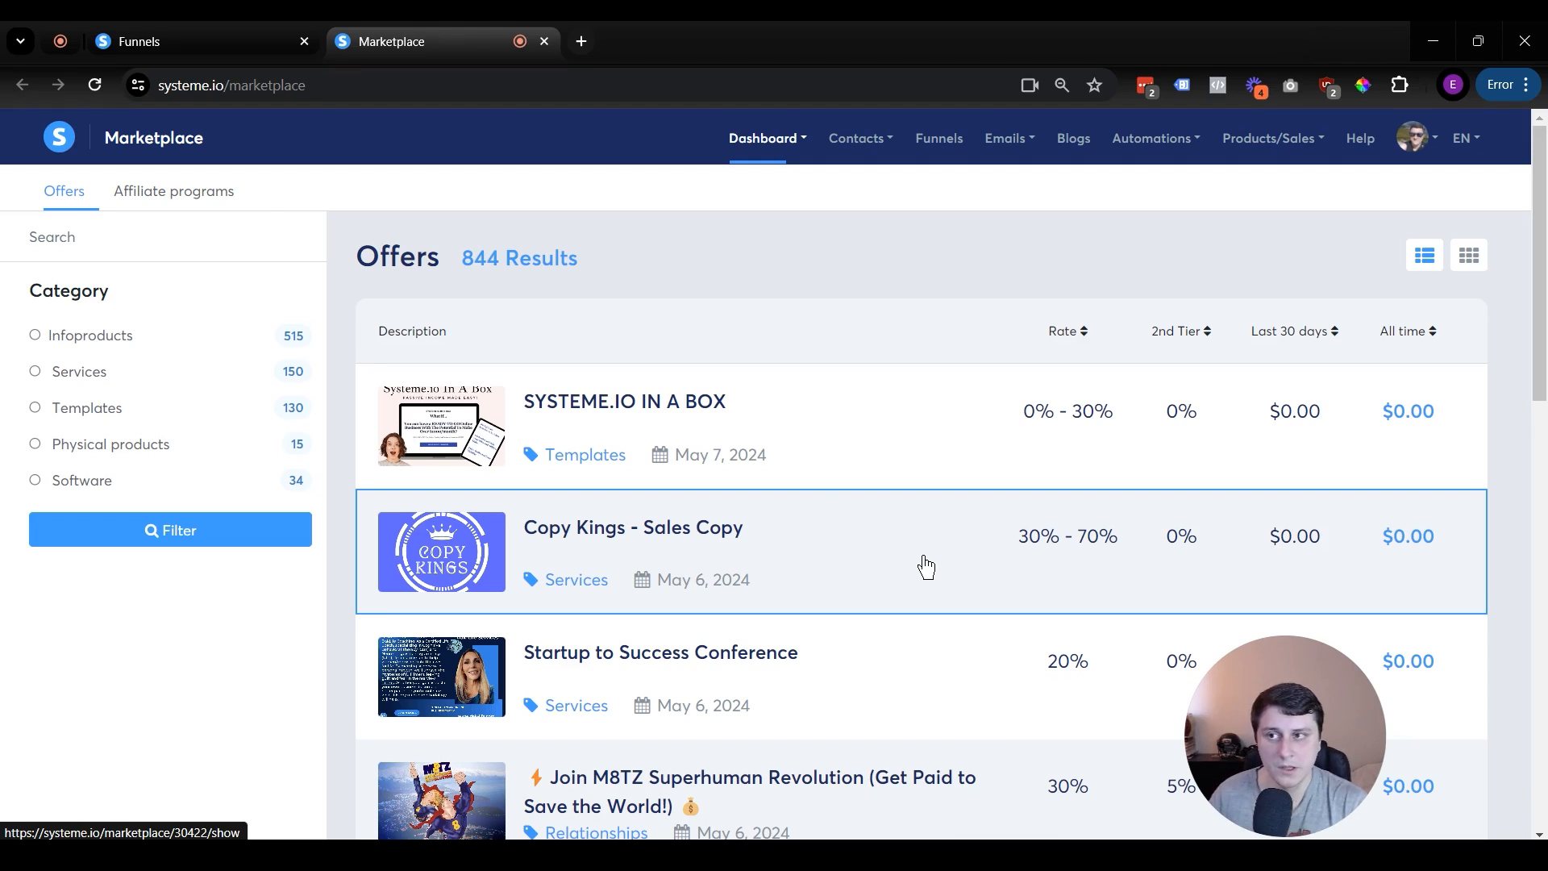
Step: Return to the Sales funnel and view the Workflows and Automation Rules lists, ending on the rules
click(183, 41)
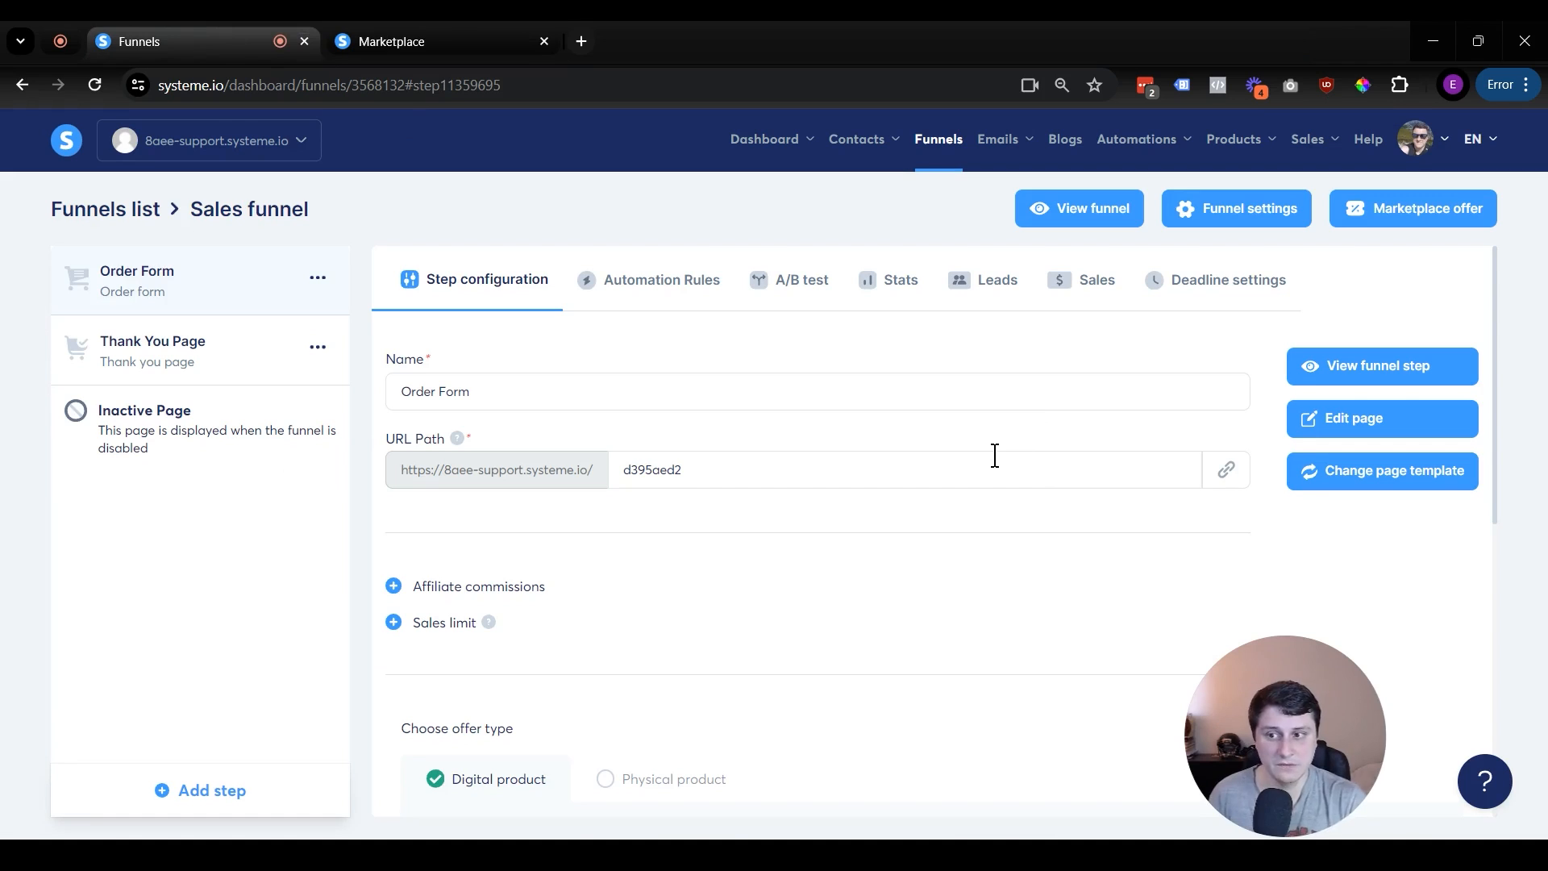
mouse_move(1145, 159)
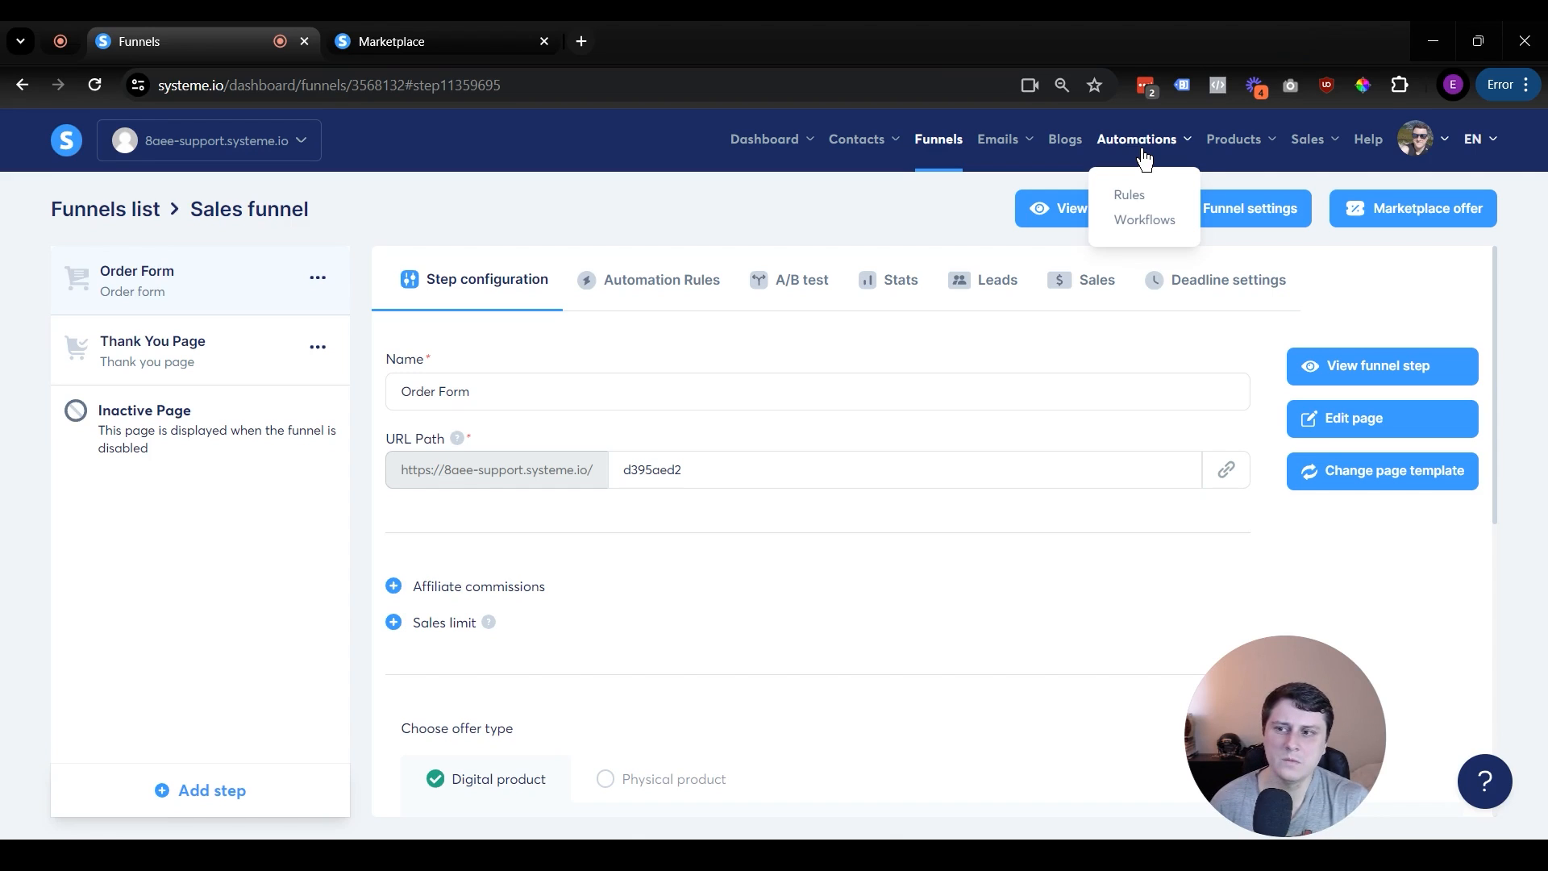
click(1129, 196)
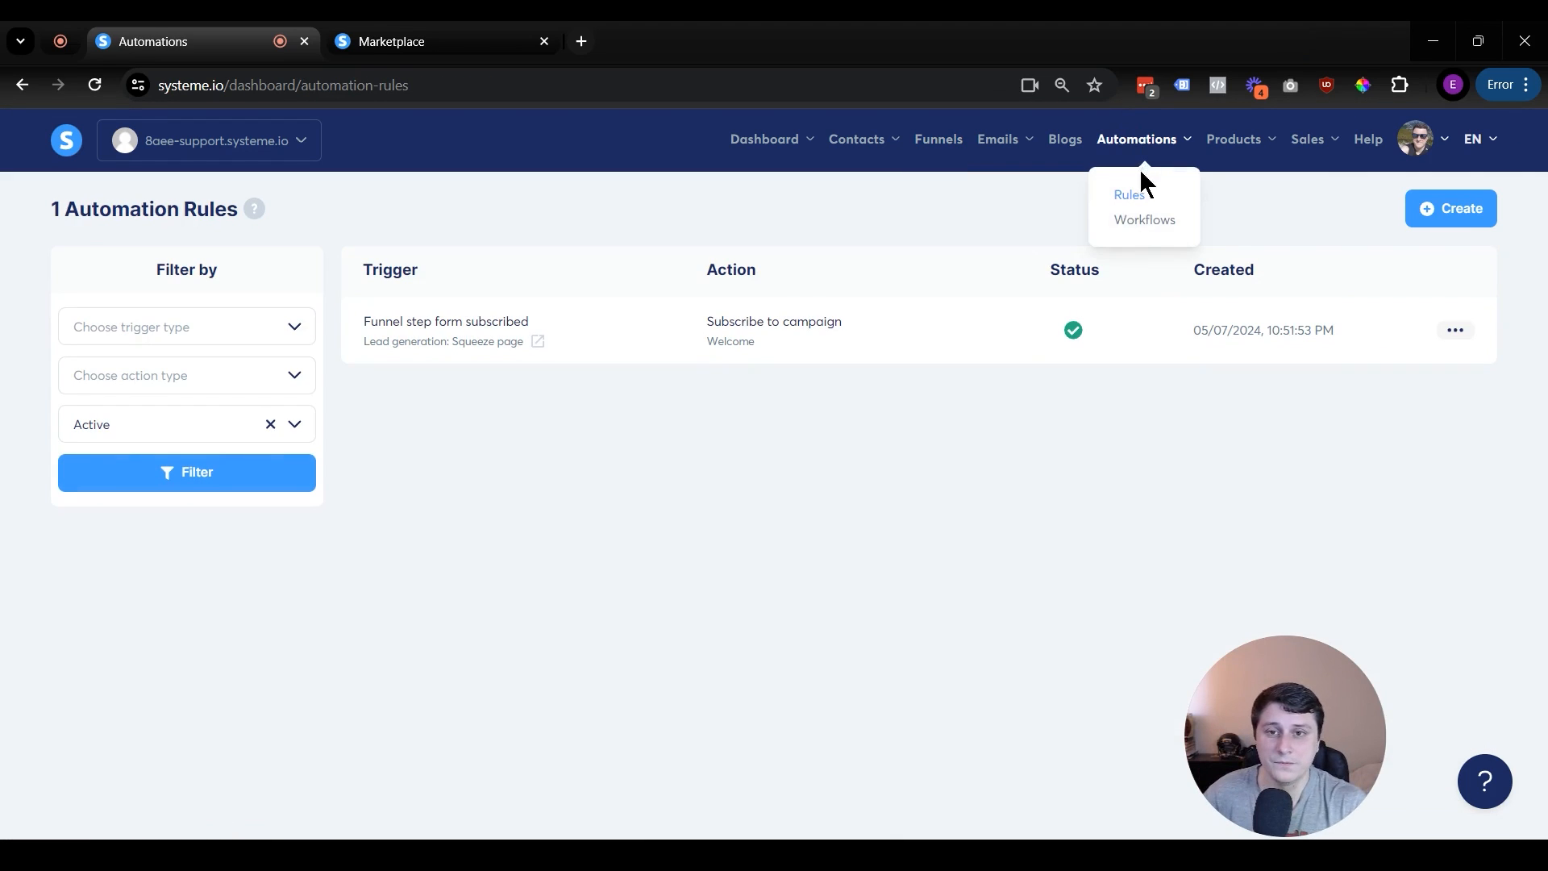
click(1125, 227)
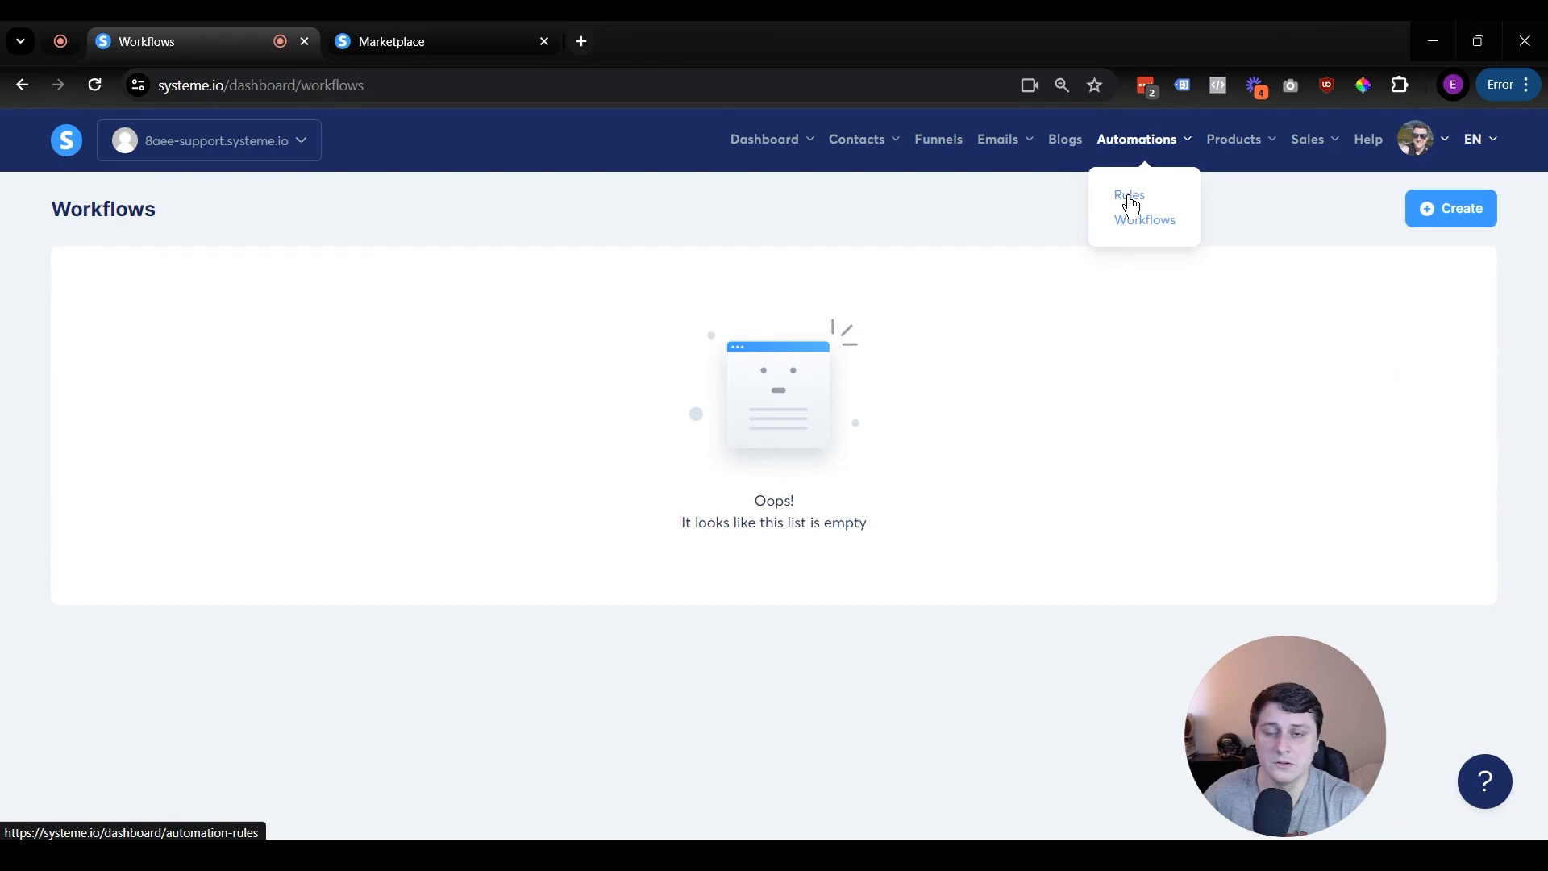
click(1129, 198)
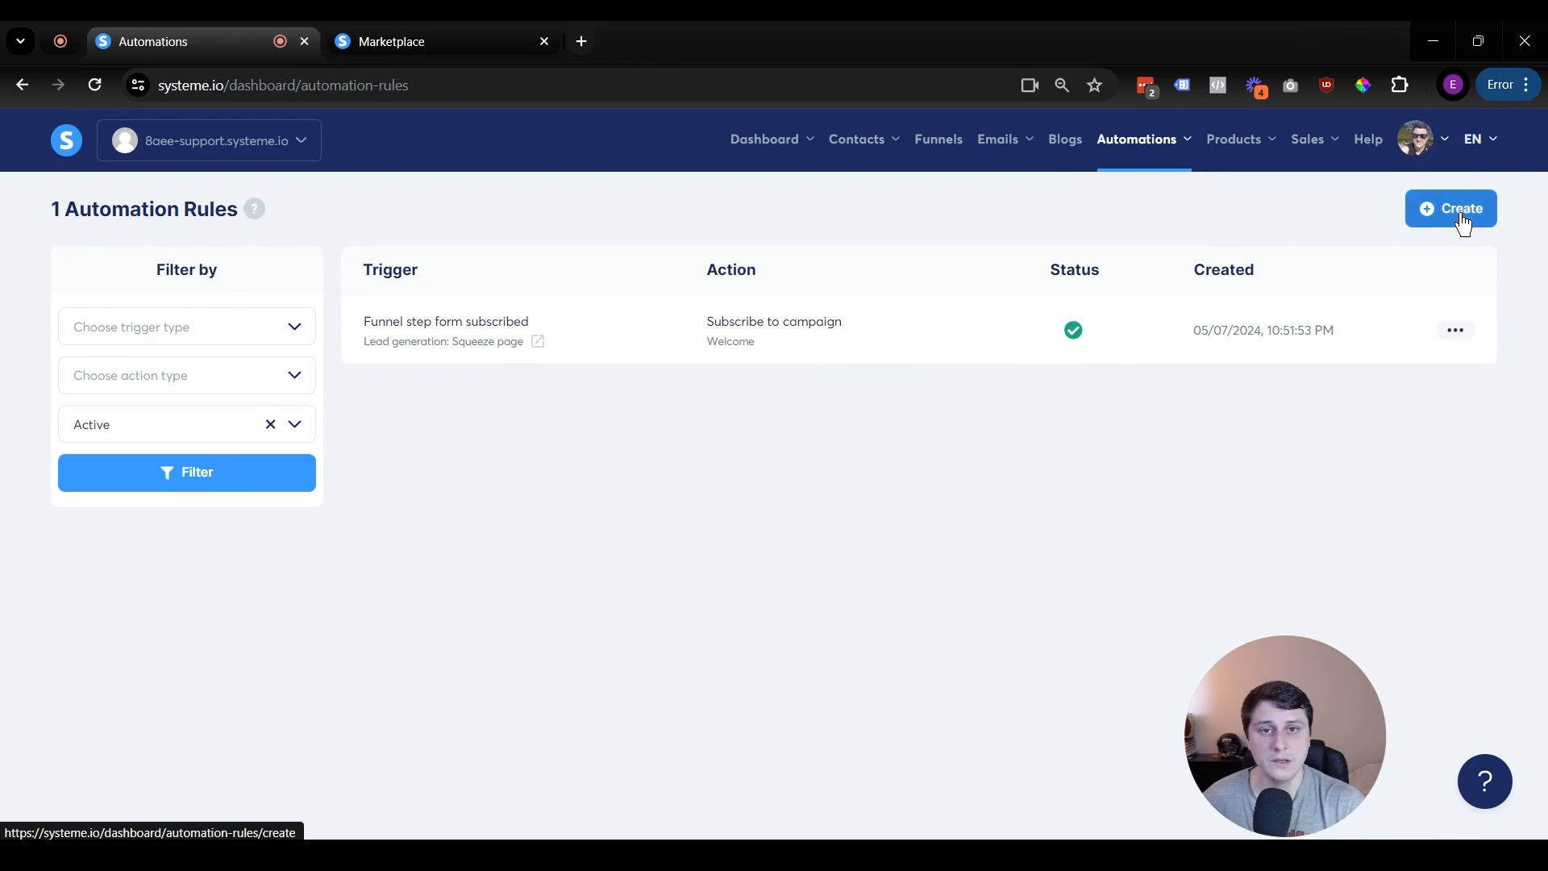
Step: Start a new automation rule, review the available trigger types and close the list without choosing one
click(1461, 211)
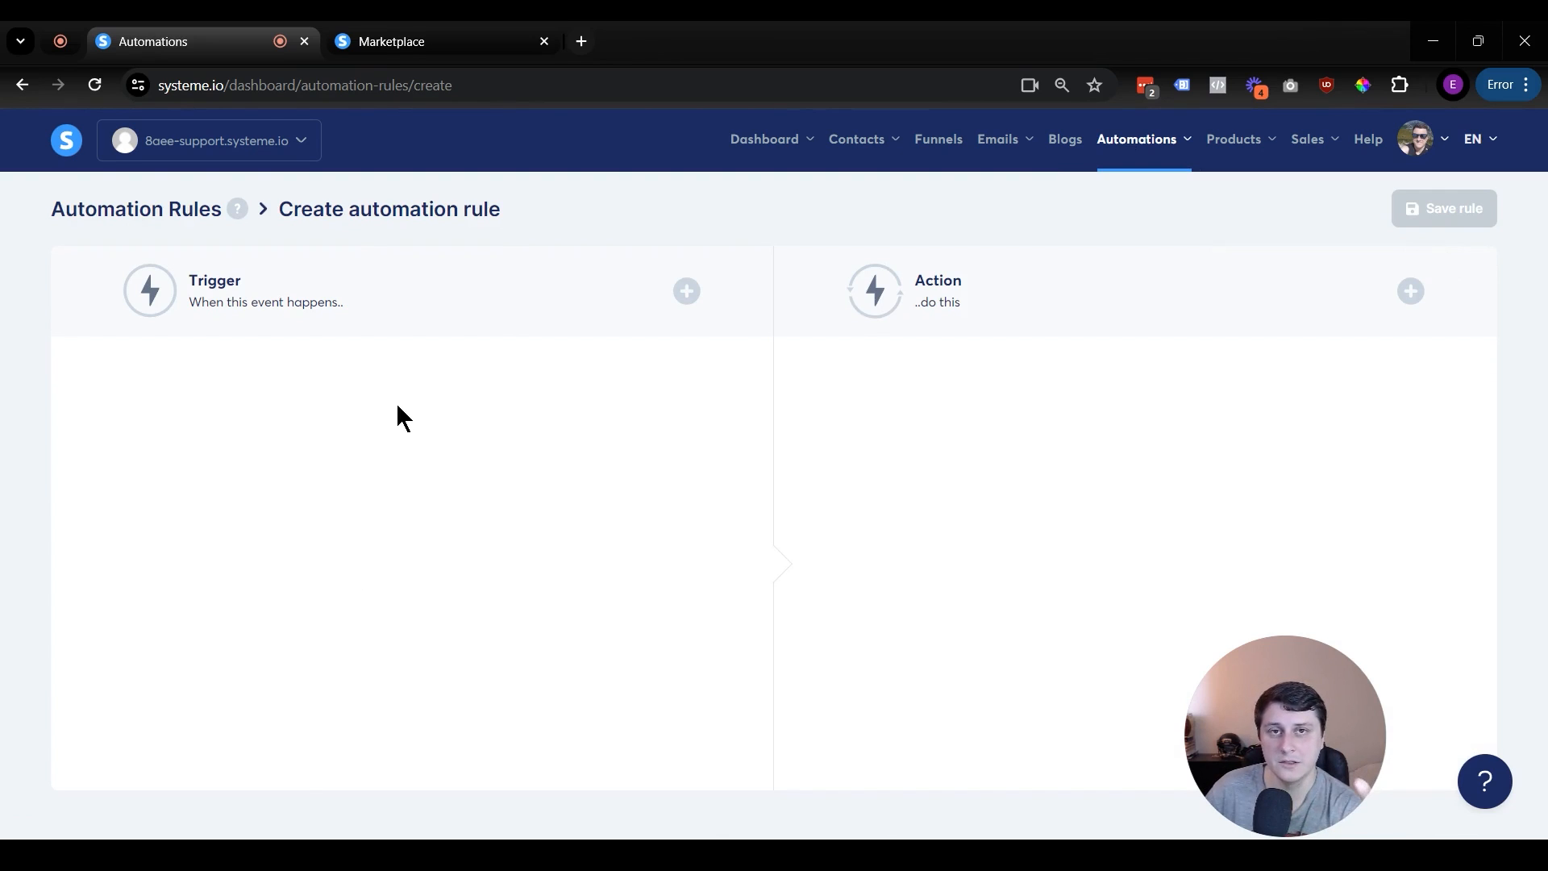
click(699, 298)
scroll(730, 282, down, 1)
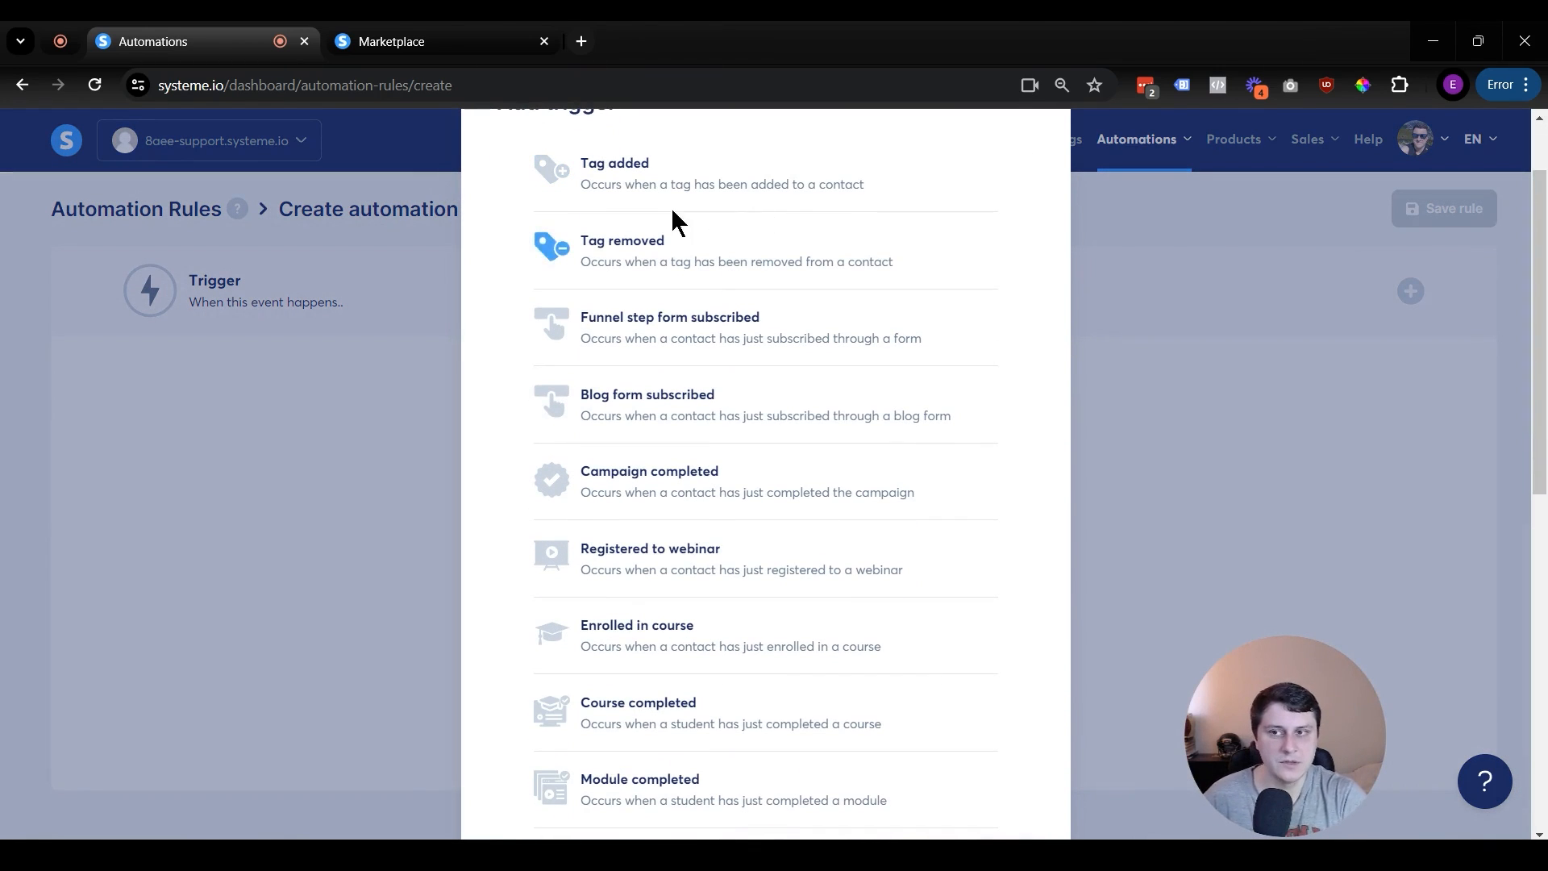
scroll(794, 349, down, 3)
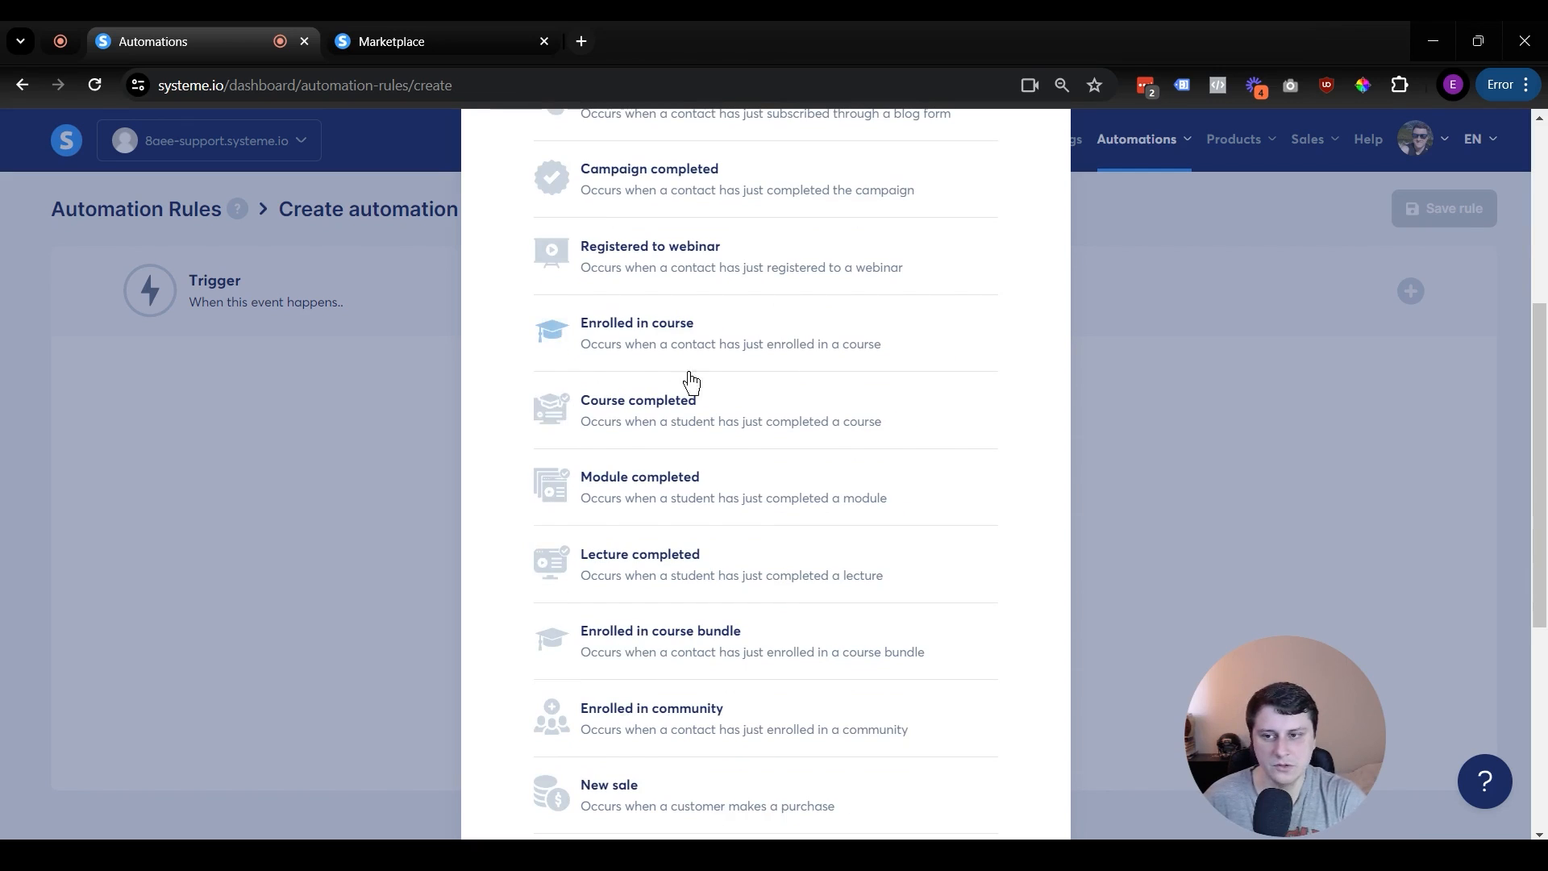
scroll(959, 496, down, 2)
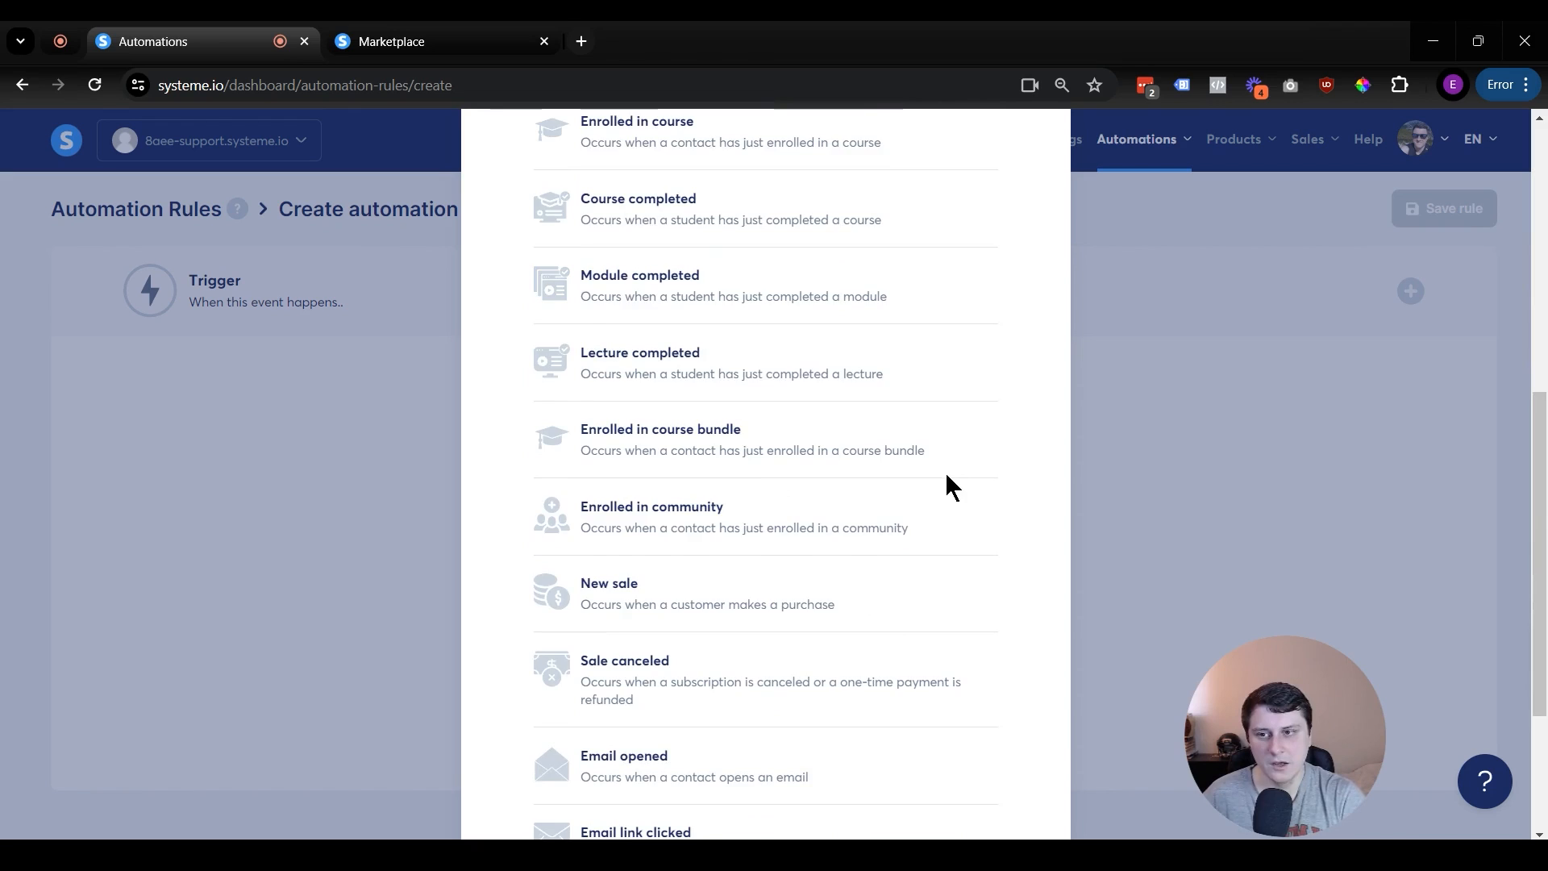
scroll(946, 477, up, 6)
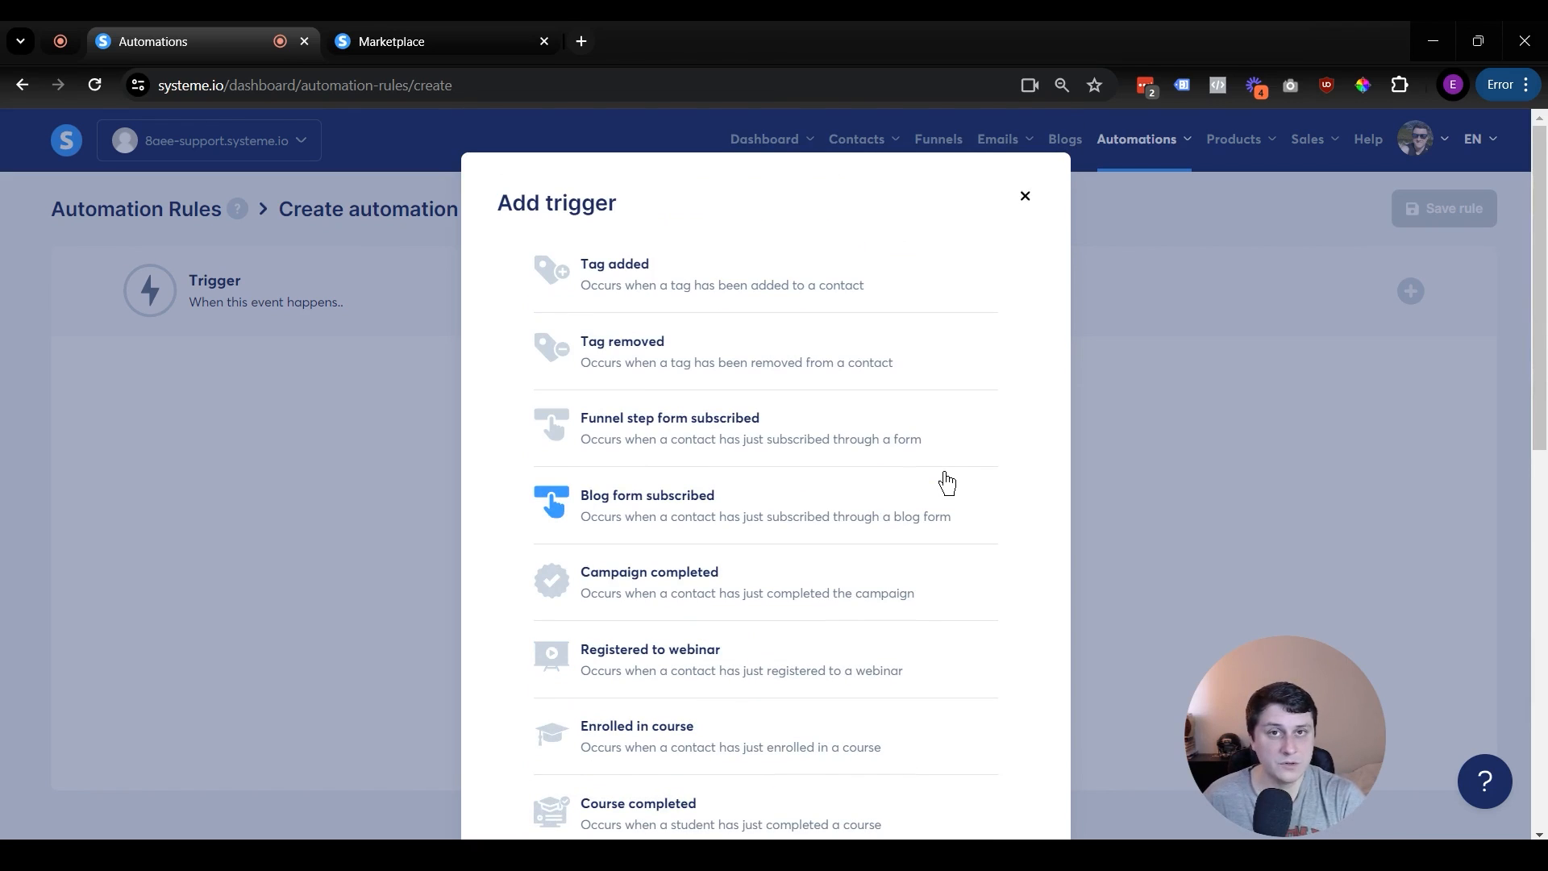
click(1024, 197)
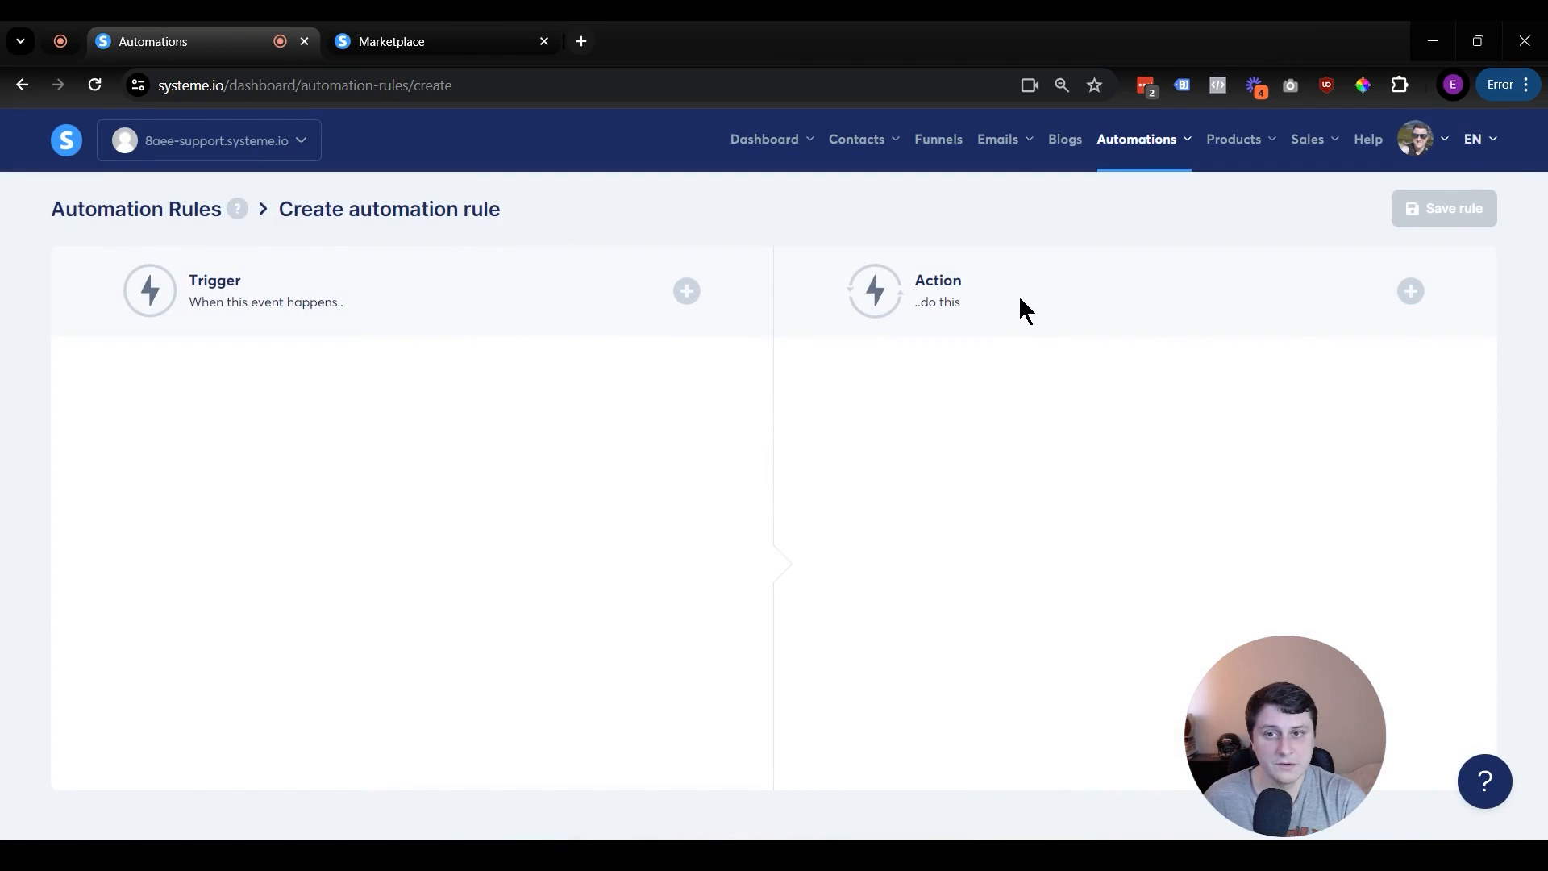
Step: Review the action types available for the new automation rule and close the list without adding one
click(1410, 291)
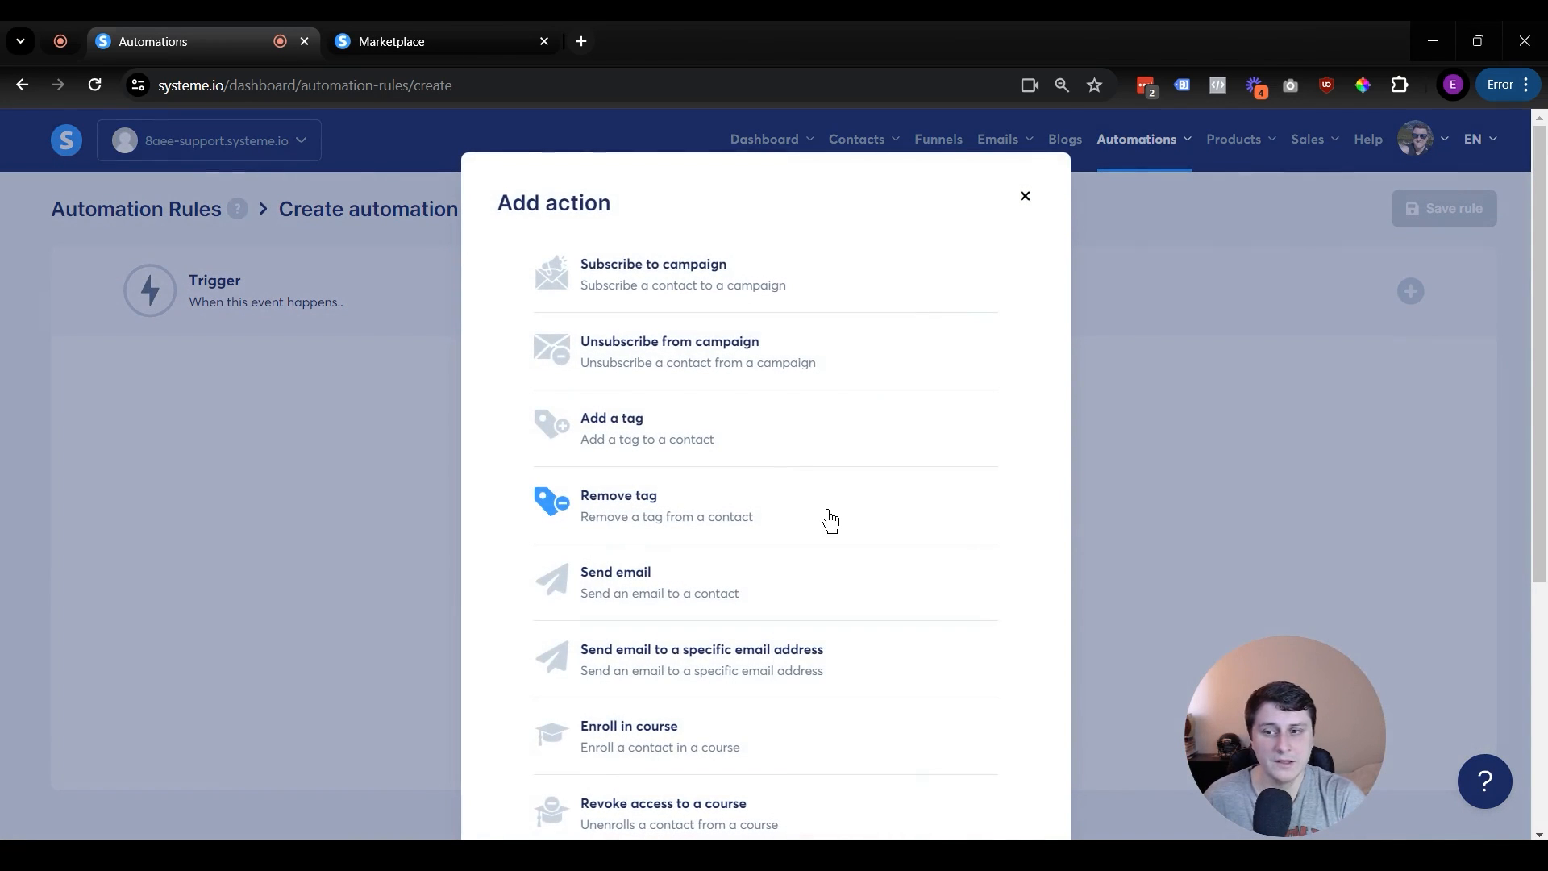
scroll(831, 520, down, 2)
scroll(830, 520, down, 2)
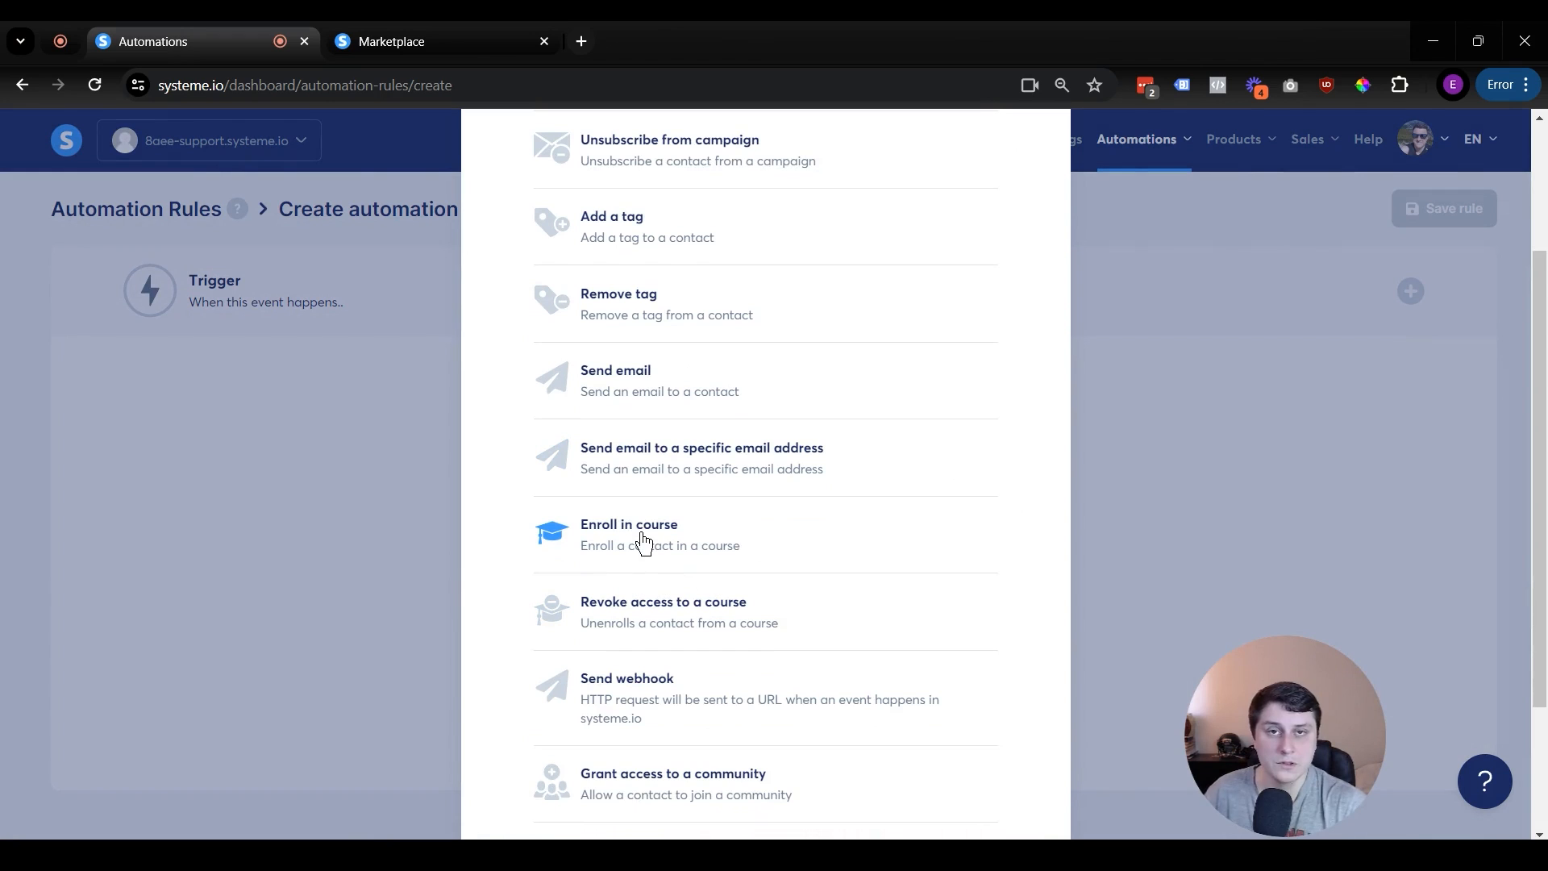
scroll(891, 518, down, 3)
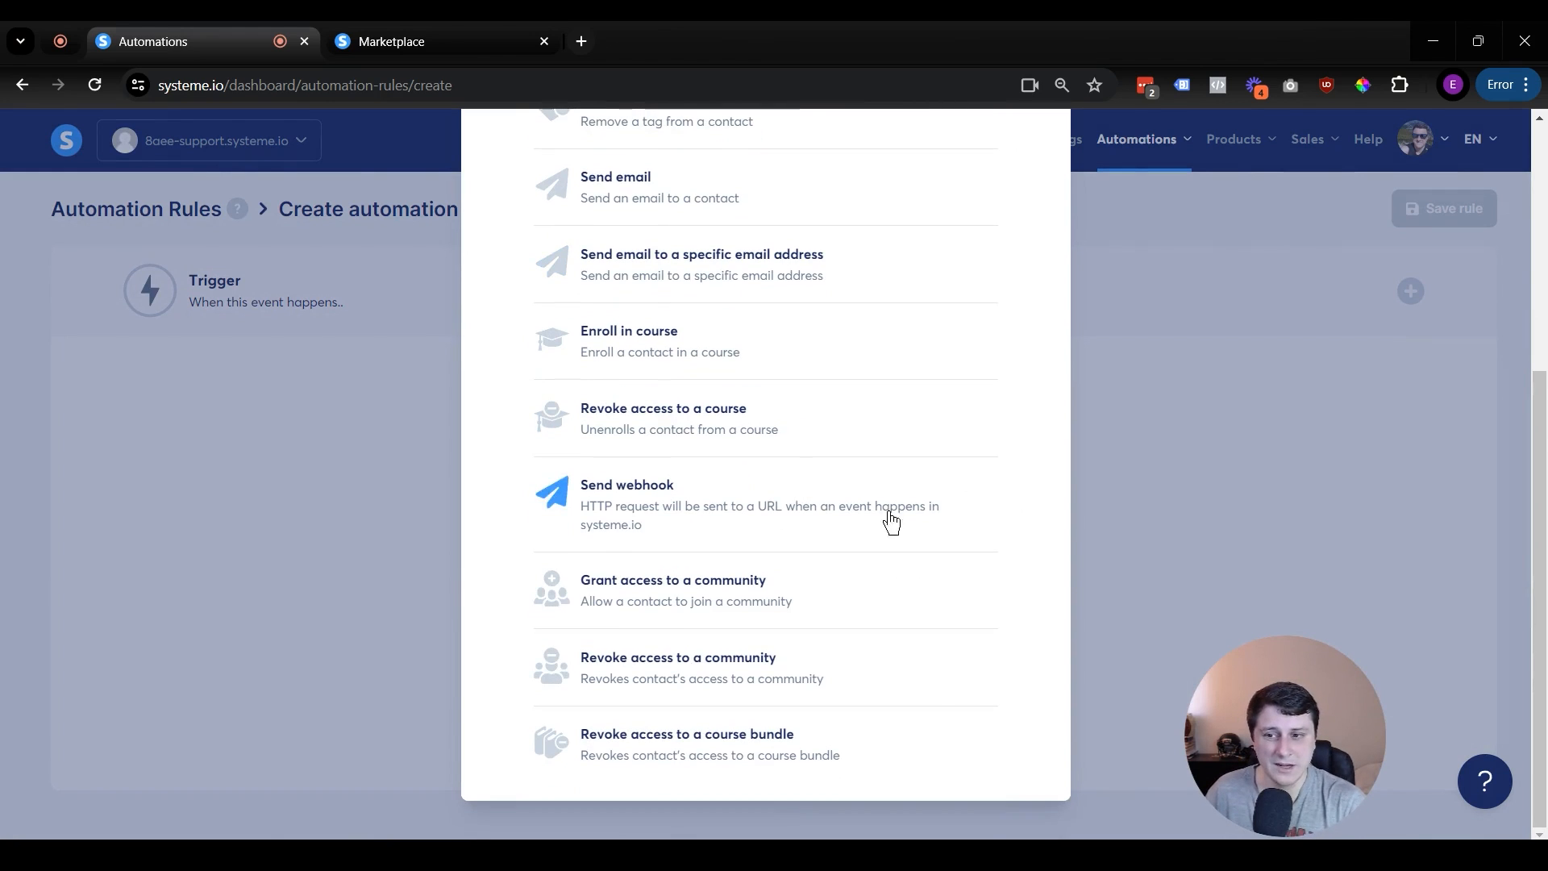
scroll(849, 526, up, 5)
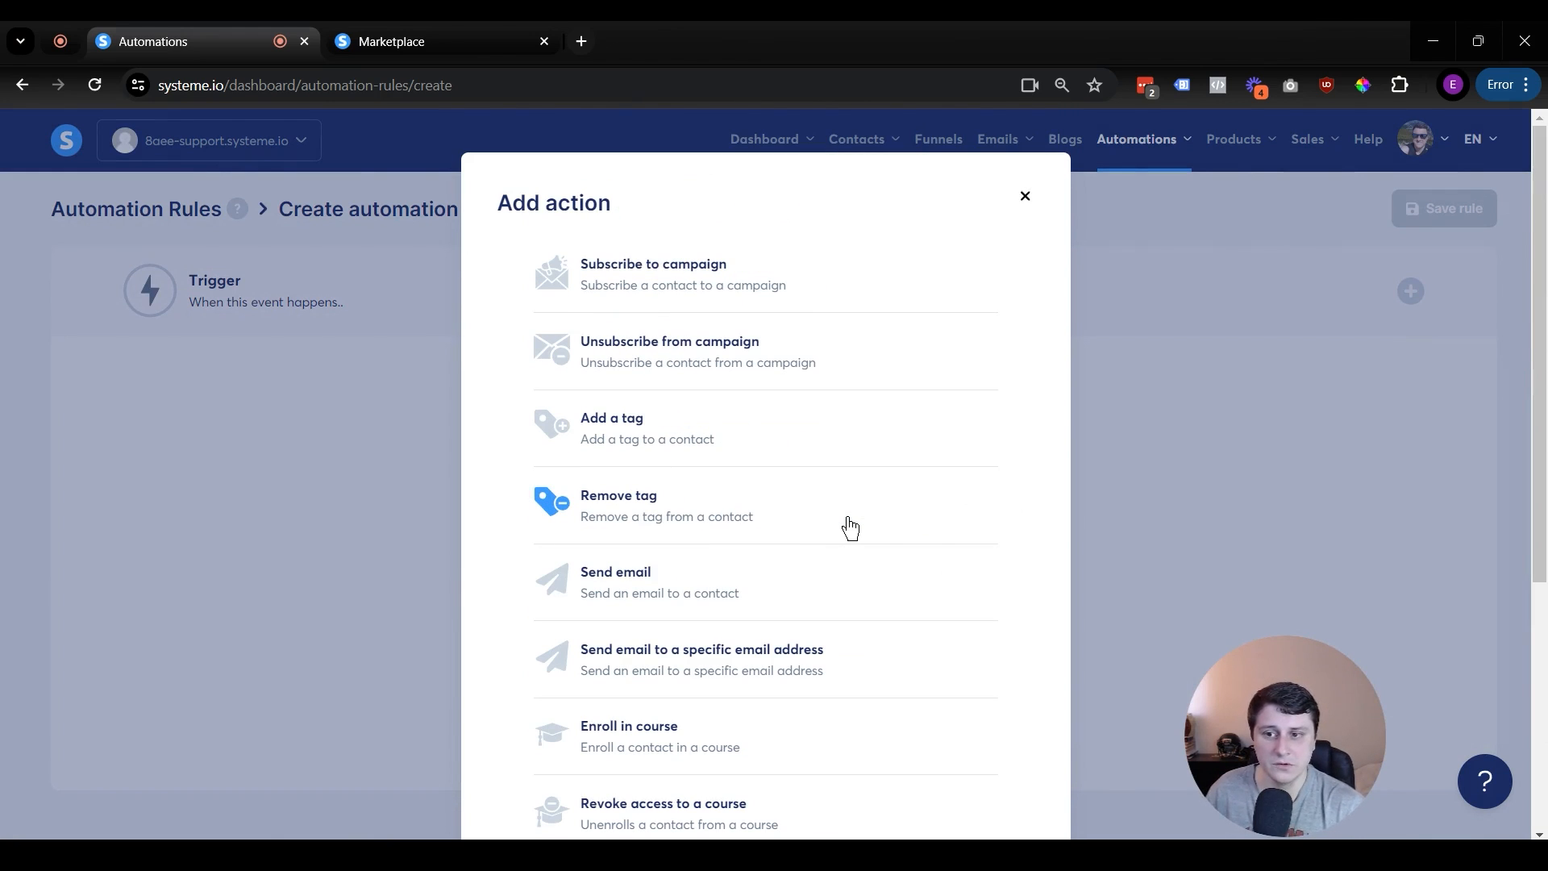
scroll(859, 514, down, 3)
scroll(860, 514, down, 3)
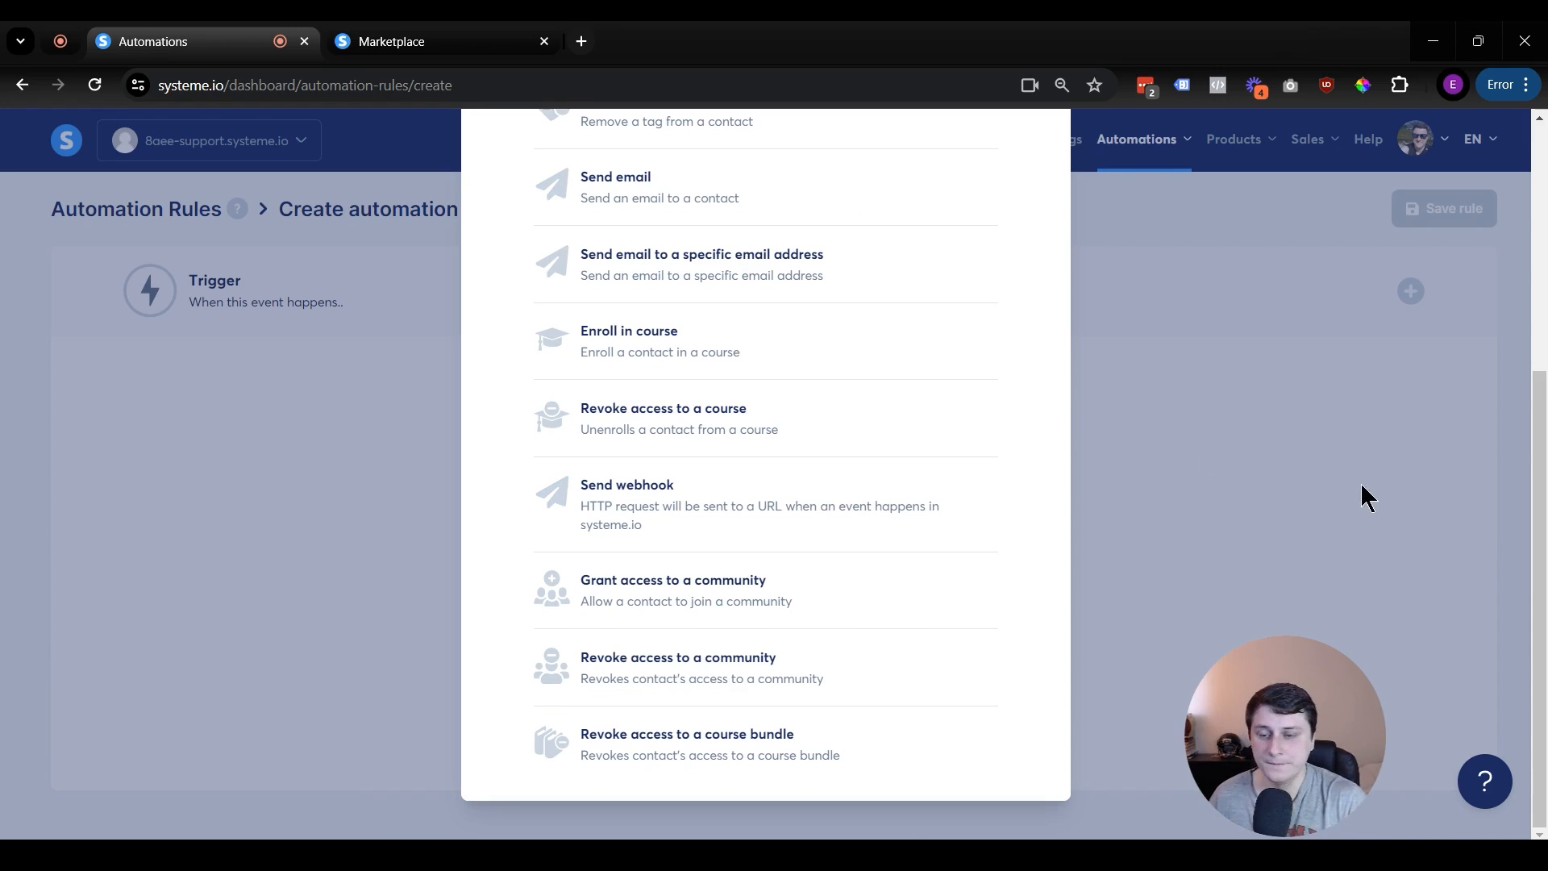
click(1312, 598)
Step: Open the Communities page among the products
mouse_move(1236, 149)
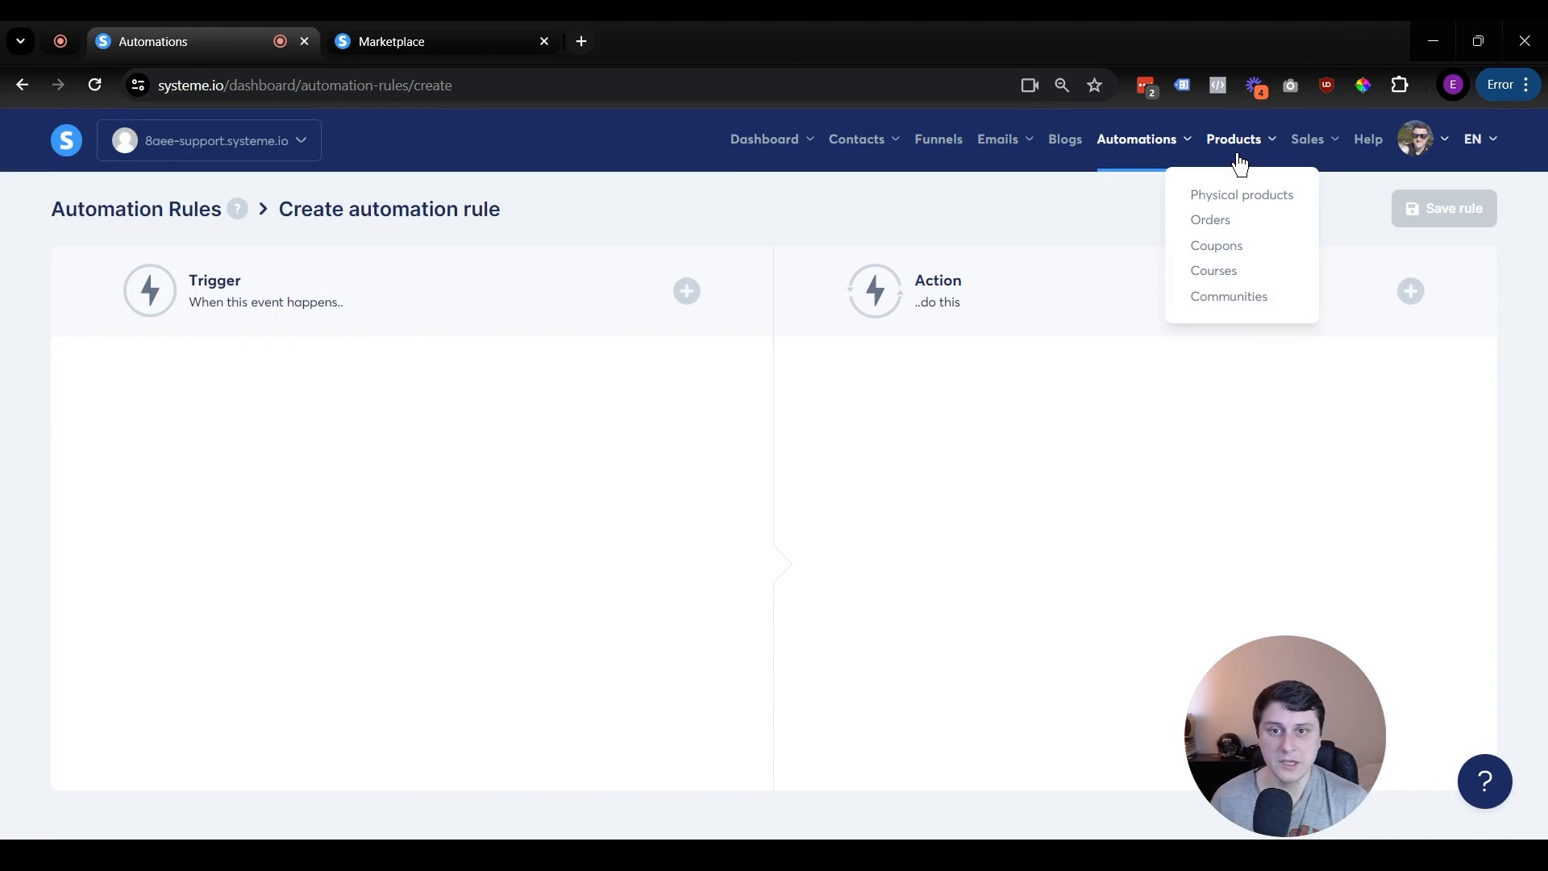
click(1257, 310)
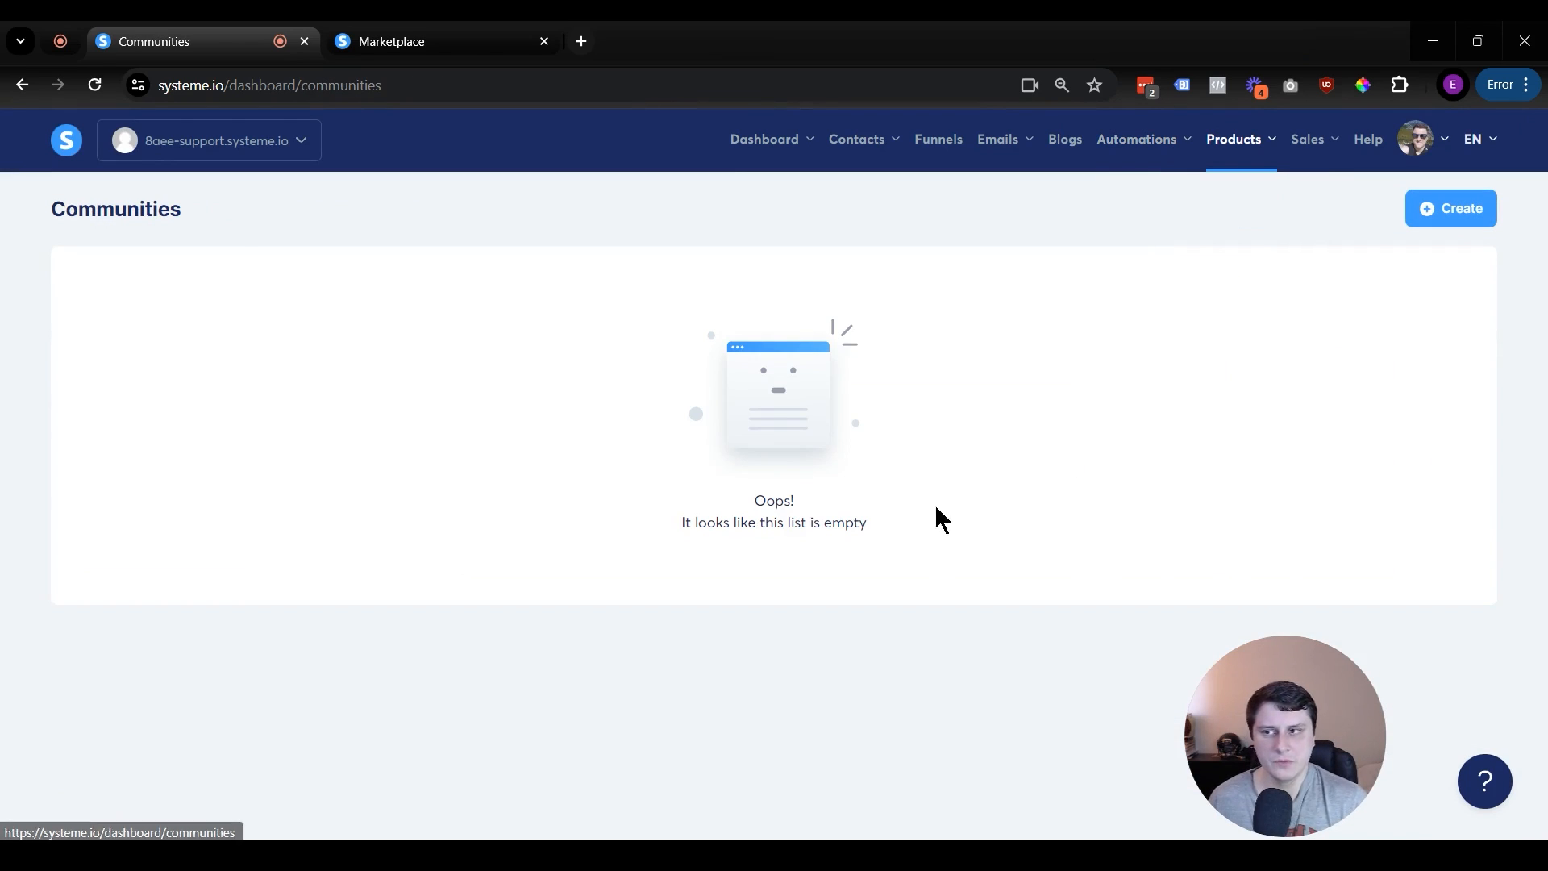